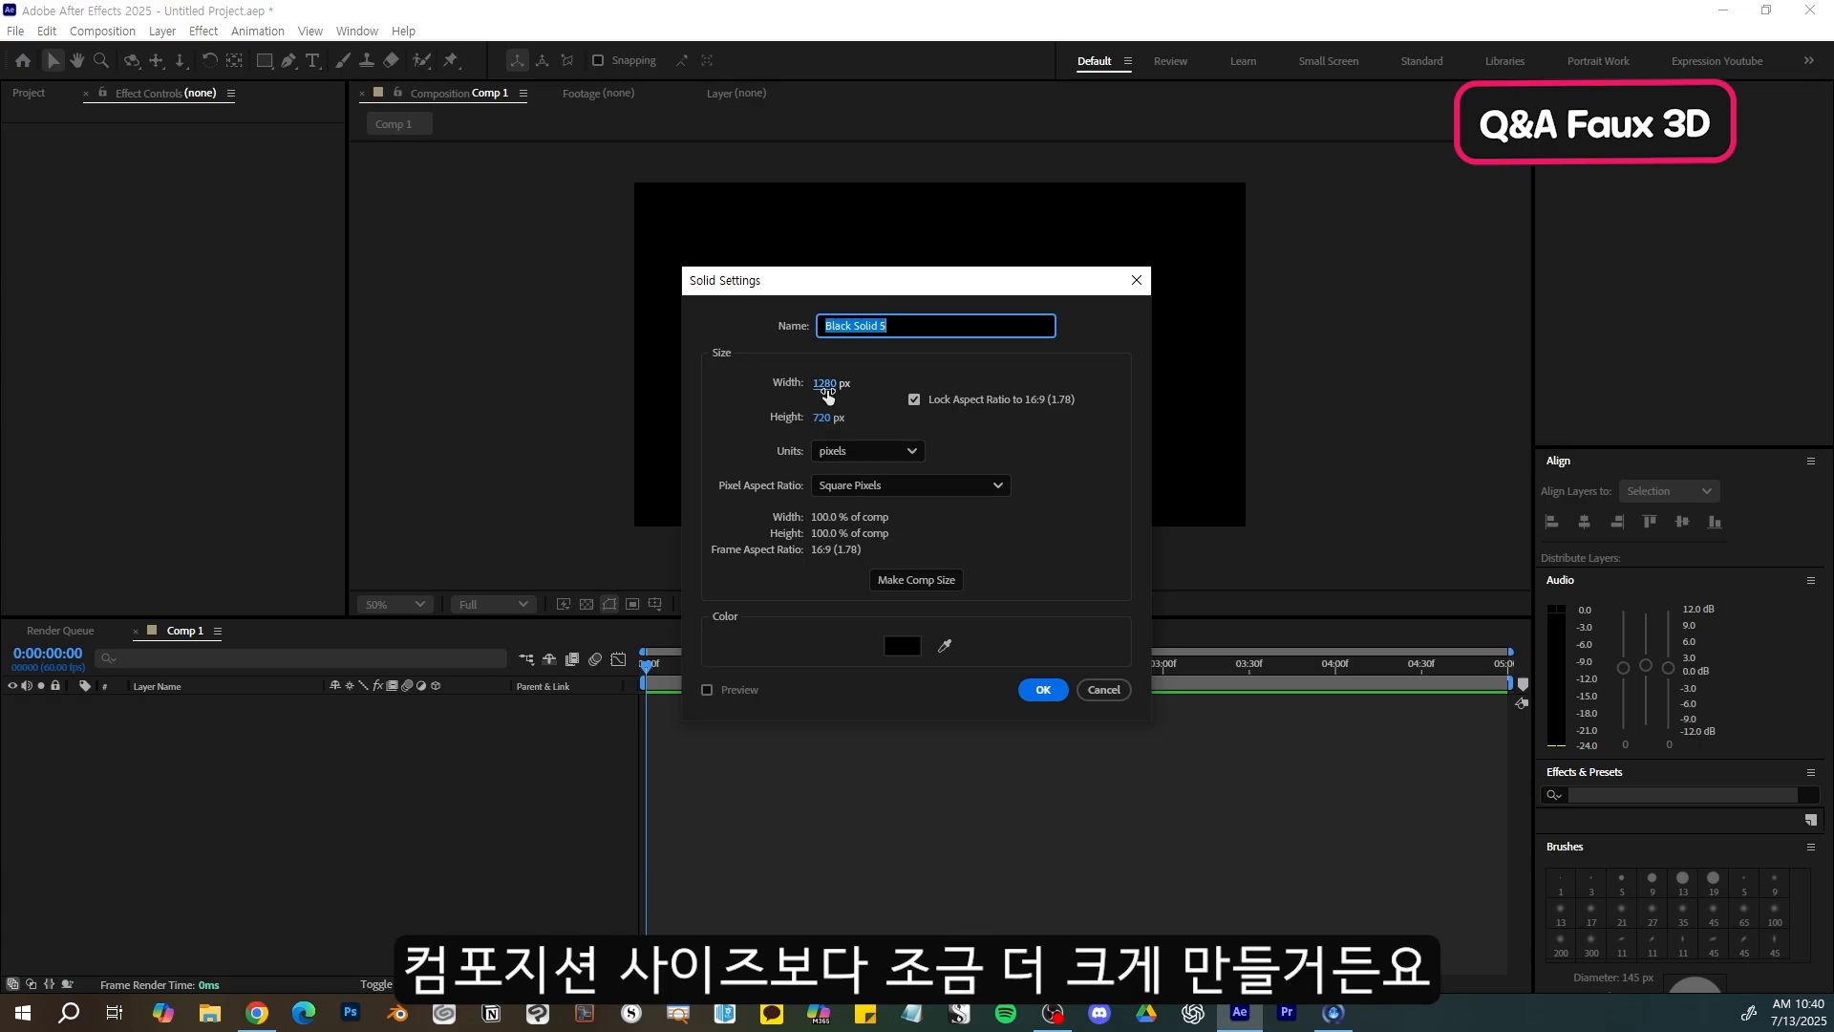
- Create a black solid 1.5 times the composition size by setting its width to 1280*1.5 with the aspect ratio locked
left_click(825, 383)
key("Right")
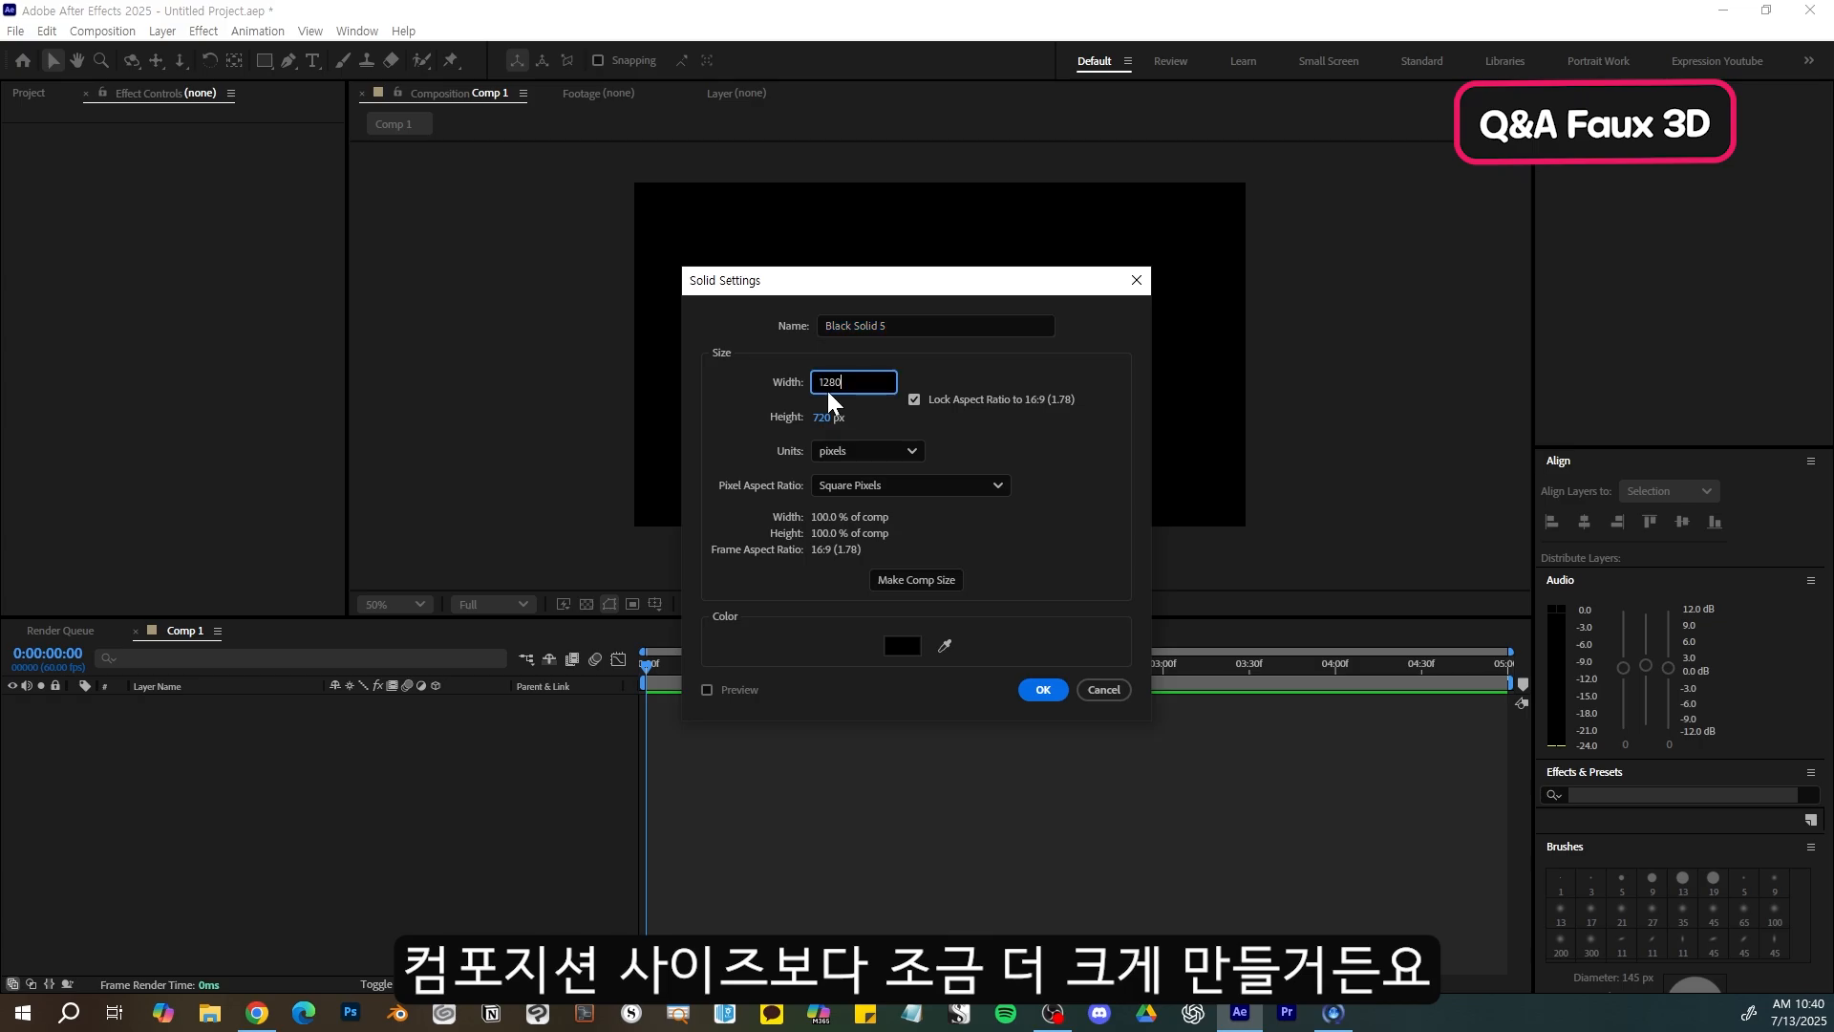
type("*1.5")
key("Return")
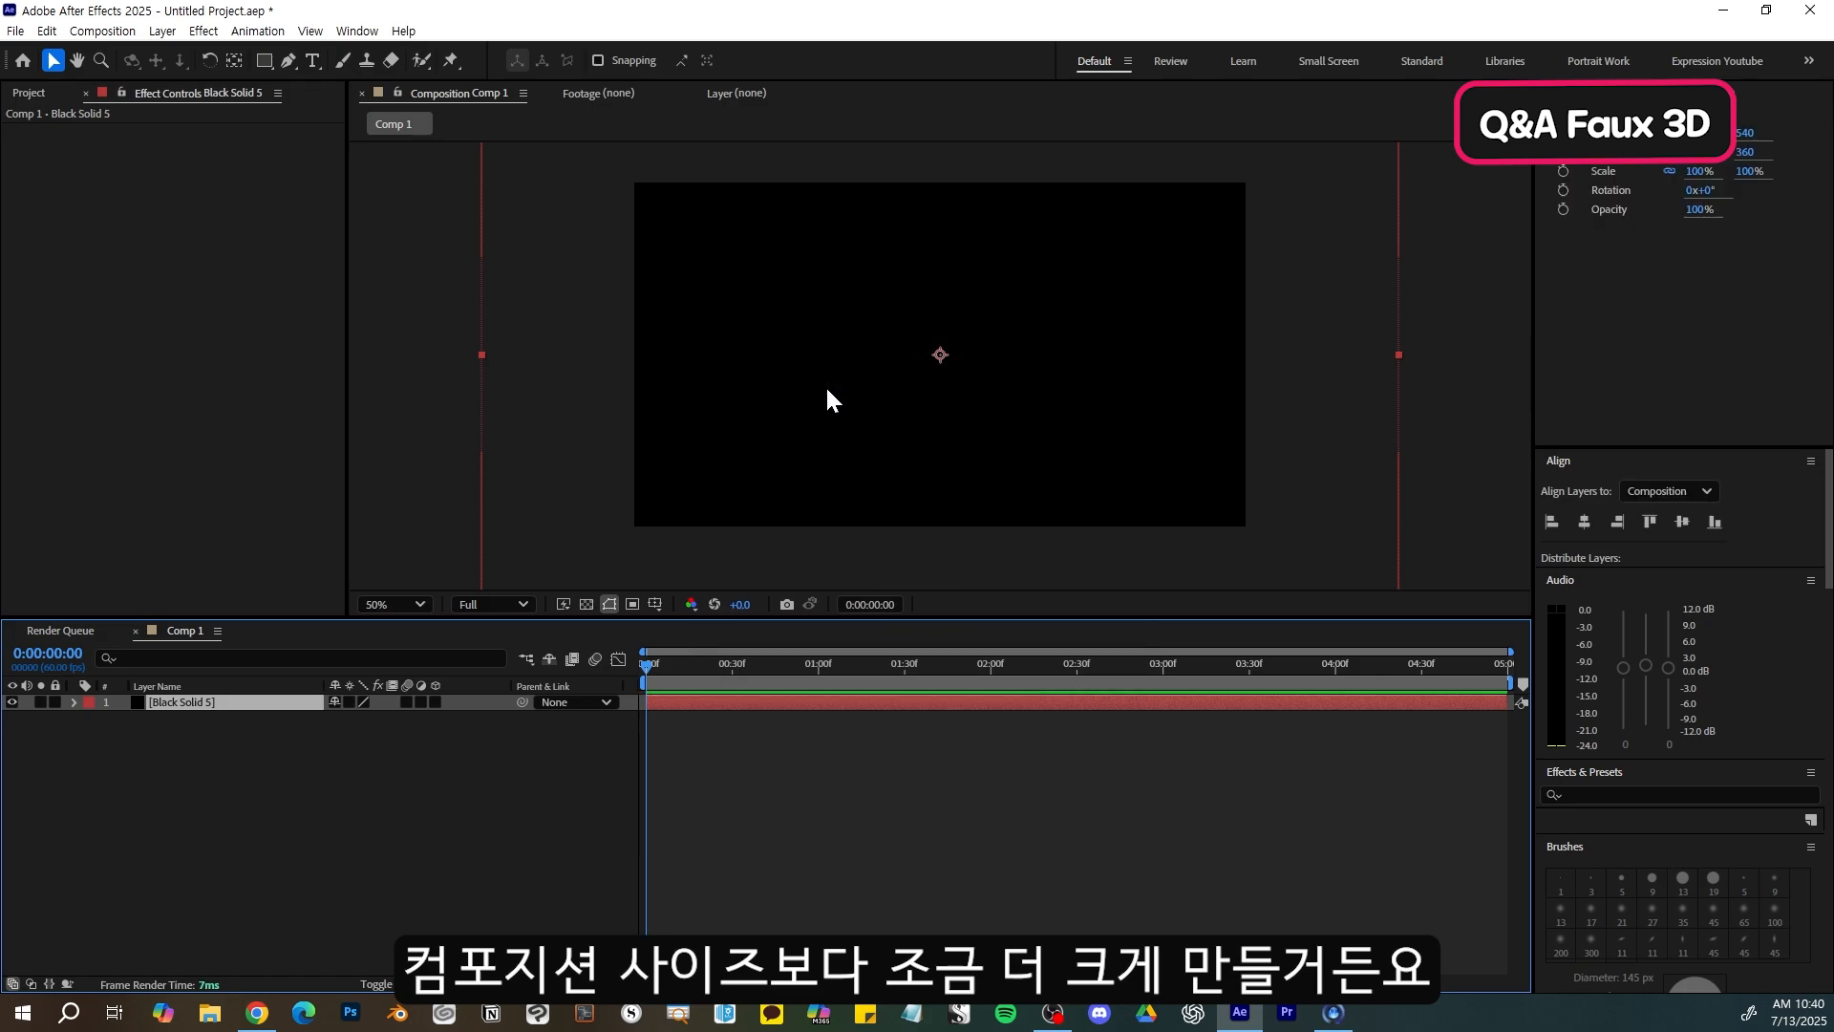
- Draw a rectangular mask on the solid from the composition's centre to beyond the solid's lower-right corner
key("comma")
key("comma")
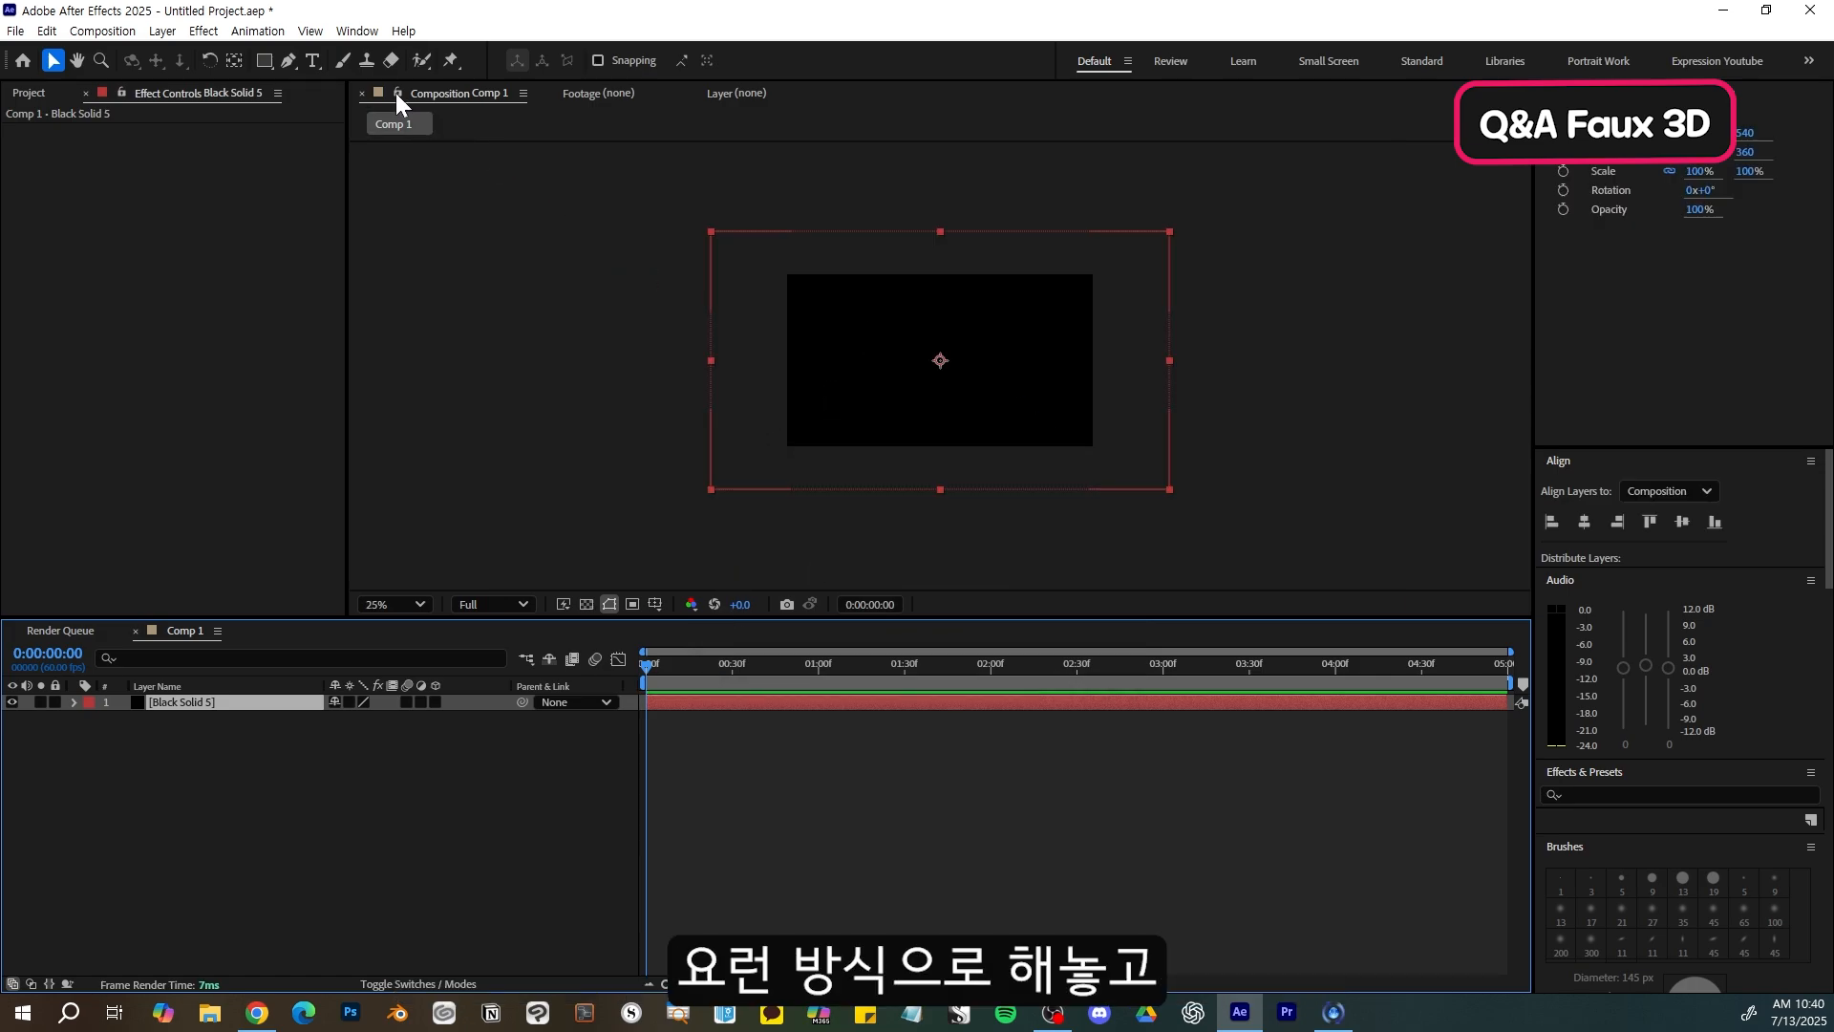
left_click(269, 61)
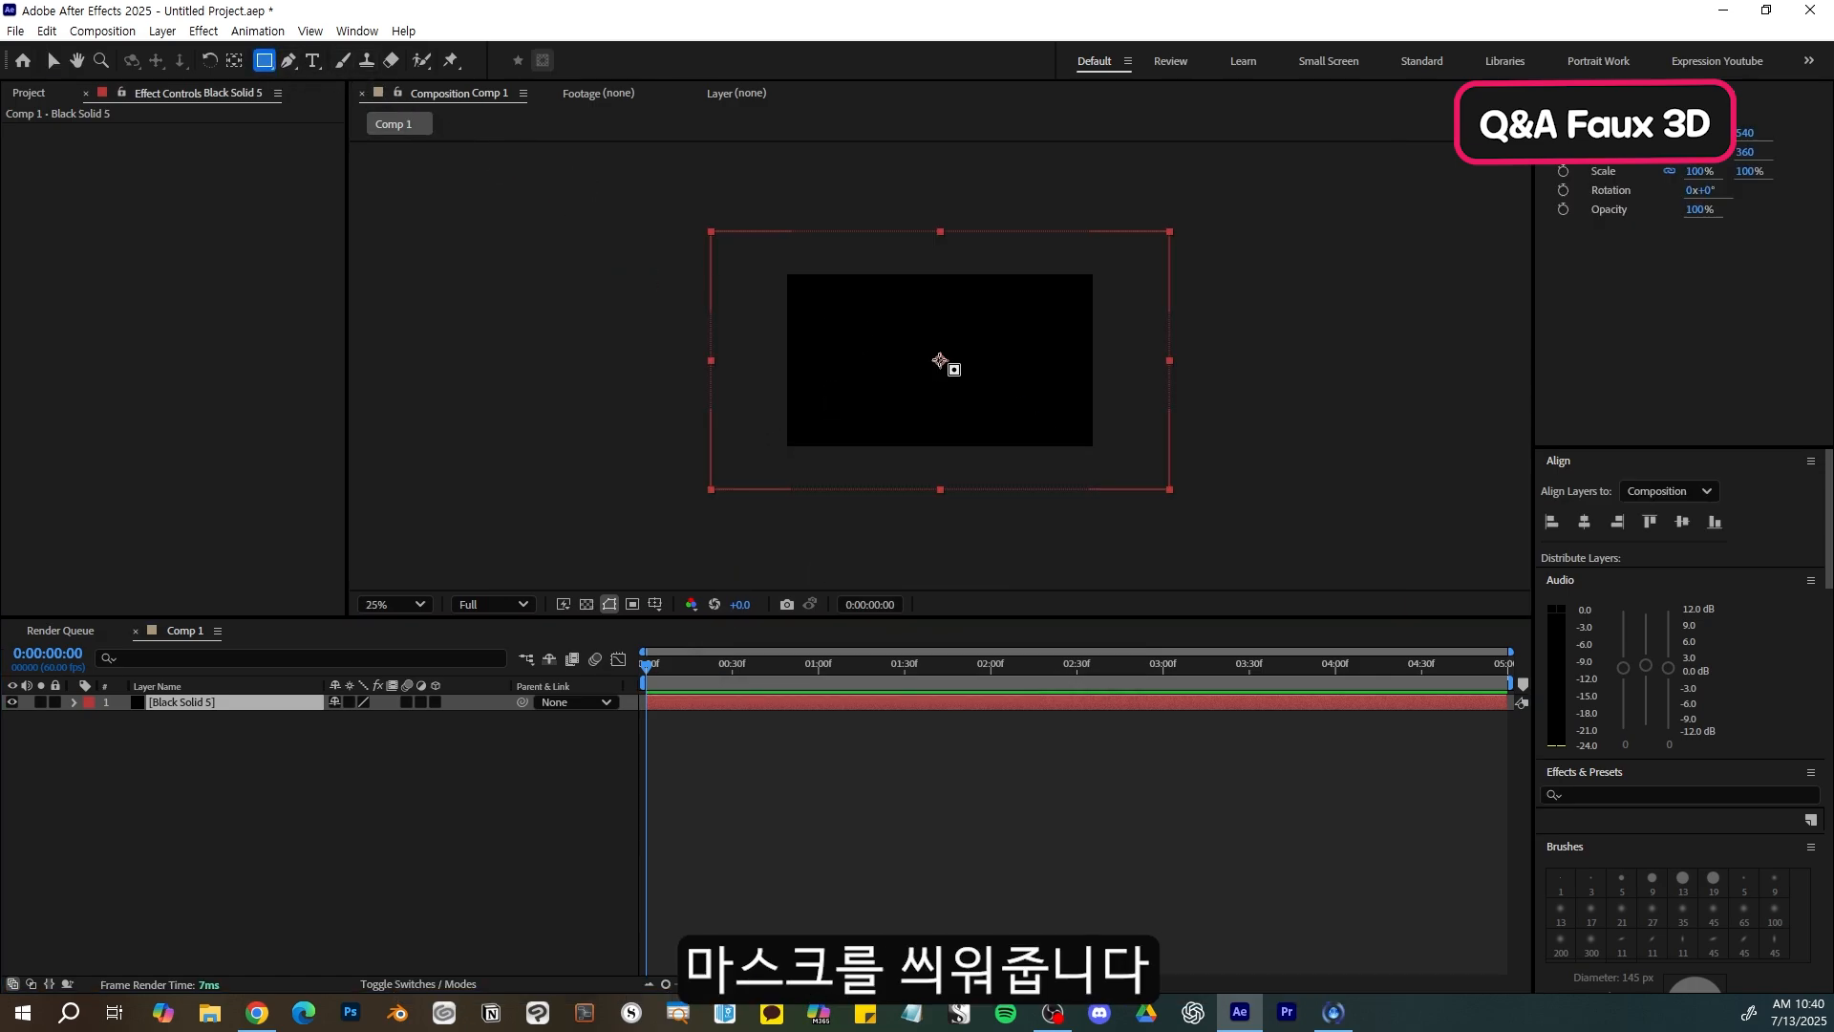
left_click_drag(938, 358, 1244, 551)
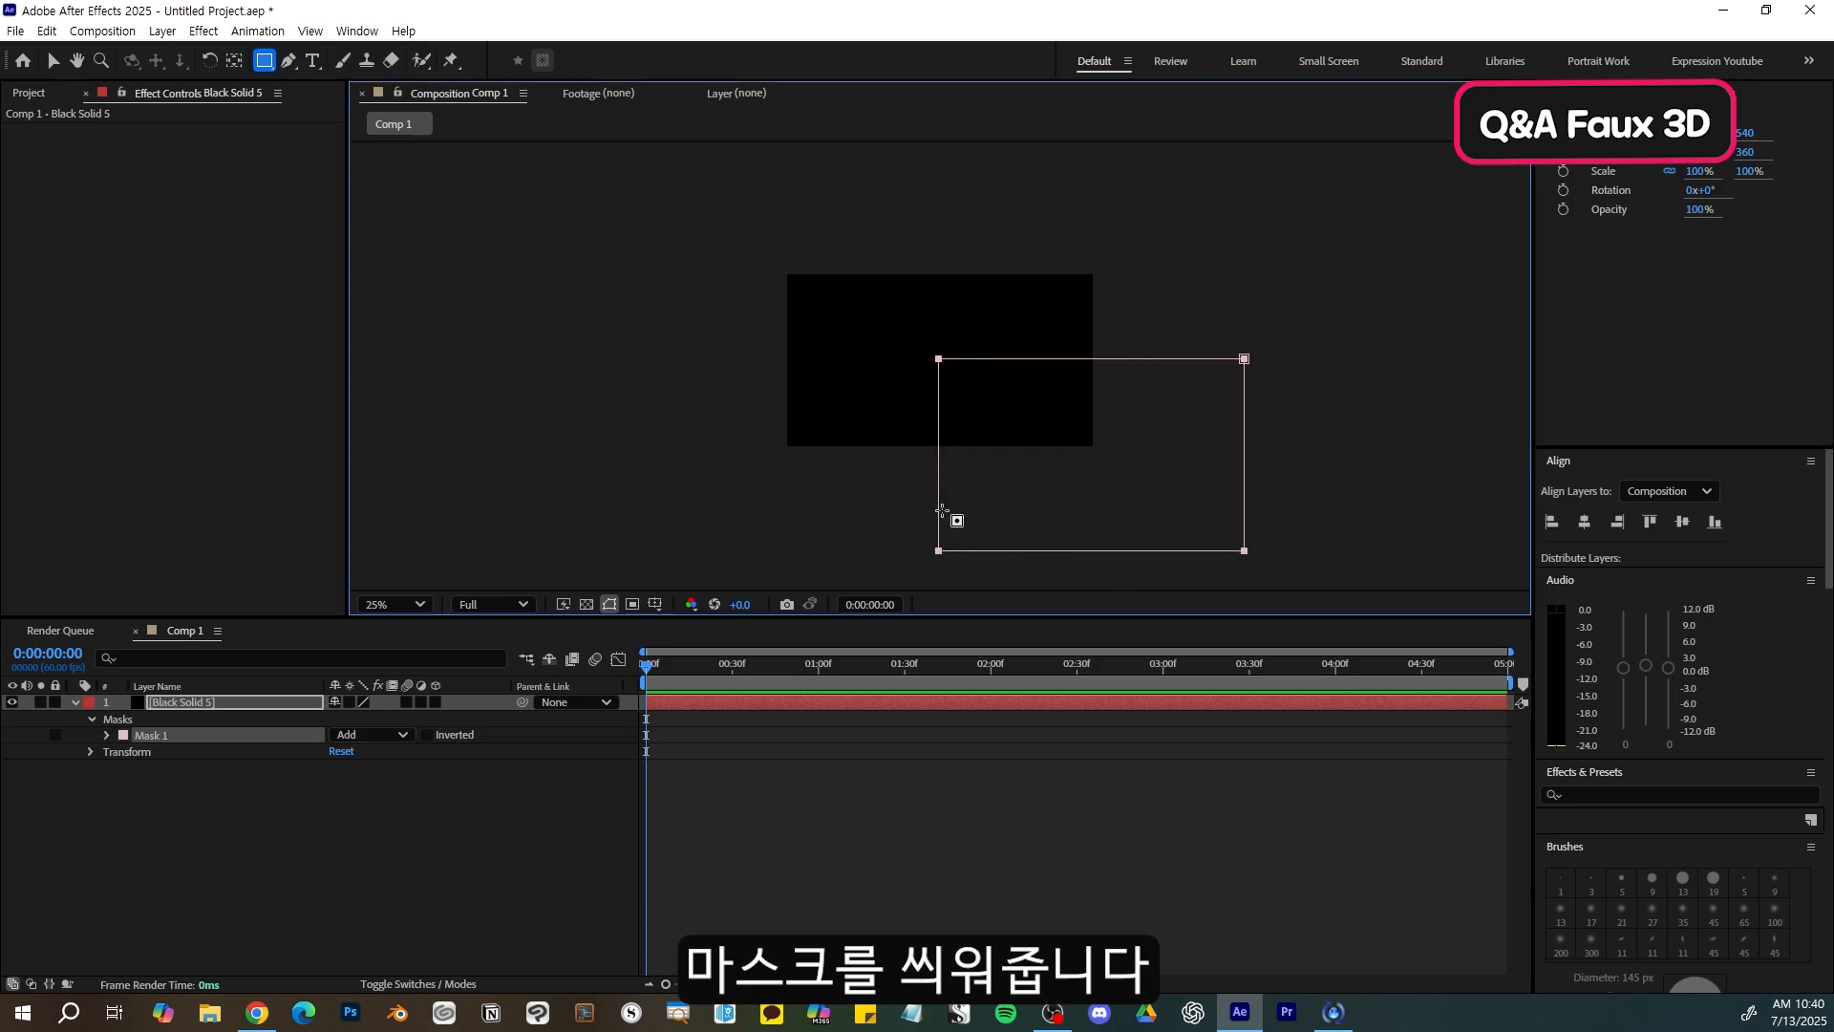
- Apply Gradient Ramp to the masked solid, placing the ramp start at about 1184, 288 and the end at about 1084, 1224
left_click(320, 704)
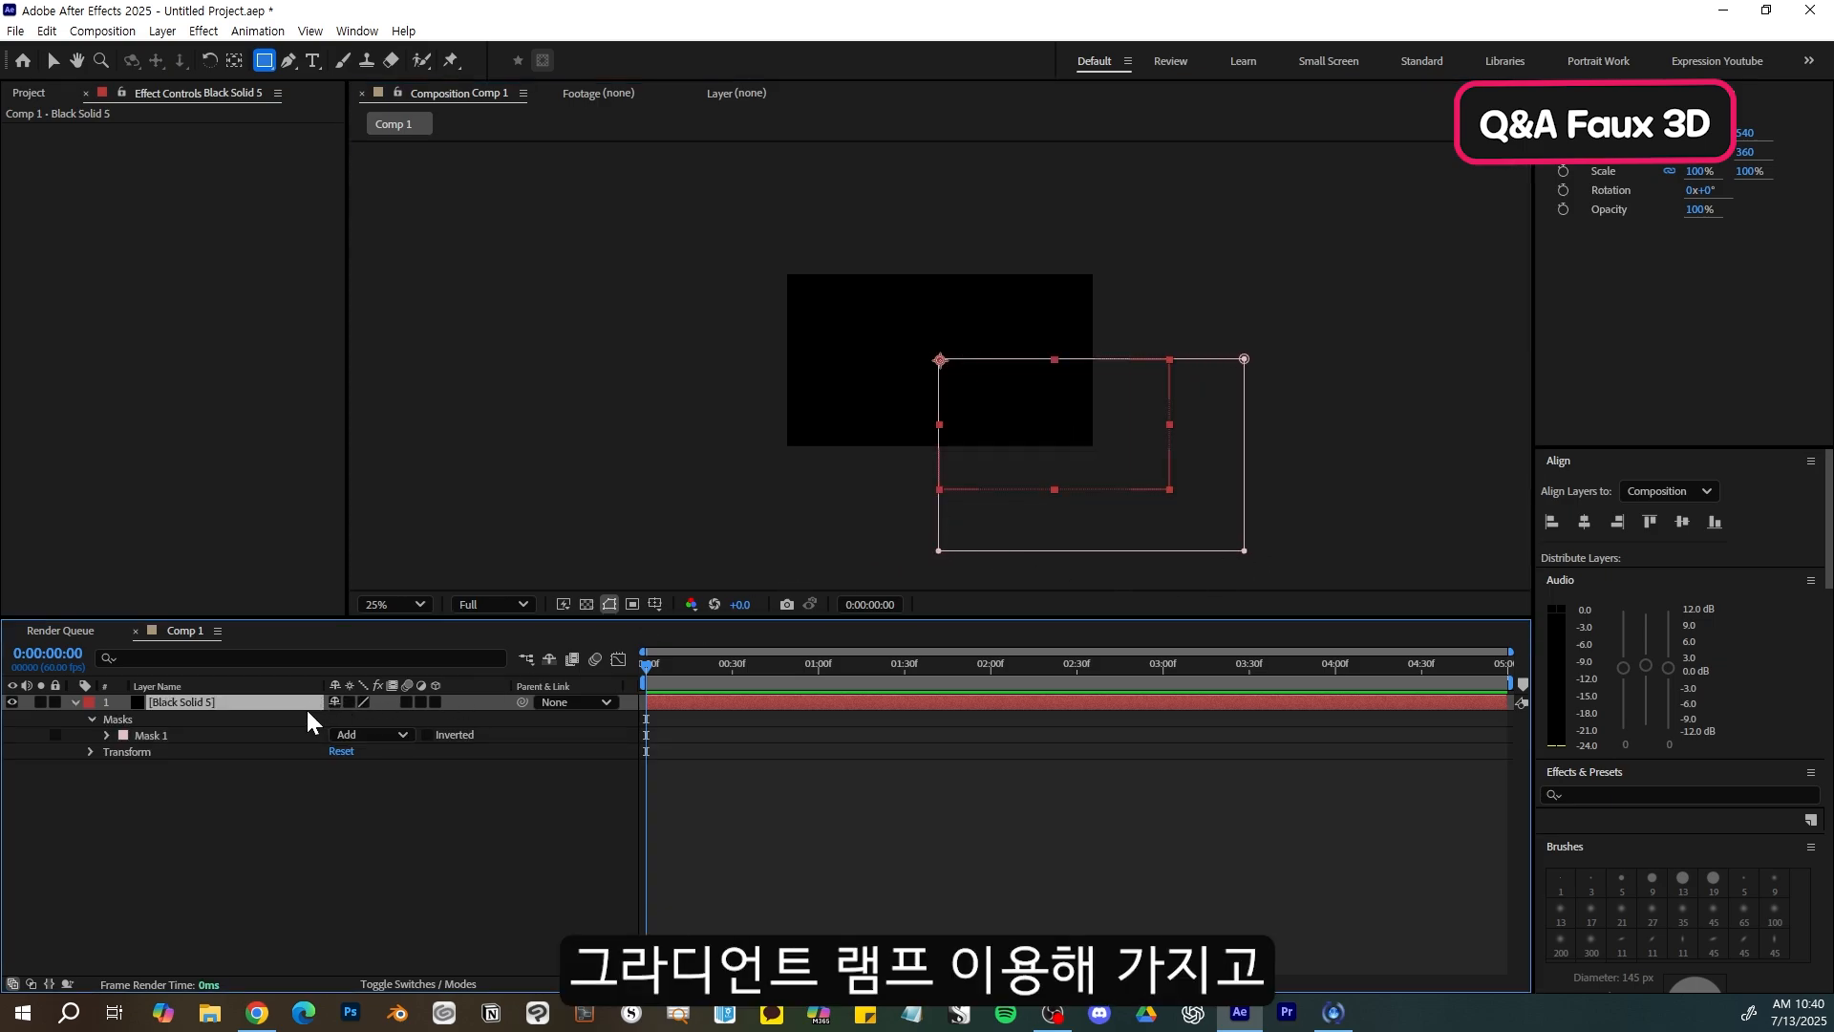
key("ctrl+space")
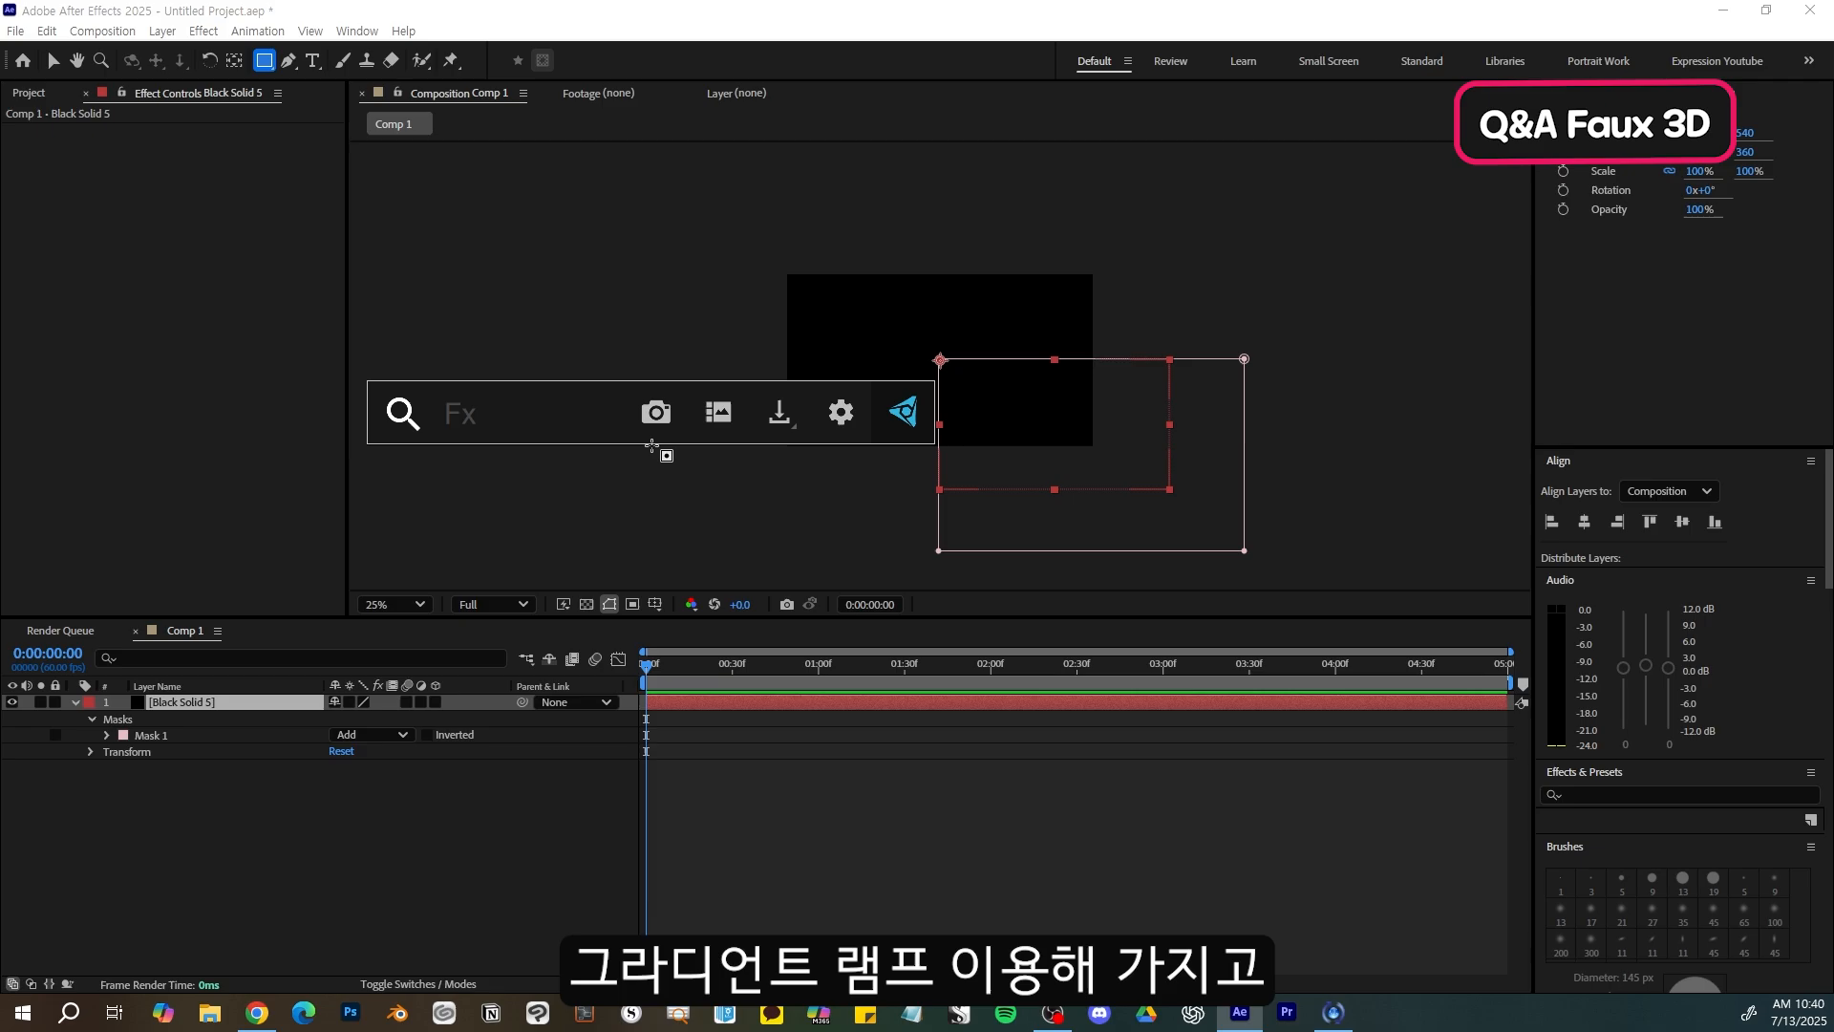
type("gra")
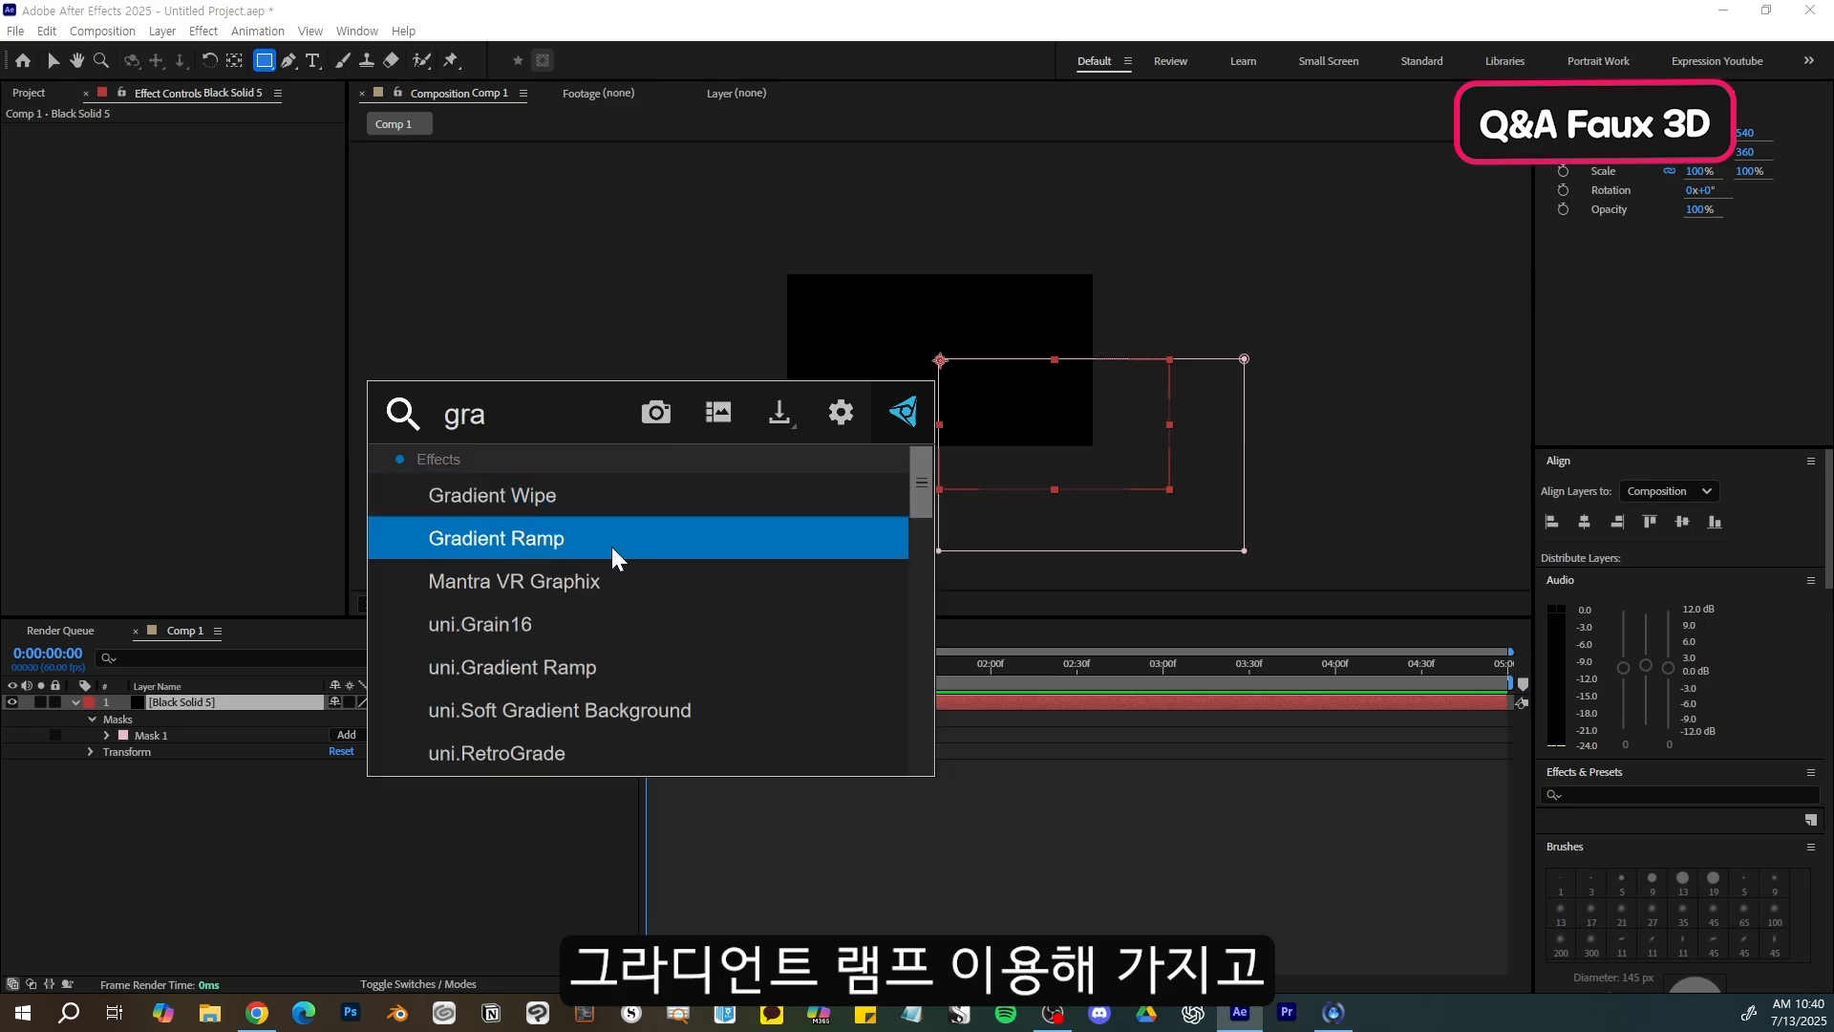
left_click(612, 549)
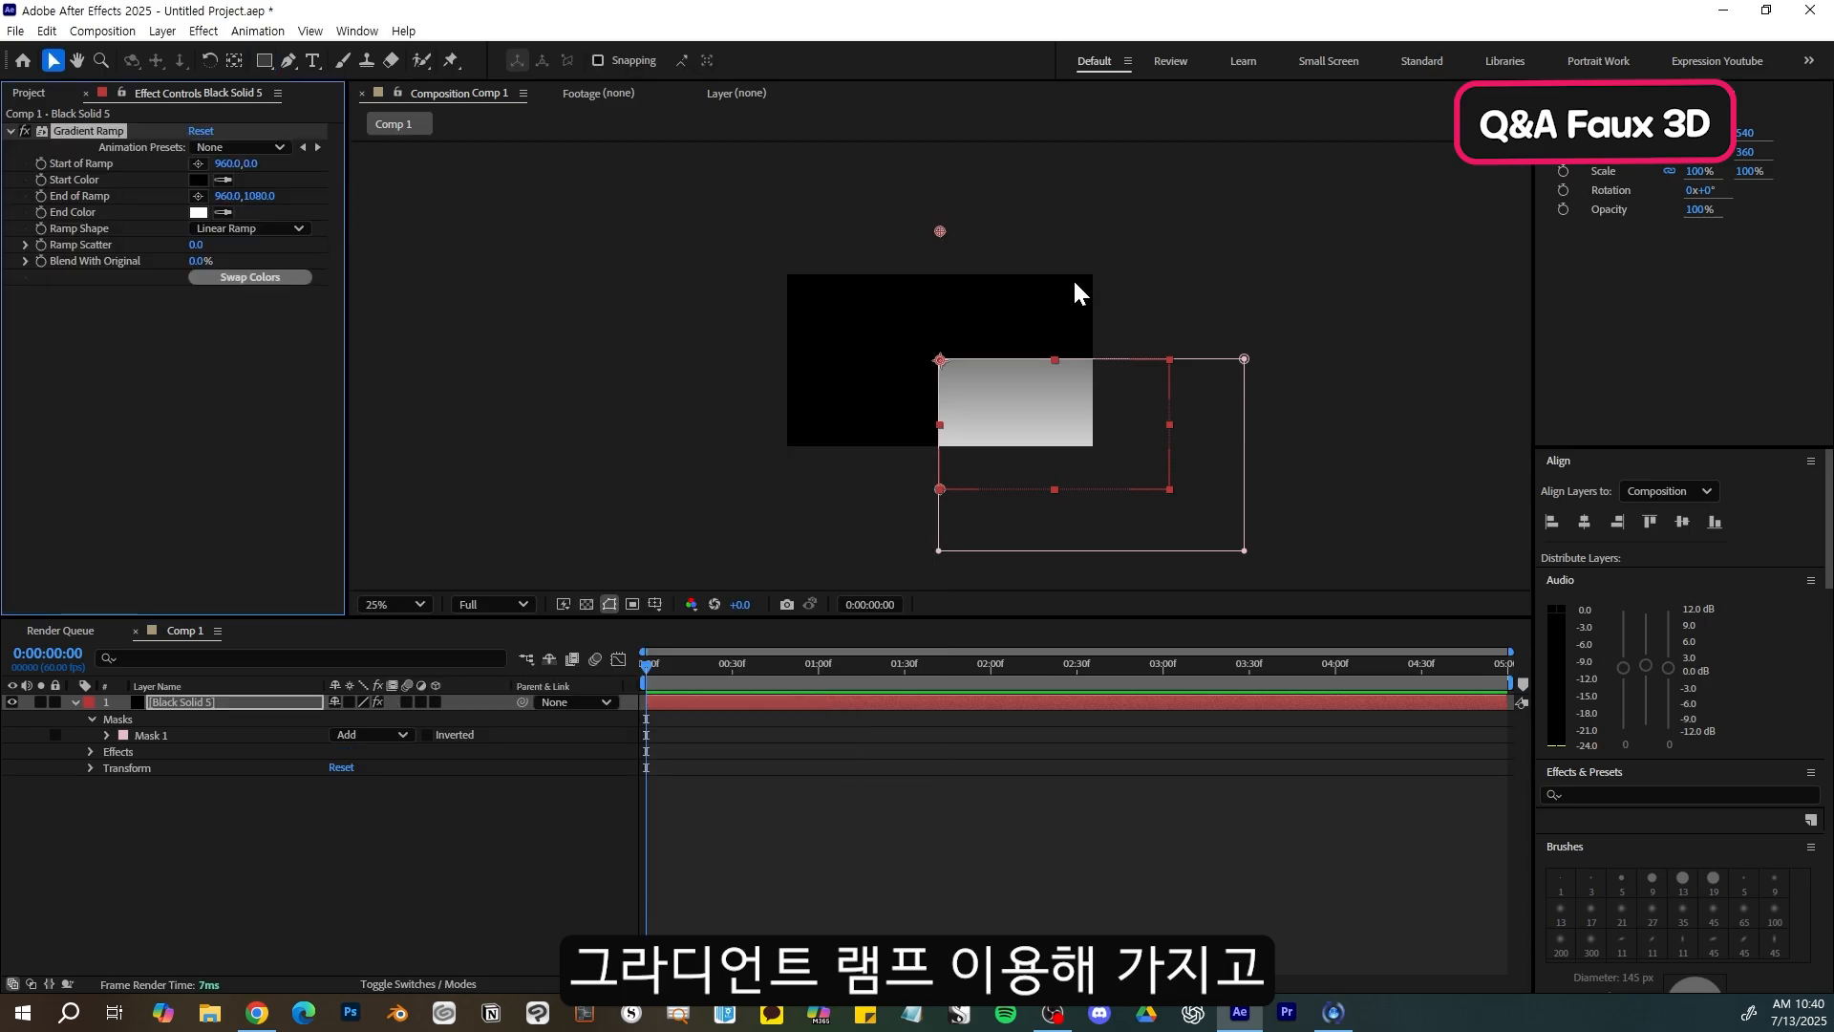
left_click_drag(941, 232, 994, 306)
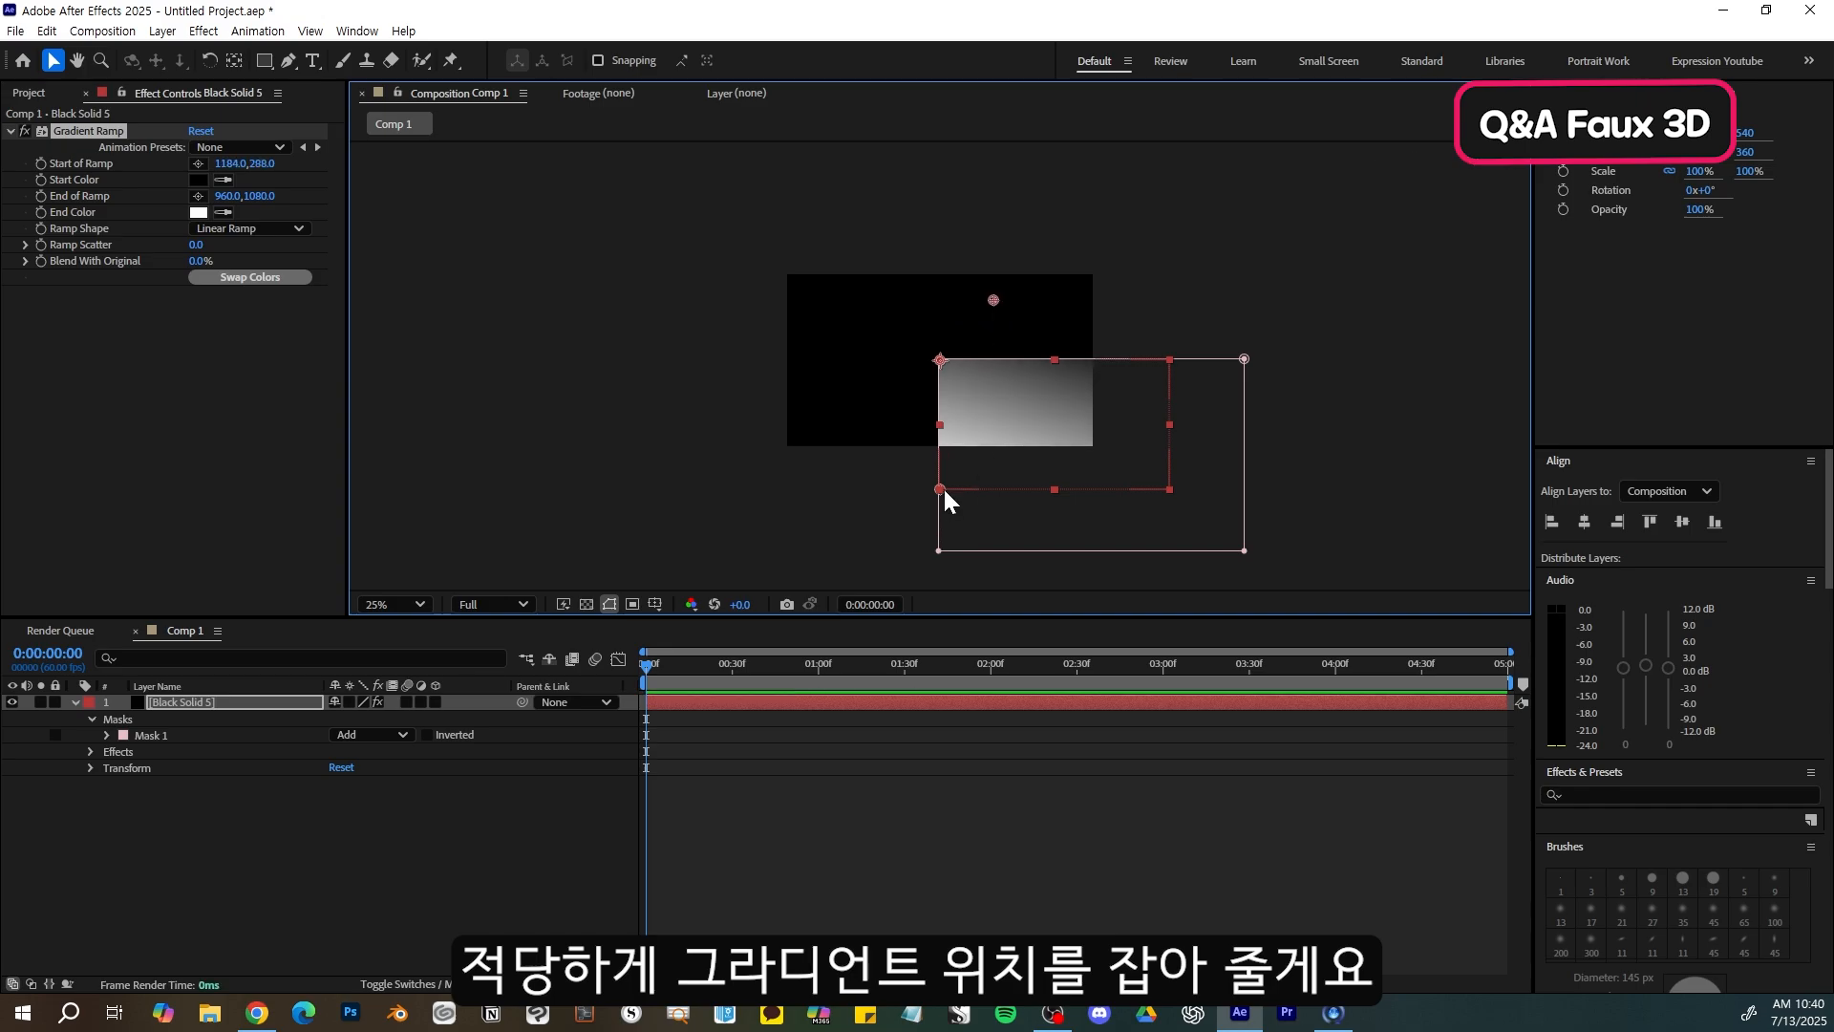
left_click_drag(941, 488, 970, 523)
- Duplicate the gradient solid and move the lower copy's mask up and left until its lower-right corner meets the composition's centre
key("ctrl+d")
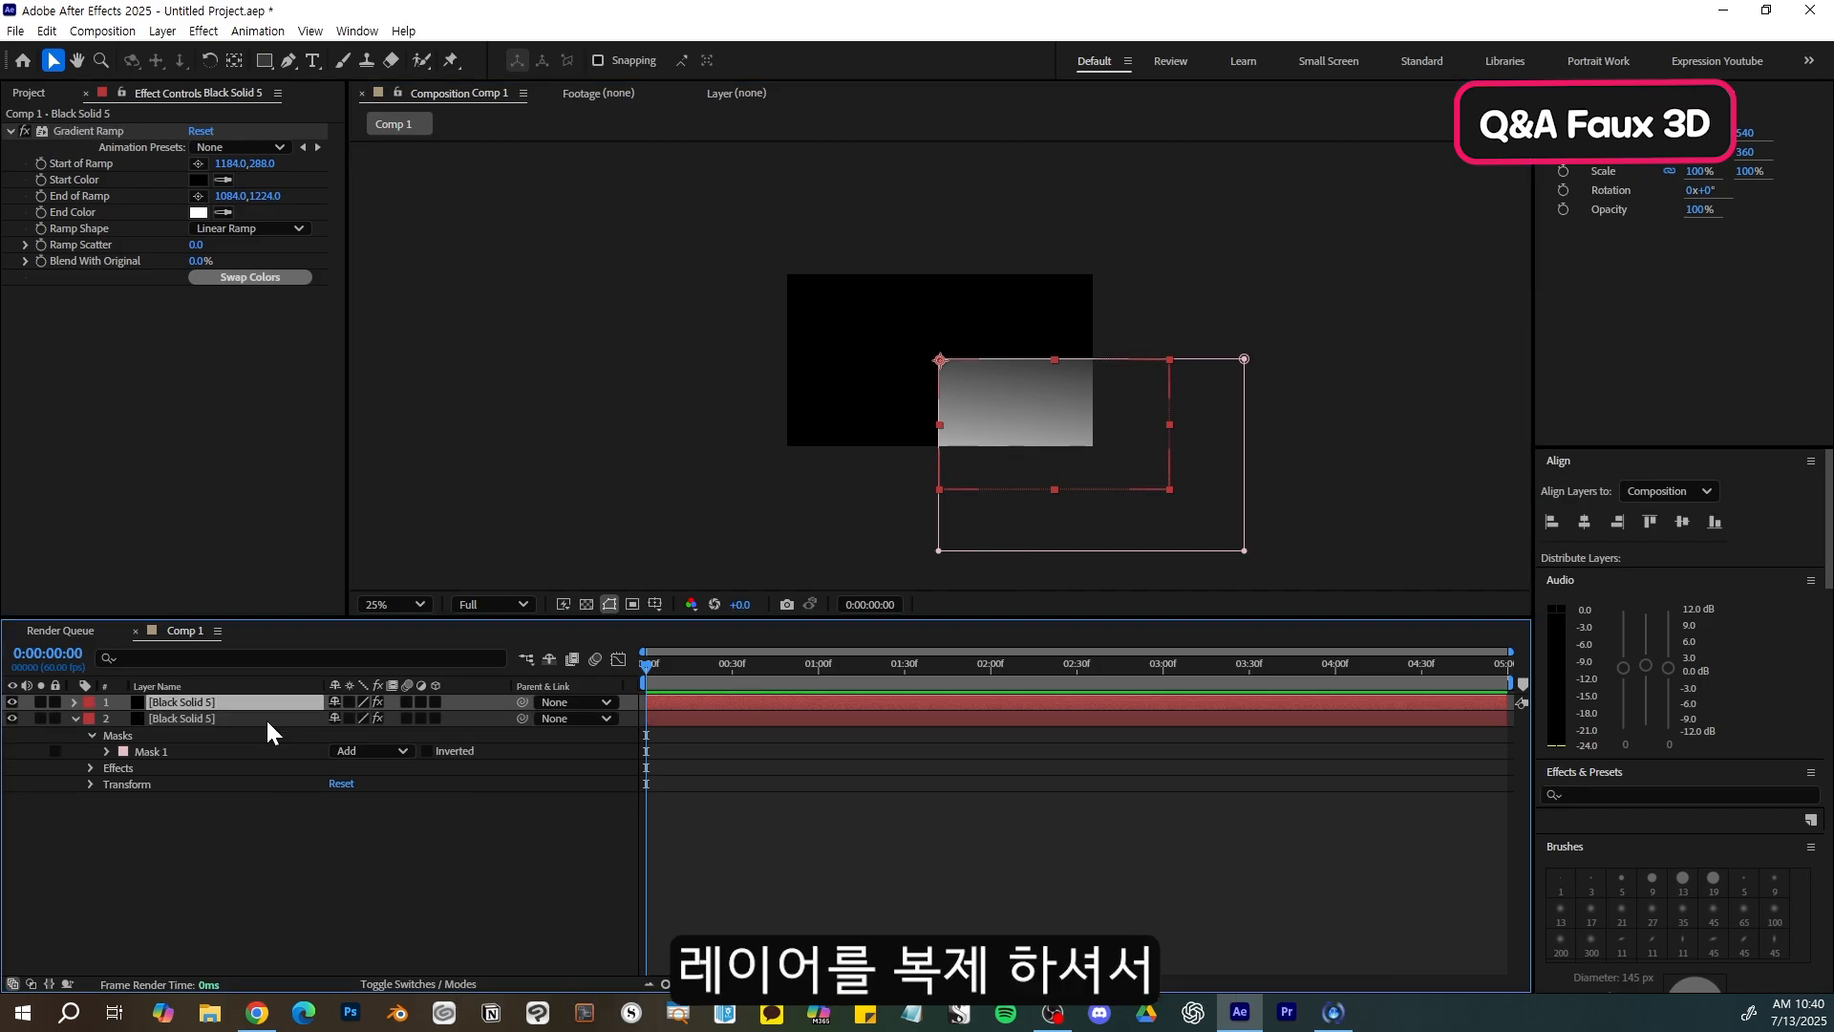
left_click(267, 719)
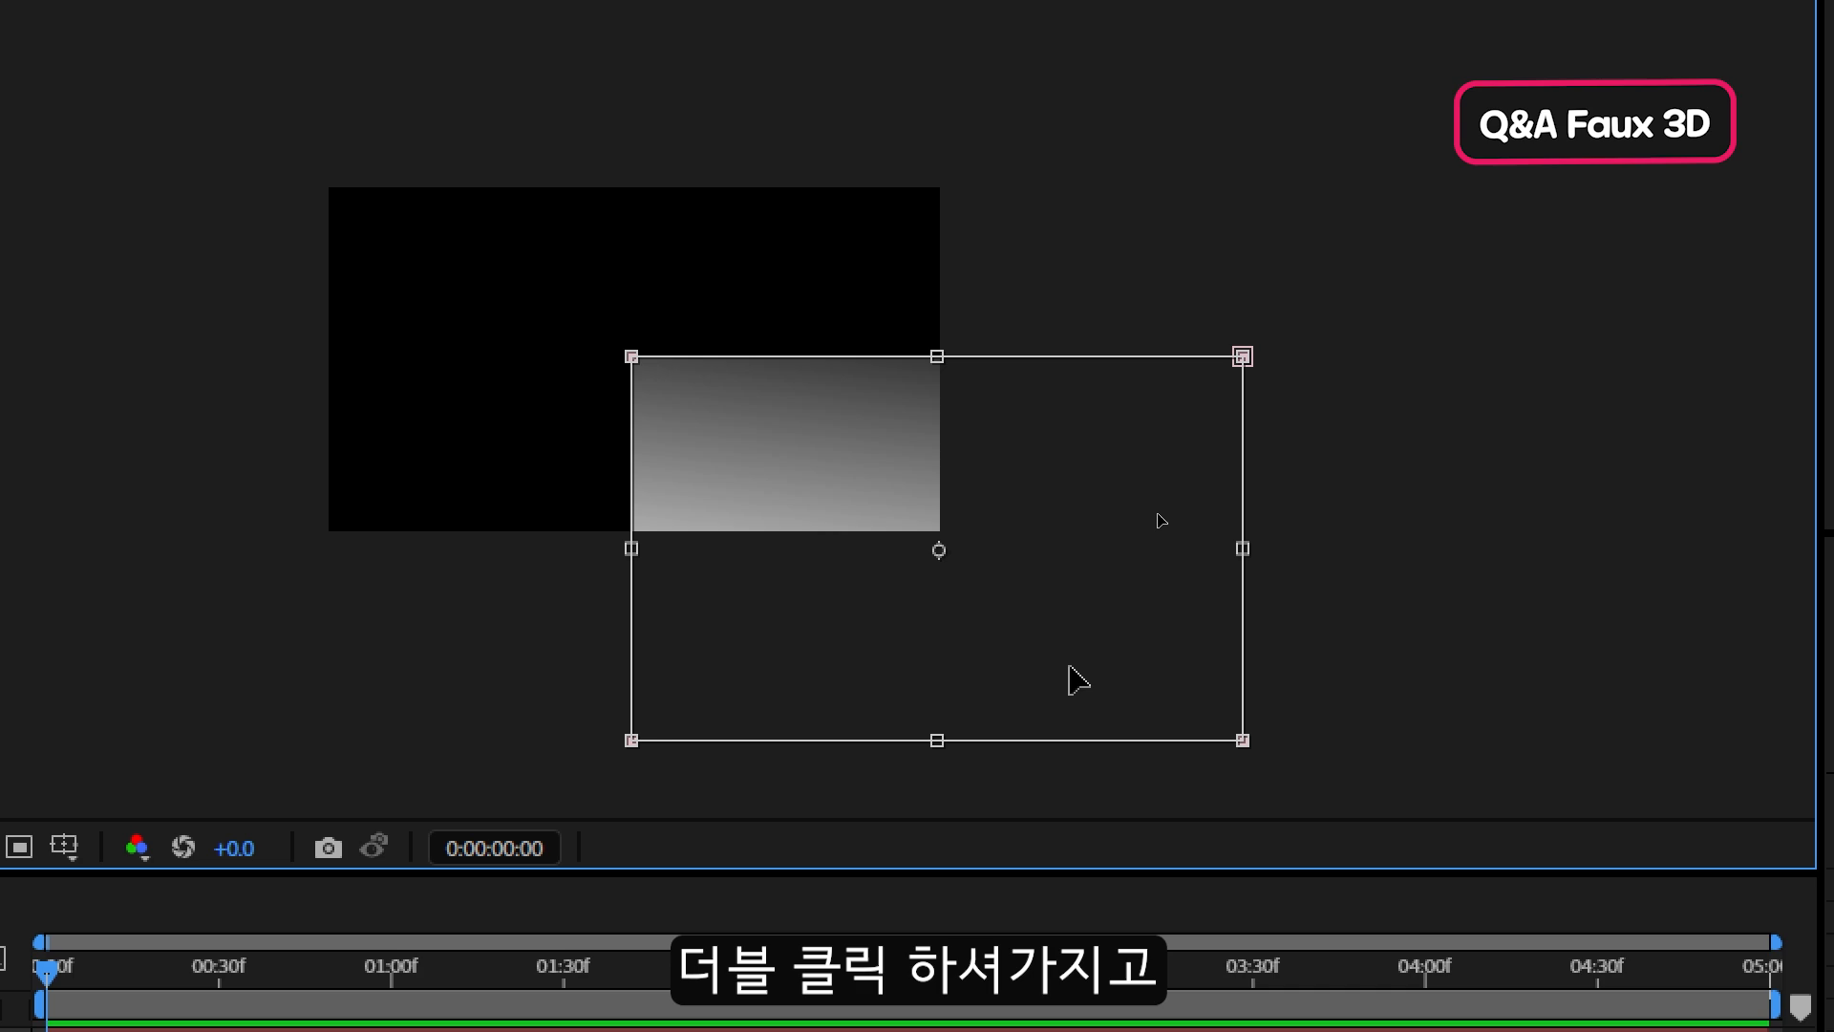
double_click(886, 568)
left_click_drag(885, 568, 459, 282)
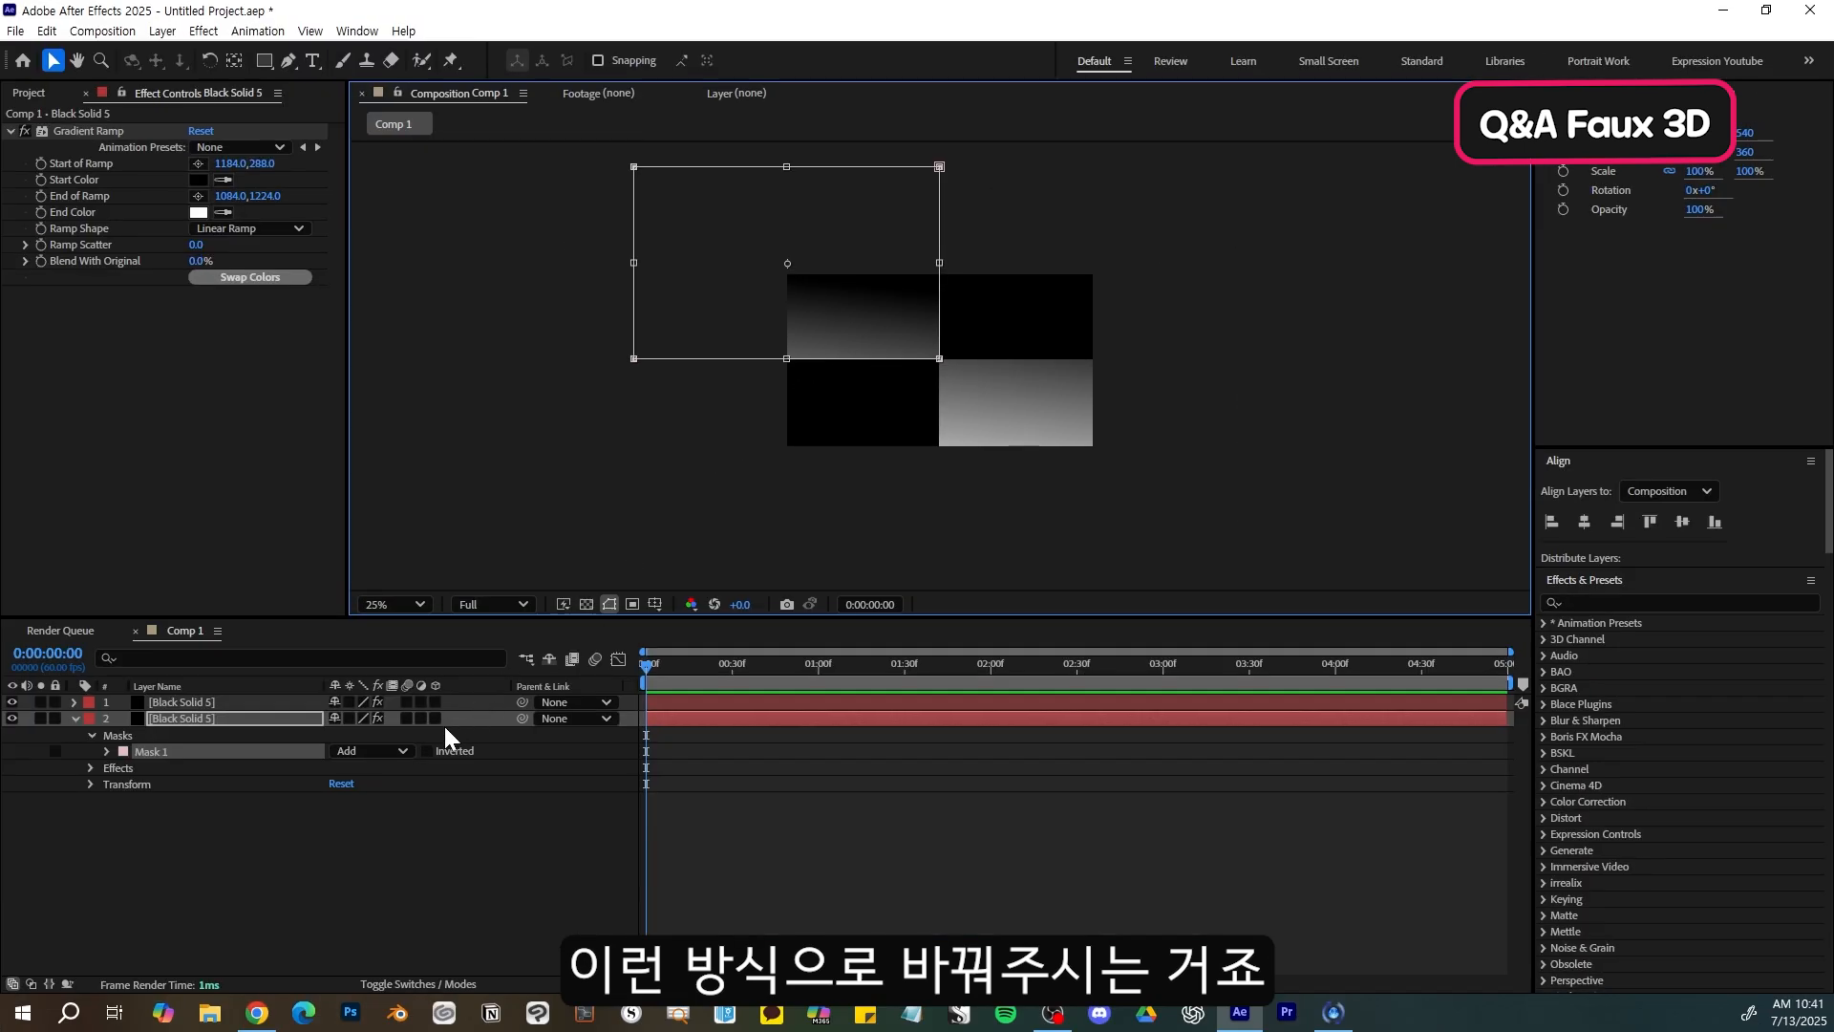
- Duplicate the second solid layer and delete the mask from the bottommost copy
left_click(225, 720)
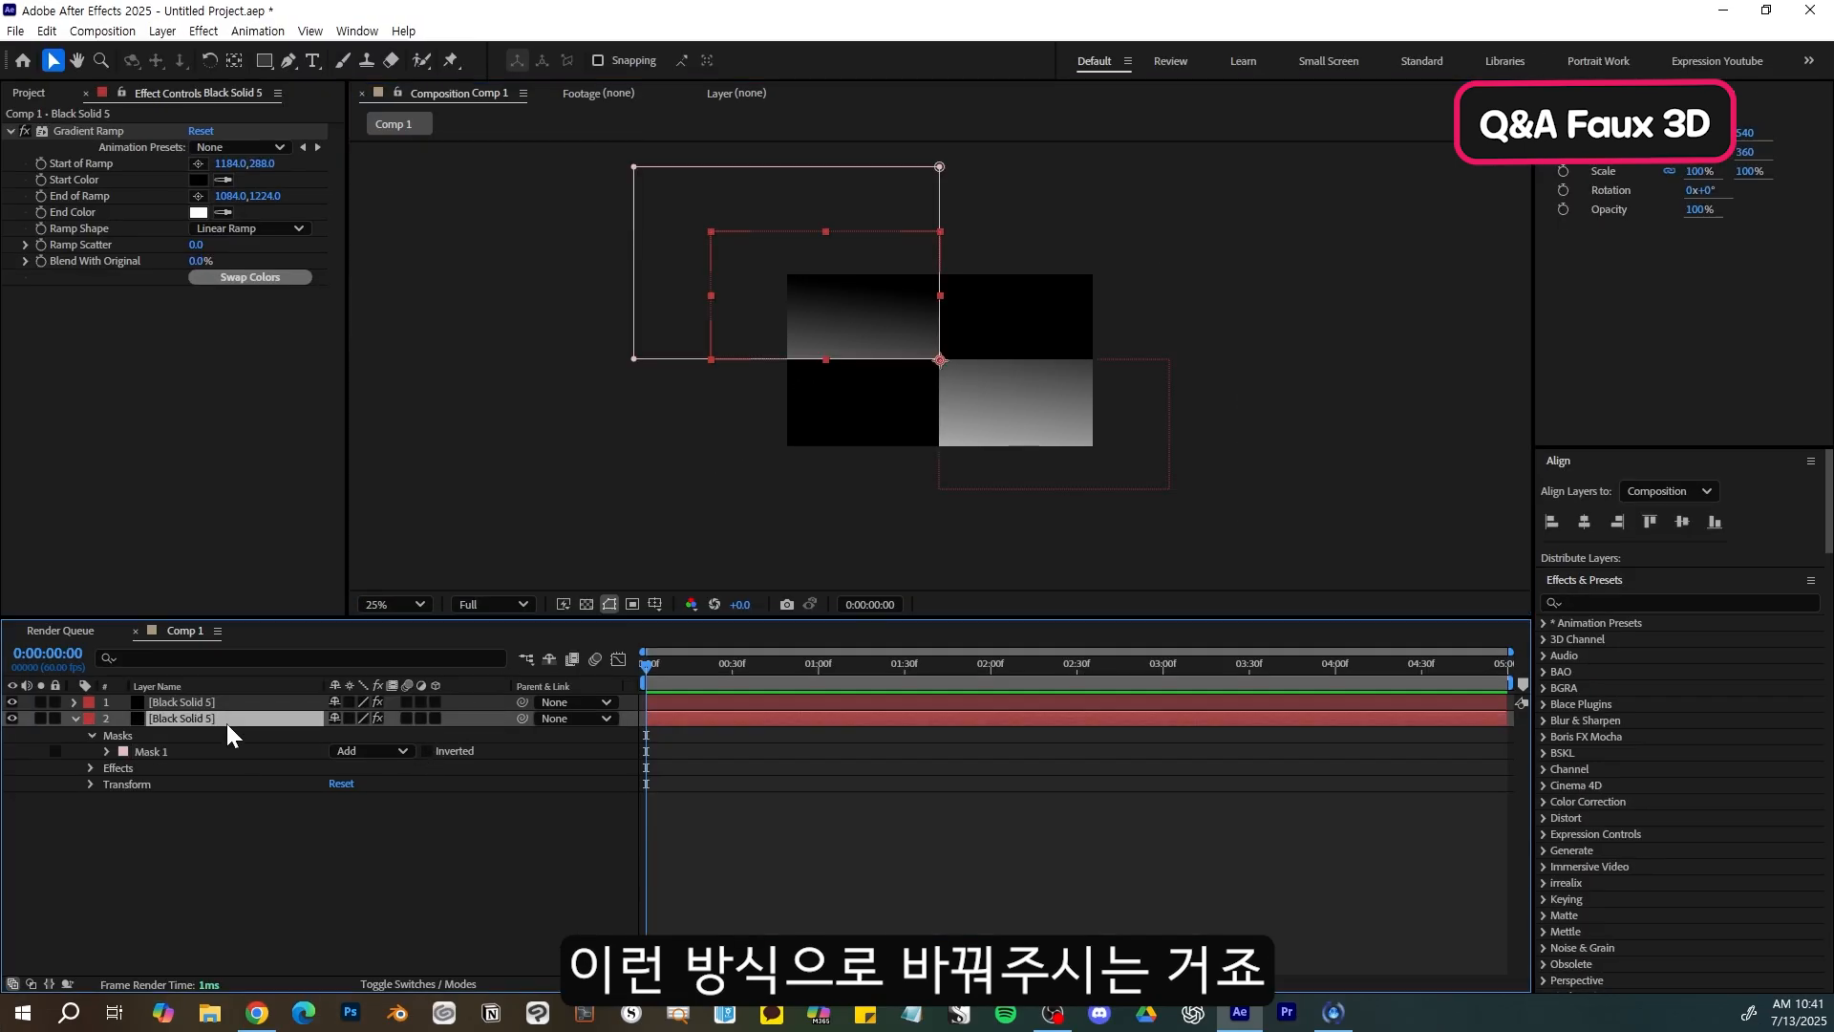
key("ctrl+d")
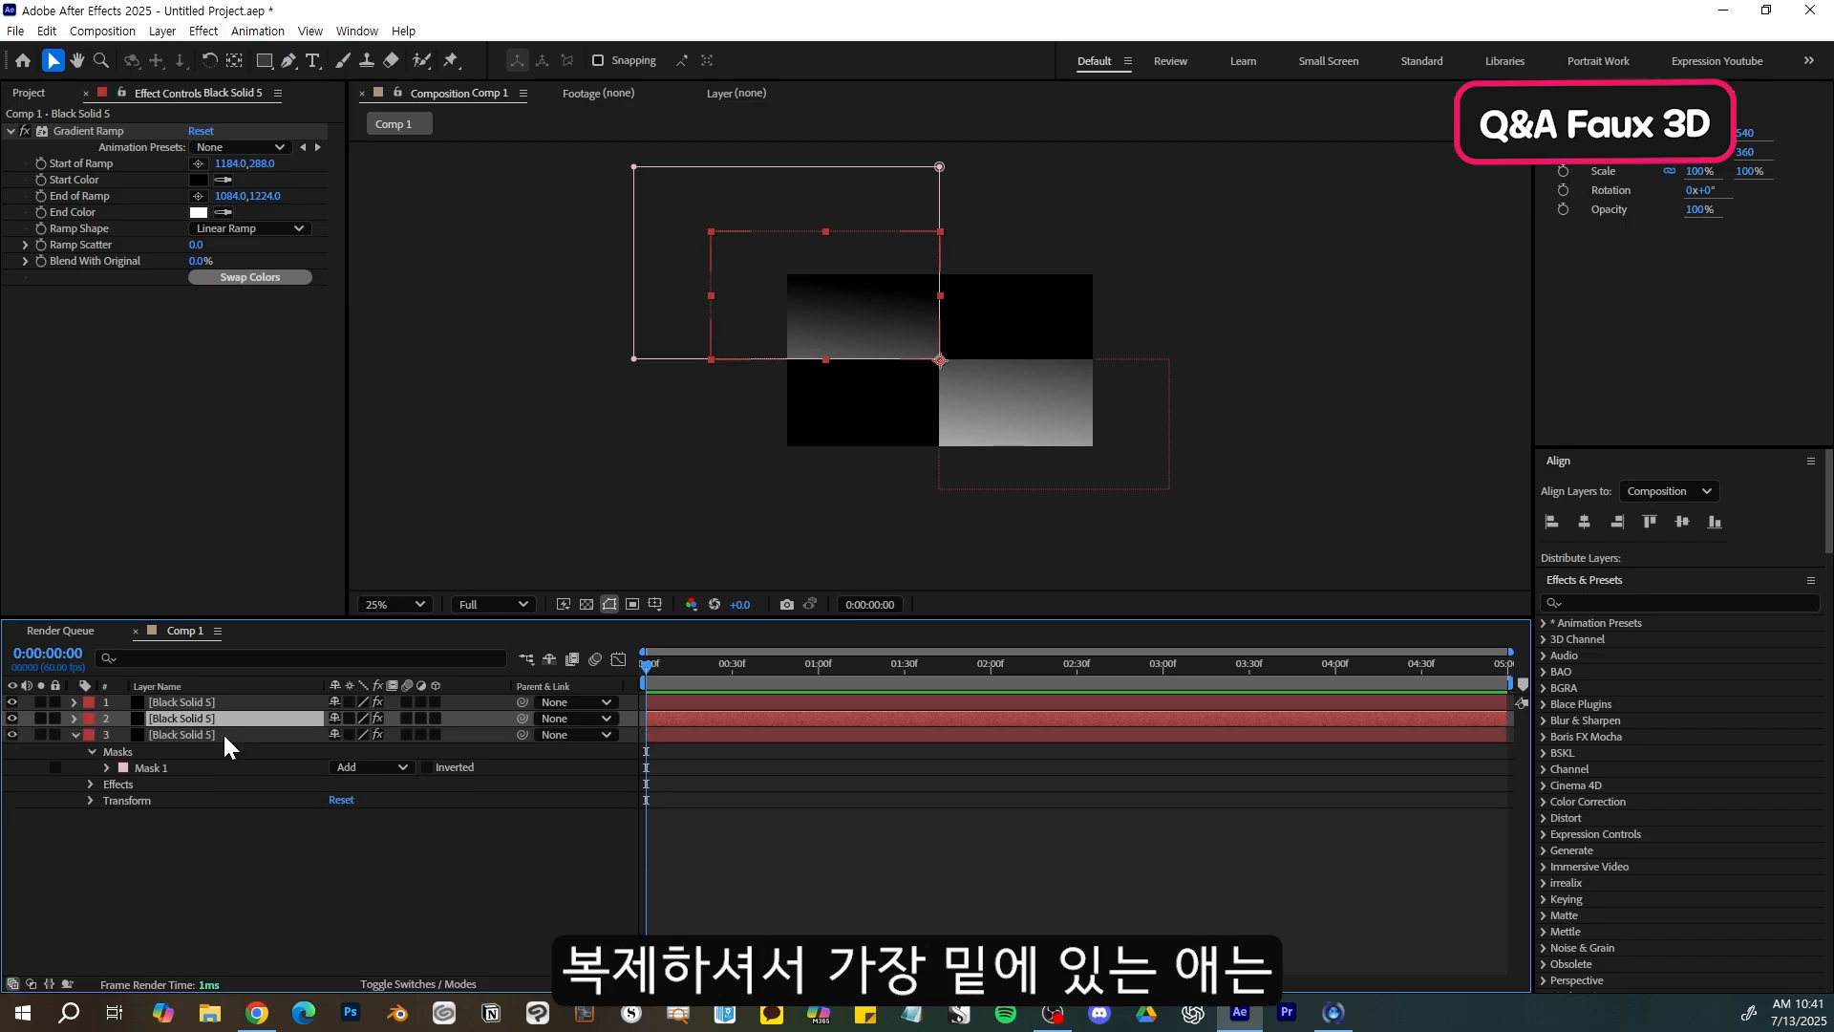
left_click(221, 732)
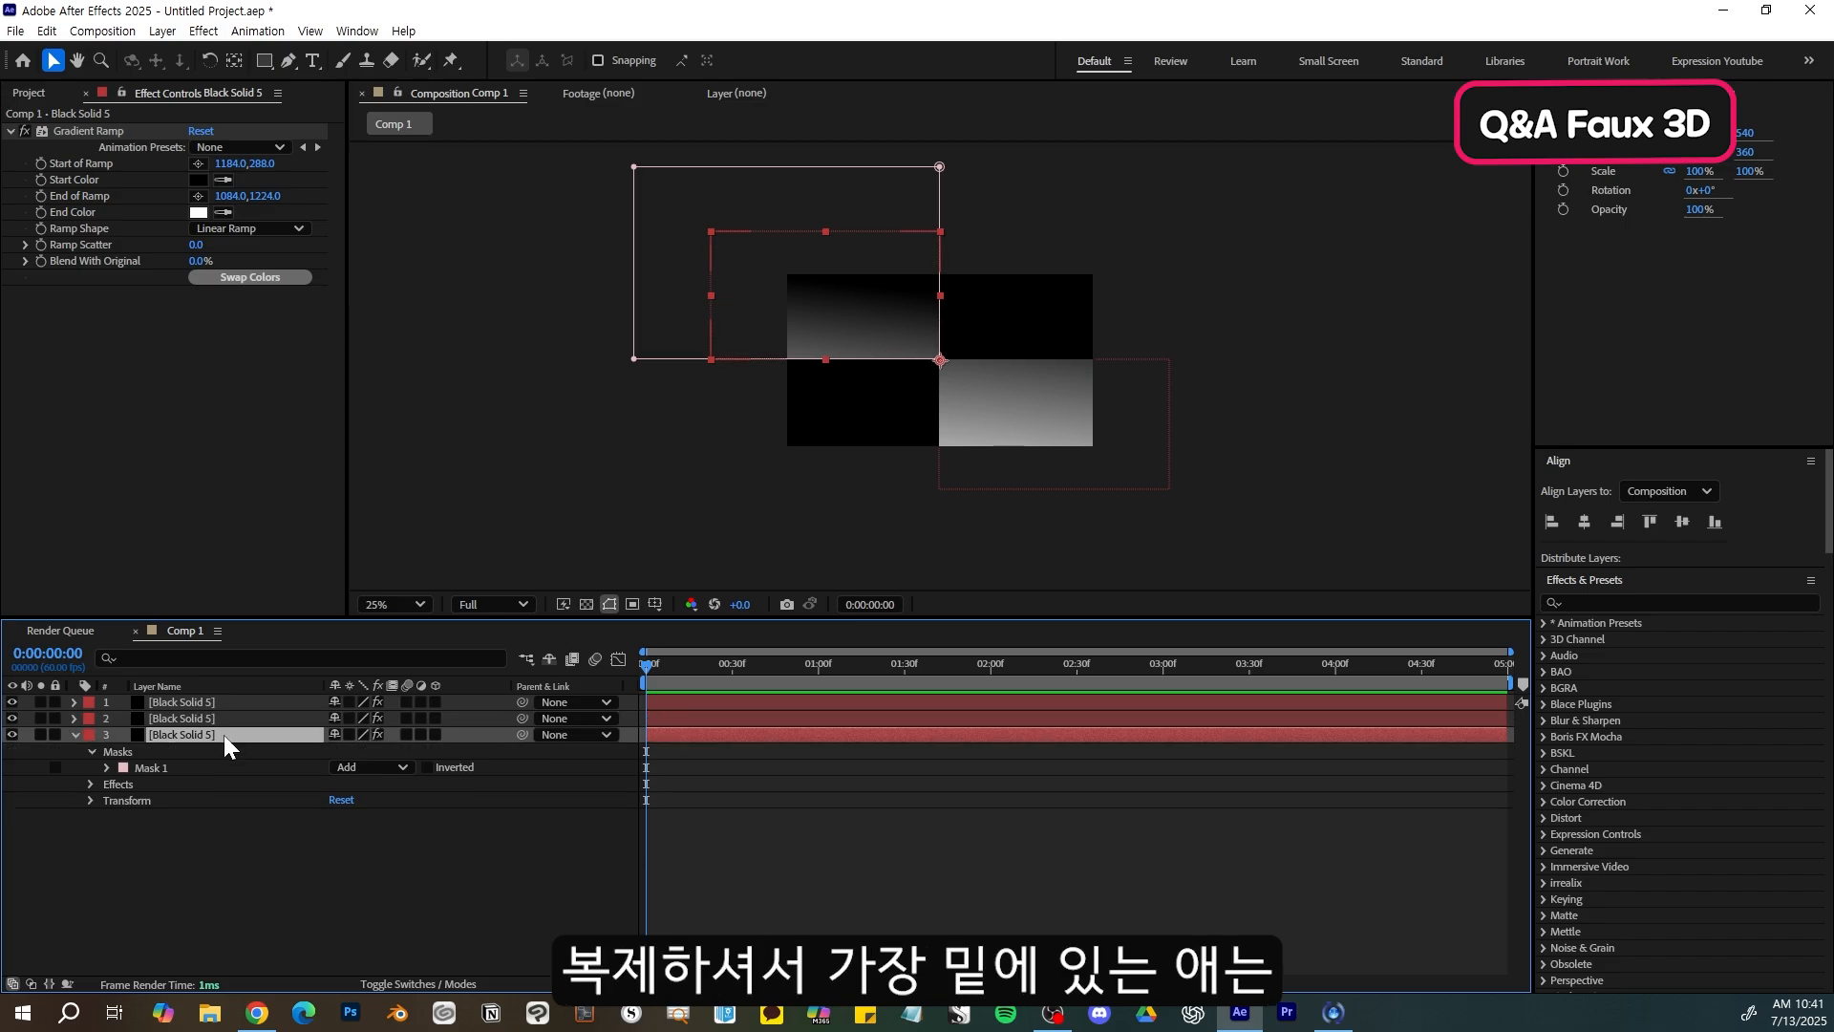
left_click(161, 765)
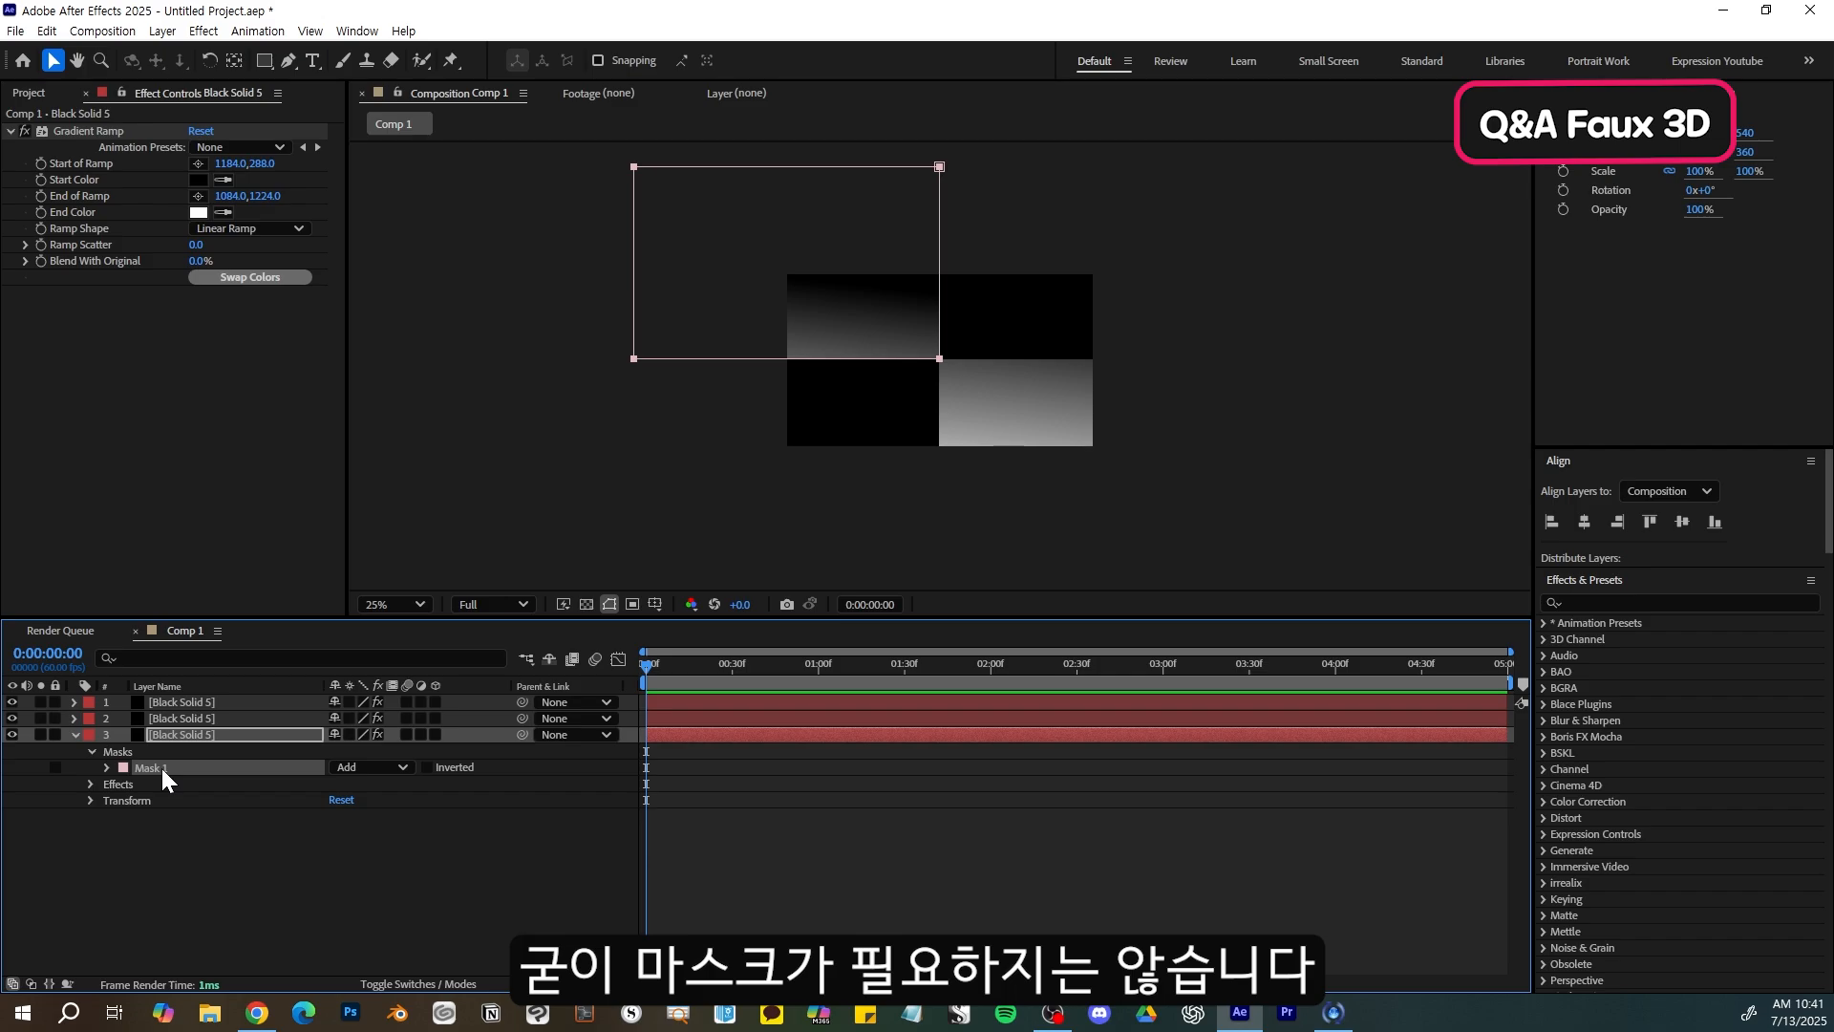
key("Delete")
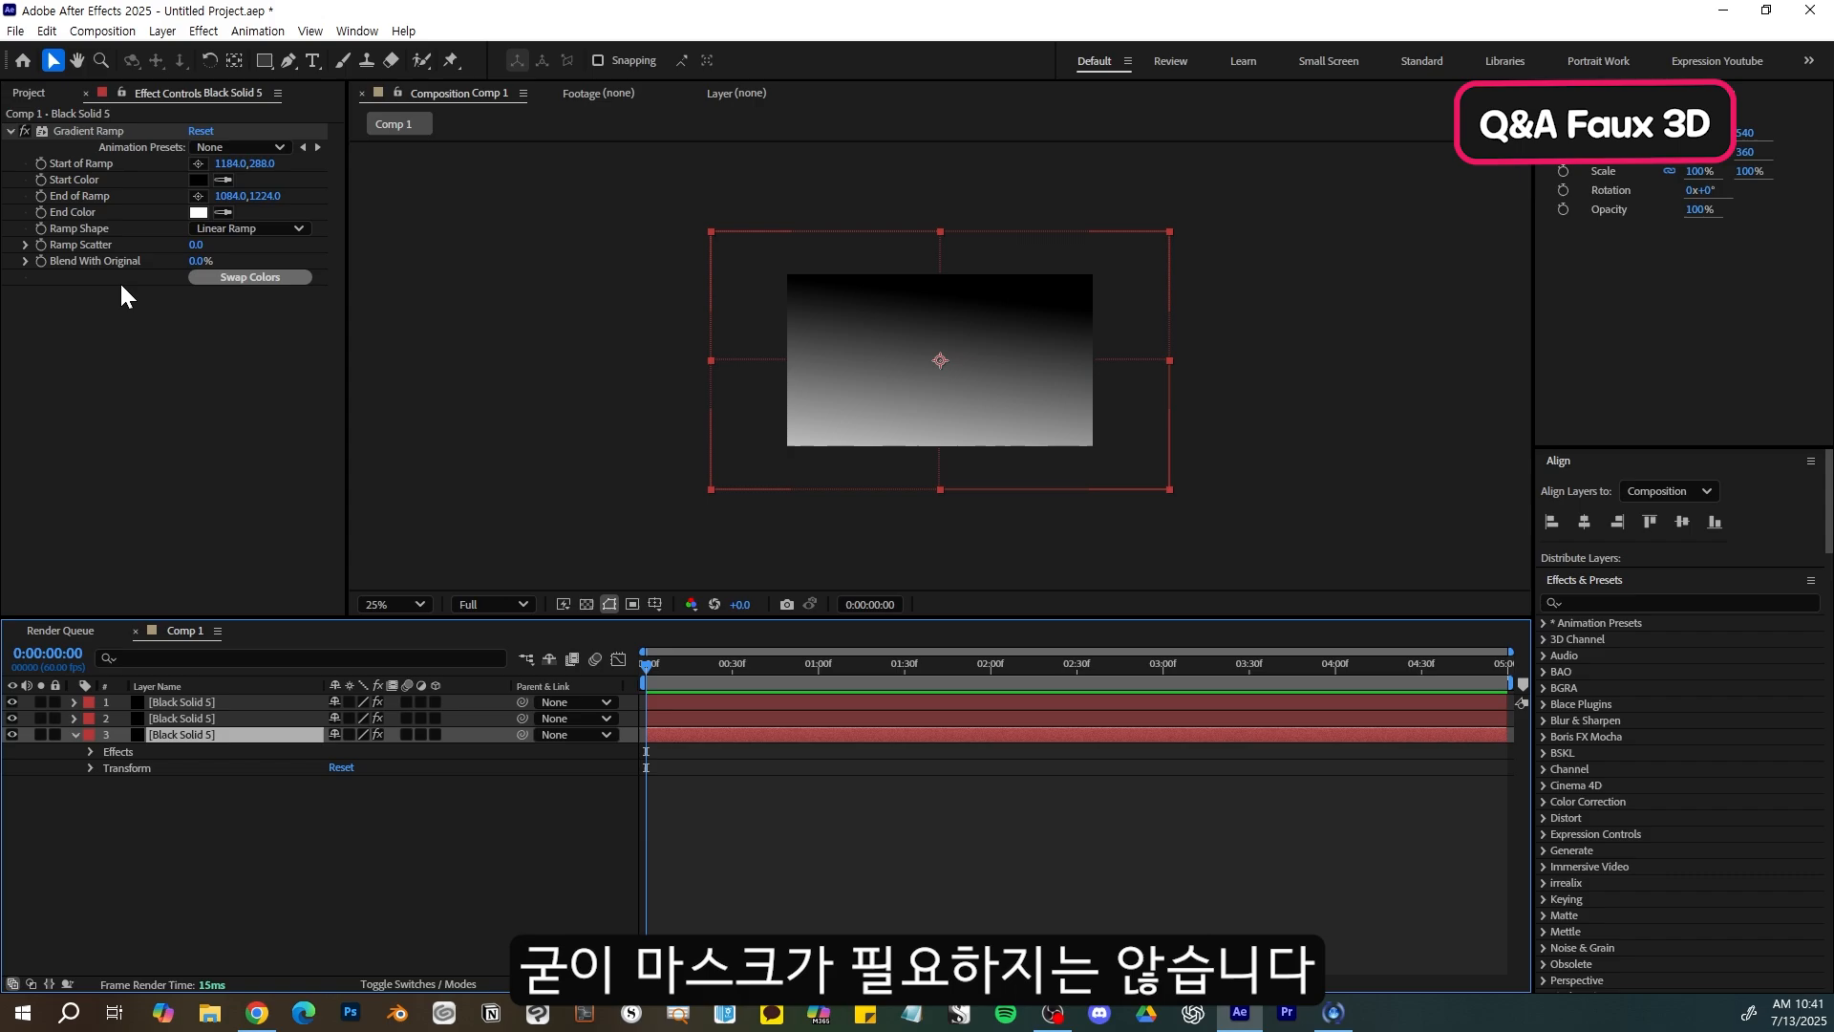
- Reposition the second layer's gradient, with the ramp start at about 1108, 700 and the end at about 76, -140
left_click(196, 718)
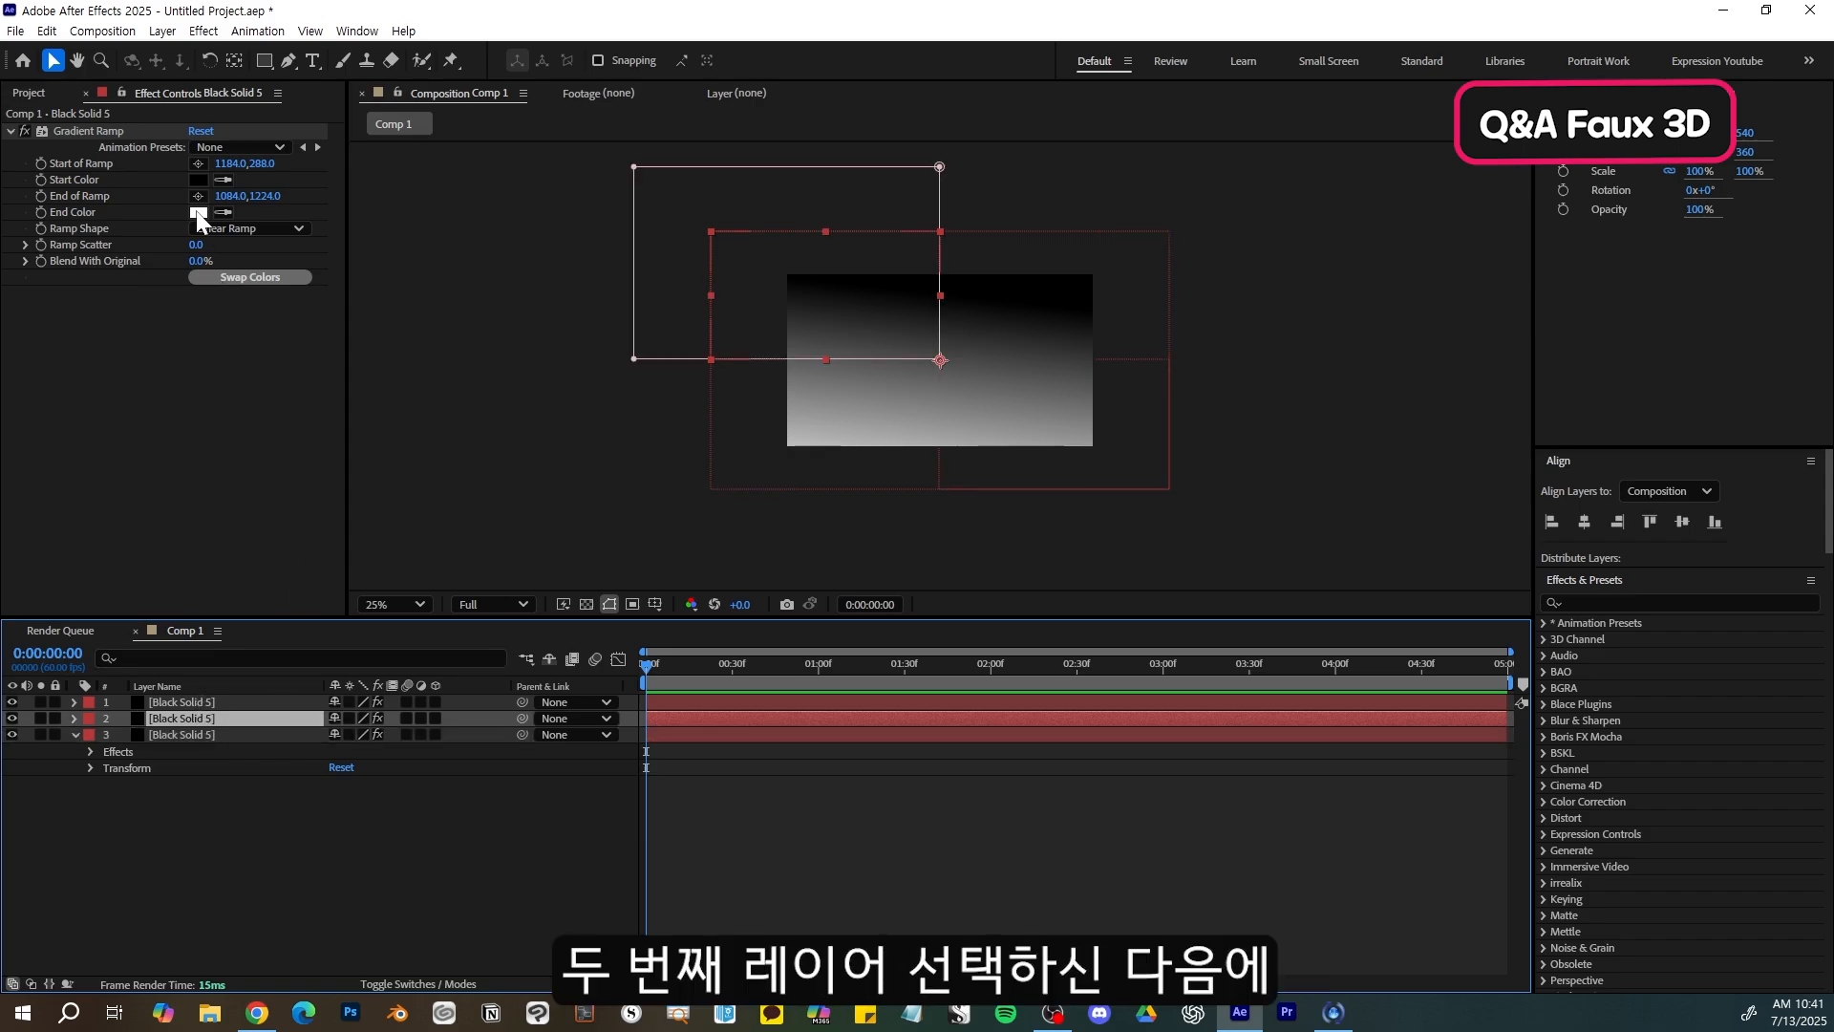
left_click(106, 130)
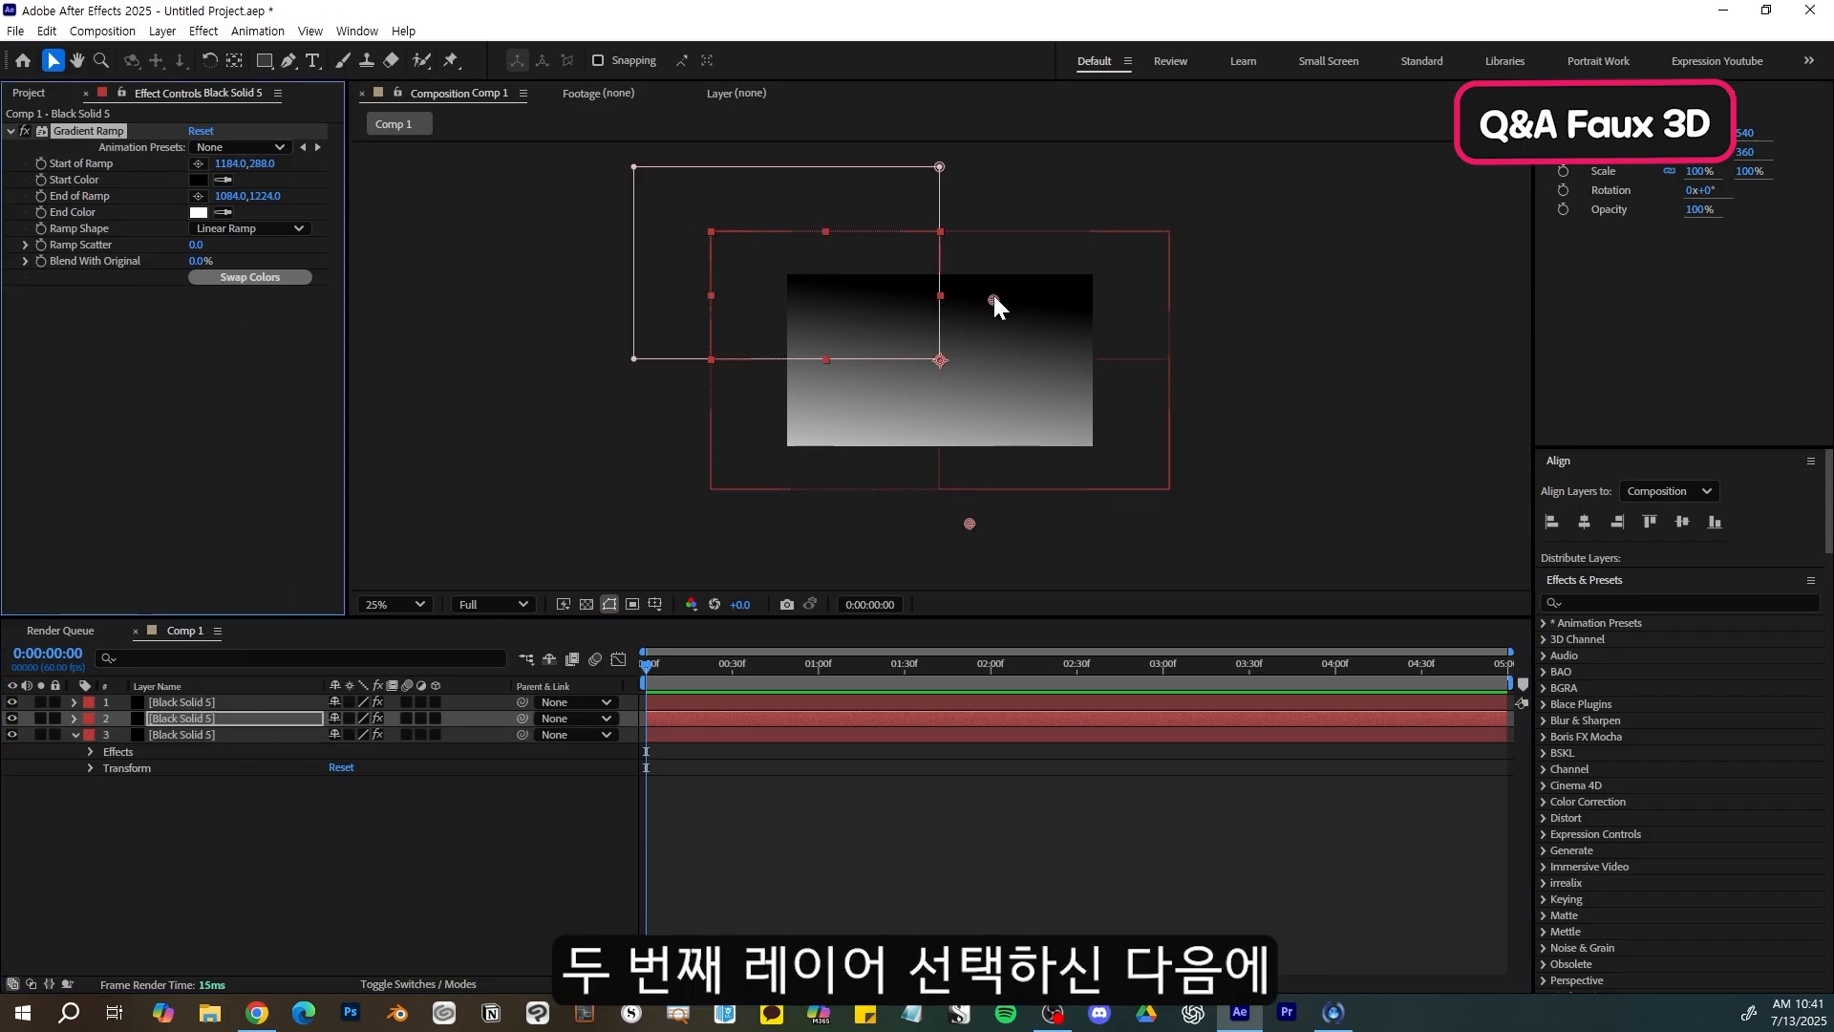
left_click_drag(994, 300, 976, 399)
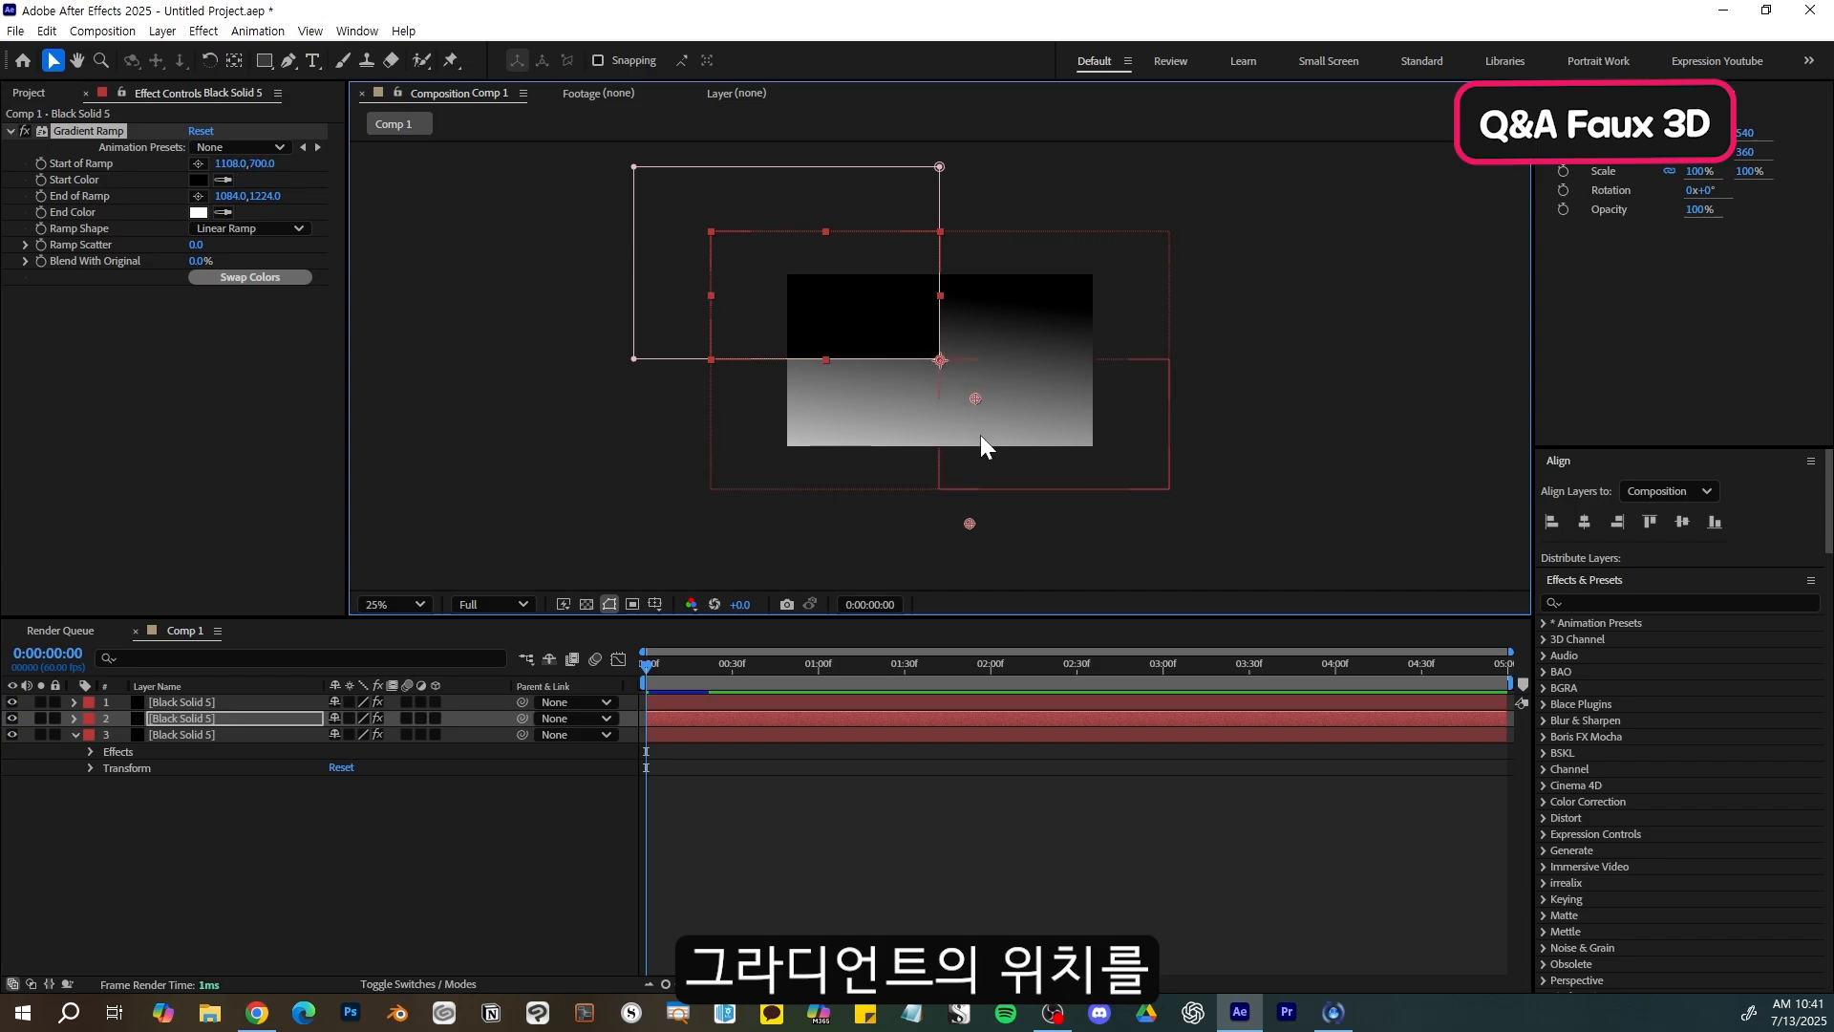
left_click_drag(969, 523, 729, 198)
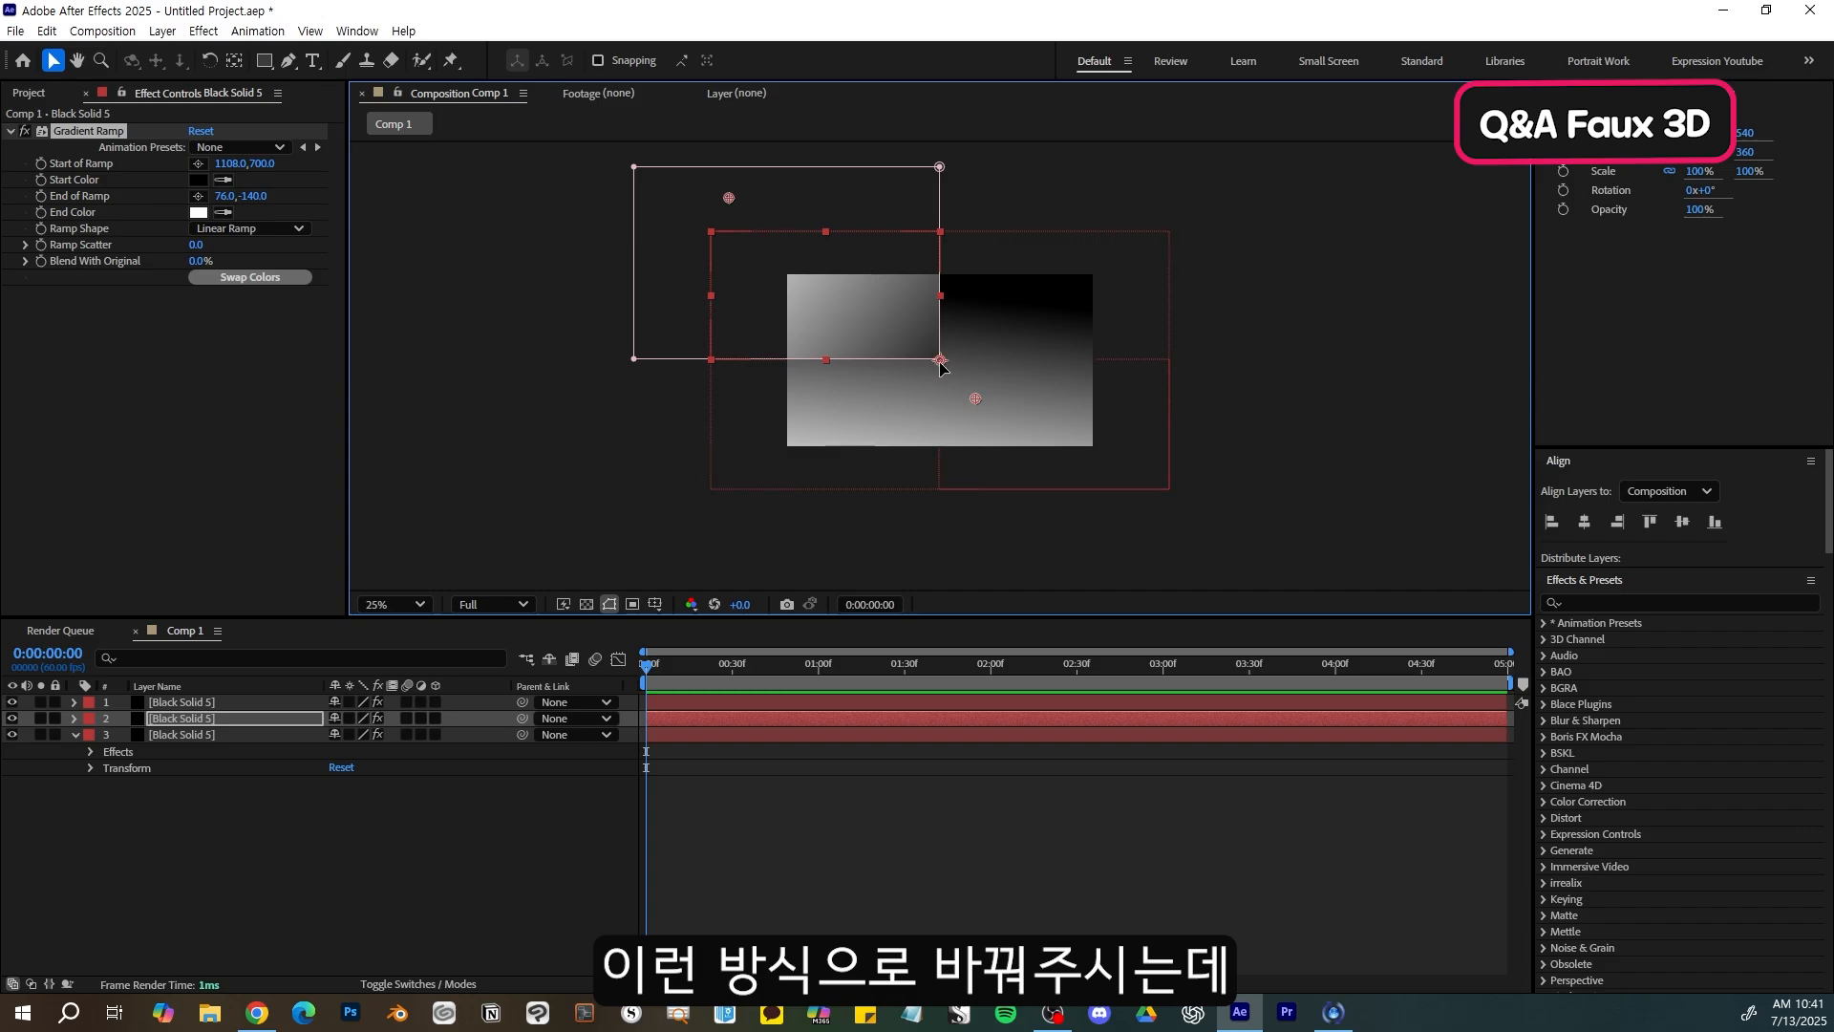
left_click_drag(941, 362, 944, 487)
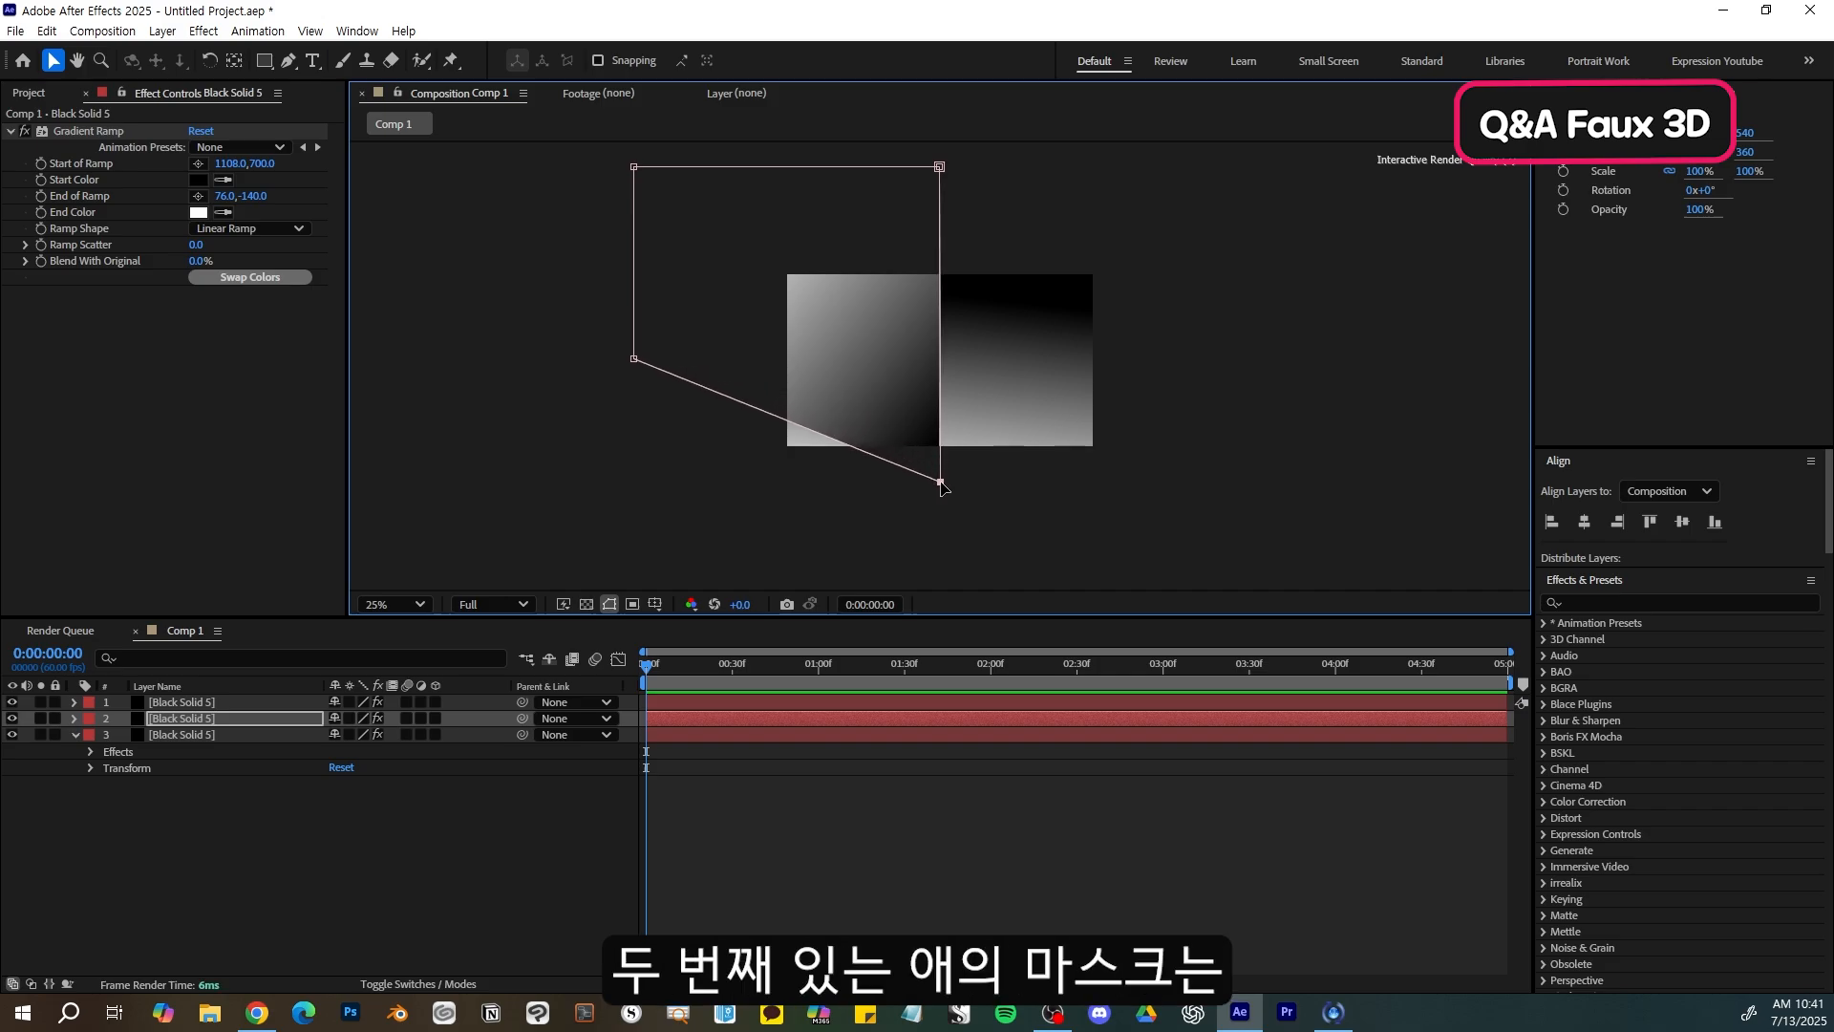
left_click_drag(634, 359, 634, 483)
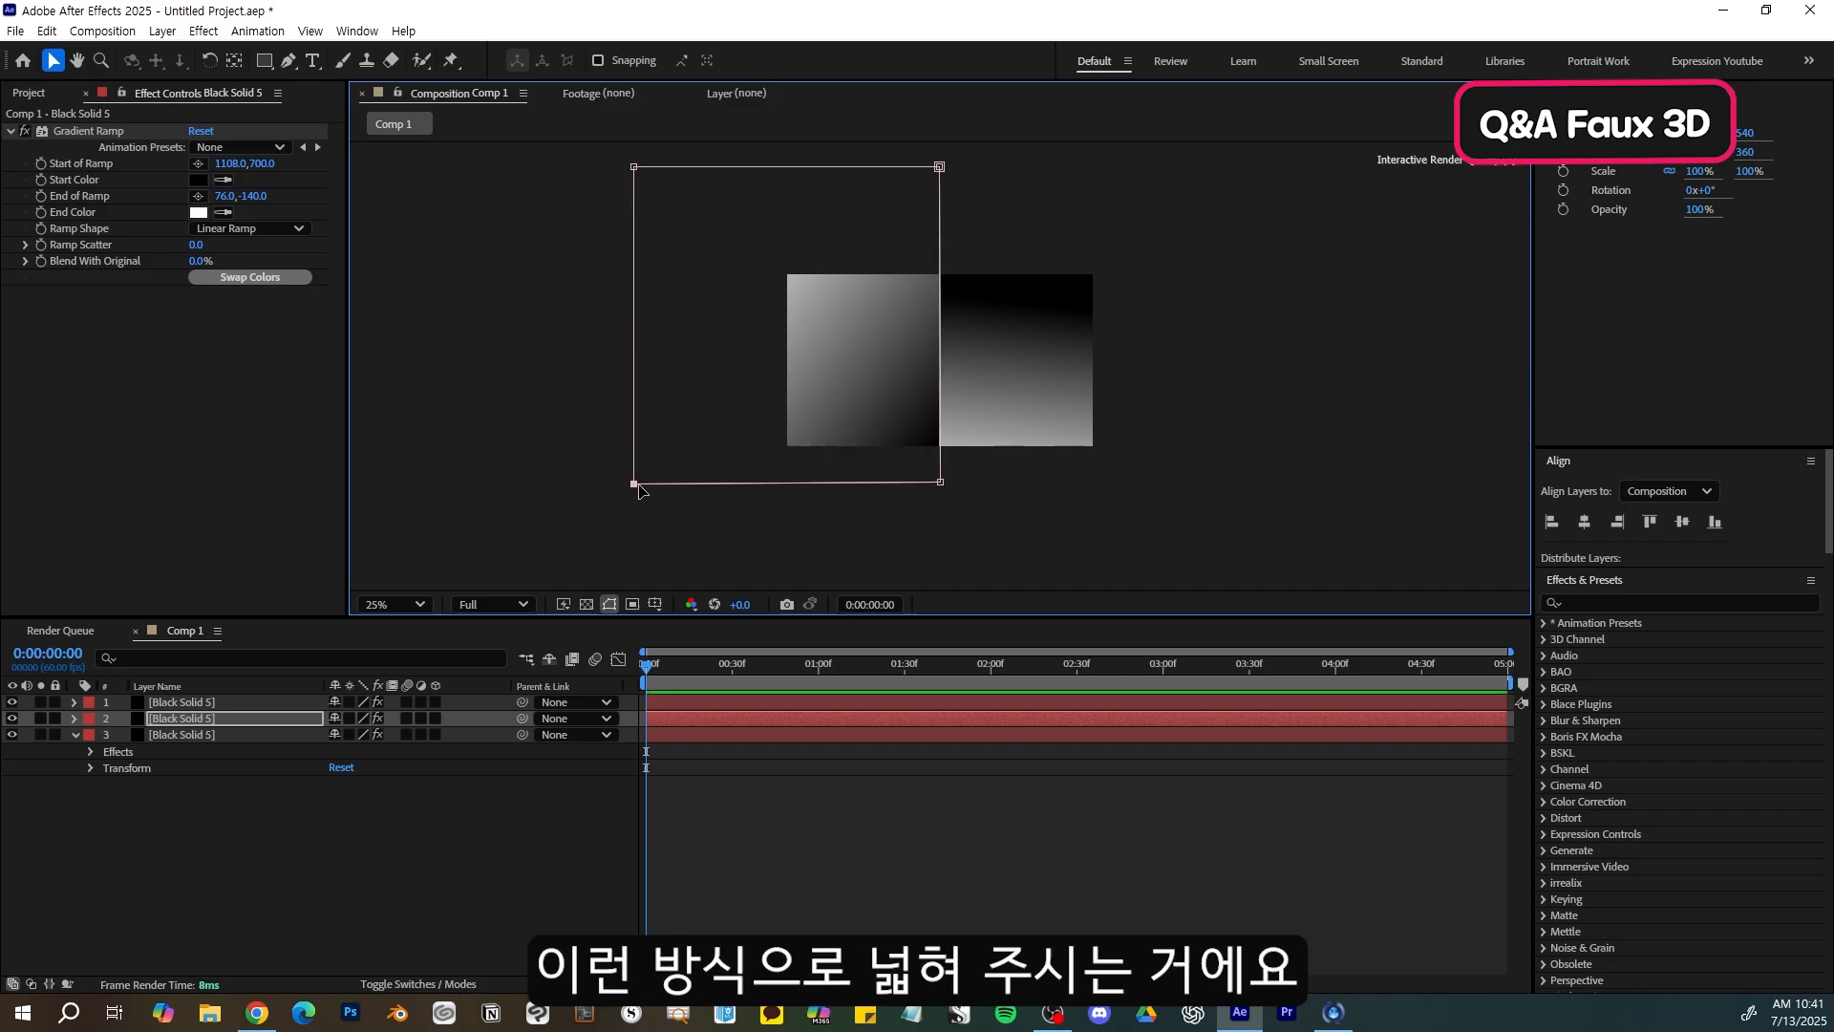
key("ctrl+z")
key("ctrl+z")
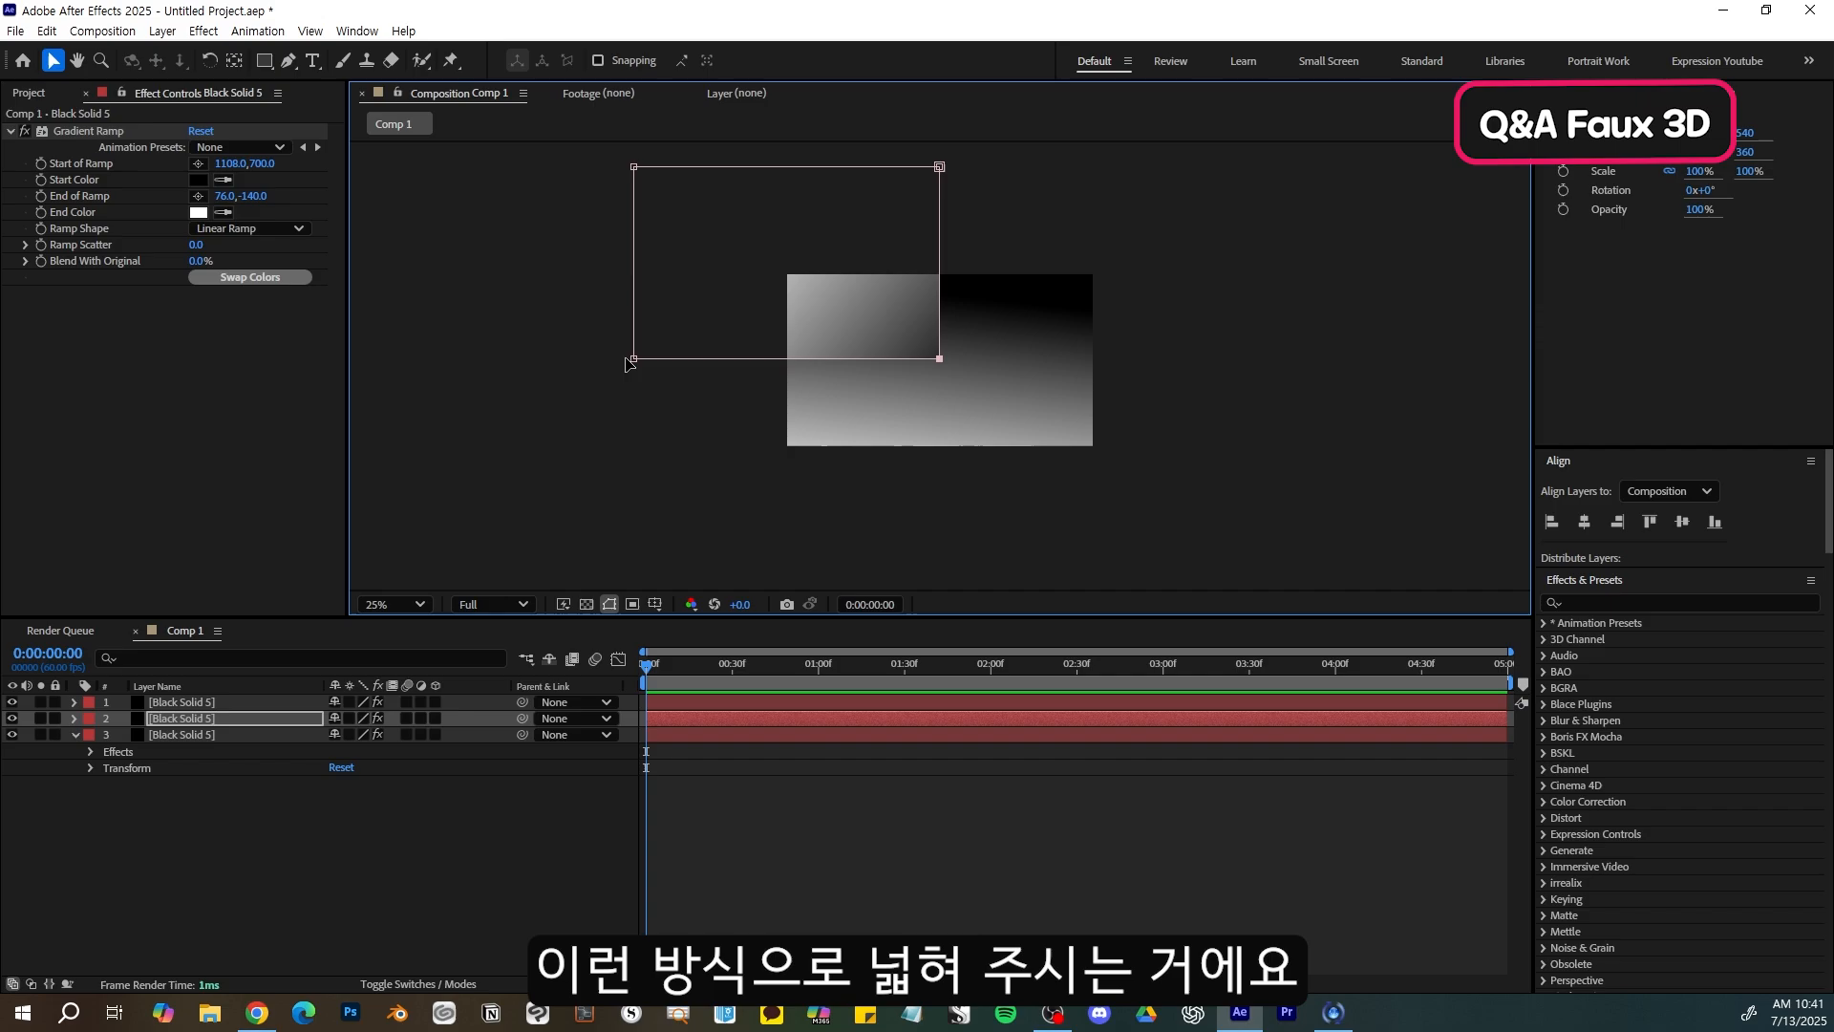
left_click_drag(697, 360, 695, 510)
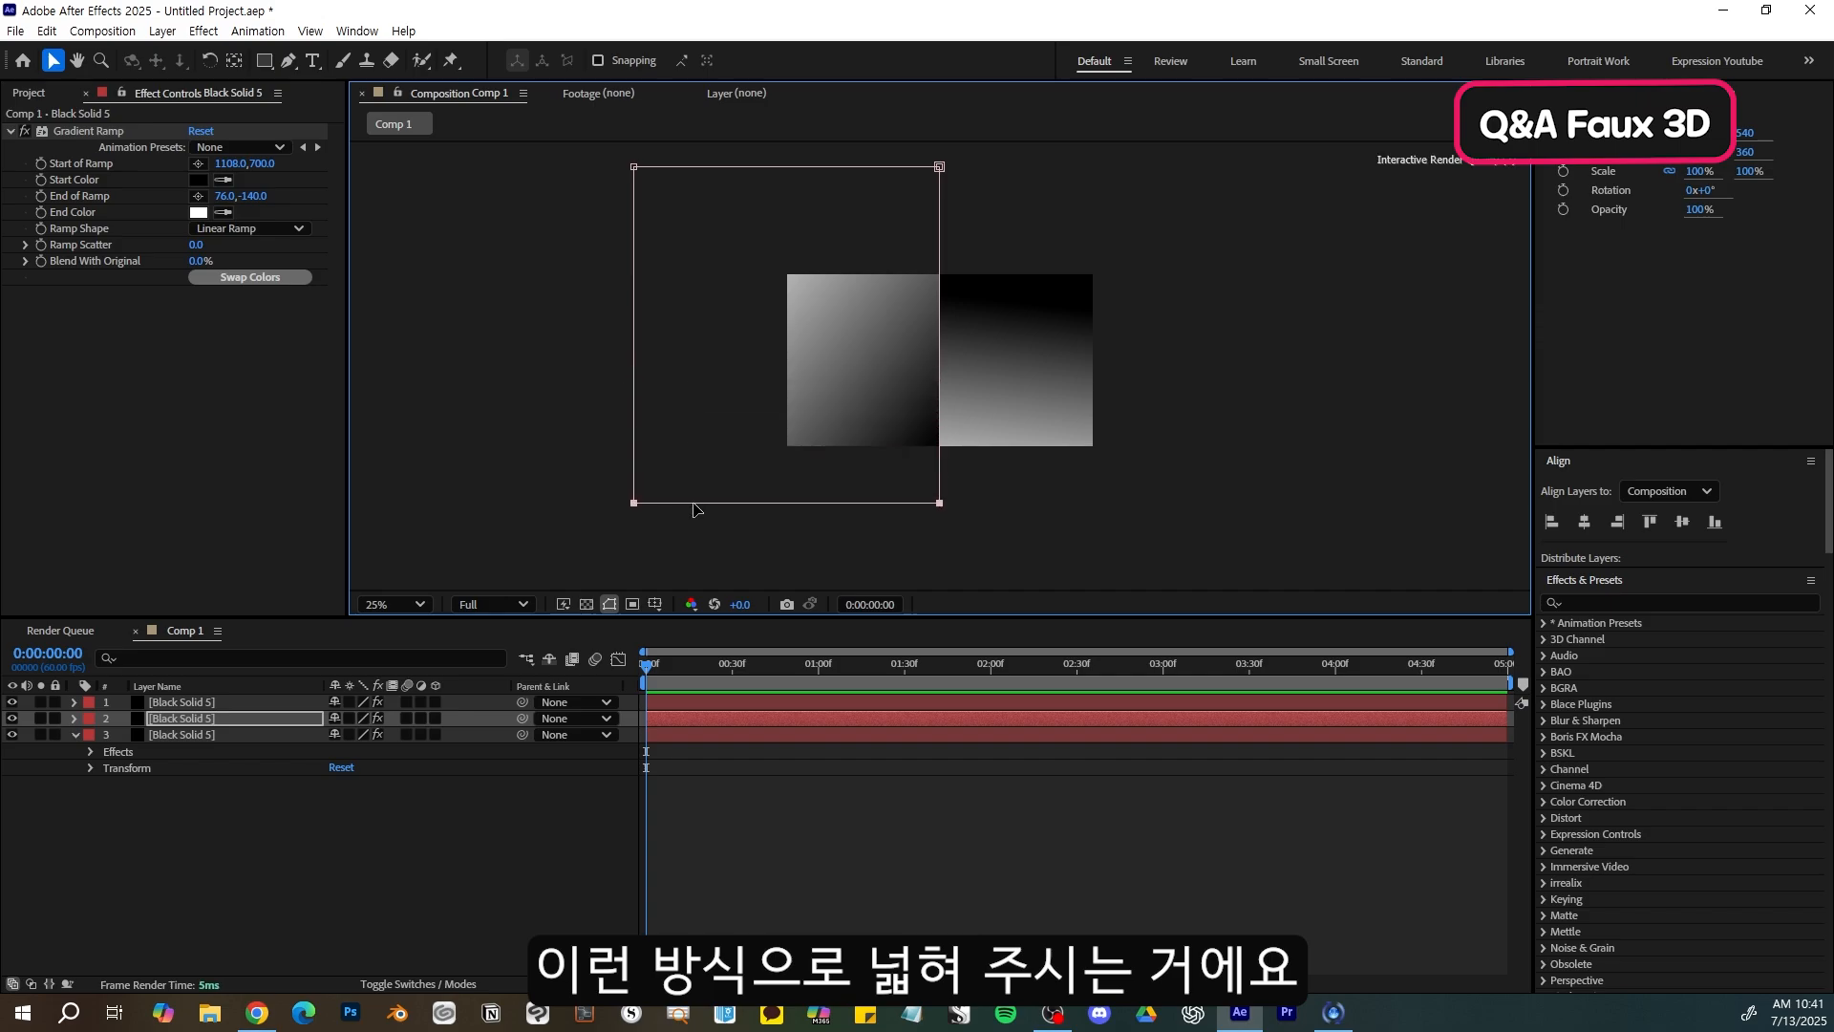
key("ctrl+z")
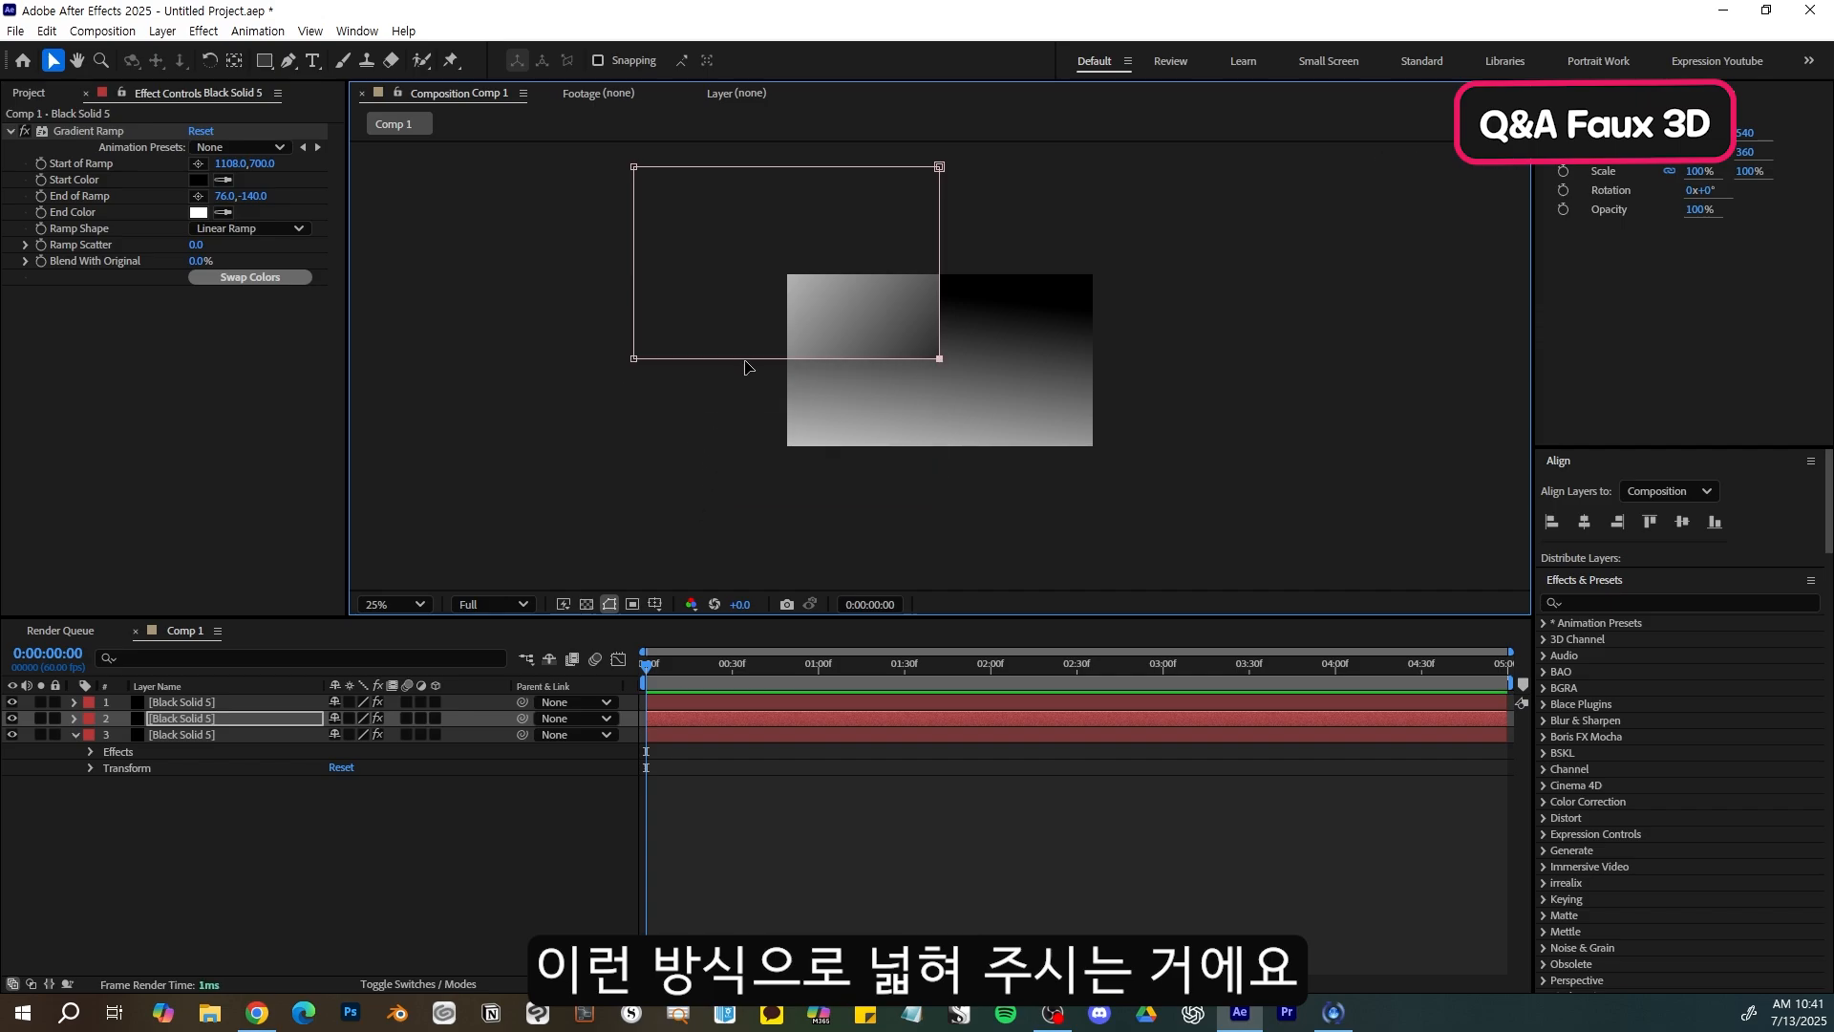
- Extend the second layer's mask below the composition, and move the top layer's lower-left mask corner outward to form a diagonal edge
left_click_drag(749, 369, 750, 503)
left_click(939, 527)
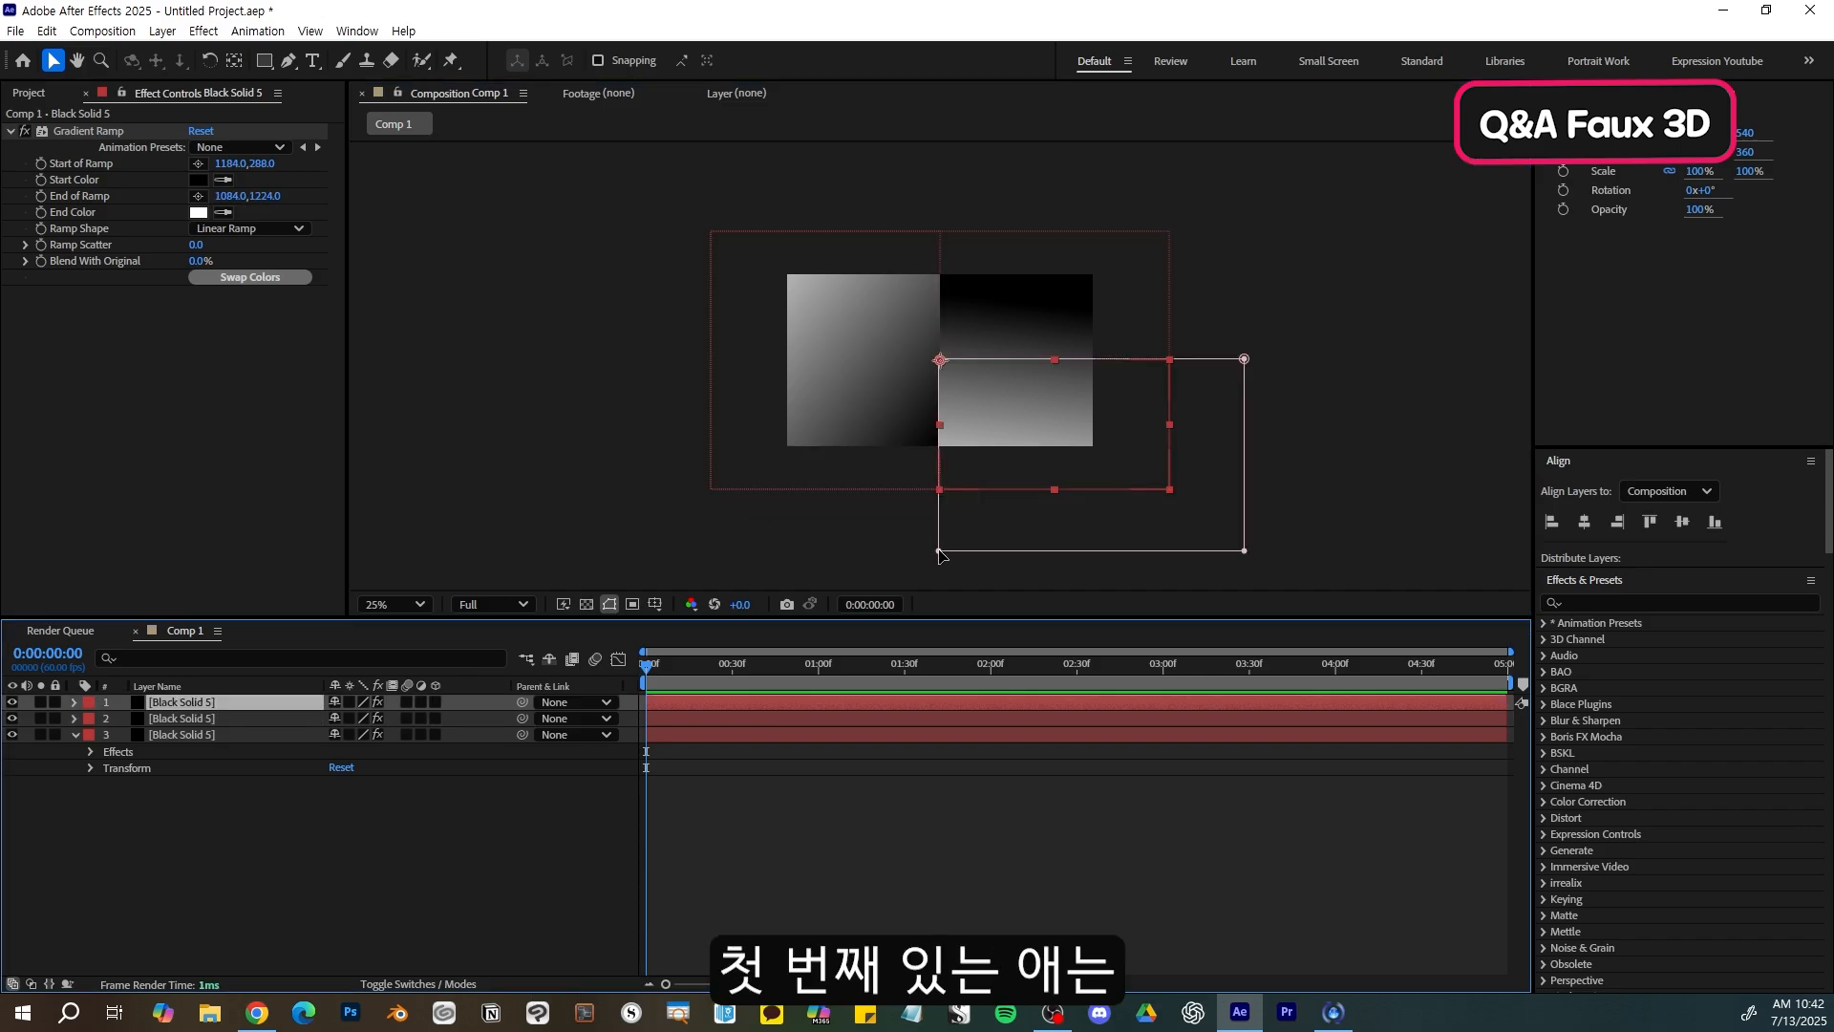
left_click_drag(939, 552, 750, 546)
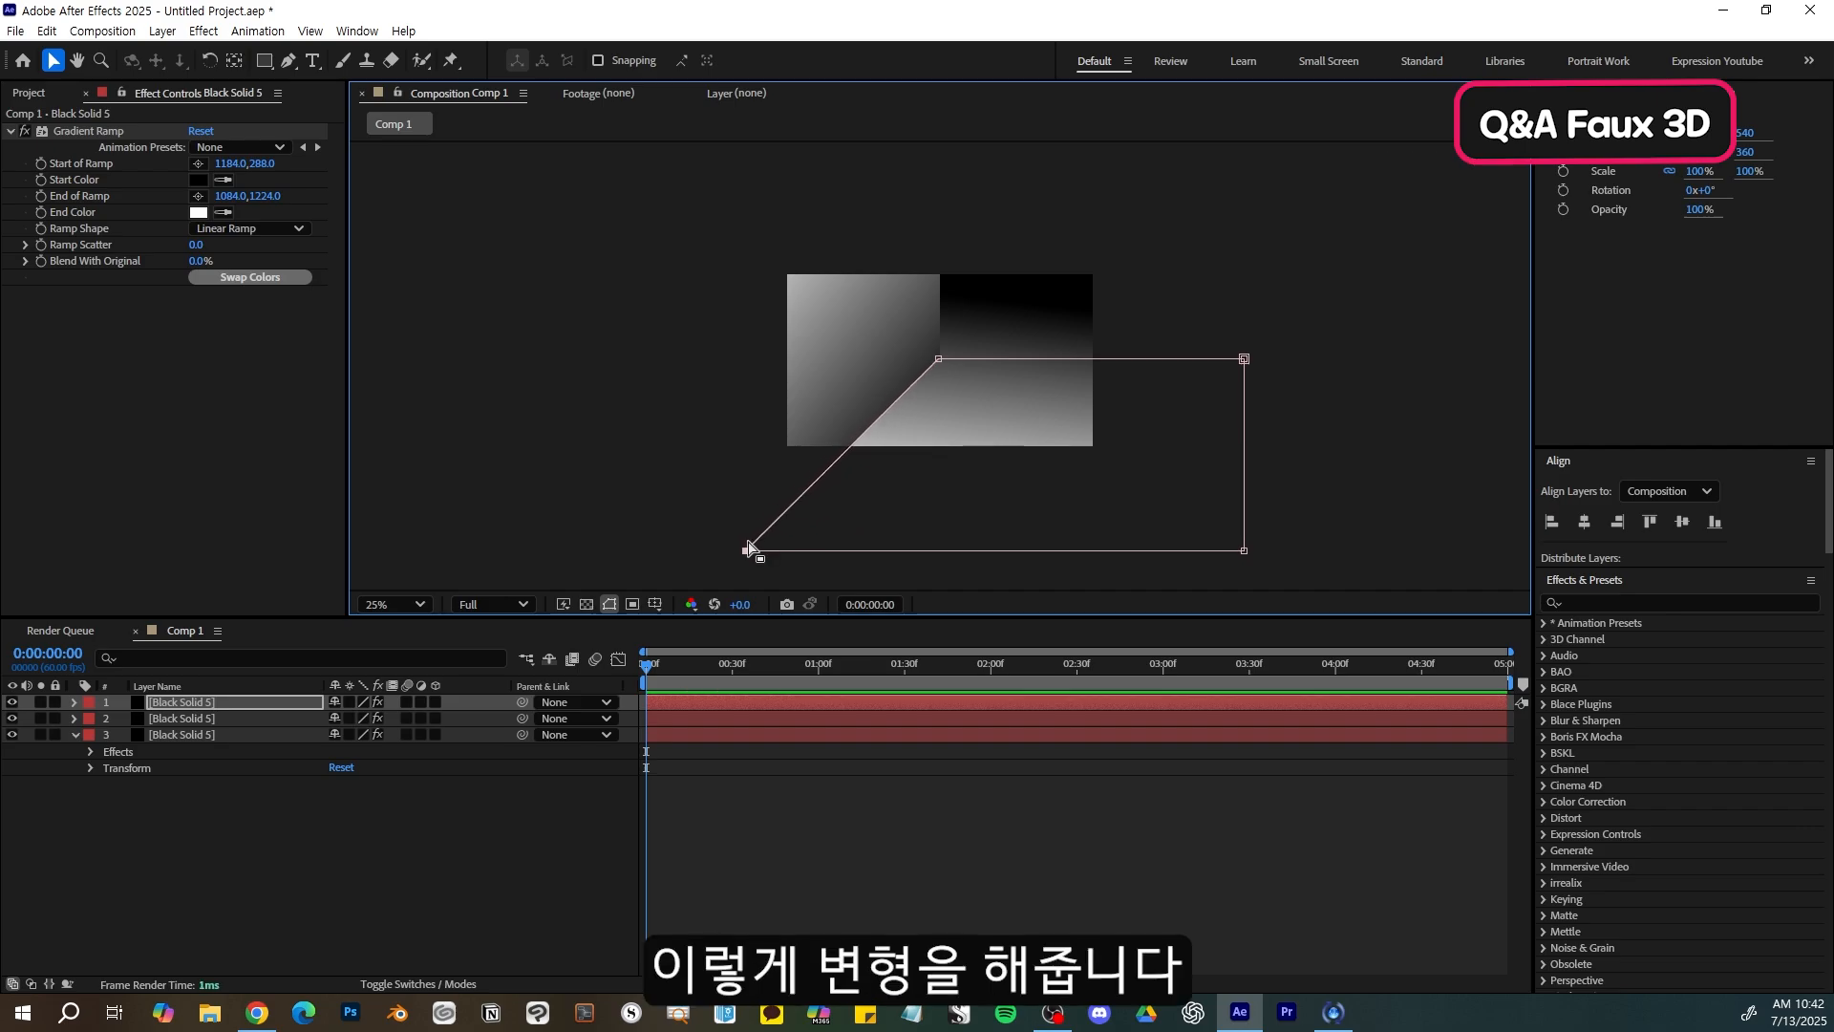
- Reposition the bottom layer's gradient, with the ramp start at about 932, 700 and the end beyond the composition's upper-right corner
left_click(279, 734)
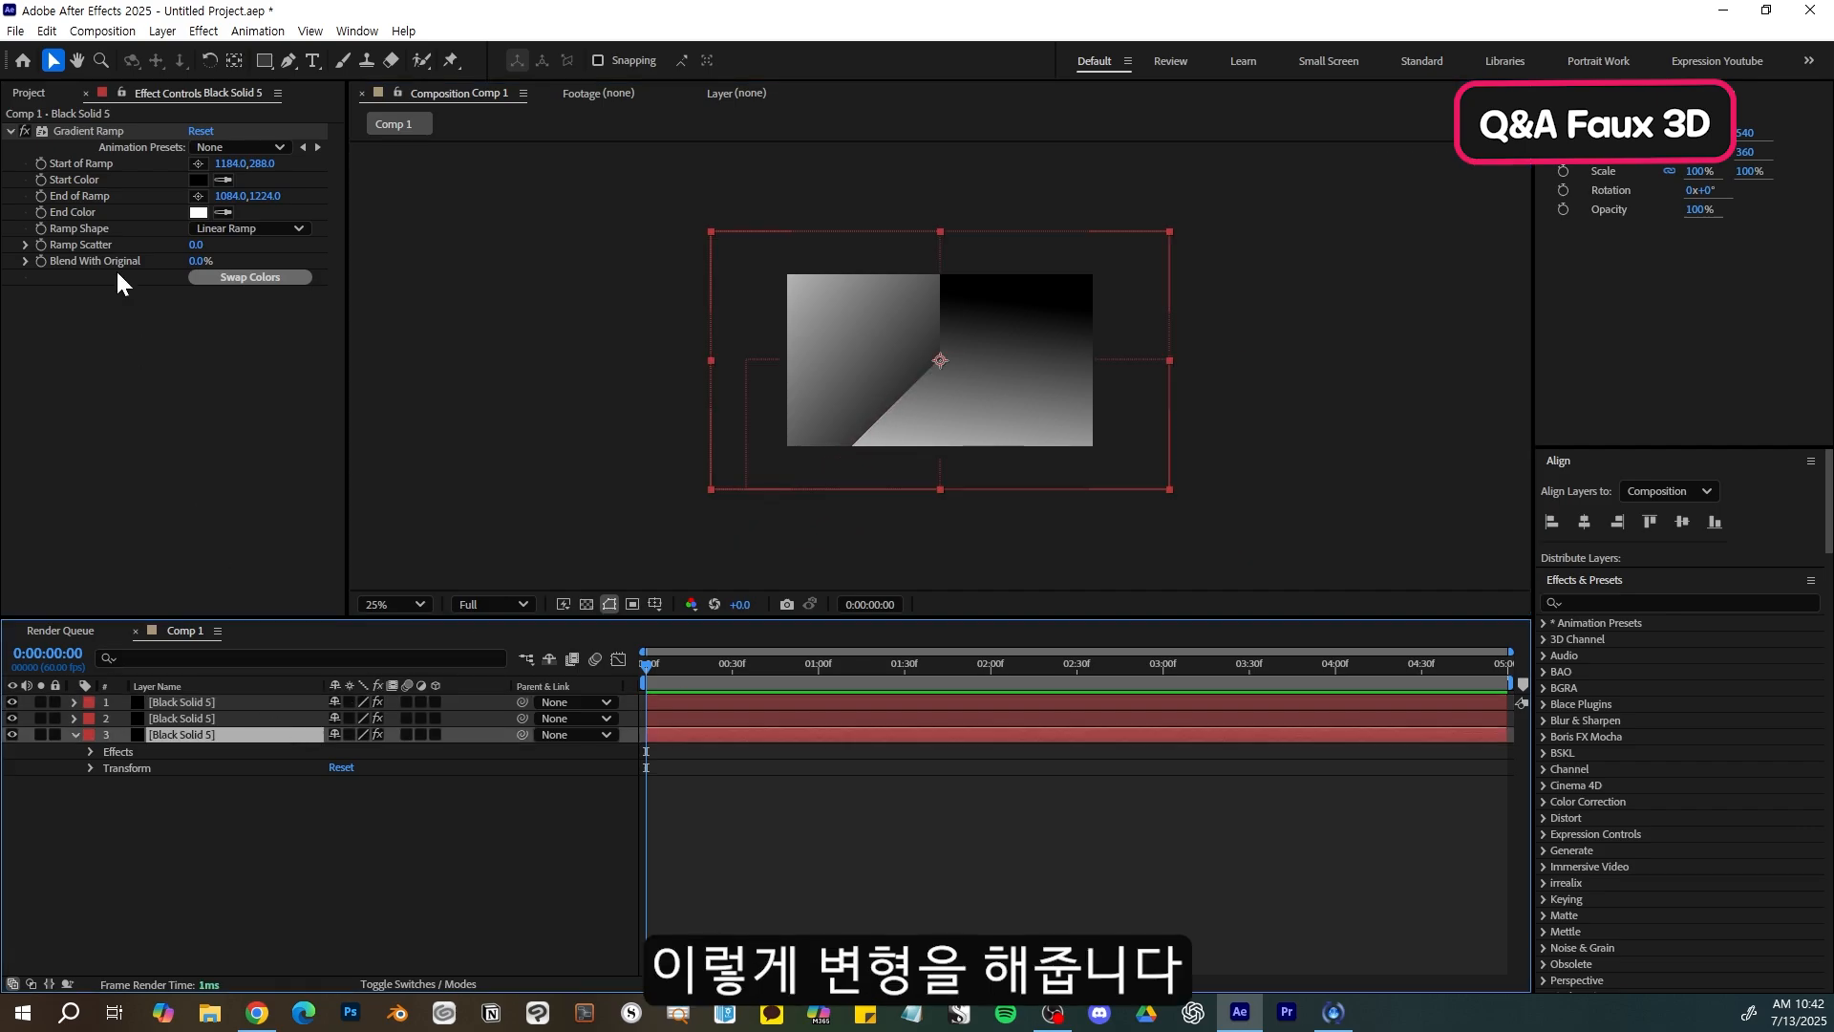
left_click(86, 131)
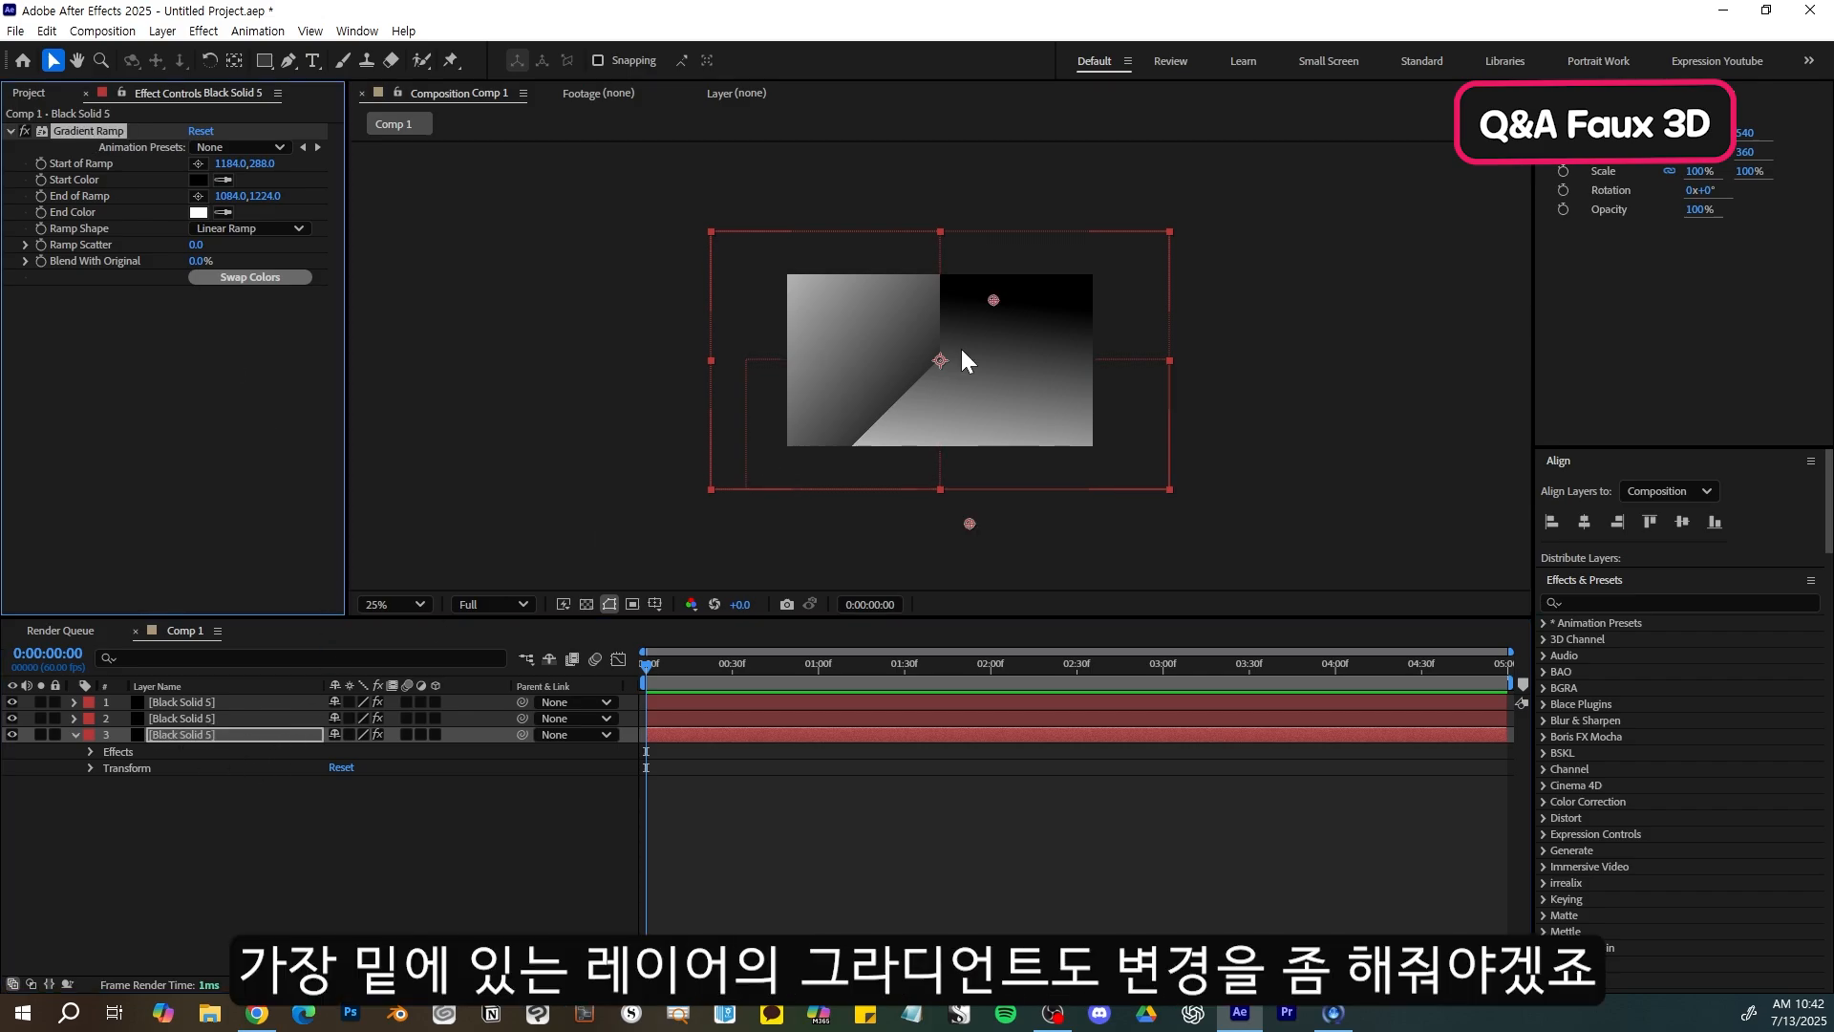
left_click_drag(994, 299, 930, 401)
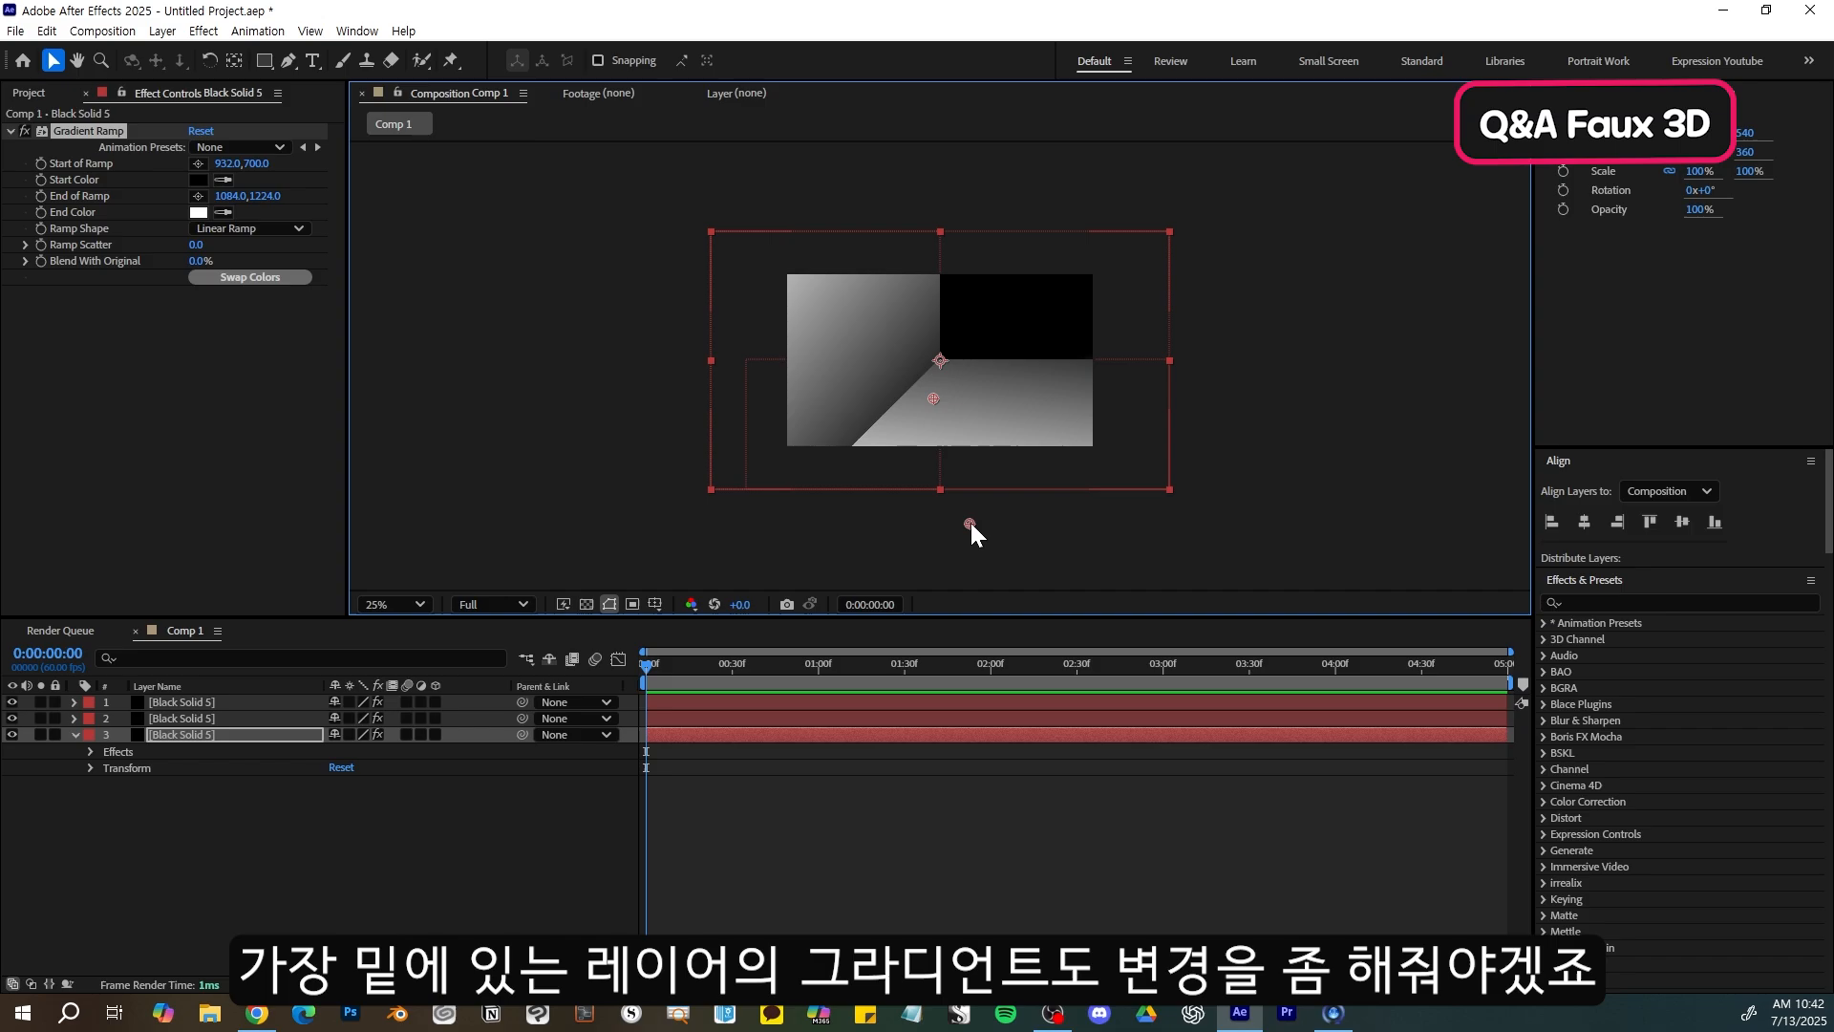
left_click_drag(971, 523, 1121, 201)
- Expand the top layer's properties and lower its mask's upper-right corner slightly so the upper edge slopes down
left_click(235, 702)
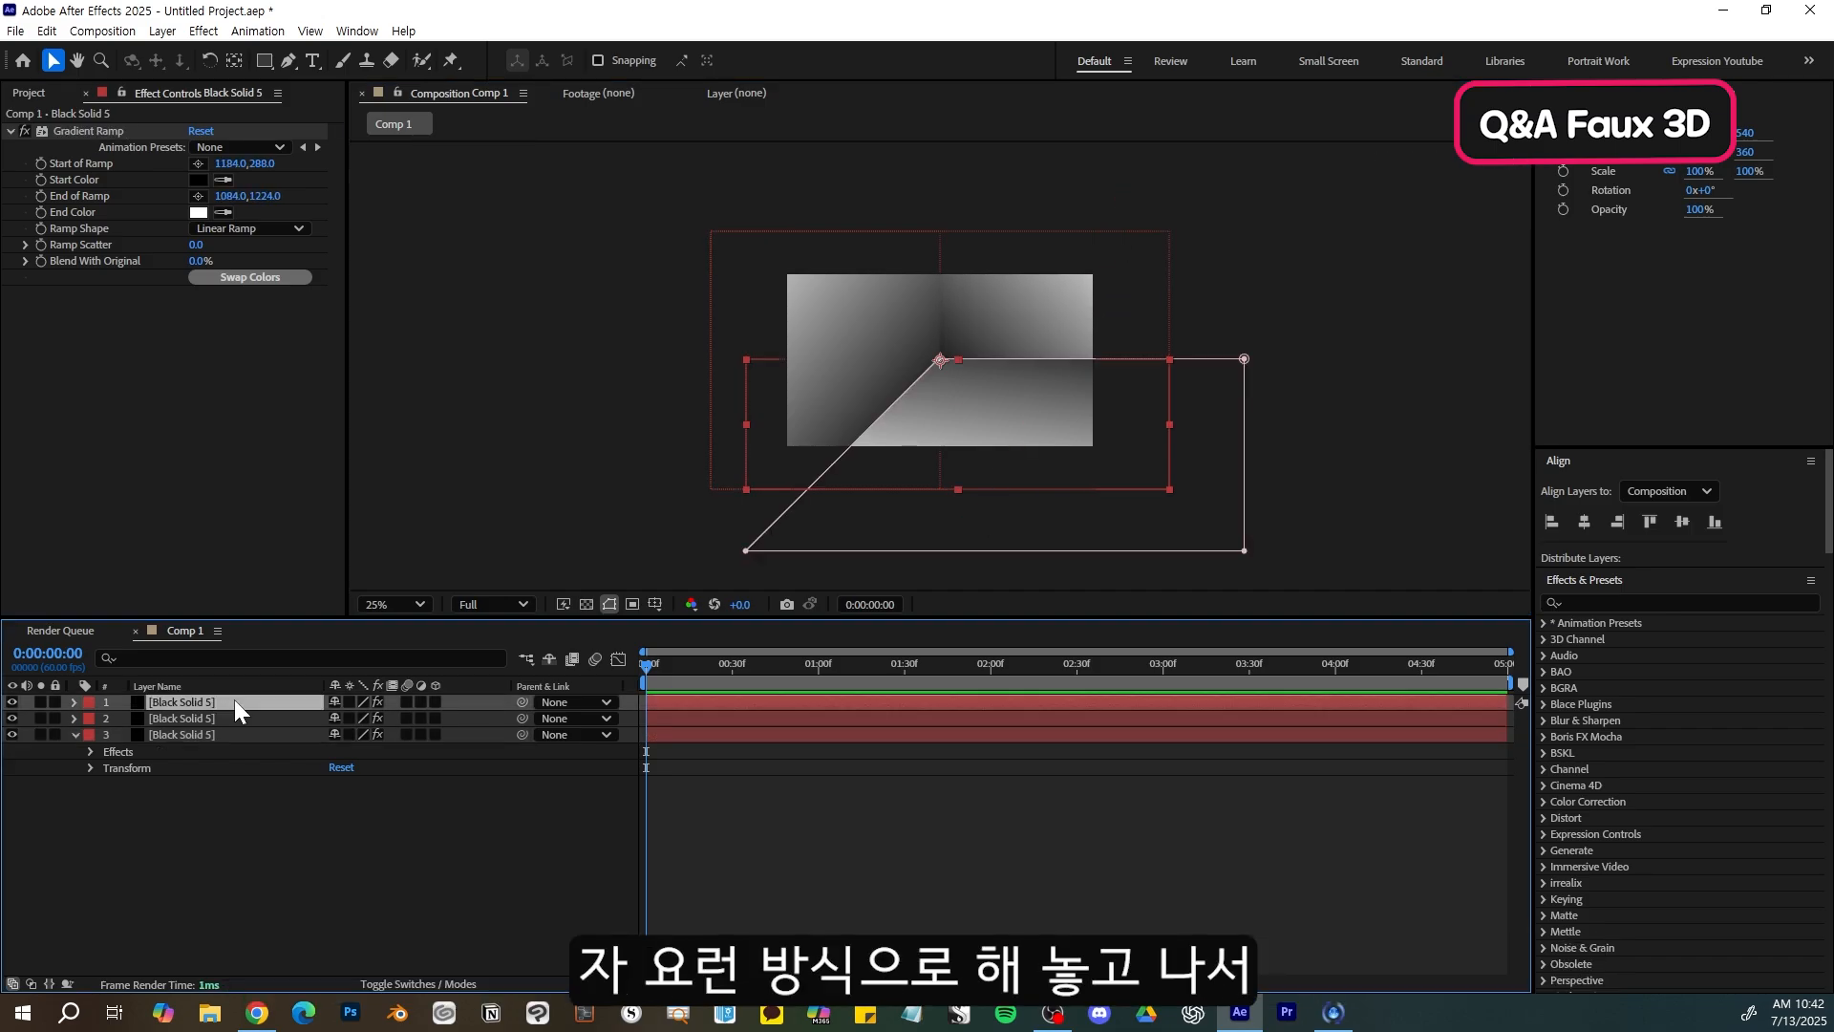
left_click(75, 702)
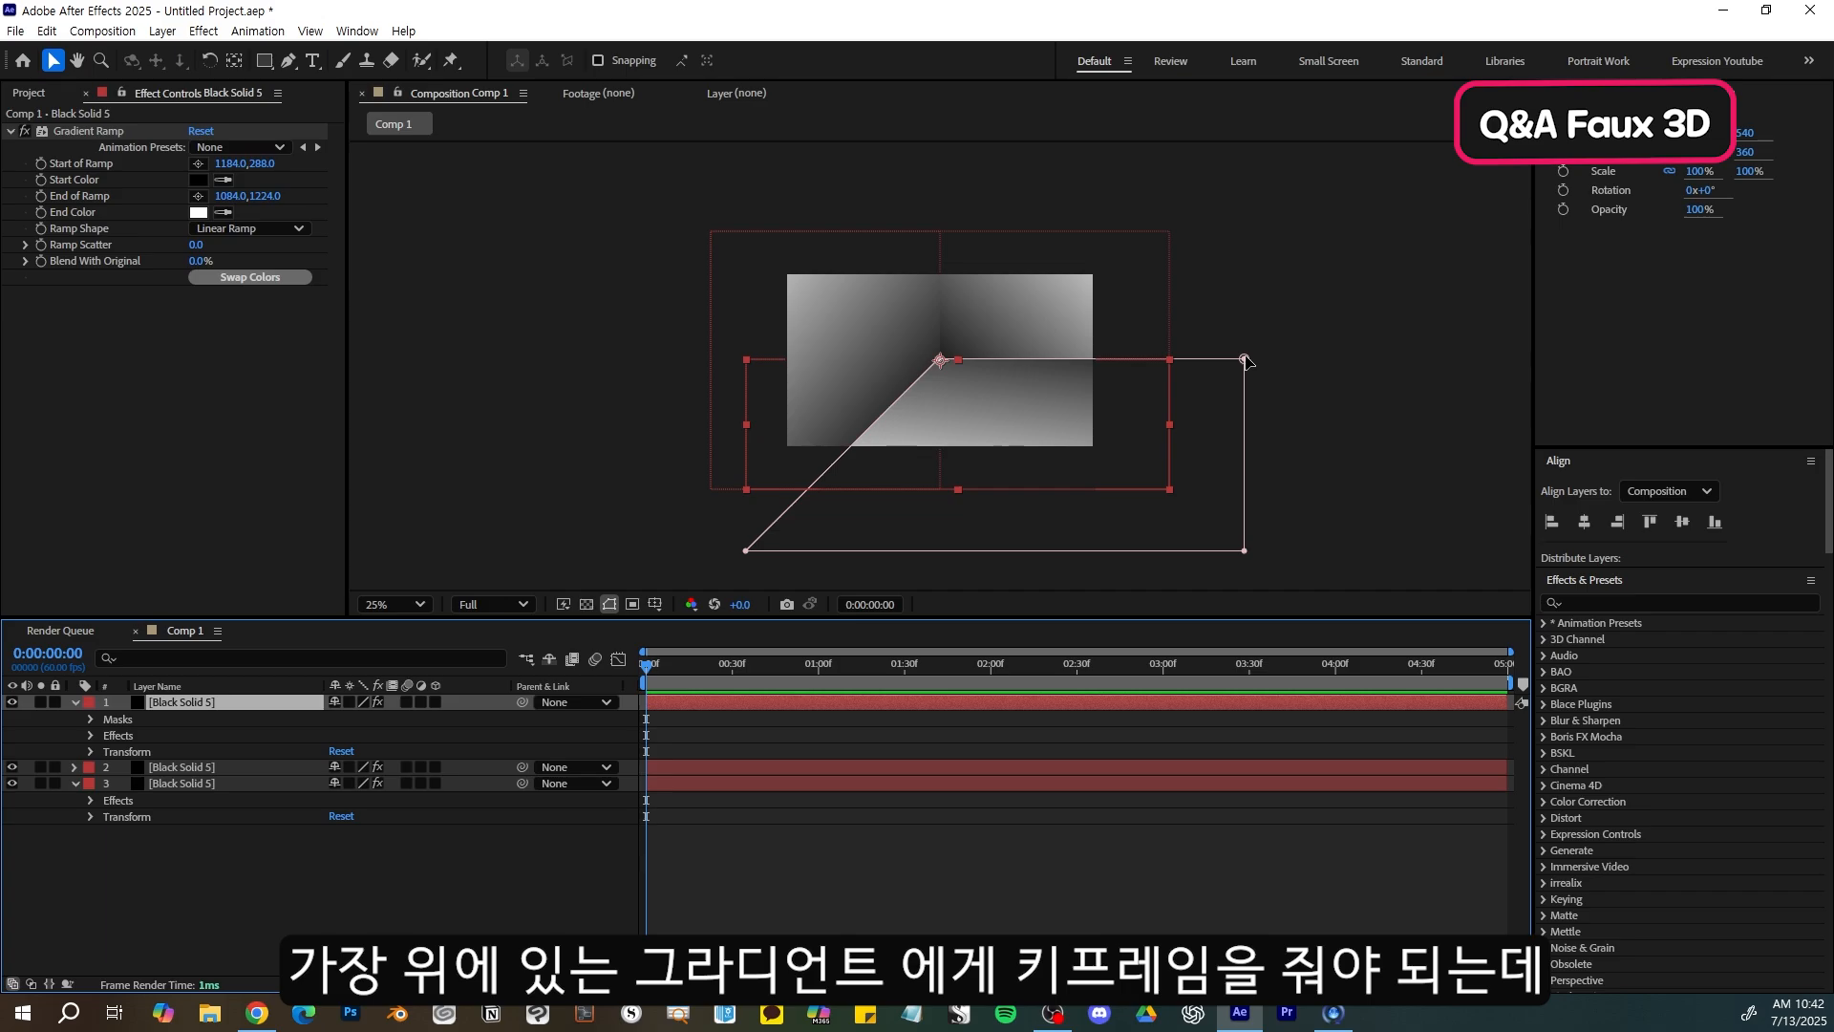
left_click_drag(1245, 361, 1245, 394)
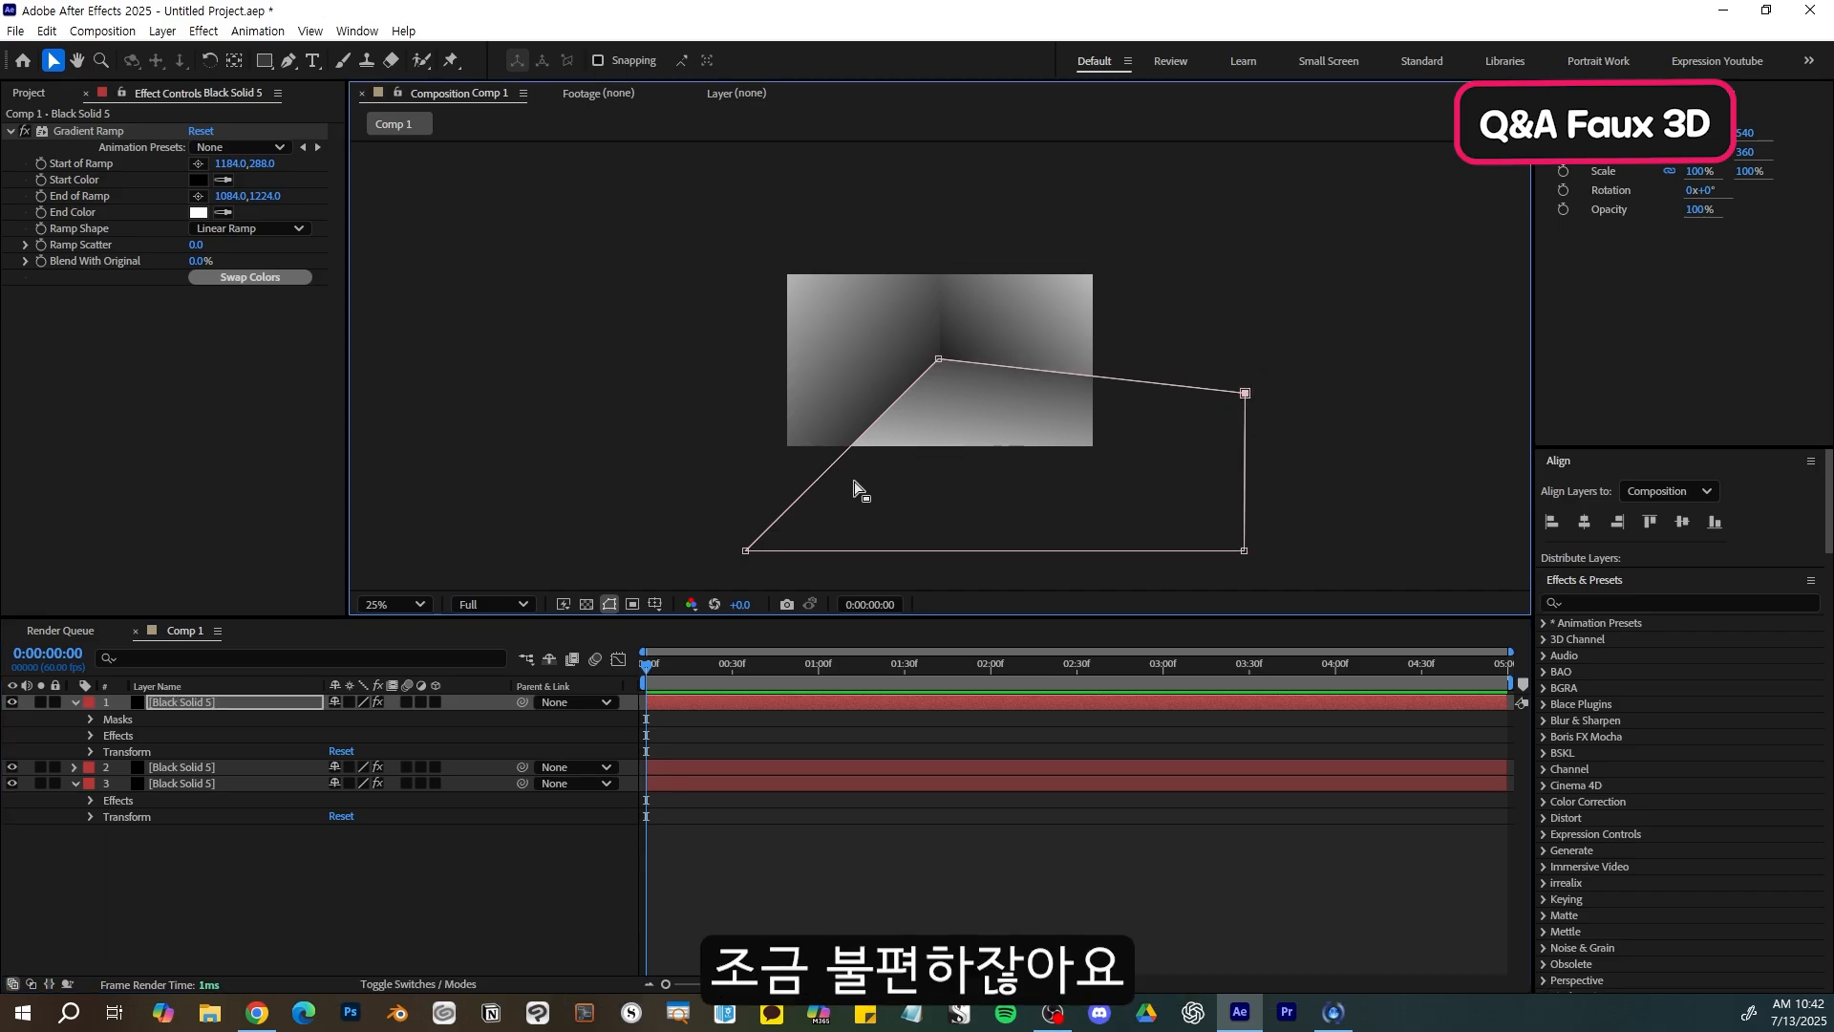
- Move the top solid's lower-left mask corner slightly up and outward, and select its Mask Path
left_click_drag(746, 551, 724, 511)
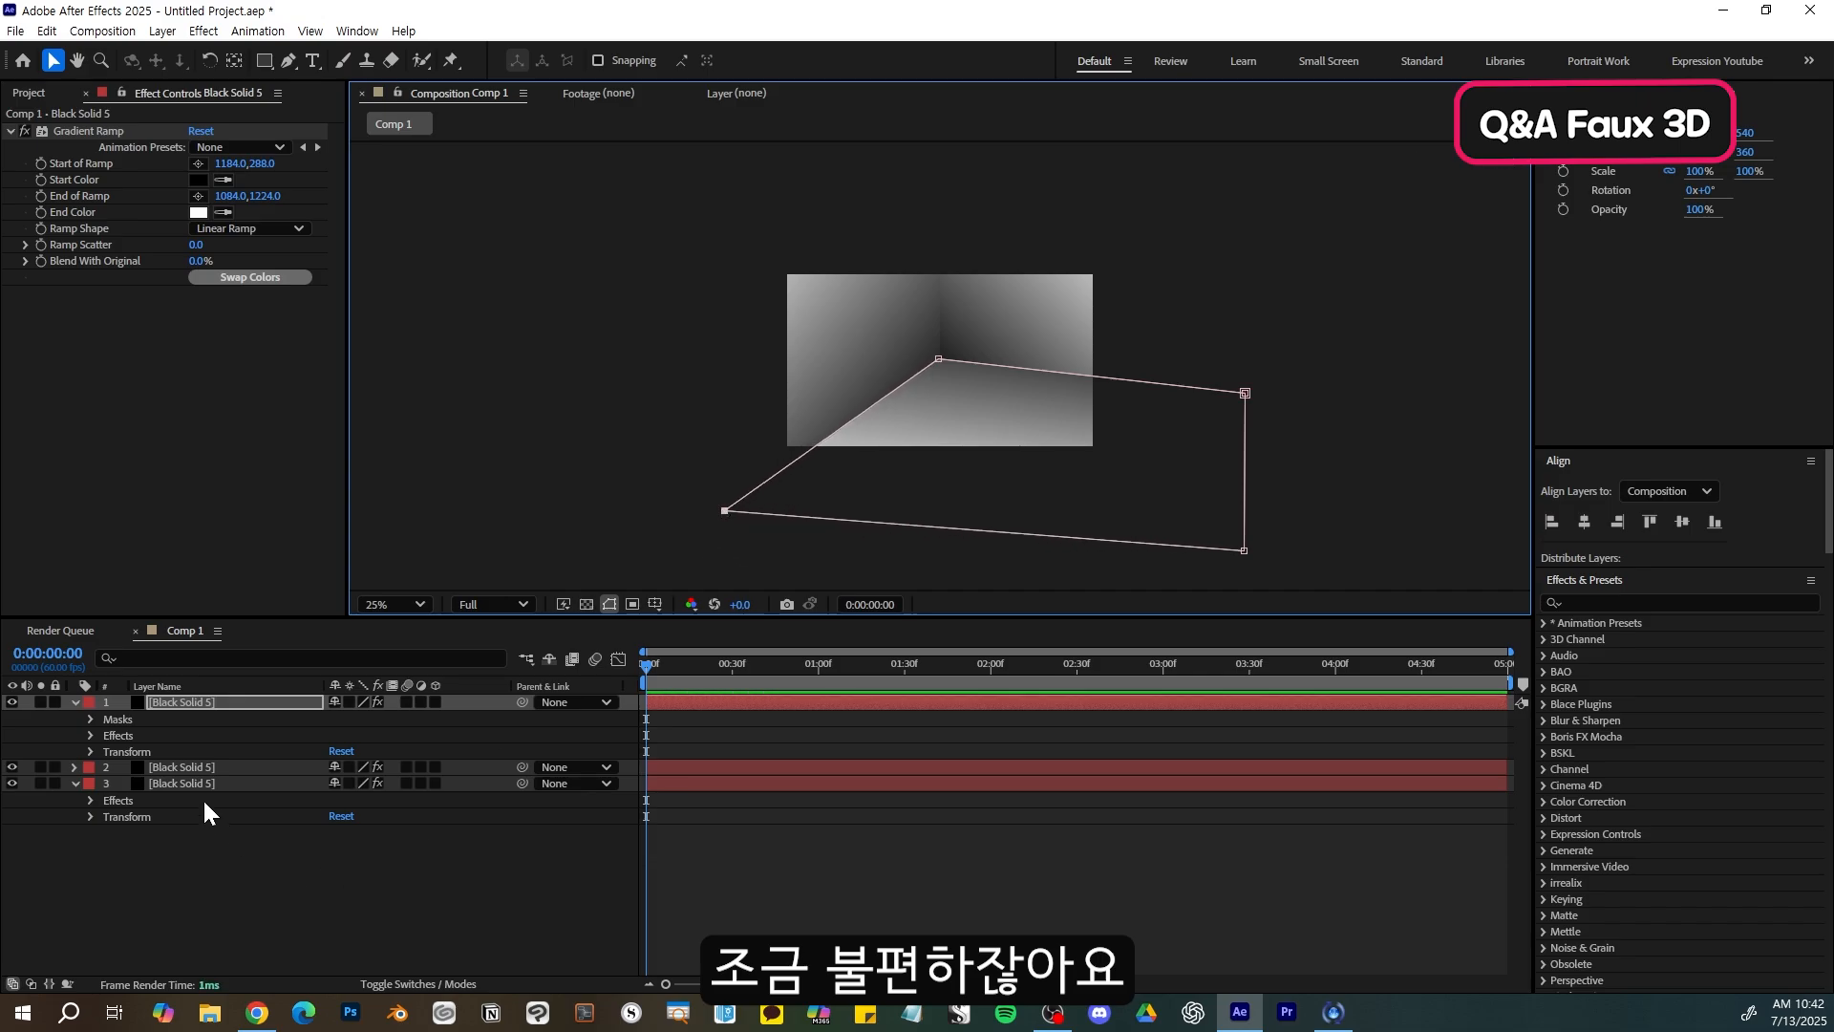
left_click(90, 718)
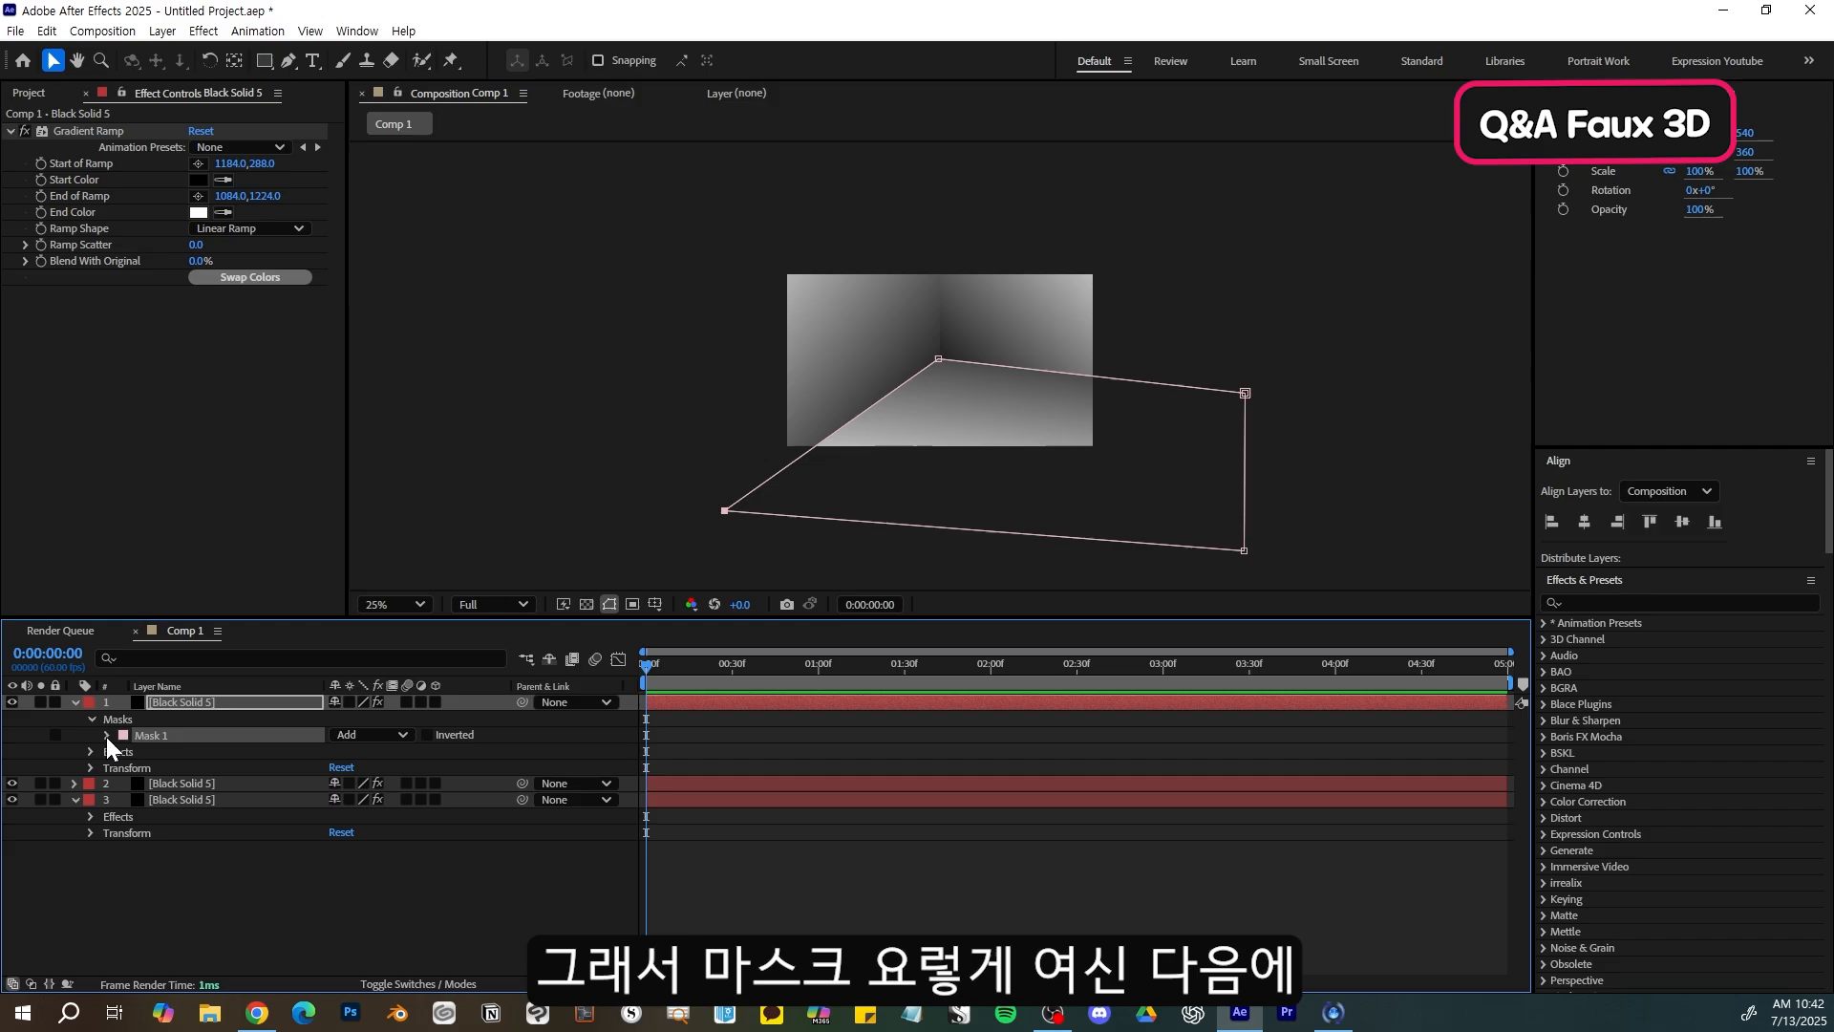
left_click(106, 735)
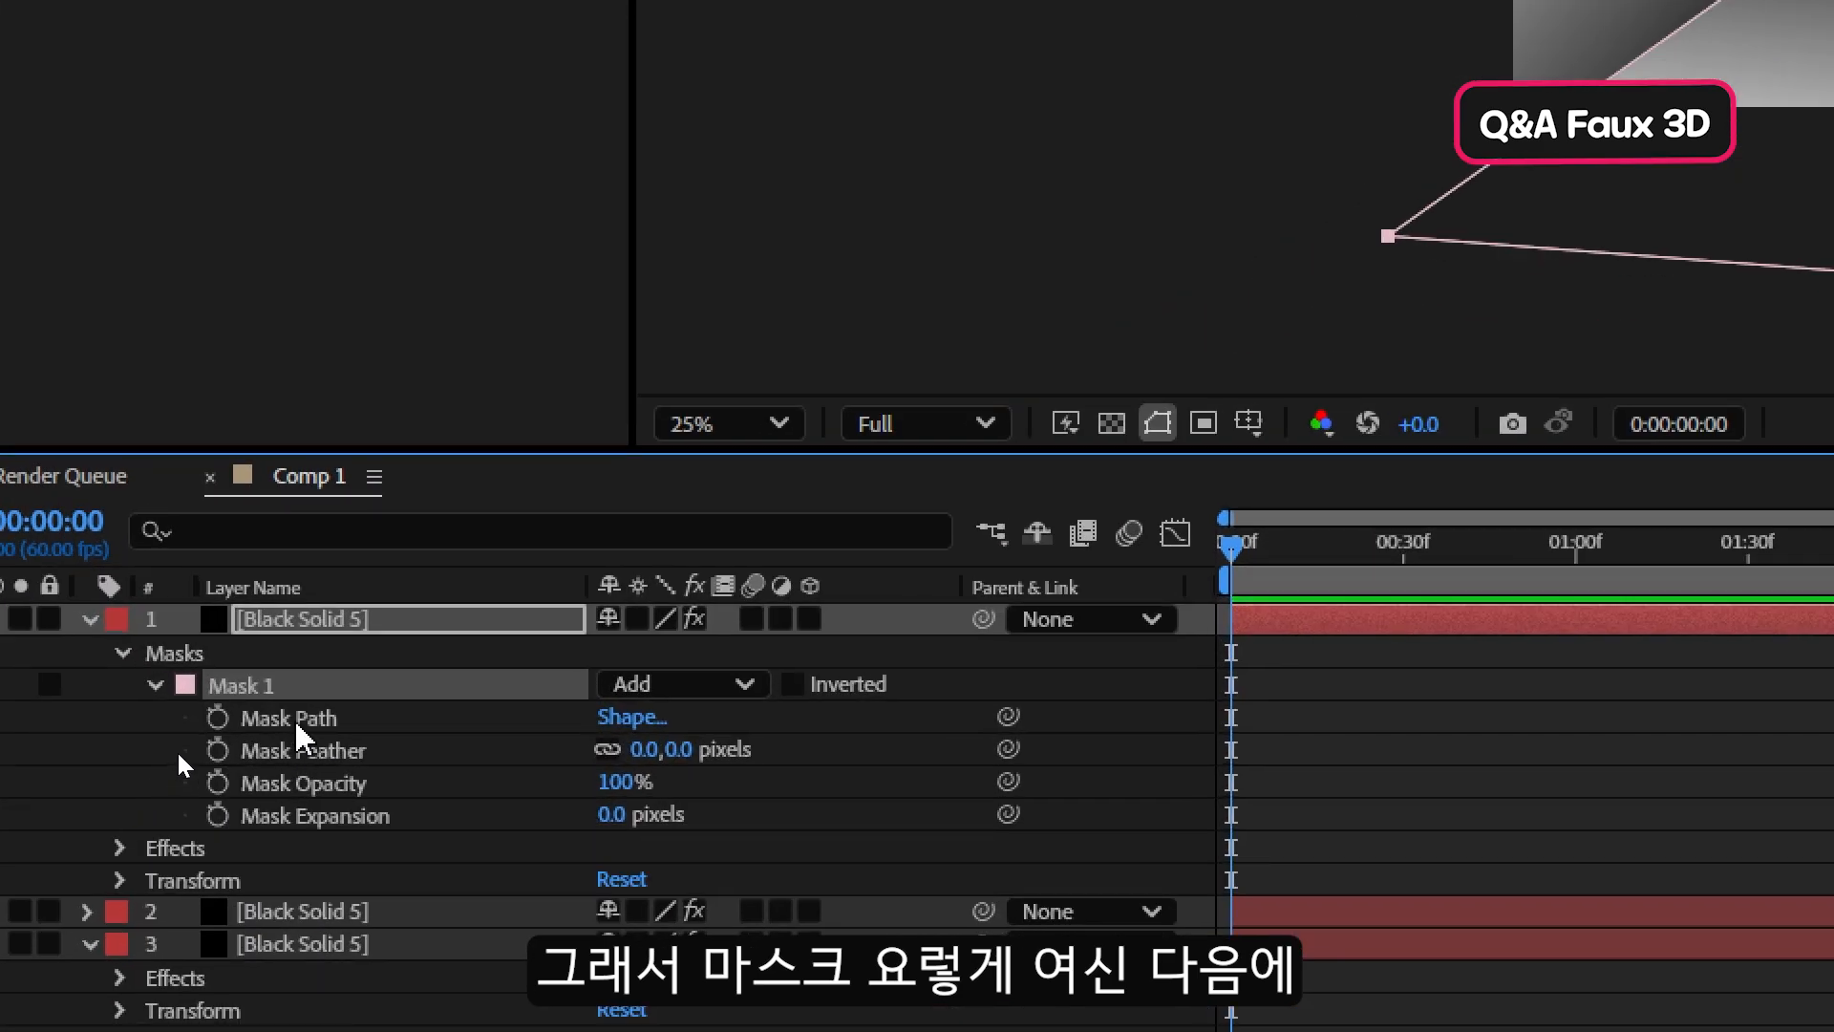
left_click(294, 729)
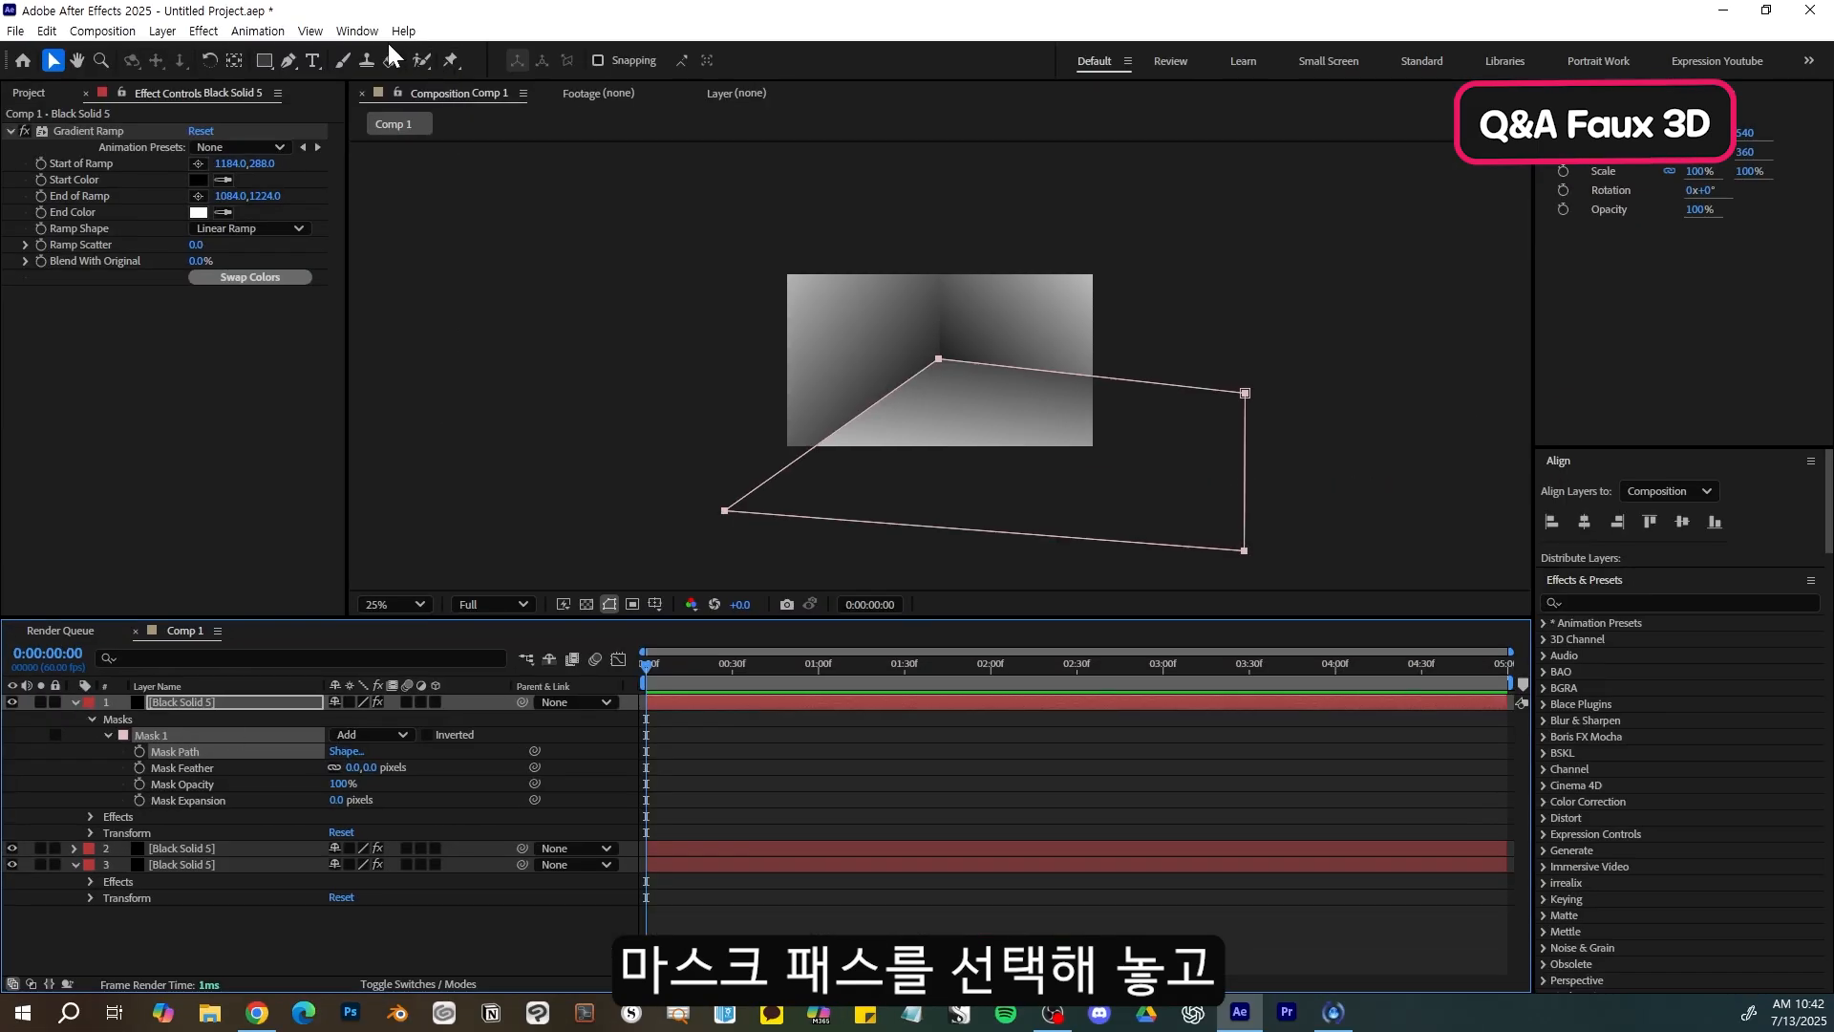
- Run the Create Nulls From Paths script with Points Follow Nulls on the selected mask path
left_click(357, 31)
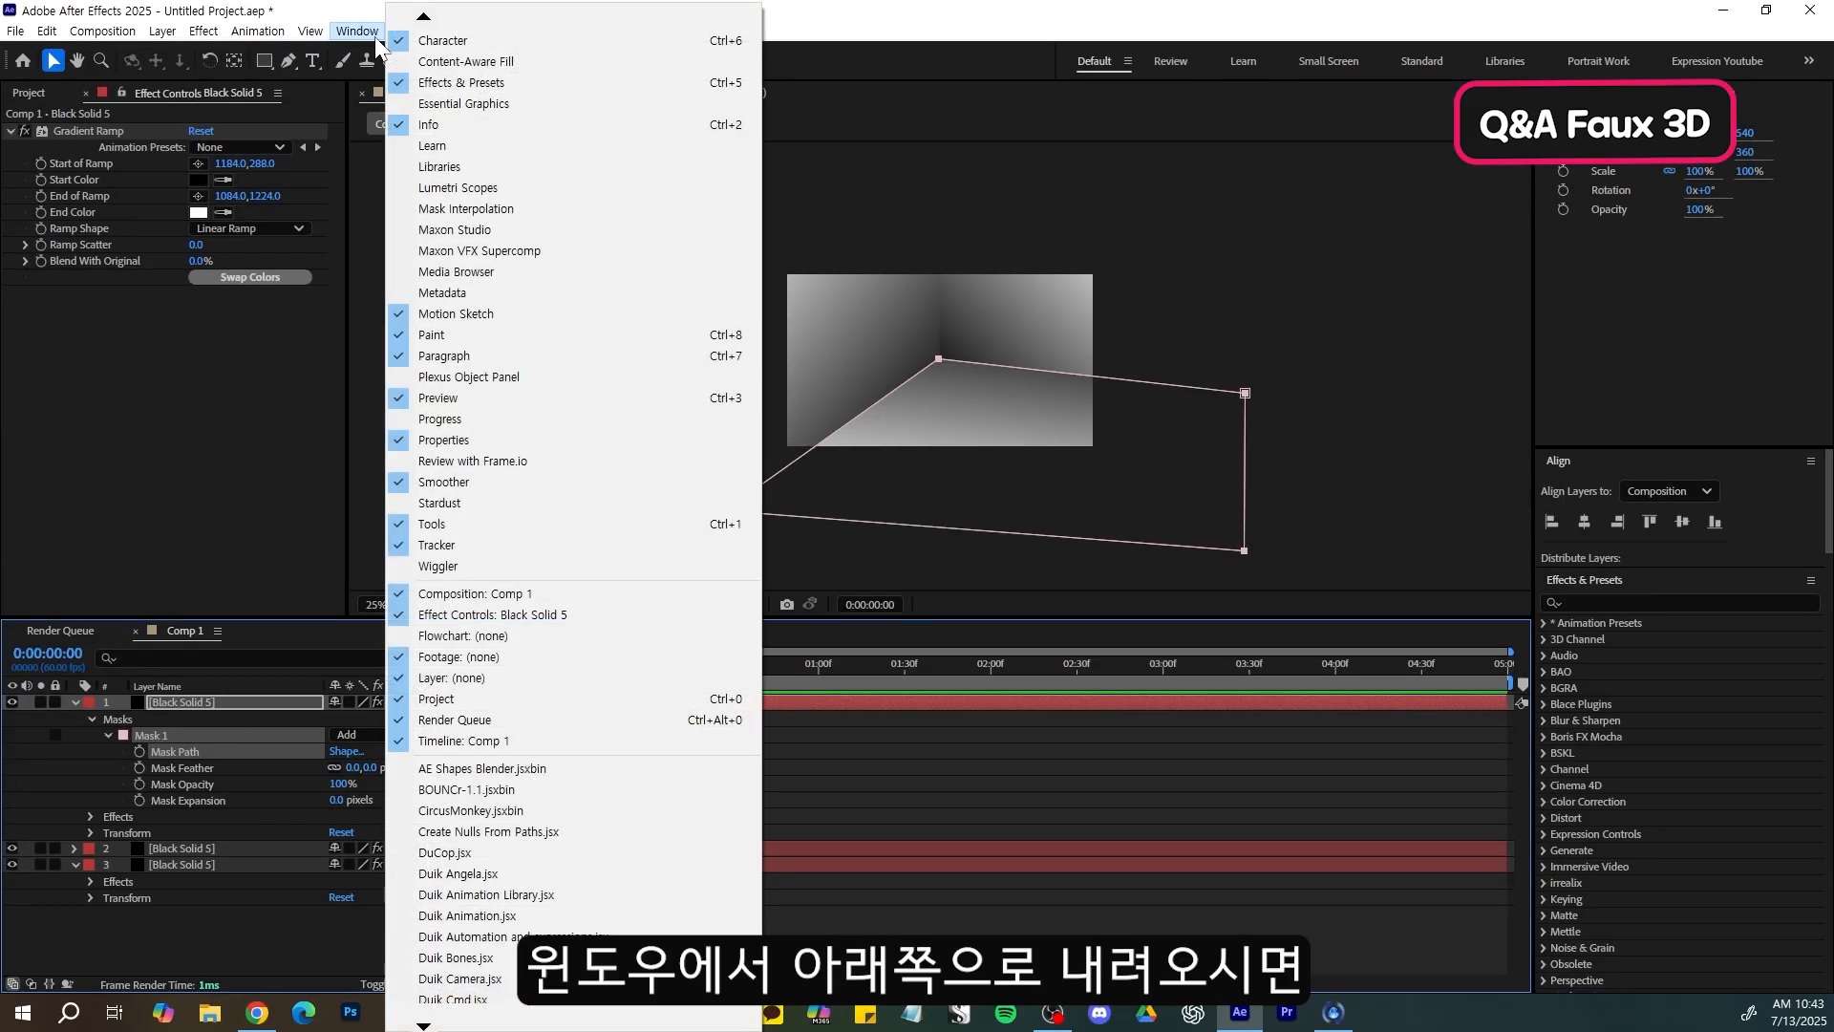
scroll(520, 730, "down", 4)
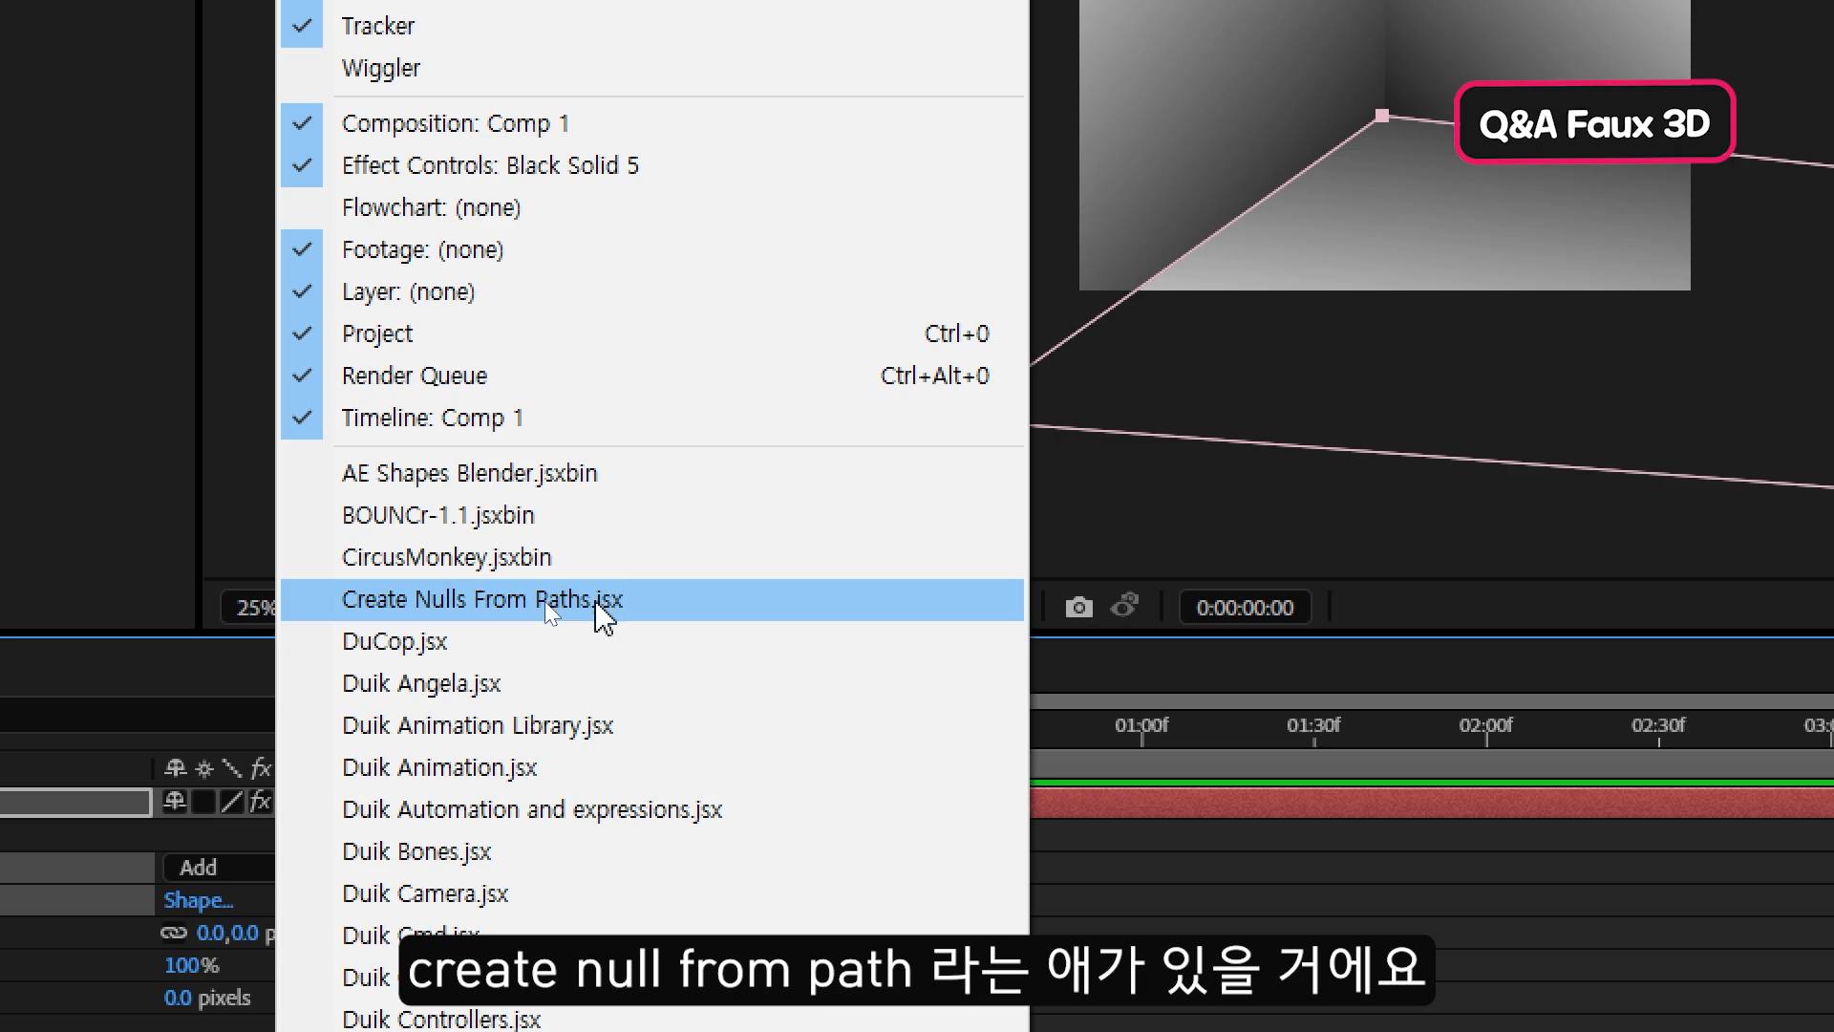
left_click(595, 600)
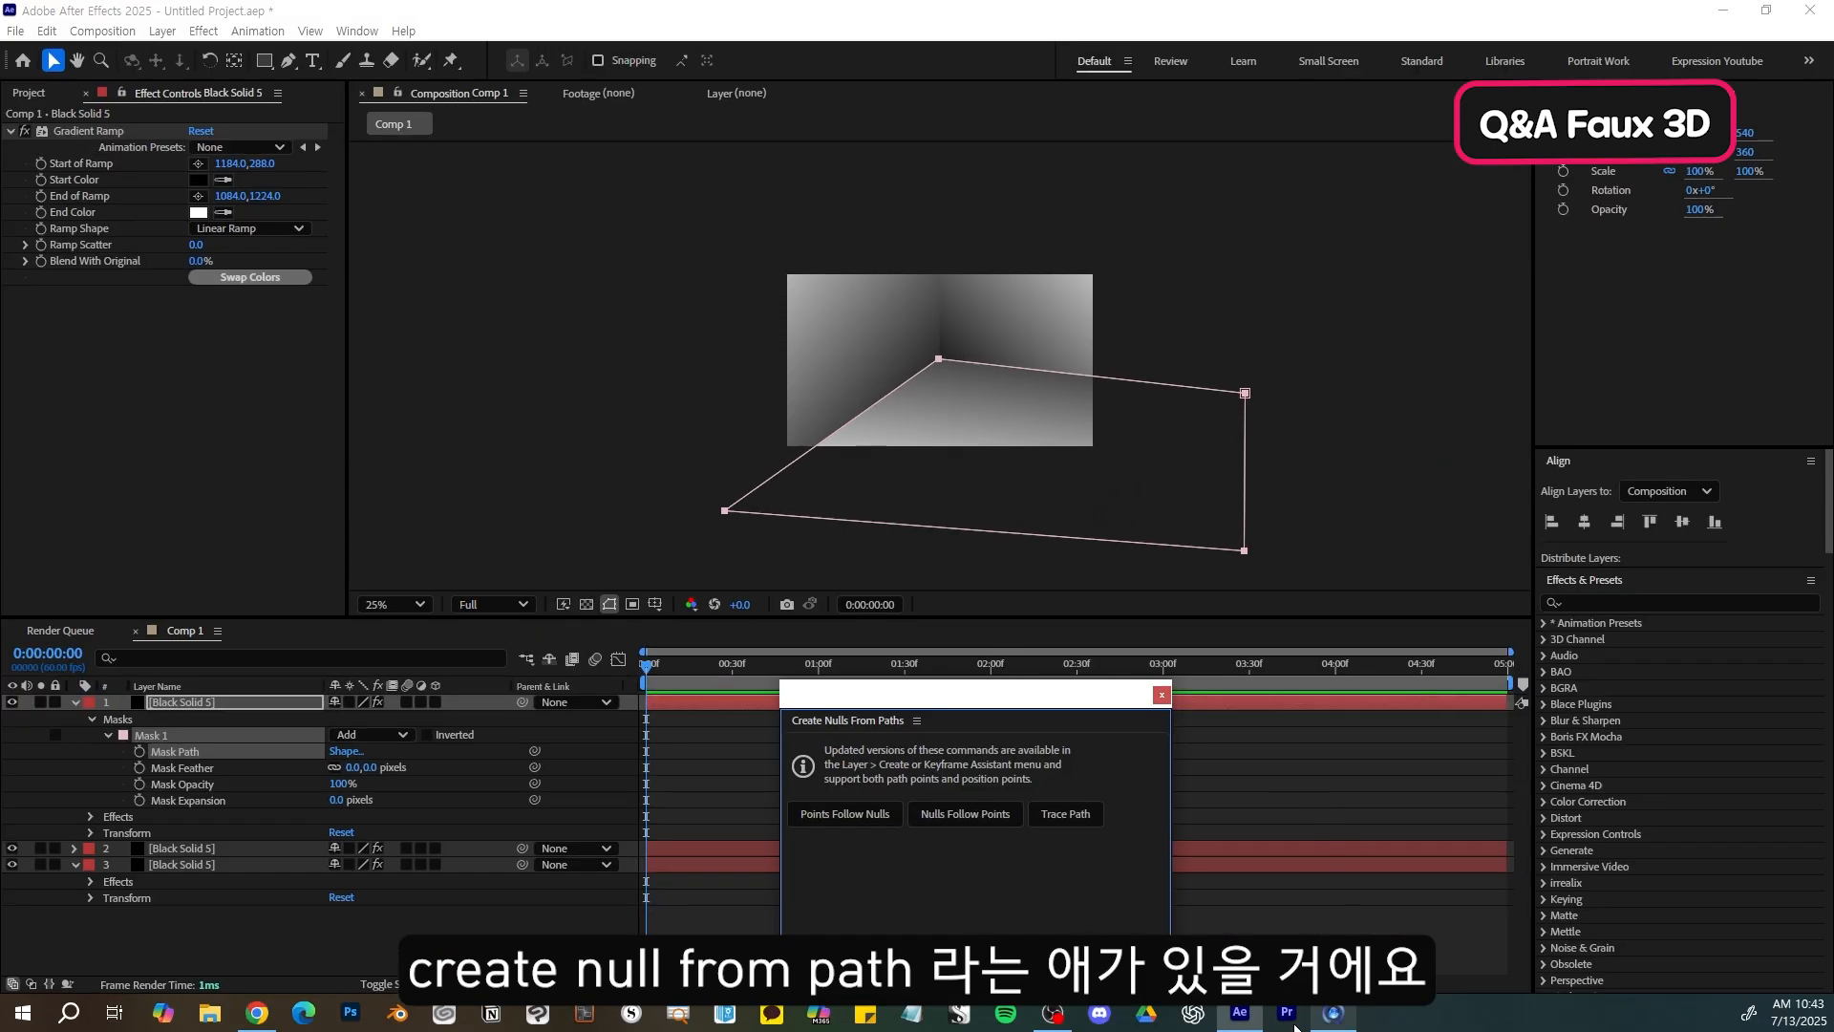
left_click(846, 817)
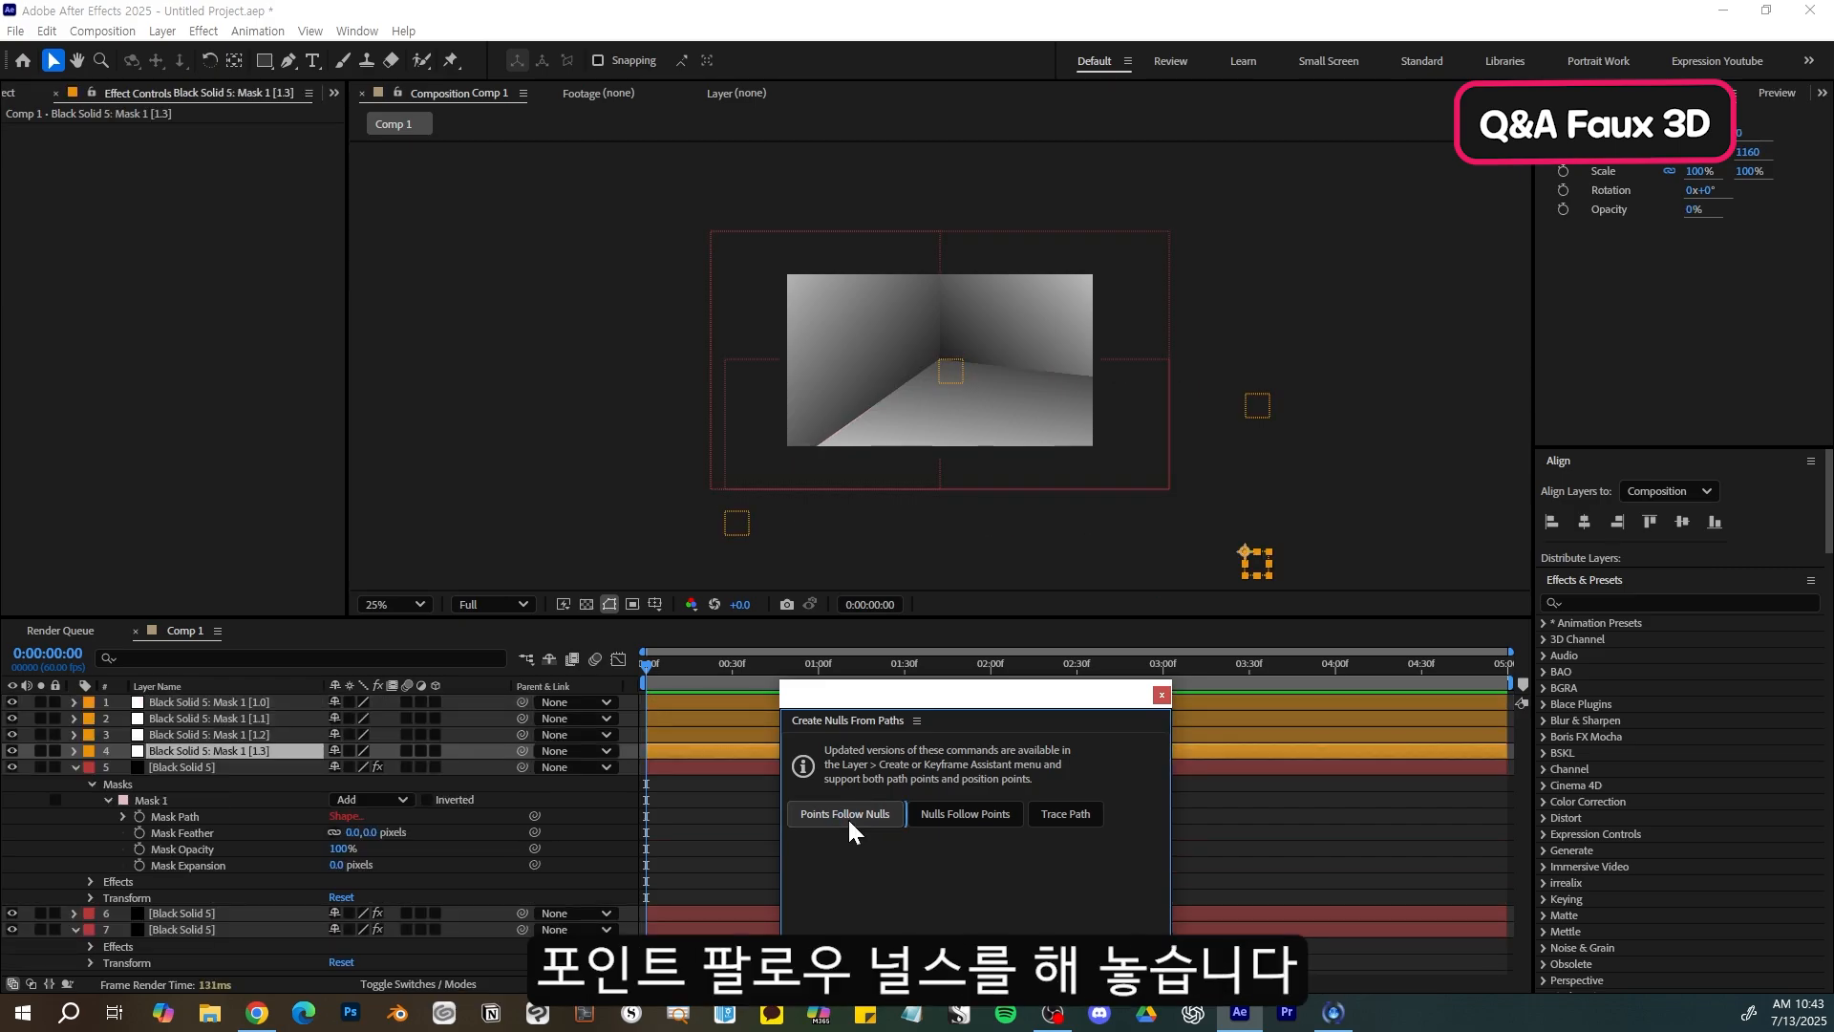
- Test the null controlling the mask's upper-right point by moving it slightly, and restore its position
left_click(285, 840)
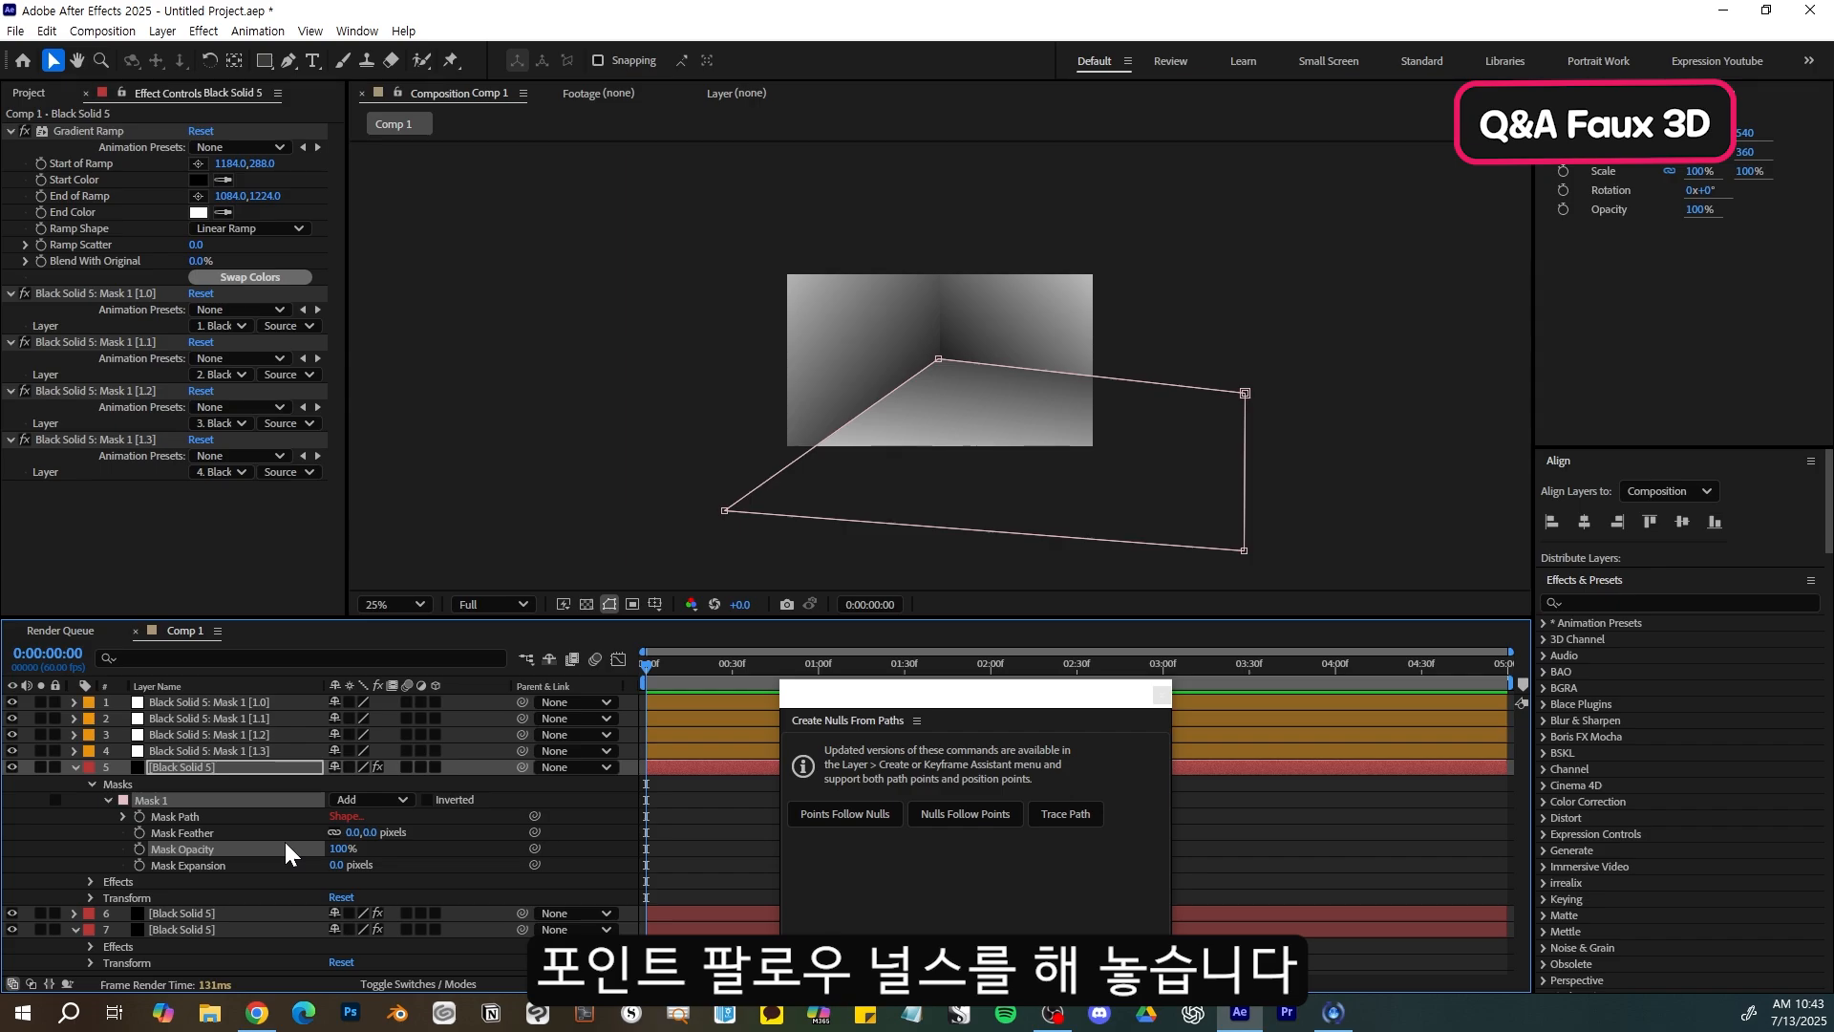
left_click(261, 701)
mouse_move(1276, 422)
left_mouse_down()
mouse_move(1261, 396)
mouse_move(1183, 418)
mouse_move(1265, 451)
mouse_move(1322, 438)
mouse_move(1257, 409)
left_mouse_up()
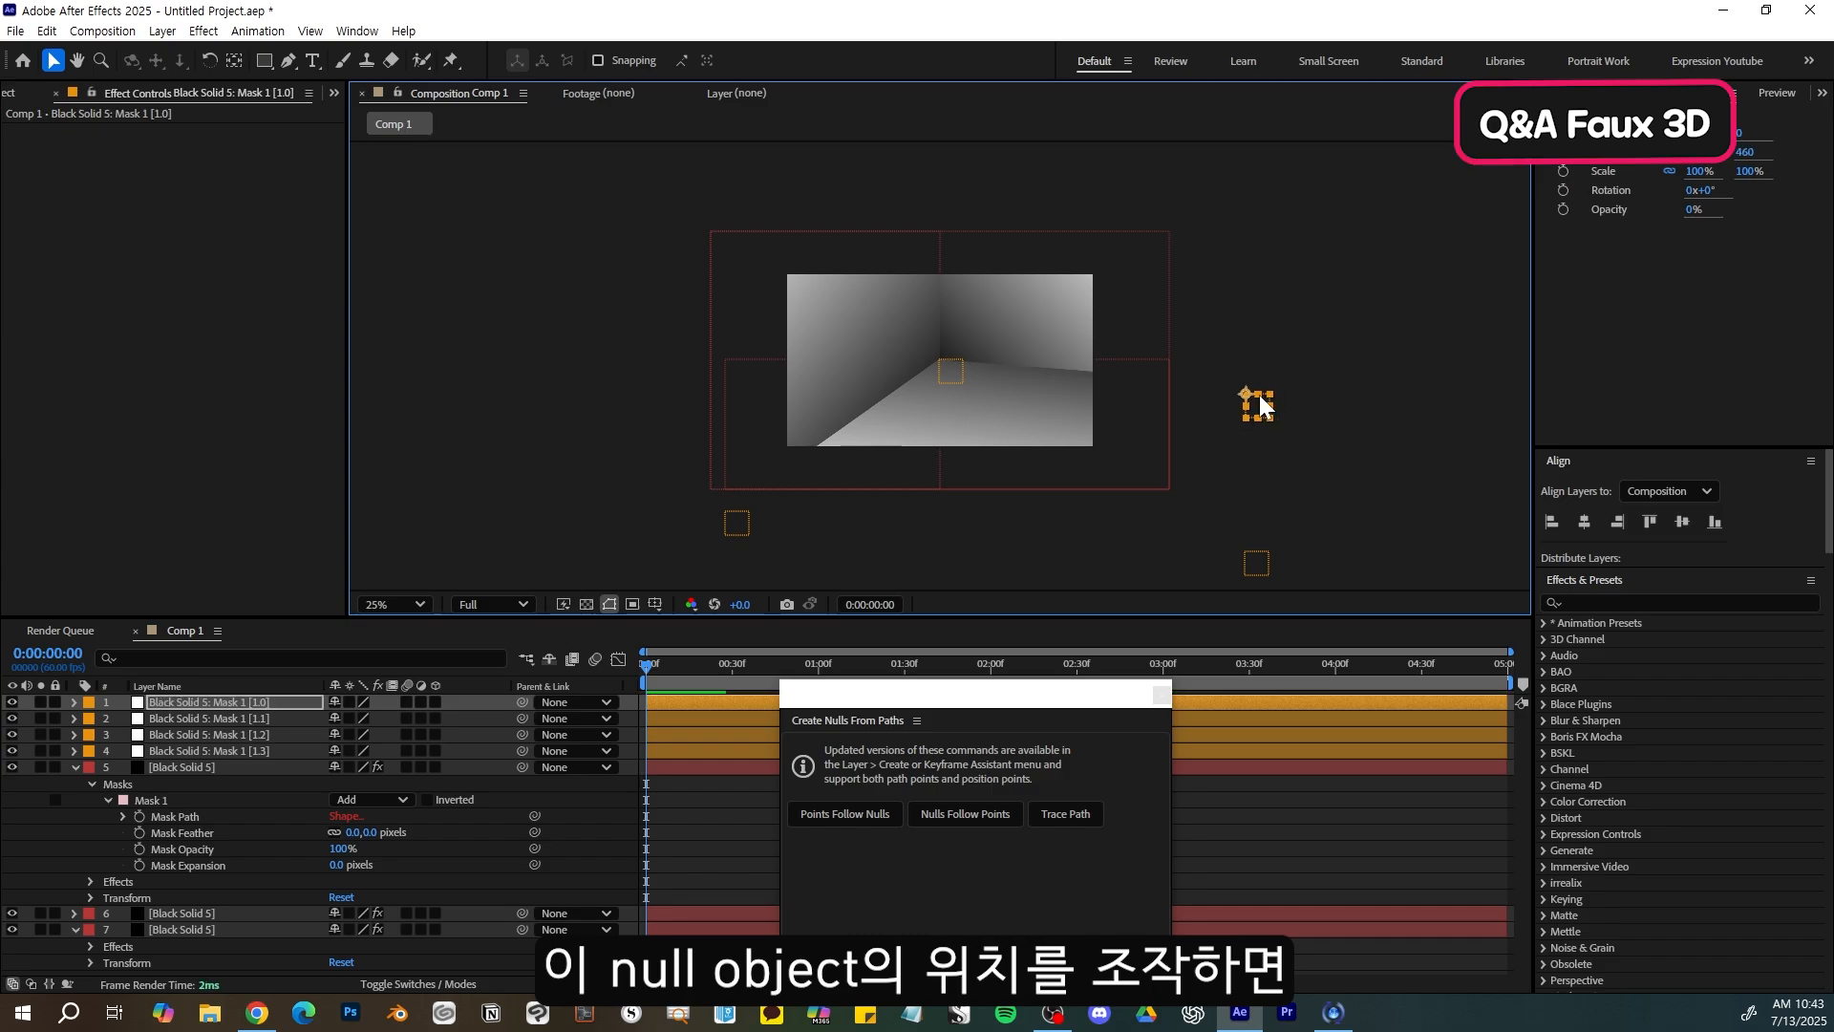
- Create a new null object and parent the mask's lower-left corner null to it
right_click(578, 794)
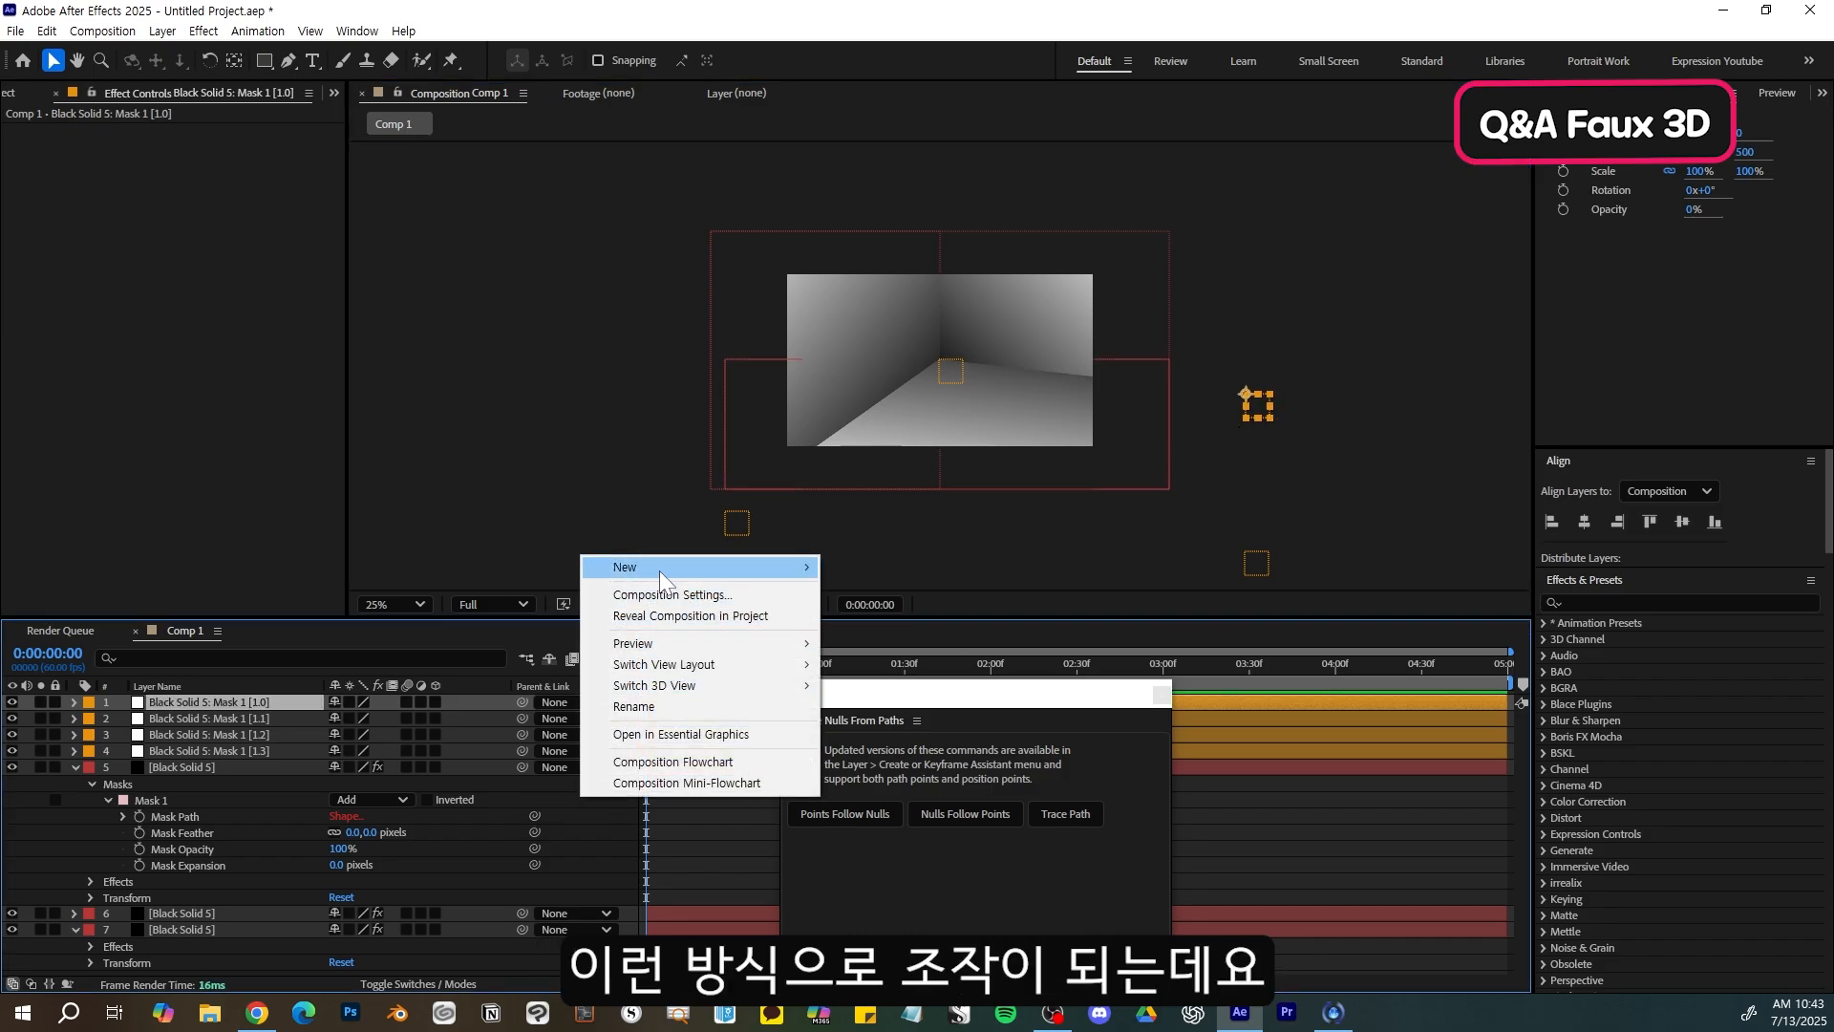
mouse_move(659, 569)
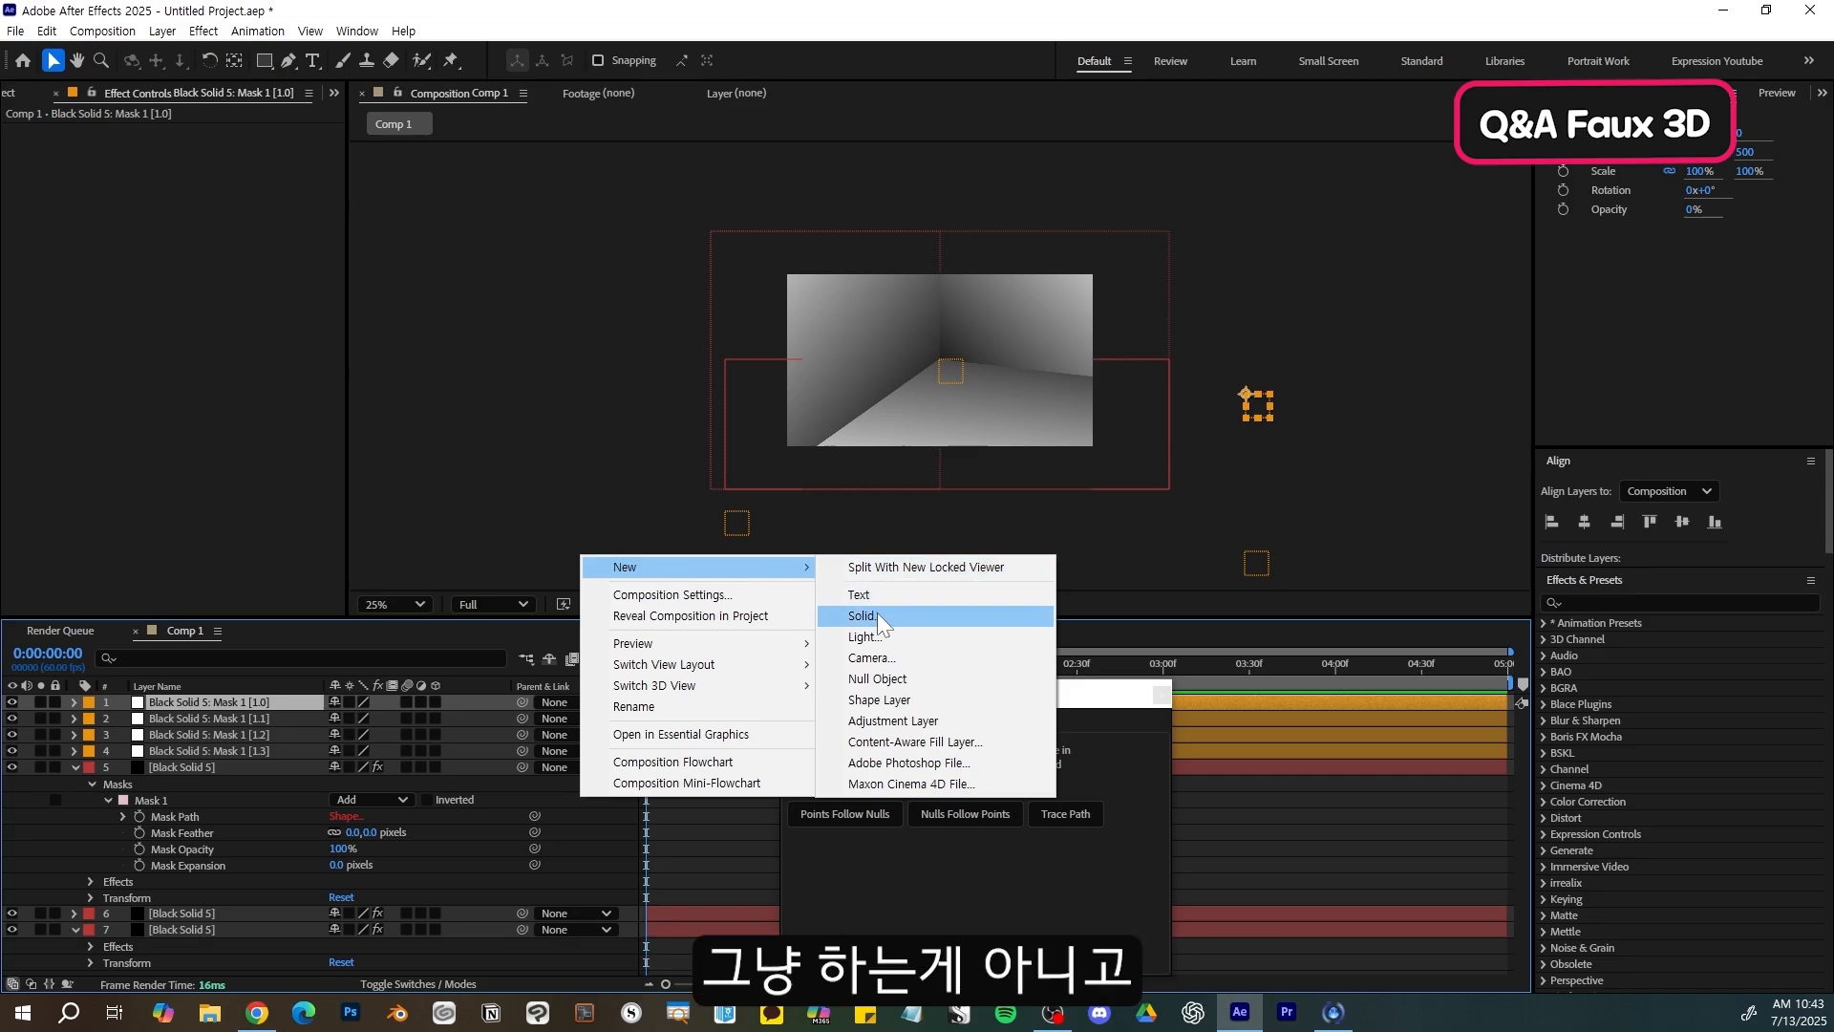
left_click(881, 677)
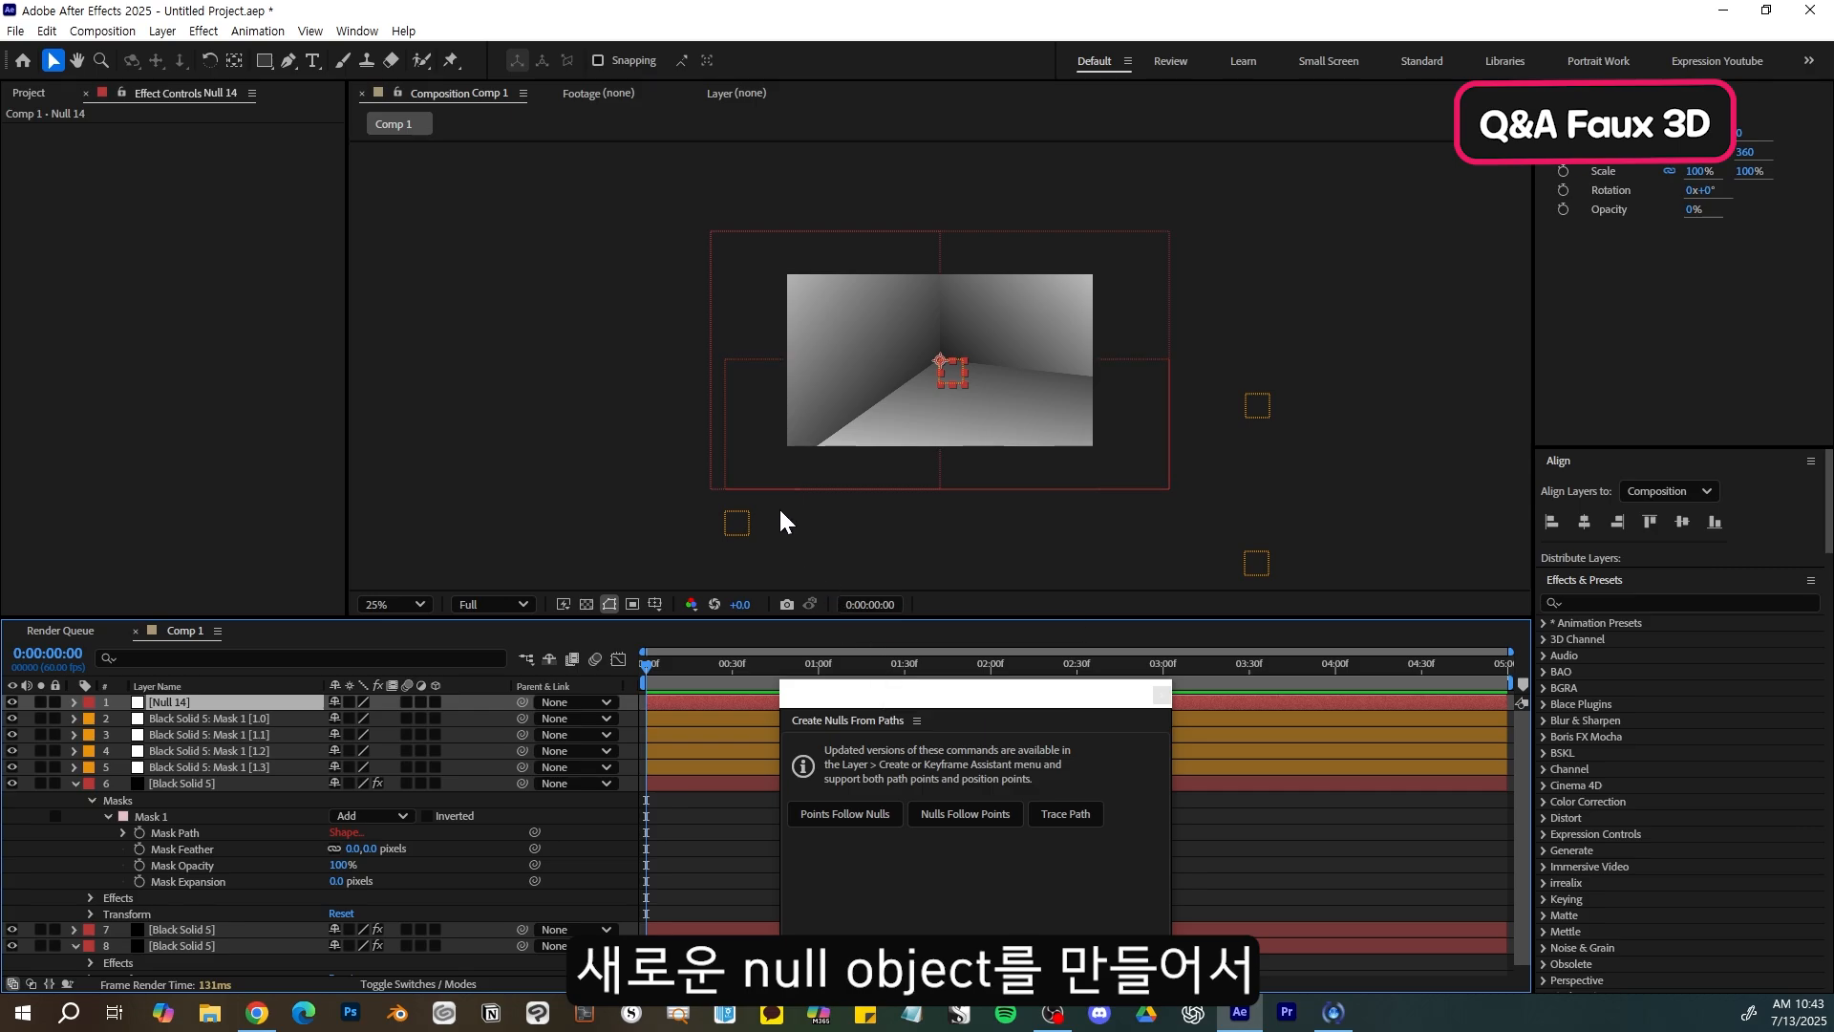
left_click(737, 522)
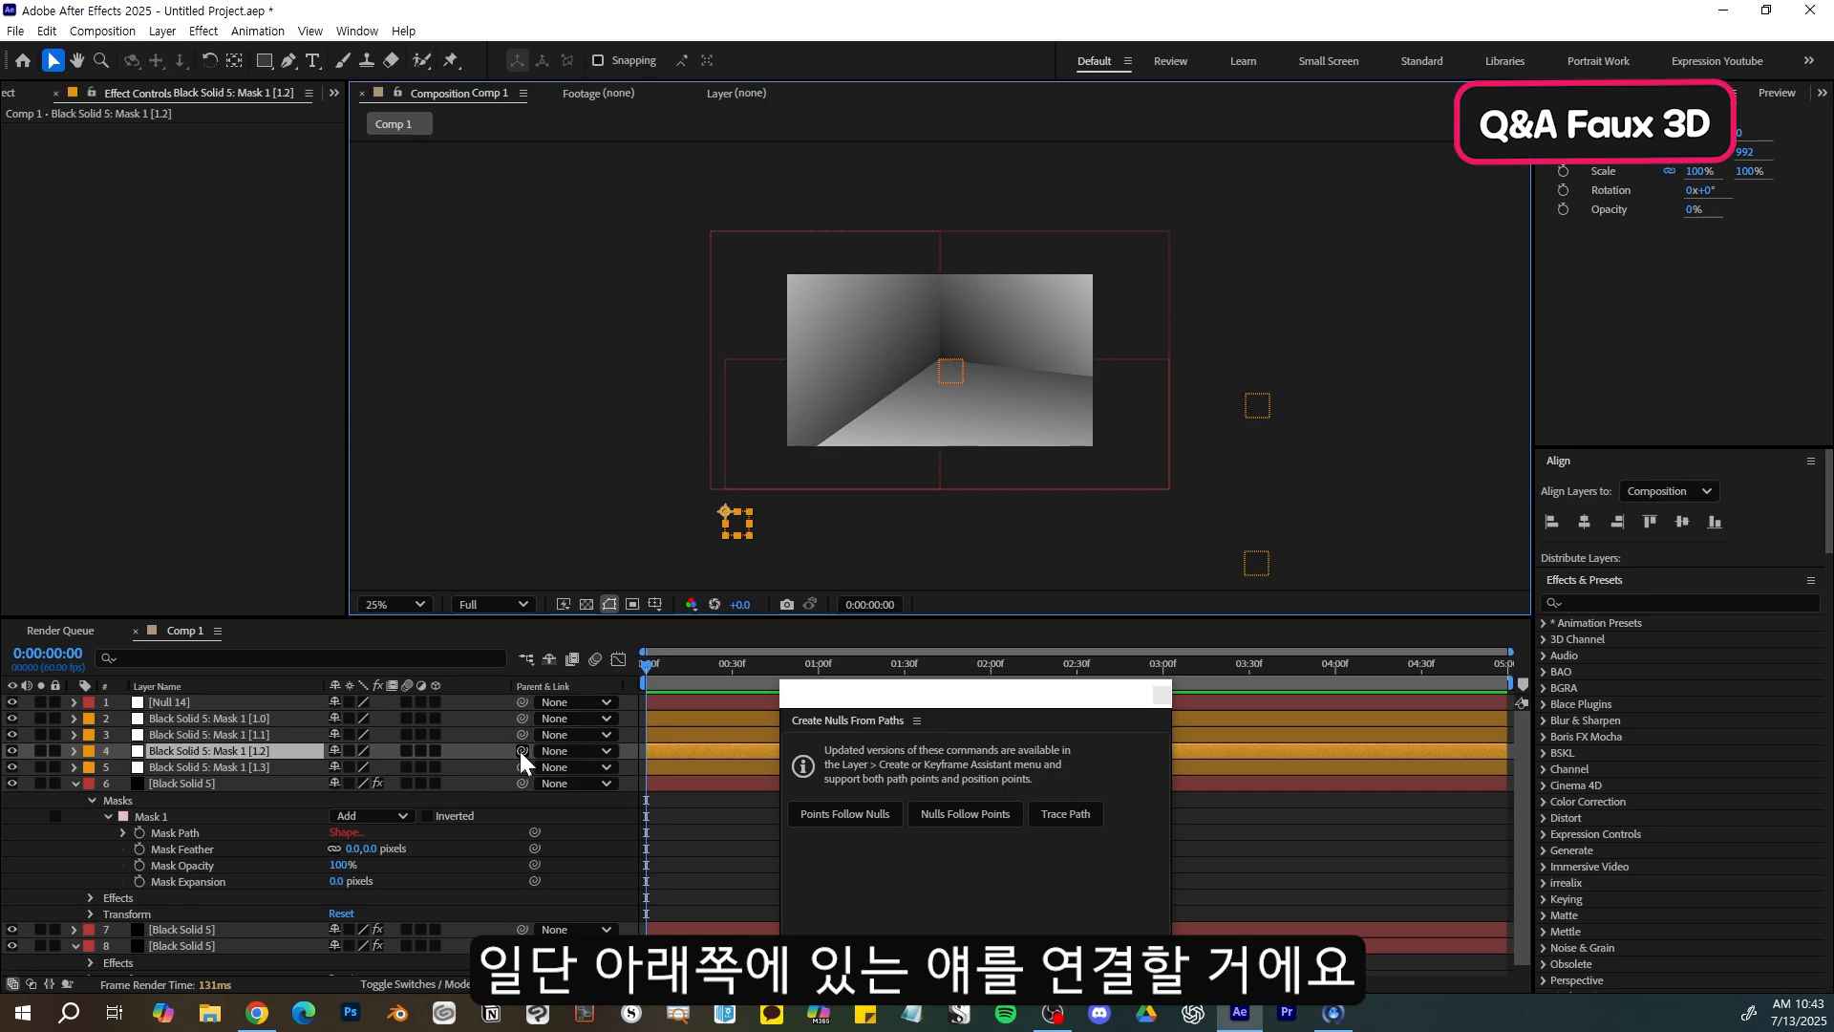
left_click_drag(522, 753, 210, 701)
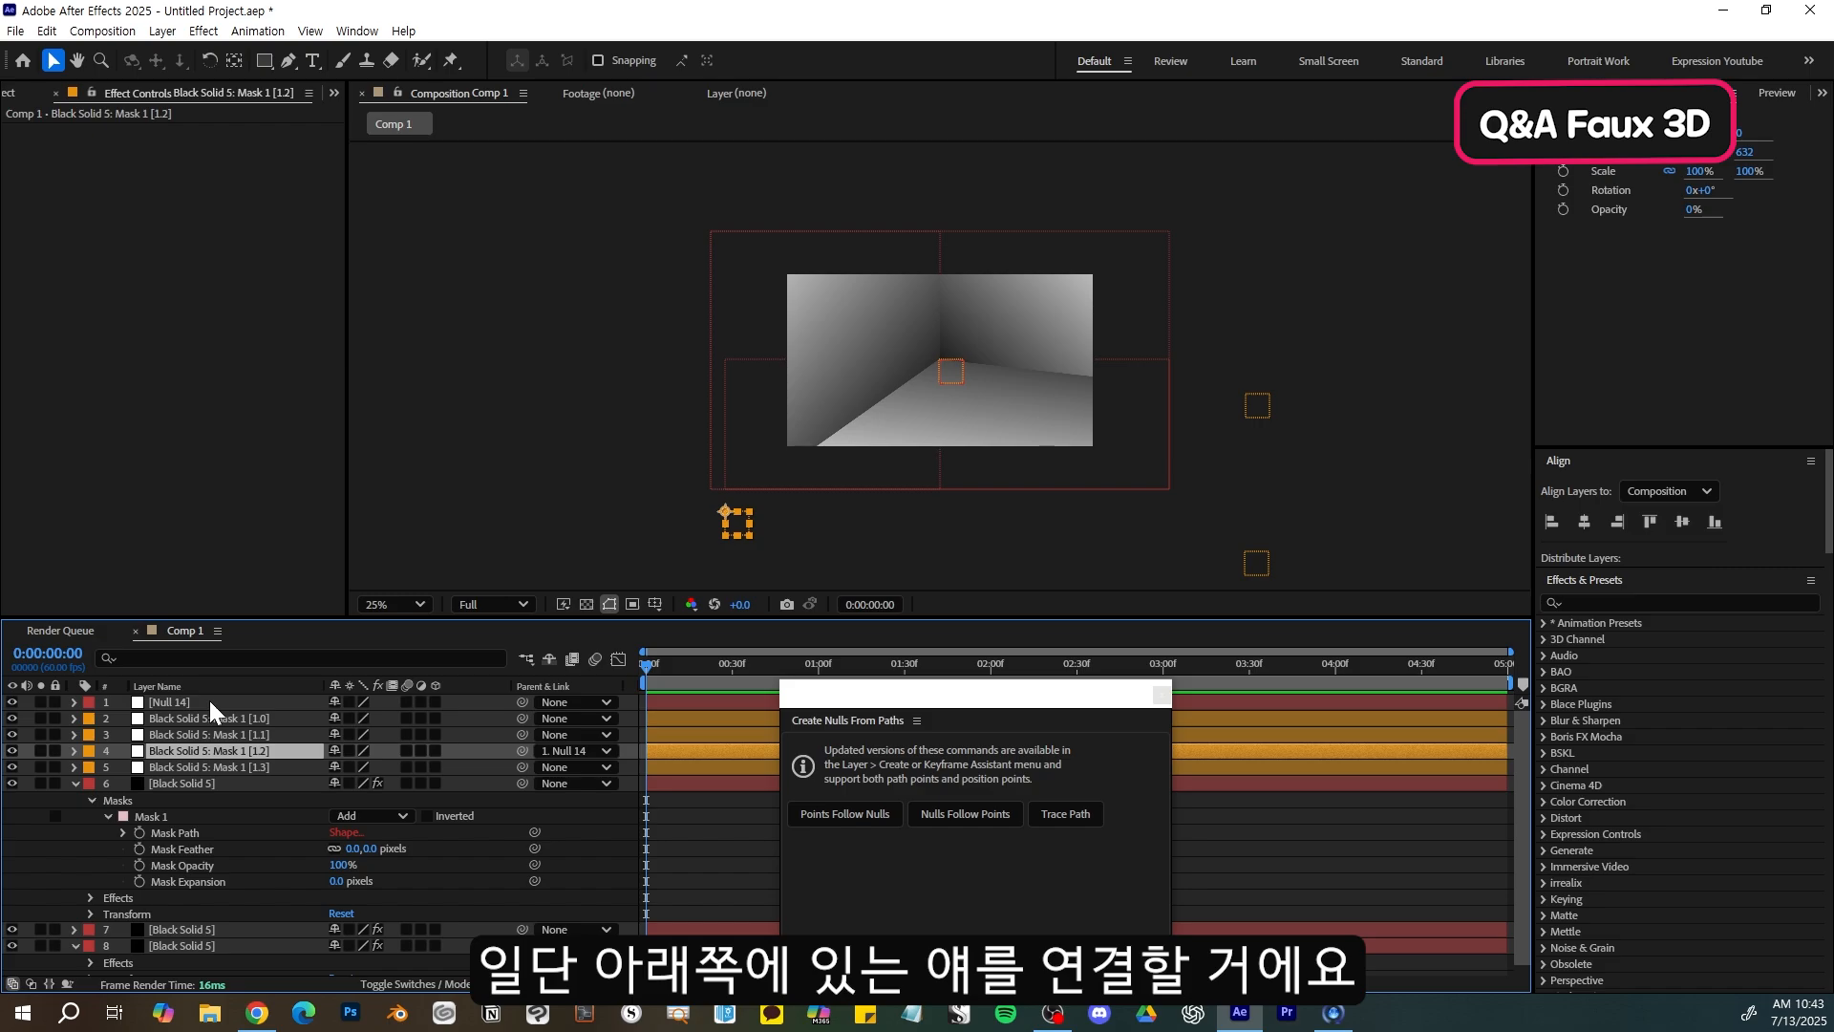
- Duplicate the new null and parent the mask's upper-right corner null to the topmost copy
left_click(209, 701)
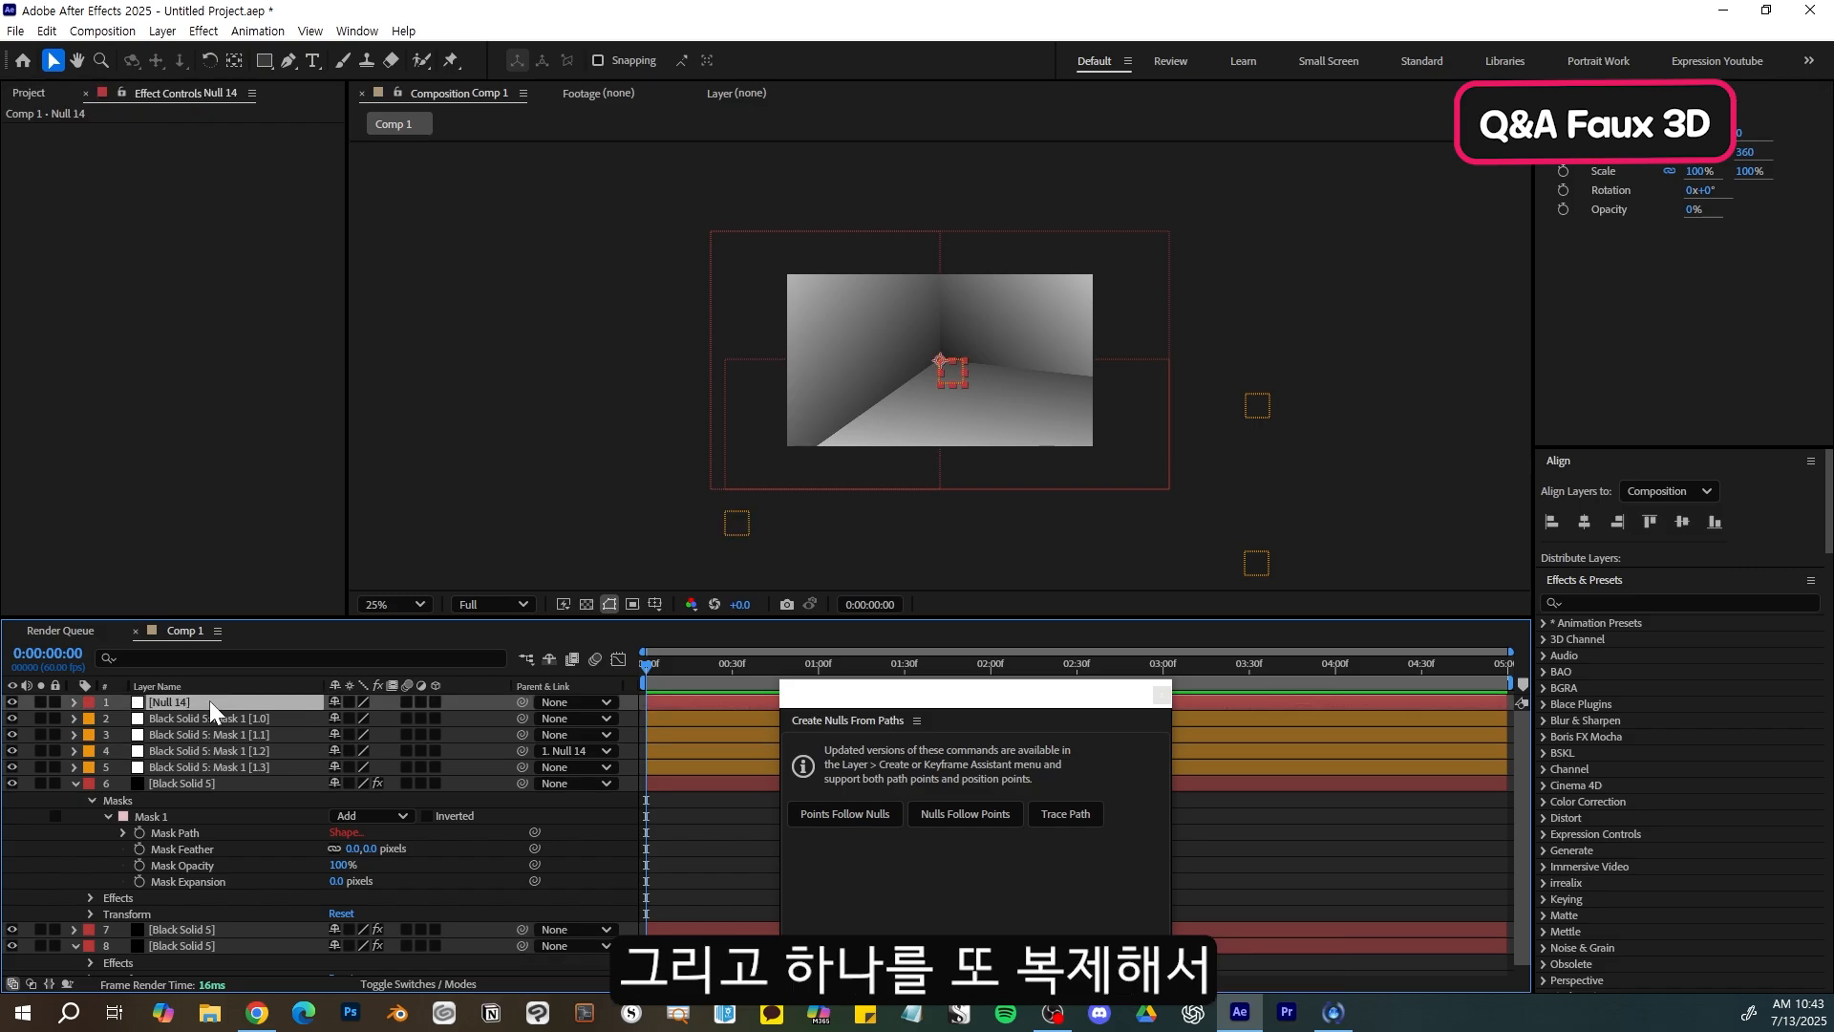
key("ctrl+d")
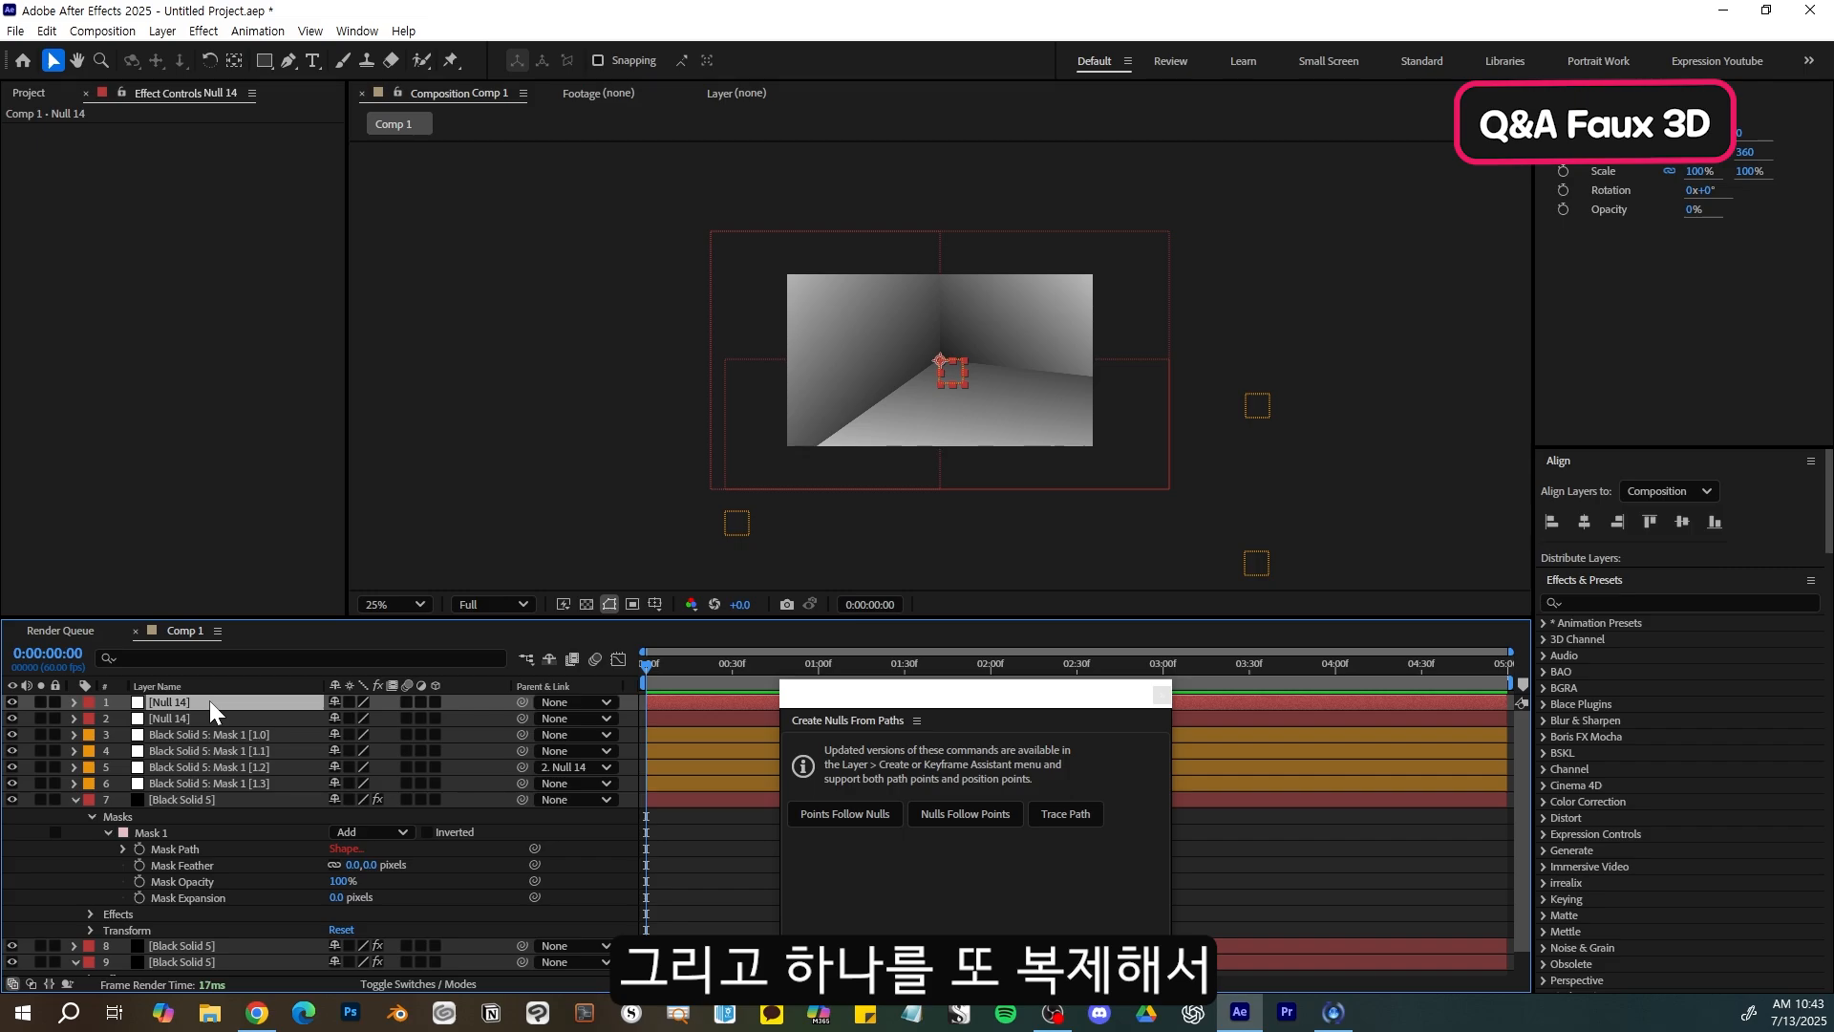
left_click(1264, 403)
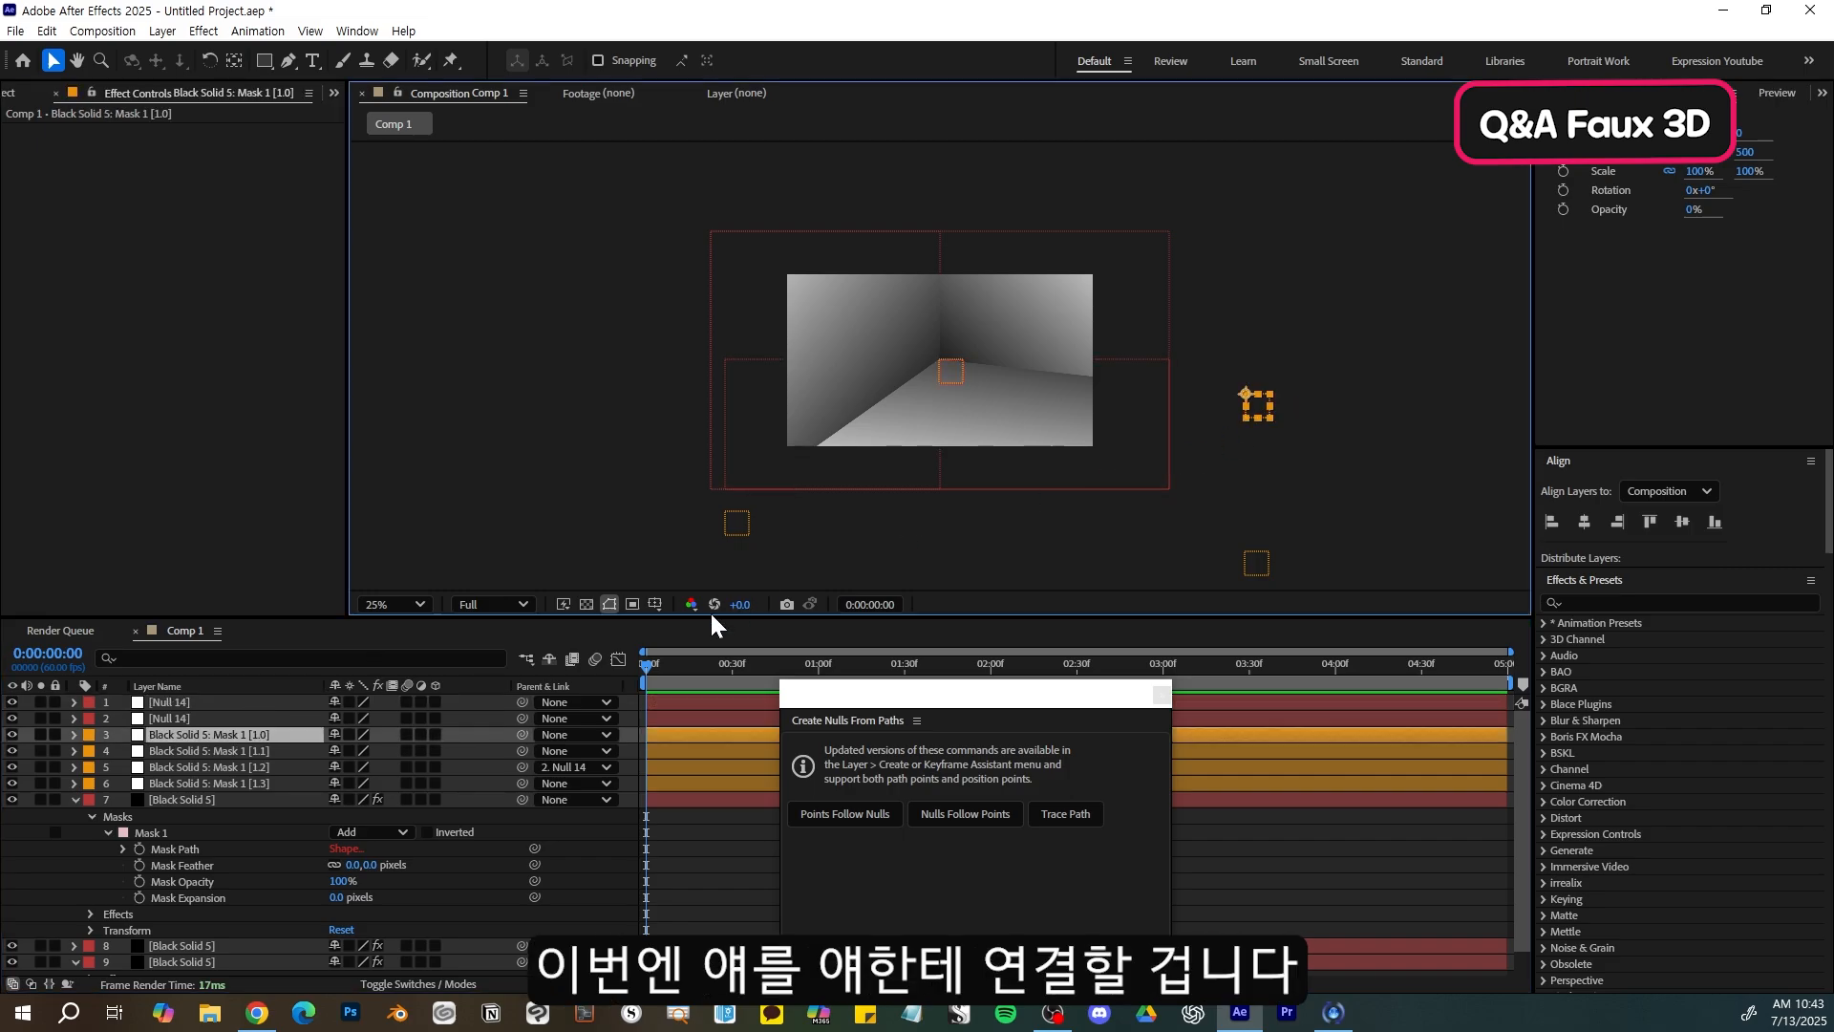
left_click_drag(521, 735, 204, 702)
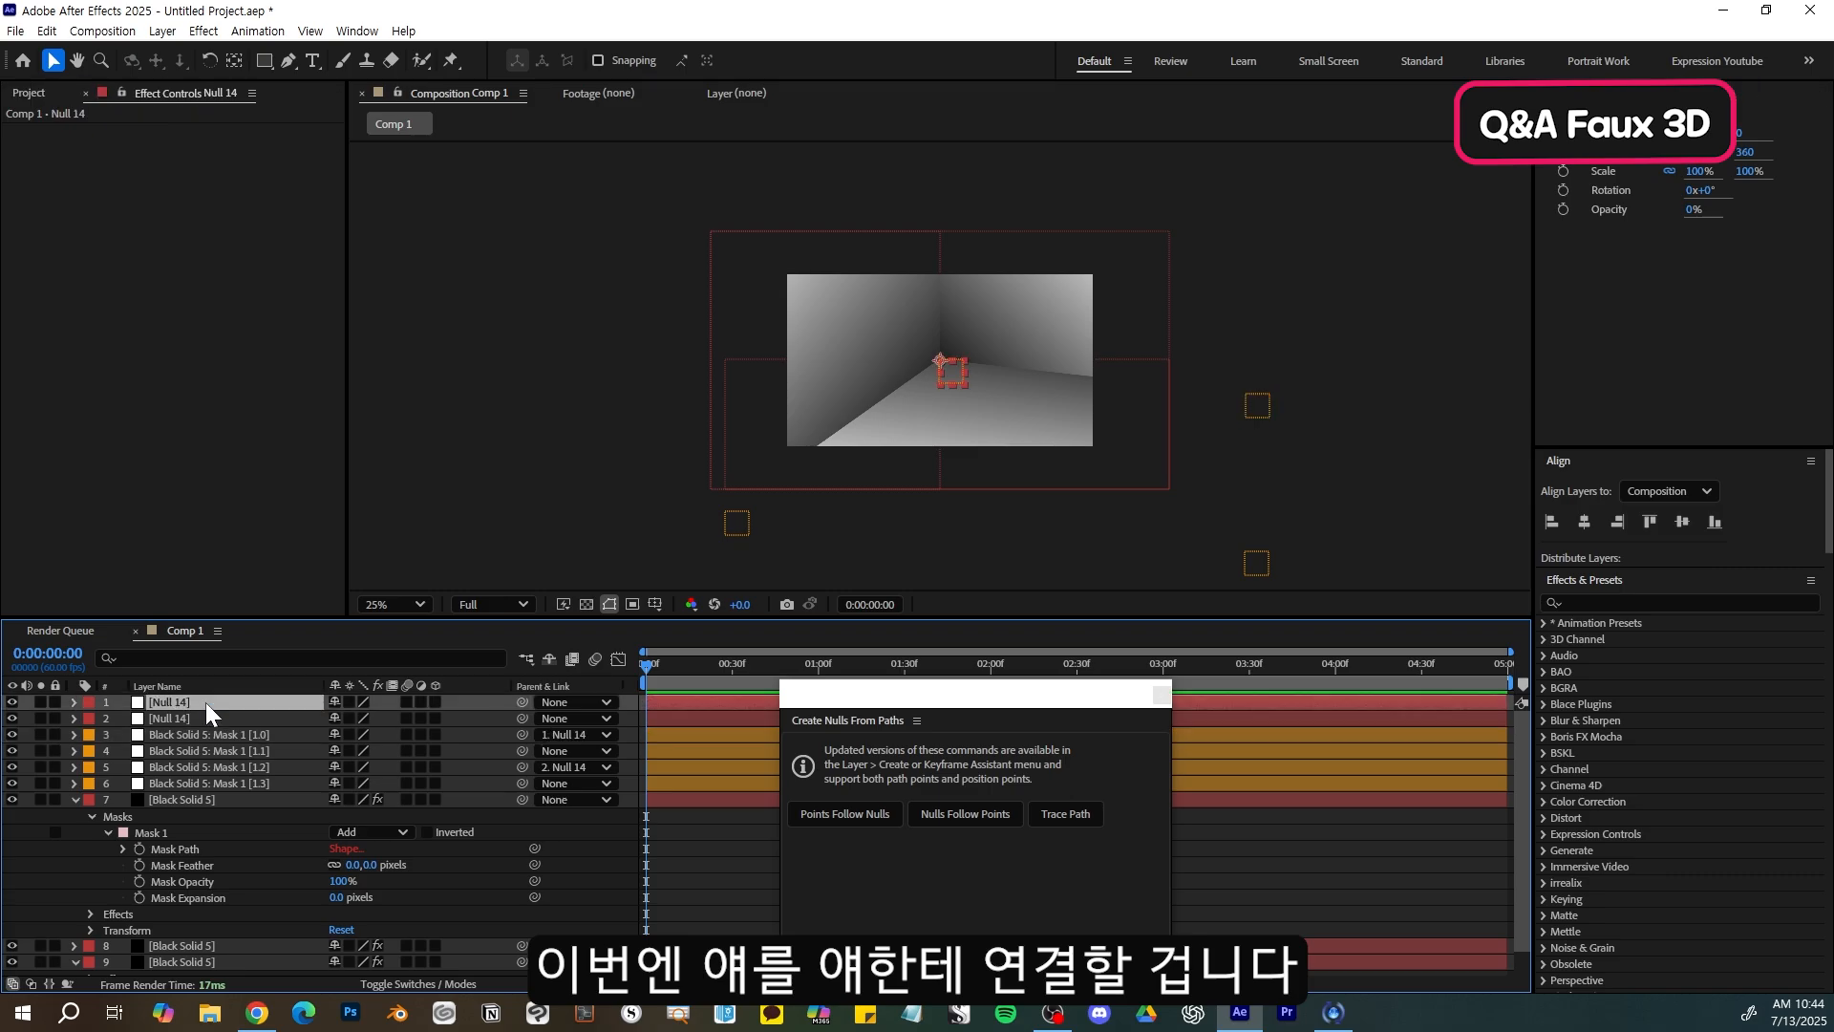
- Reveal Rotation on both parent nulls and test rotating each one, restoring the rotation to 0°
key("r")
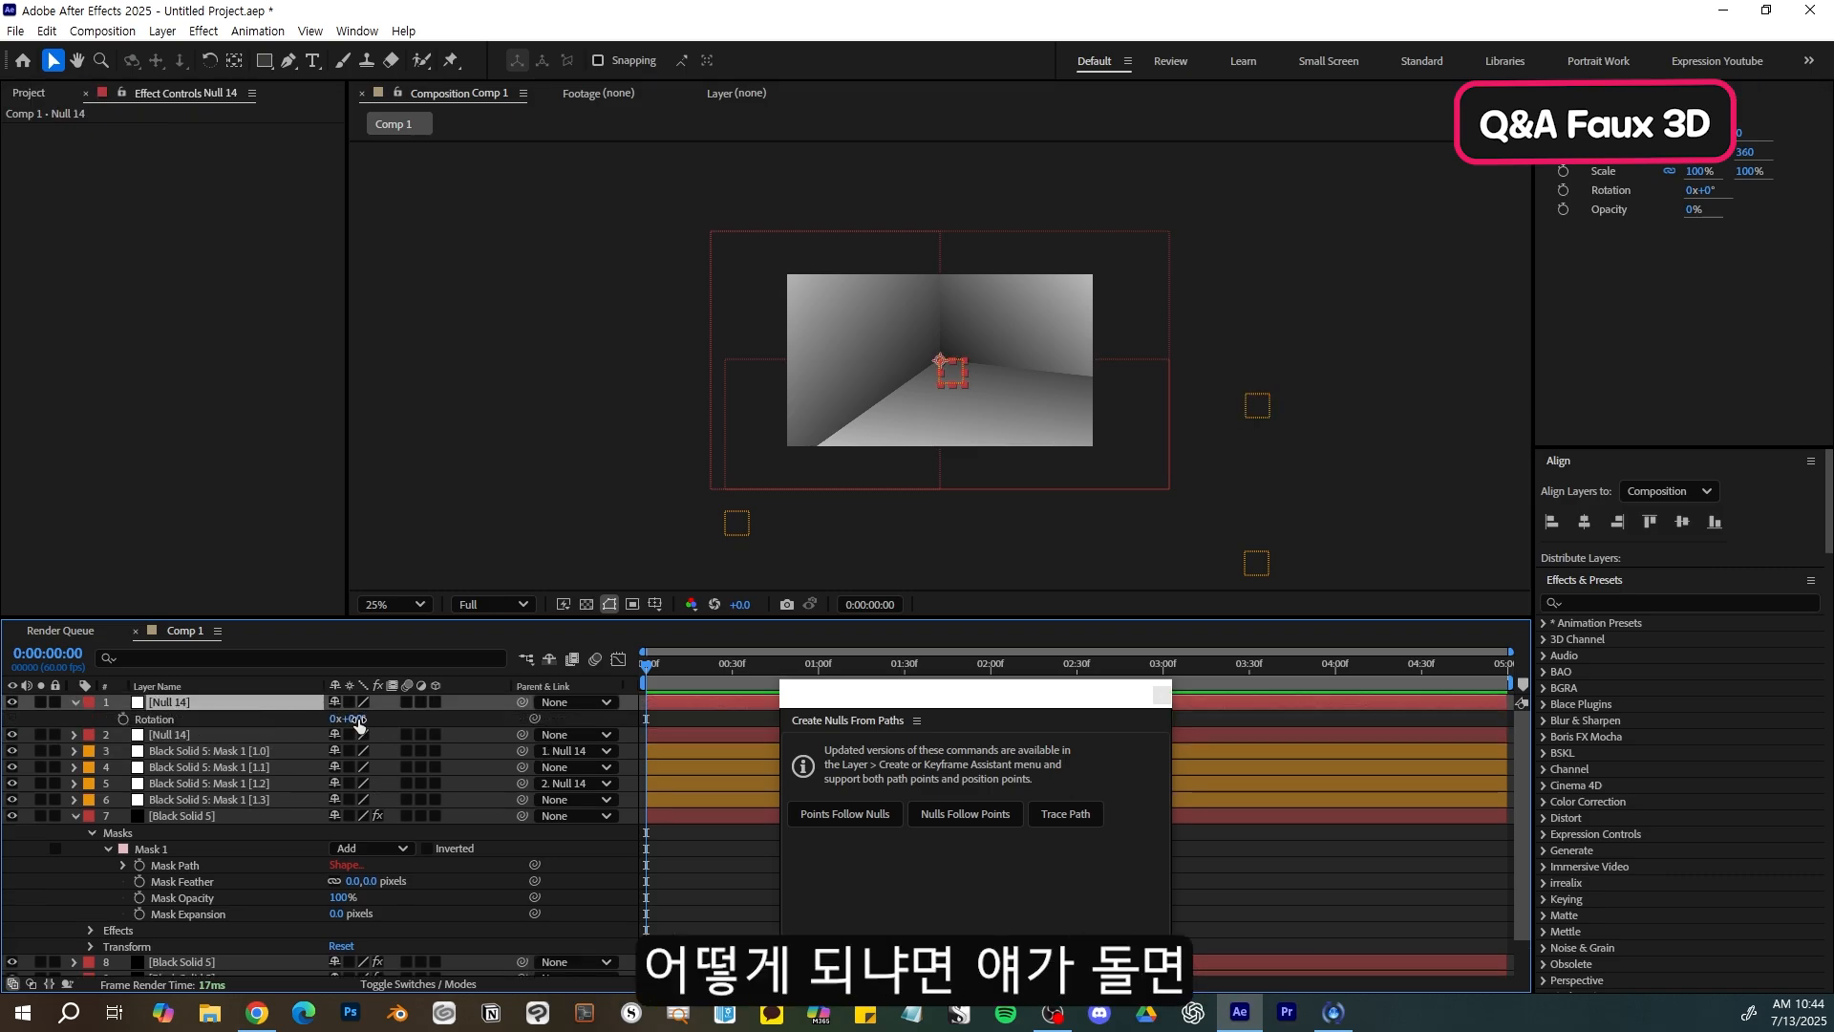
left_click_drag(358, 724, 373, 718)
left_click_drag(352, 718, 359, 718)
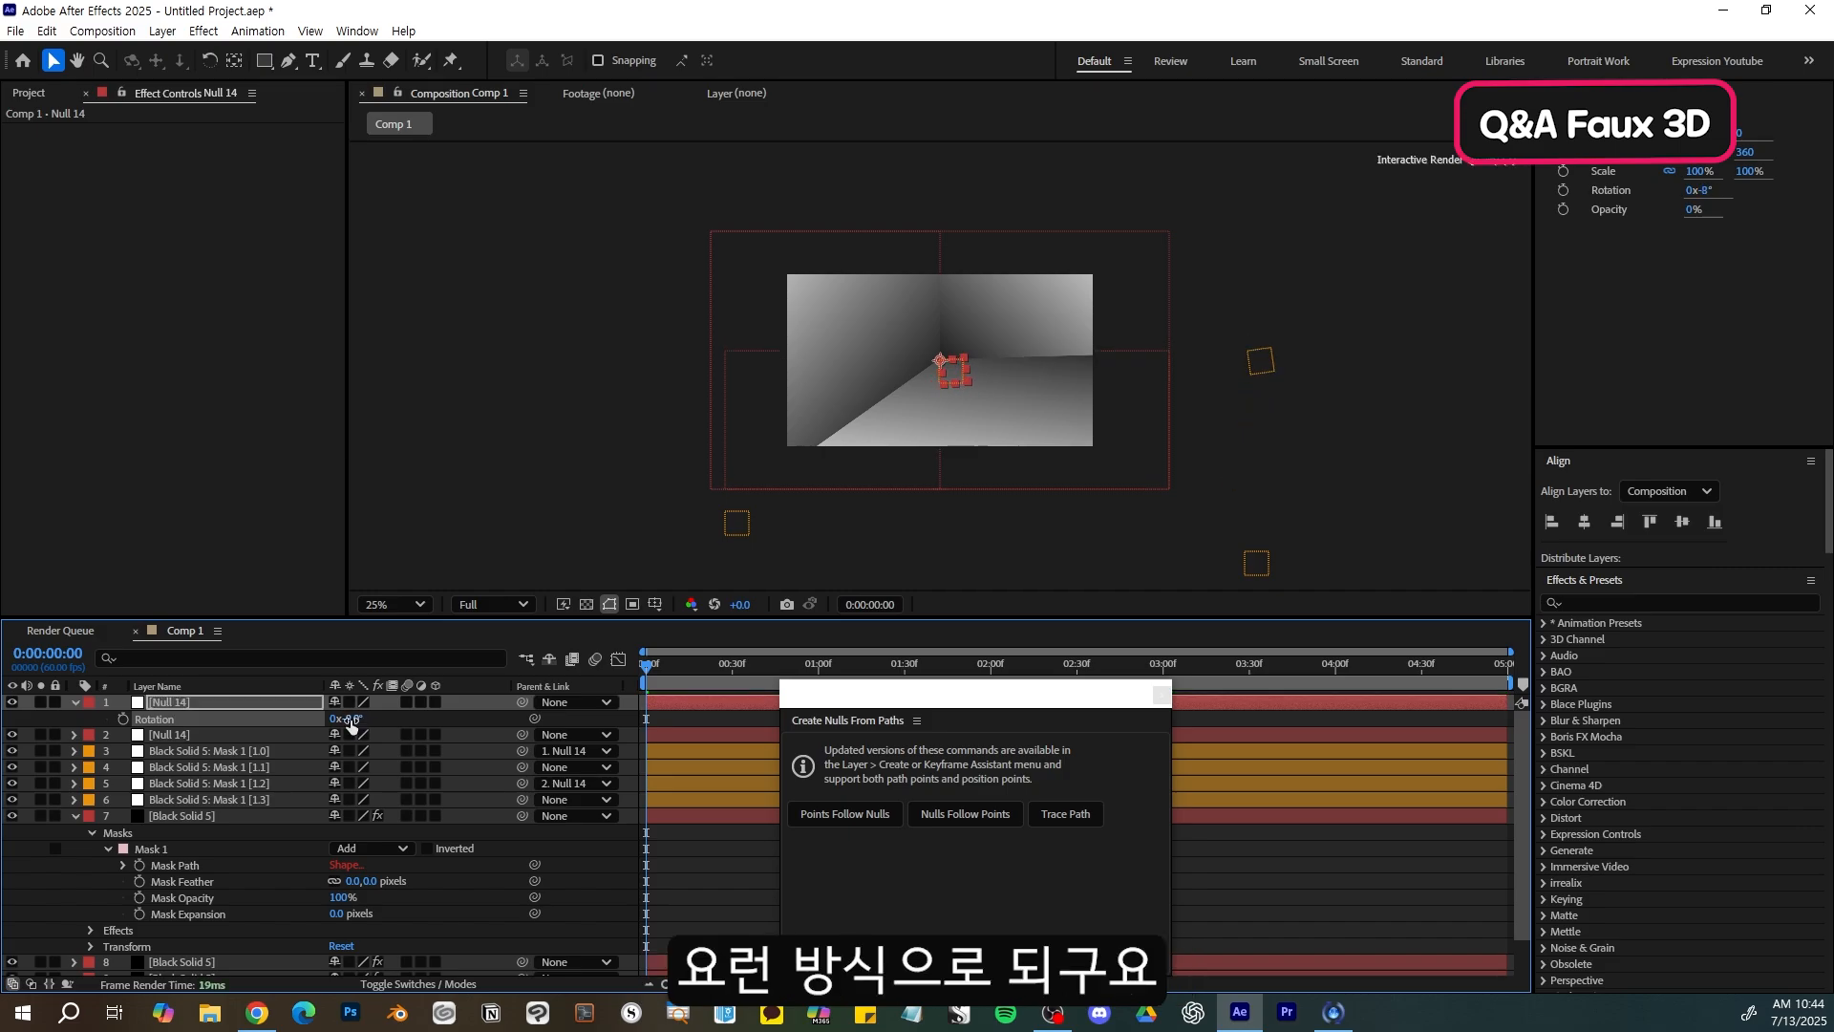
left_click(239, 734)
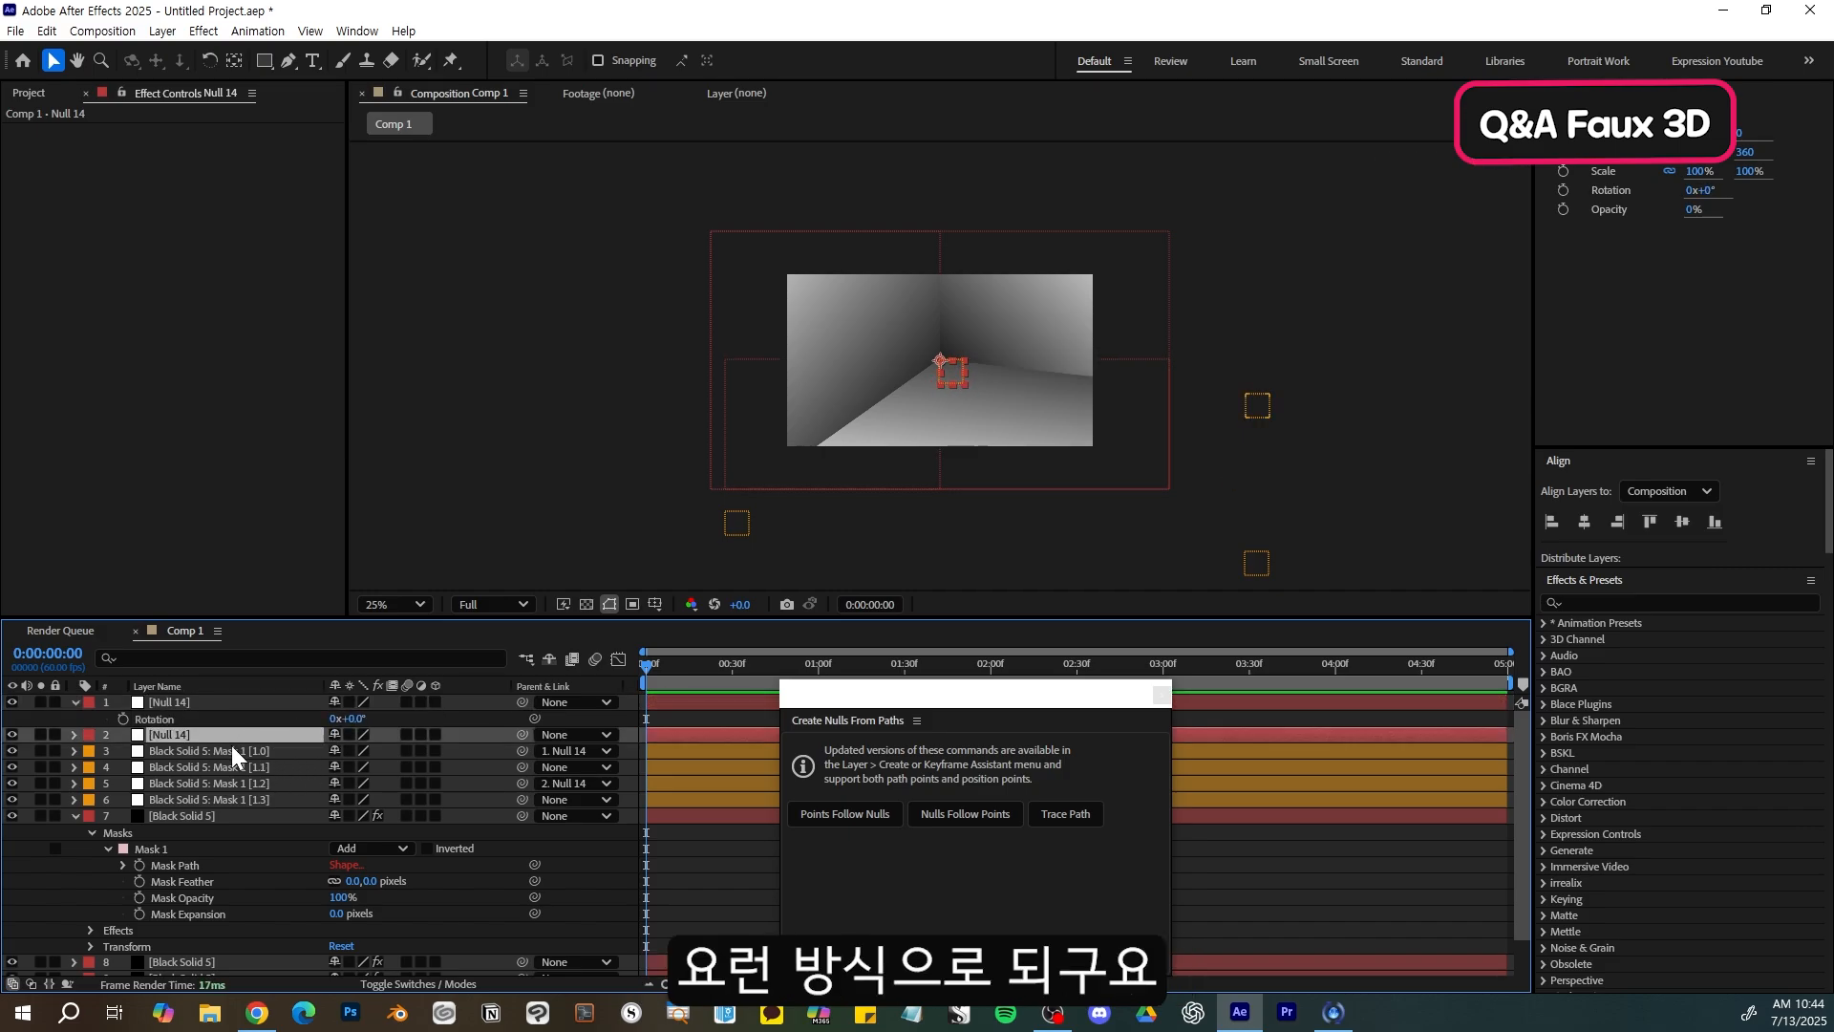
key("r")
mouse_move(362, 751)
left_mouse_down()
mouse_move(384, 757)
mouse_move(353, 760)
left_mouse_up()
key("ctrl+z")
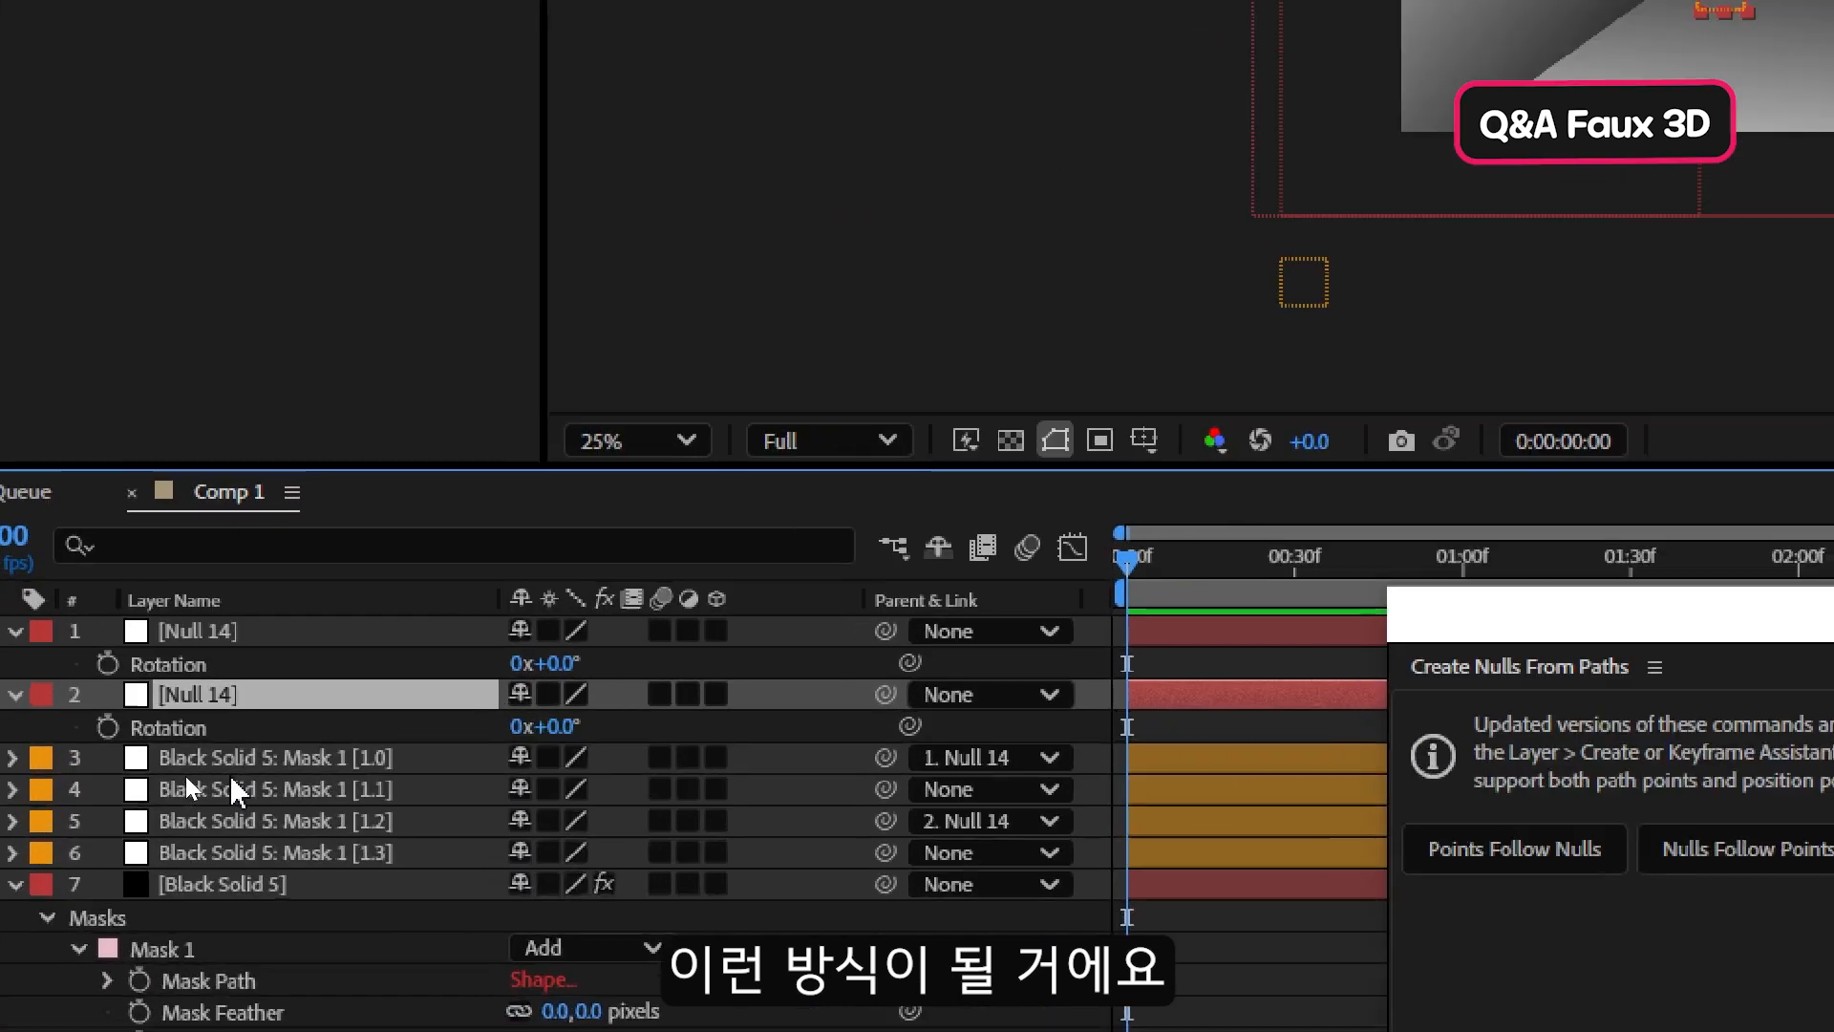
- Link the topmost null's Rotation to the second null's Rotation
left_click(330, 626)
left_click_drag(903, 758, 932, 671)
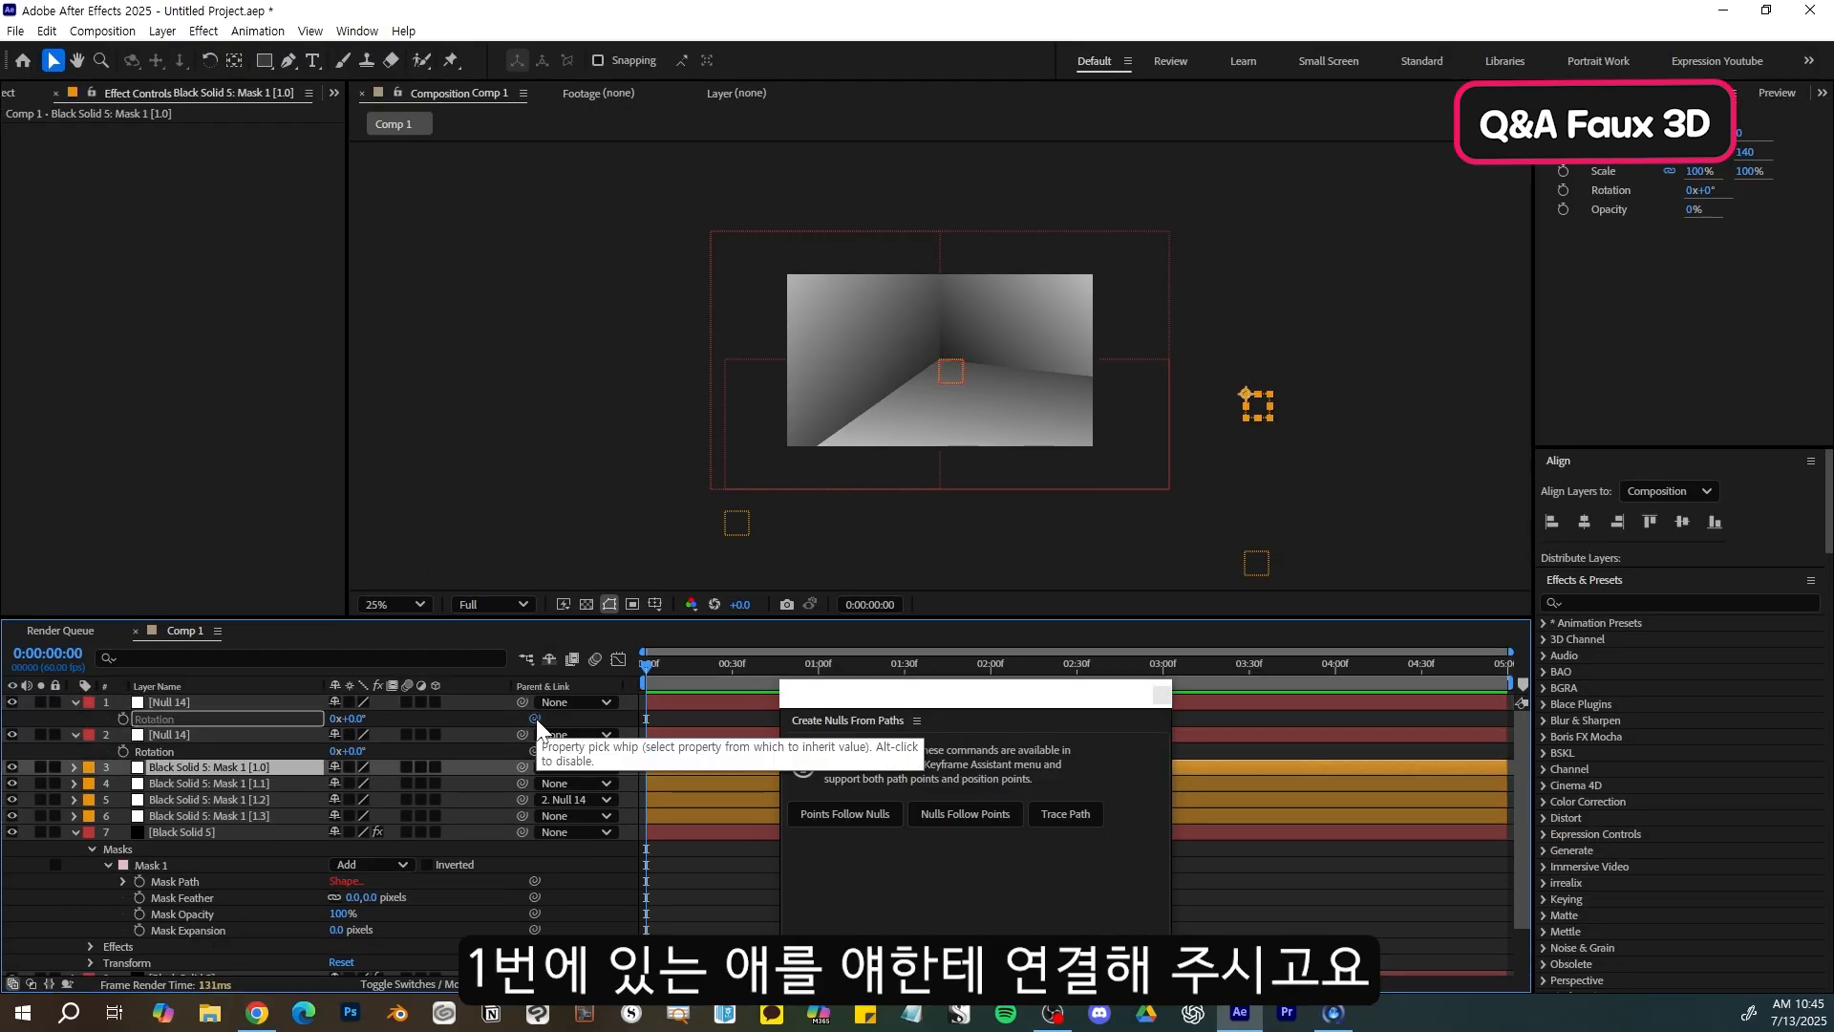
left_click_drag(534, 718, 203, 749)
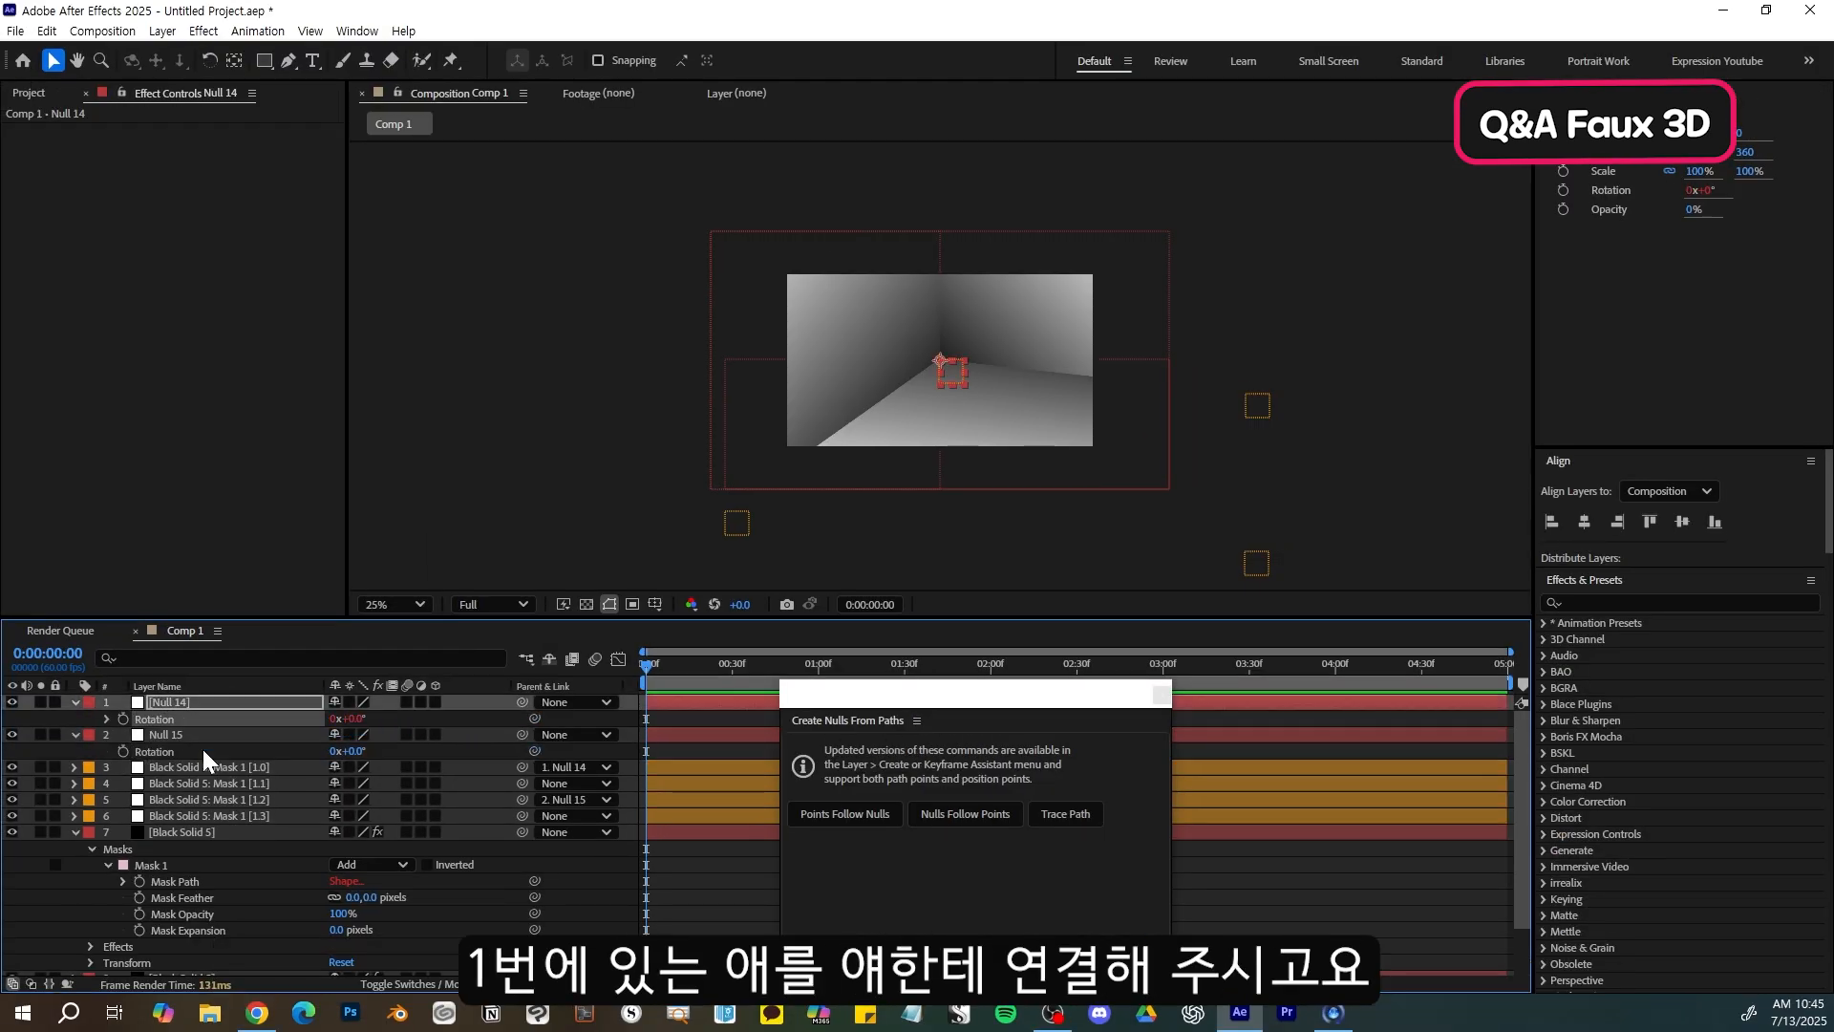
- Append /6 to the topmost null's rotation expression, and test it by rotating Null 15
left_click(107, 719)
left_click_drag(898, 703, 1345, 716)
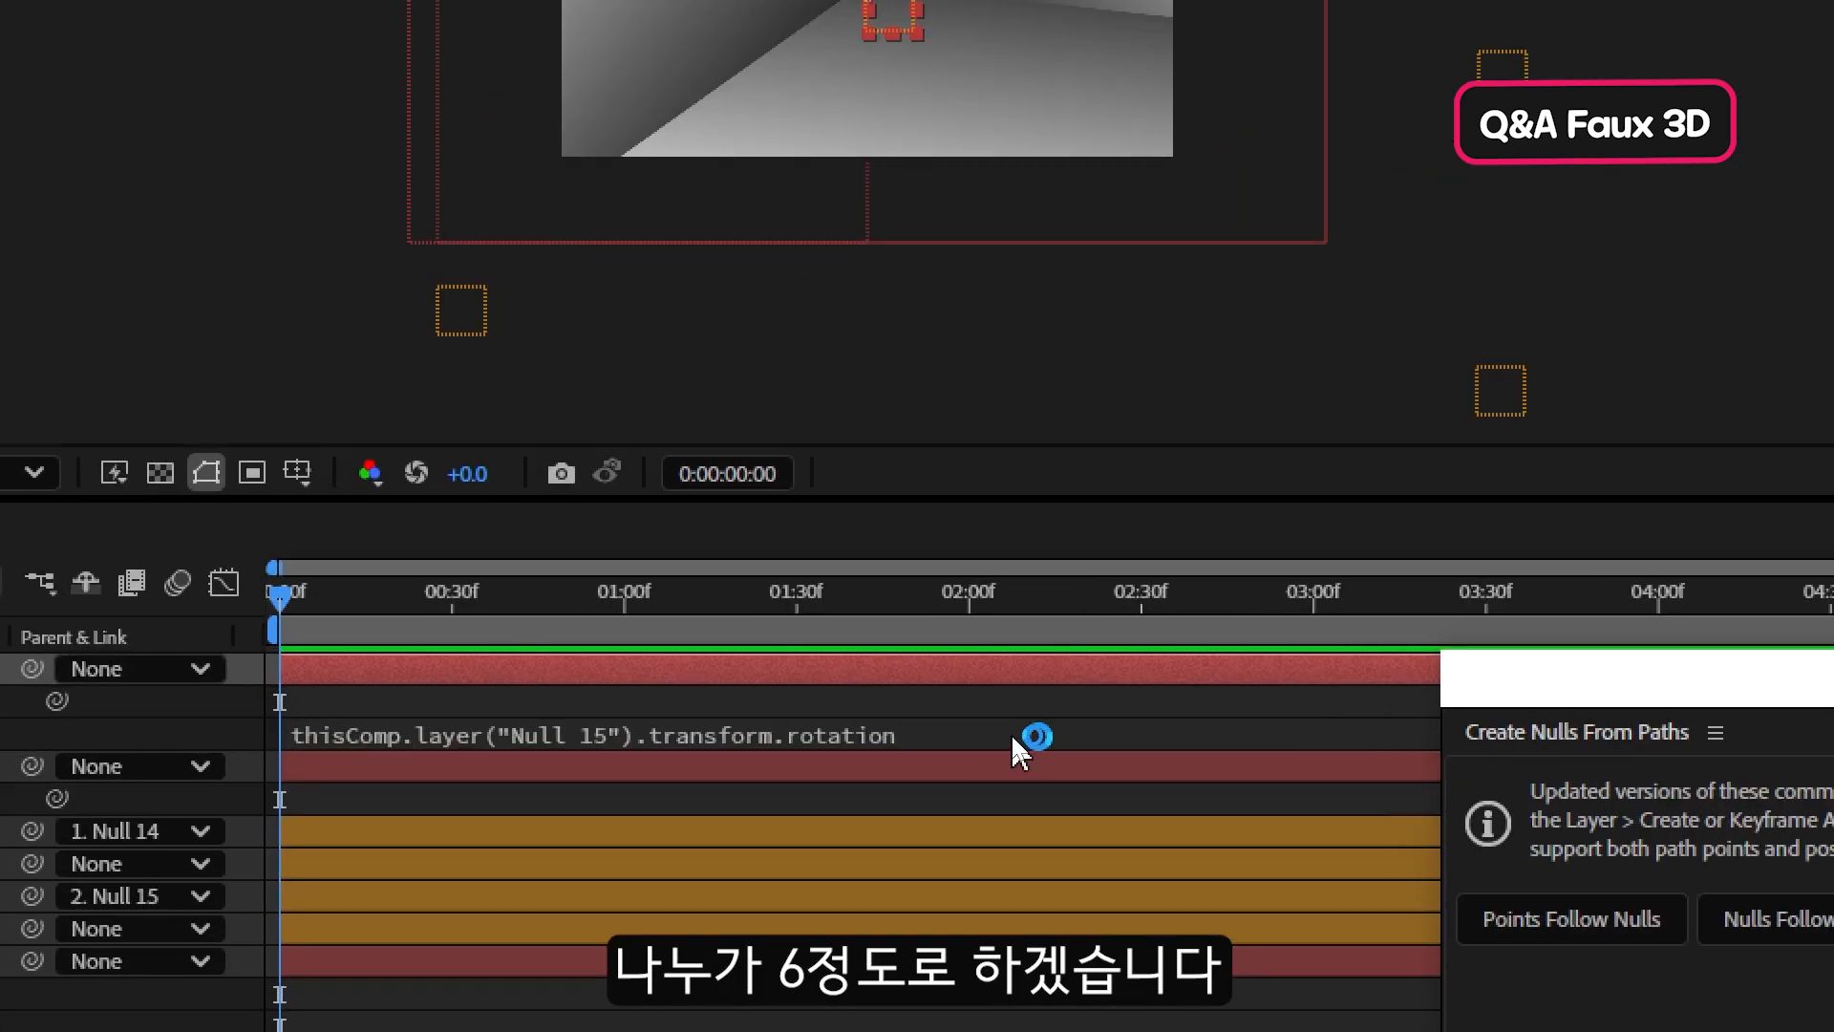
left_click(1010, 732)
left_click(1069, 728)
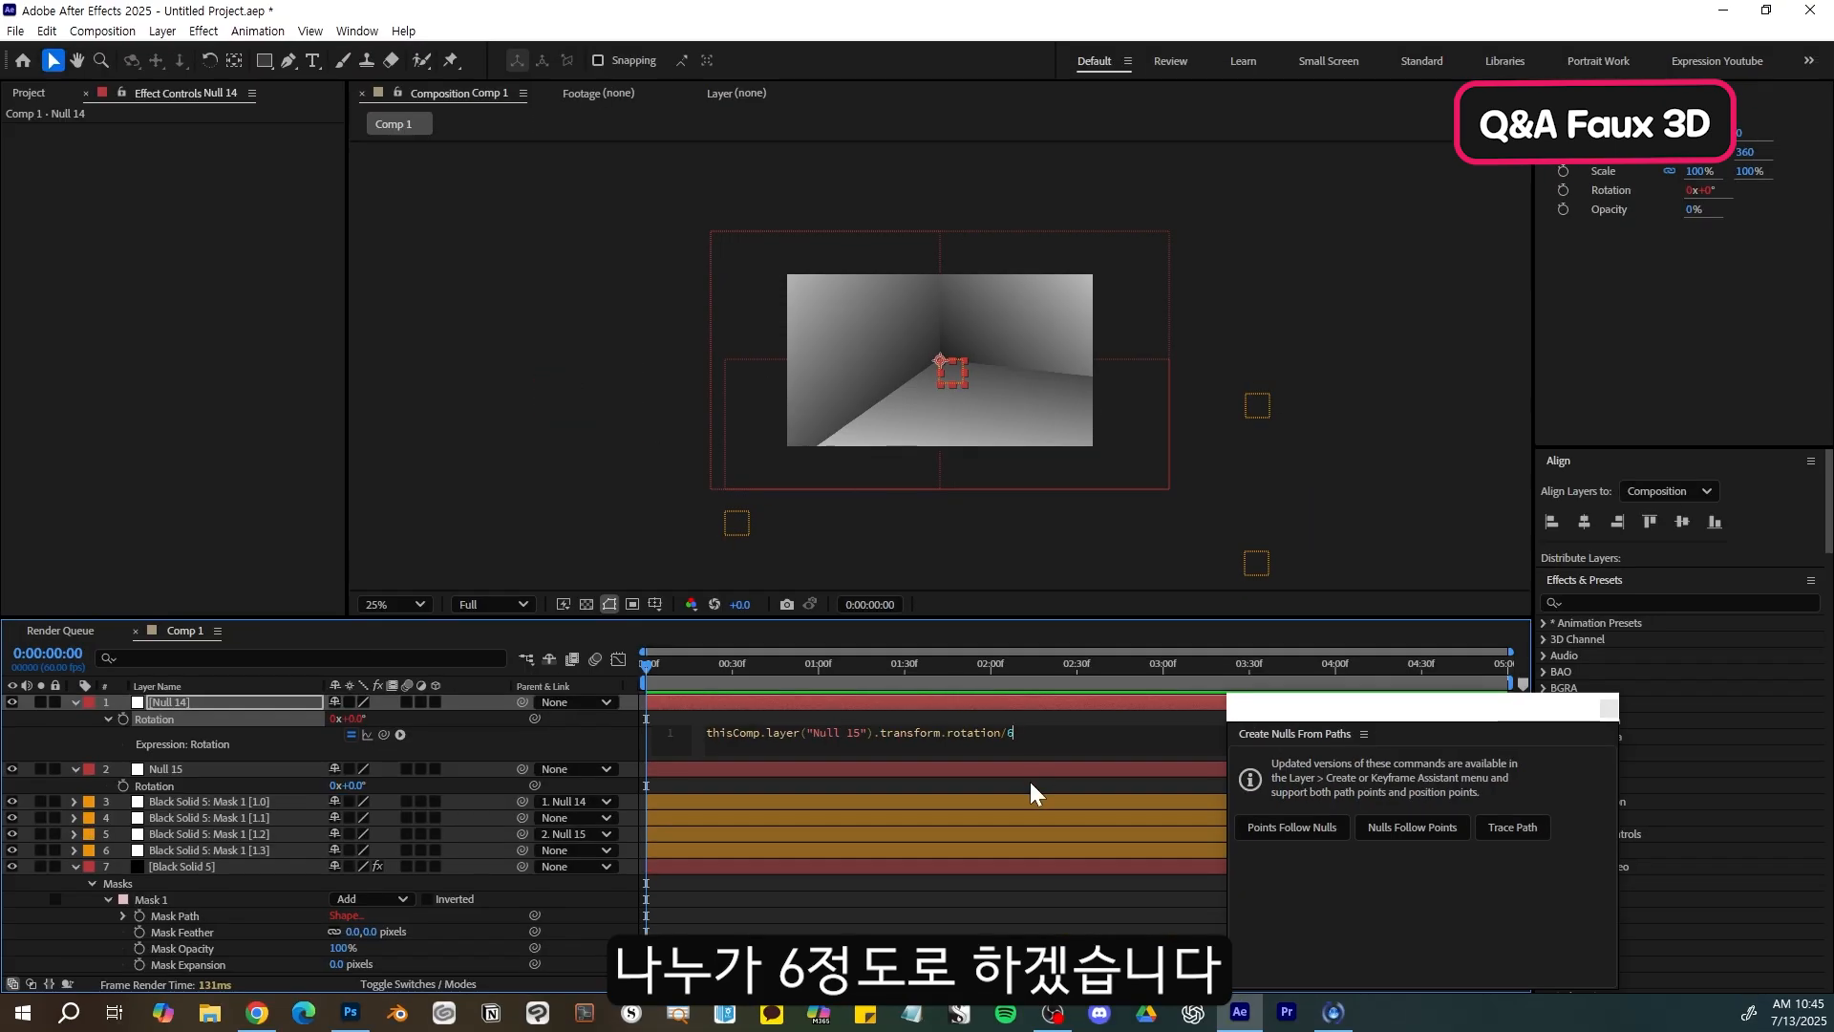
left_click(1047, 827)
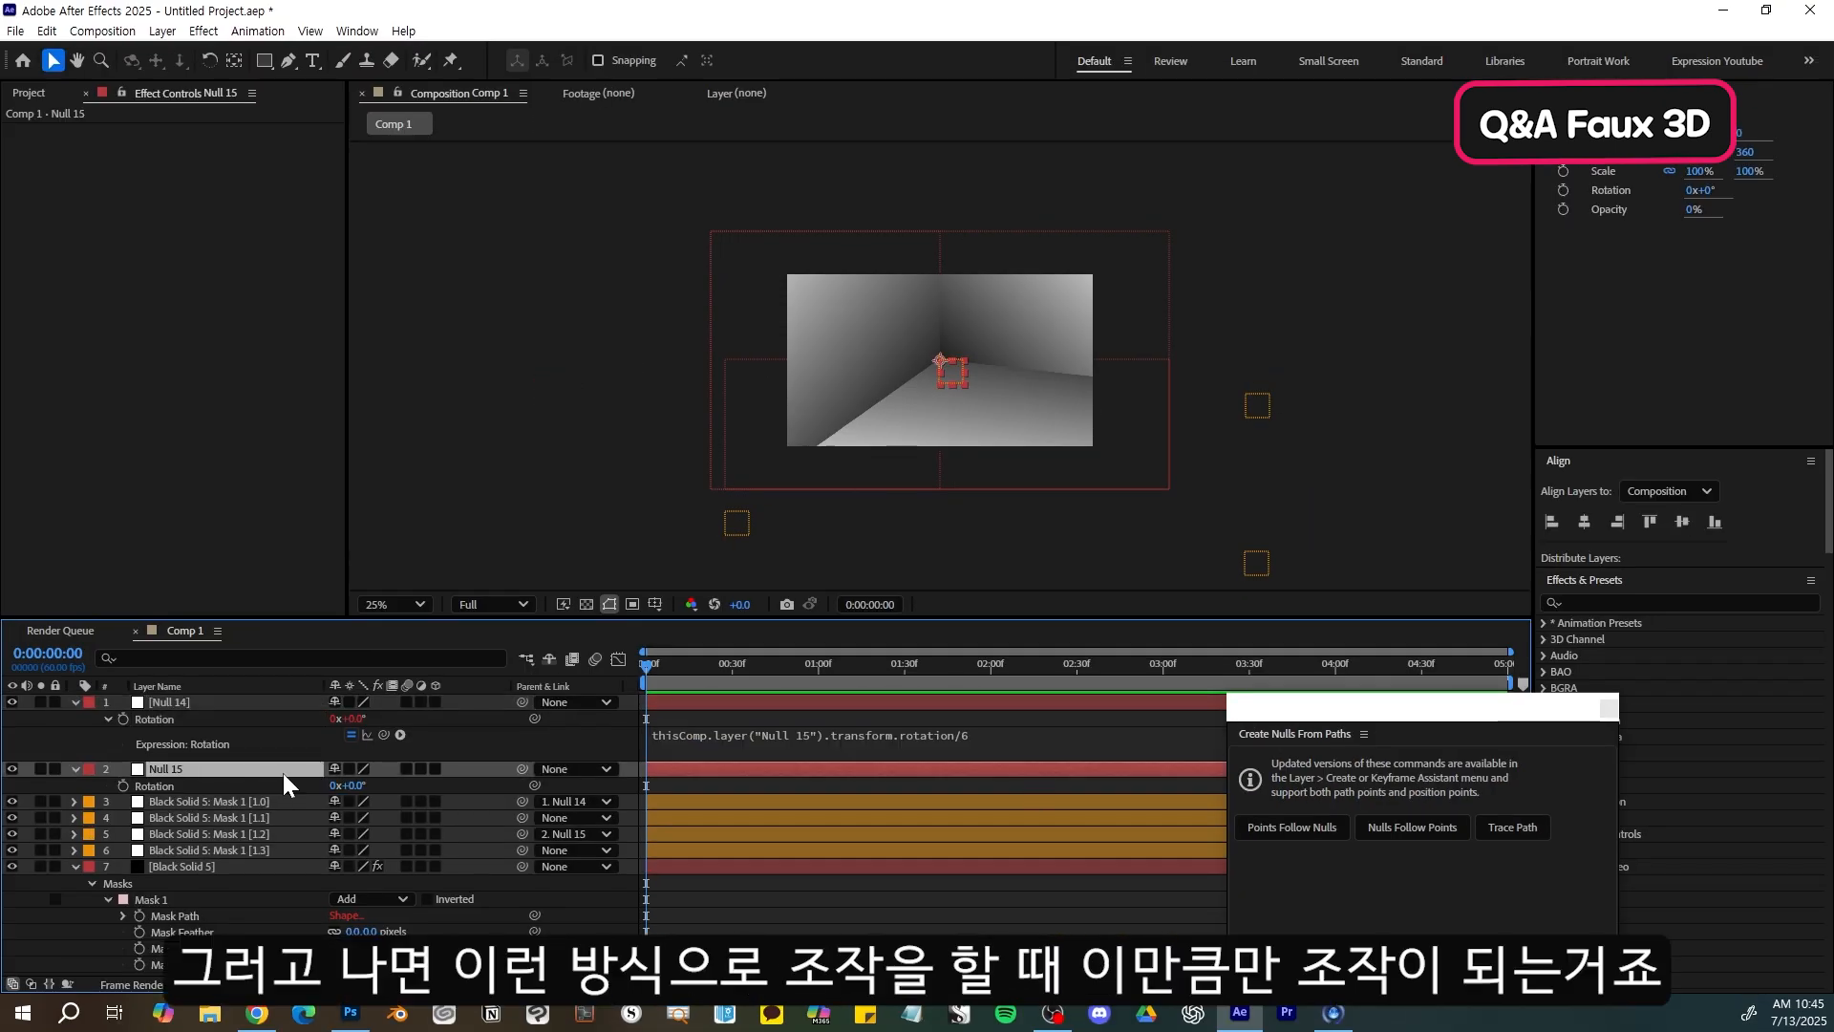
left_click_drag(342, 784, 373, 798)
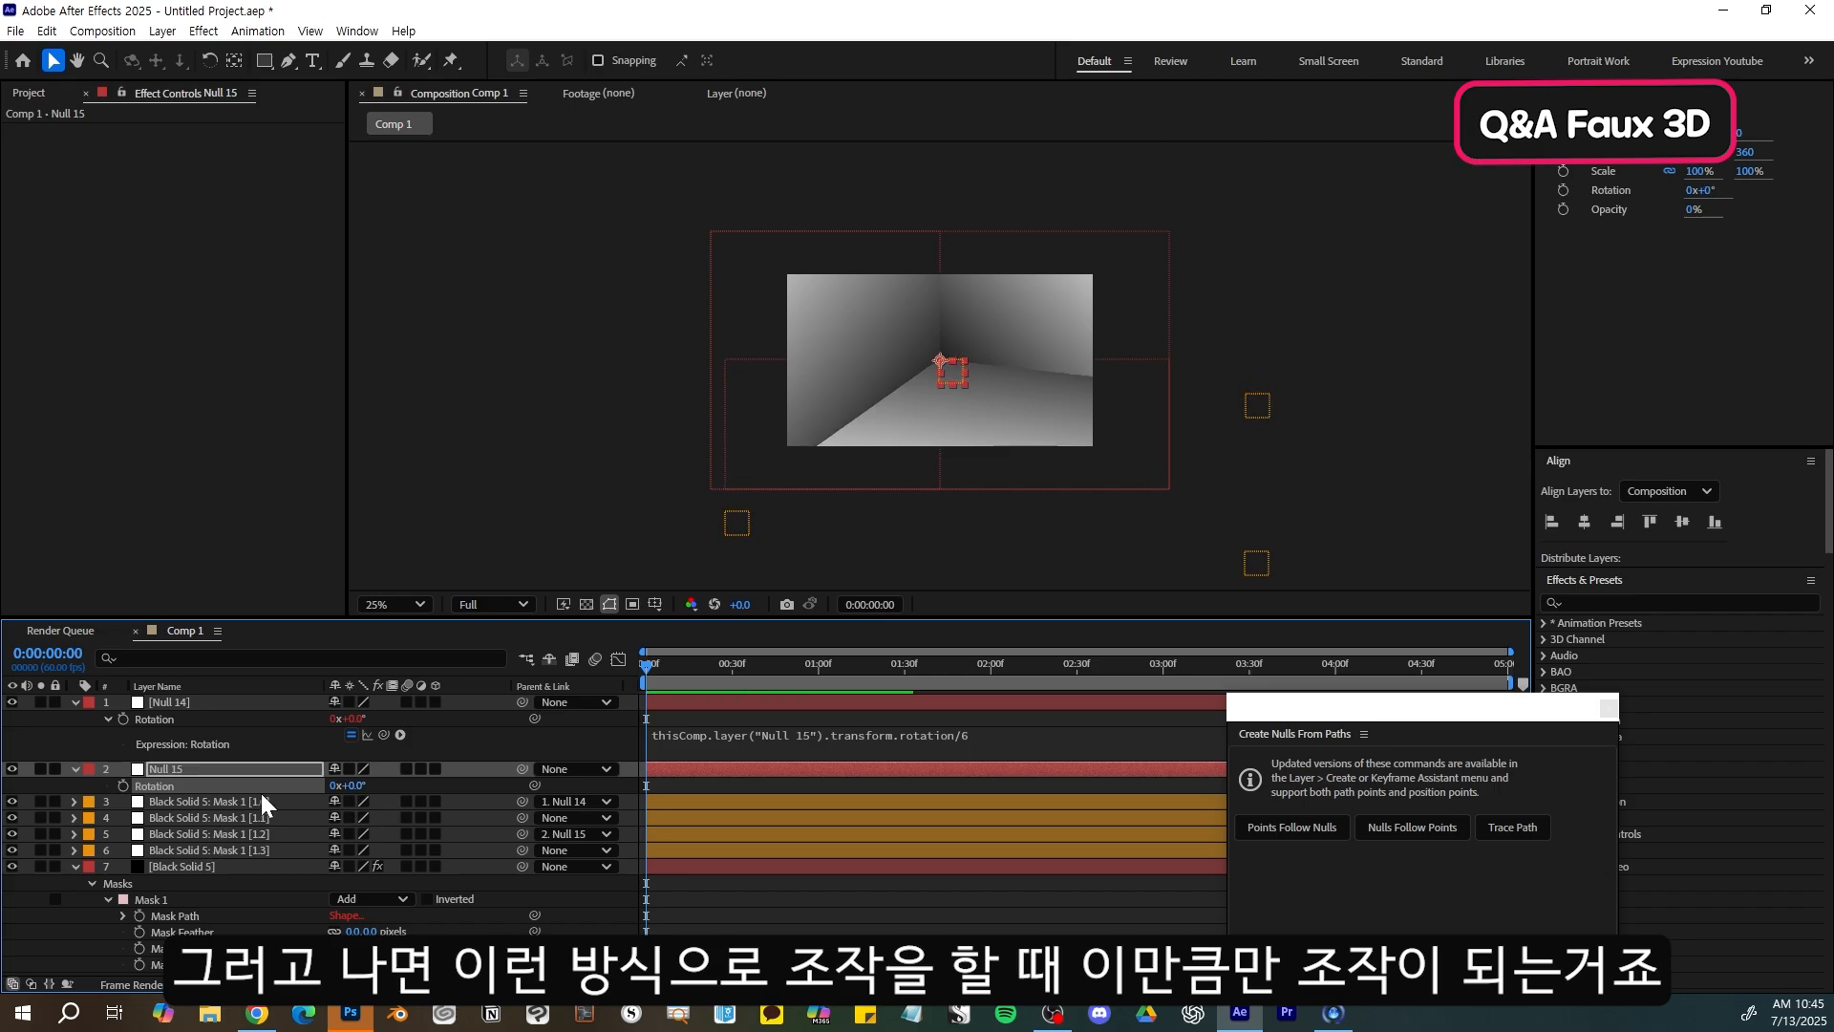
- Keyframe Null 15's rotation at 0° on the first frame and -22° at 1 second, and scrub through the motion
left_click(124, 784)
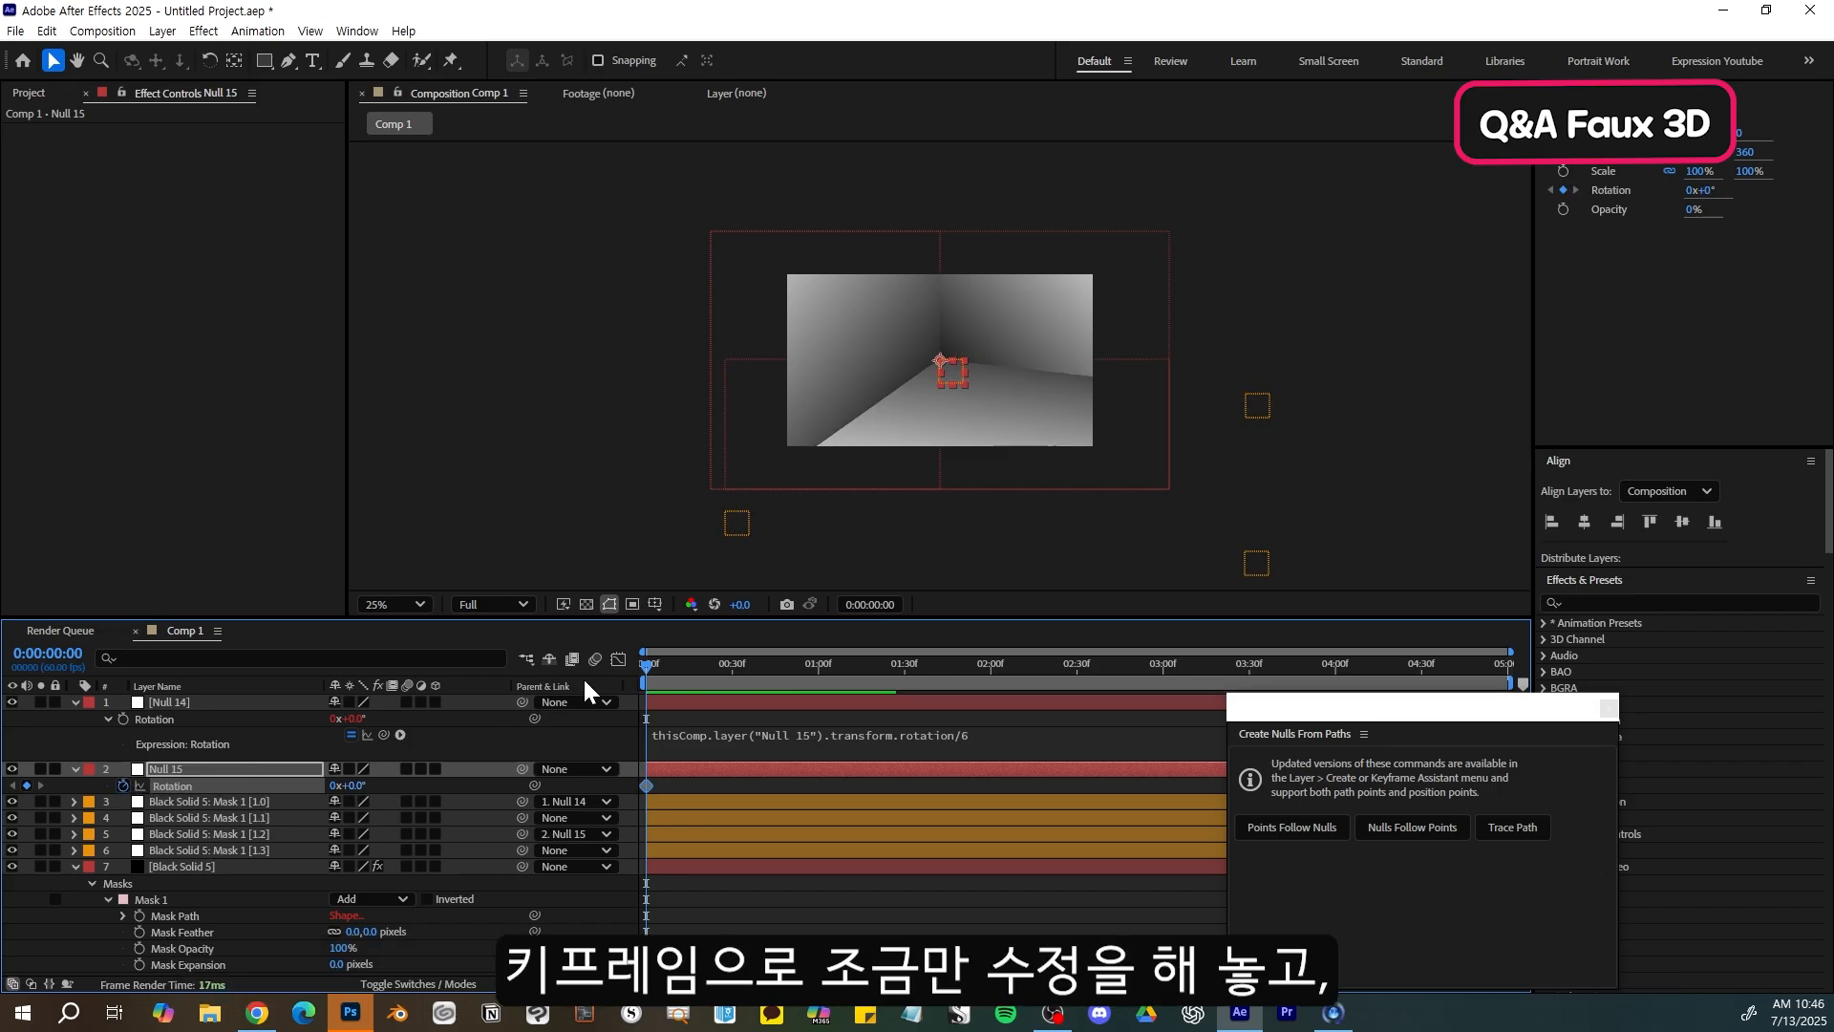
left_click(823, 669)
left_click_drag(824, 673, 818, 675)
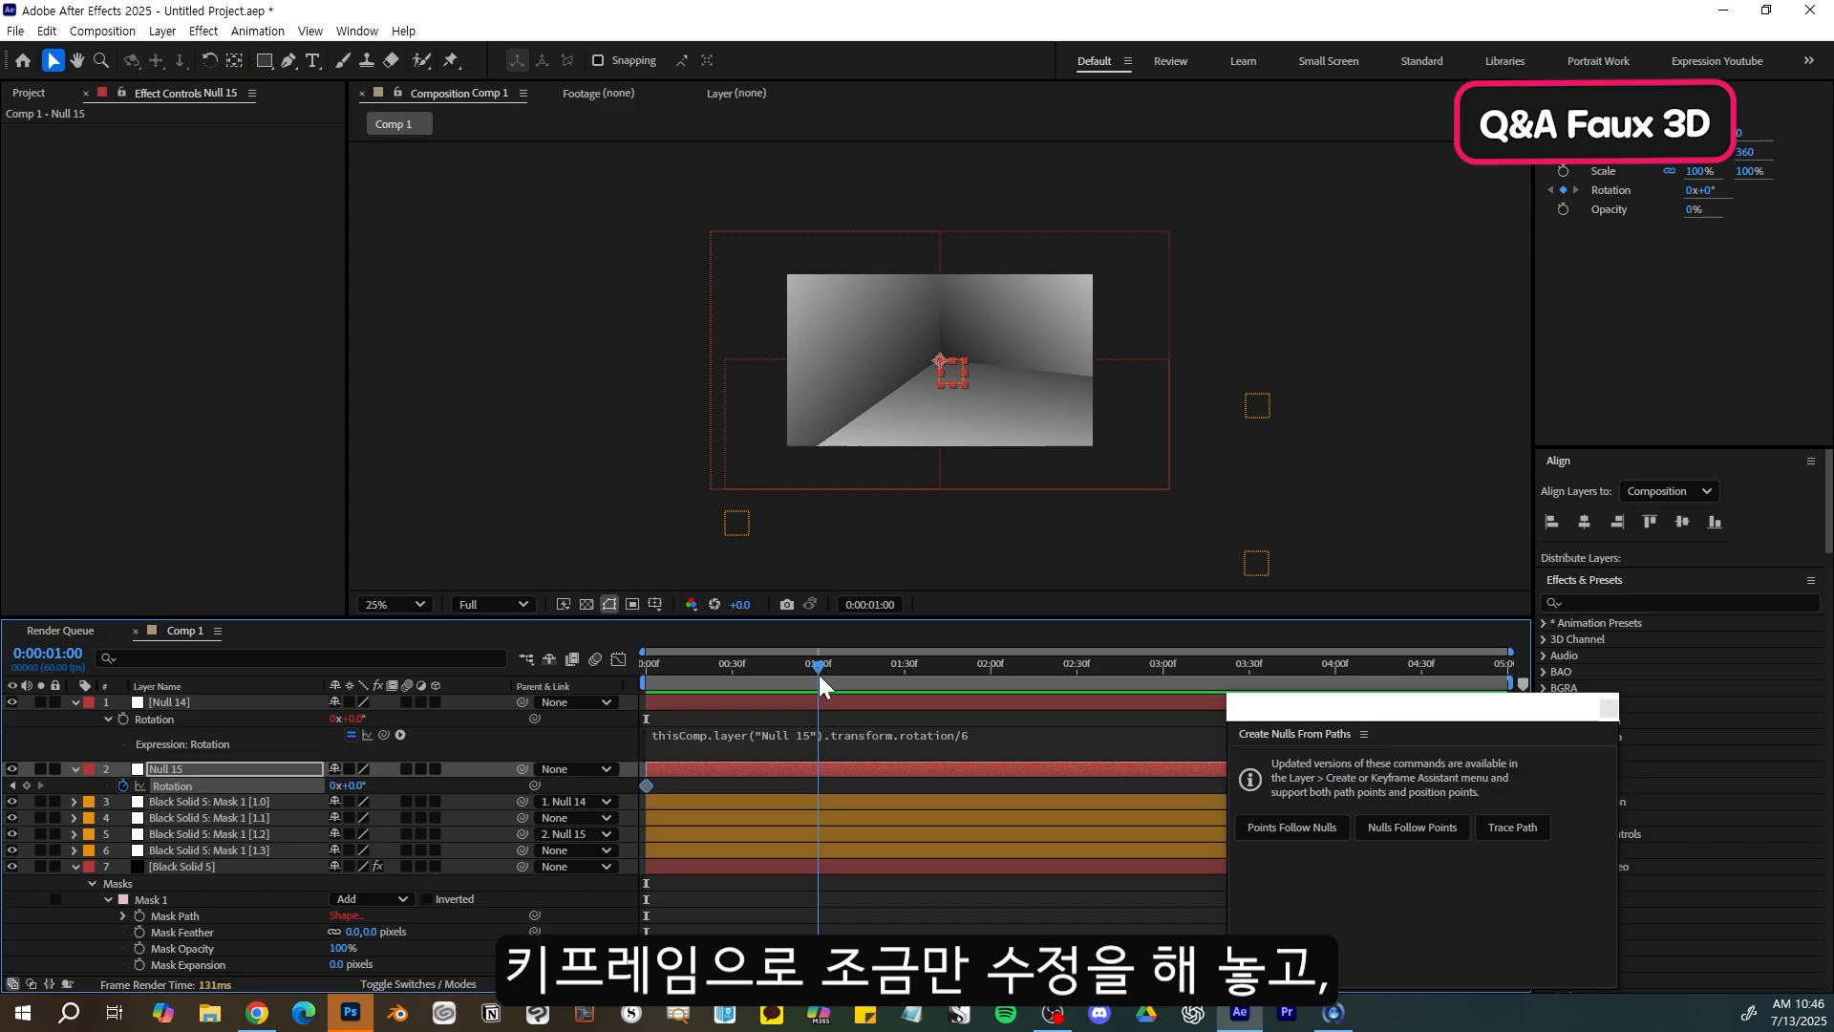
left_click_drag(364, 784, 343, 785)
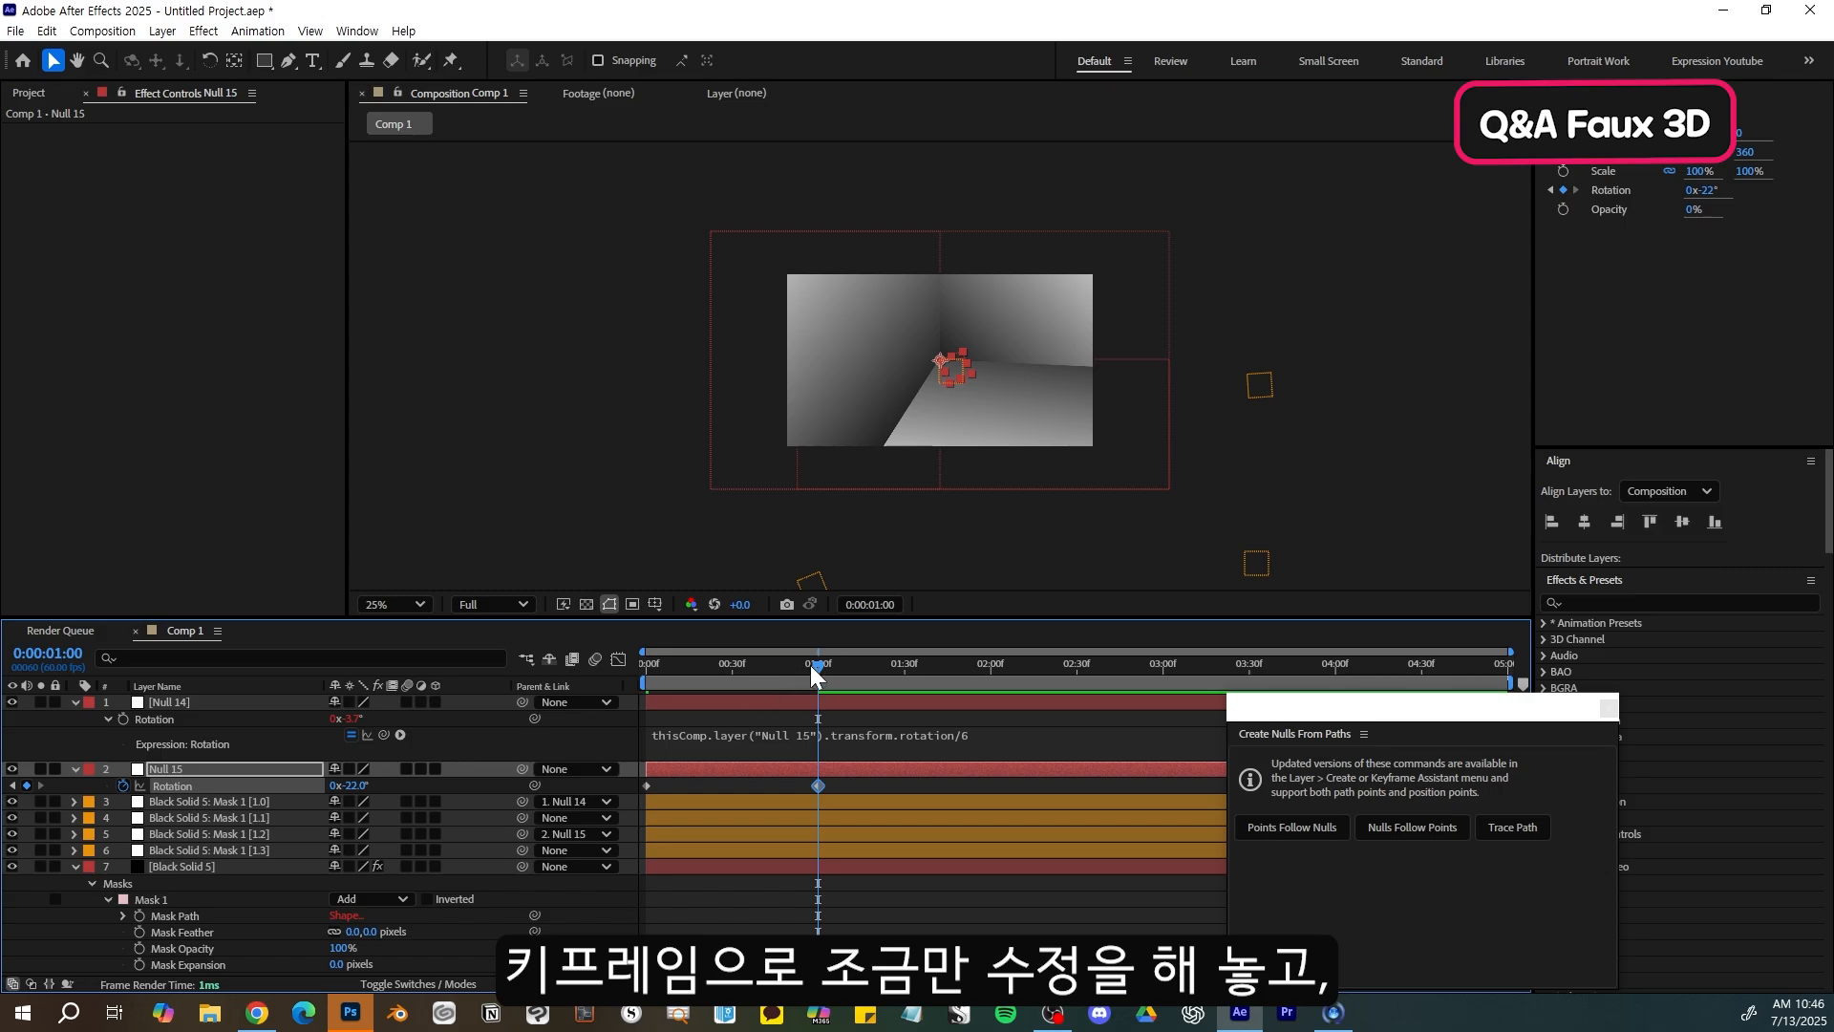
left_click_drag(810, 665, 699, 680)
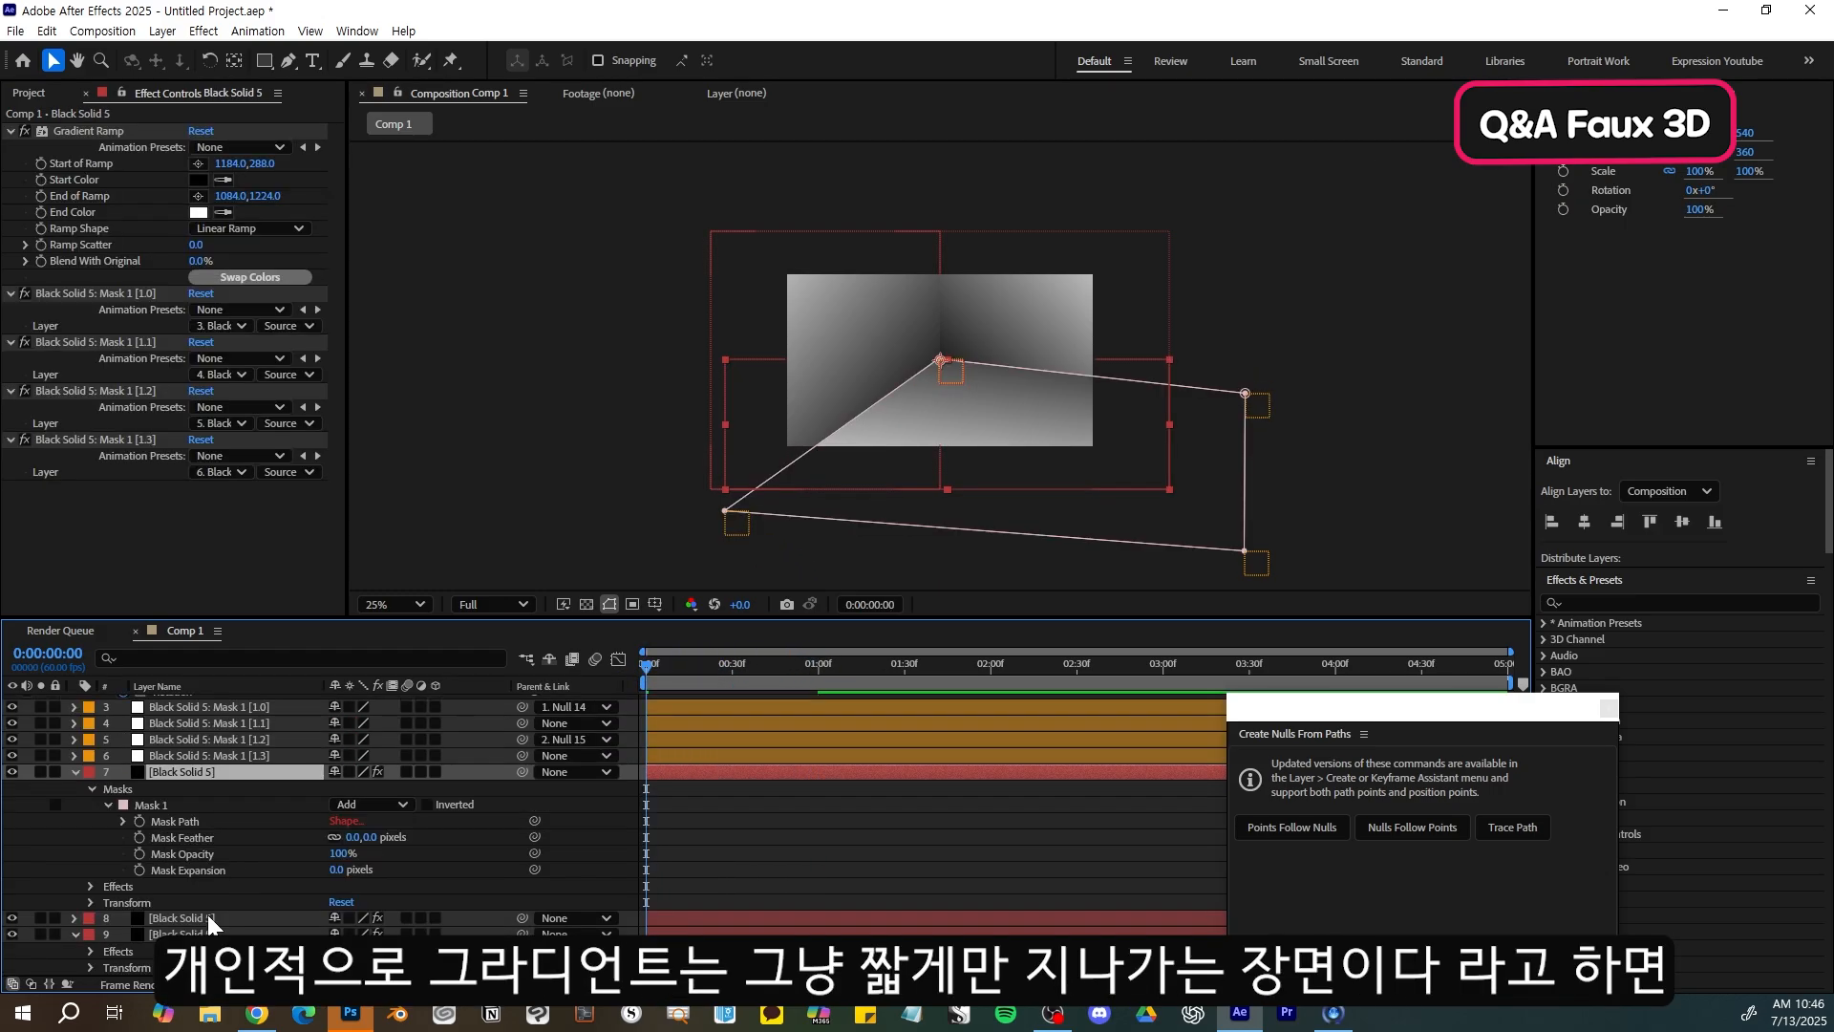
- Keyframe the left wall's End of Ramp at 76,-140 on the first frame and -64,108 at 1 second, moving Start of Ramp to 1140,672
left_click(182, 917)
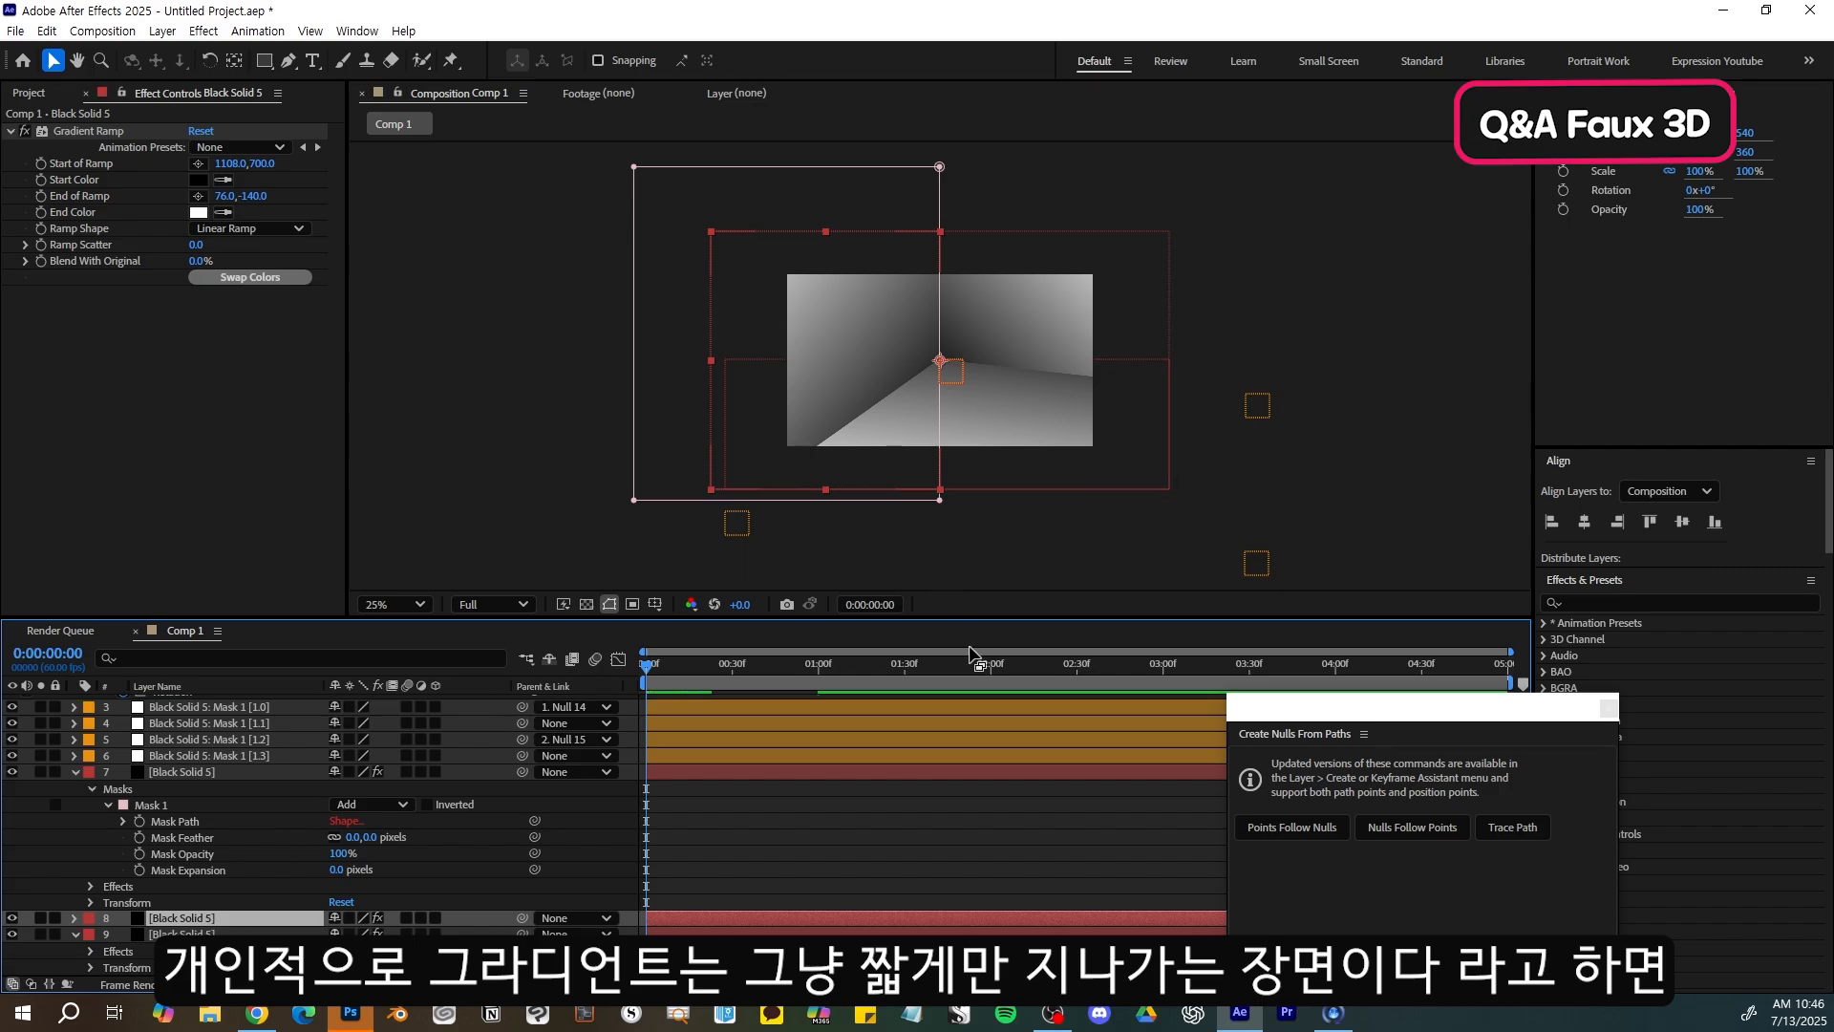
scroll(815, 808, "up", 3)
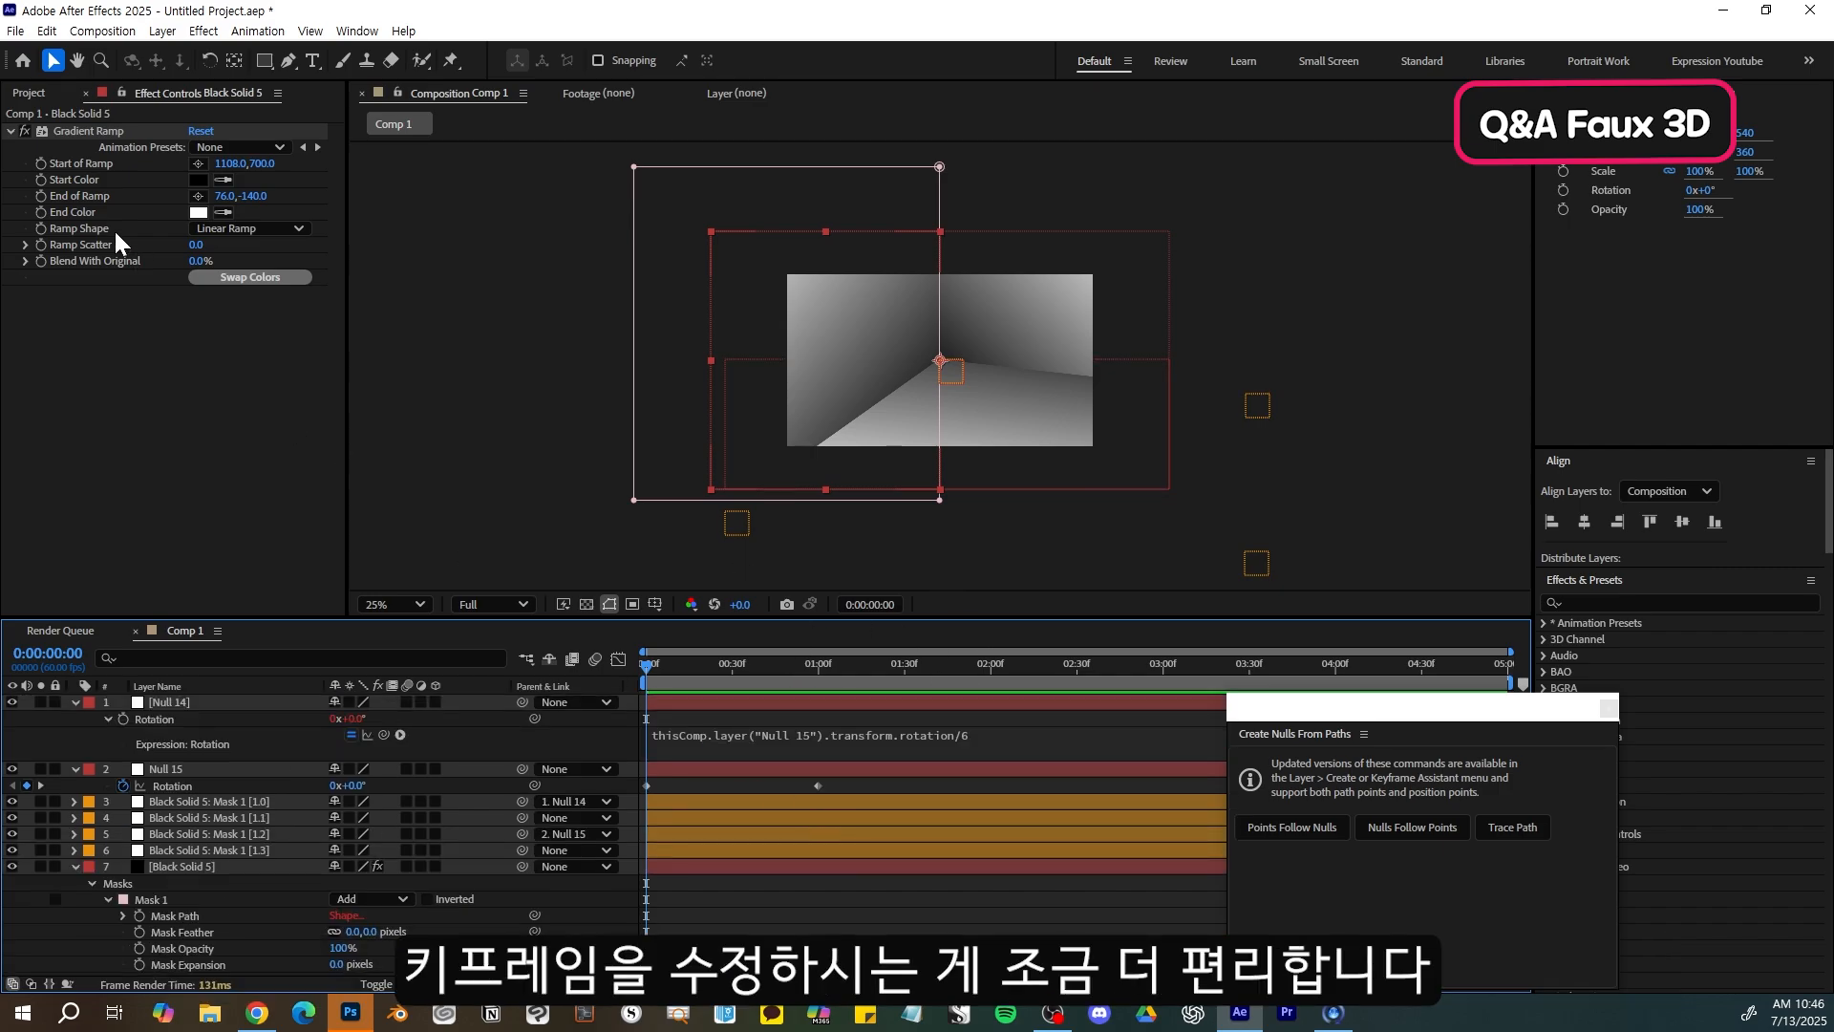
left_click(38, 197)
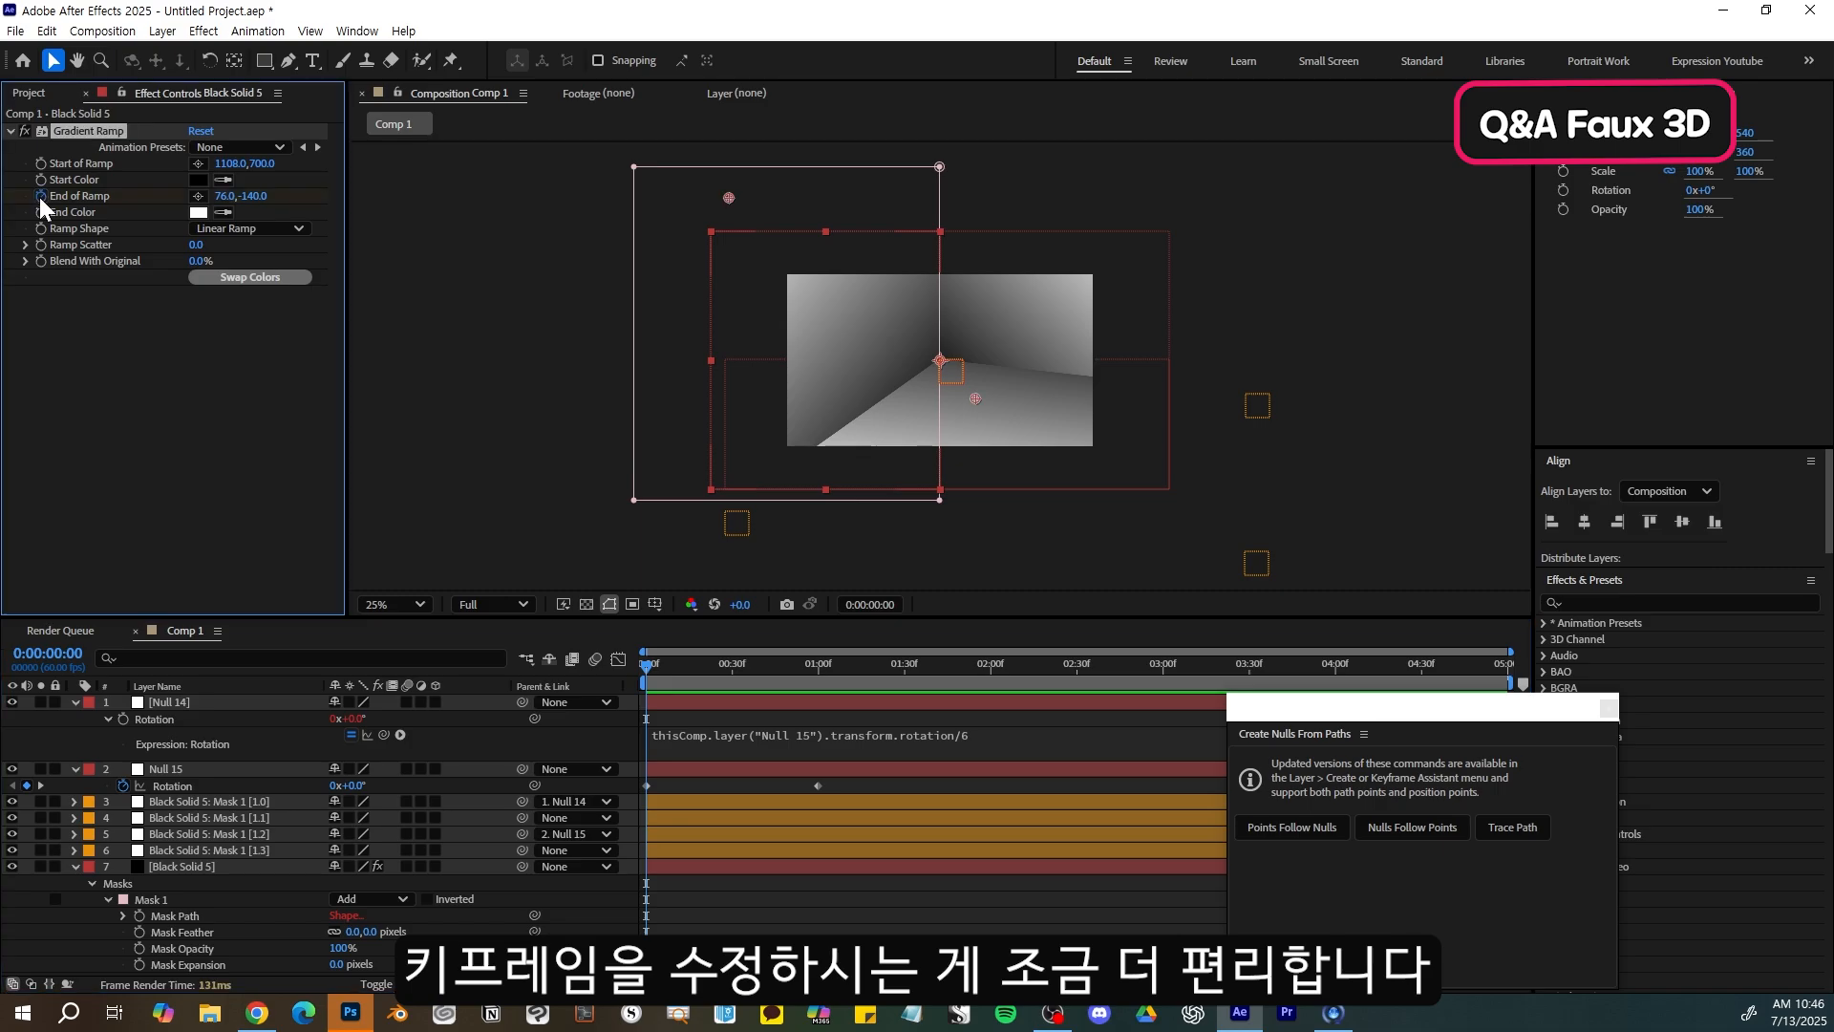
left_click_drag(699, 226, 693, 250)
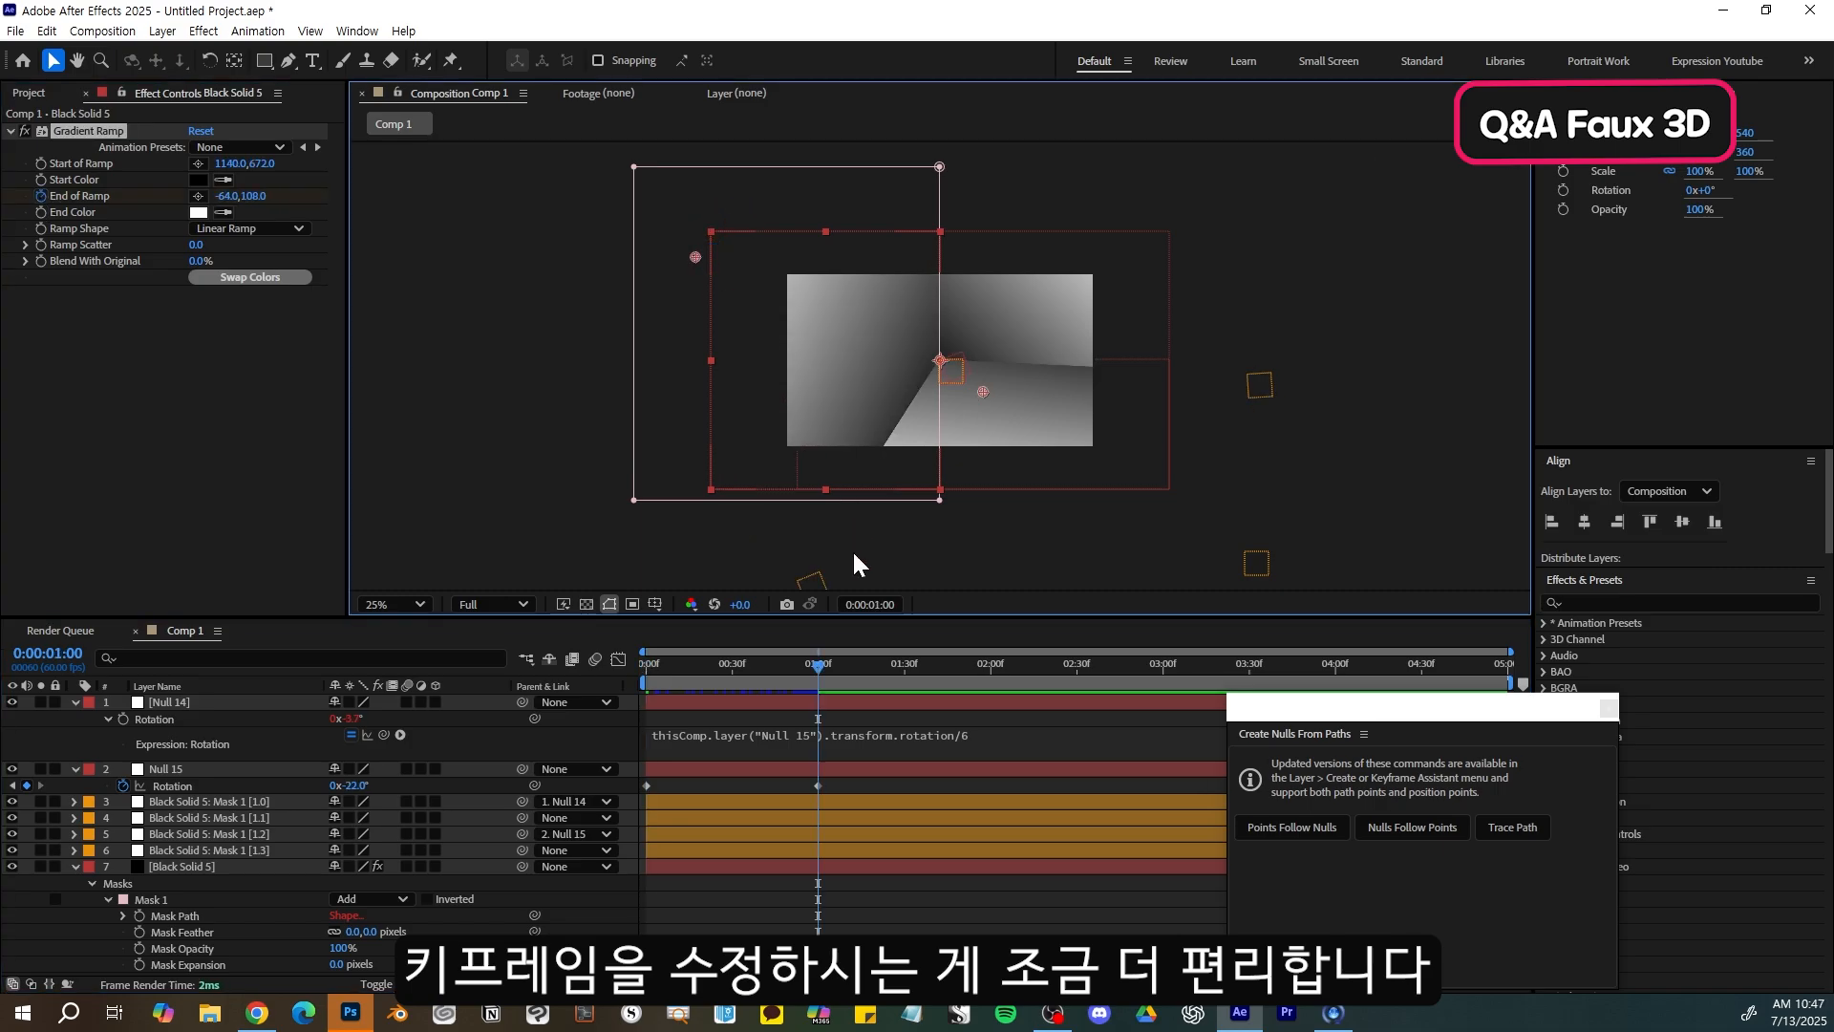
left_click_drag(828, 681, 650, 688)
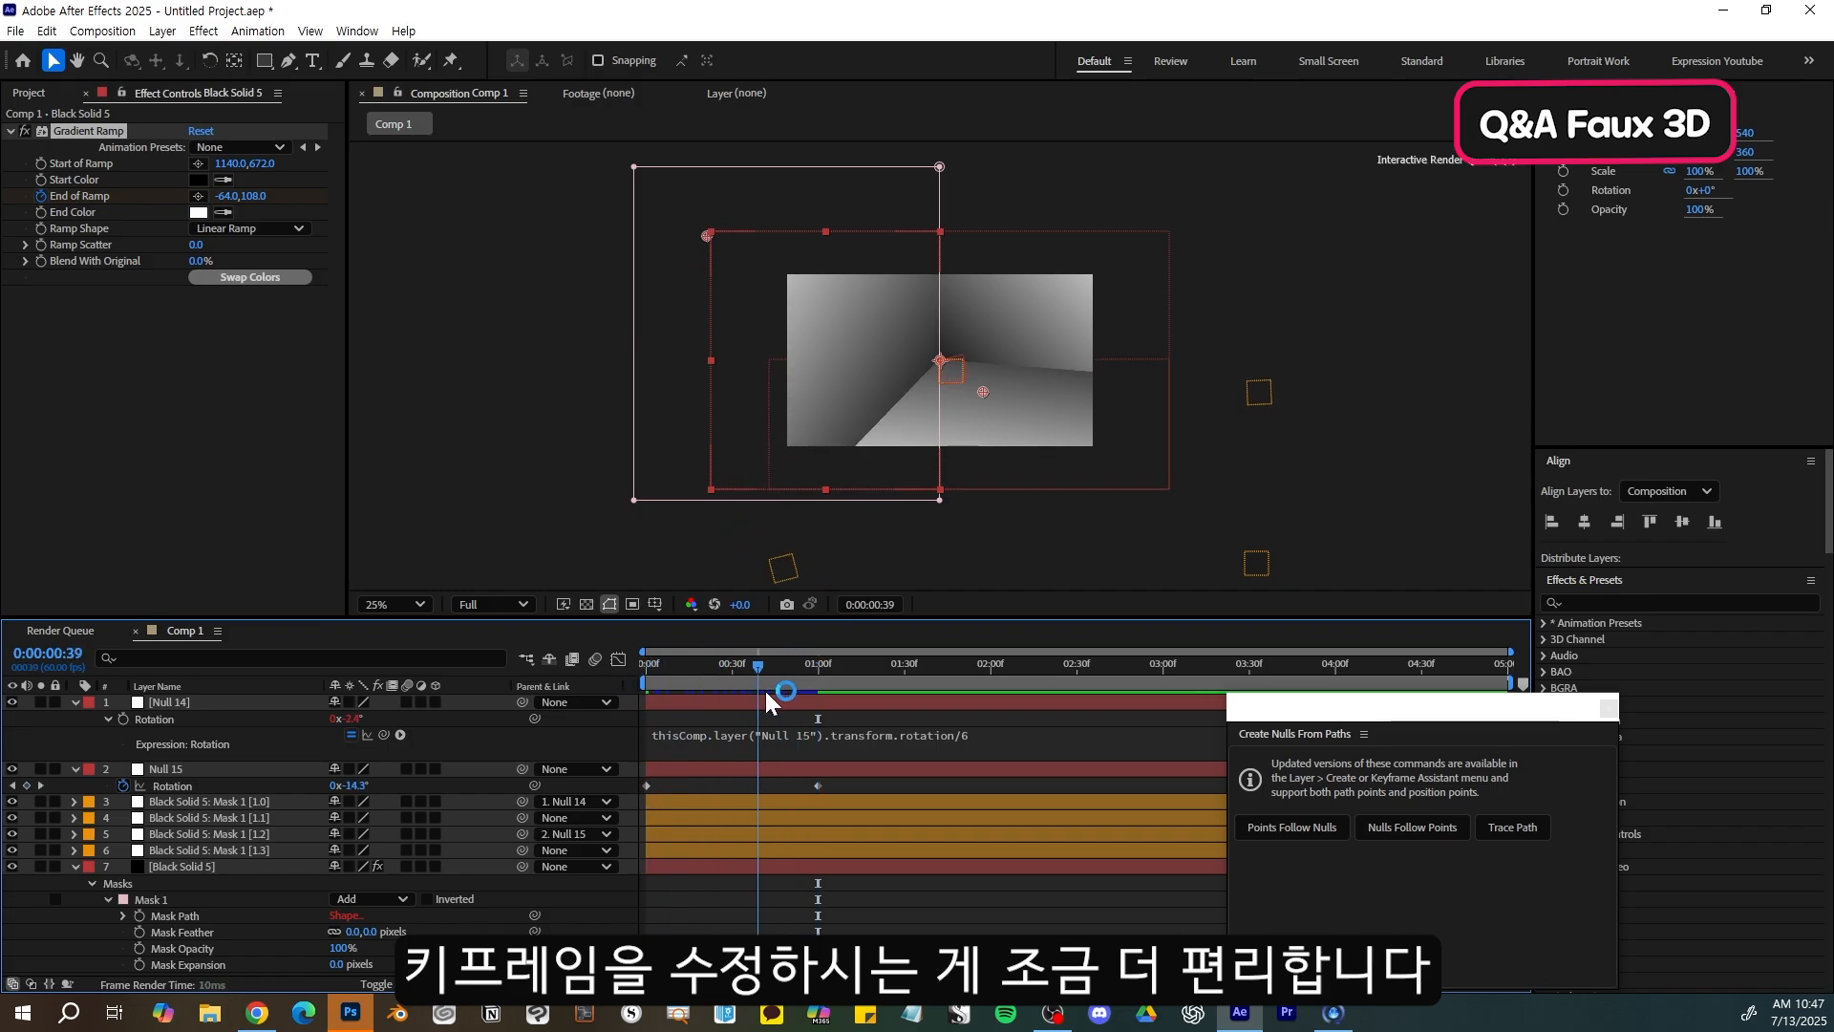
- Keyframe the floor solid's Start of Ramp on the first frame, and move its End of Ramp to 1216,1252 at 1 second
left_click(181, 864)
left_click(85, 132)
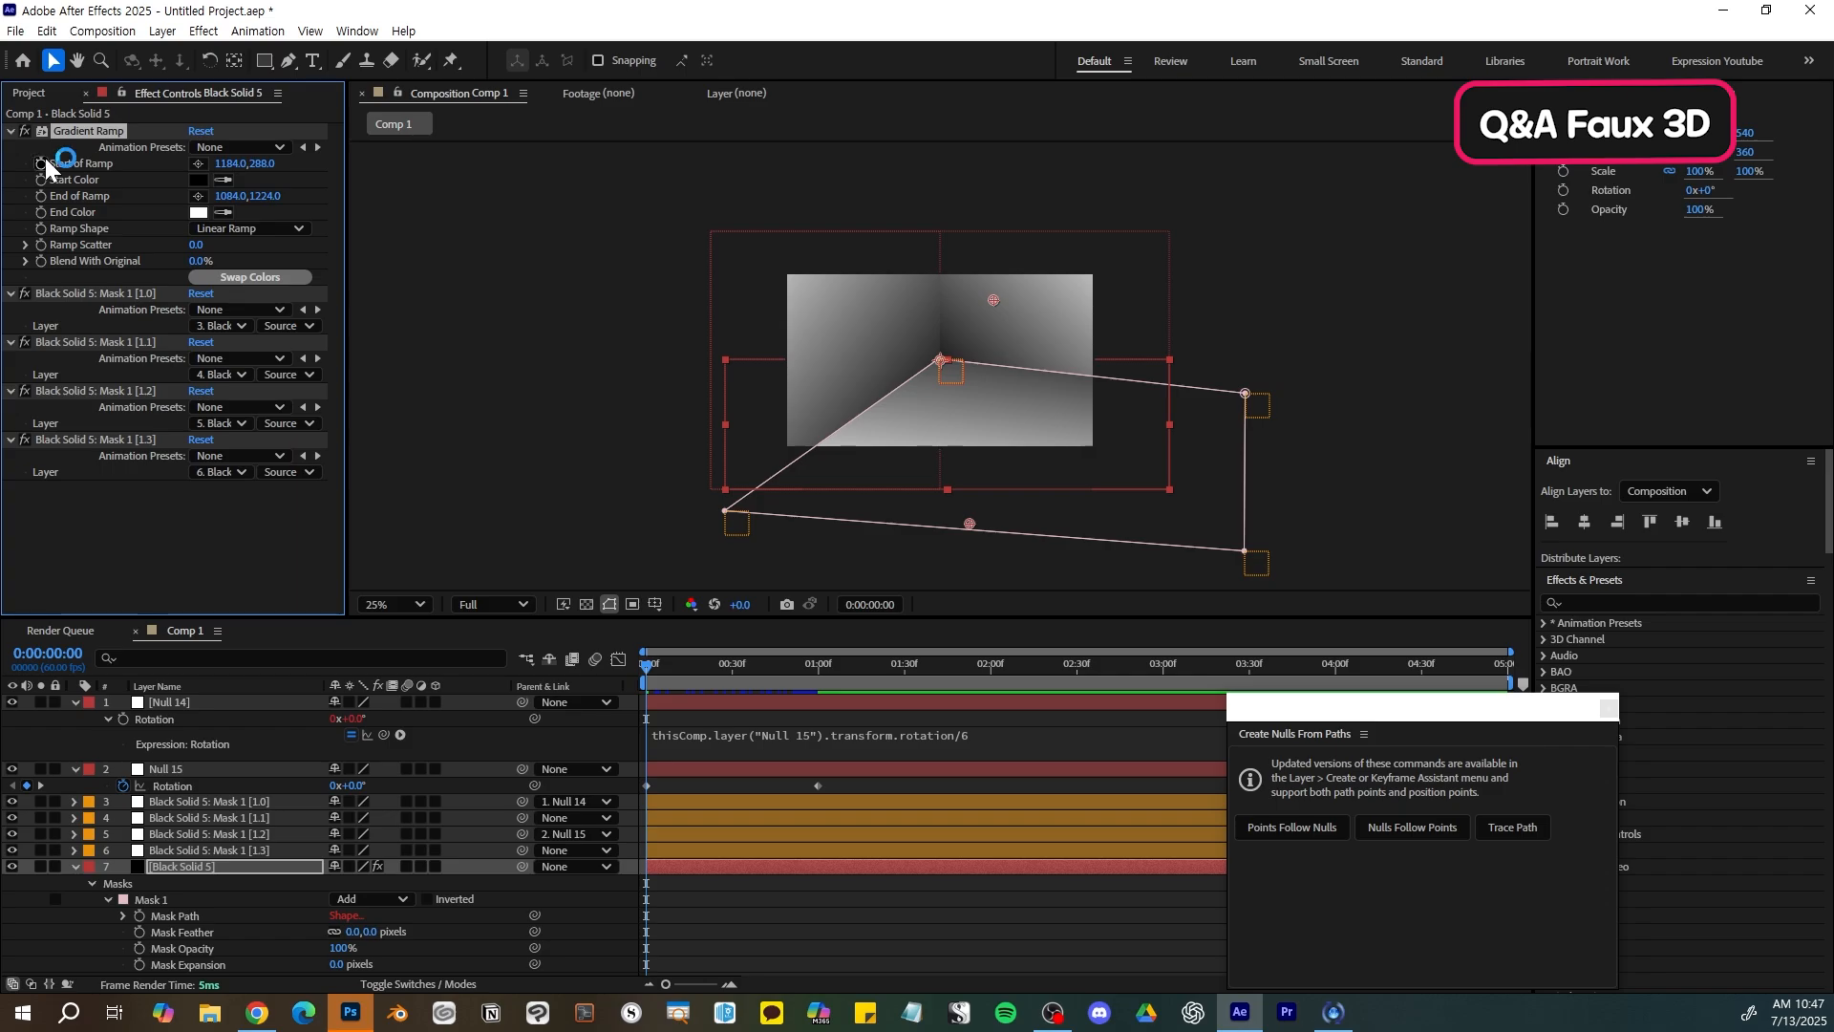
left_click(819, 660)
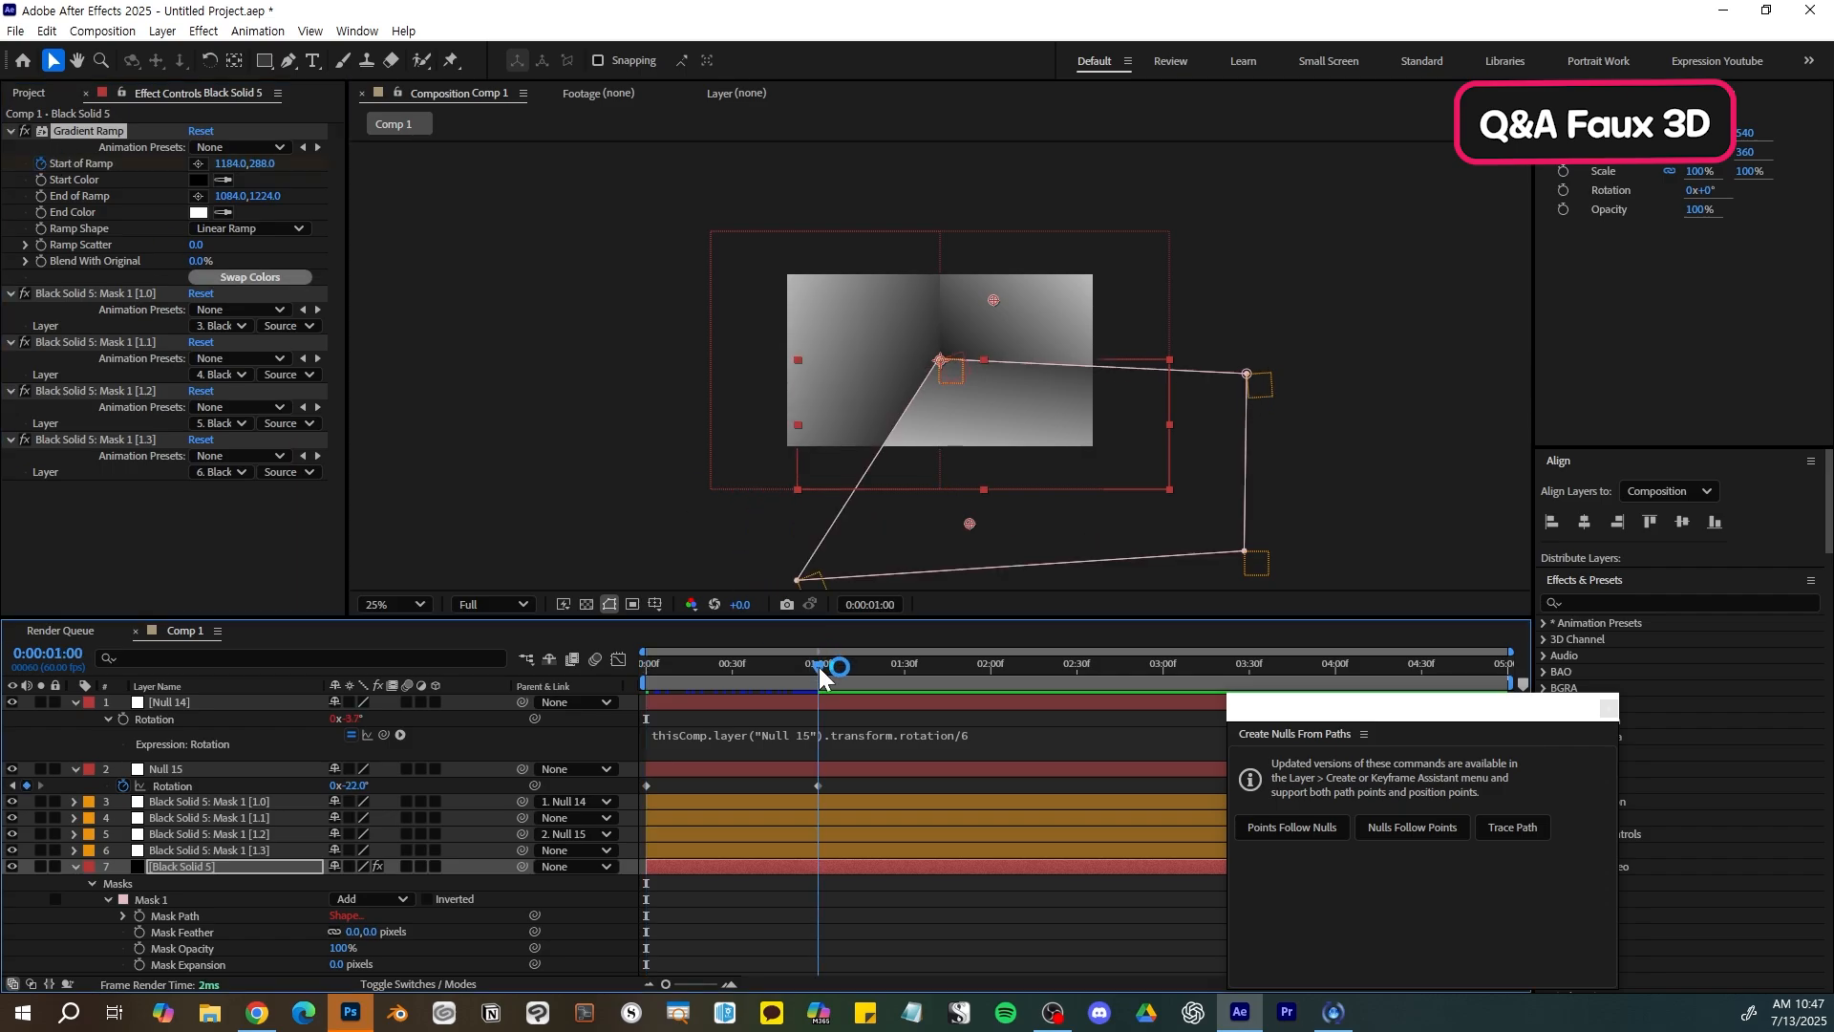
left_click_drag(969, 524, 1003, 537)
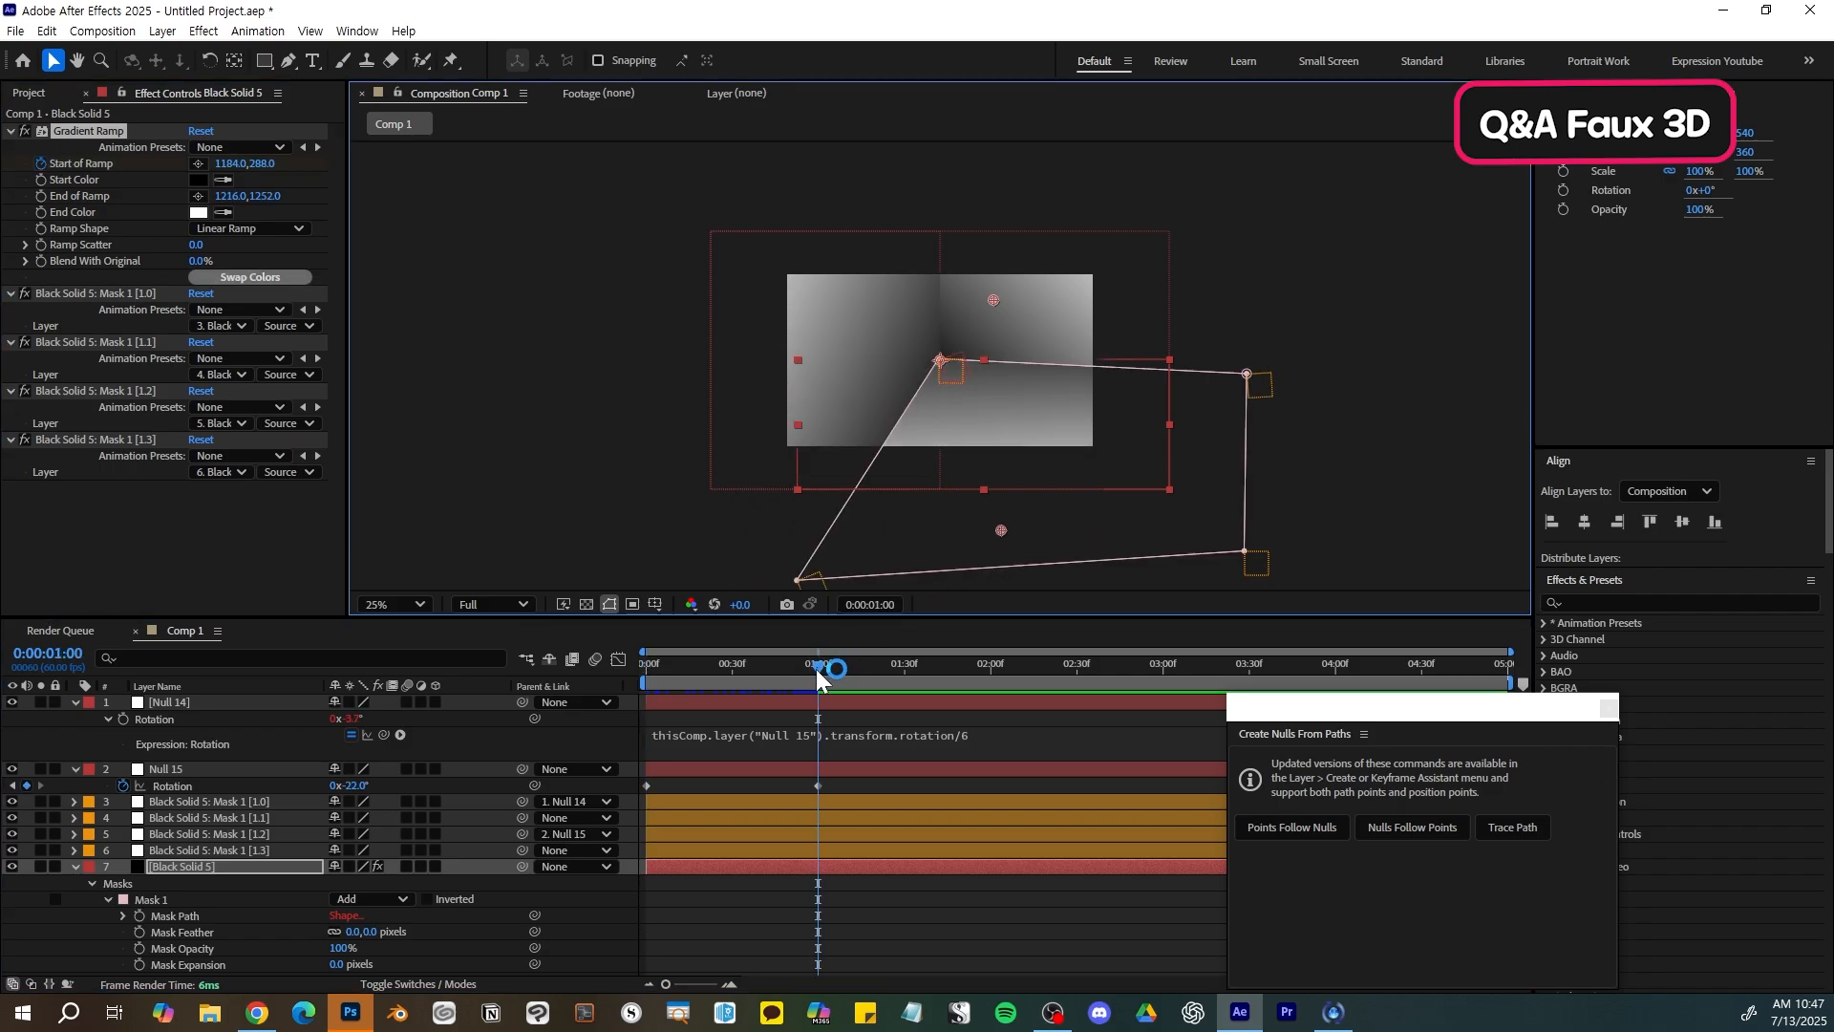
left_click(848, 743)
left_click_drag(819, 666, 730, 689)
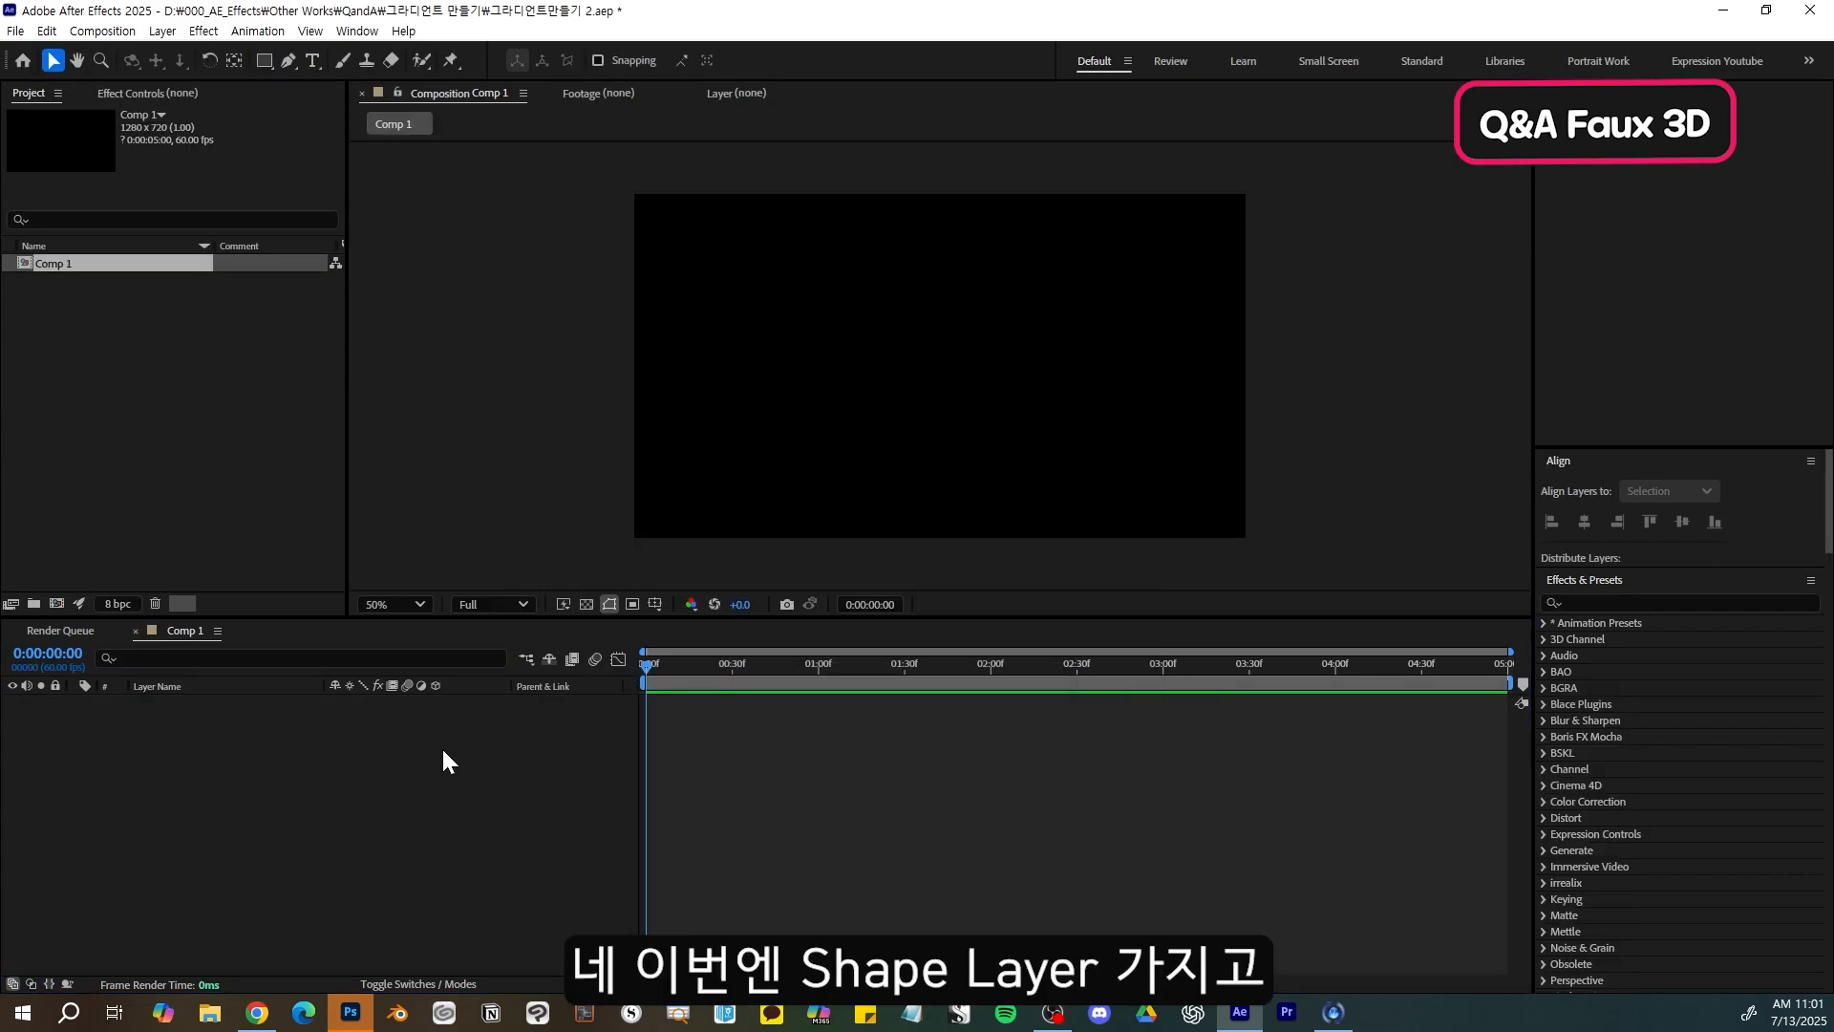
- Create an empty shape layer and add a rectangle path sized 338 by 338 to its contents
right_click(406, 733)
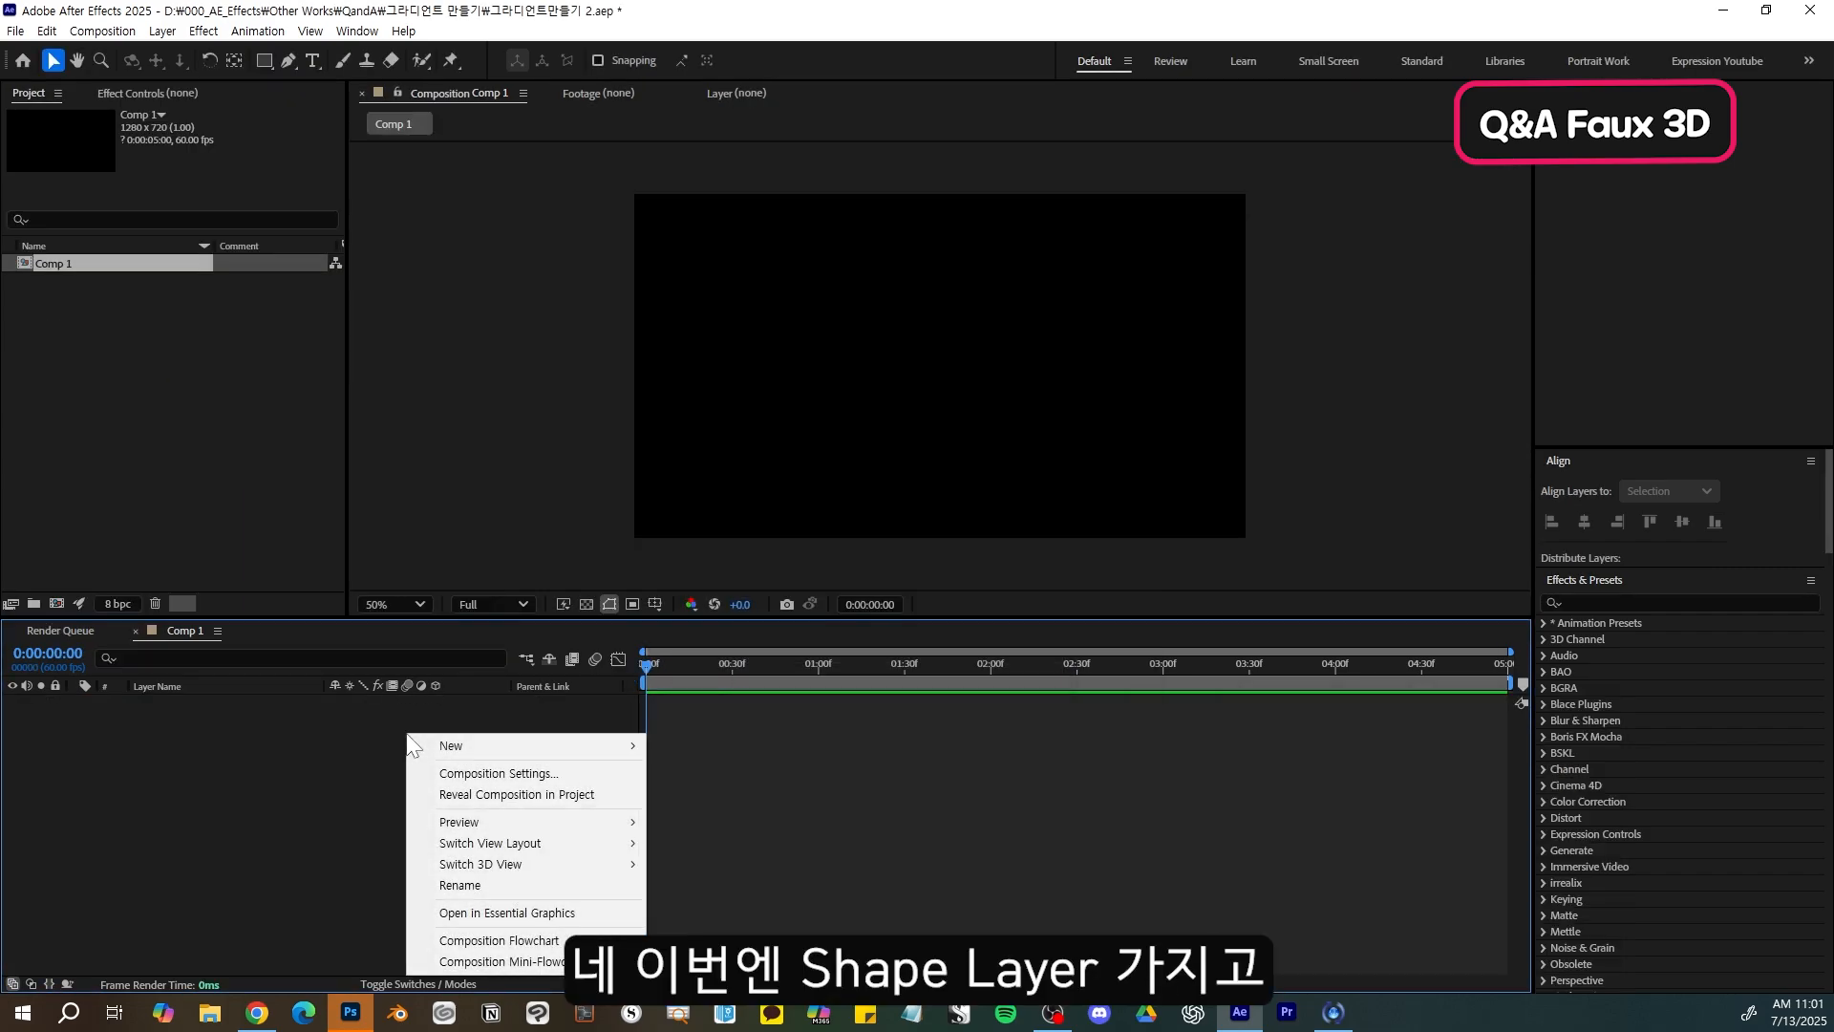
mouse_move(427, 745)
left_click(782, 875)
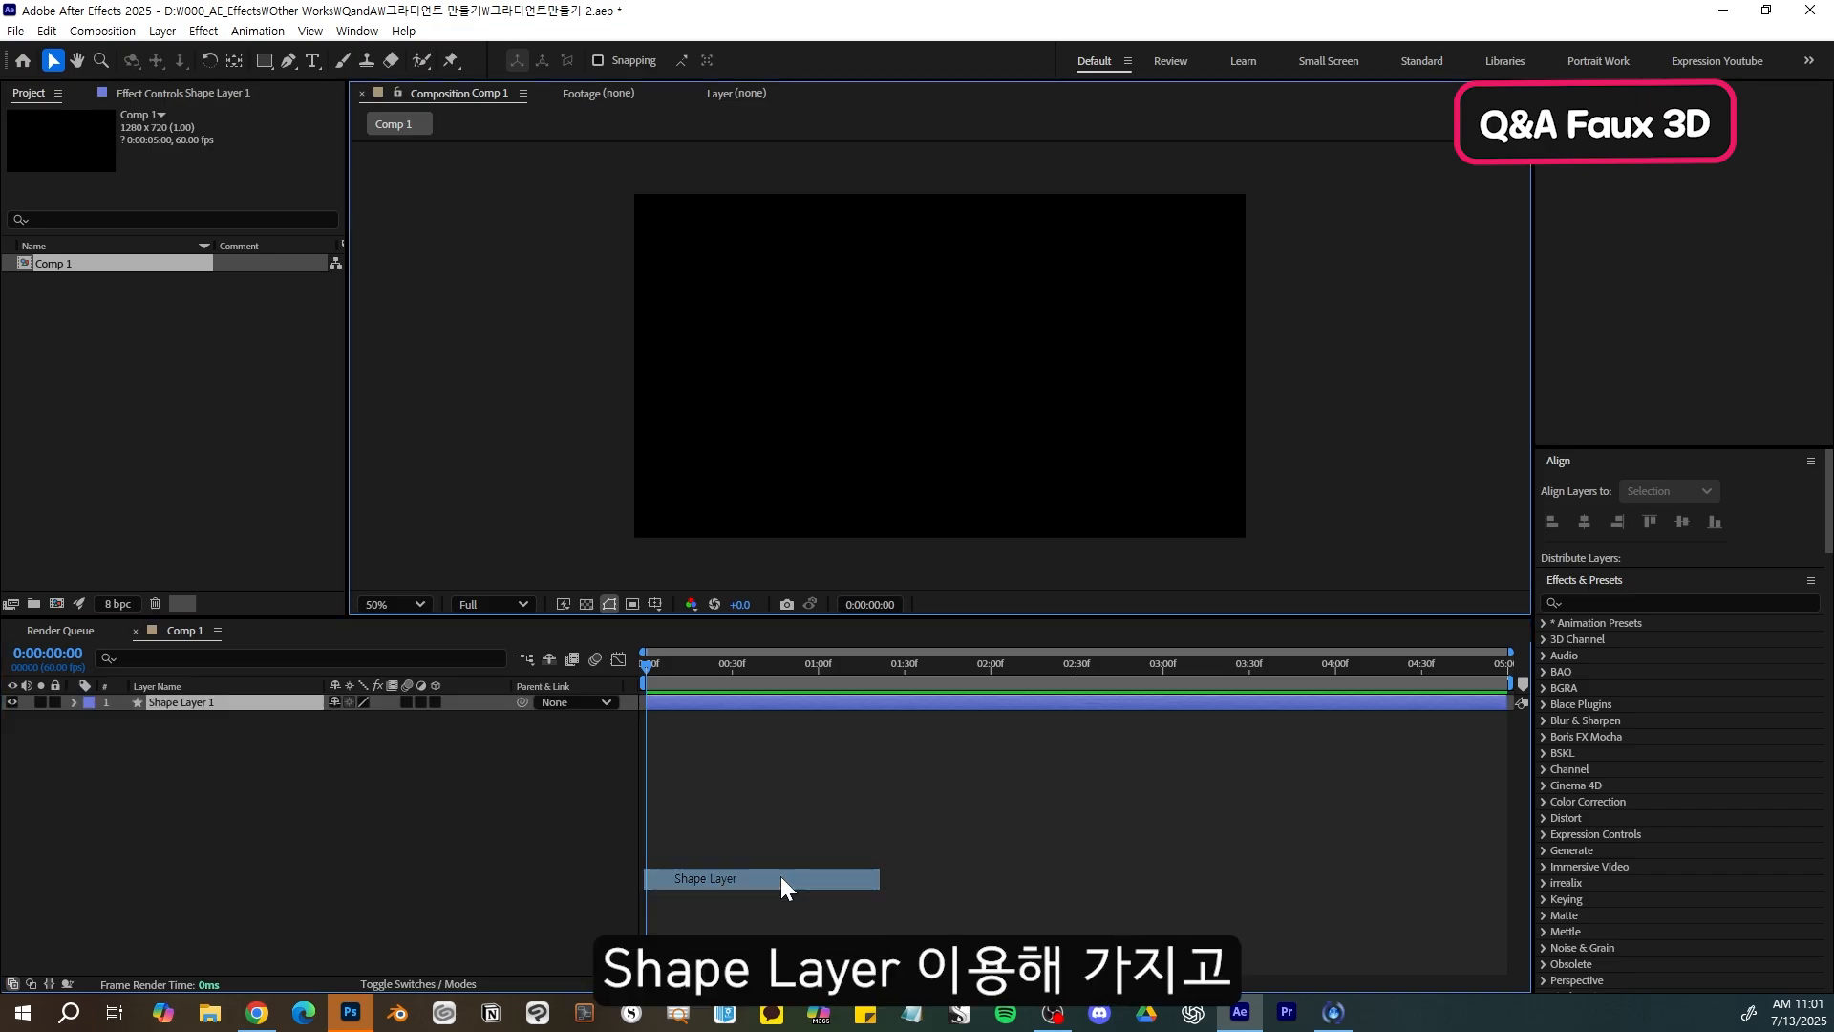
left_click(72, 703)
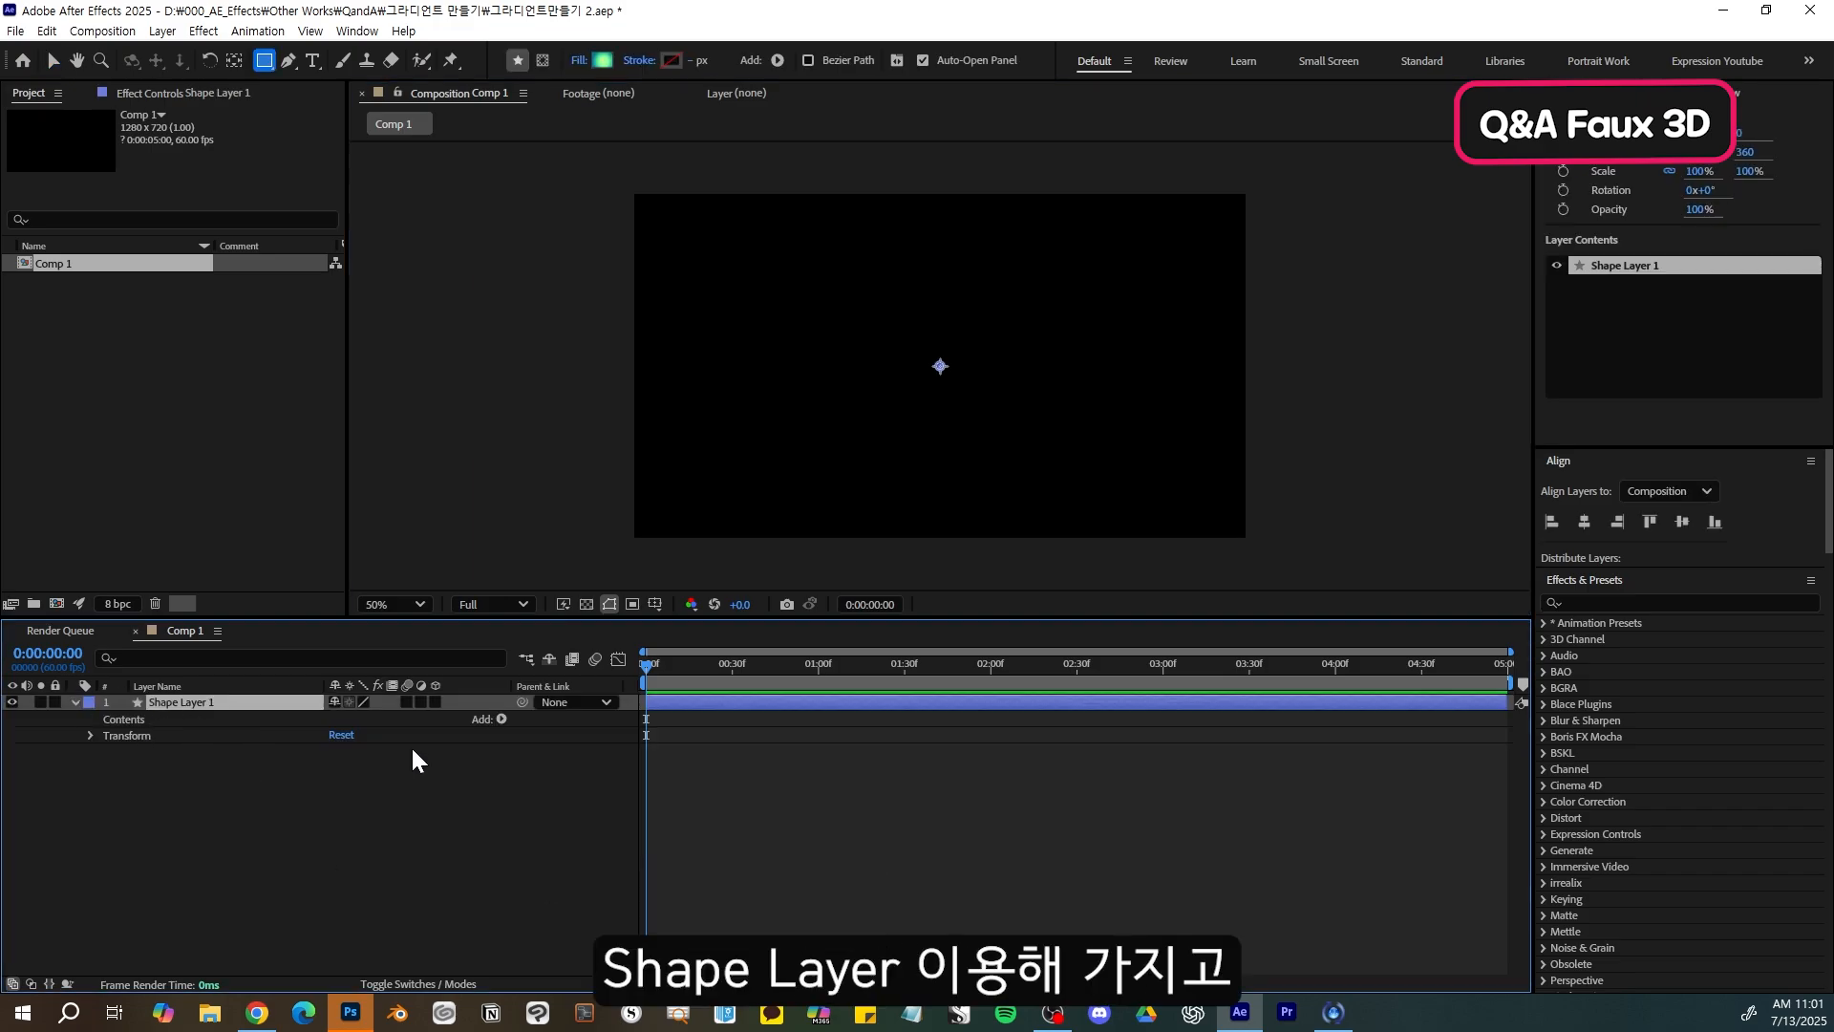
left_click(501, 718)
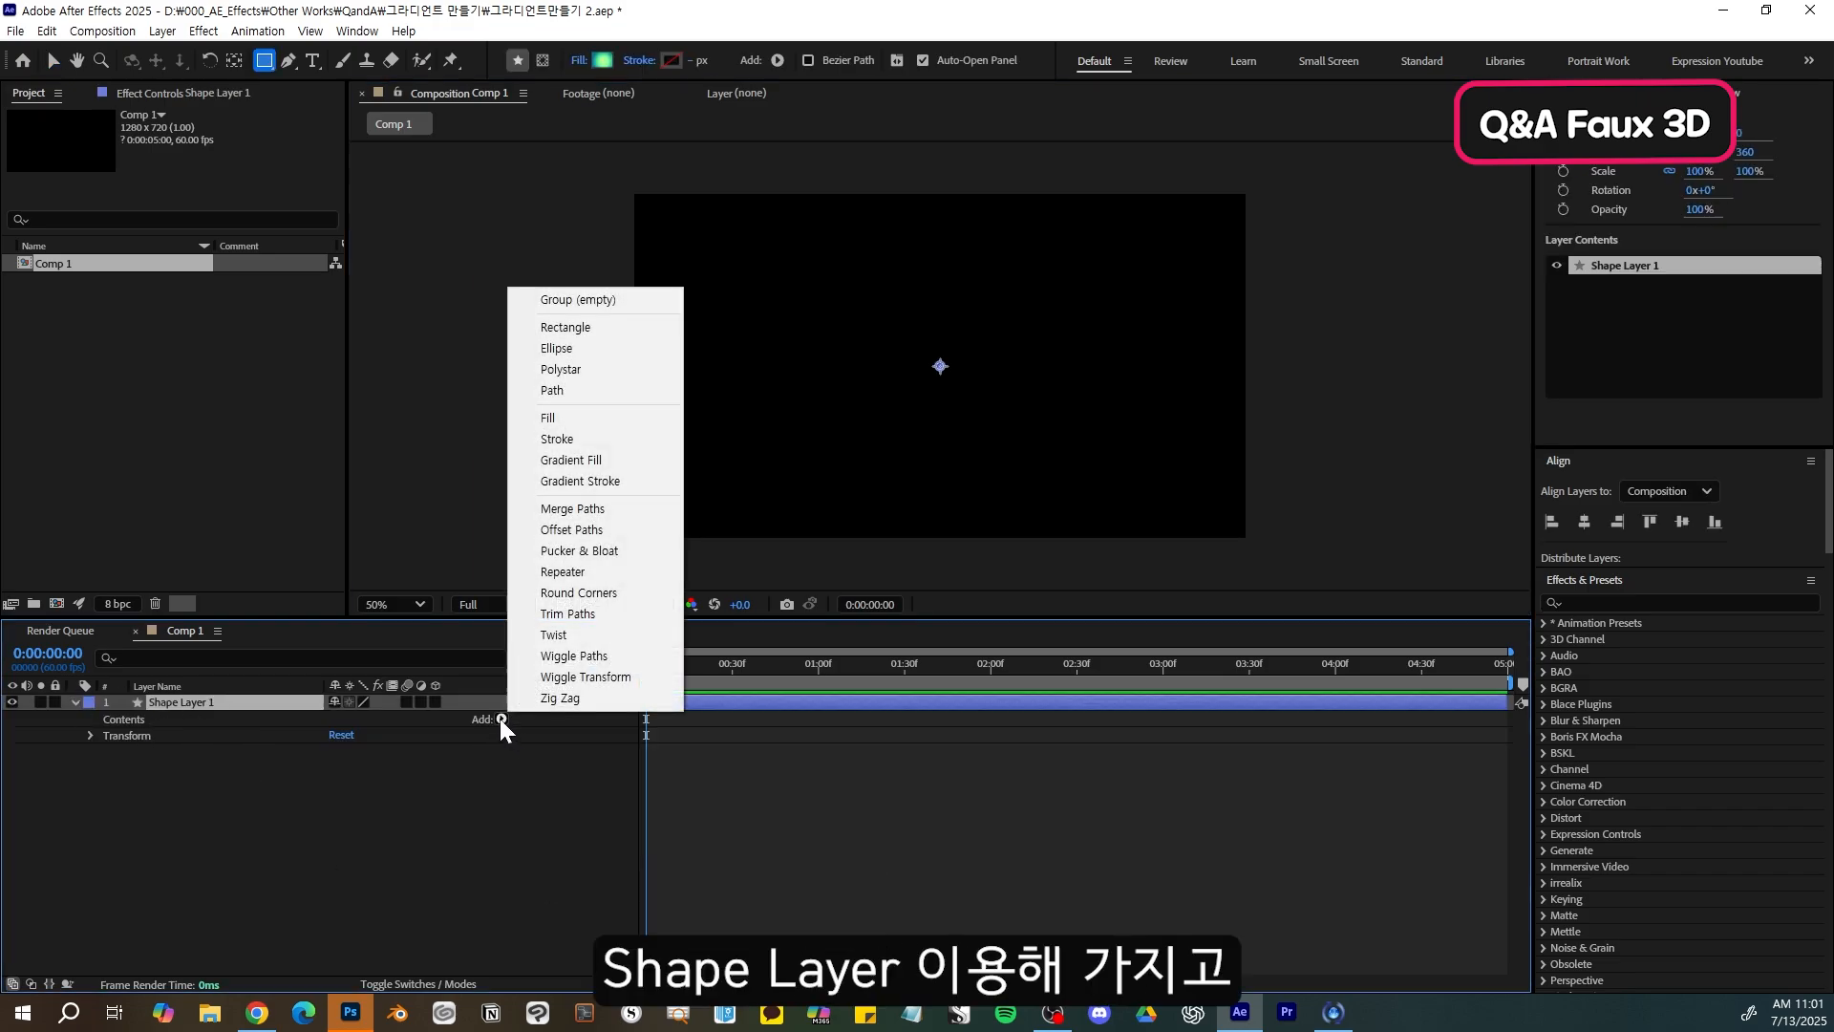
left_click(570, 332)
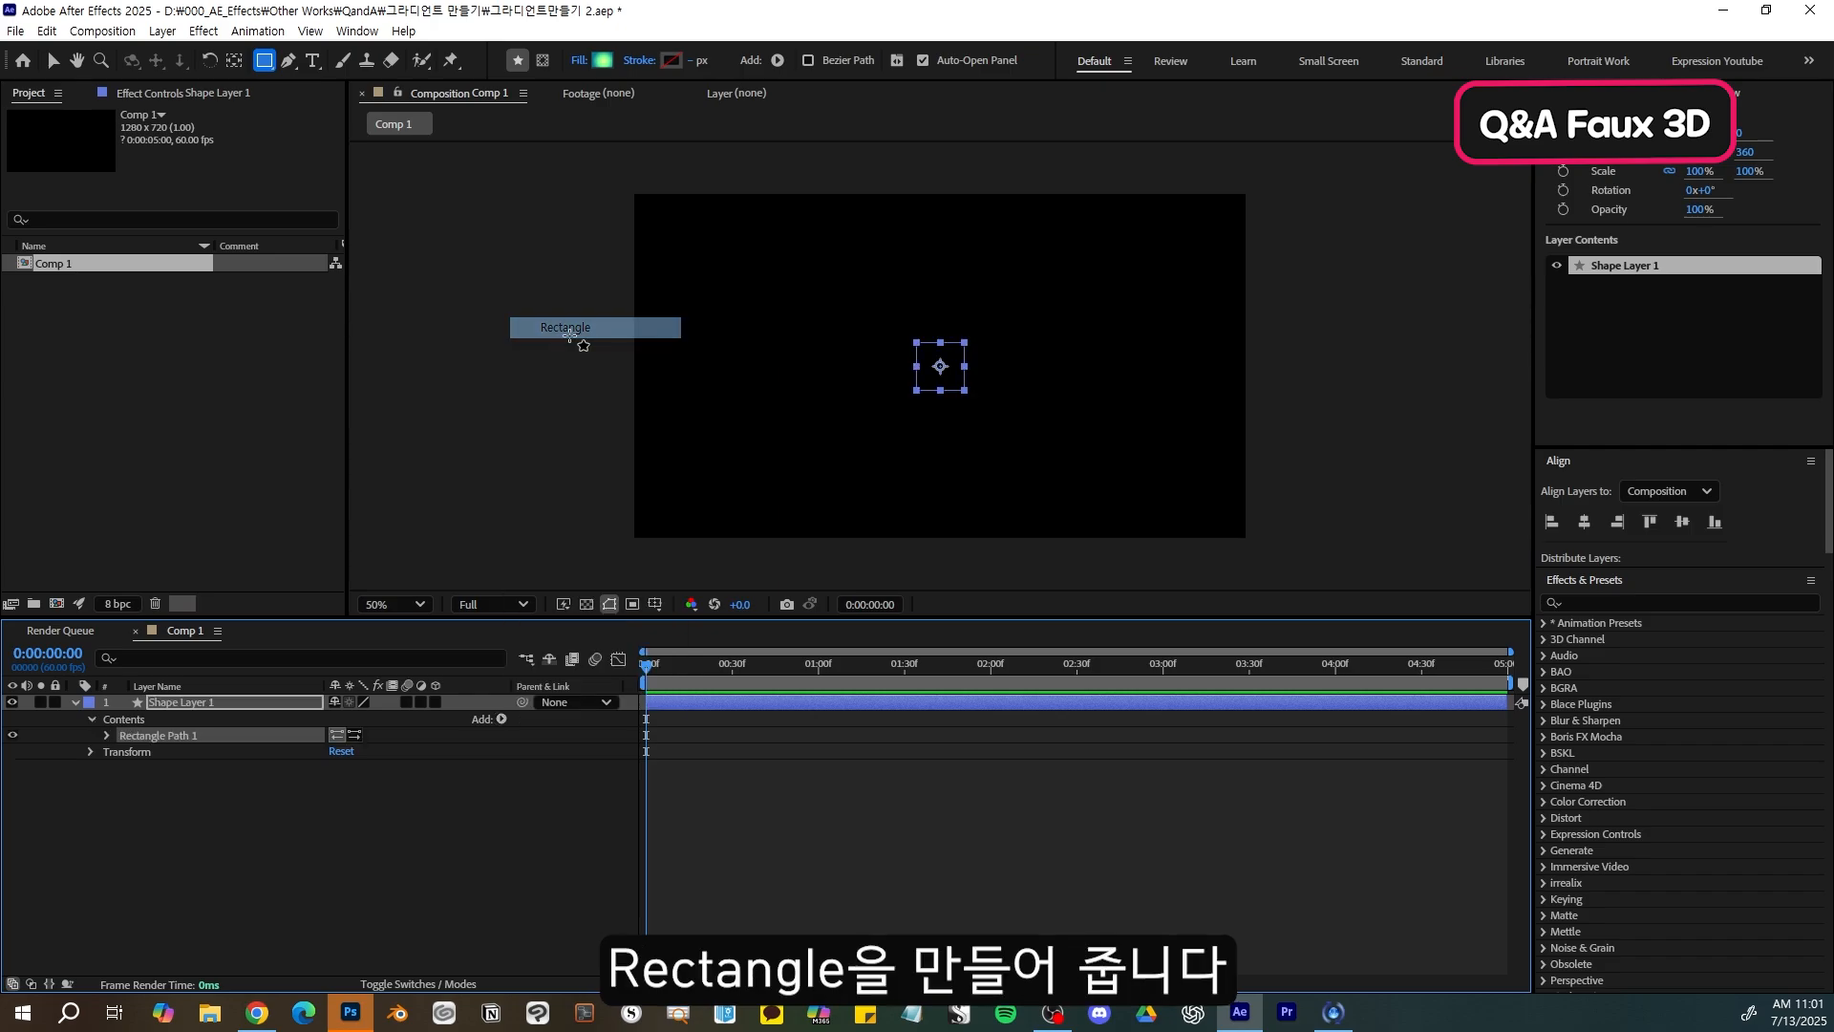
left_click(105, 735)
left_click_drag(357, 752, 583, 752)
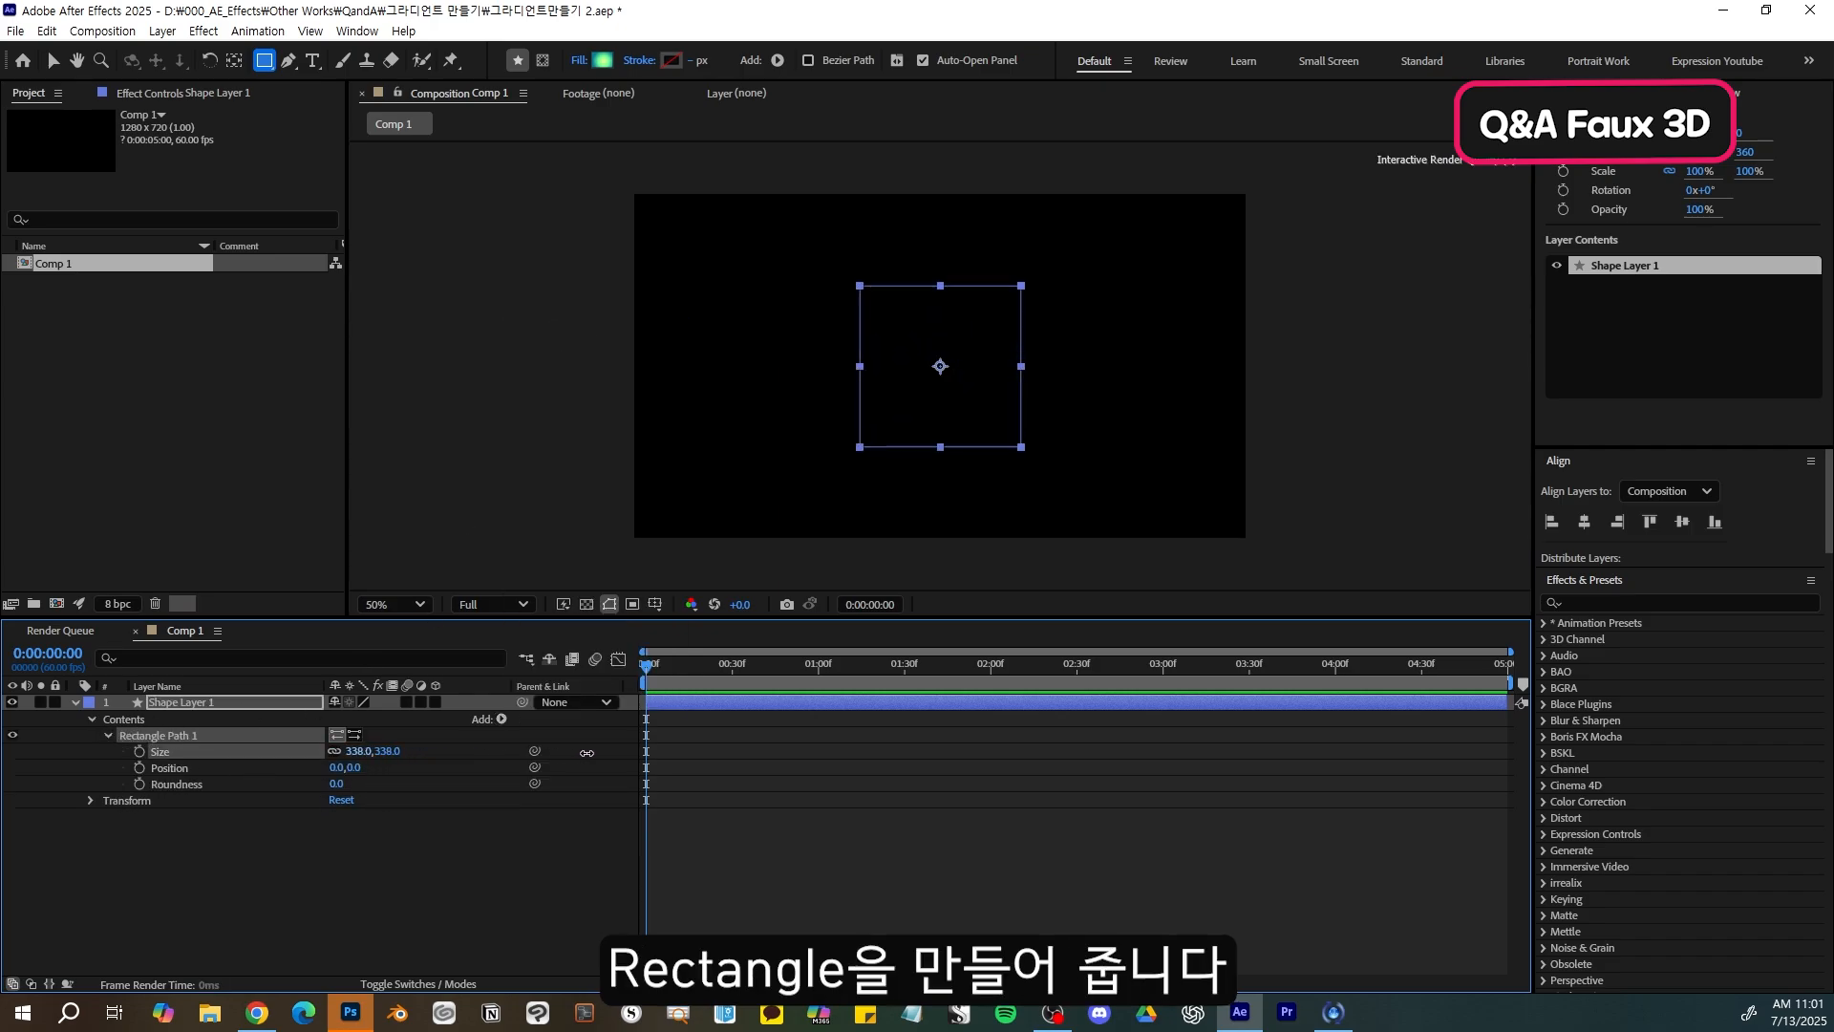
- Add a Fill to the shape layer and group it with the rectangle path
left_click(500, 719)
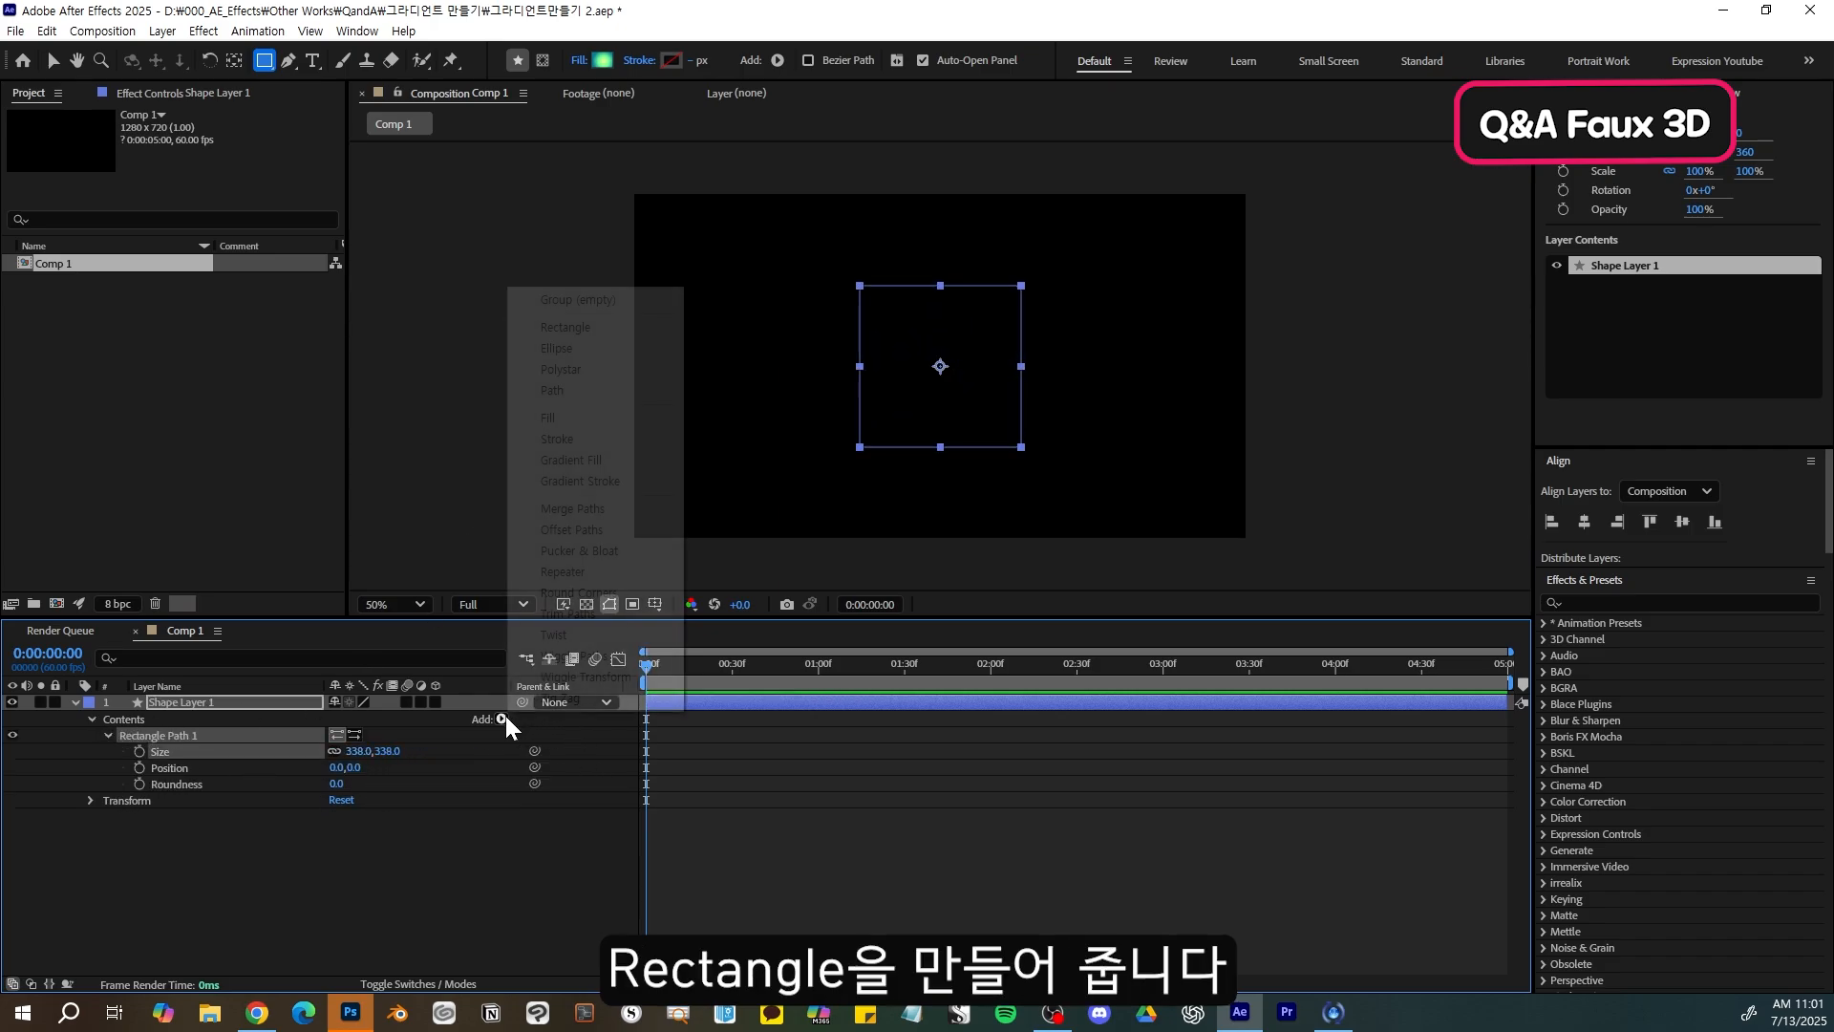
left_click(565, 420)
left_click(172, 738)
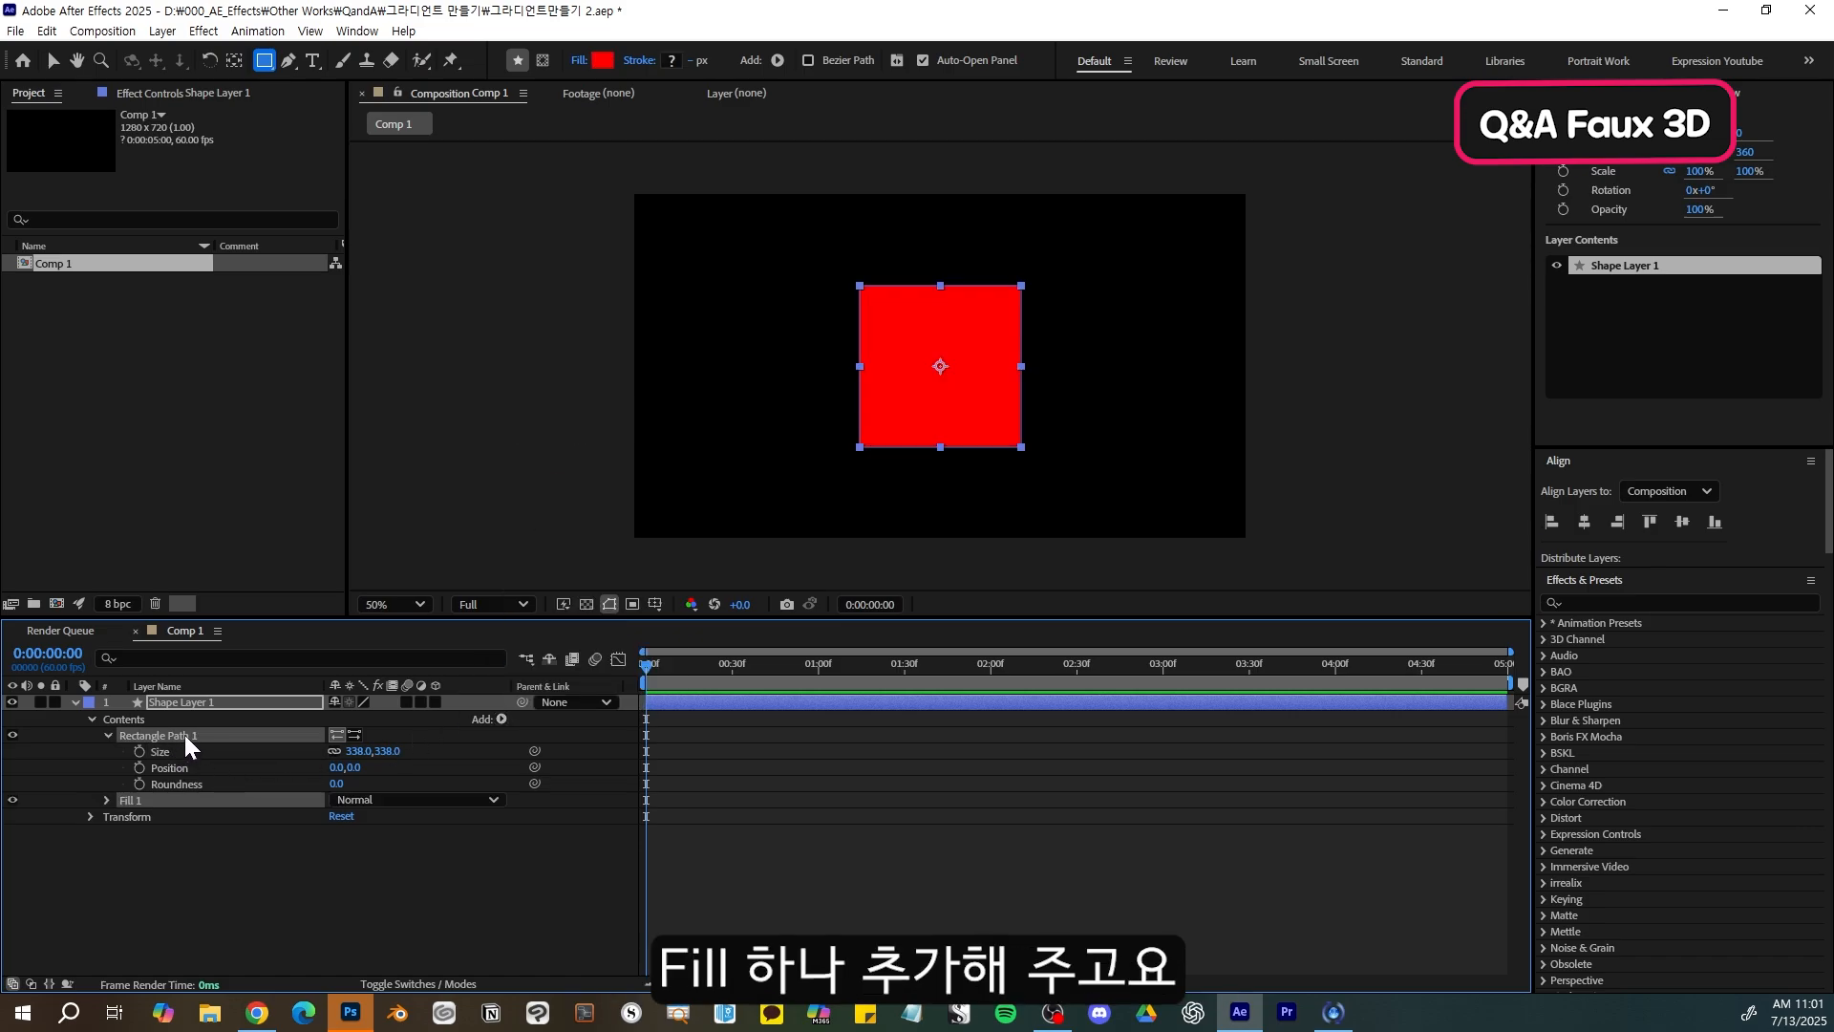
right_click(186, 735)
left_click(220, 823)
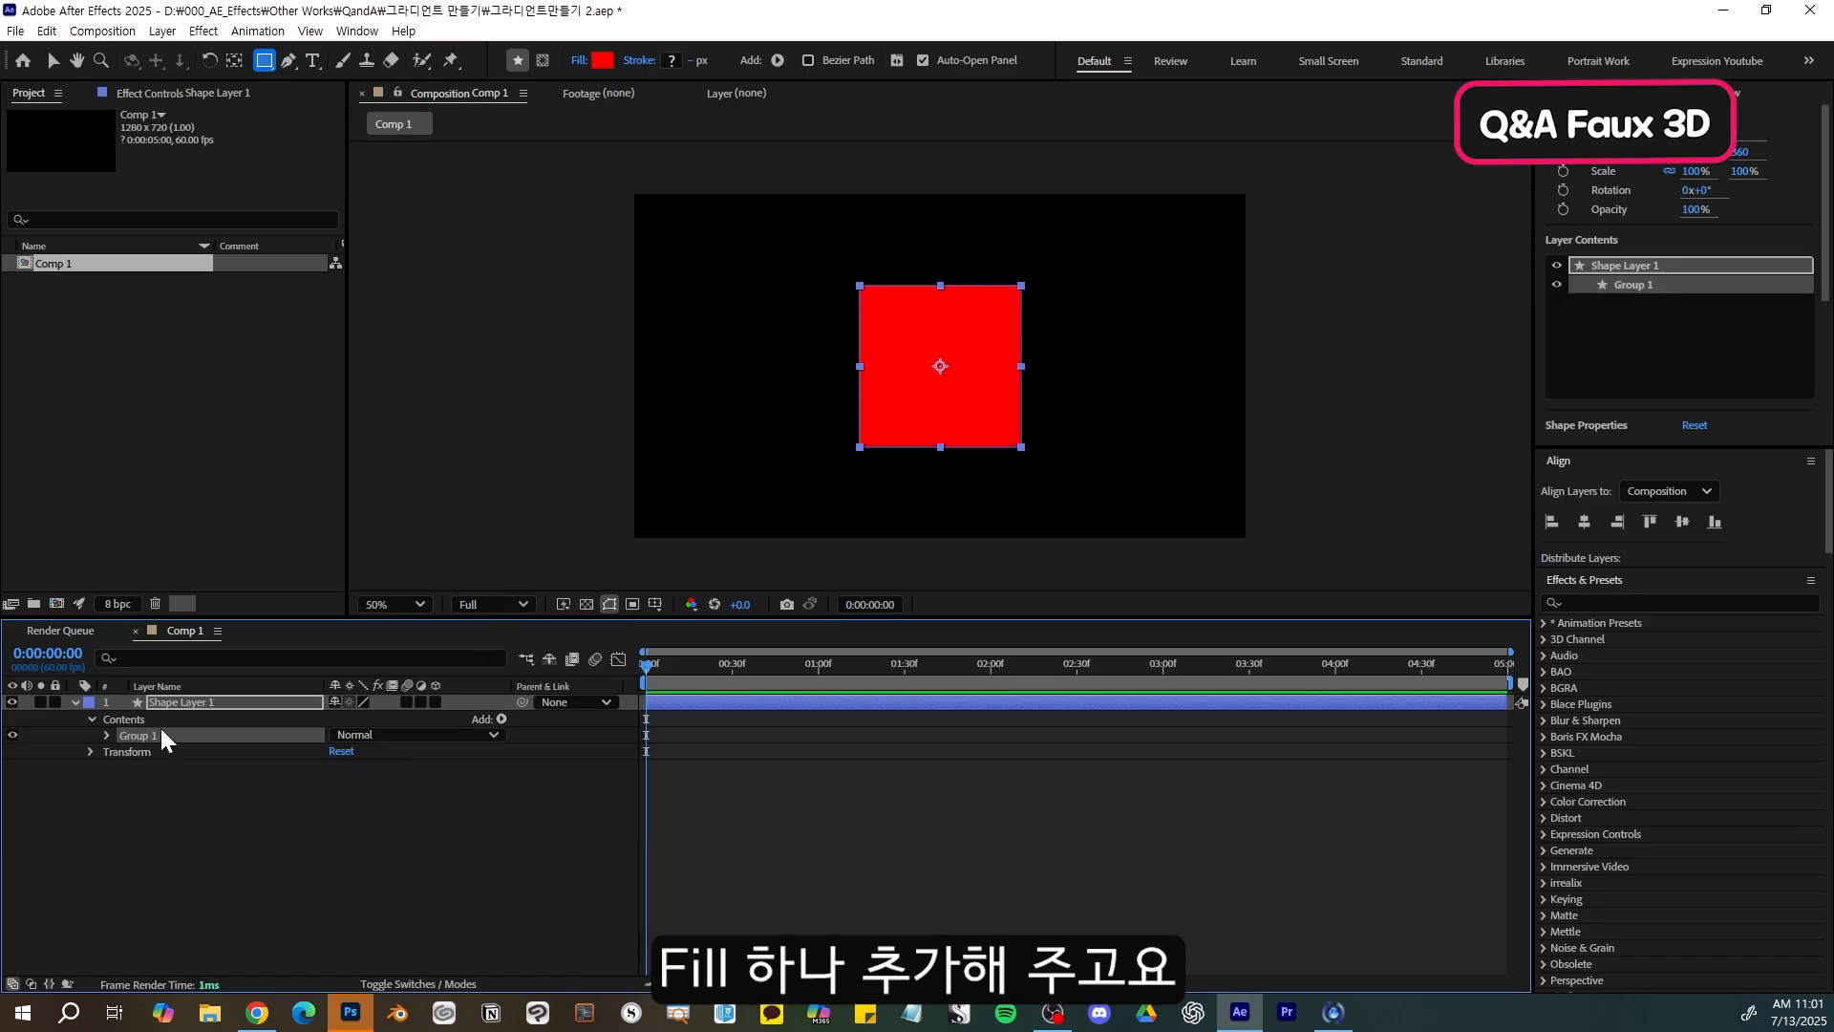
left_click(103, 736)
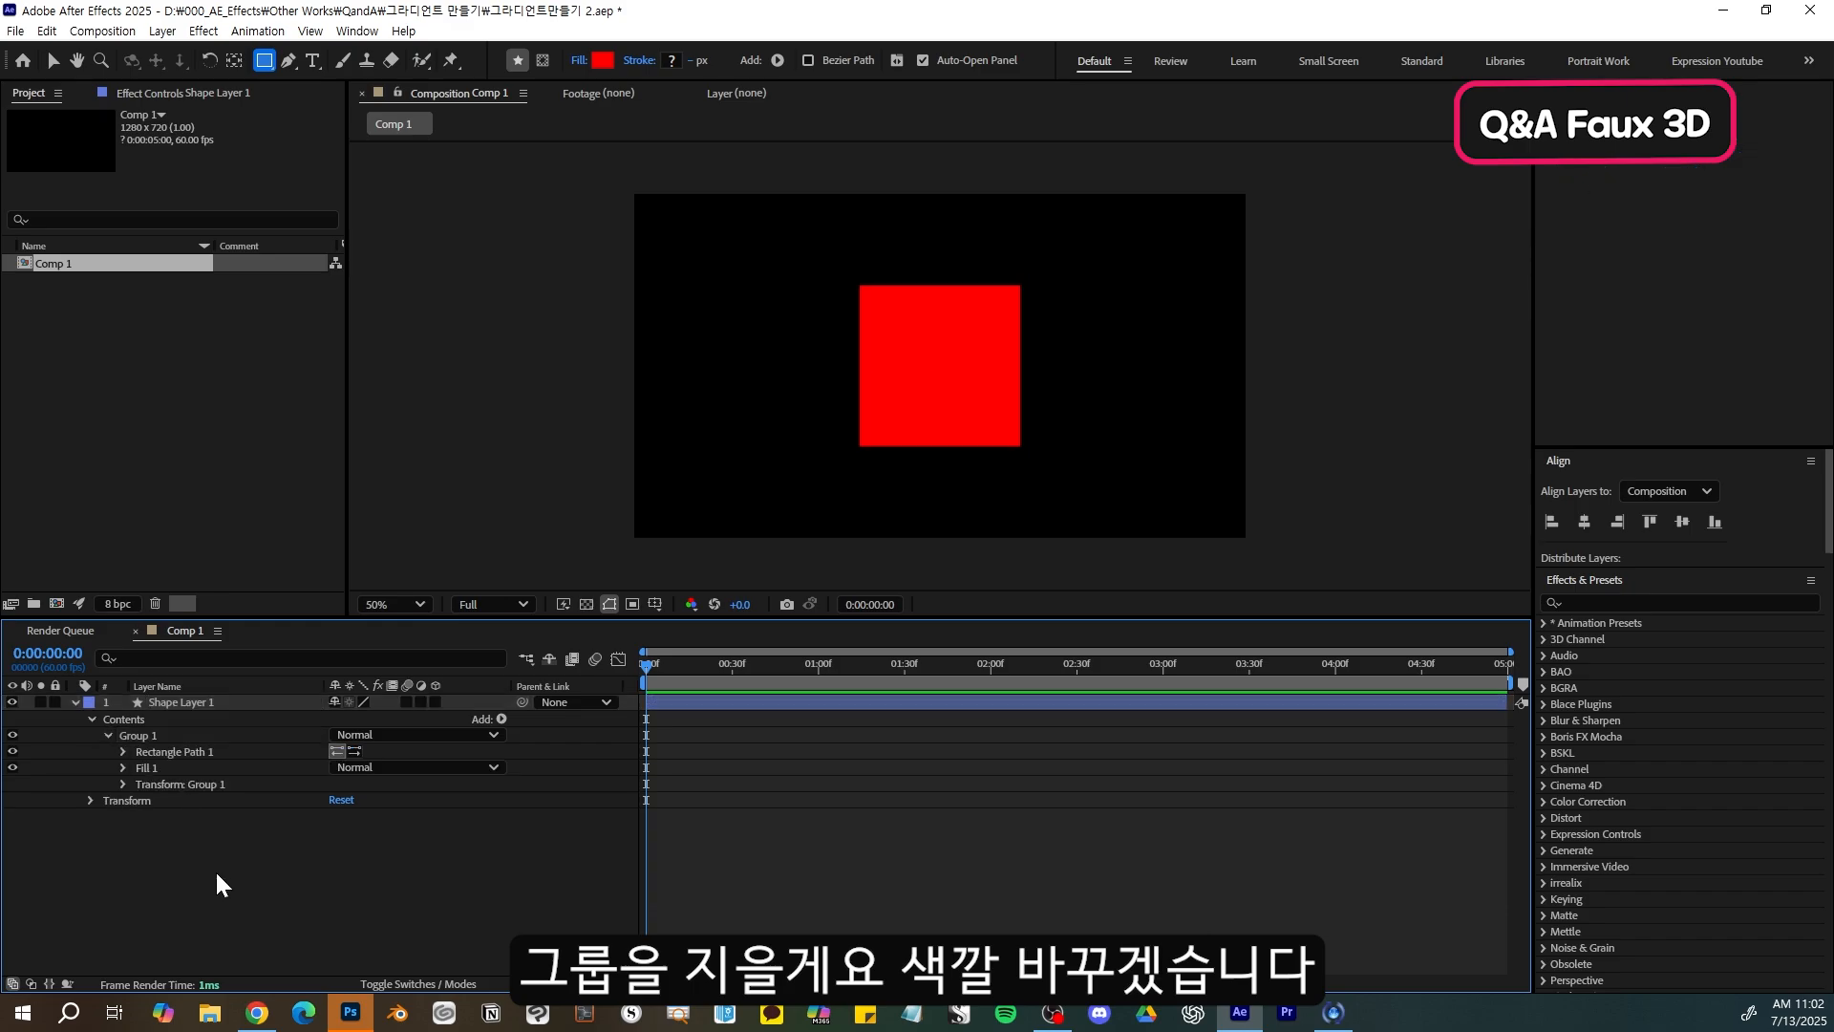
- Set the color of the grouped rectangle's fill to the muted greyish pink 998181
left_click(215, 751)
left_click(122, 768)
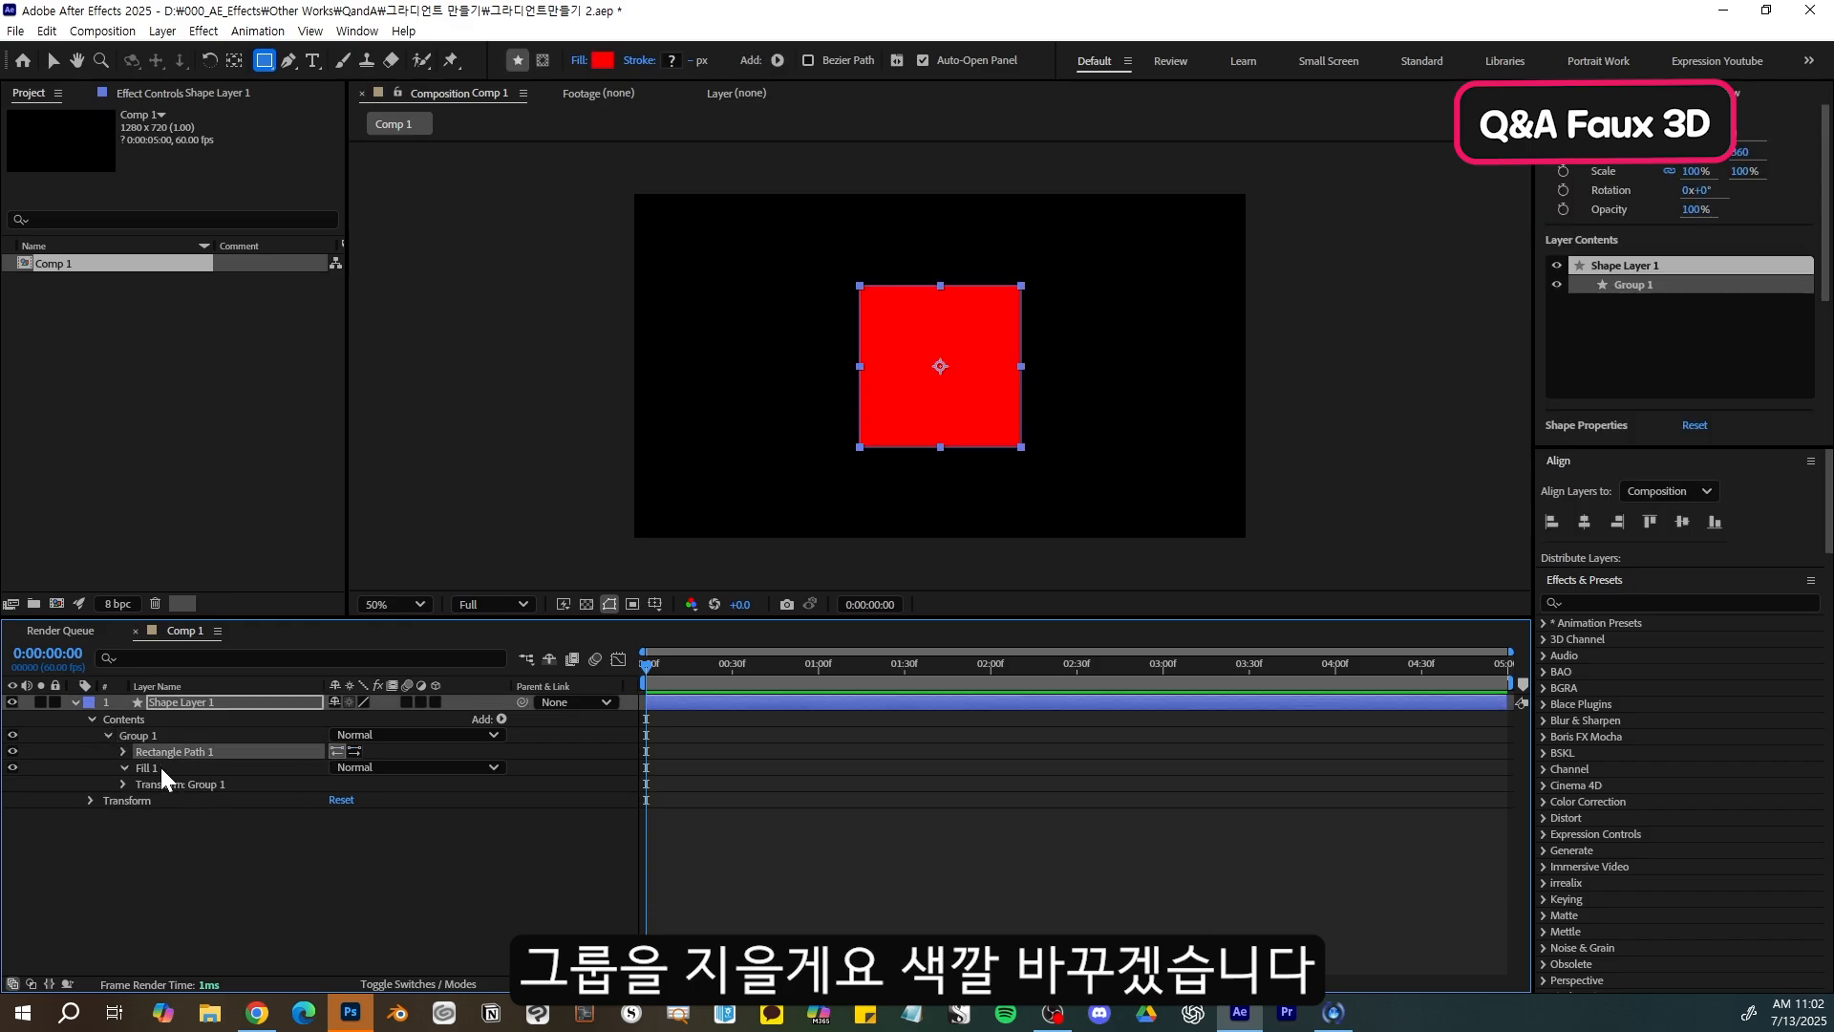
left_click(340, 815)
left_click(737, 477)
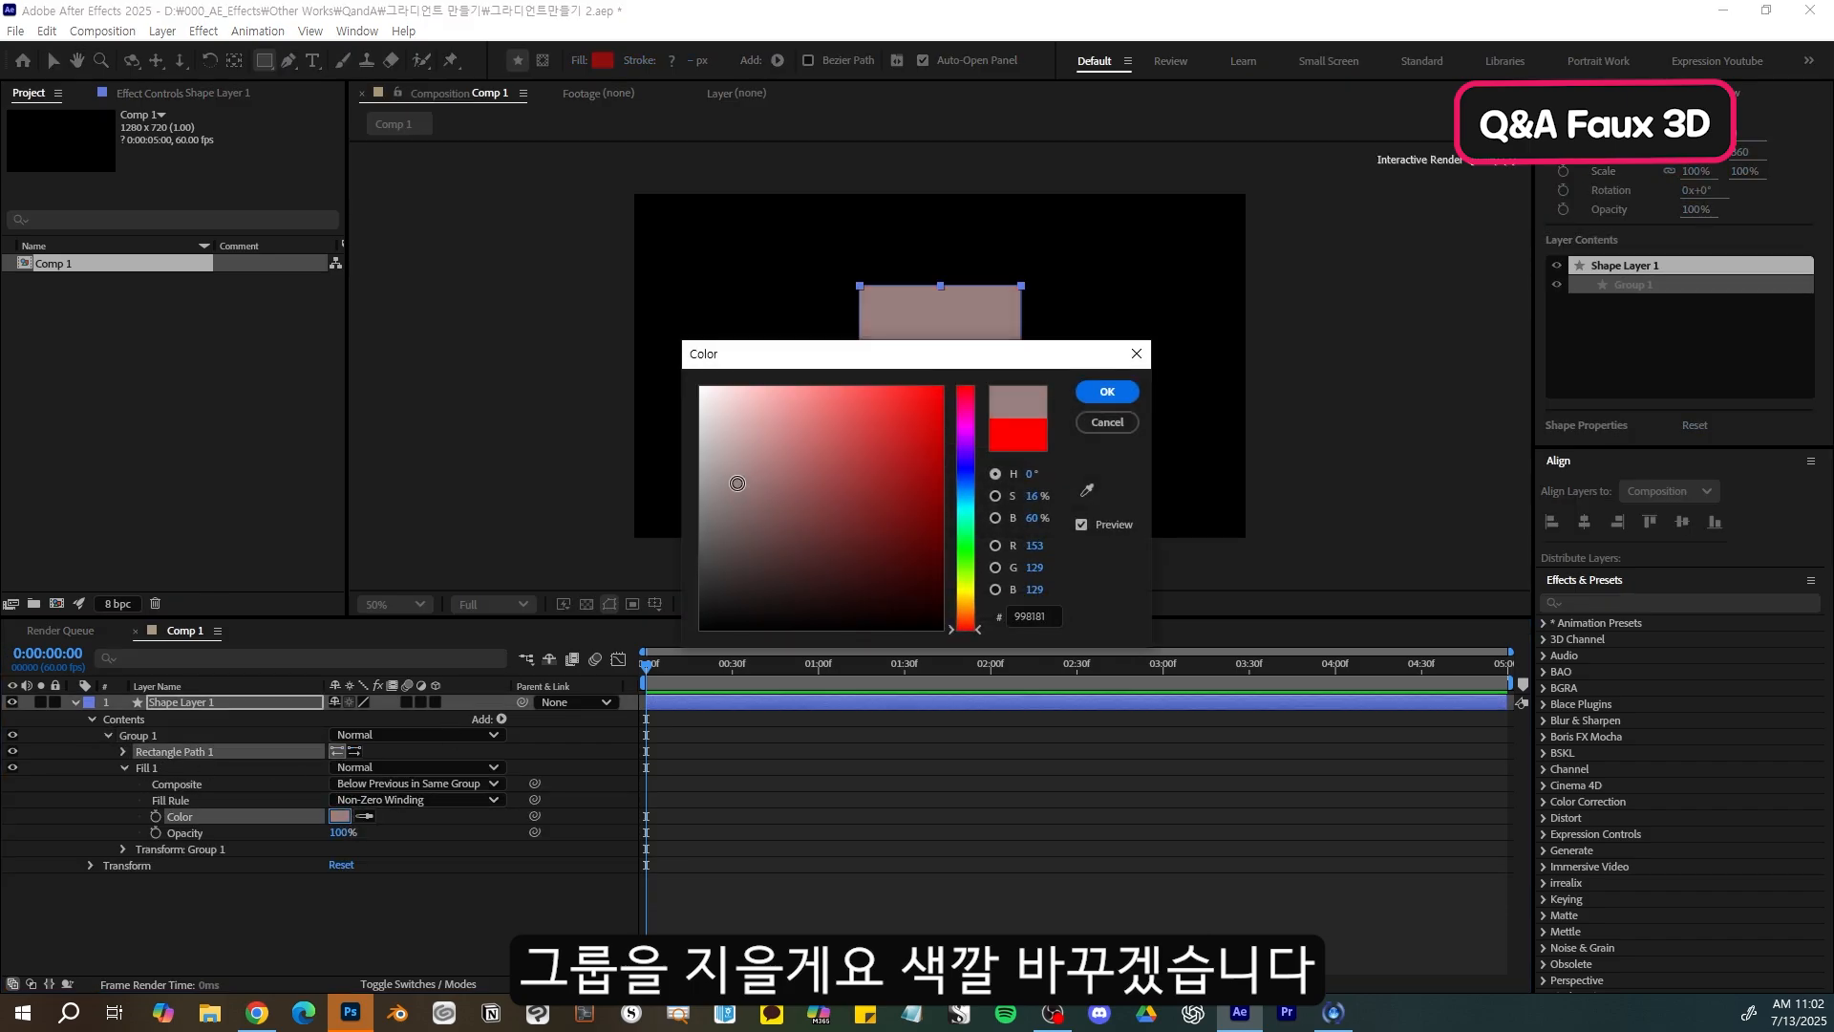
left_click(1098, 392)
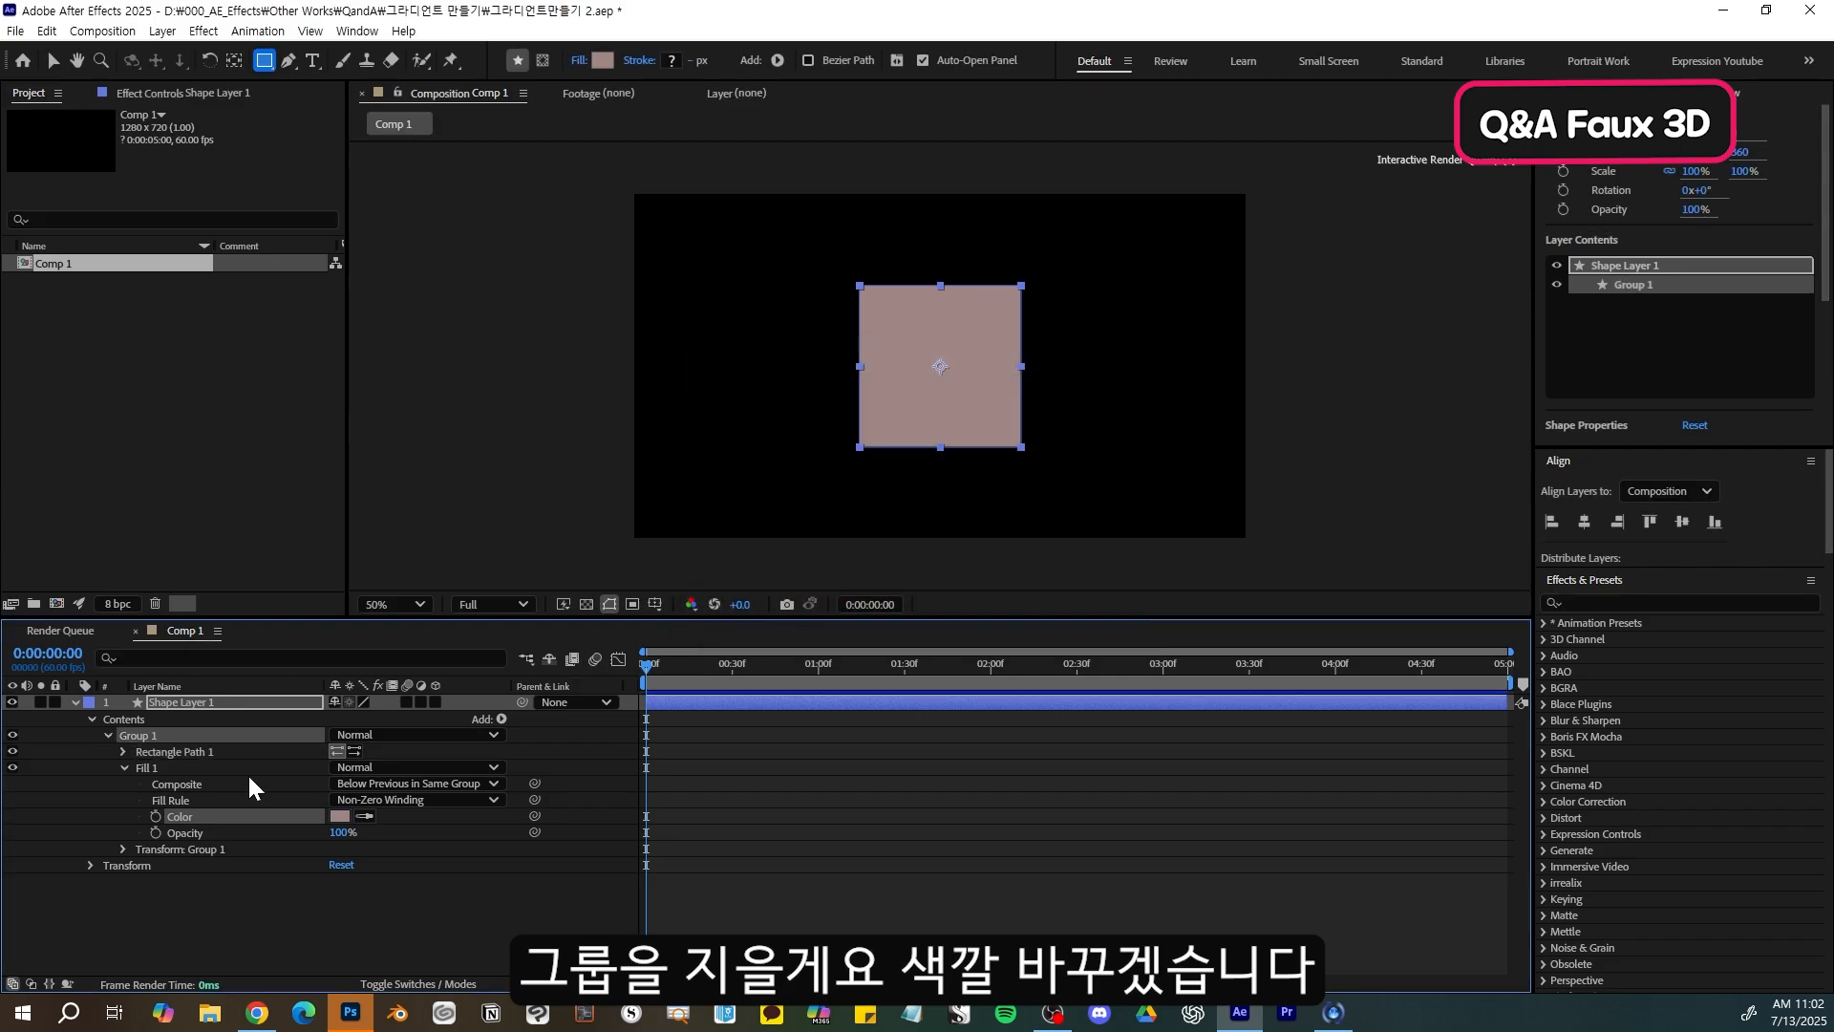
left_click(123, 767)
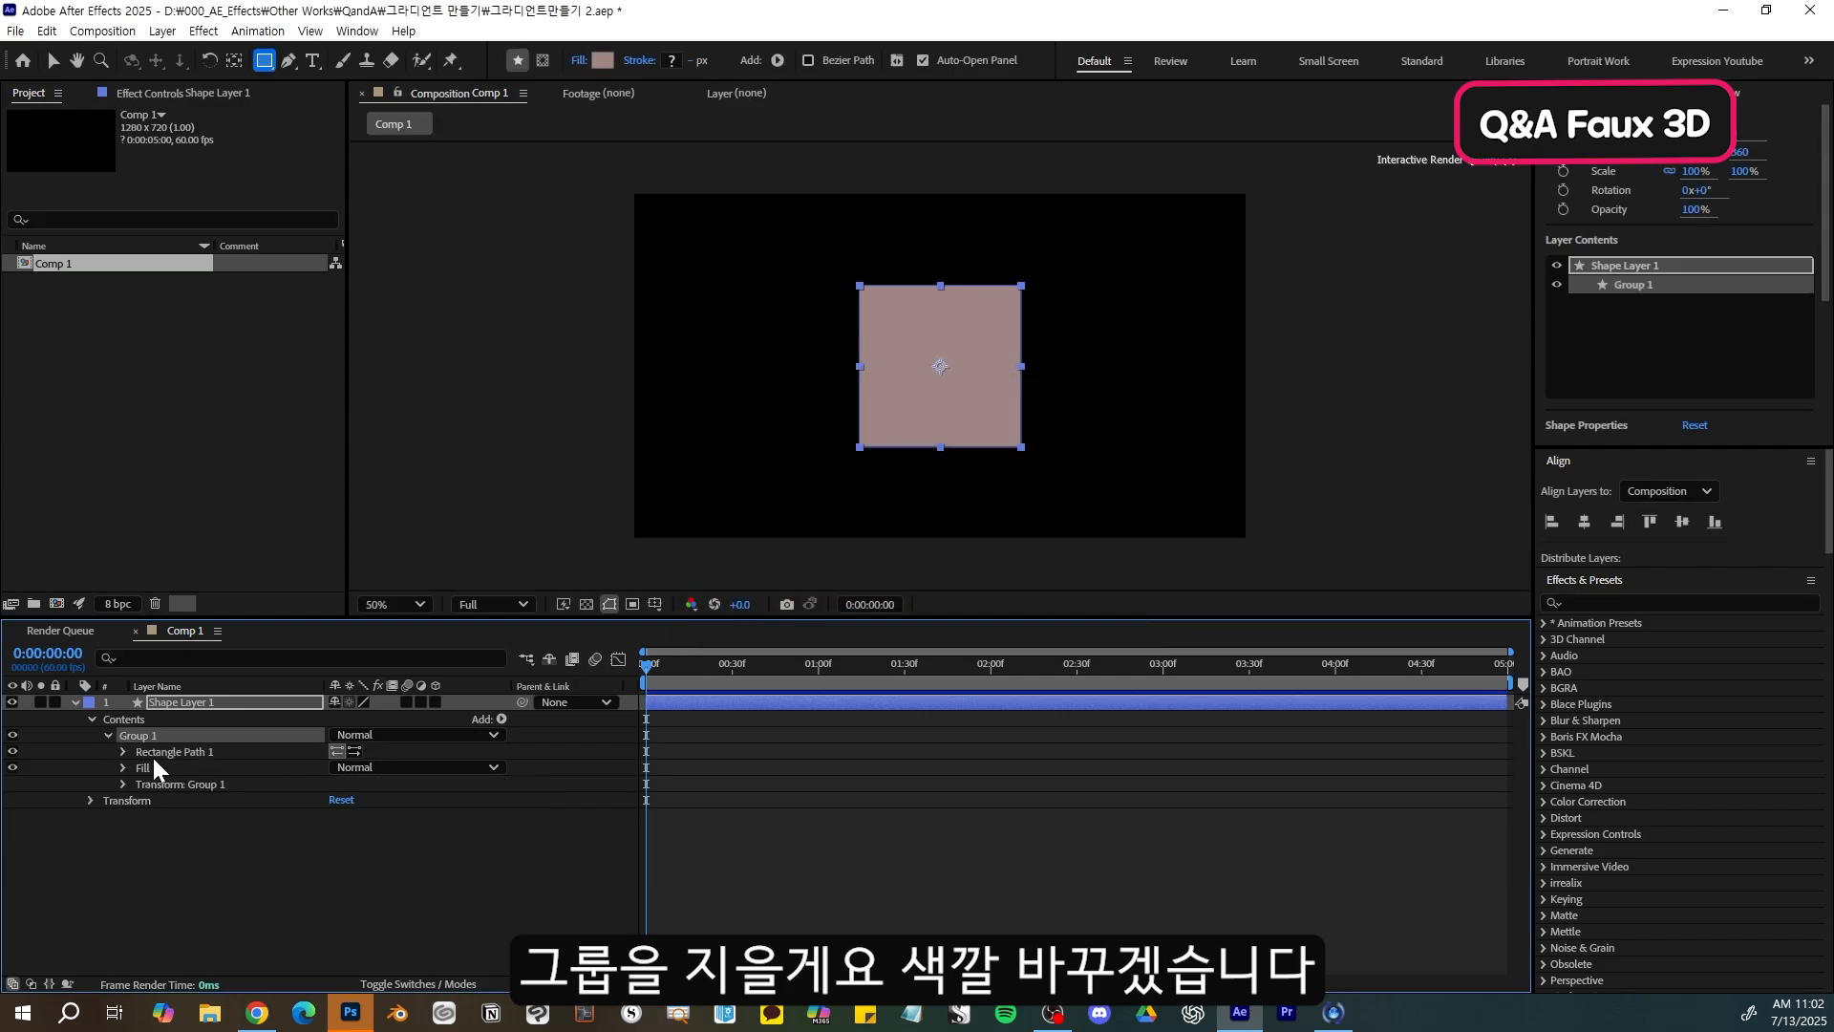
- Convert the group's rectangle path to a Bezier path and expand it to show its Path property
left_click(157, 753)
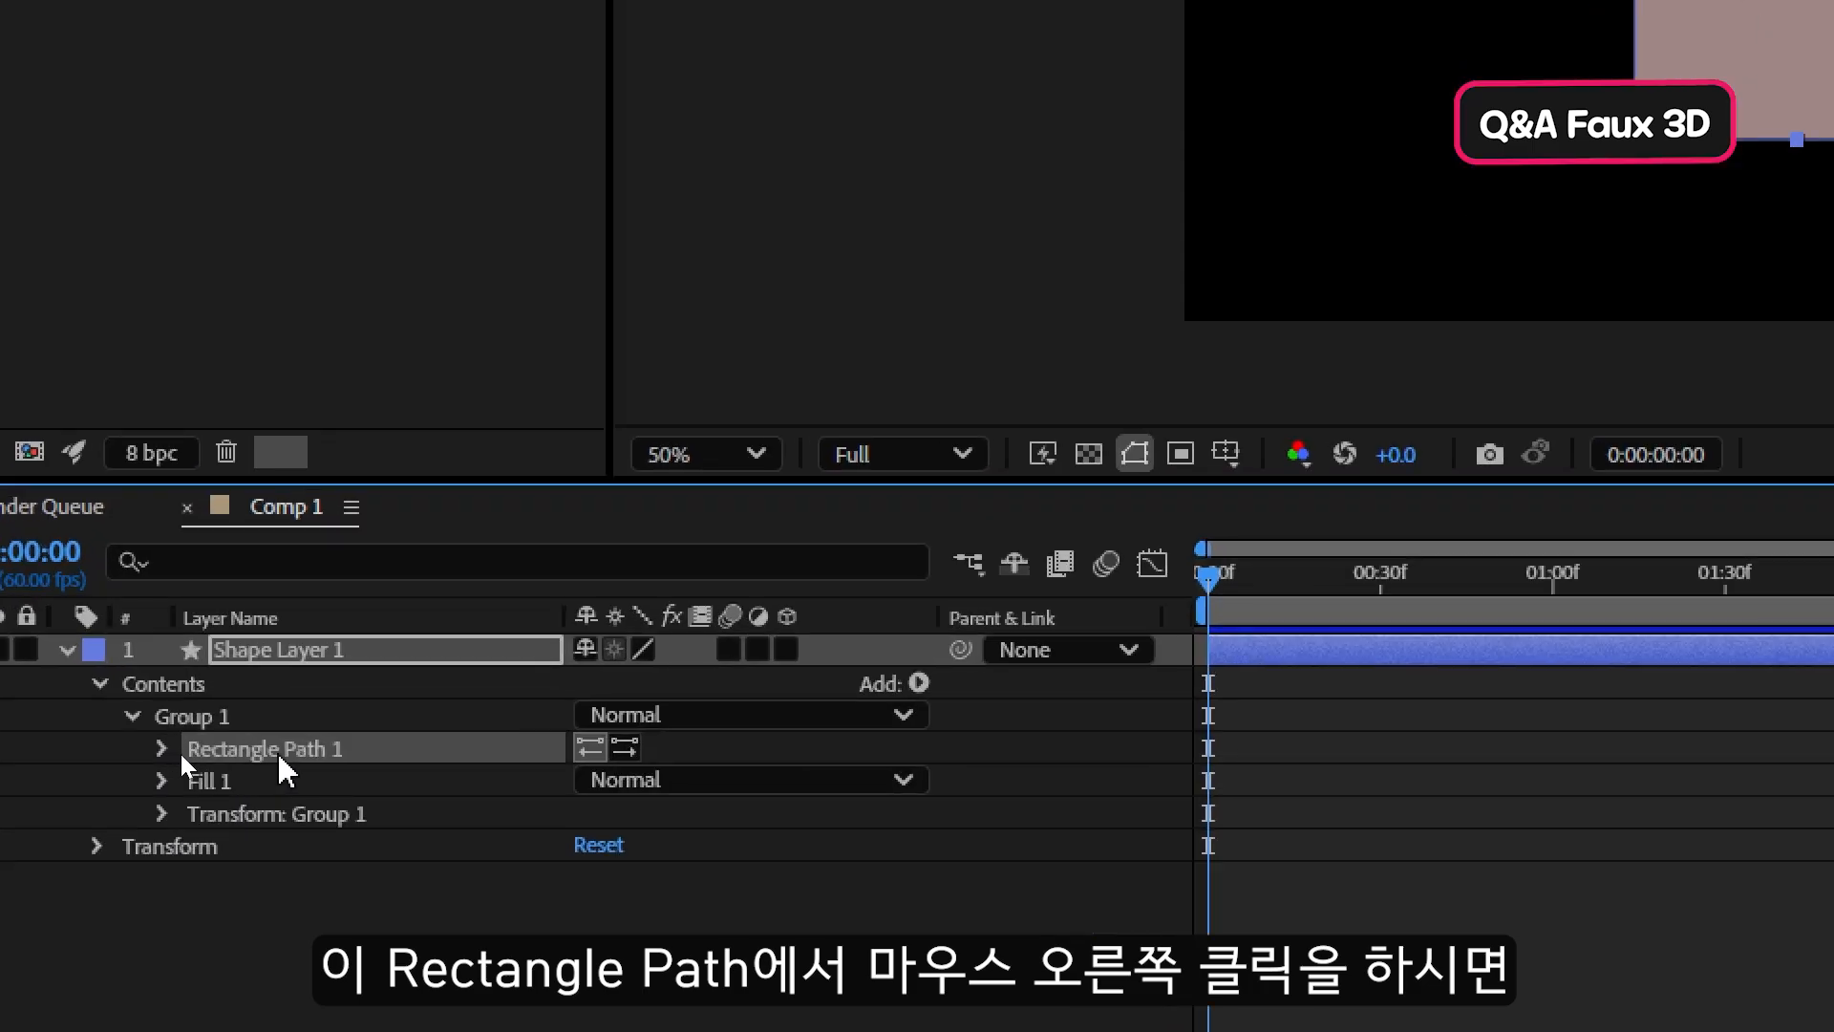
right_click(279, 755)
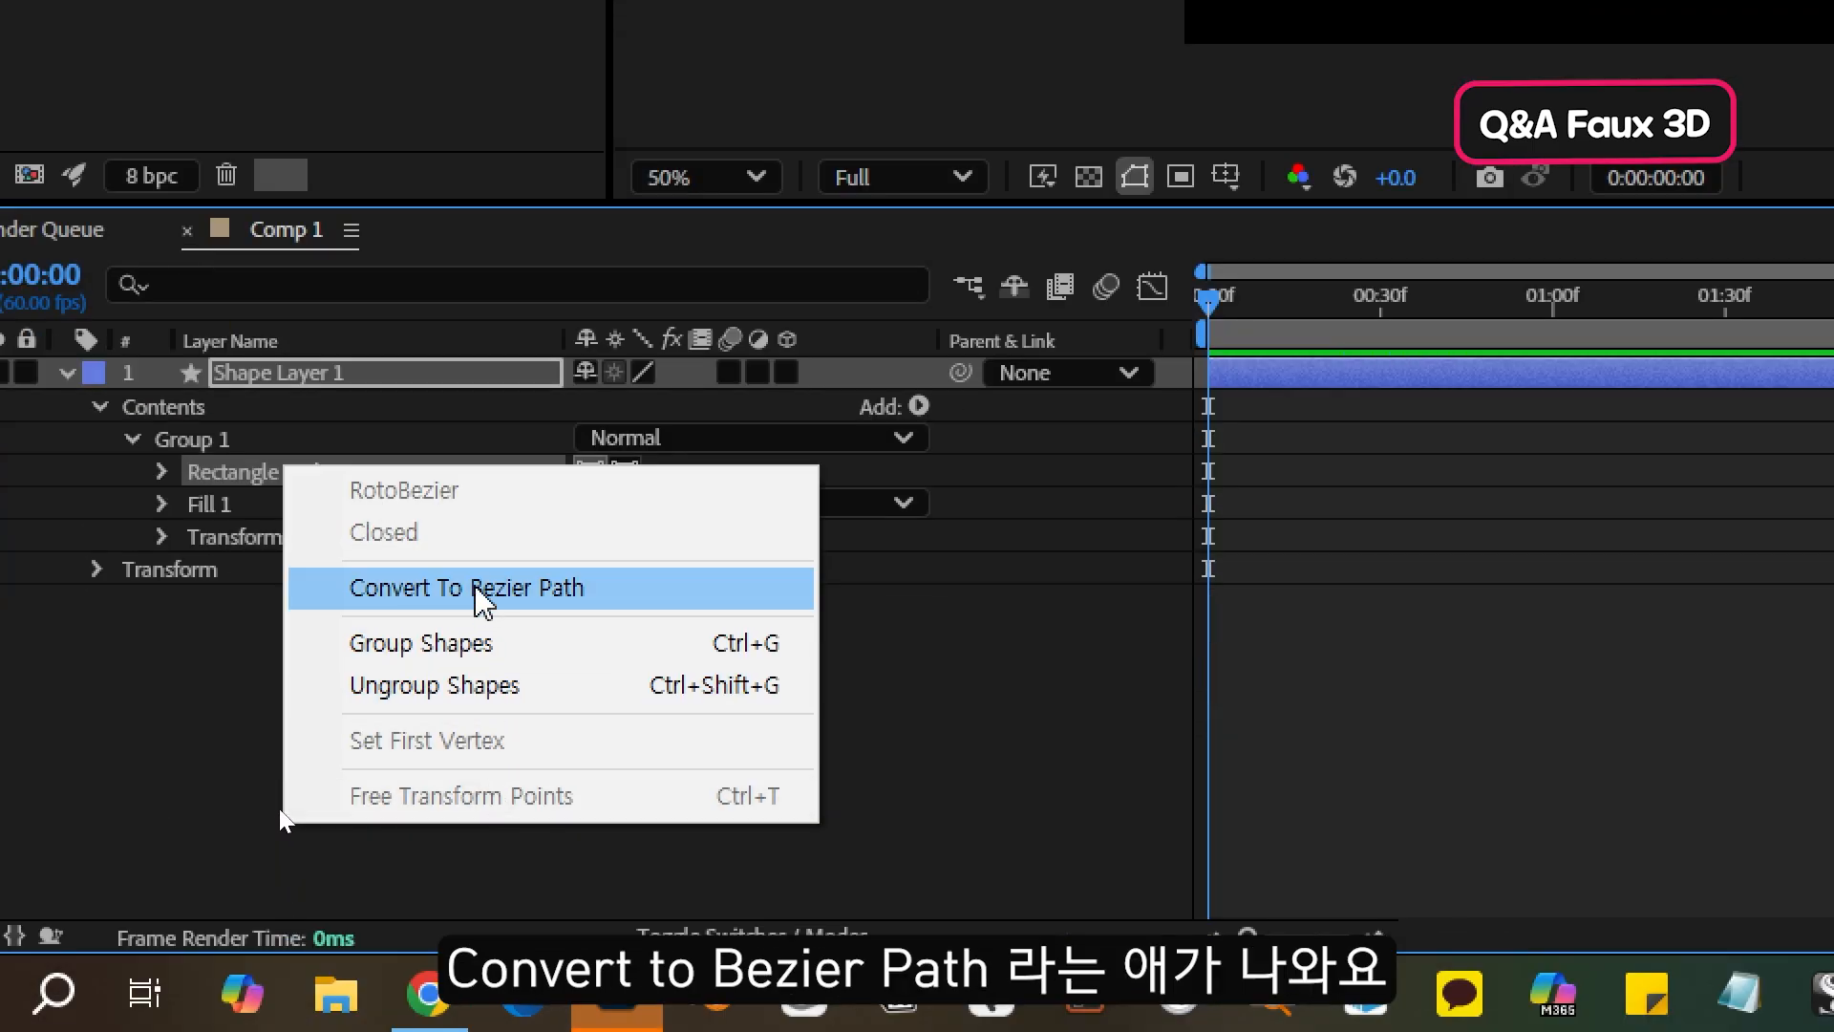
left_click(475, 597)
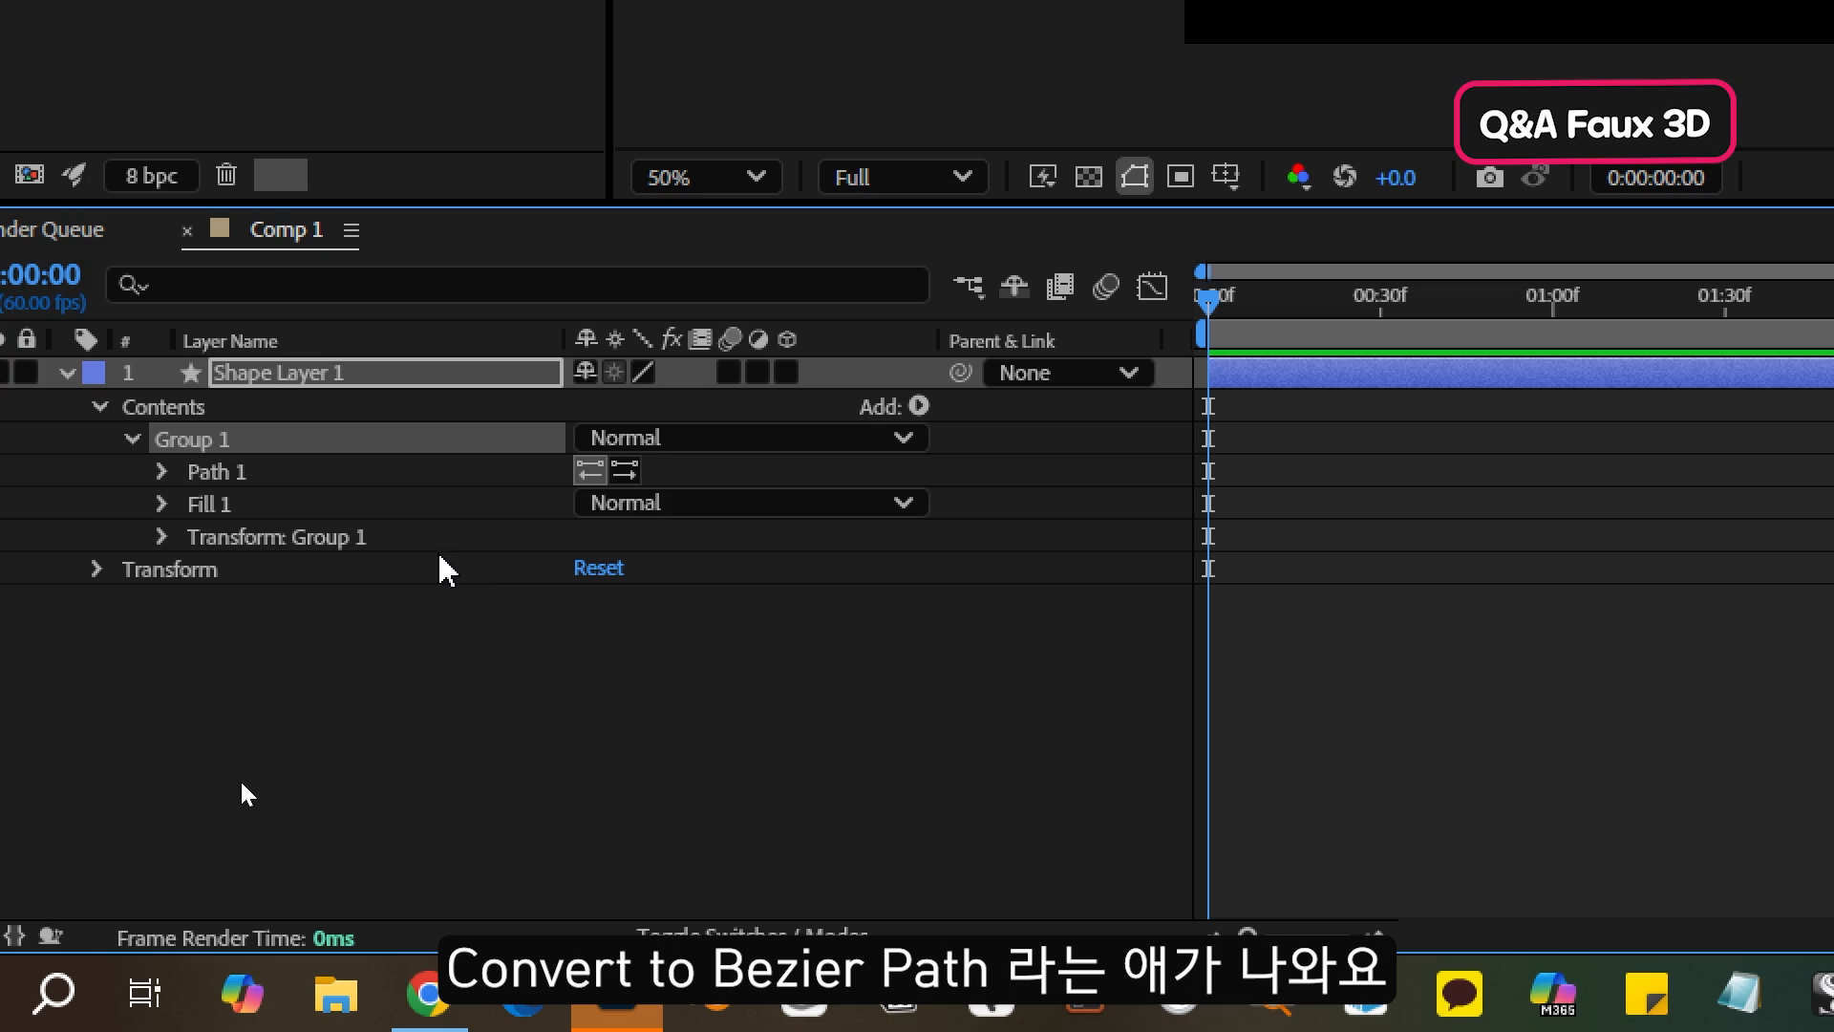
left_click(245, 471)
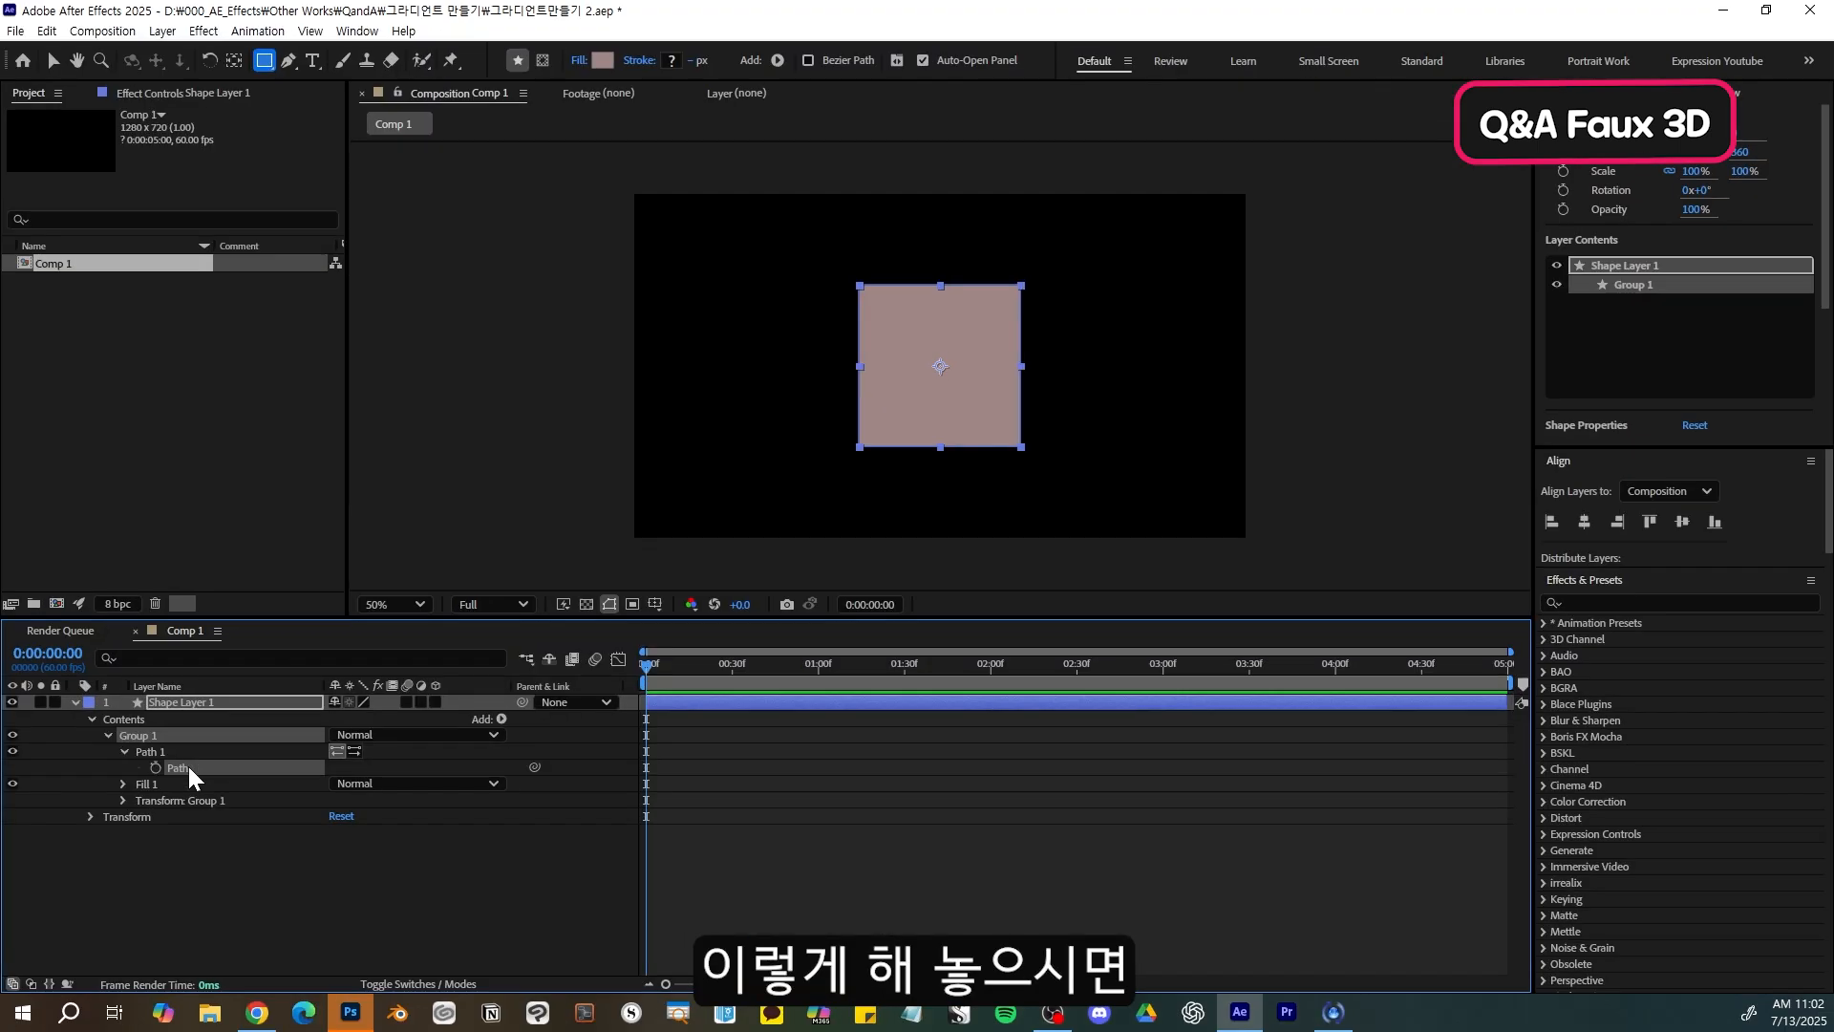
- Test reshaping the Bezier path from its upper-left vertex, undo that, and shift the whole square right of the composition centre
left_click(53, 60)
left_click(861, 285)
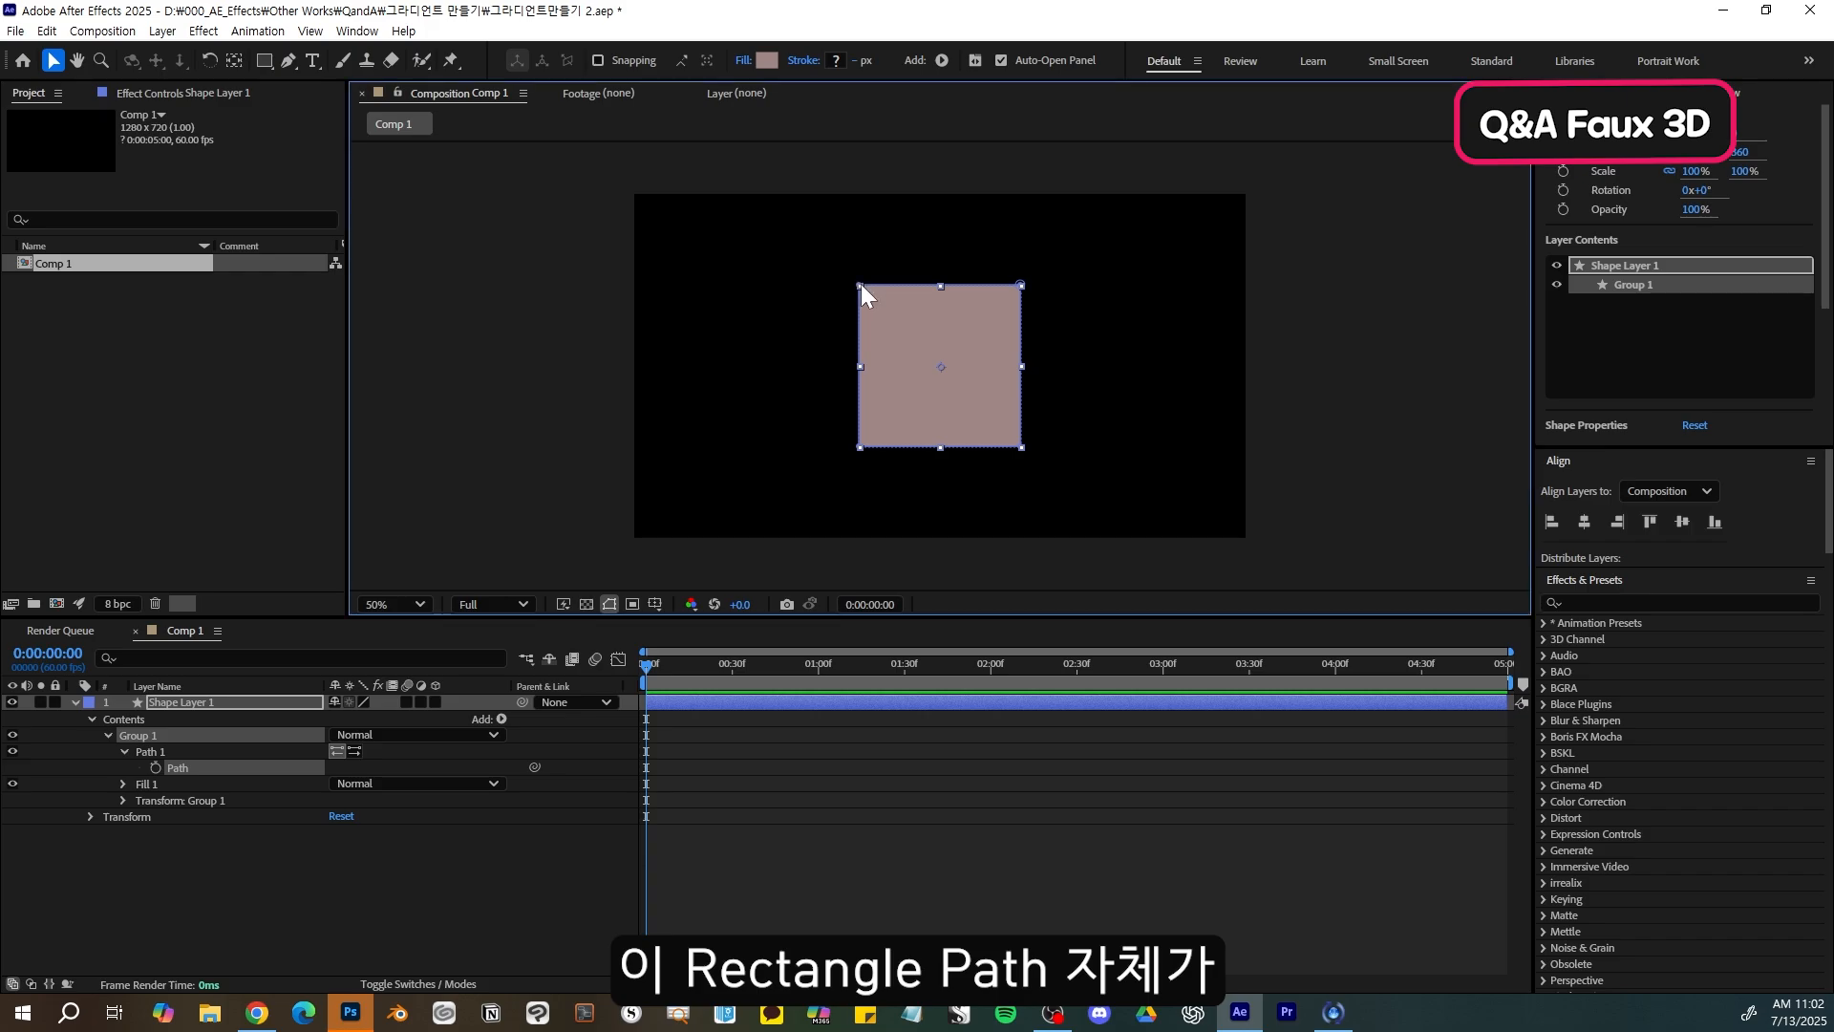
left_click(270, 870)
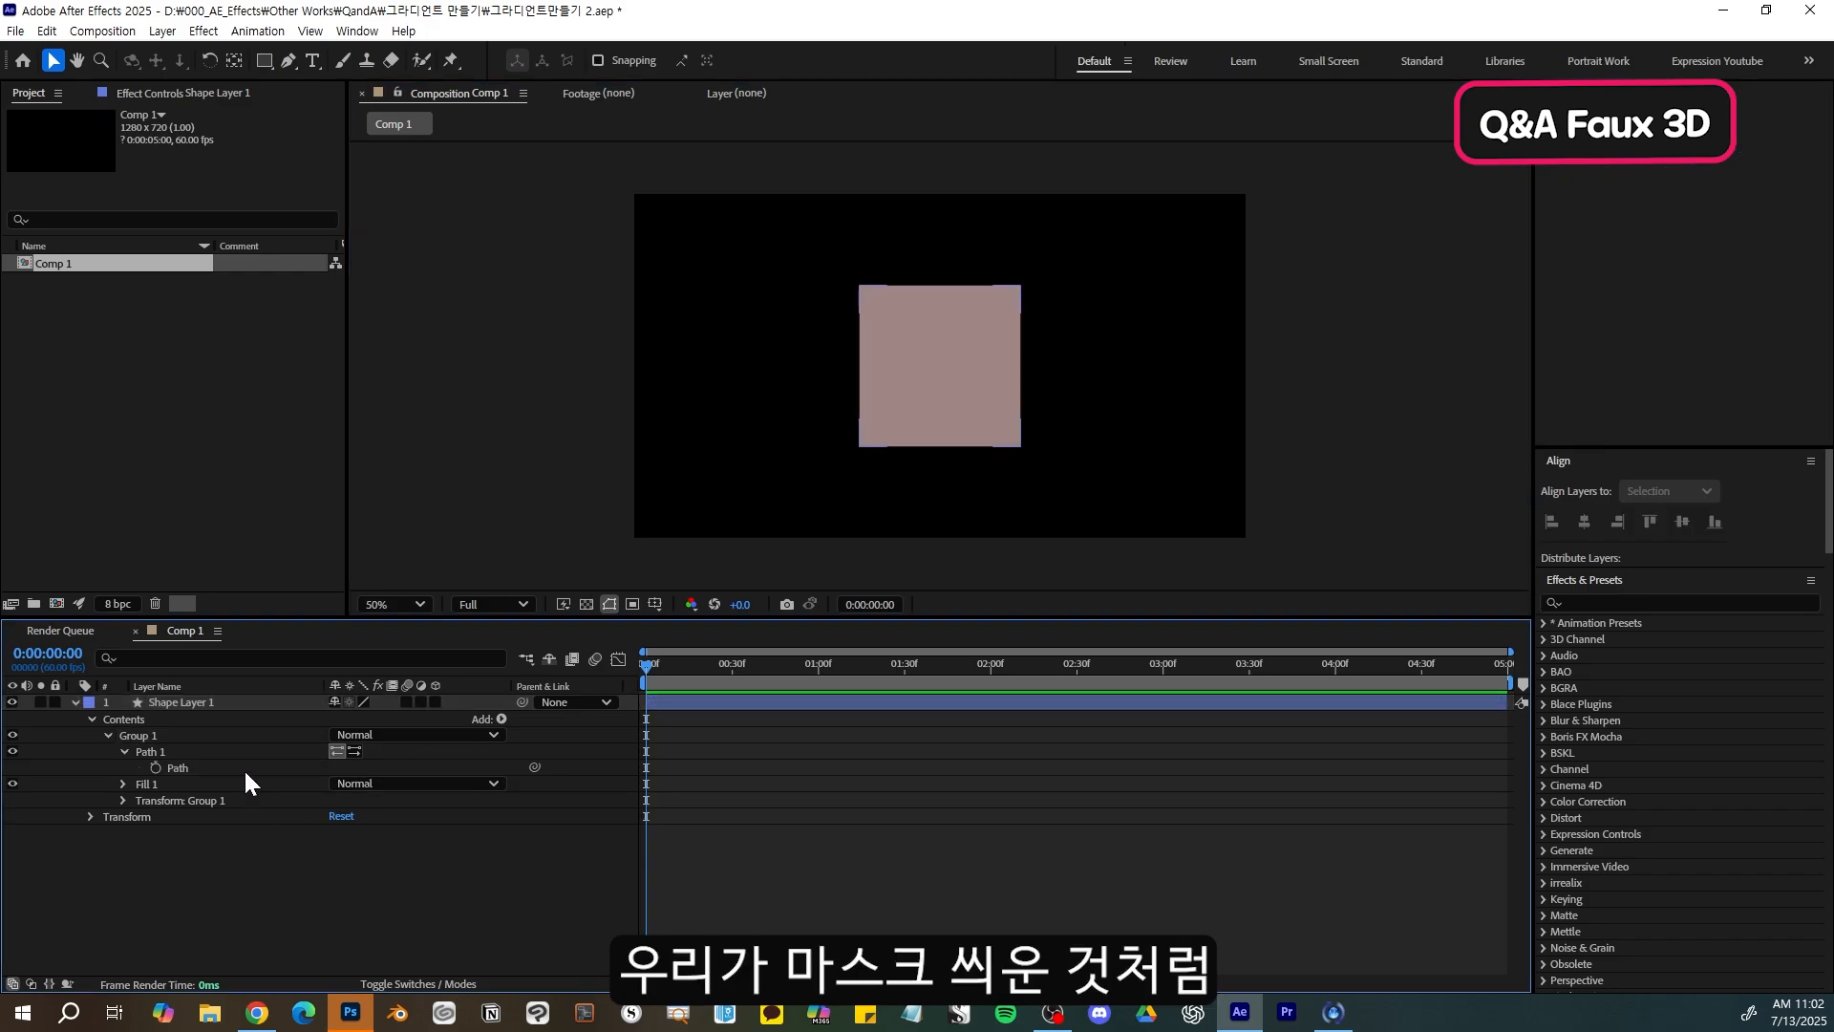
left_click(244, 767)
left_click_drag(831, 251, 919, 366)
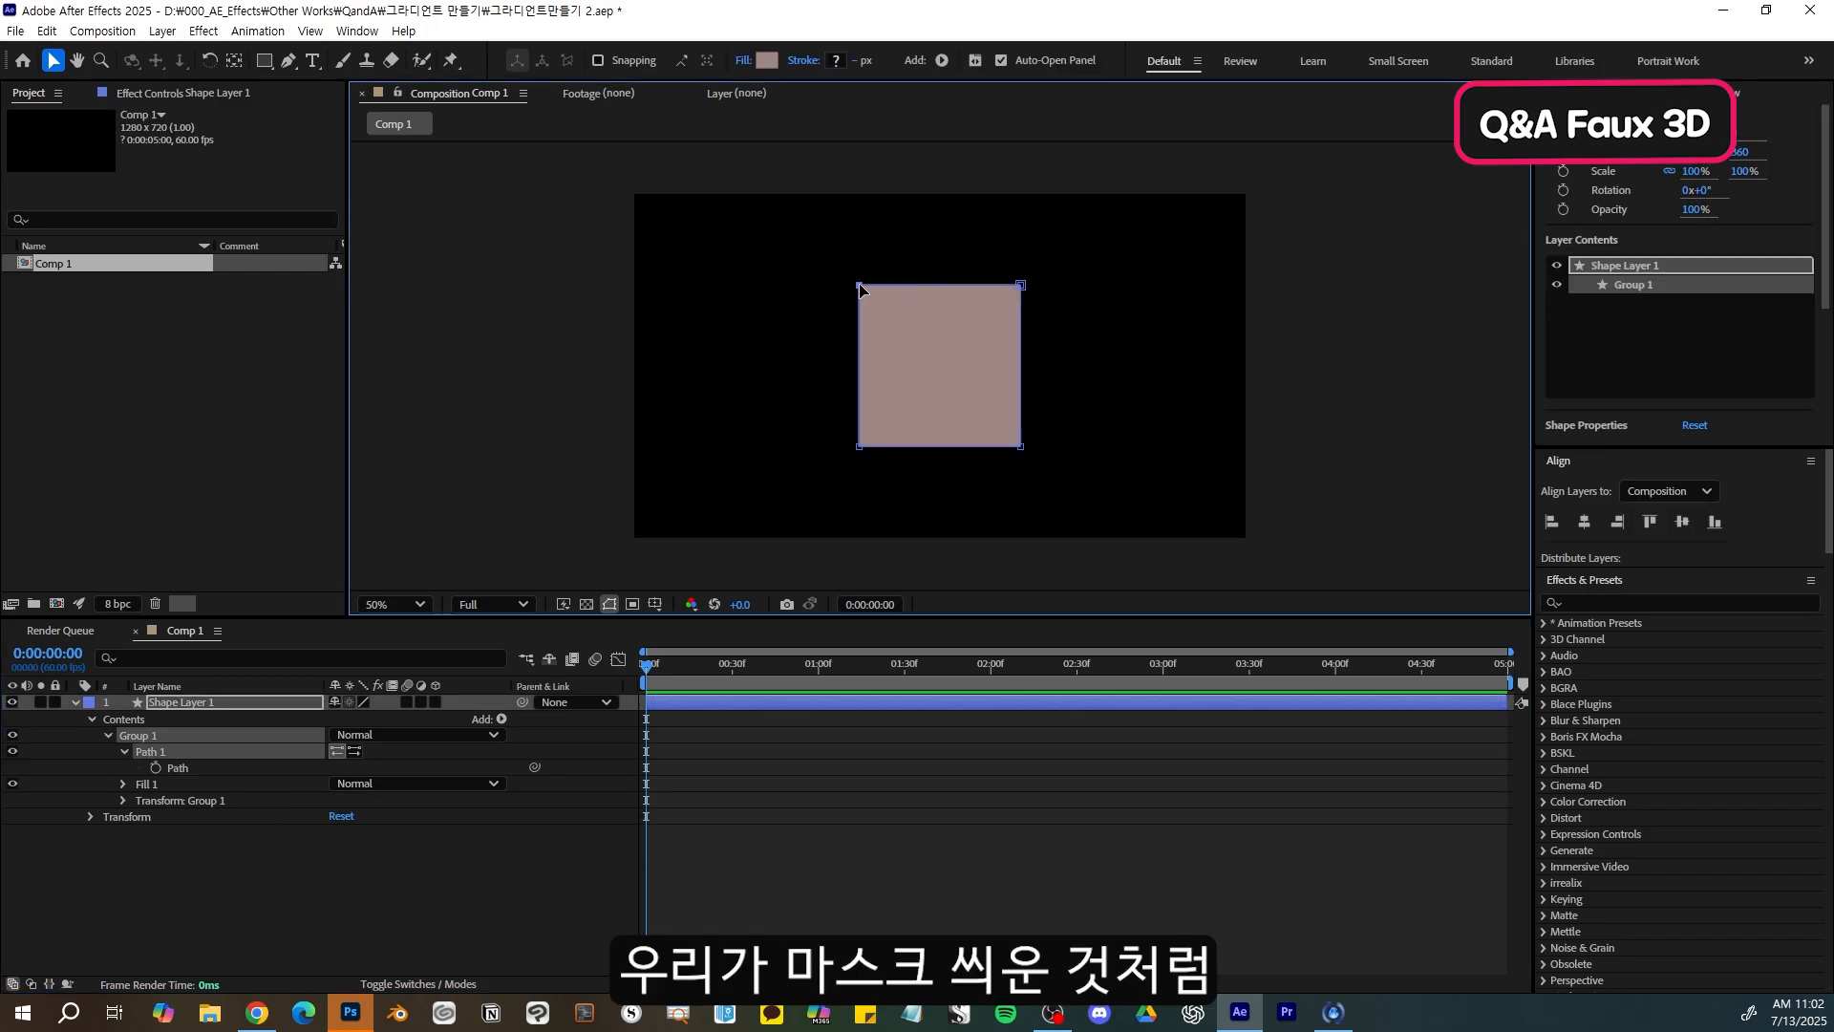
left_click_drag(861, 286, 1101, 524)
key("ctrl+z")
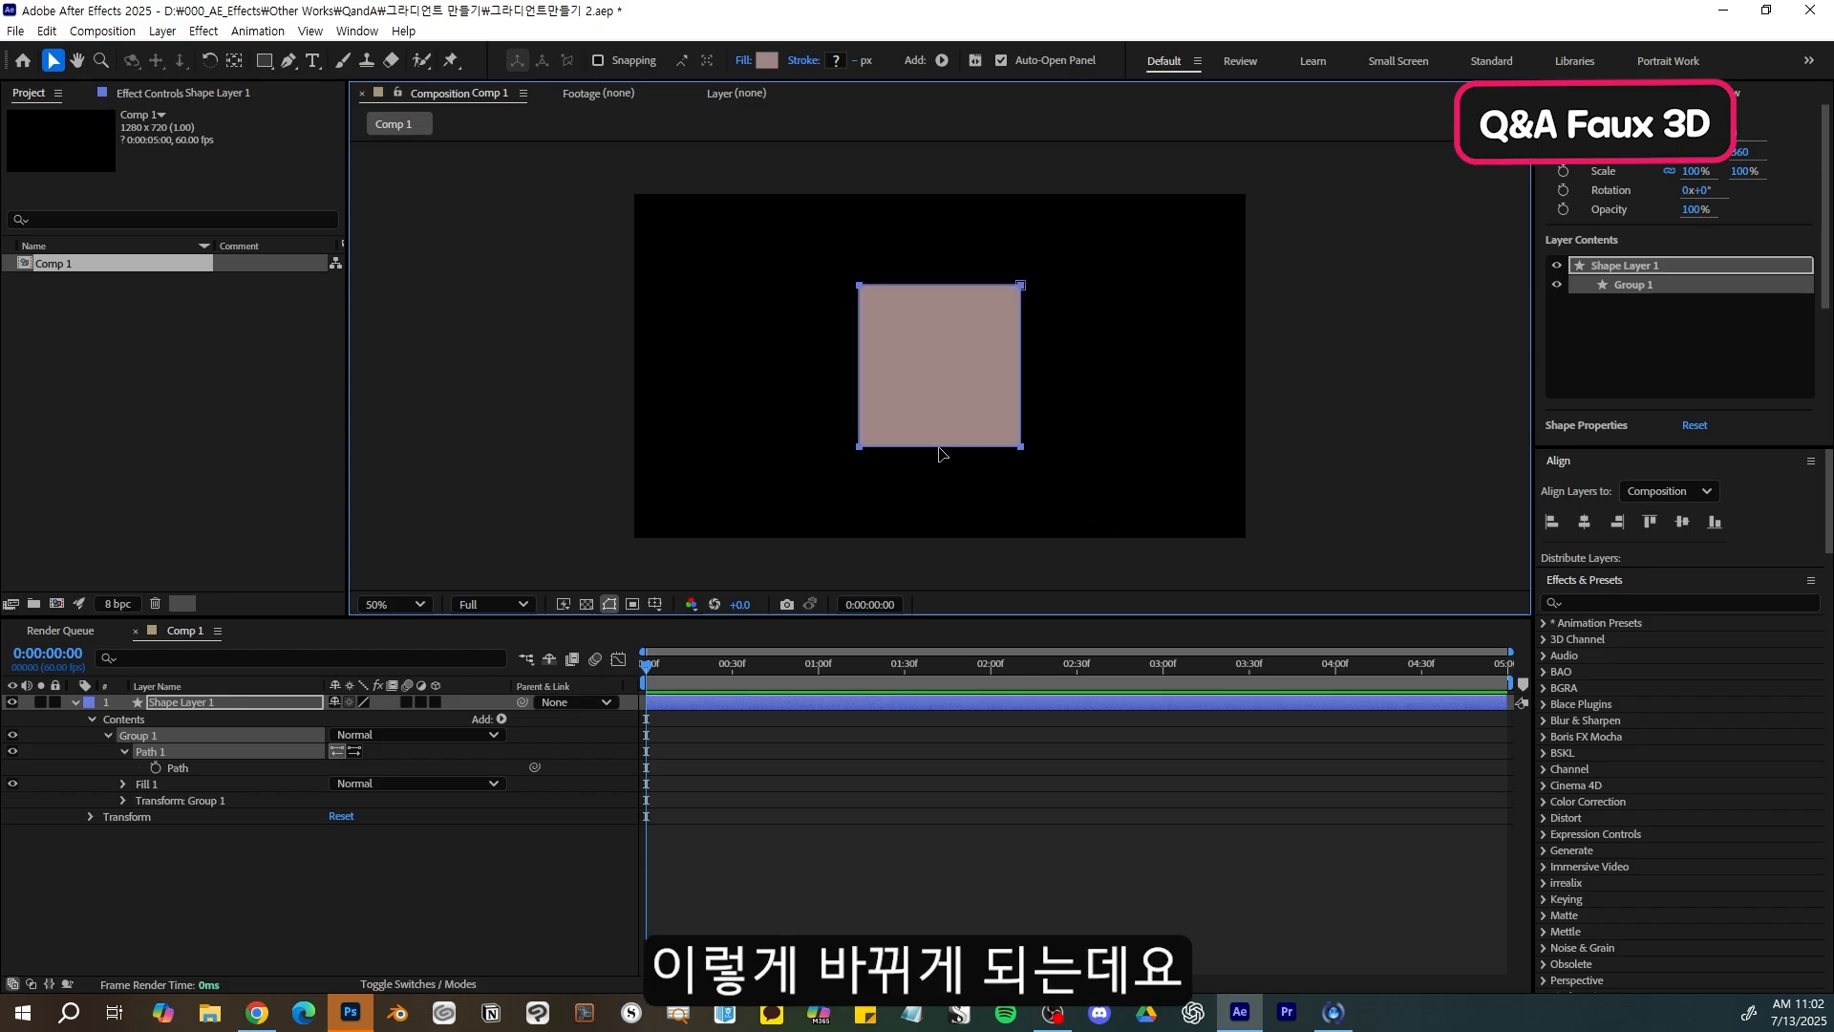
left_click_drag(941, 453, 1040, 452)
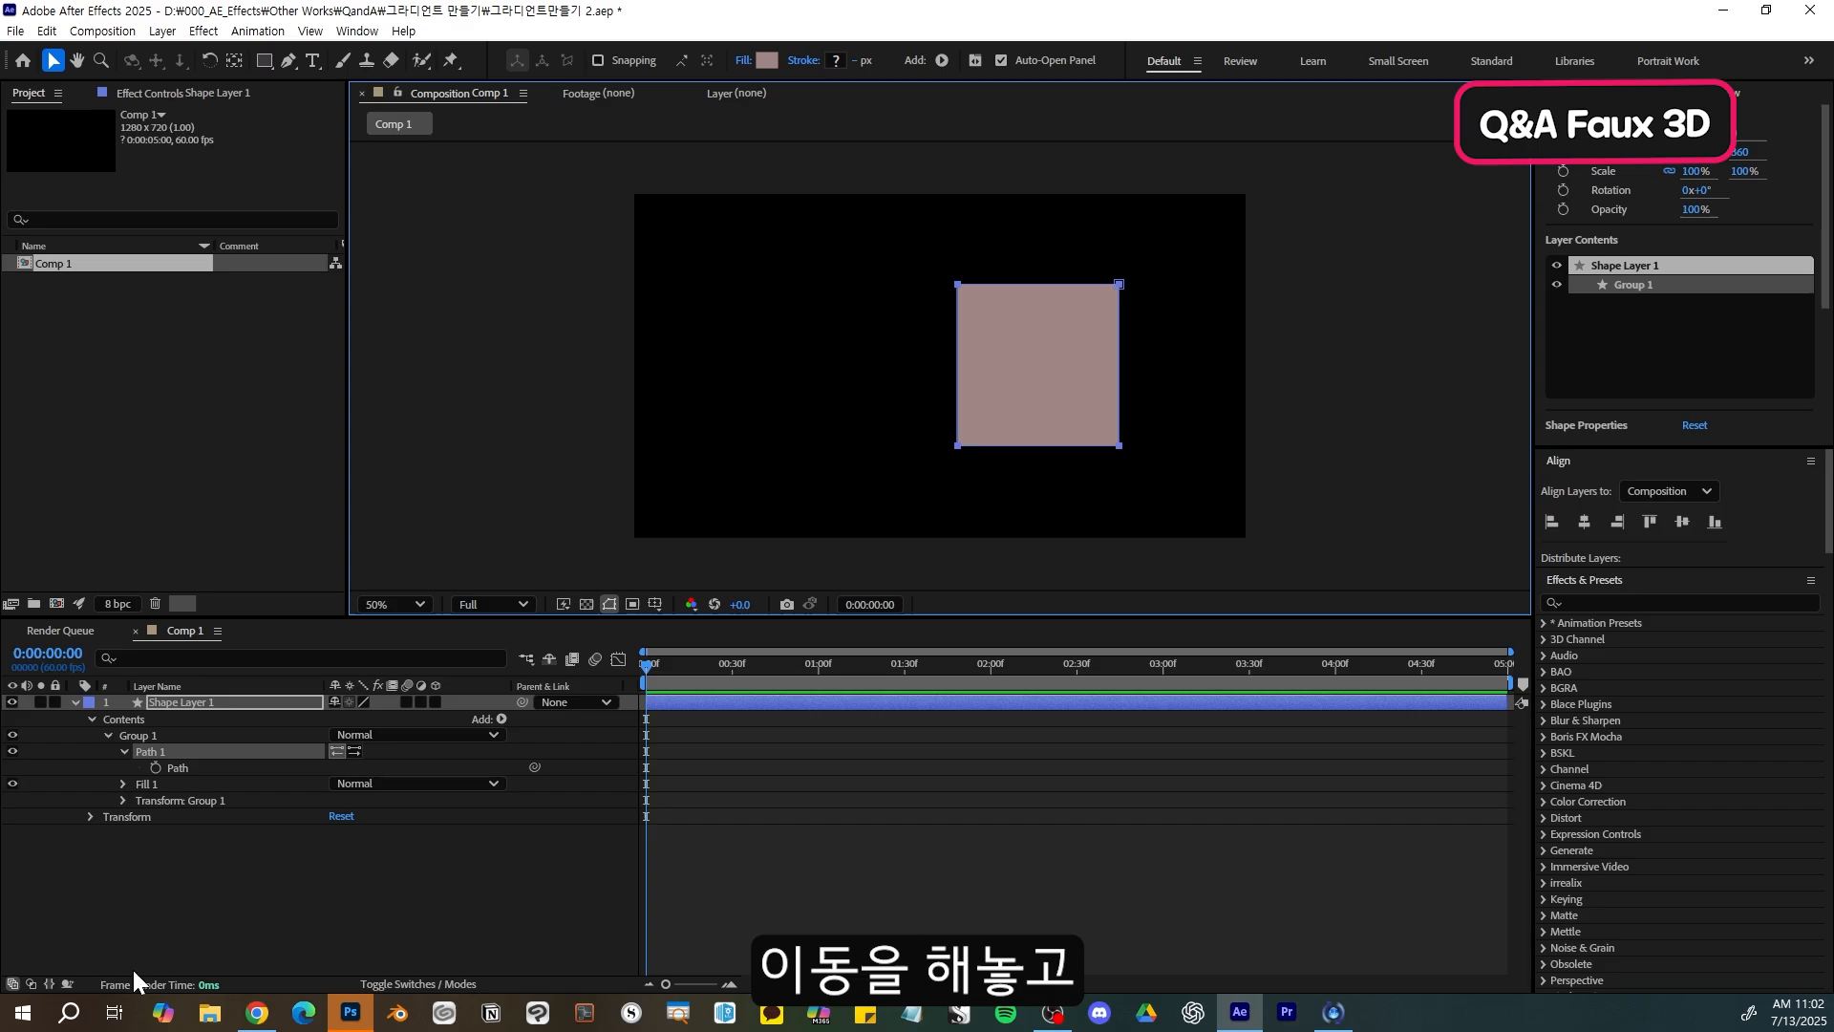
left_click(197, 864)
right_click(247, 851)
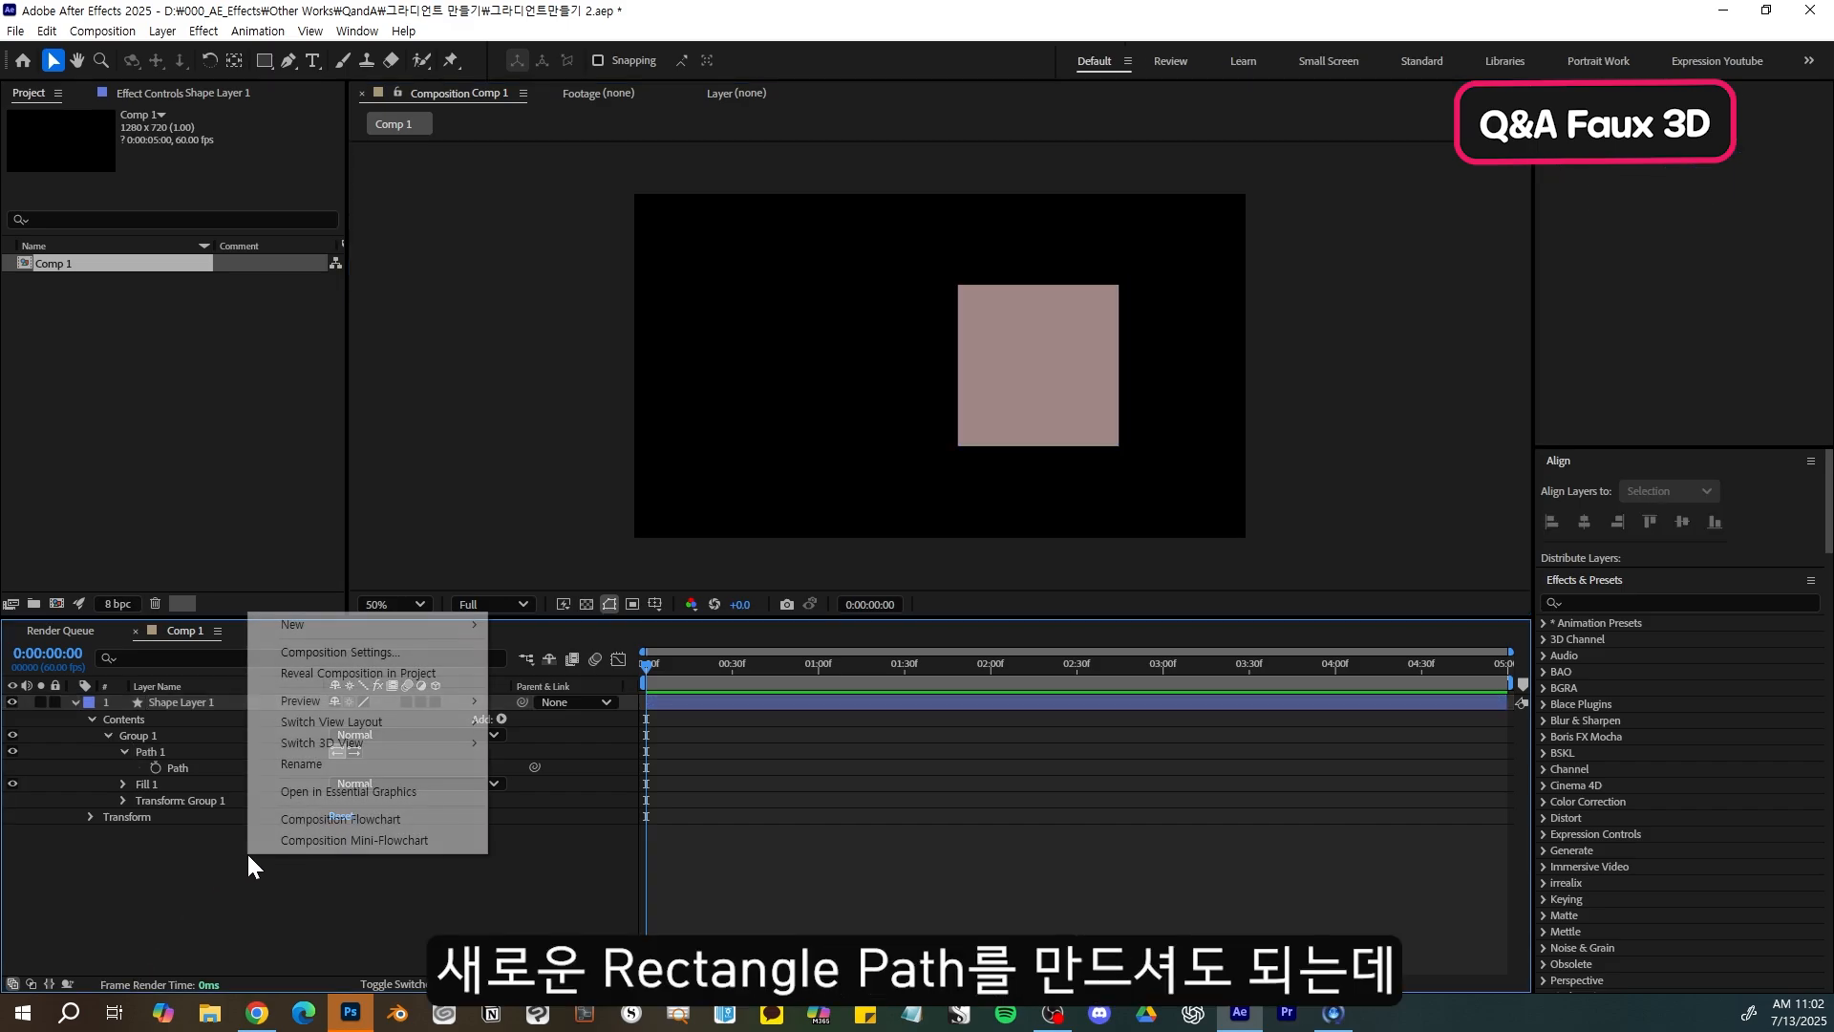
left_click(218, 704)
left_click(501, 718)
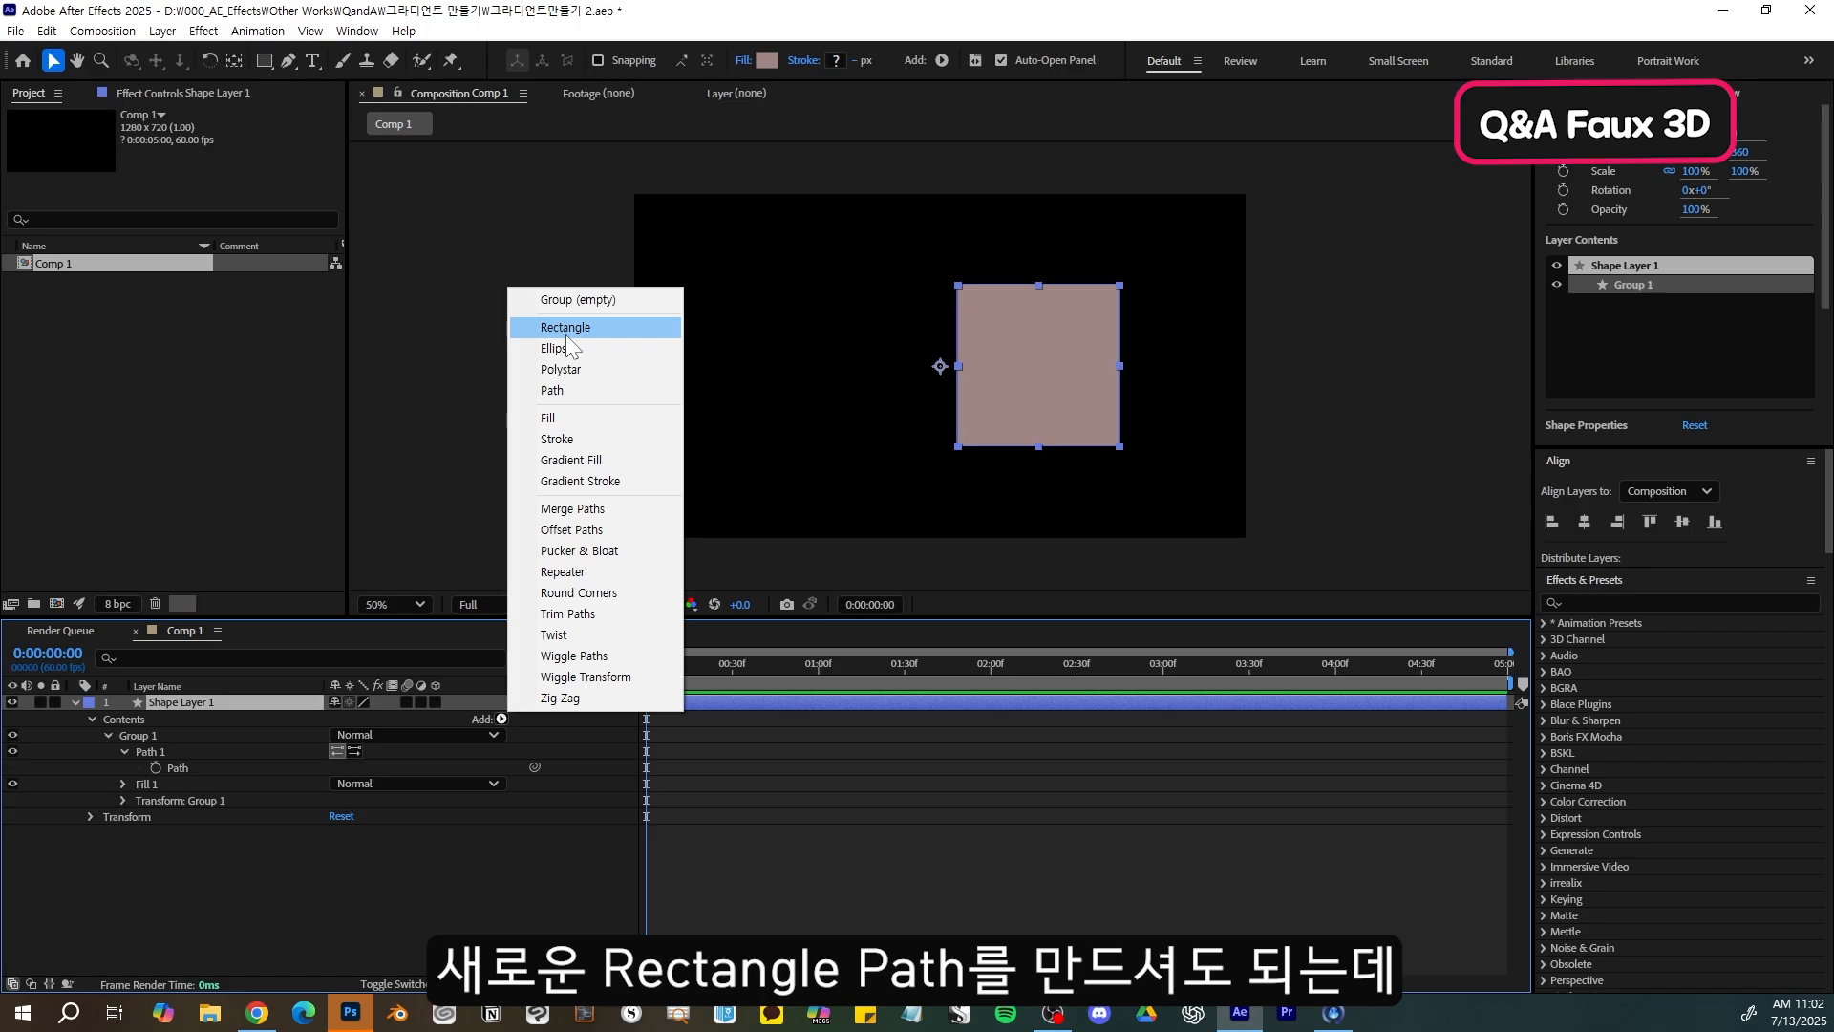
left_click(139, 869)
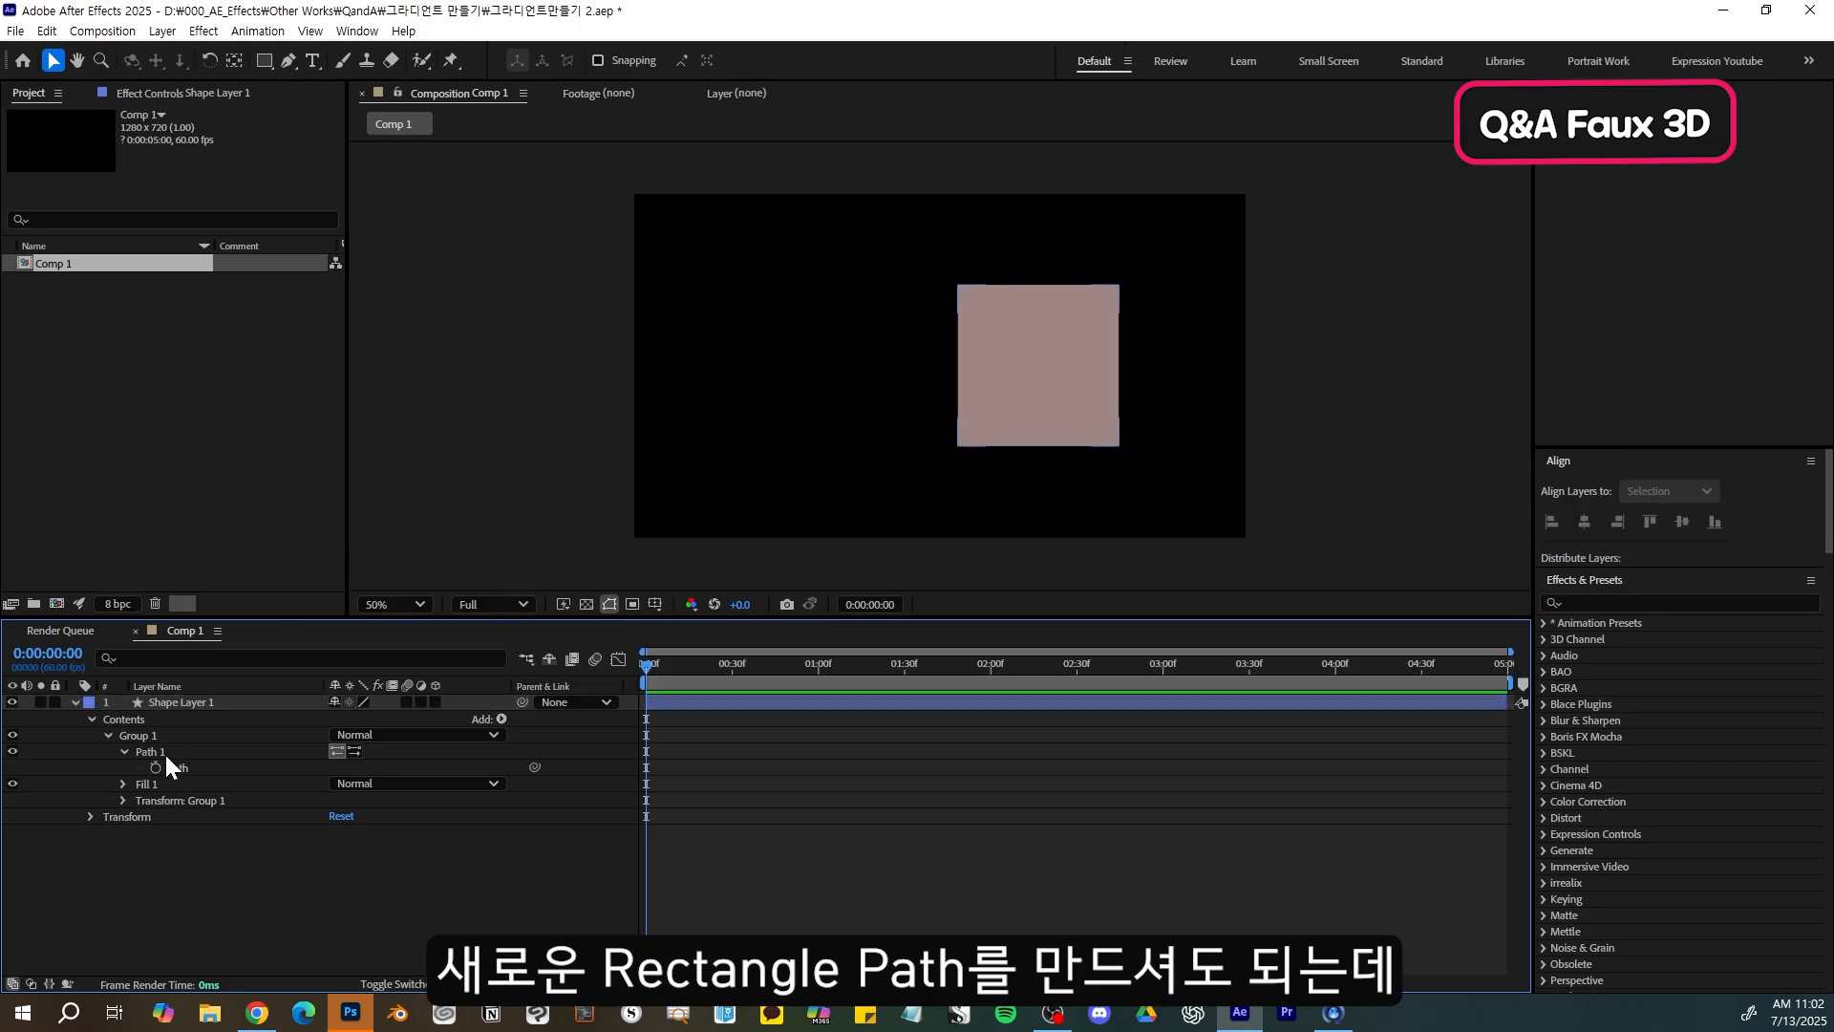
- Duplicate Group 1 and move only the copy's path to the left so the two squares sit side by side
left_click(151, 739)
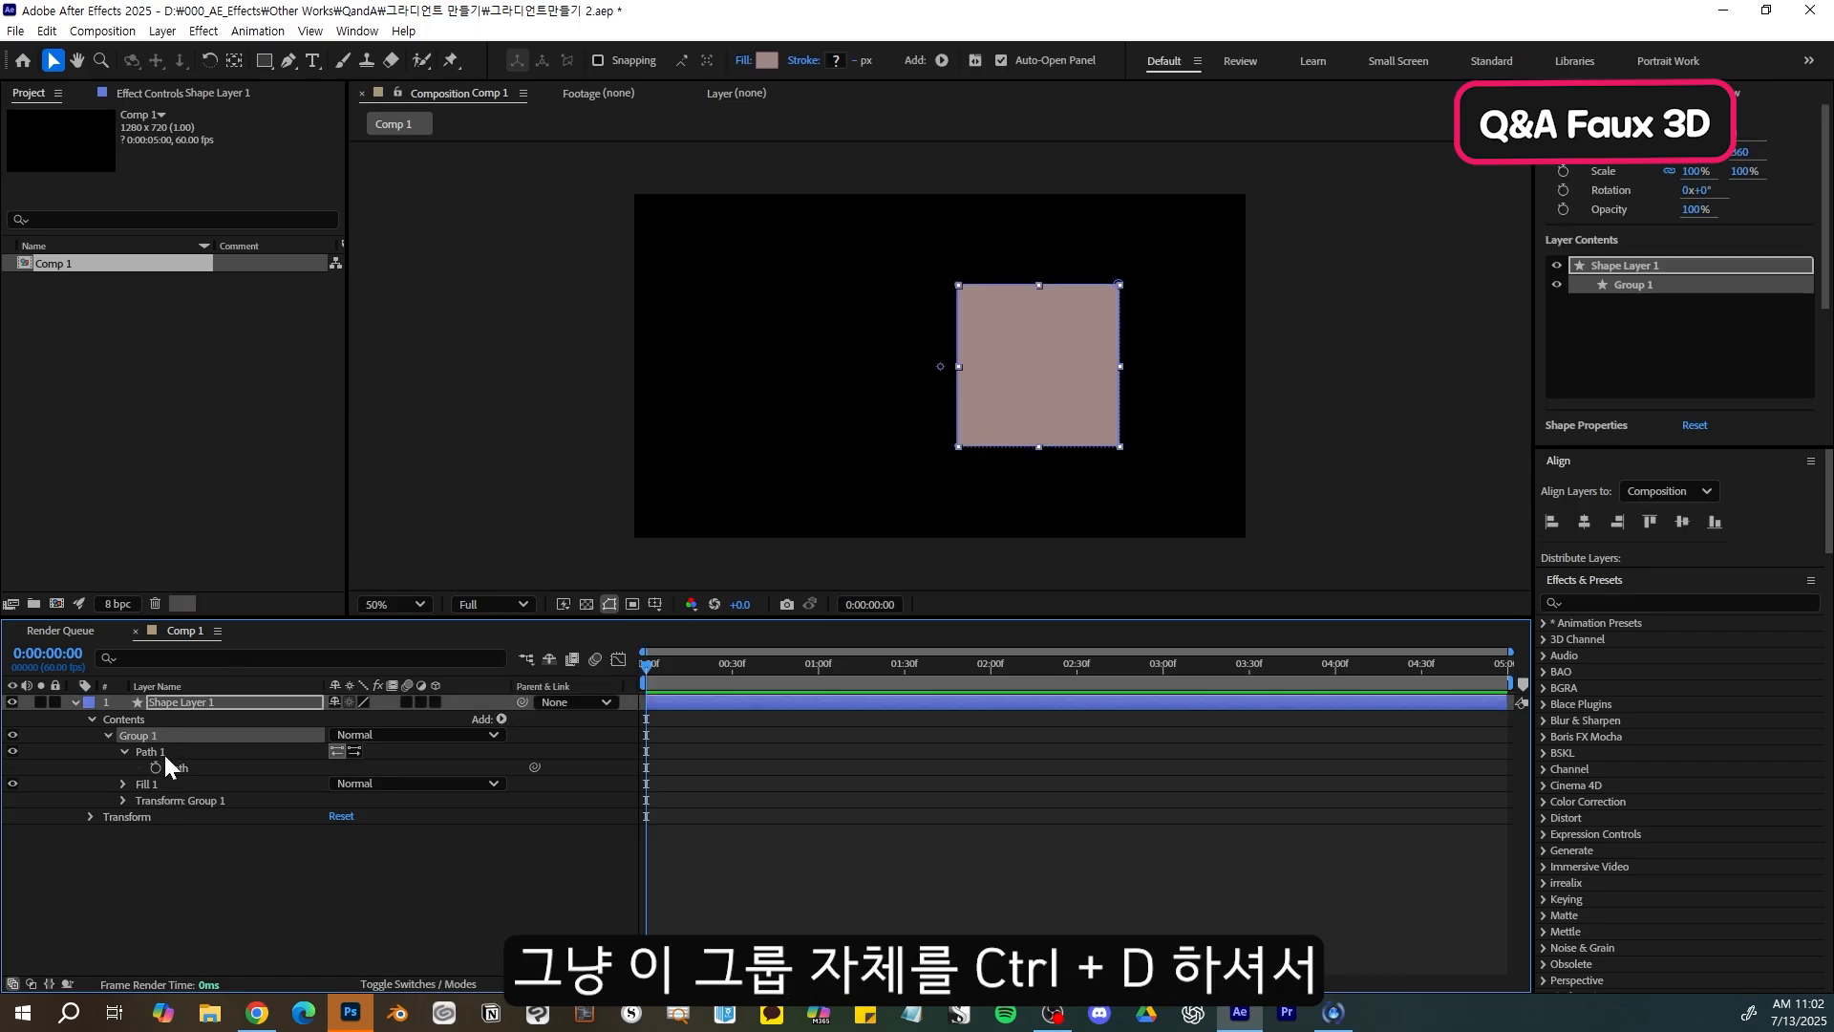
key("ctrl+d")
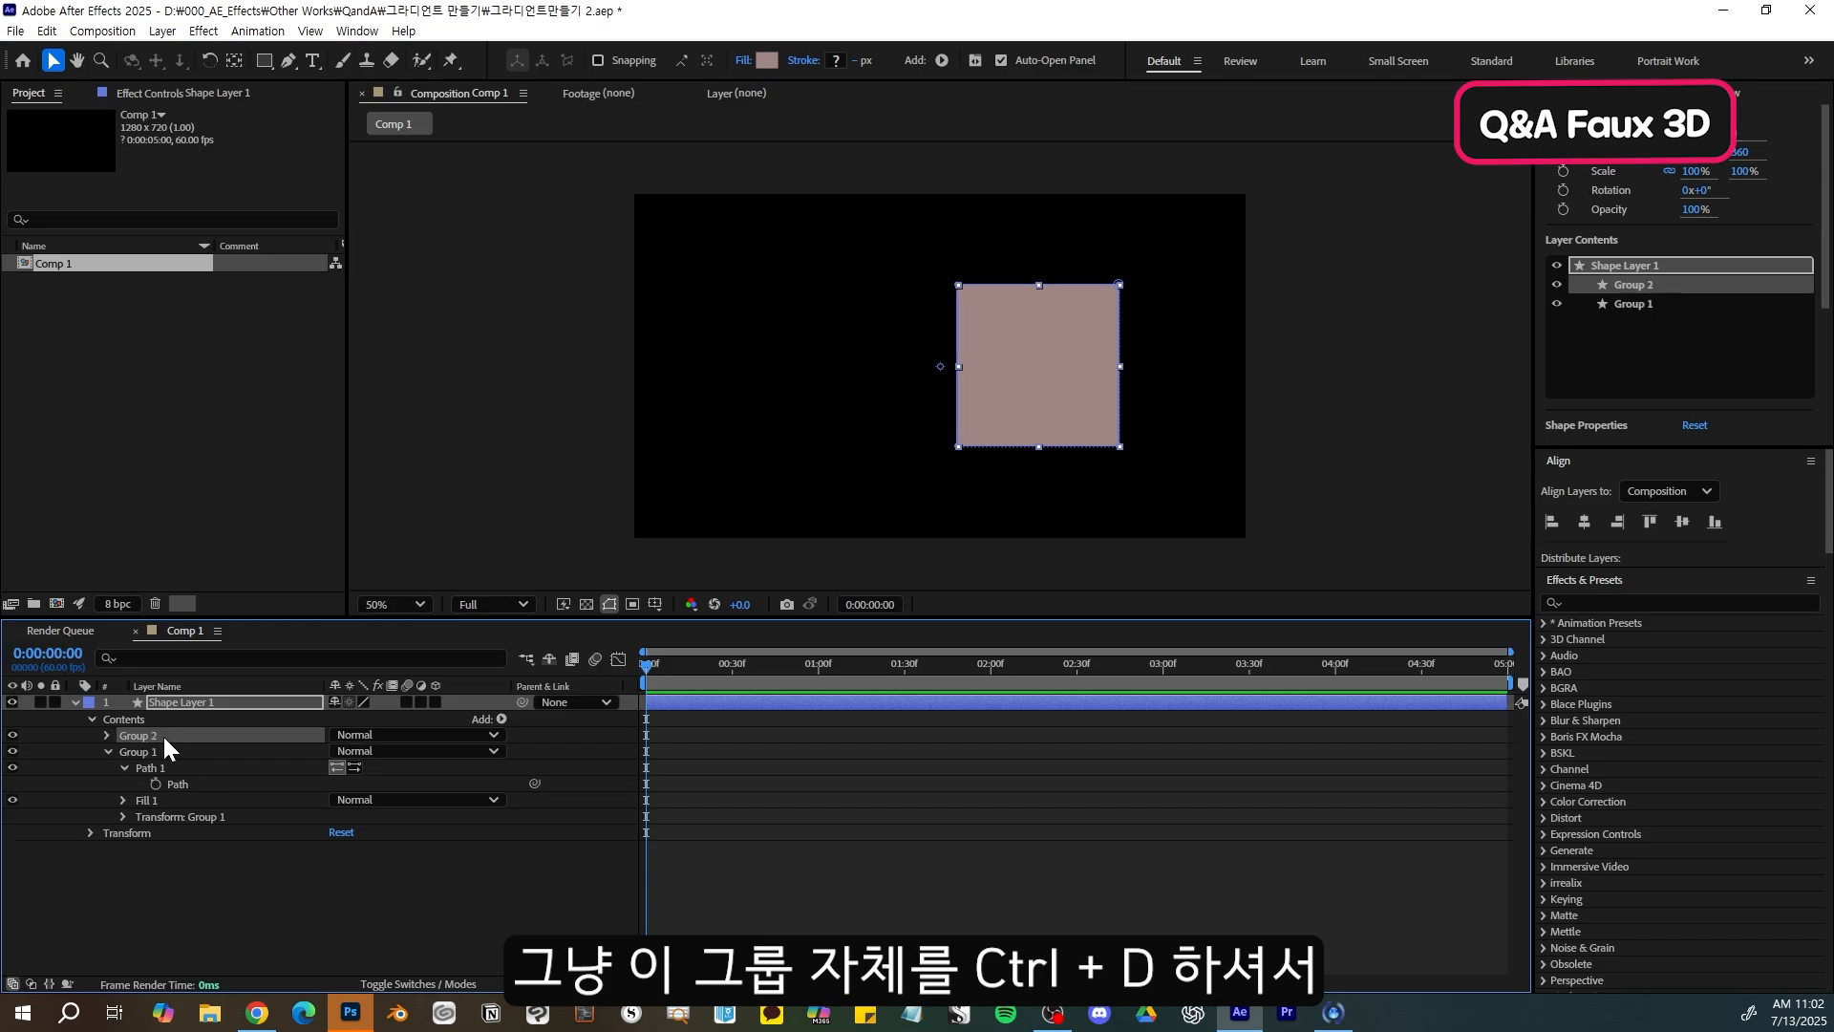
left_click(105, 736)
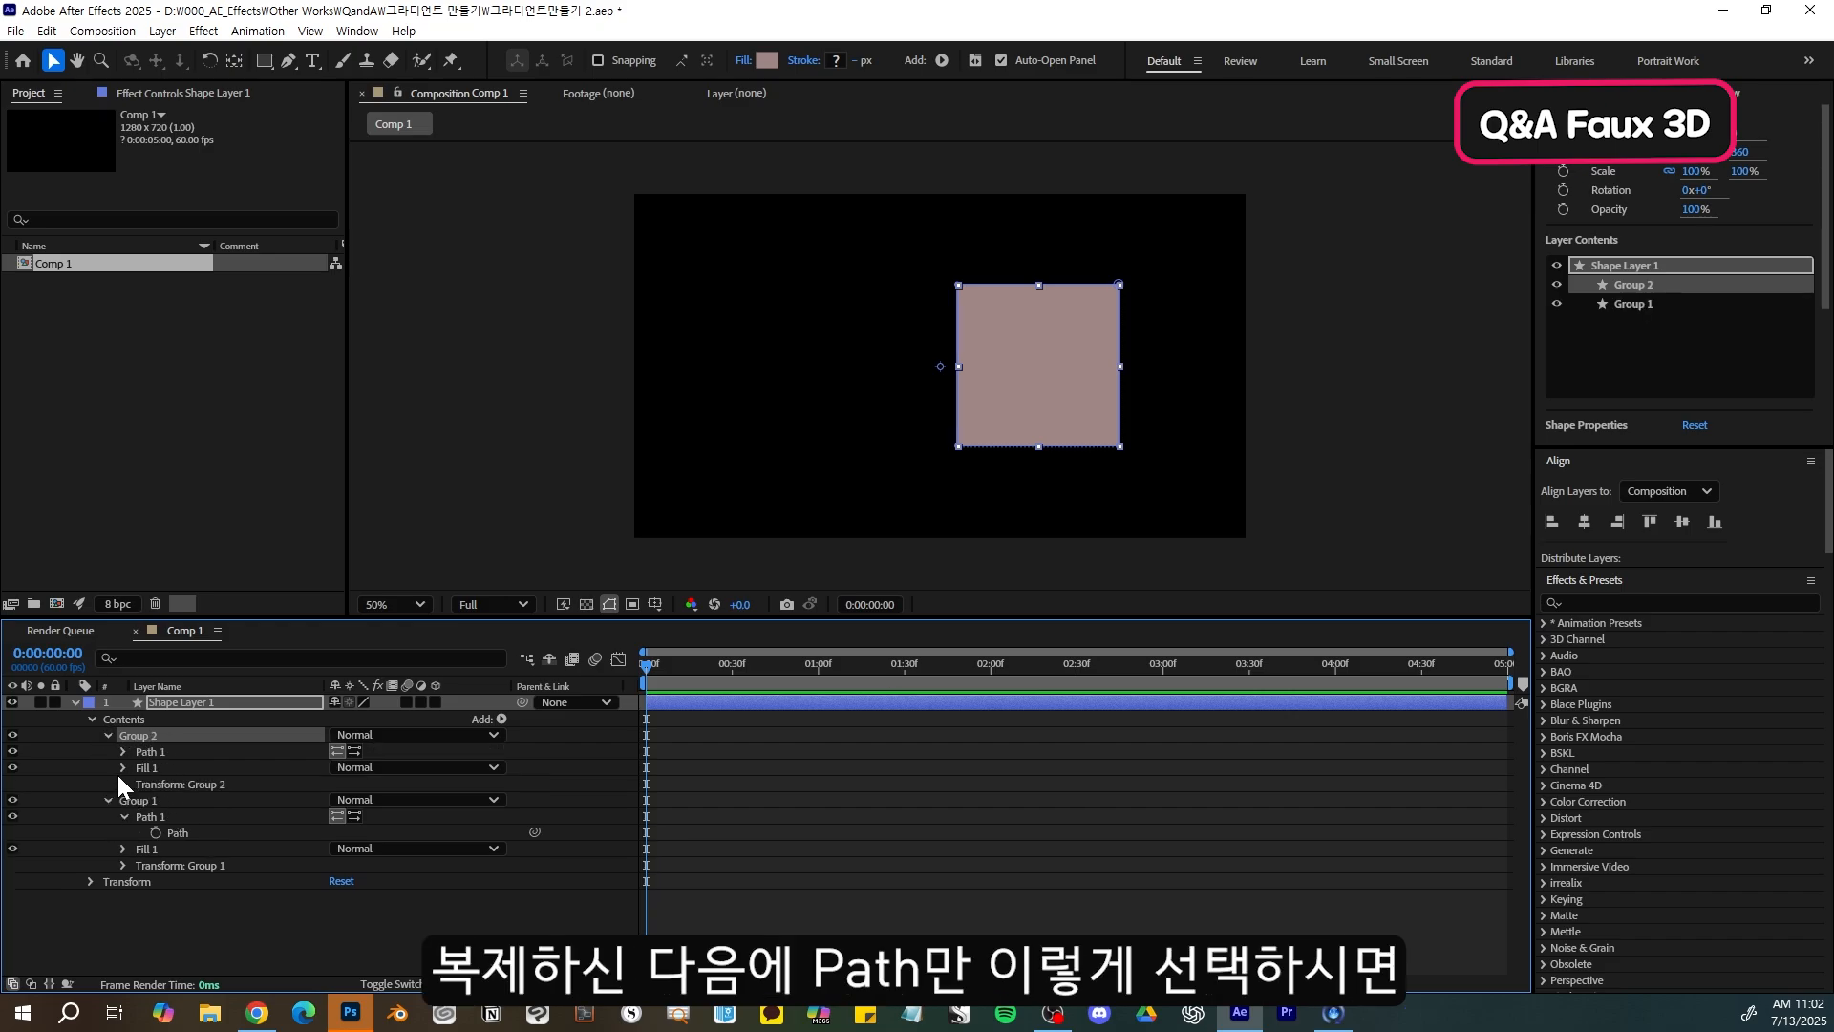
left_click(158, 753)
left_click(181, 767)
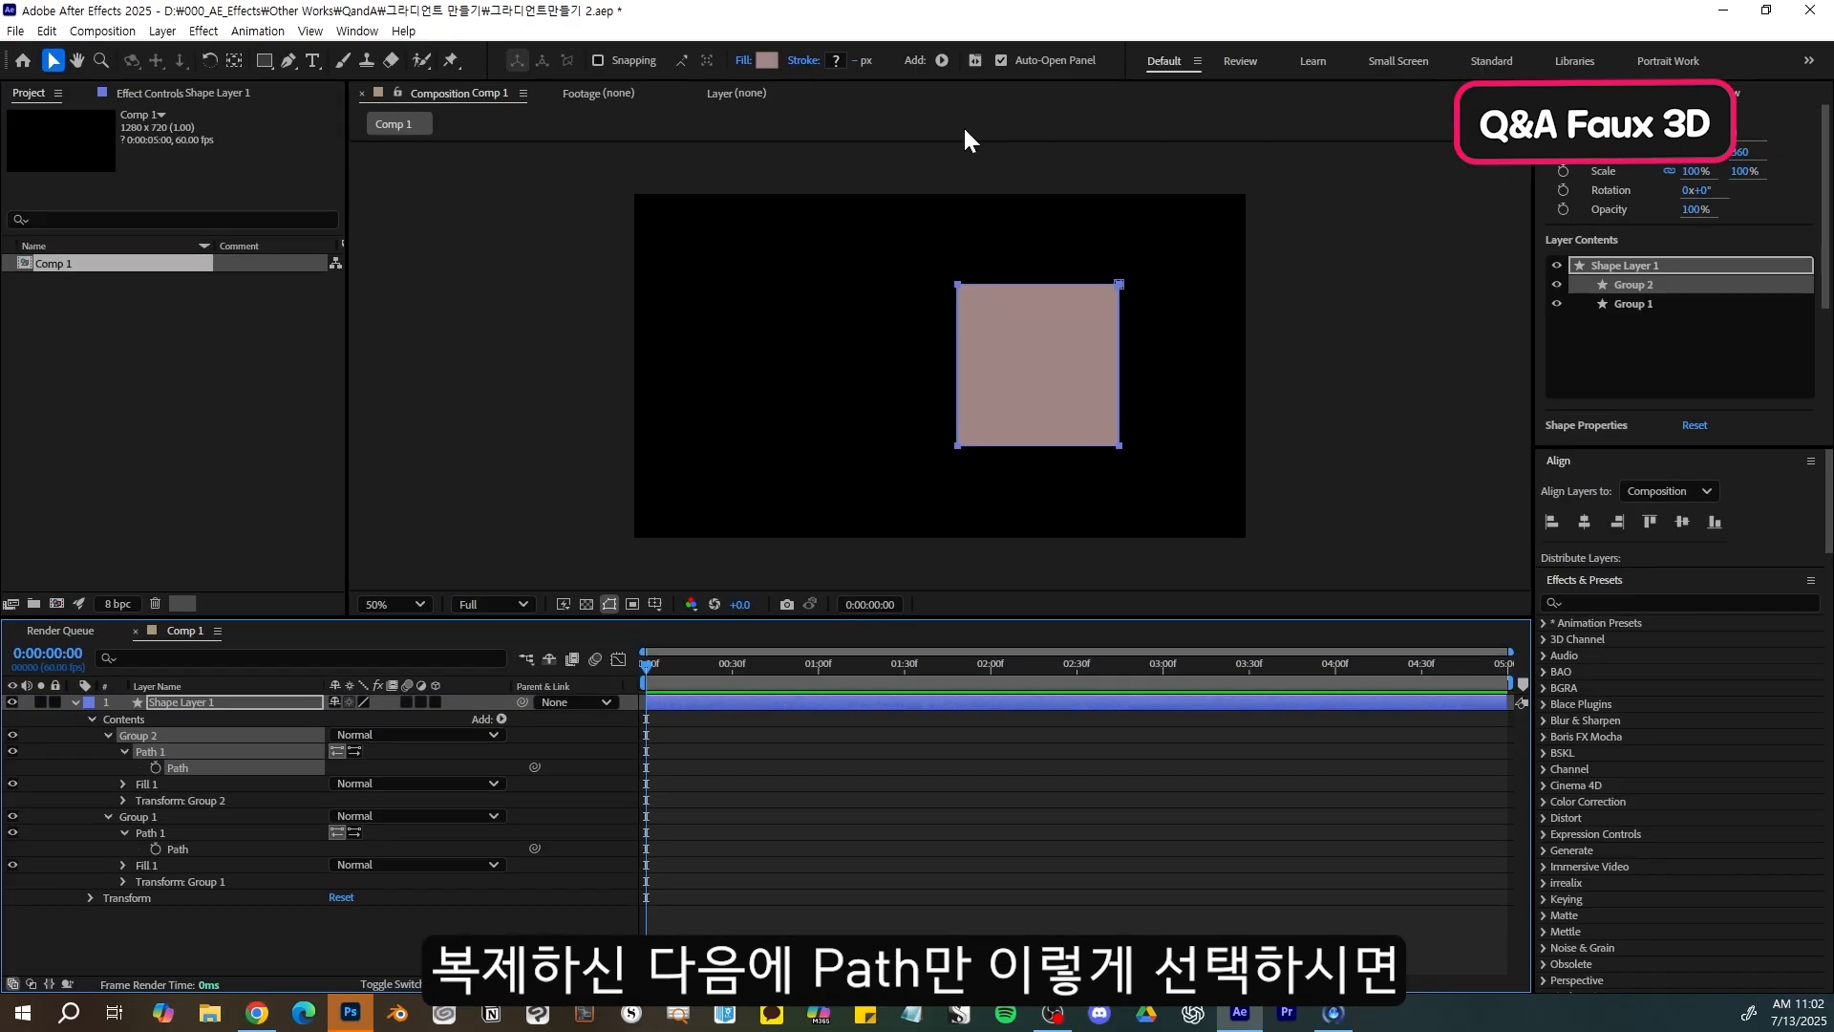
left_click_drag(1003, 286, 833, 298)
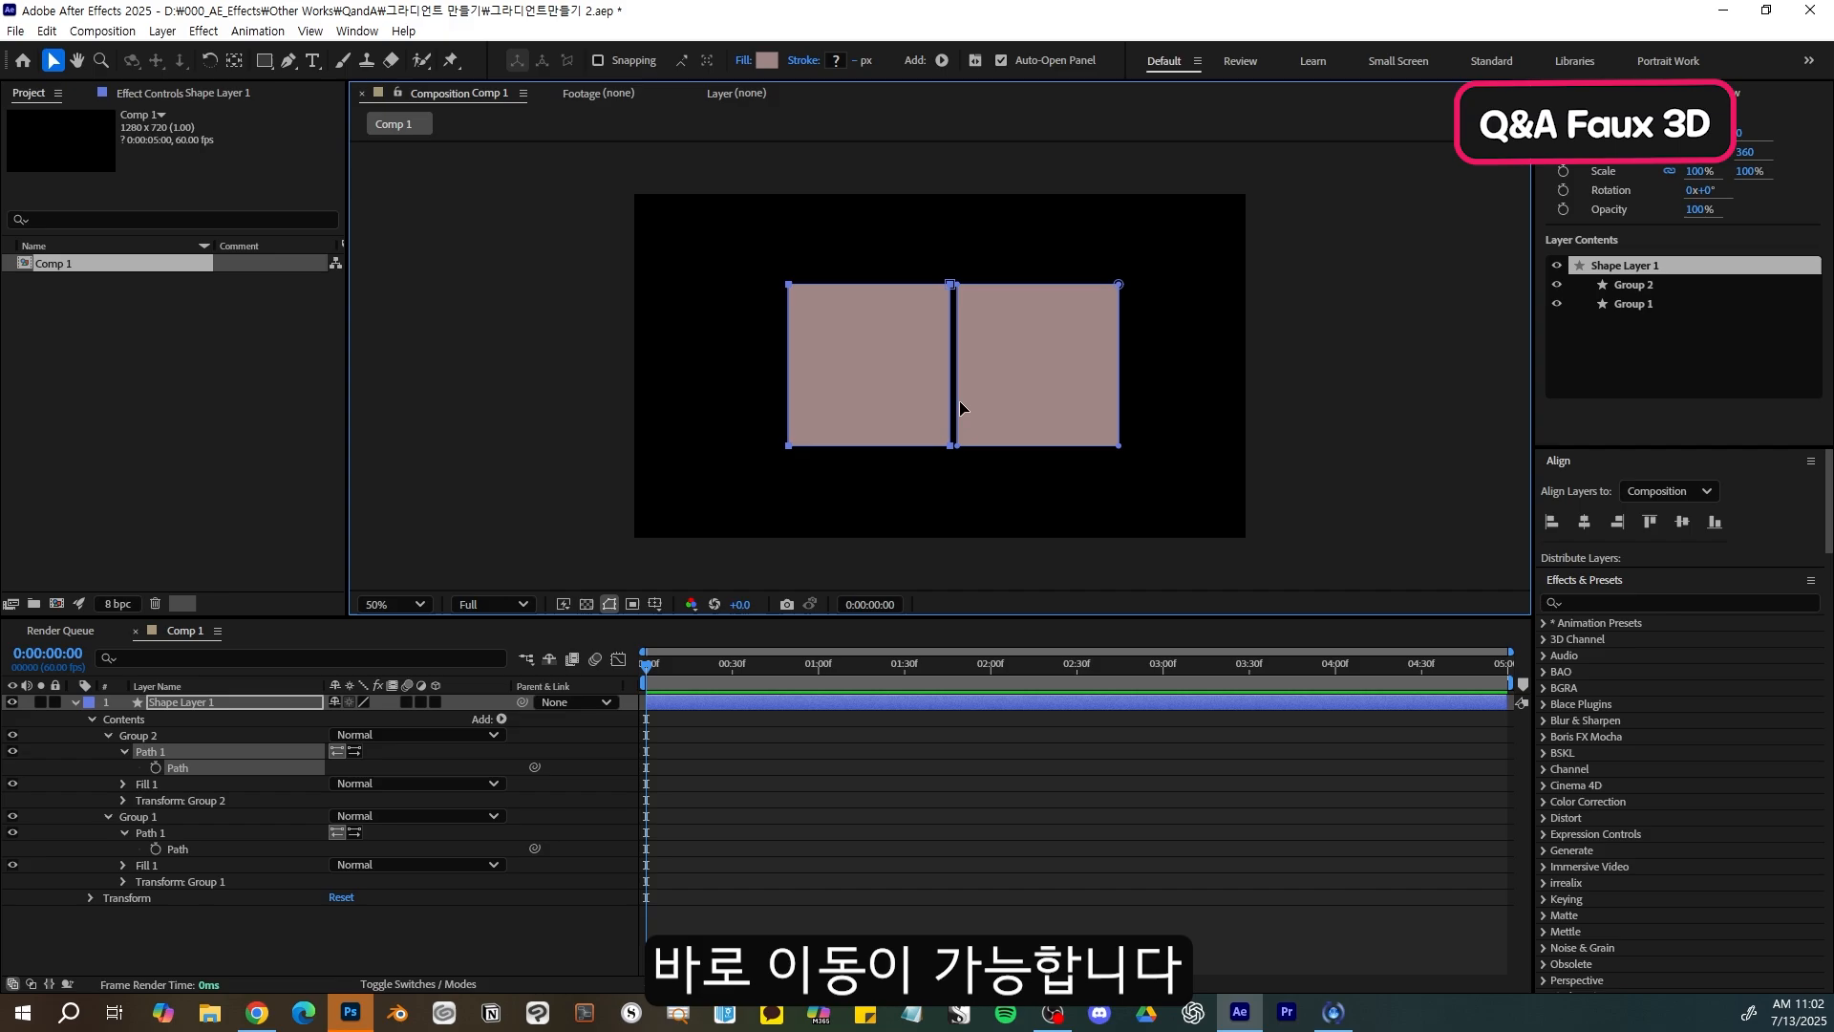
- Set Group 2's fill color to the darker greyish pink 816F6F
left_click(122, 784)
left_click(339, 833)
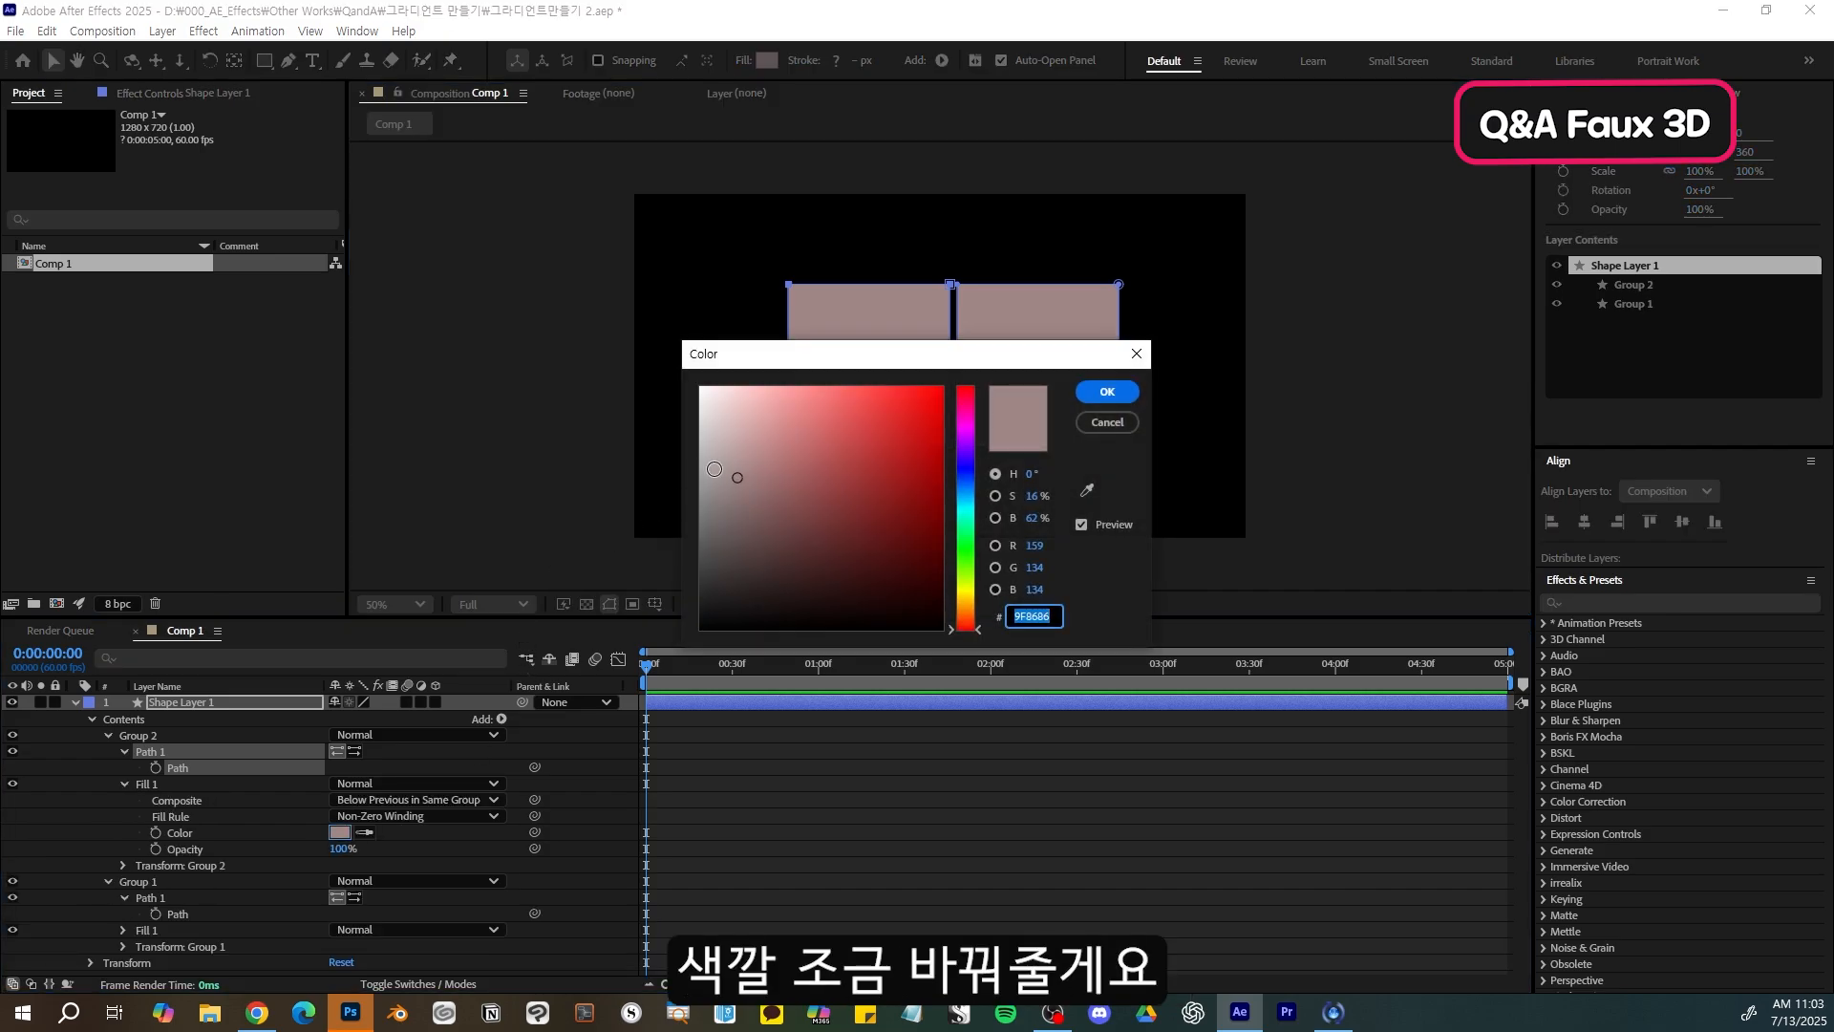
left_click(735, 506)
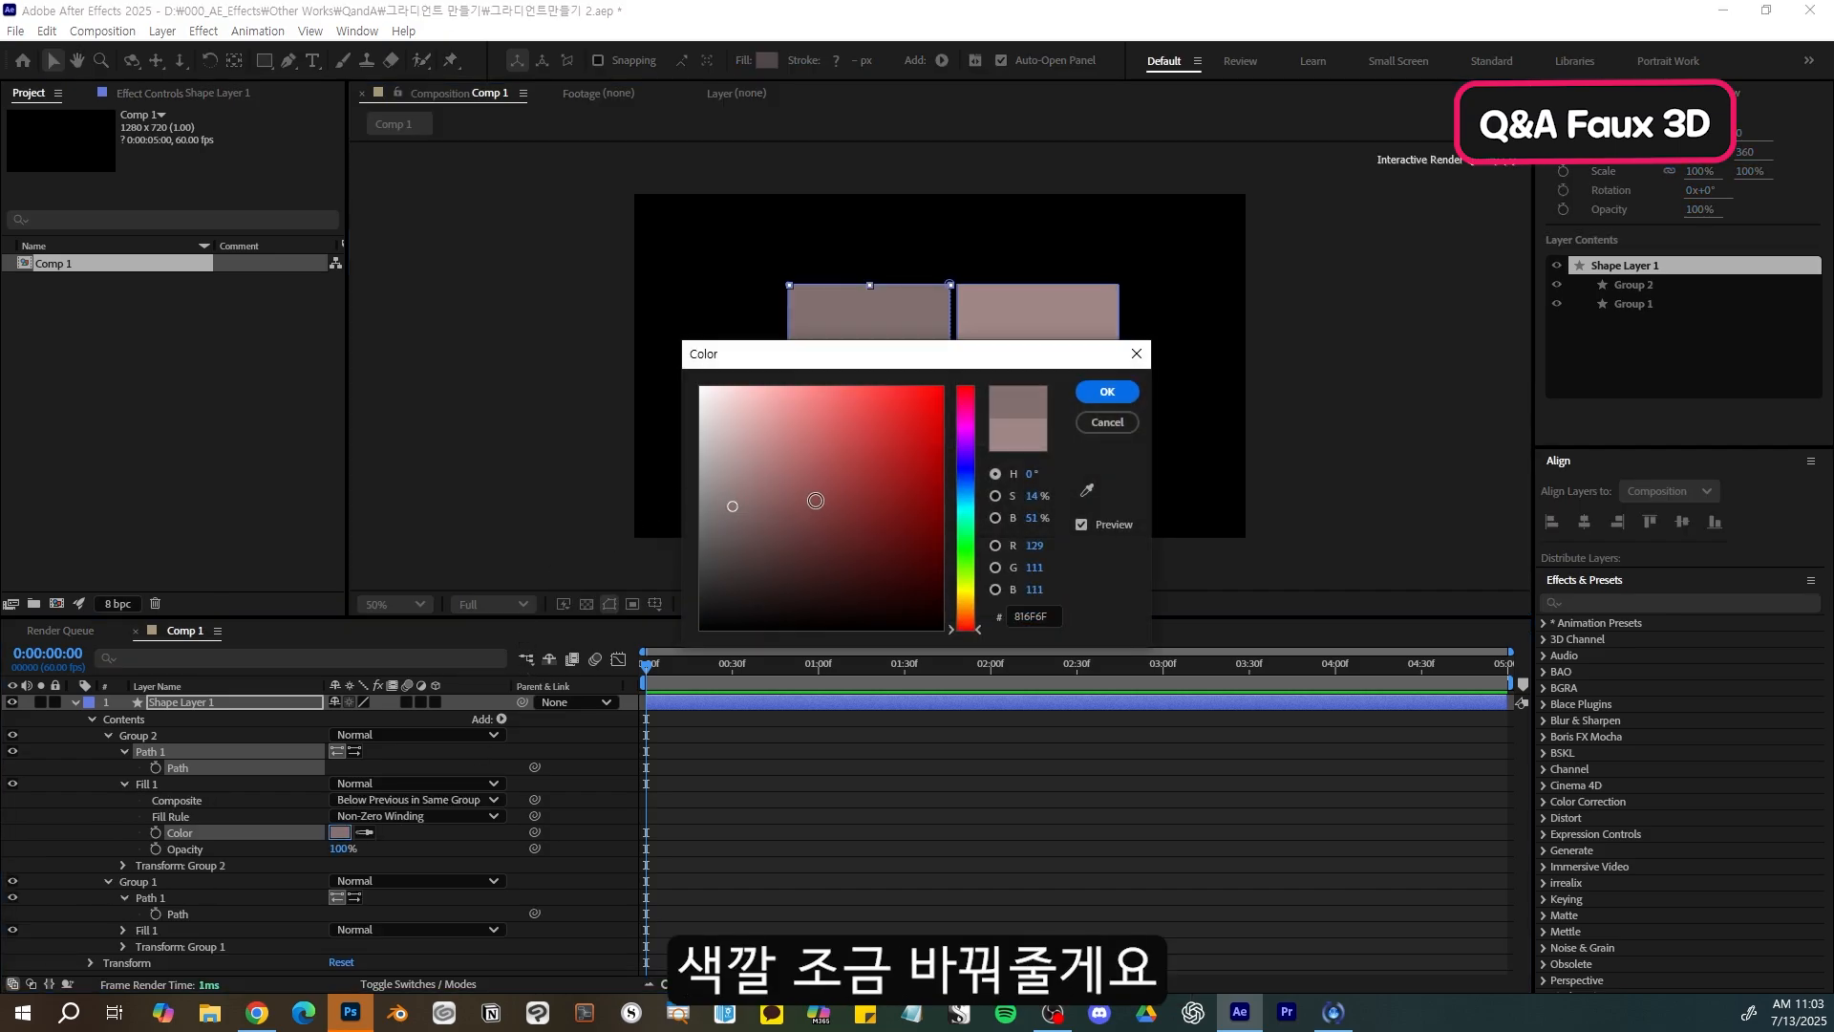
left_click(1105, 396)
- Create nulls for Group 2's path using Points Follow Nulls from Create Nulls From Paths, and label all four Fuchsia
left_click(346, 32)
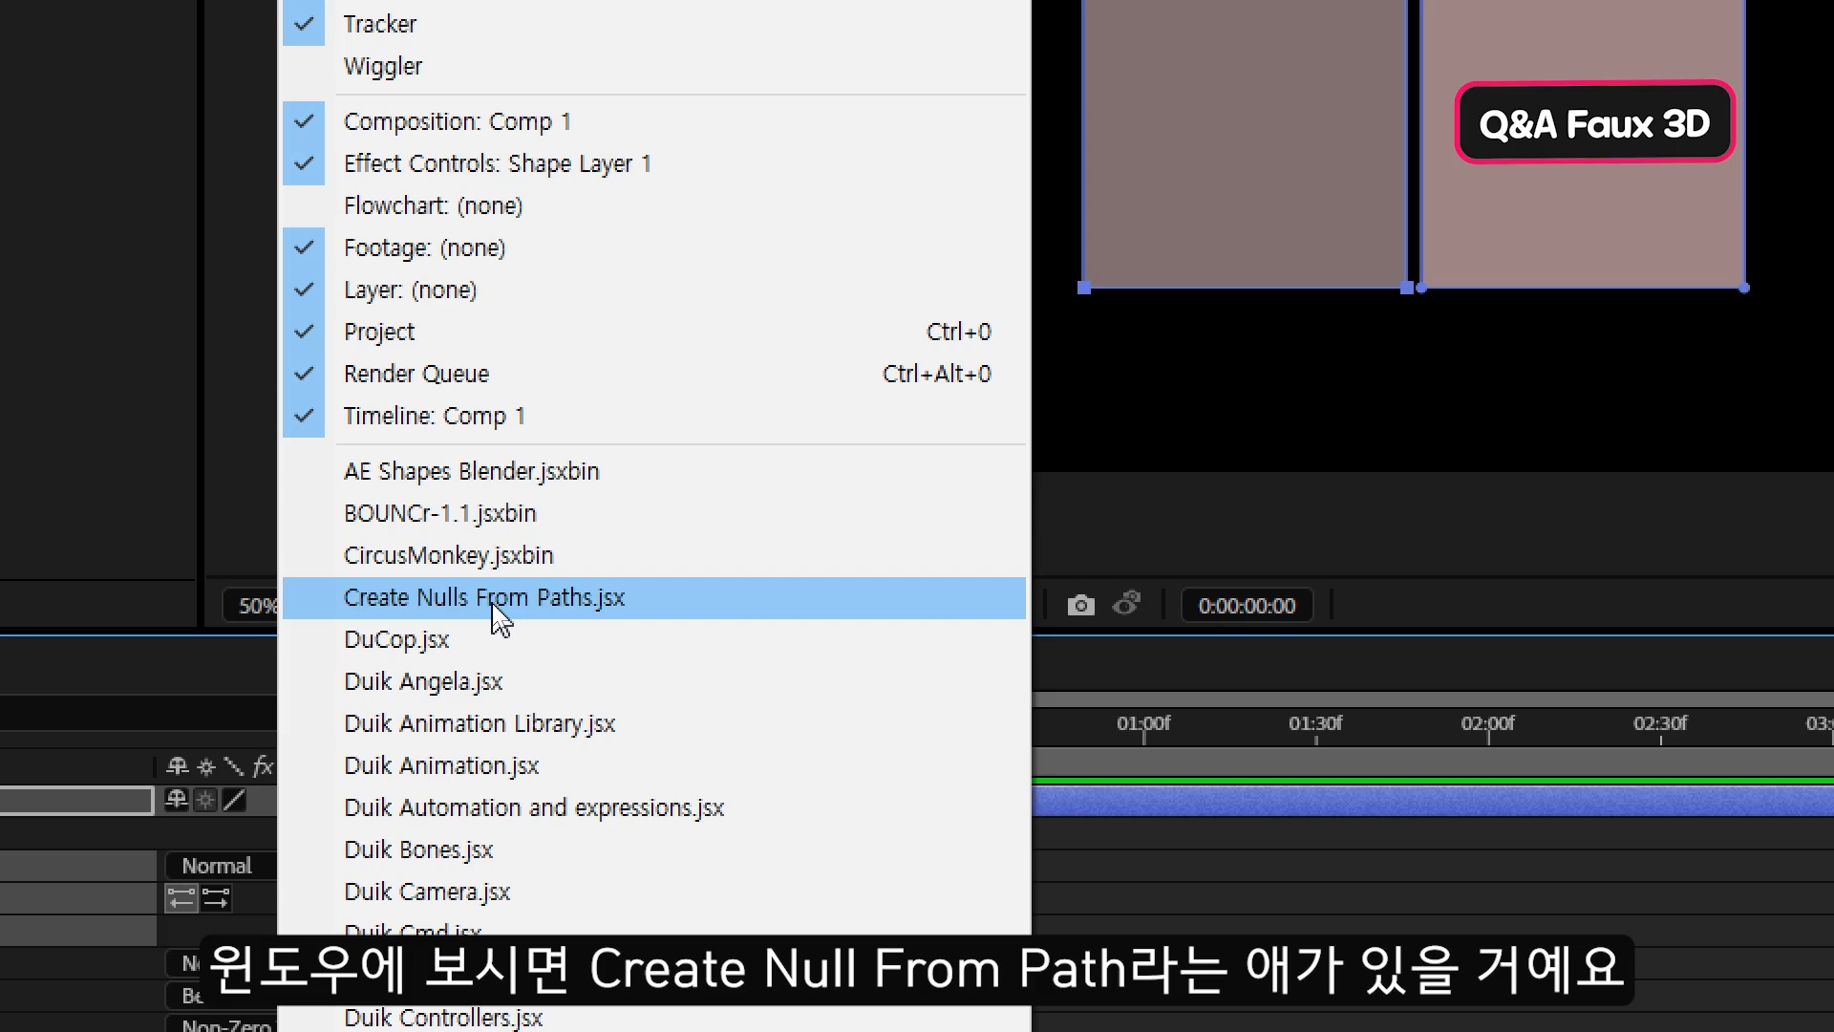
left_click(491, 602)
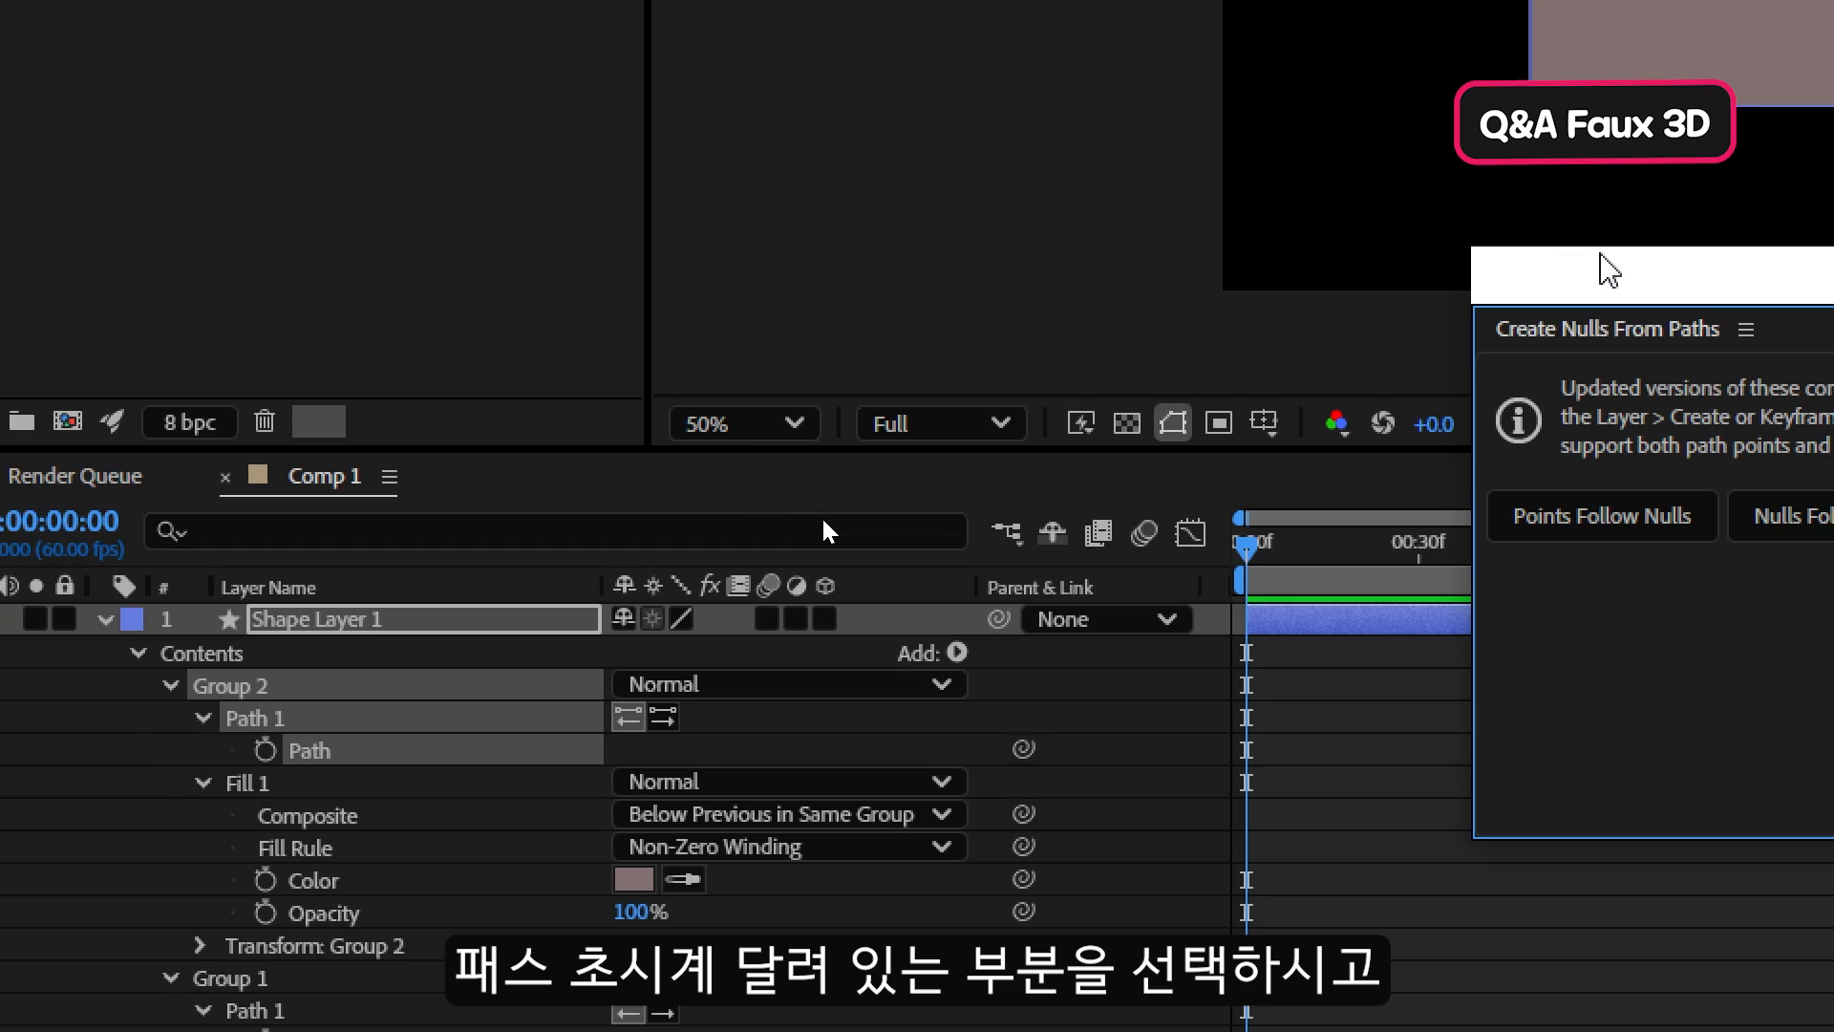
left_click_drag(1609, 271, 1018, 408)
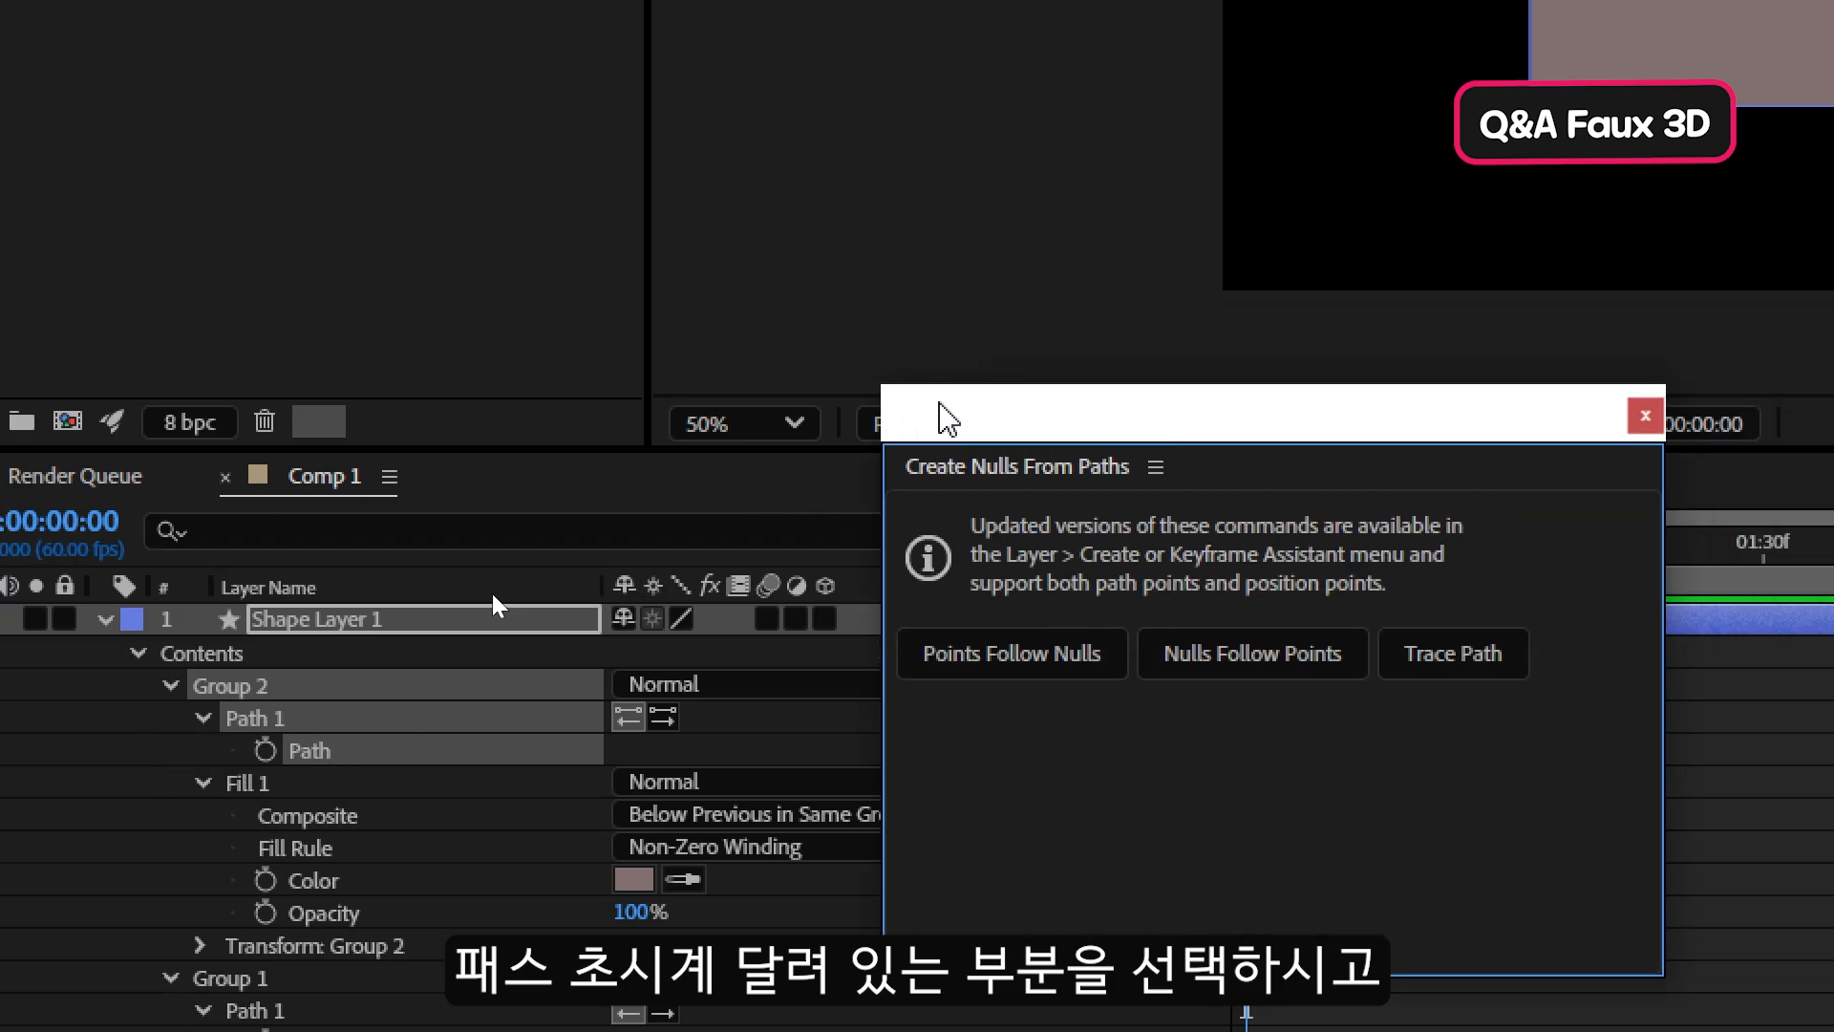
left_click(993, 669)
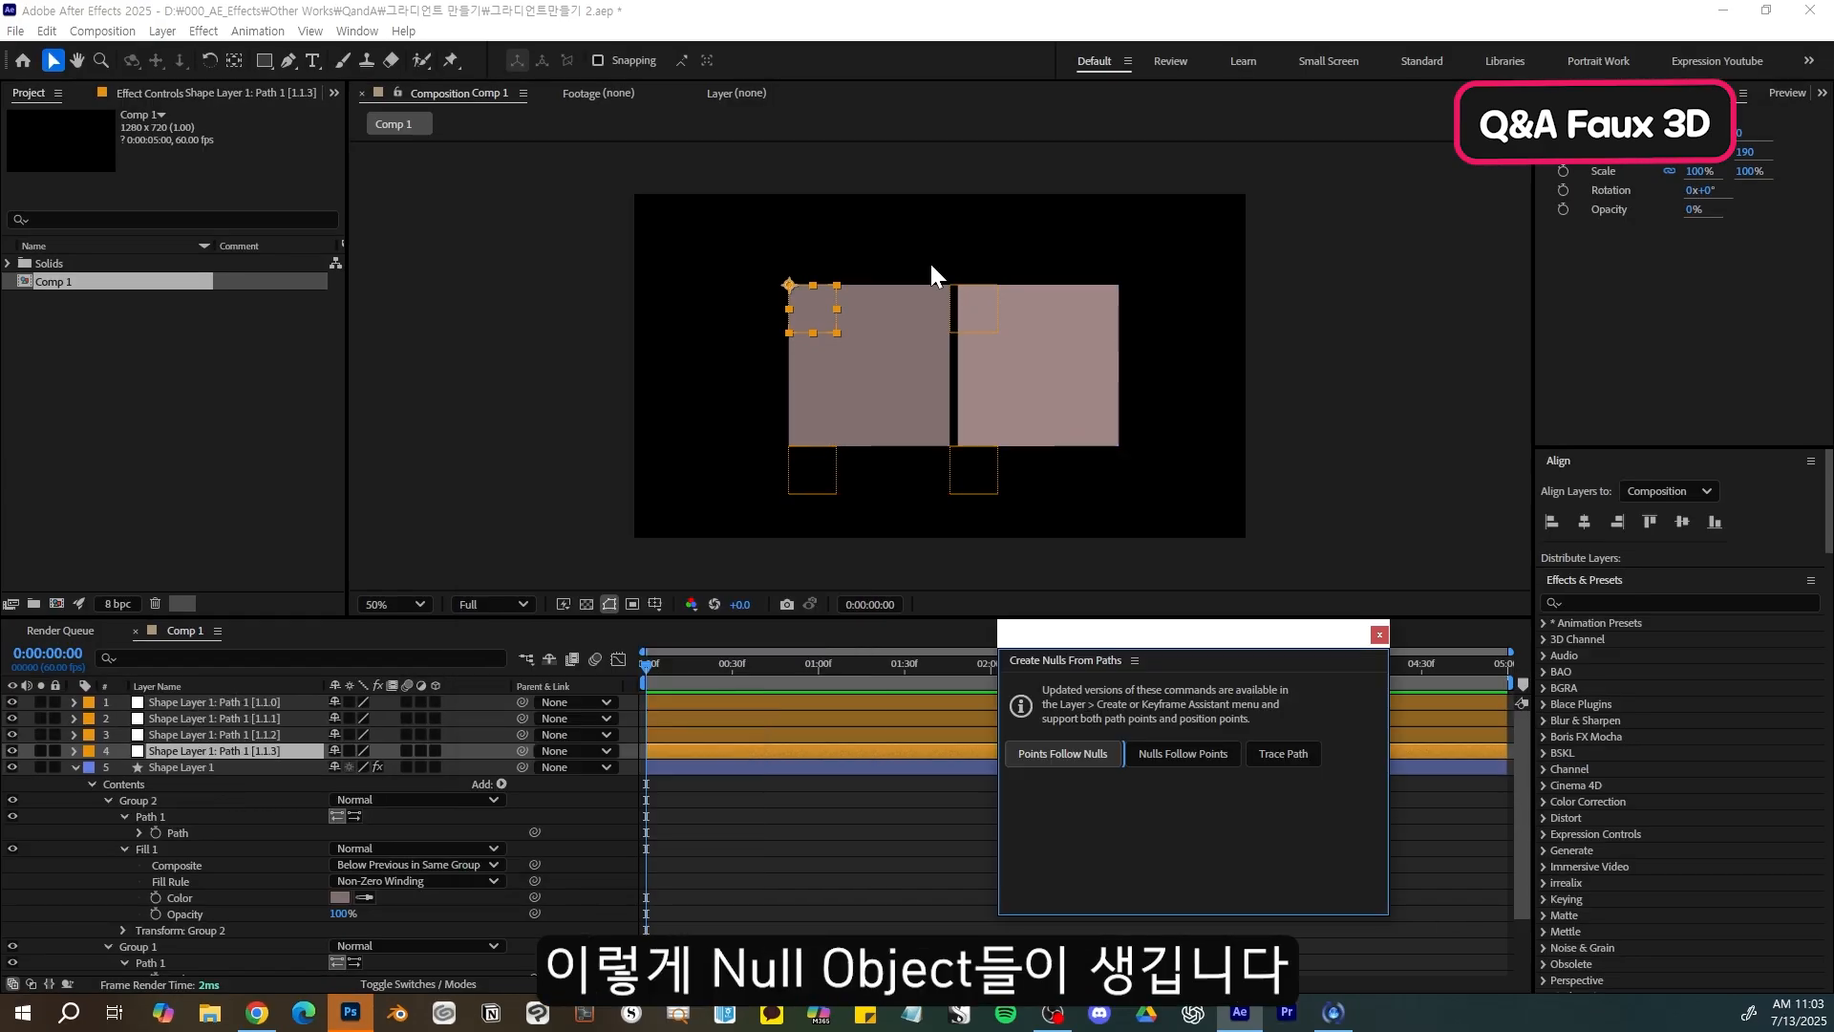
left_click(272, 705, "shift")
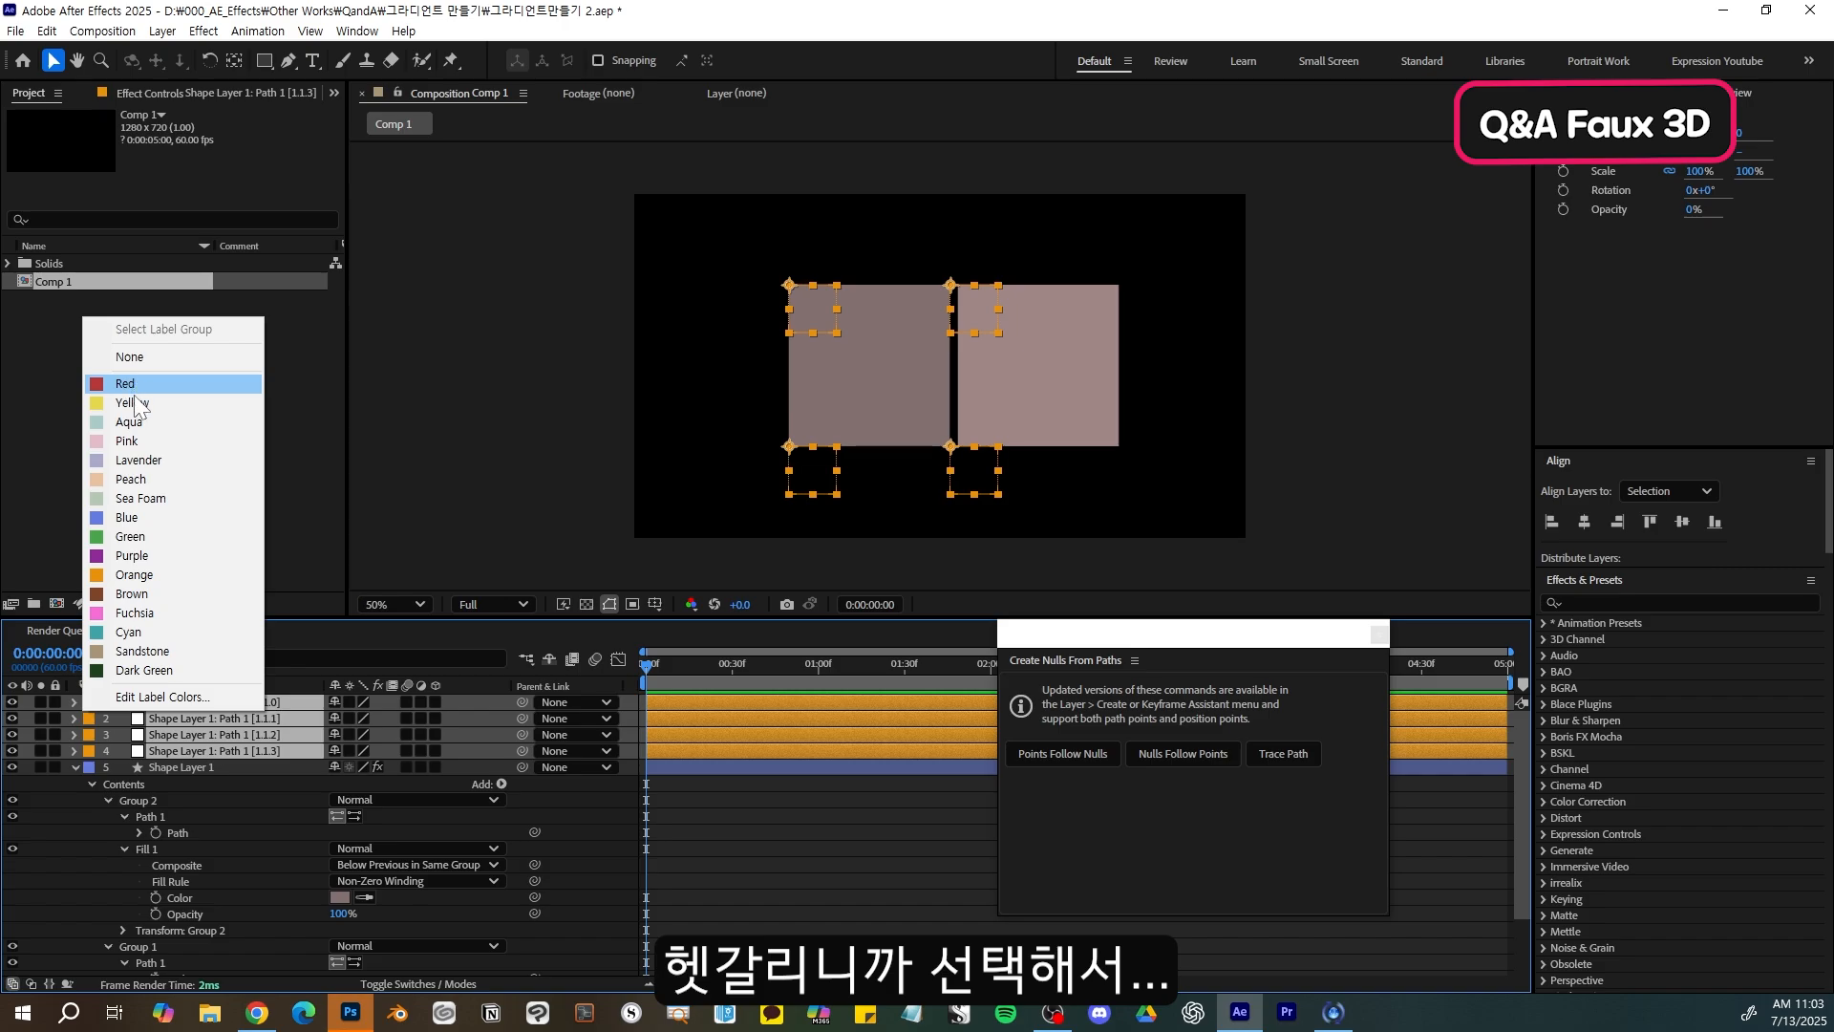
left_click(129, 614)
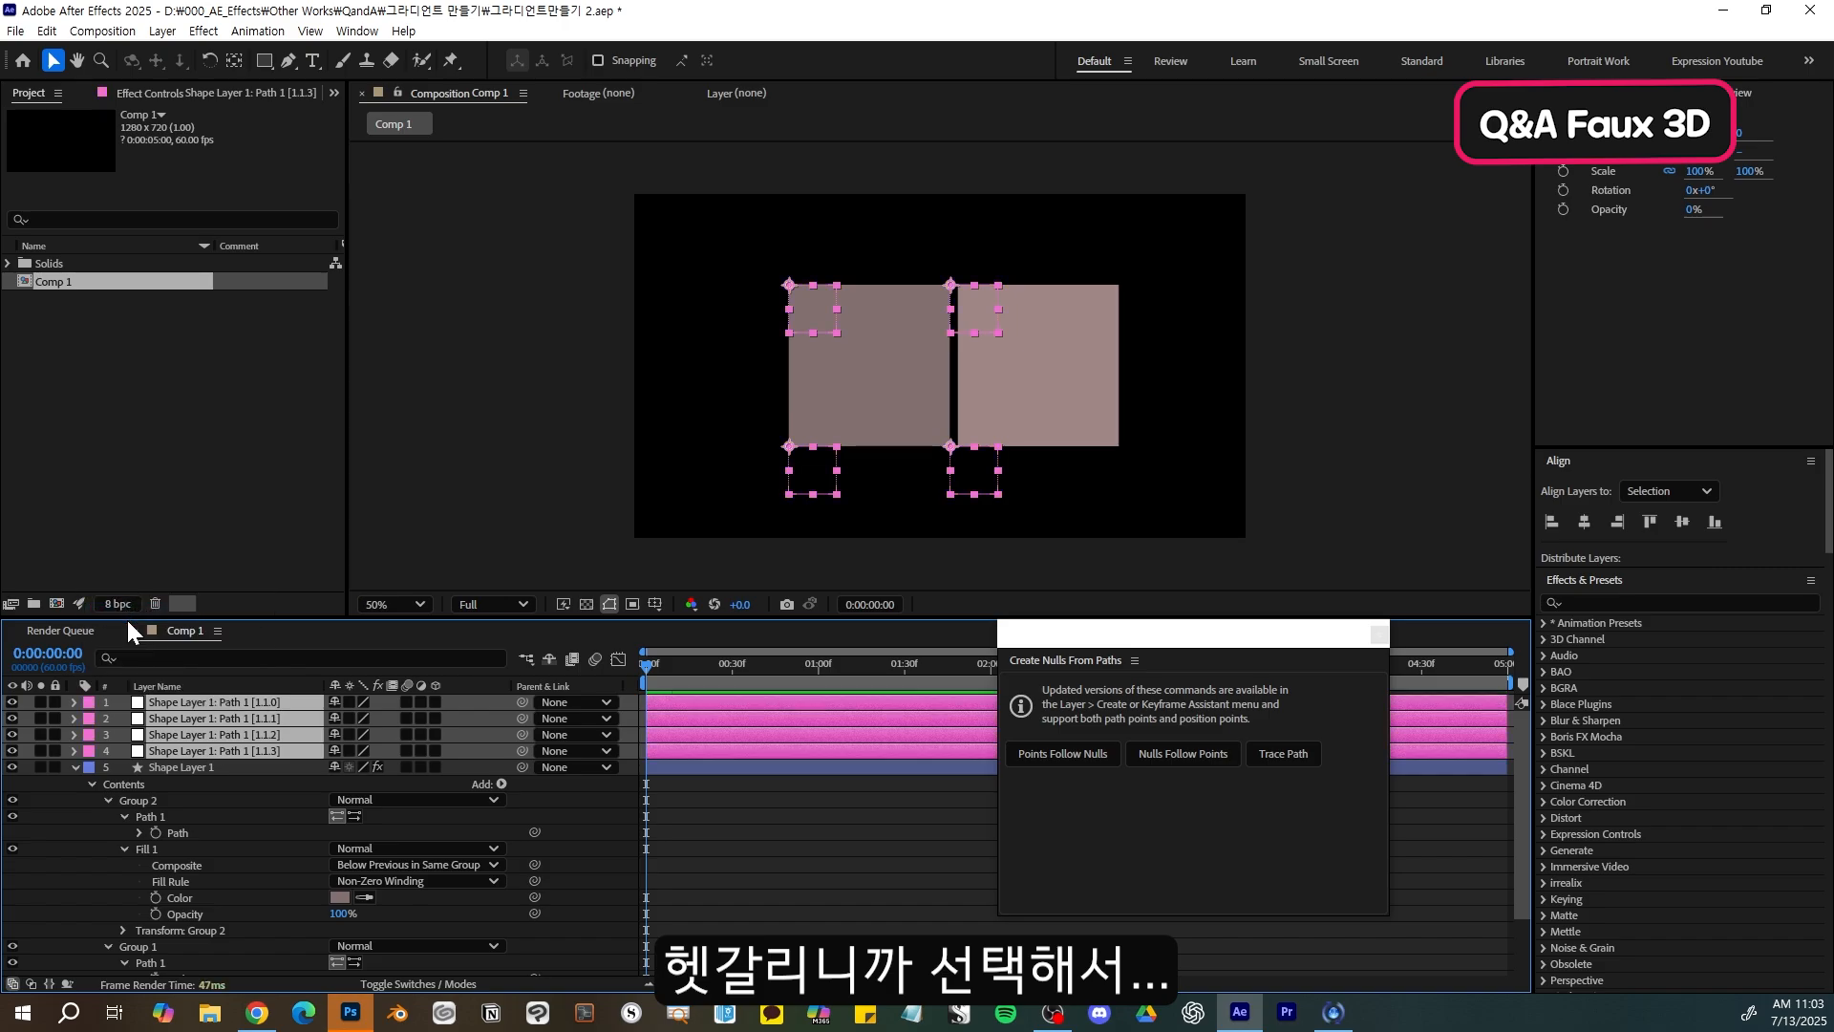
- Create control nulls for Group 1's path with Points Follow Nulls
left_click(582, 840)
scroll(220, 828, "down", 2)
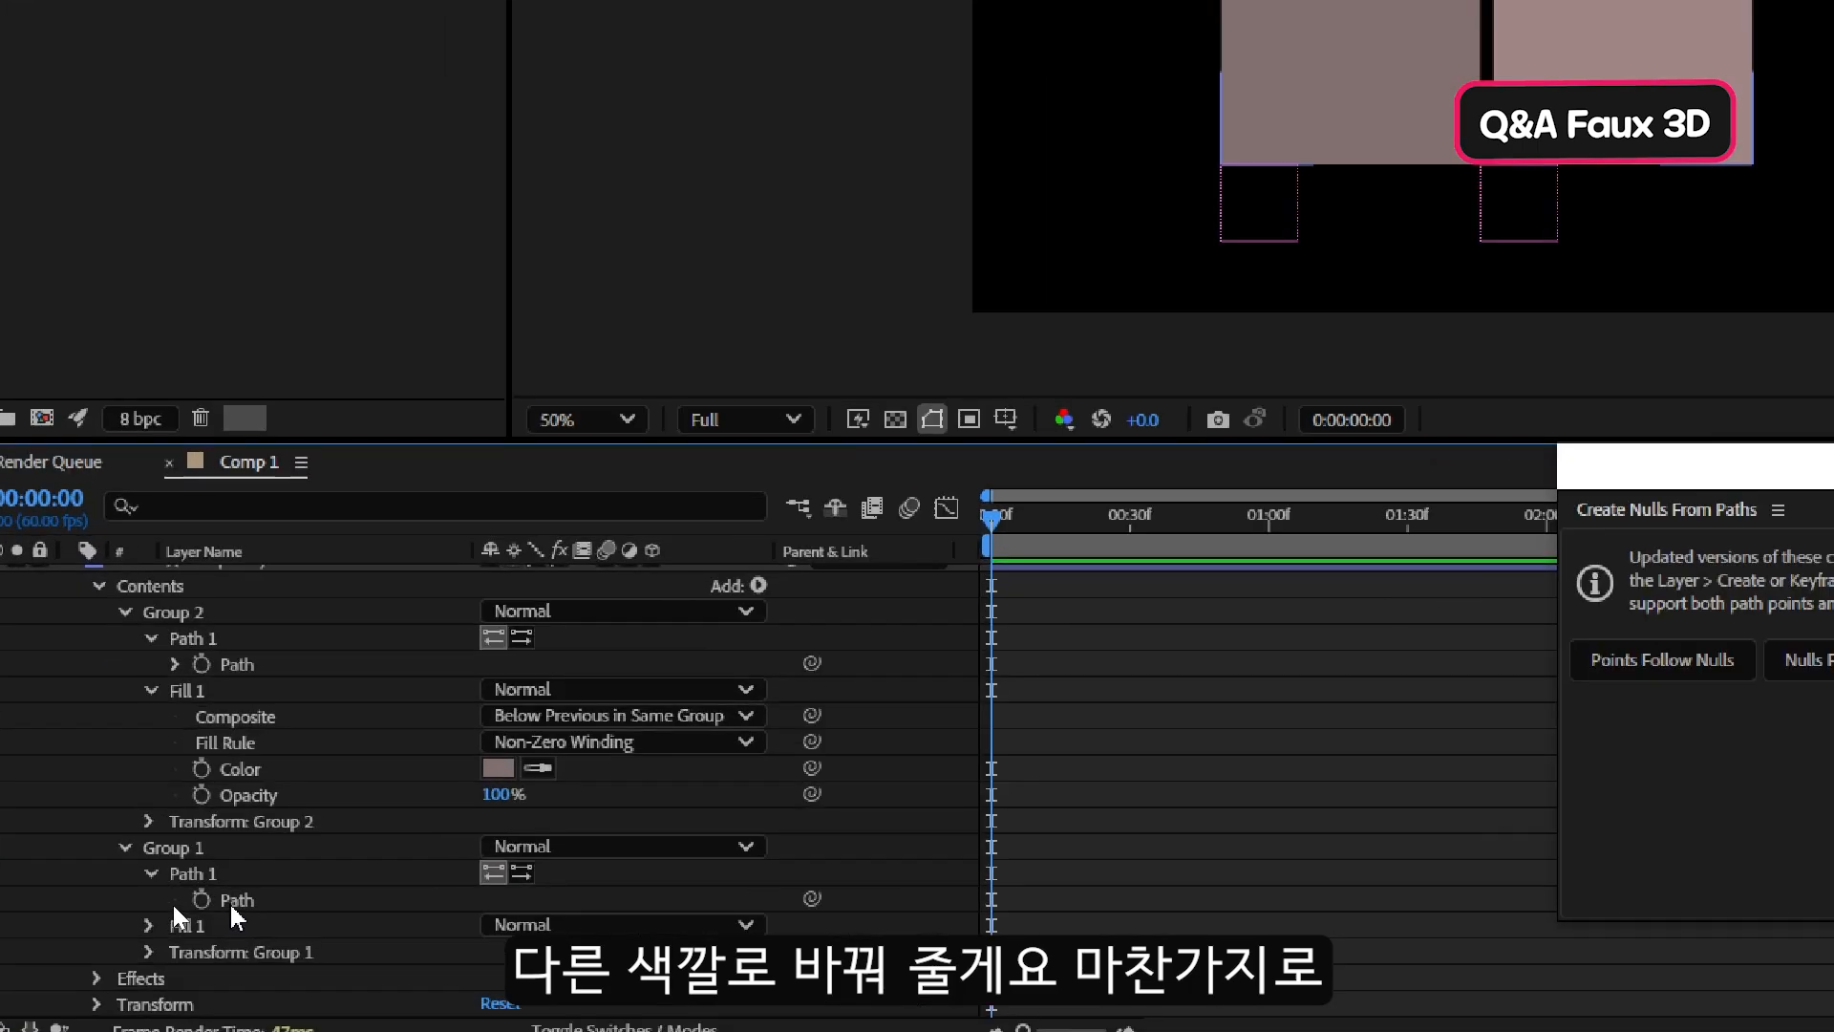
left_click(173, 901)
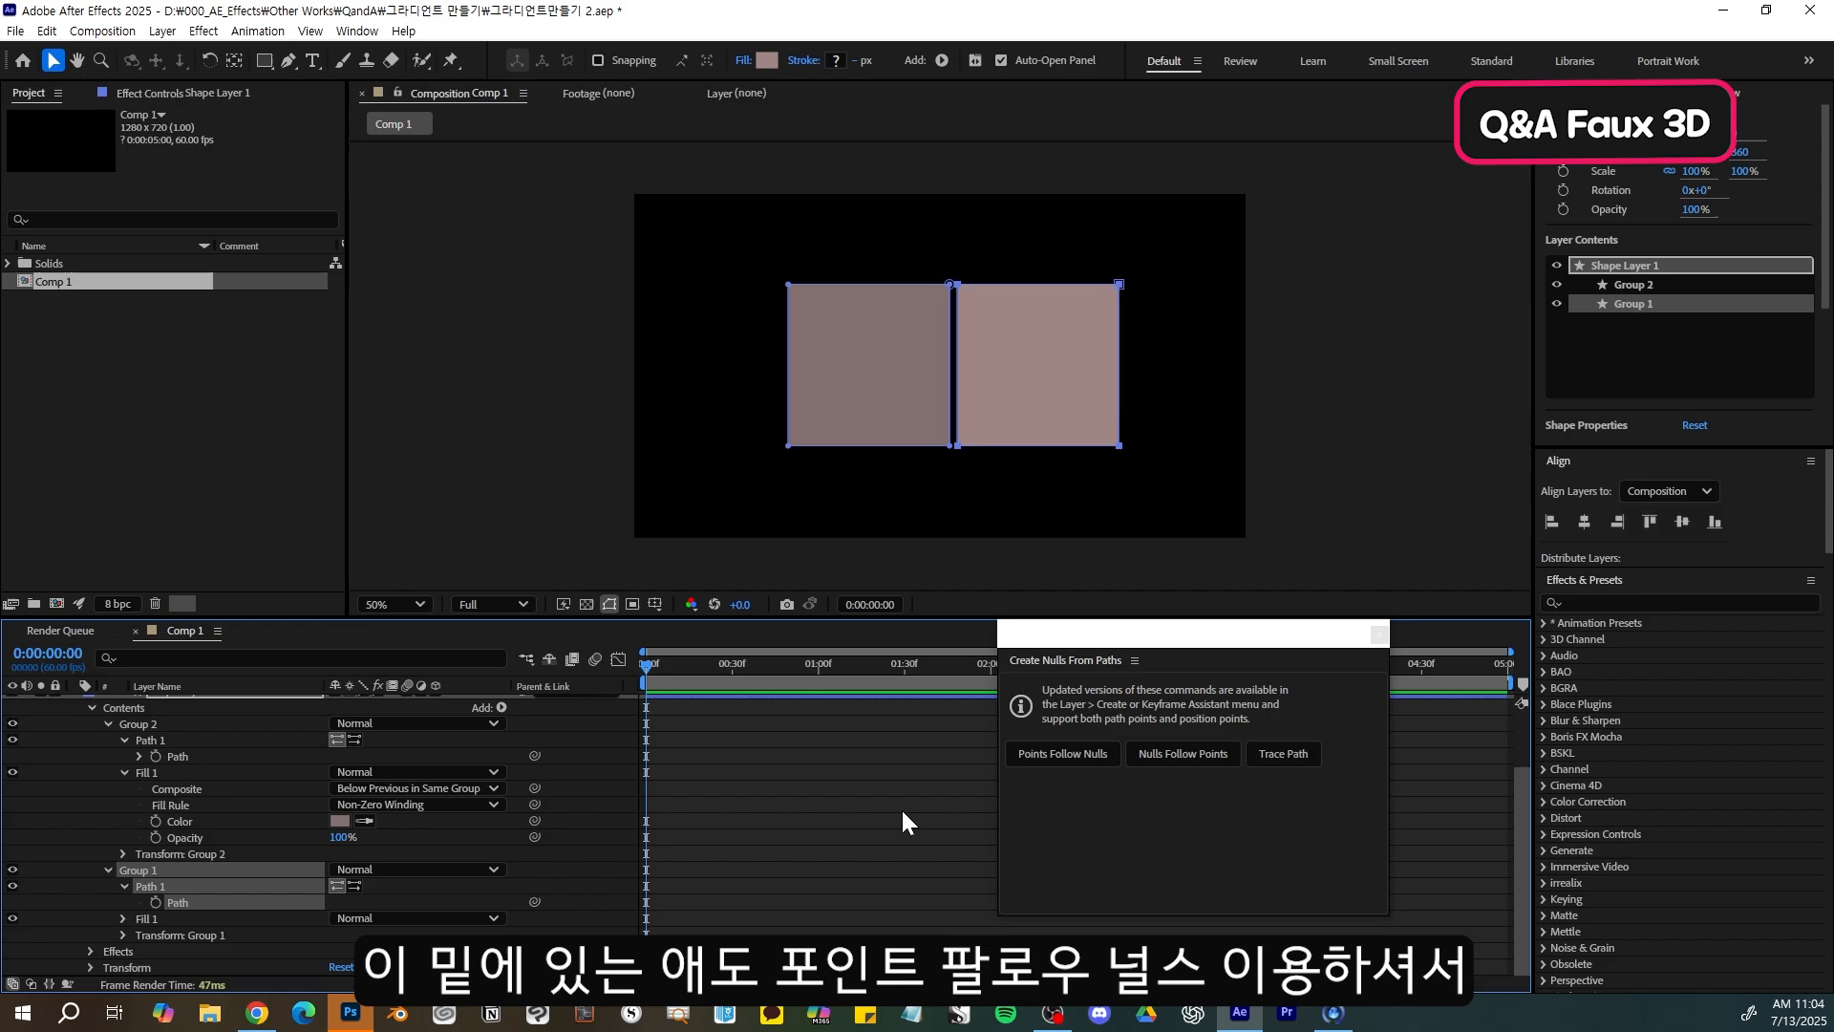
left_click(1030, 751)
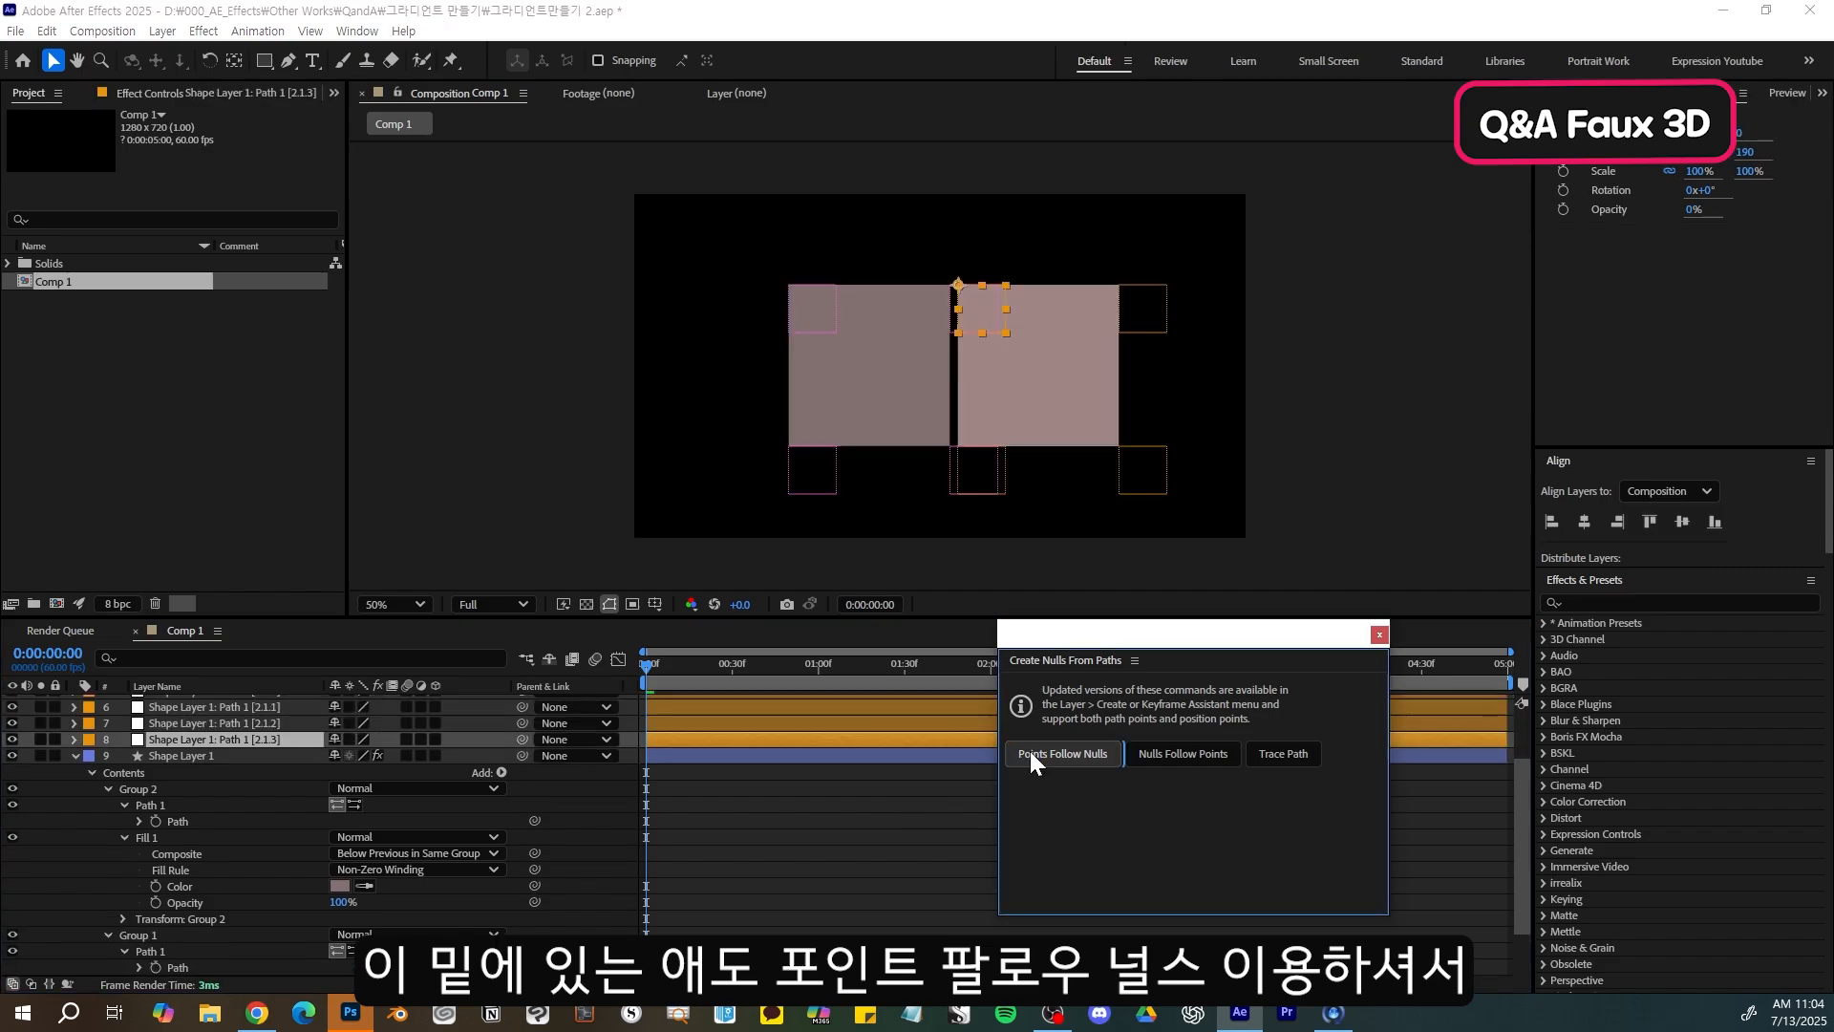
- Parent null Path 1 [1.1.0] to null Path 1 [2.1.3], snapping it to the parent's position at the upper shared corner
scroll(216, 776, "up", 2)
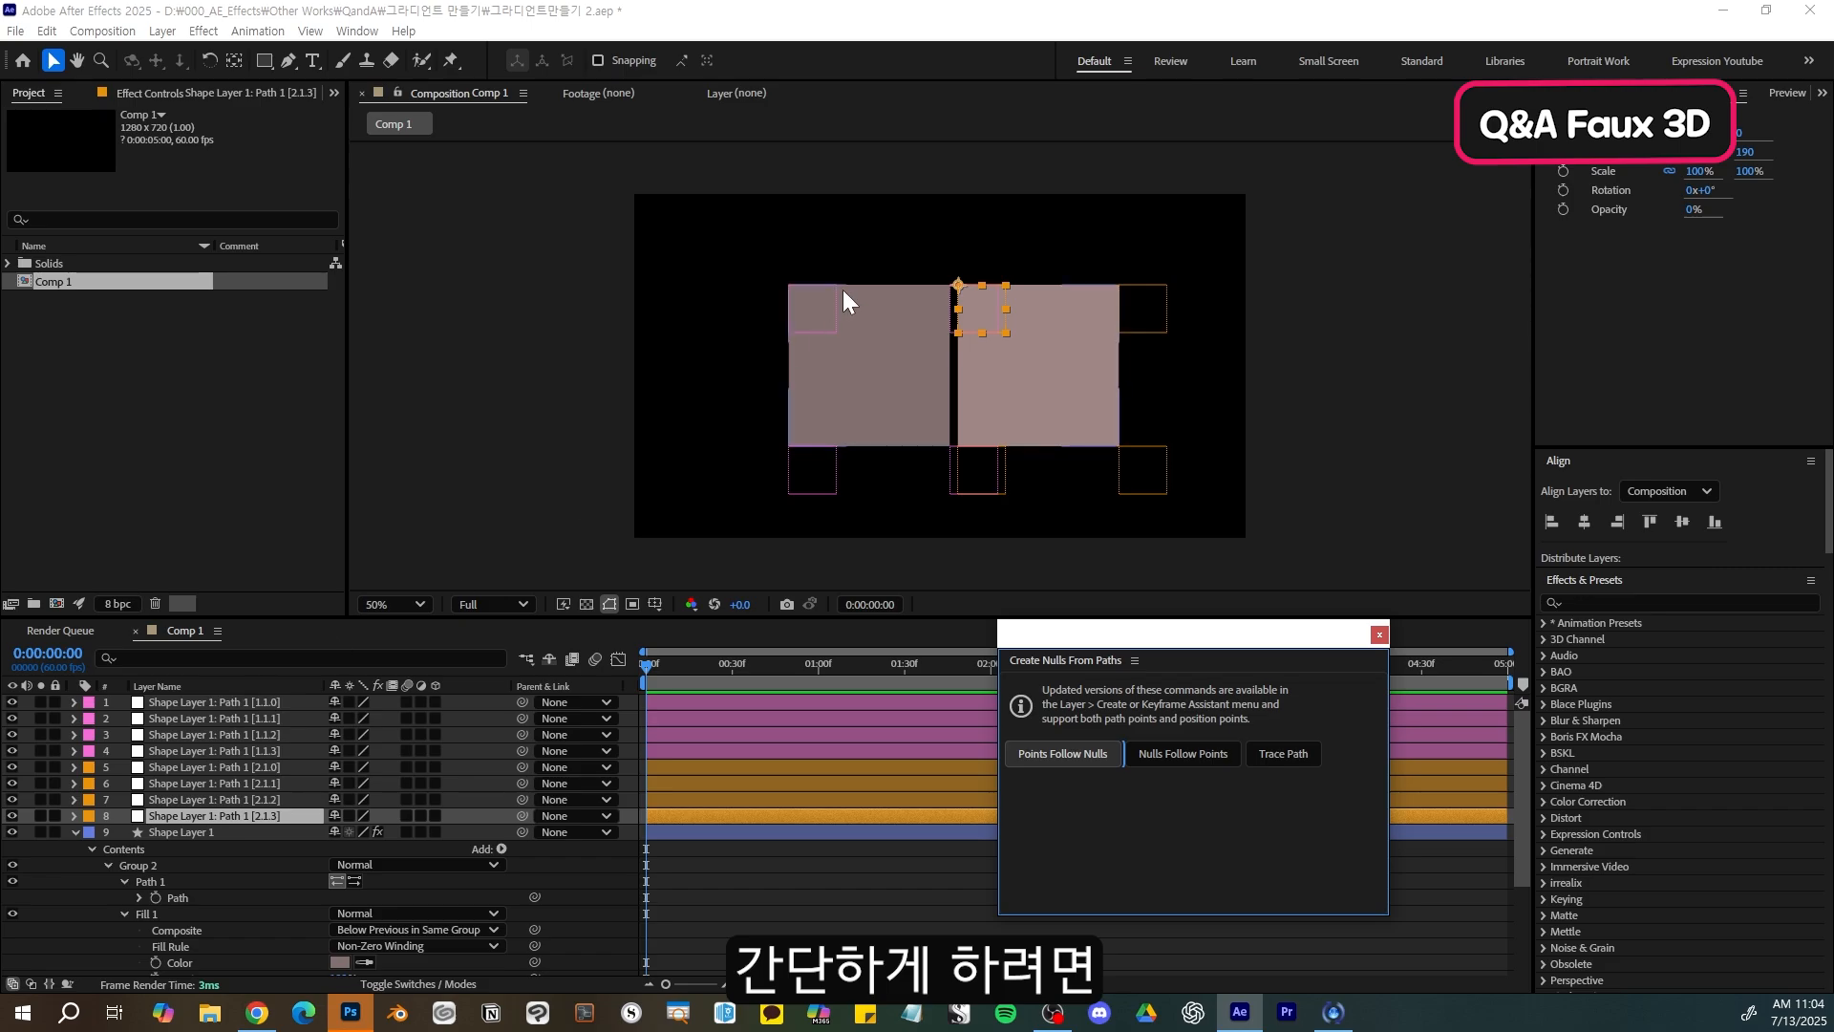
left_click(225, 702, "ctrl")
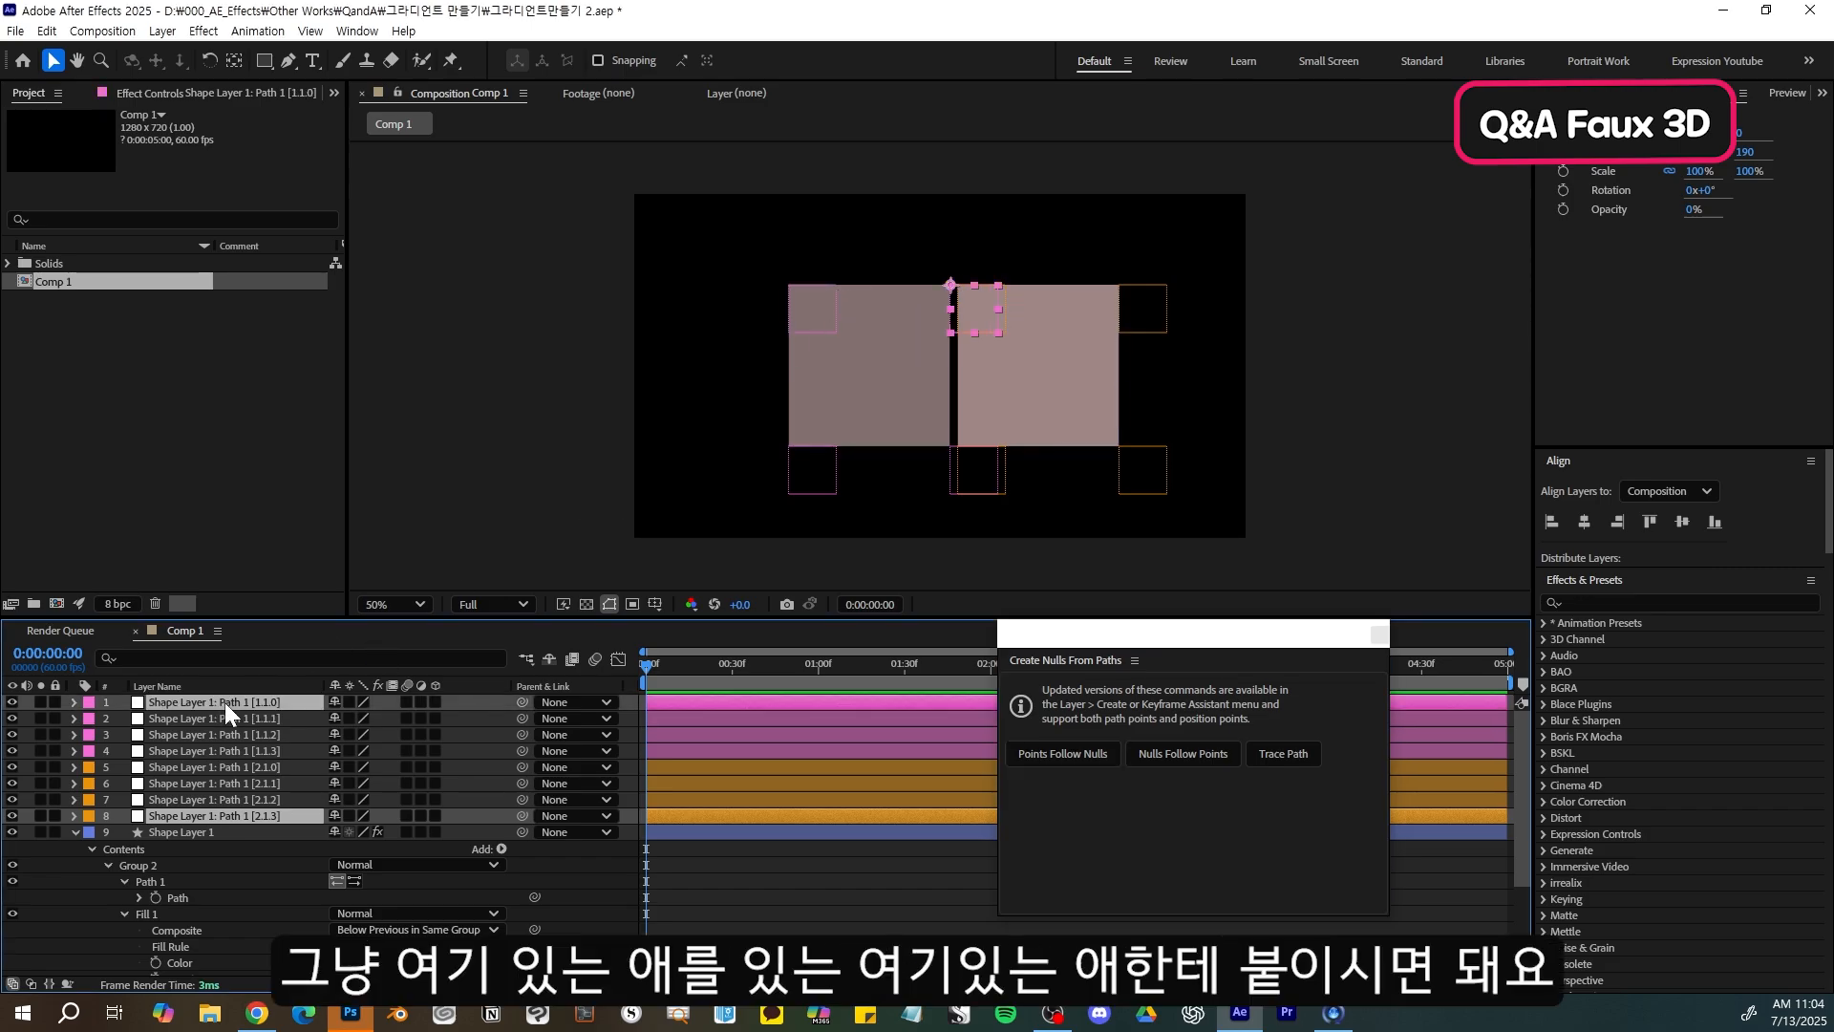
left_click(220, 816)
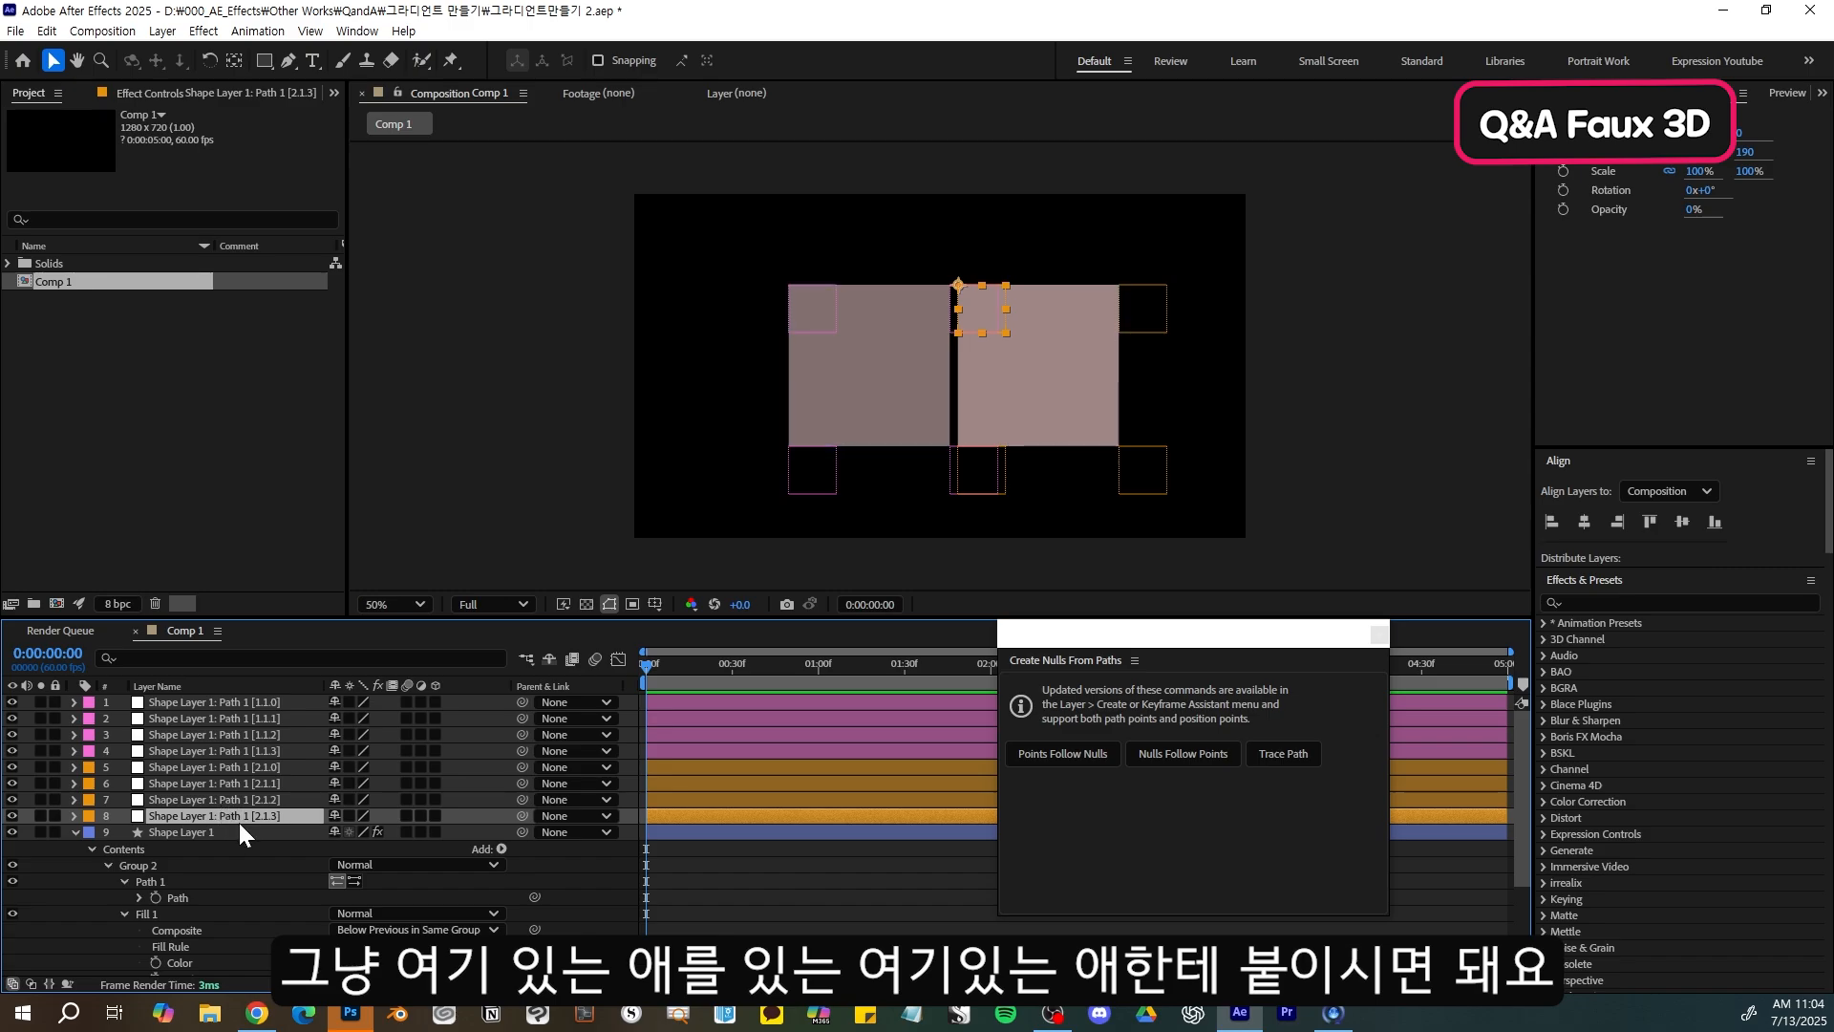
left_click(249, 702)
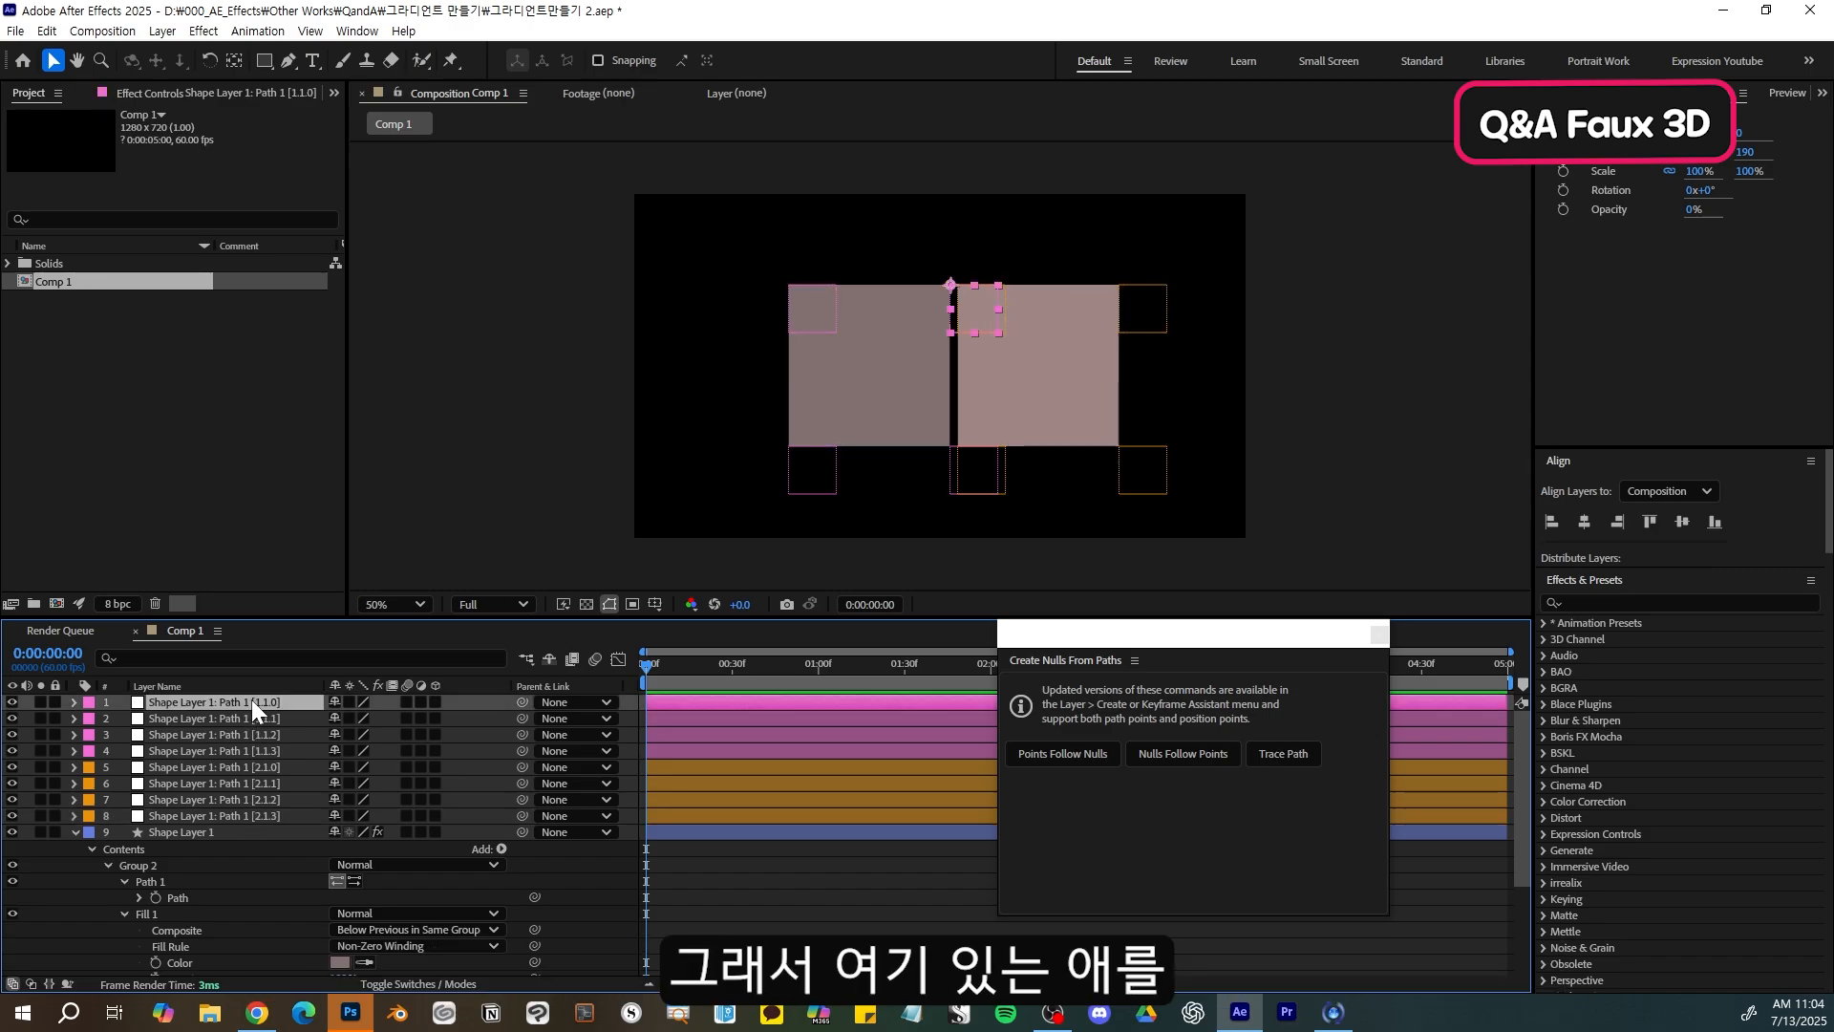
left_click(242, 814)
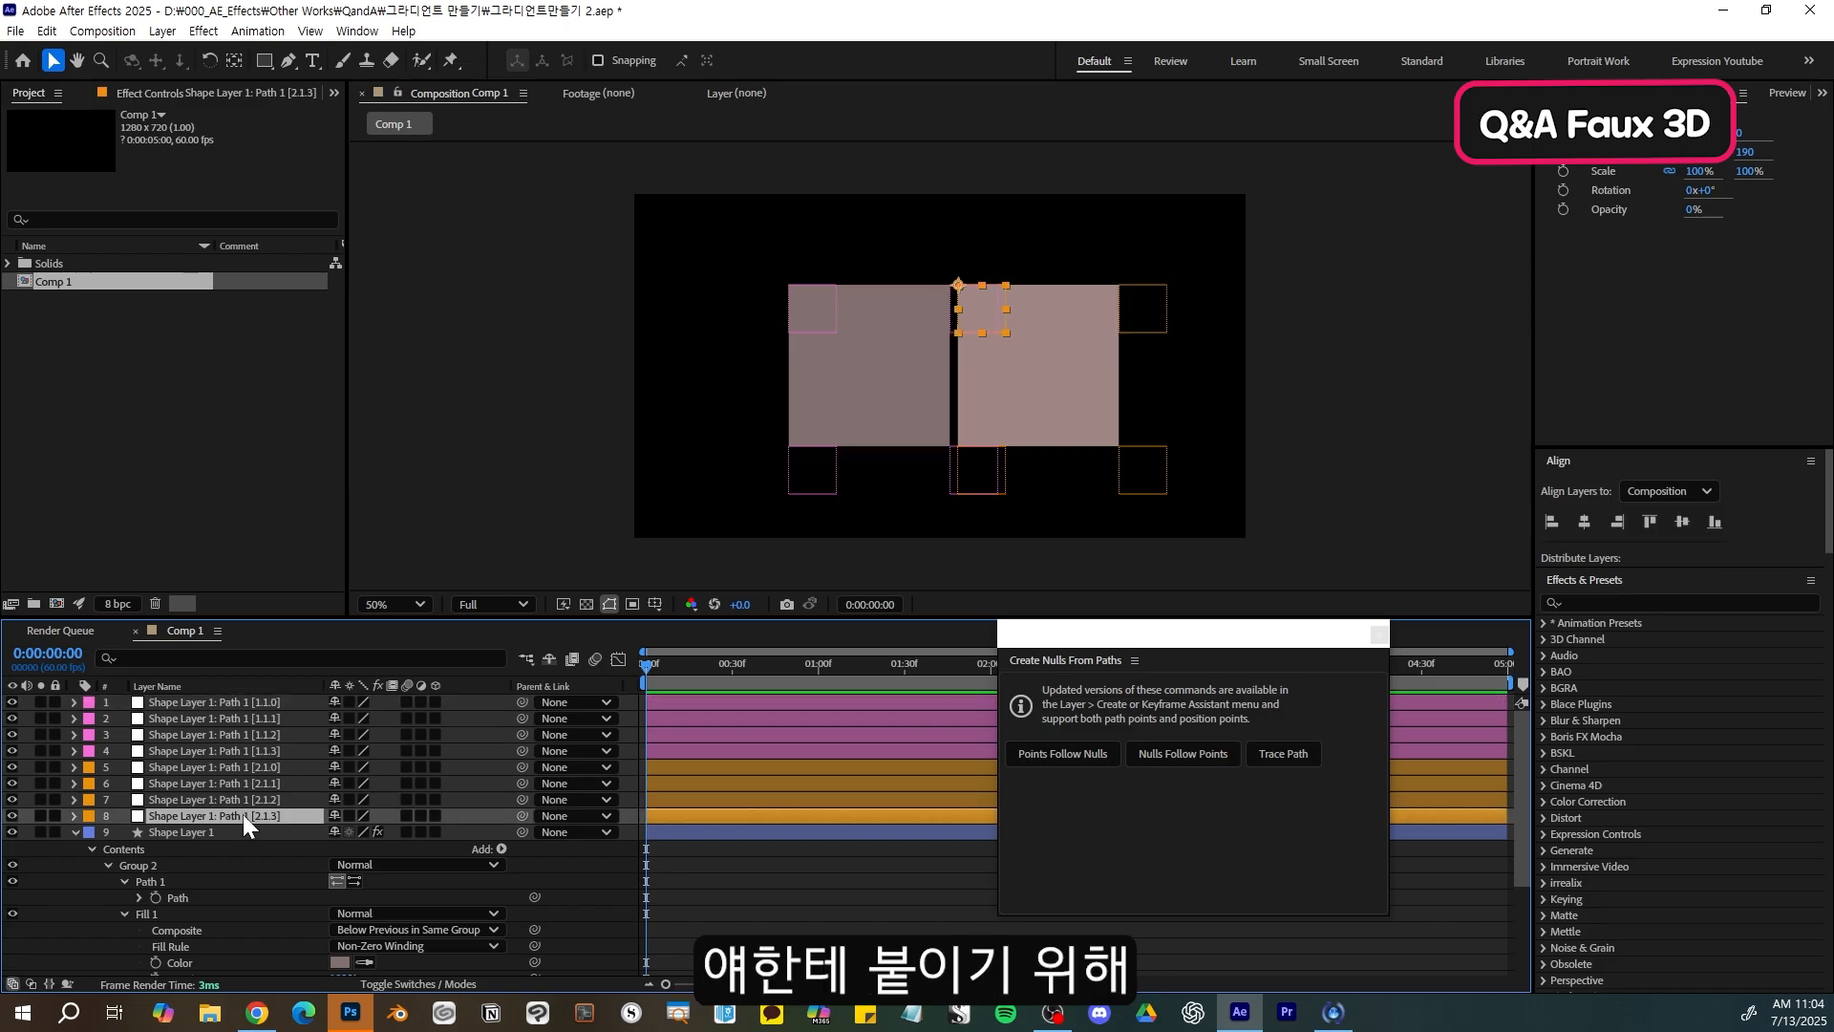
left_click(258, 702)
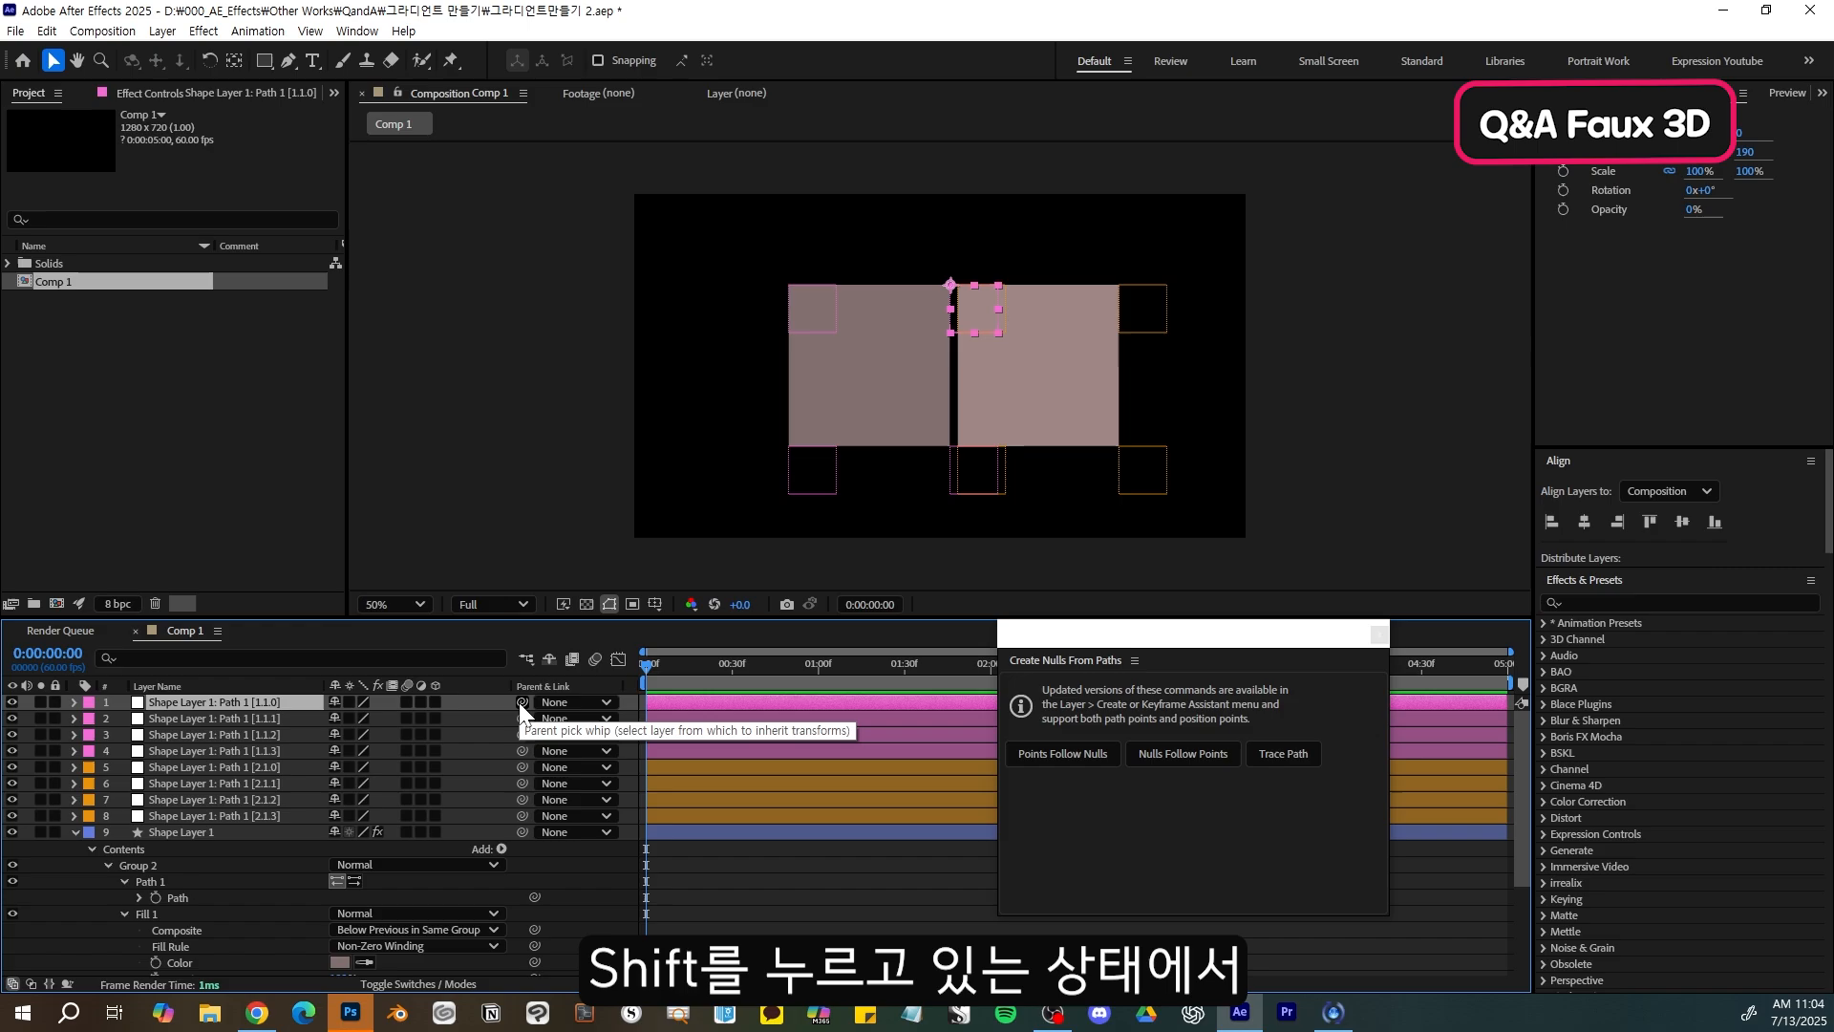
left_click_drag(498, 711, 267, 816)
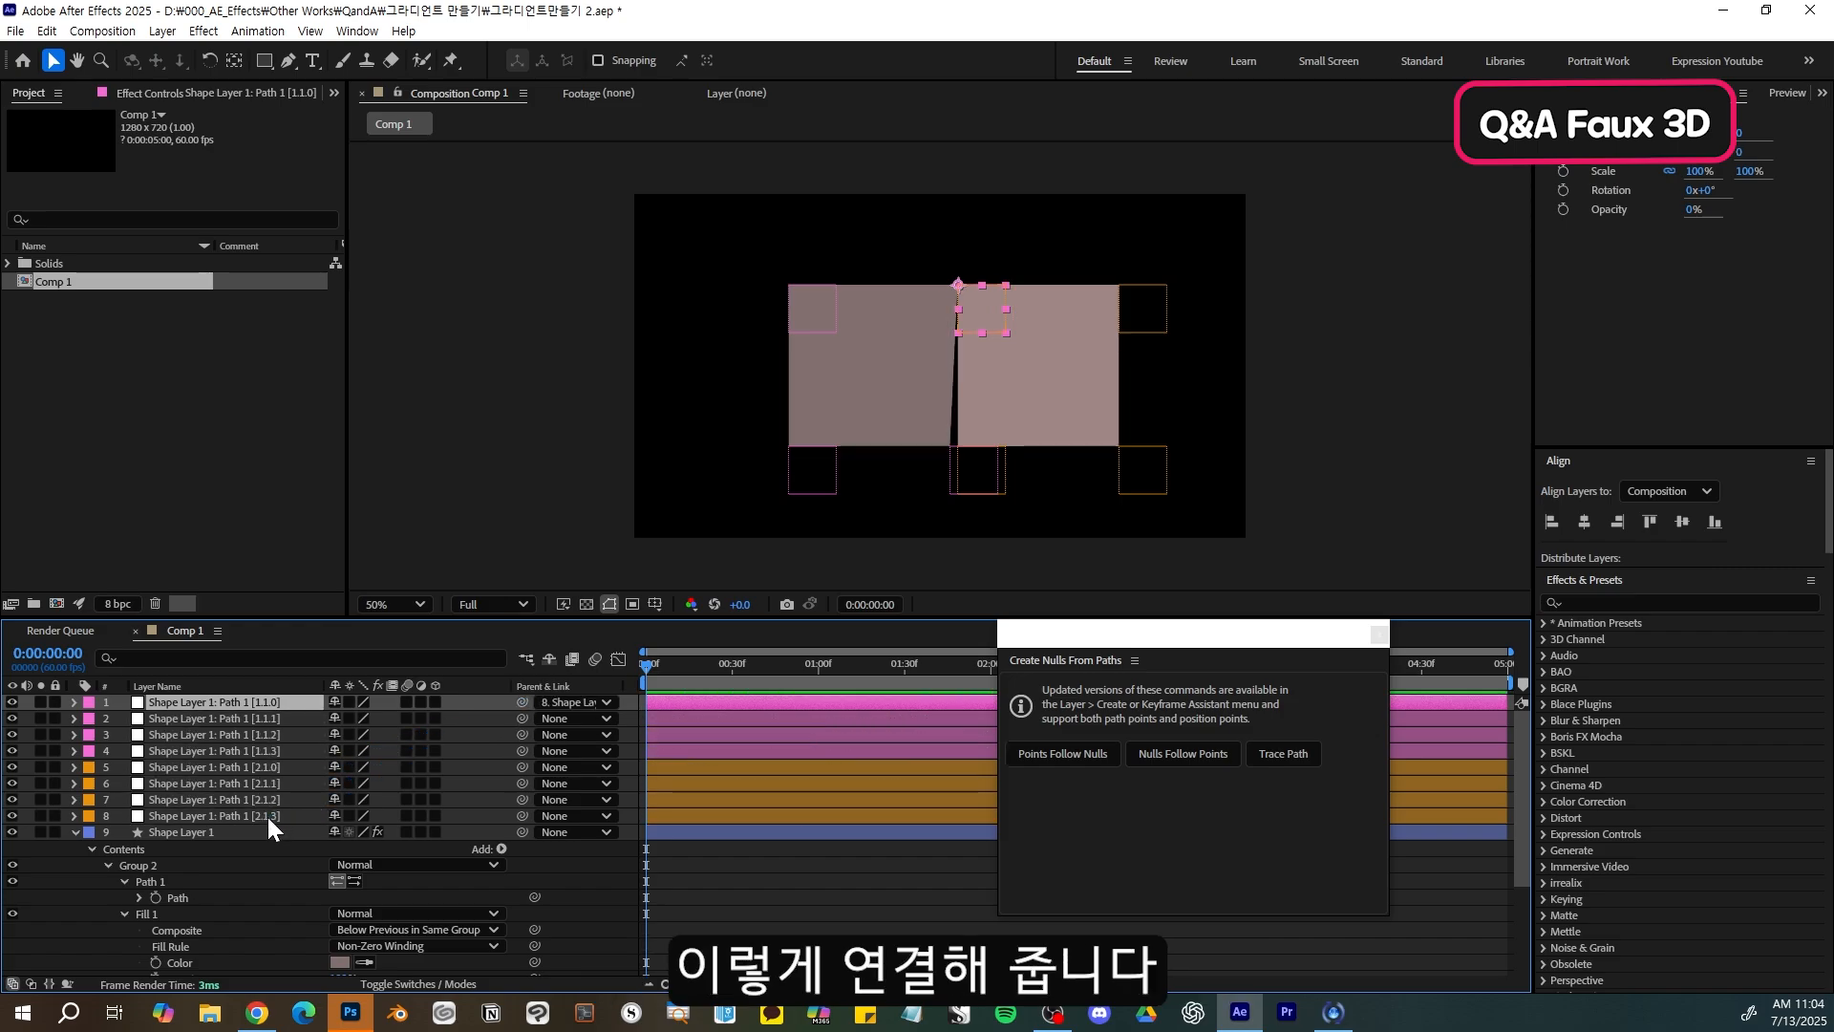
left_click(267, 817)
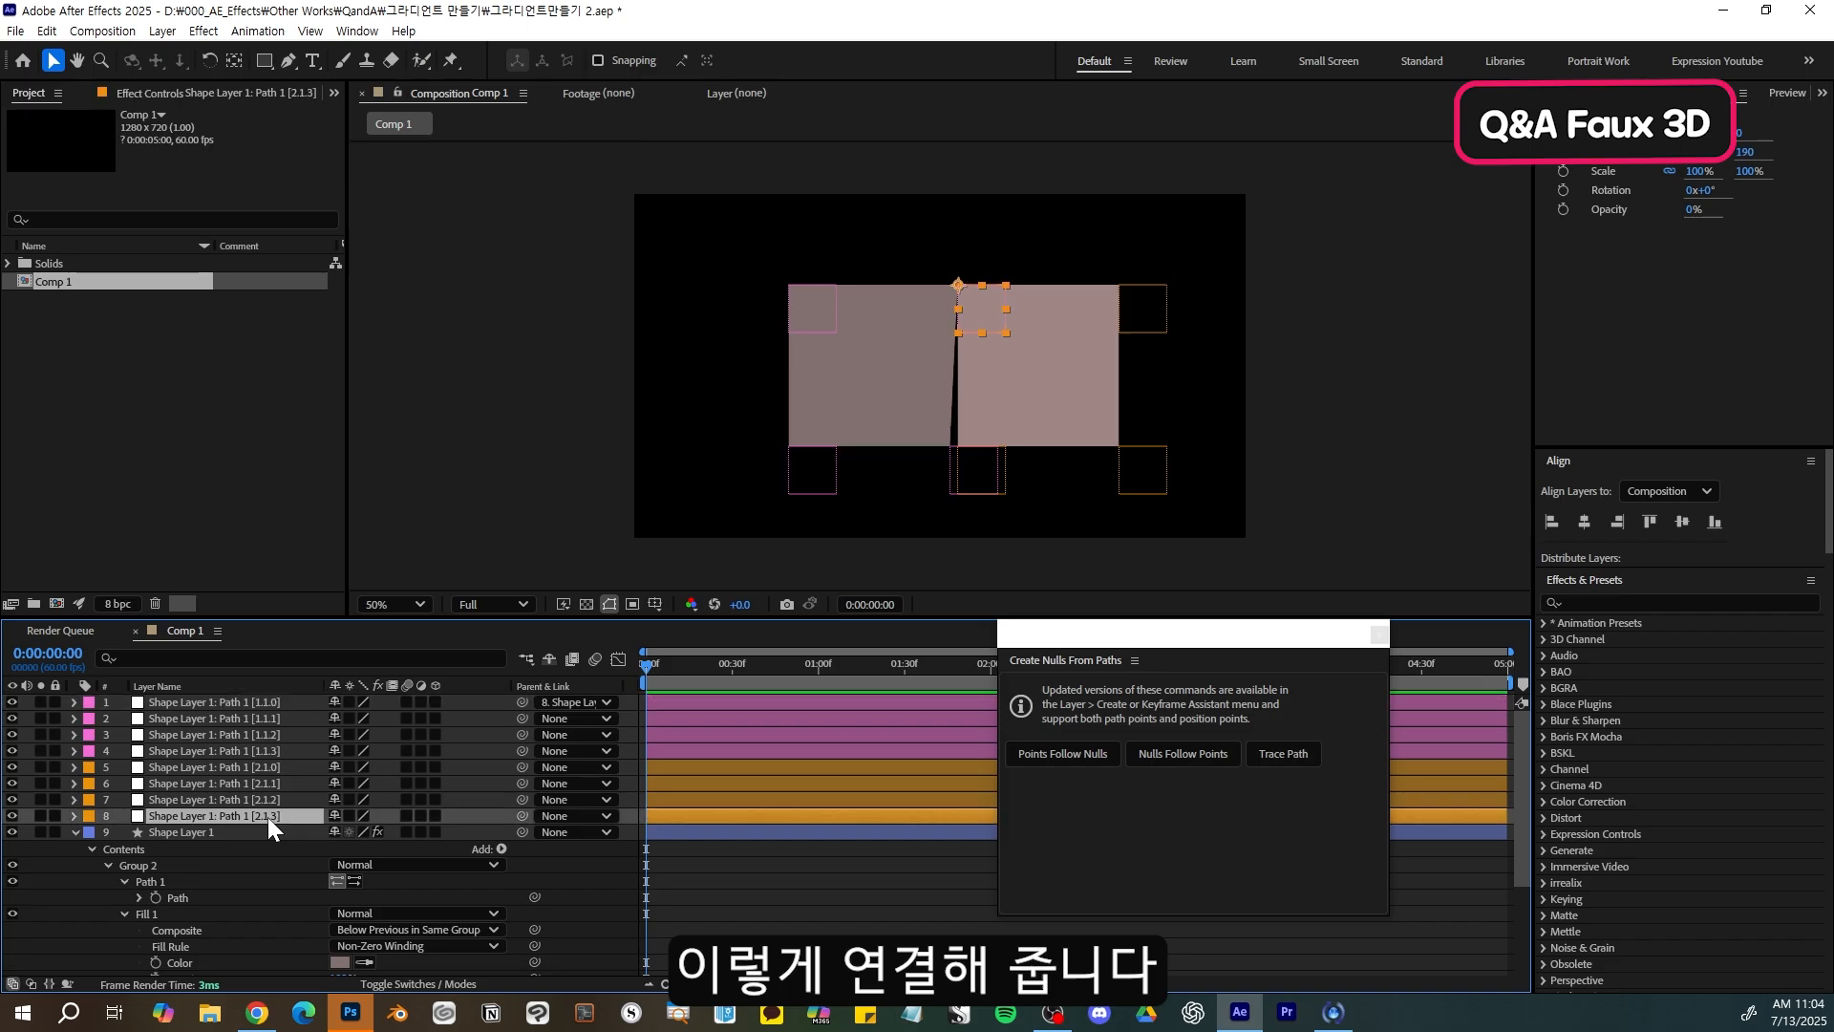
left_click(275, 703)
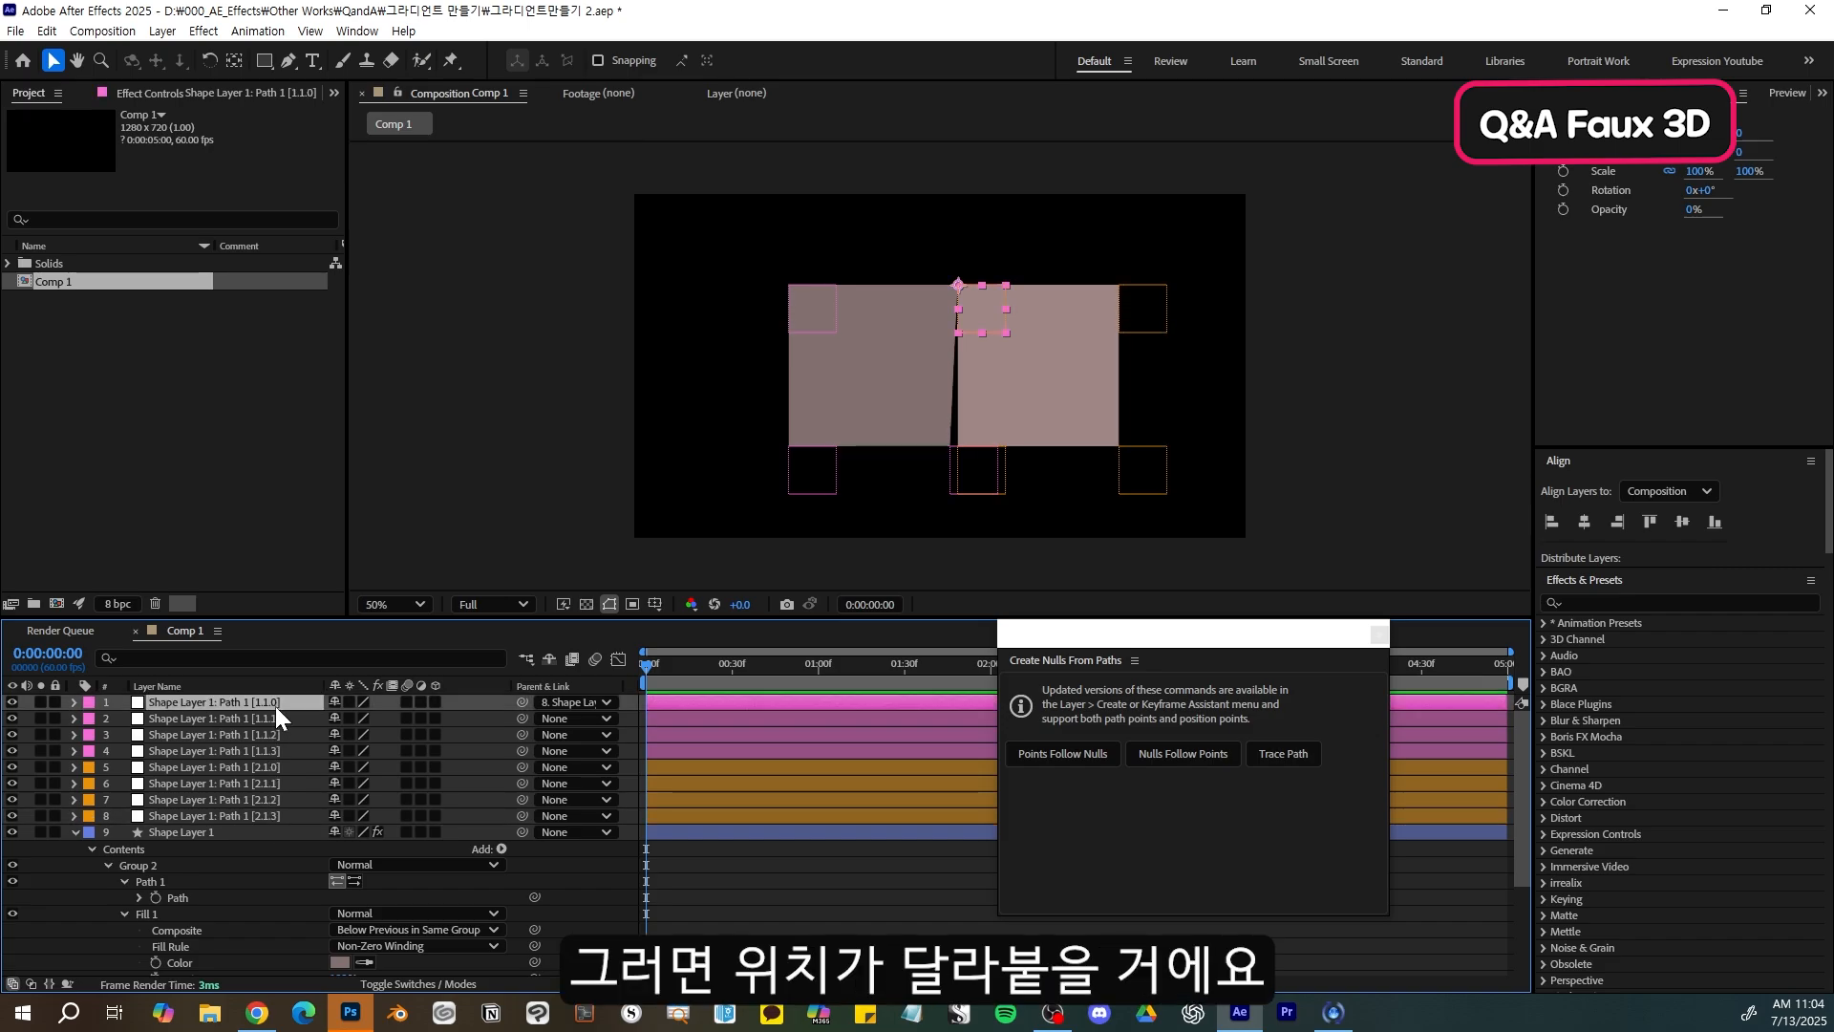
- Parent null Path 1 [1.1.1] to [2.1.2] with position snapping, and shift the two outer left nulls inward to narrow the left face
left_click(273, 719)
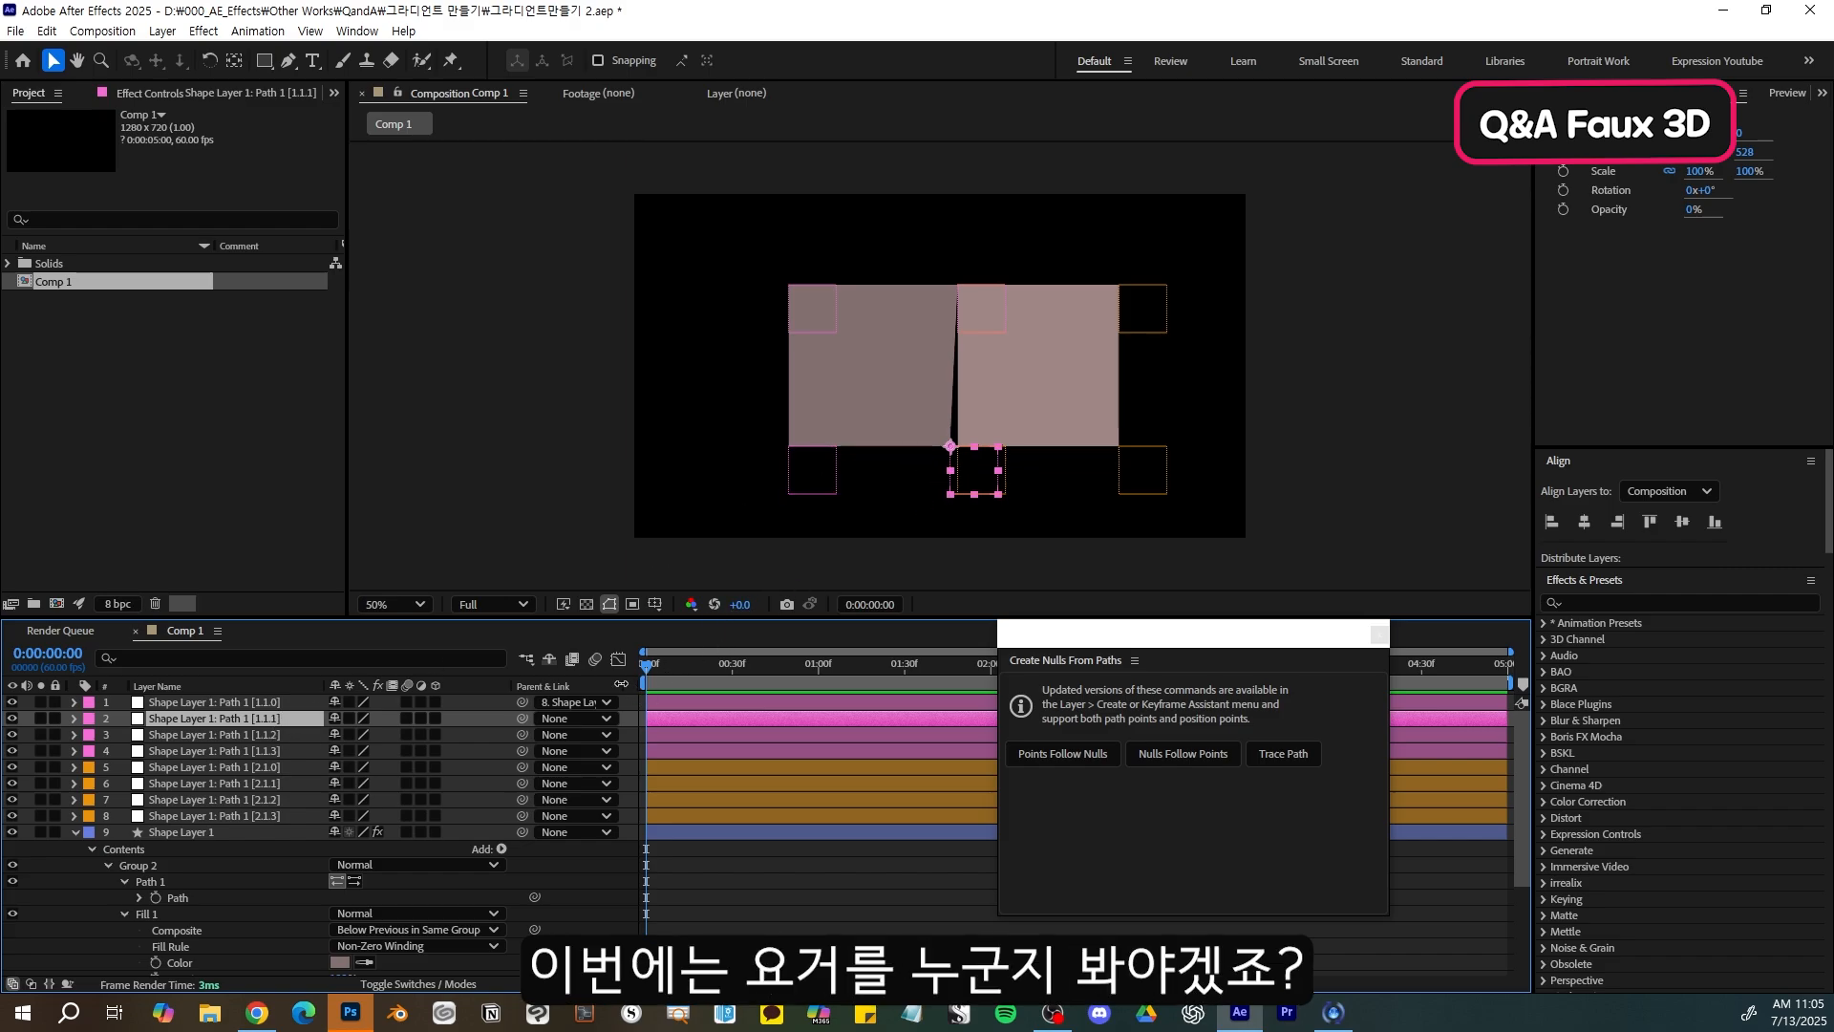
left_click(256, 801)
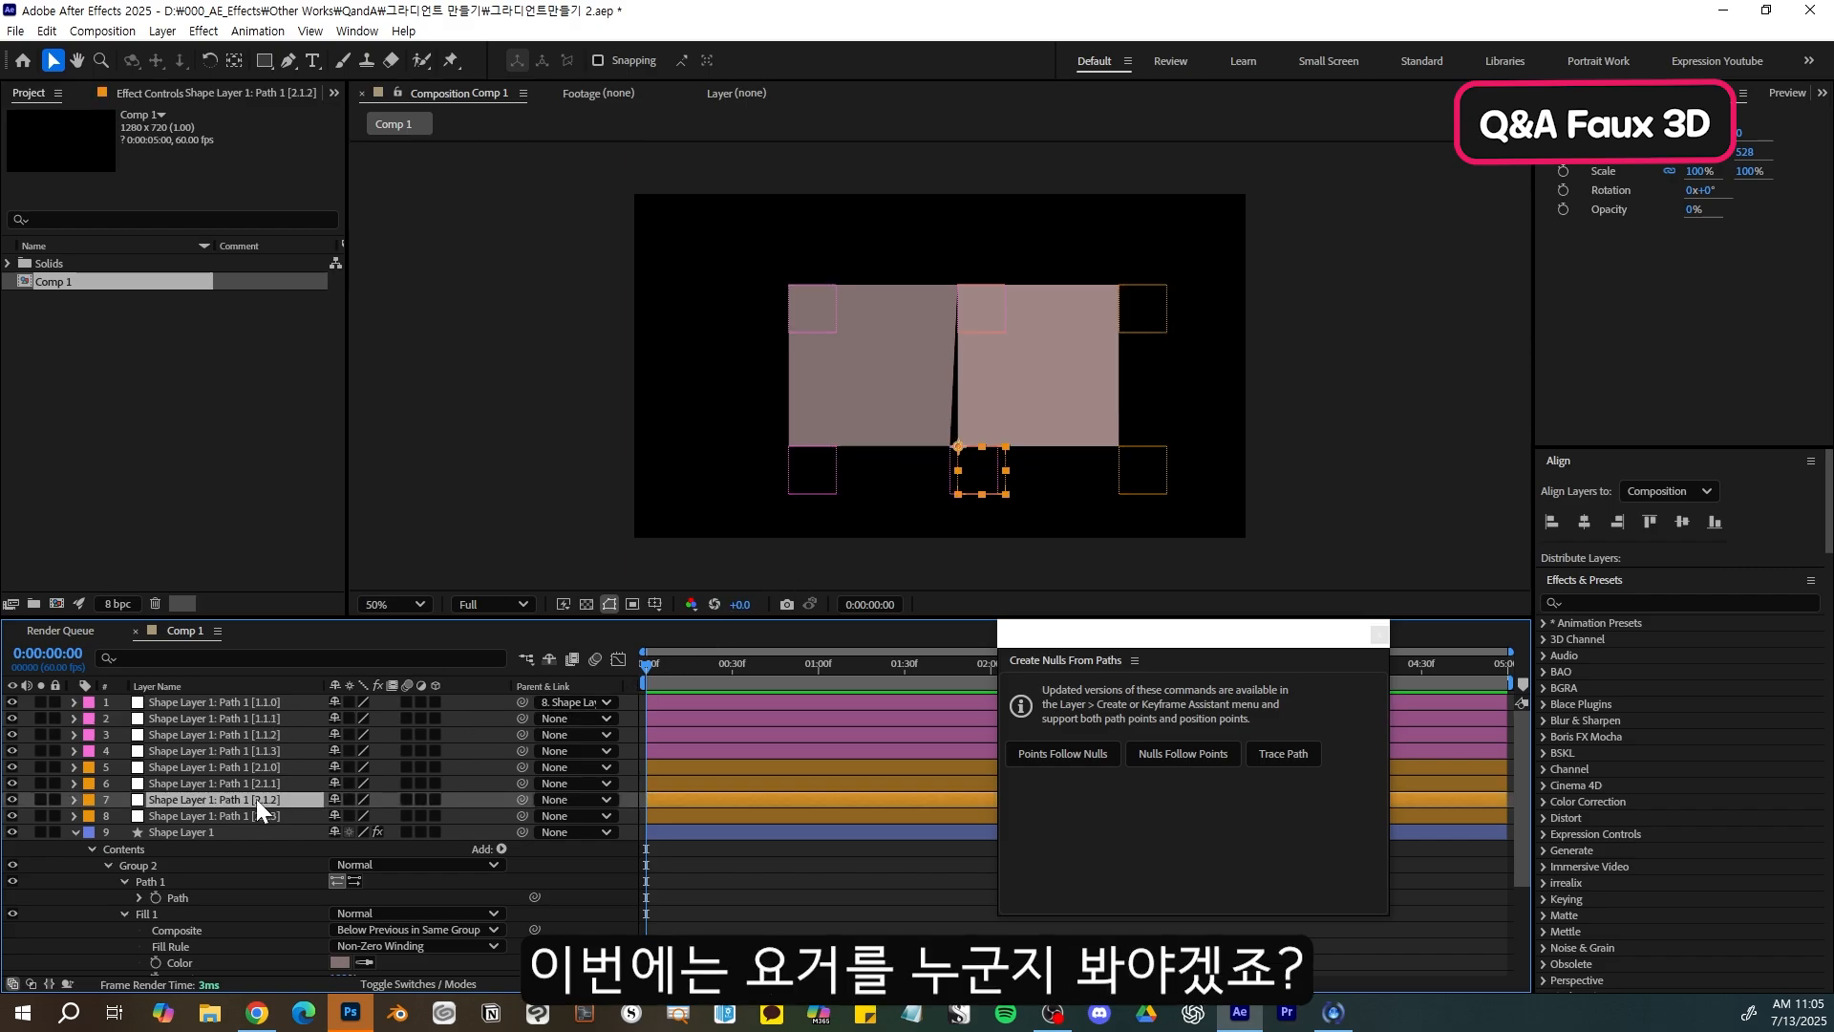
left_click(267, 719)
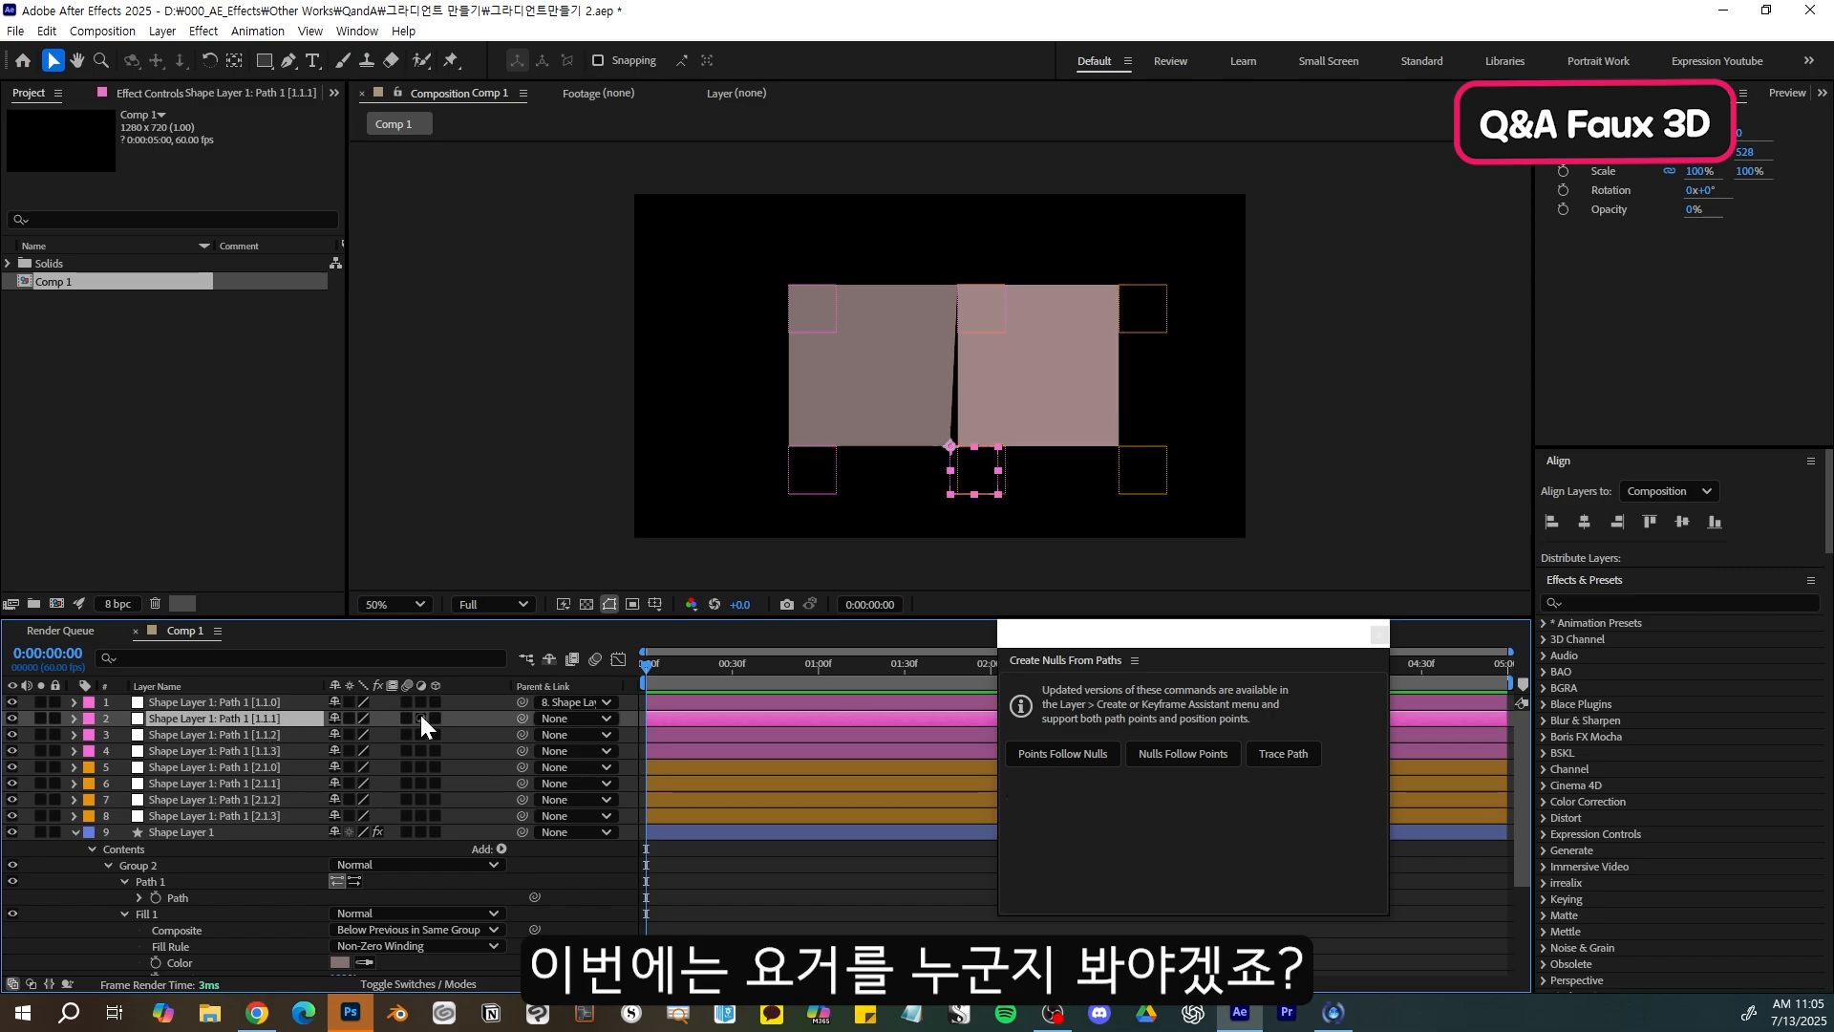
left_click_drag(523, 718, 282, 791)
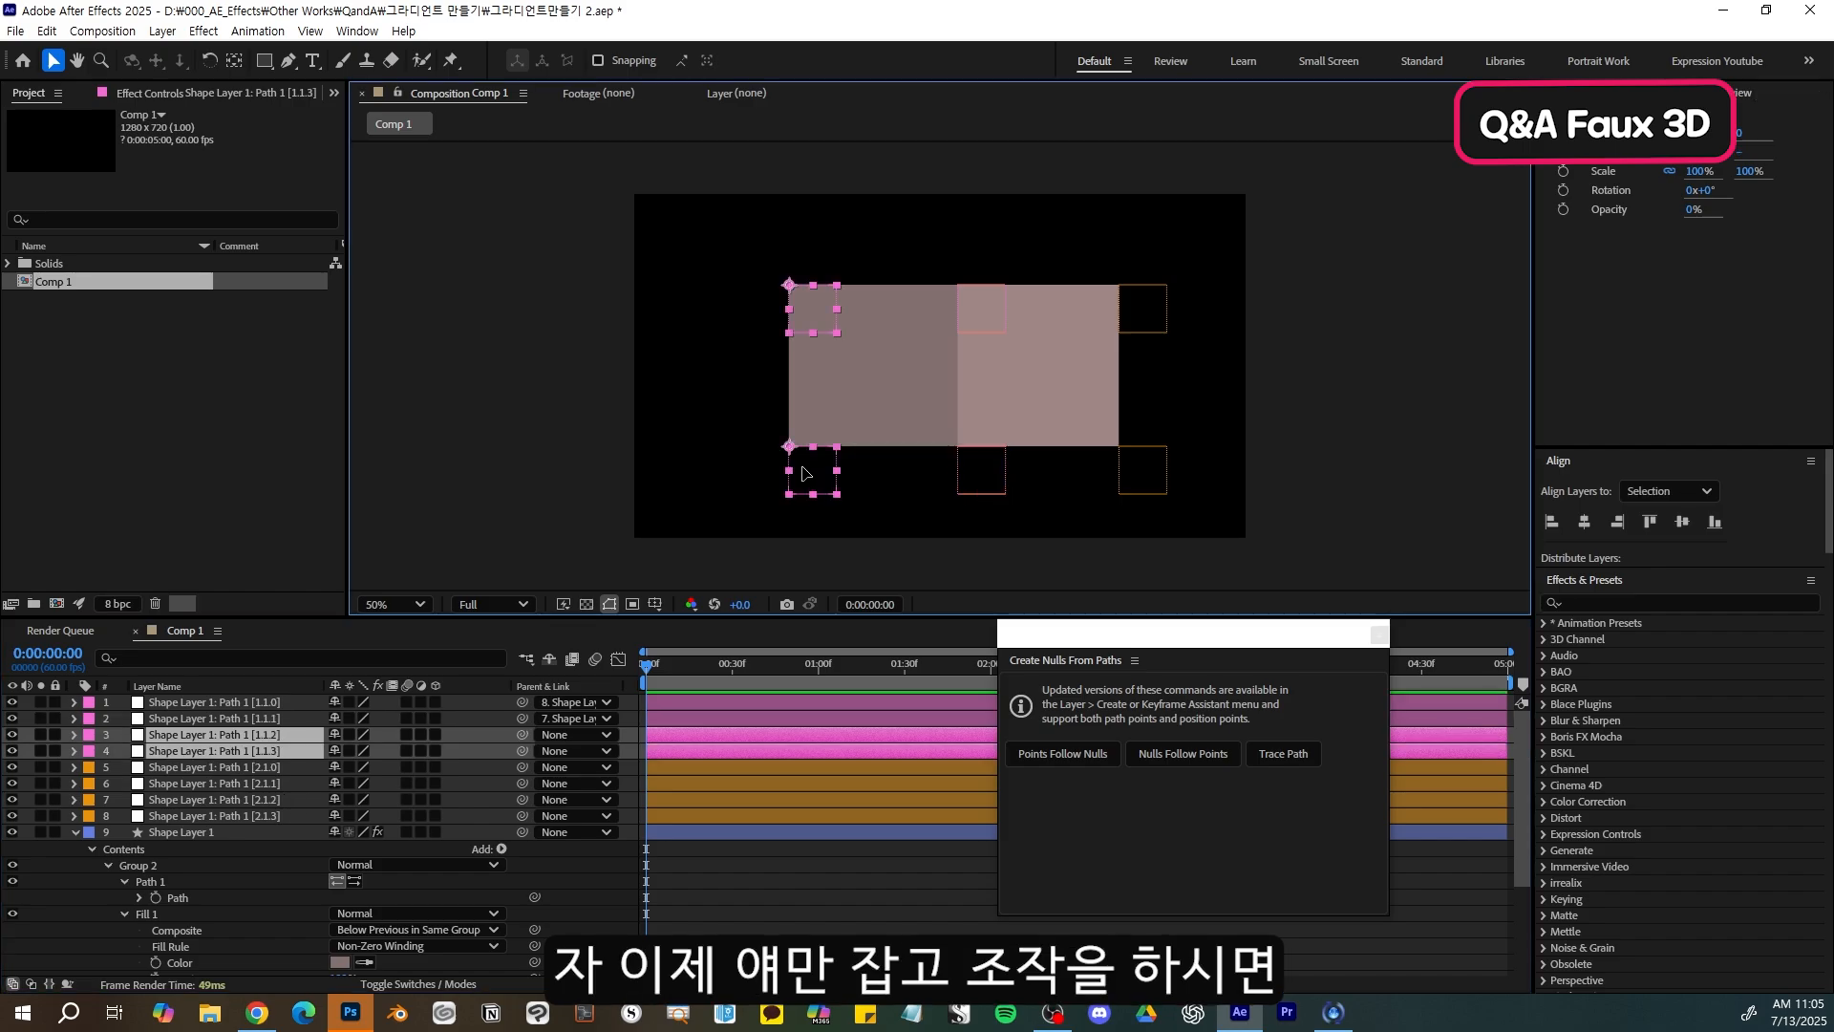
left_click_drag(807, 467, 884, 473)
- Add a rectangle path to the shape layer's contents and convert it to a Bezier path
left_click(502, 848)
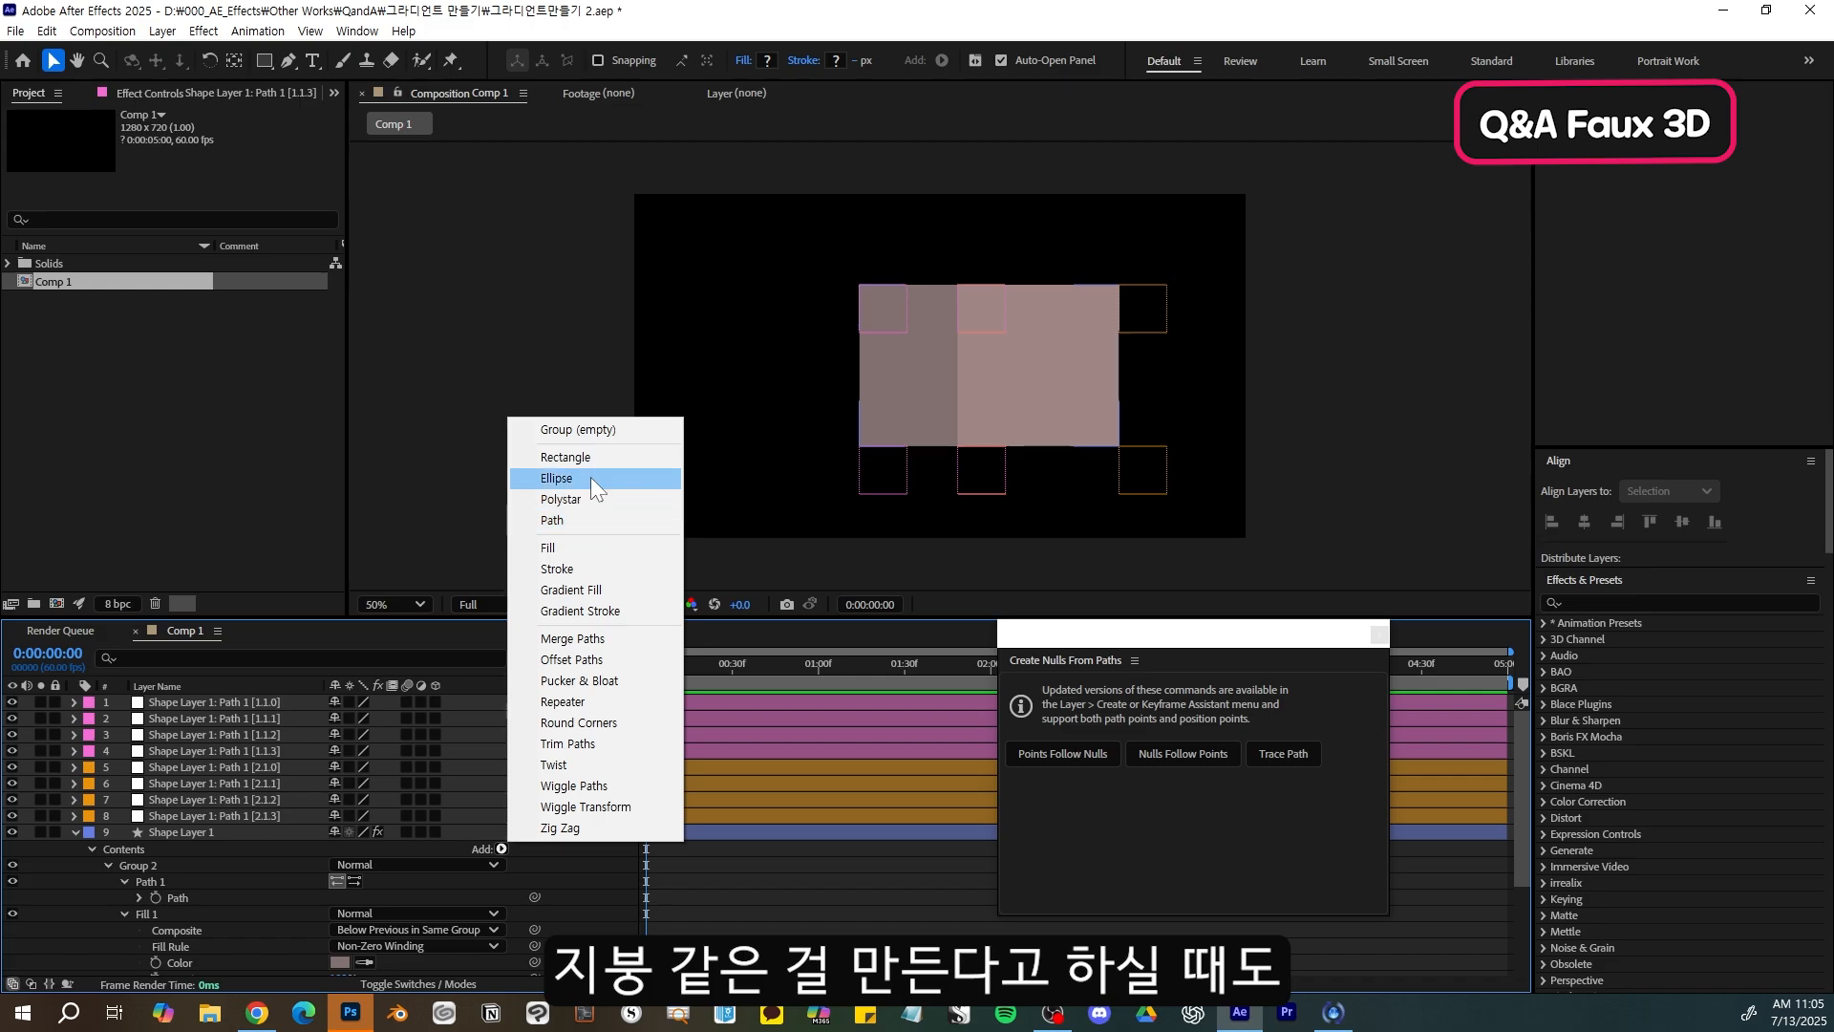
left_click(566, 457)
scroll(161, 928, "down", 4)
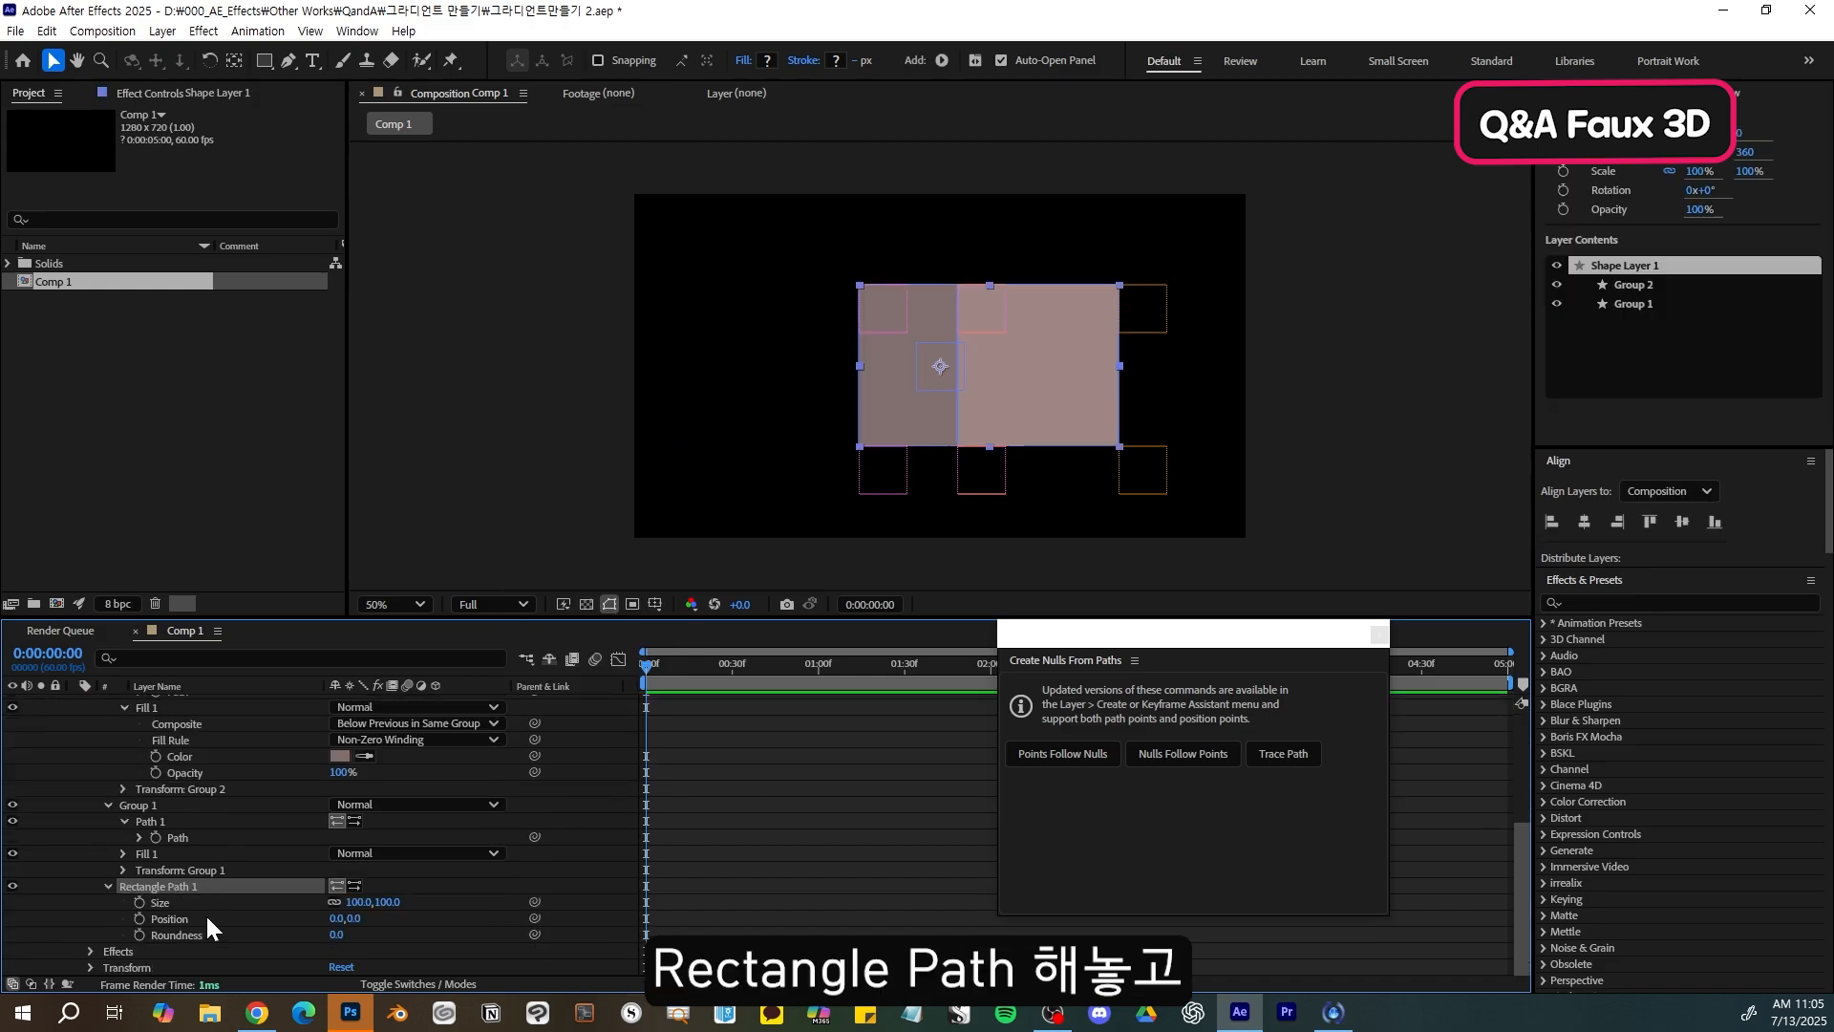
right_click(255, 880)
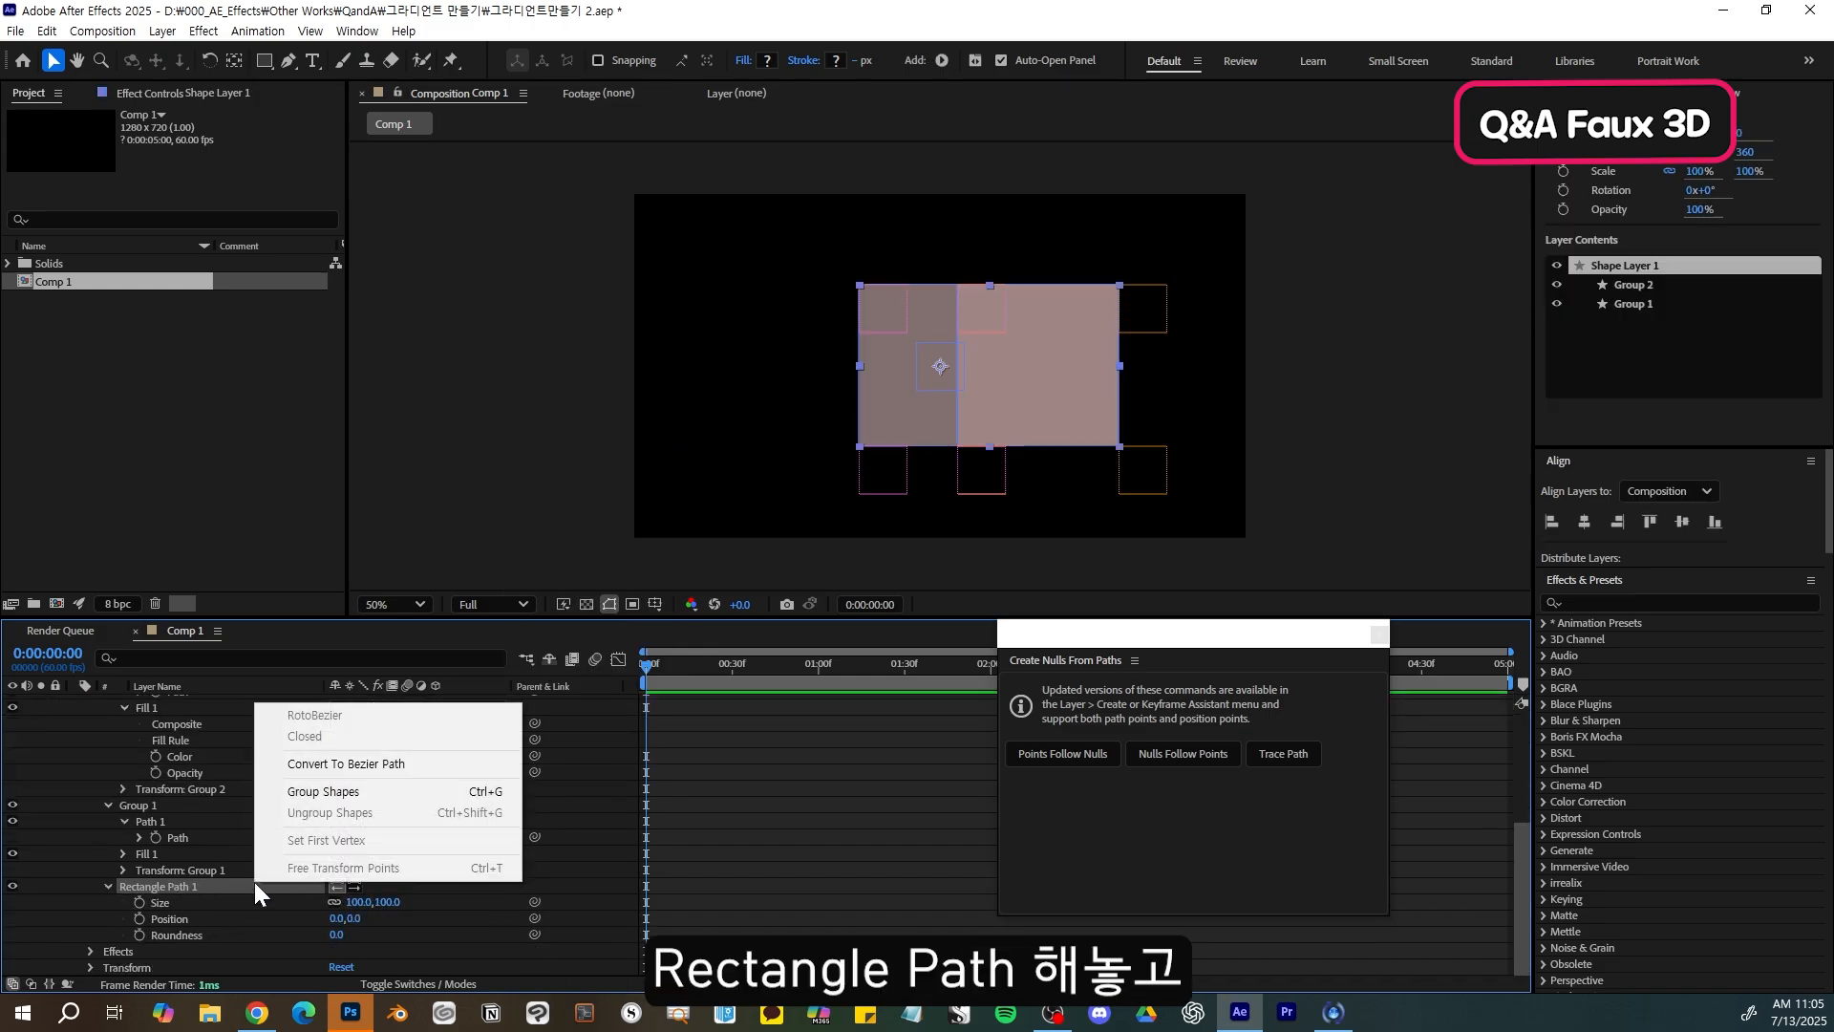
left_click(330, 769)
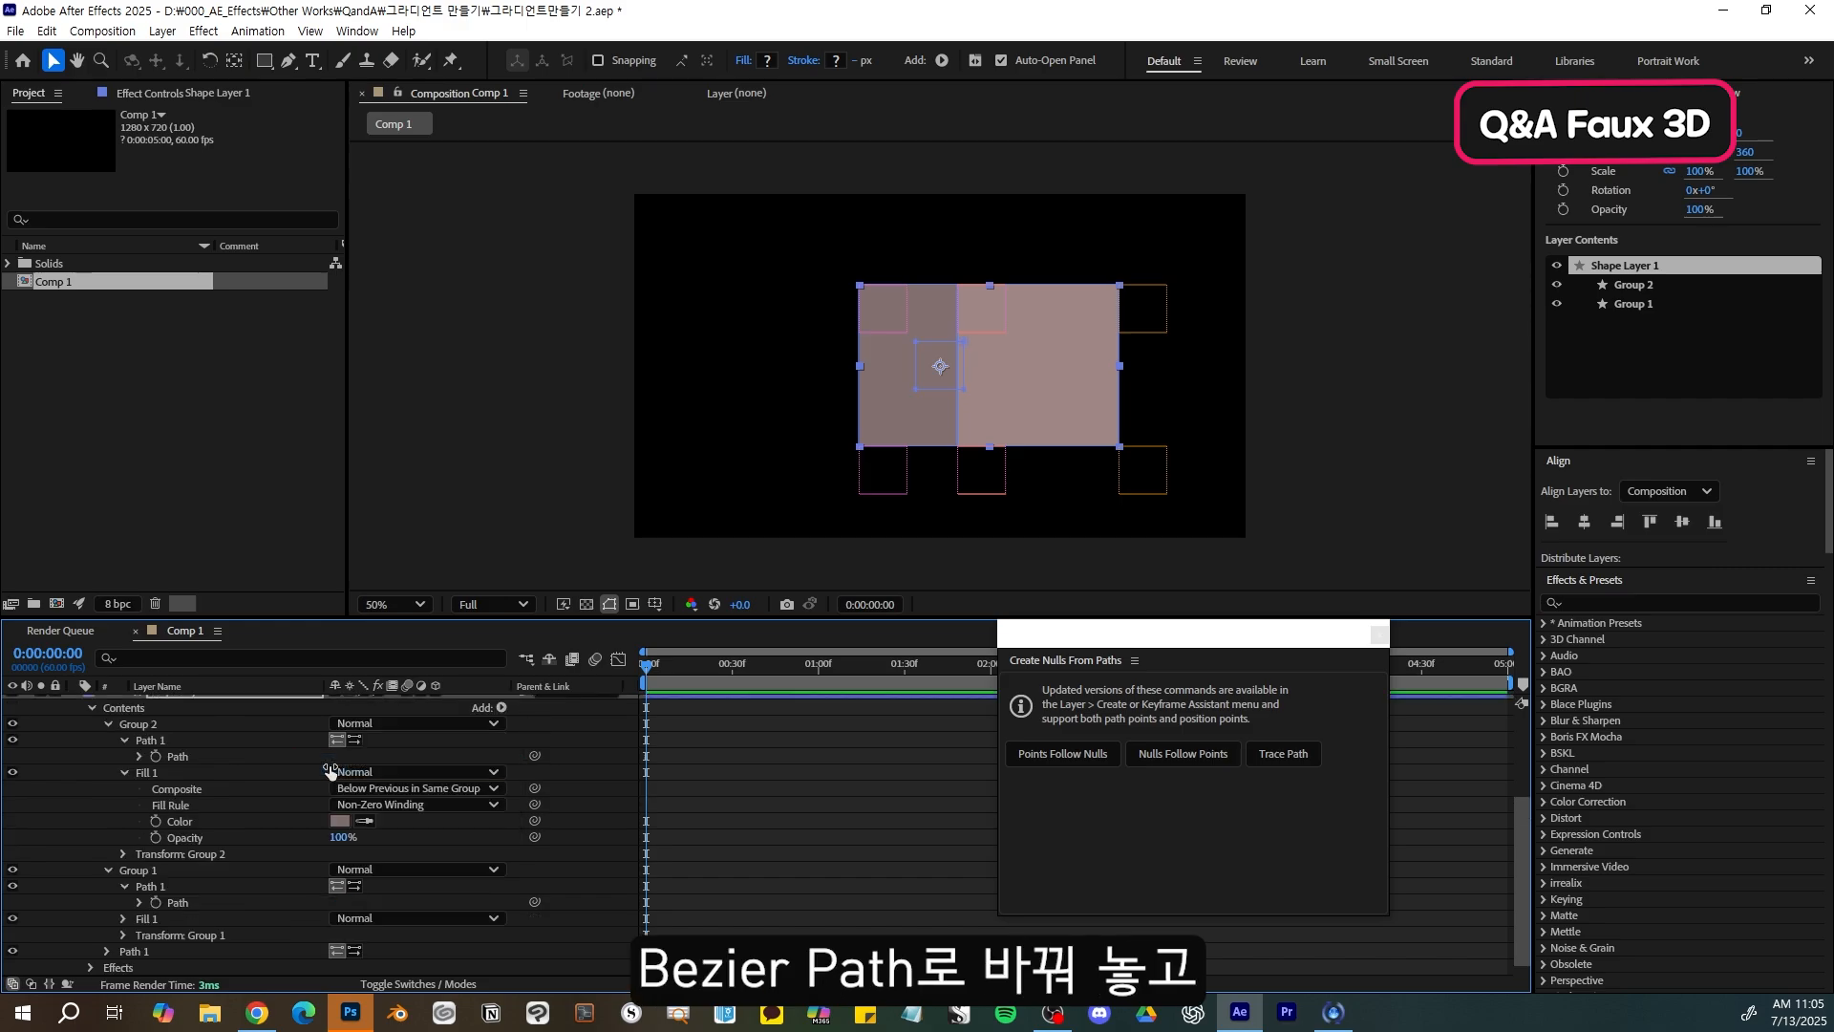
- Reshape the new small square path into a roof-like triangle by deleting one upper vertex and centering the other as the apex
left_click(934, 347)
key("period")
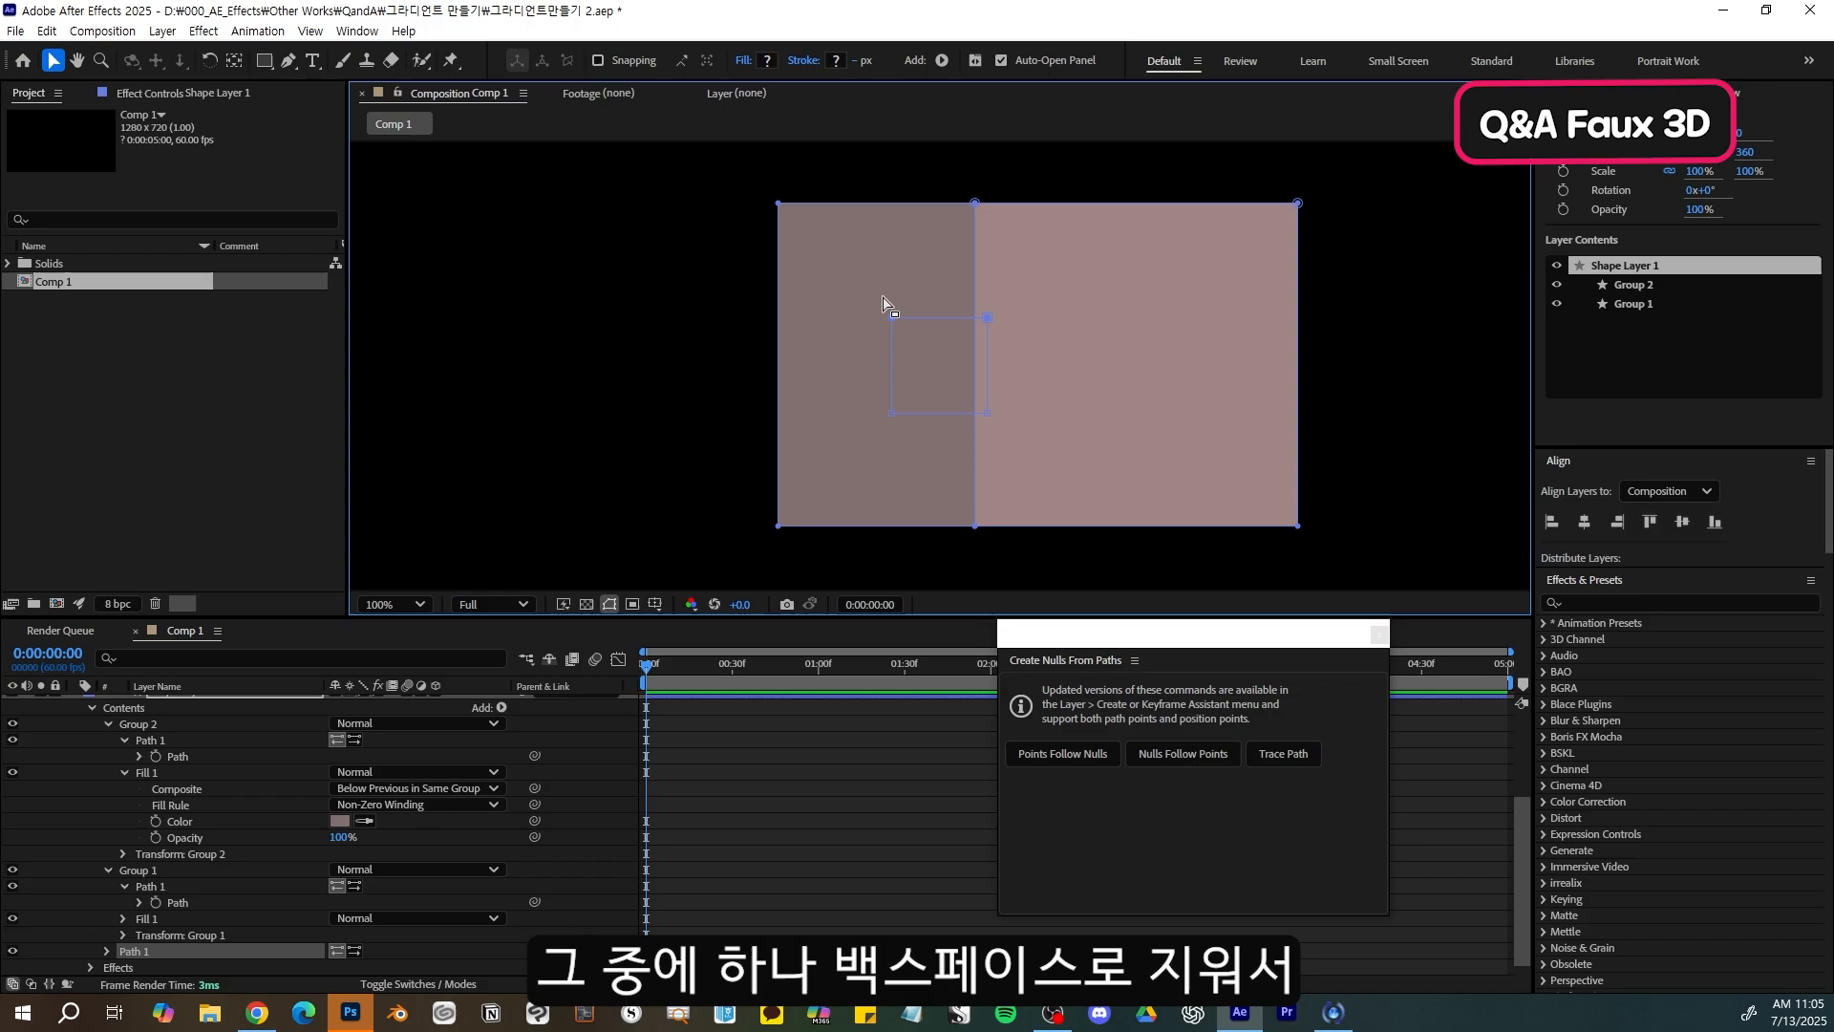
left_click_drag(874, 303, 916, 348)
left_click_drag(985, 319, 935, 360)
mouse_move(931, 371)
left_mouse_down()
mouse_move(906, 172)
mouse_move(890, 399)
mouse_move(932, 399)
left_mouse_up()
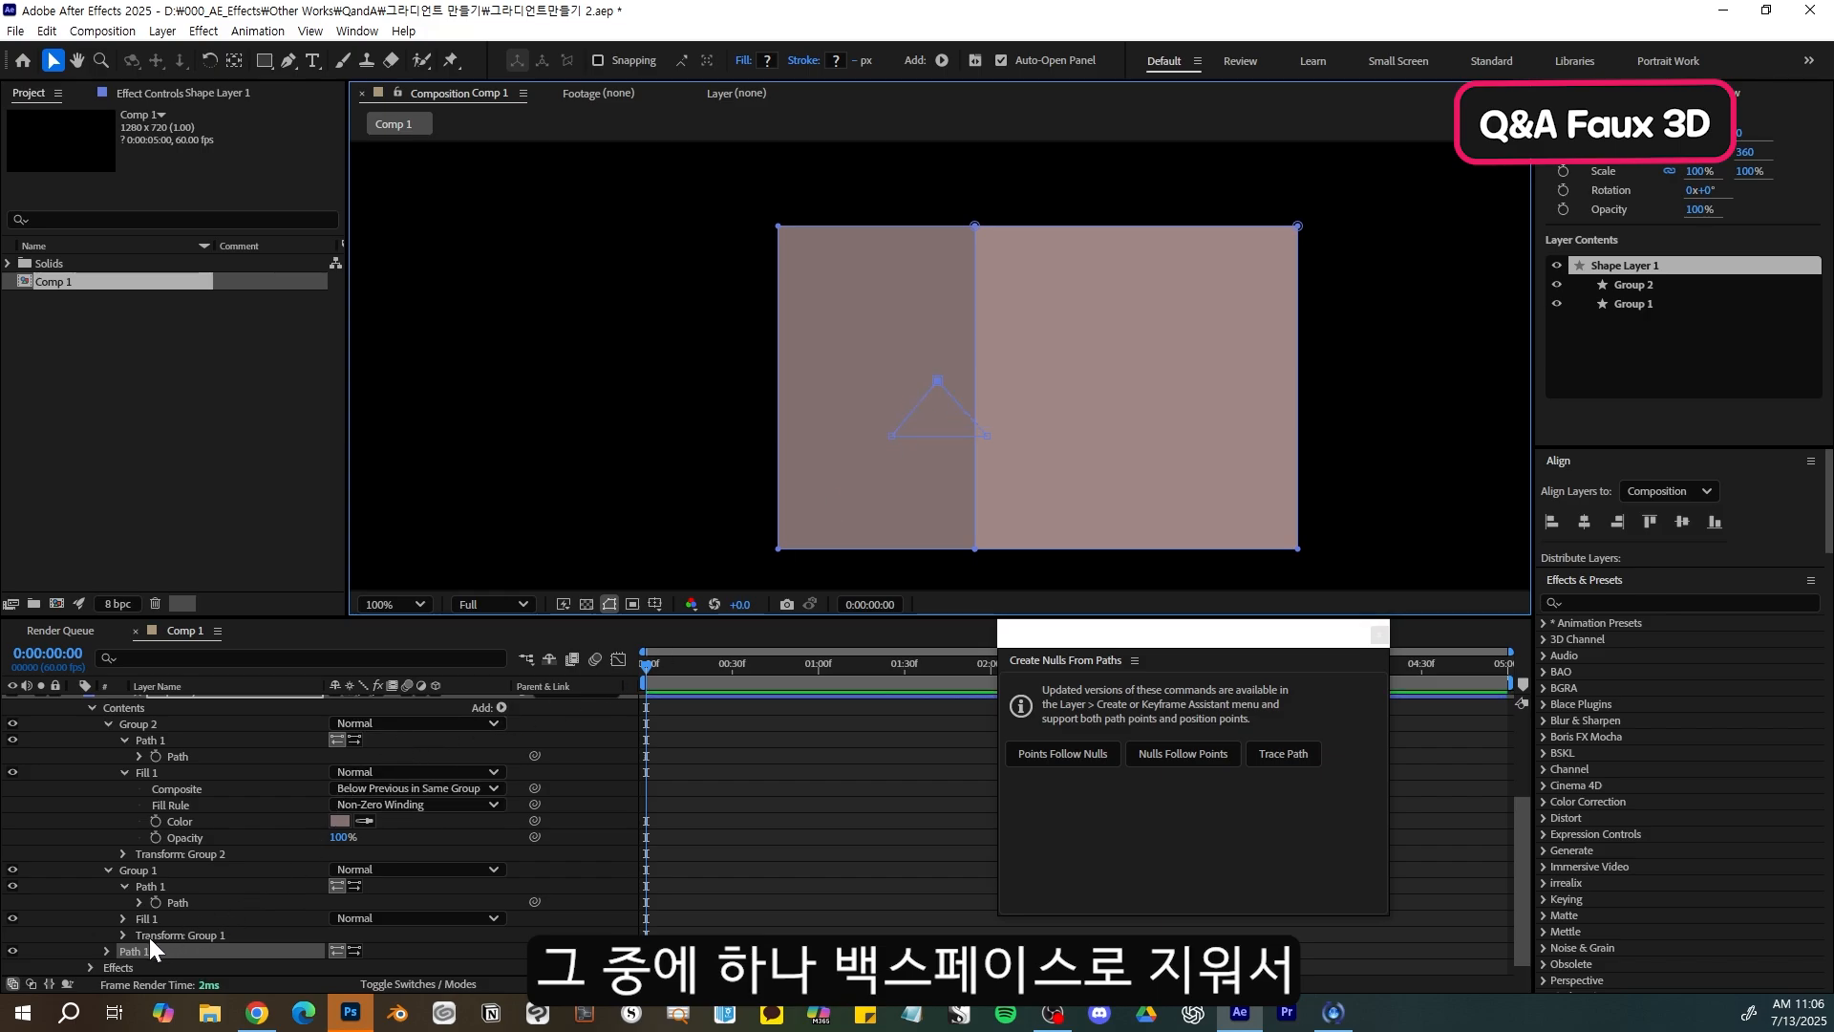
- Move the triangle path above the left face and create nulls that drive its points with Points Follow Nulls
left_click(107, 951)
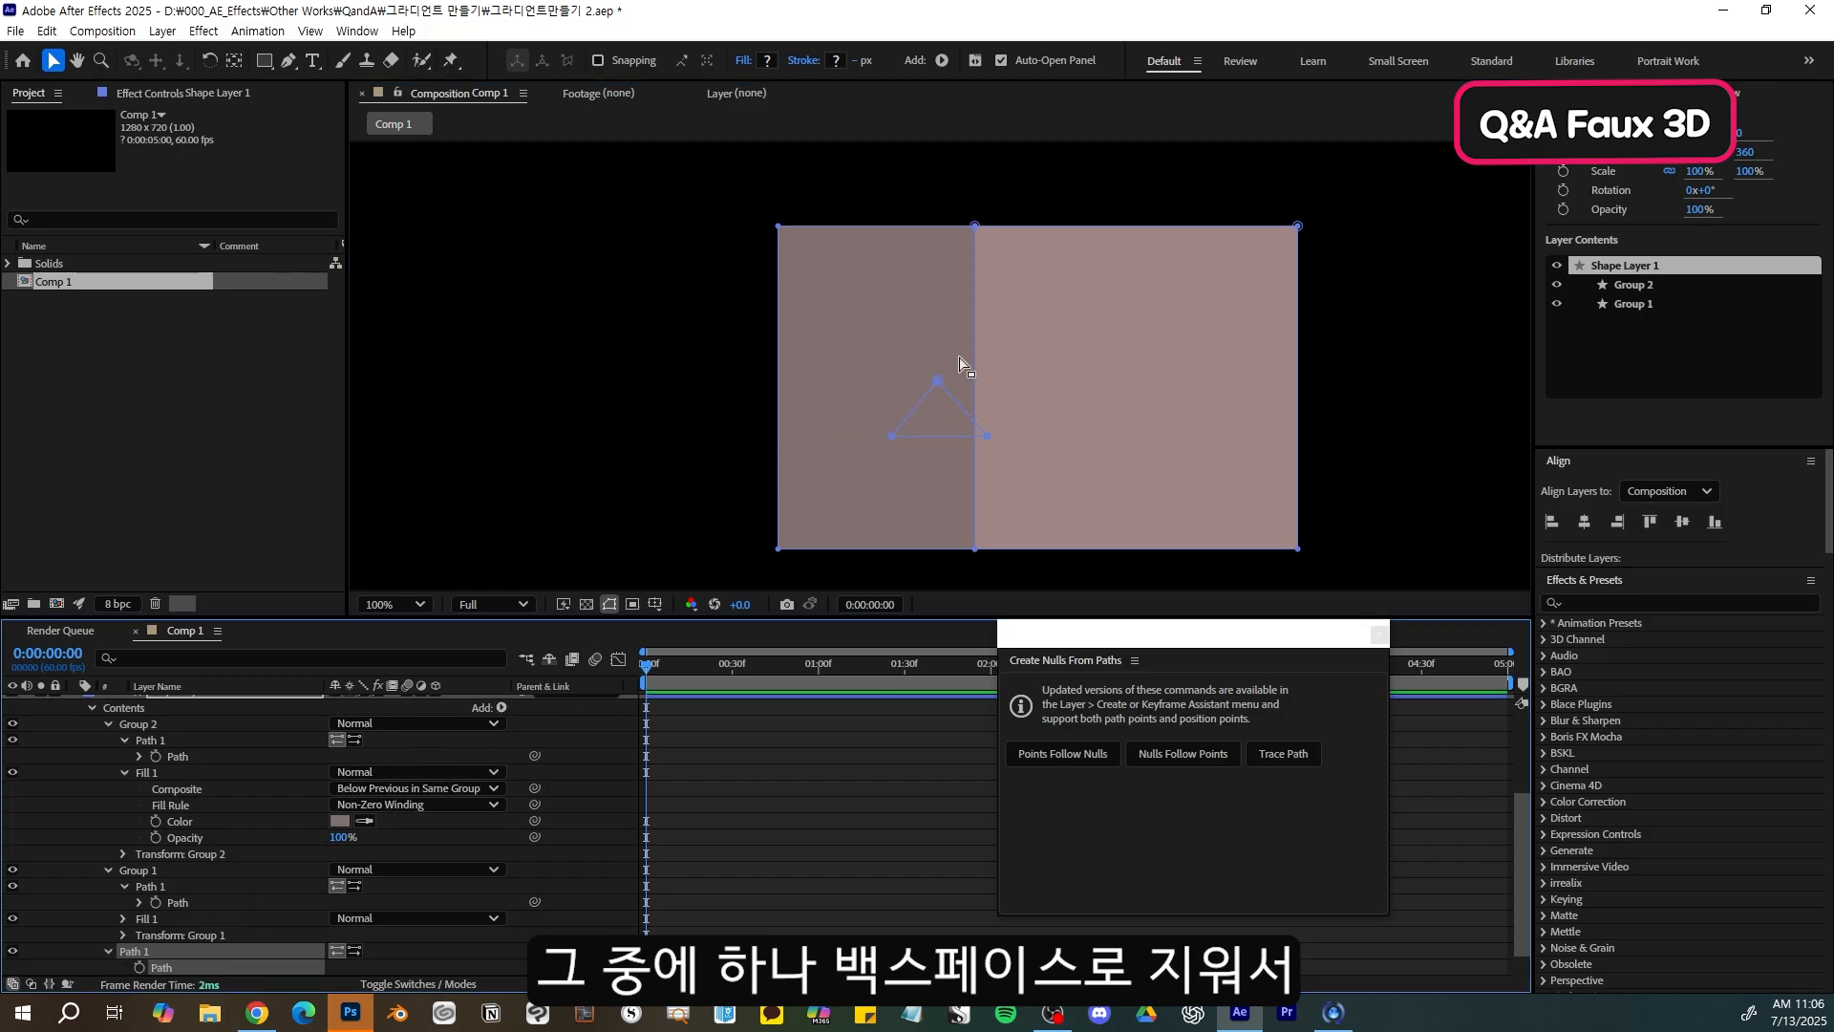
left_click_drag(935, 390, 873, 214)
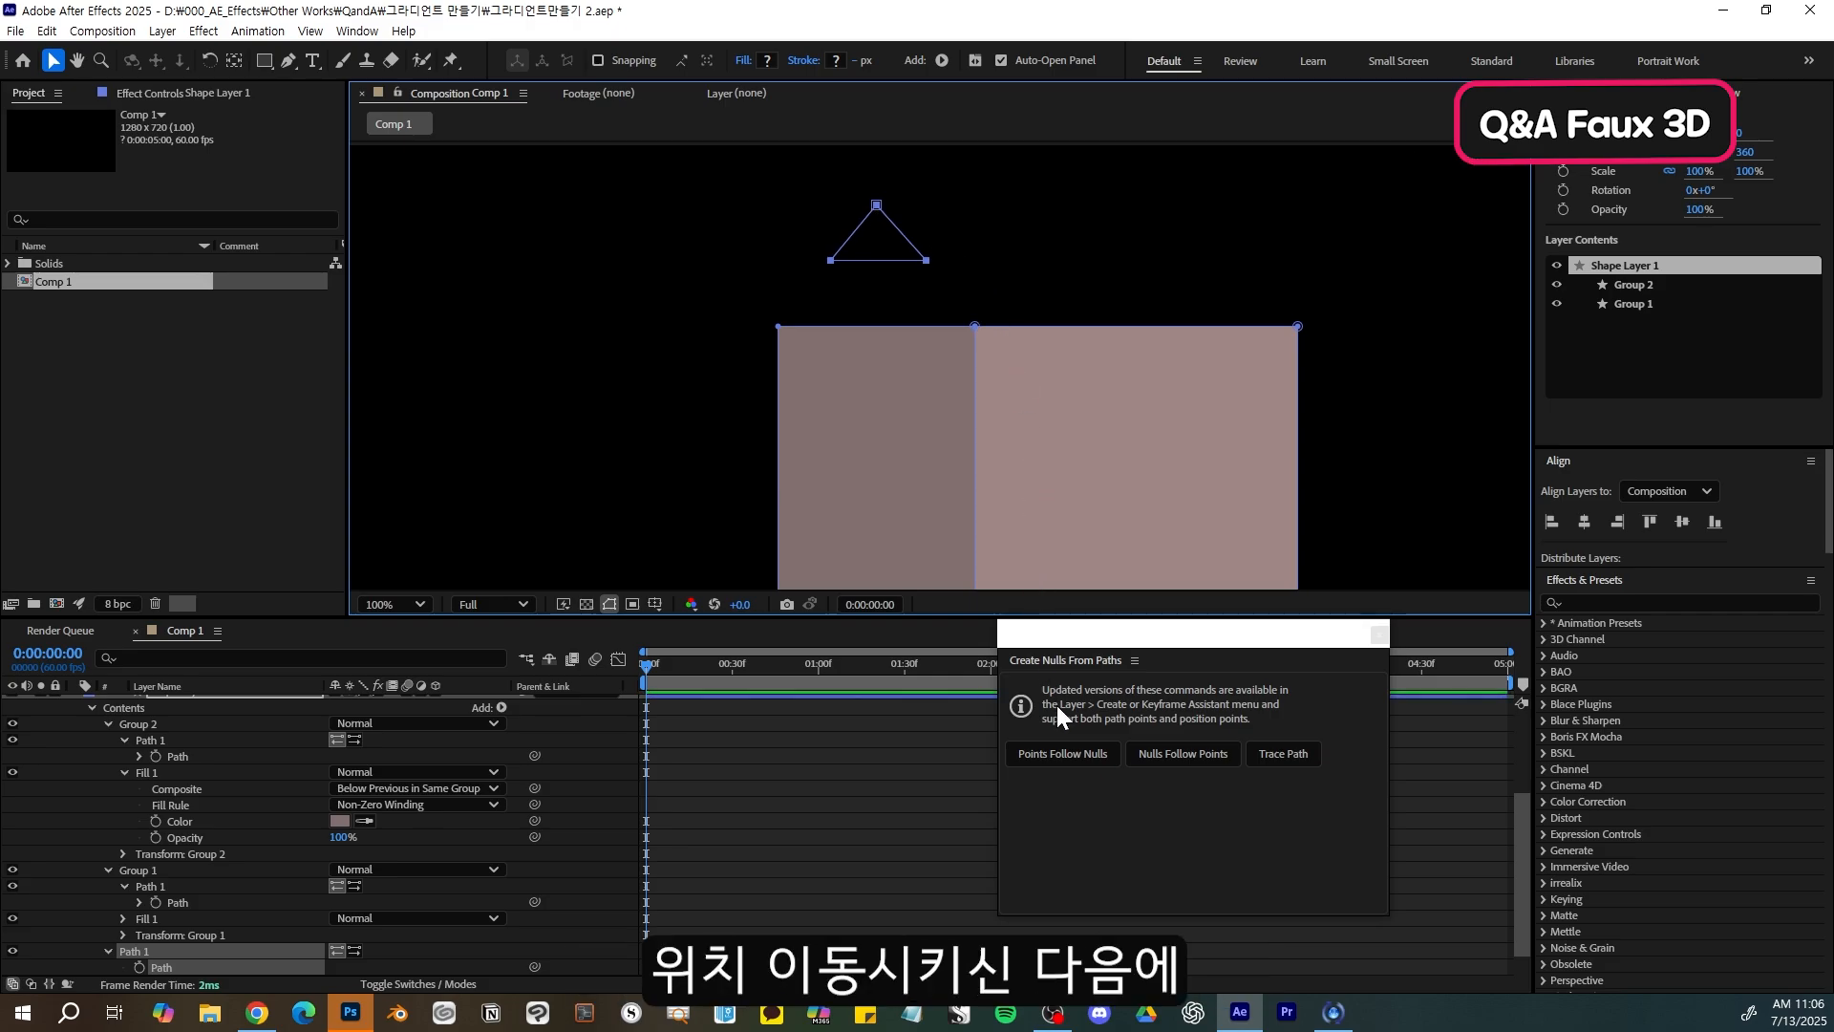
left_click(1064, 753)
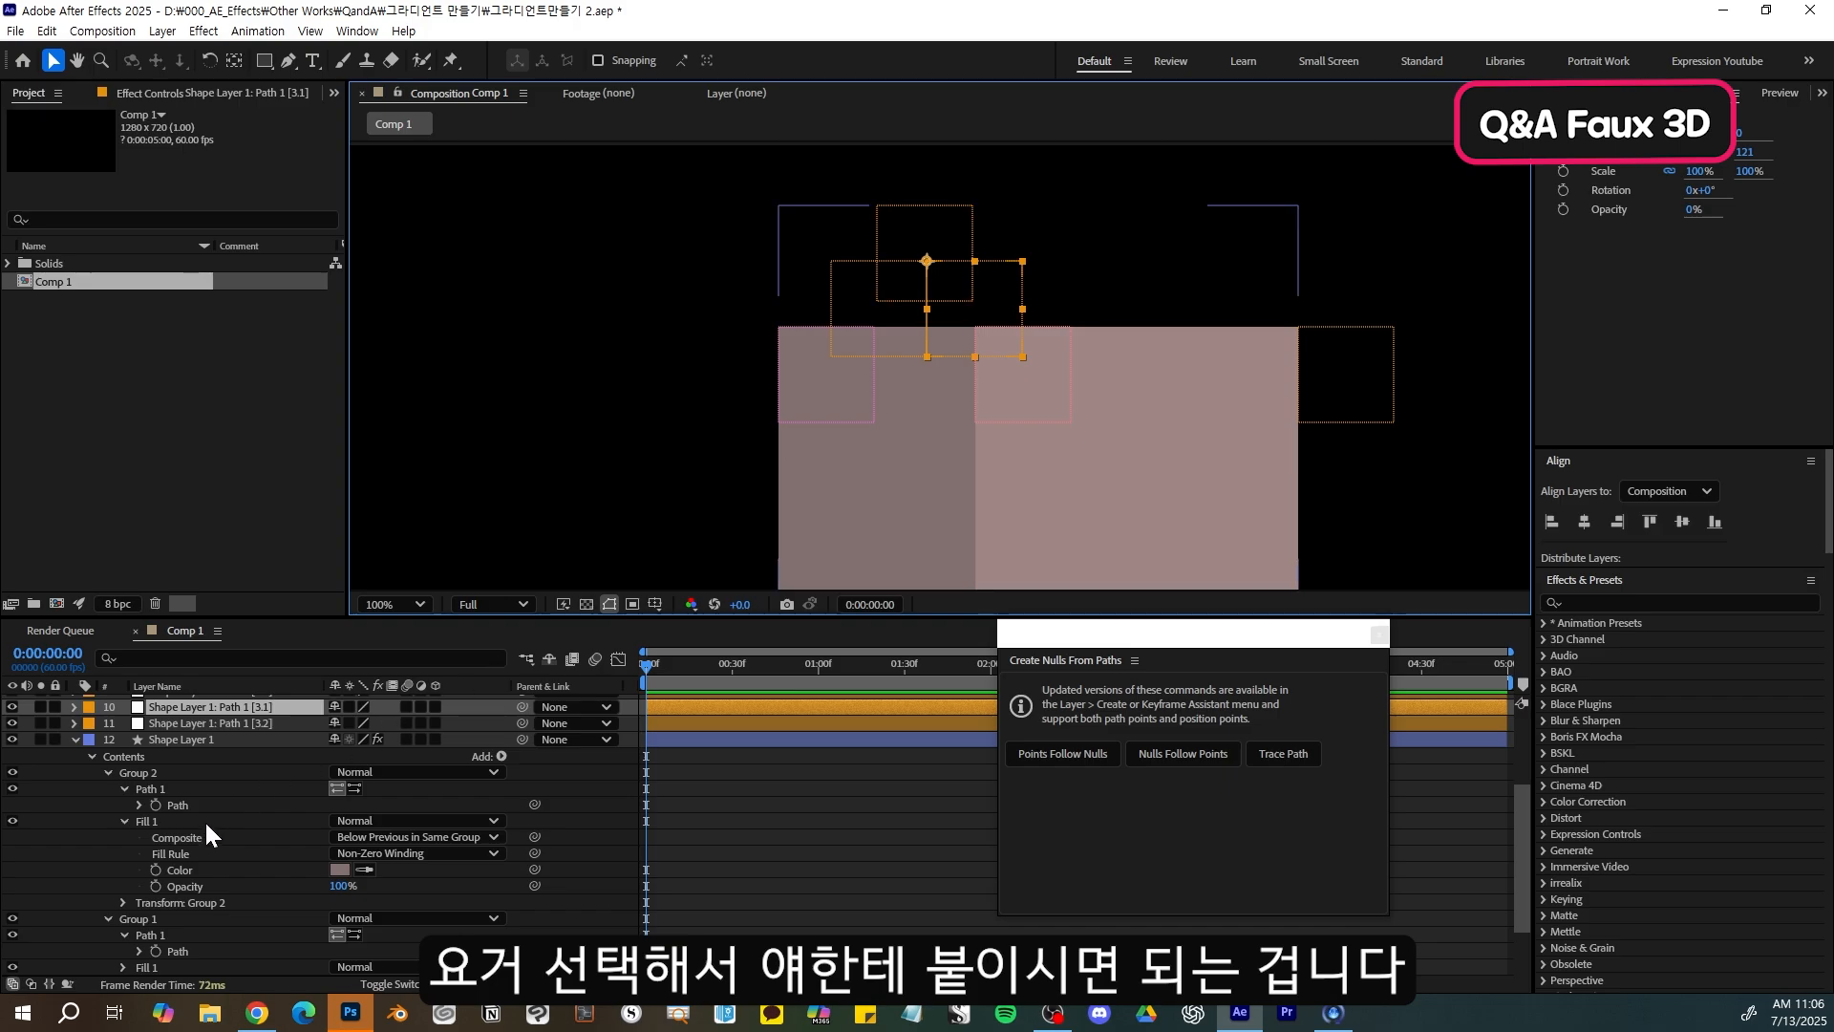
- Parent null Path 1 [3.1] to null Path 1 [1.1.0], snapping it to the parent's position at the shared upper corner
left_click(204, 844)
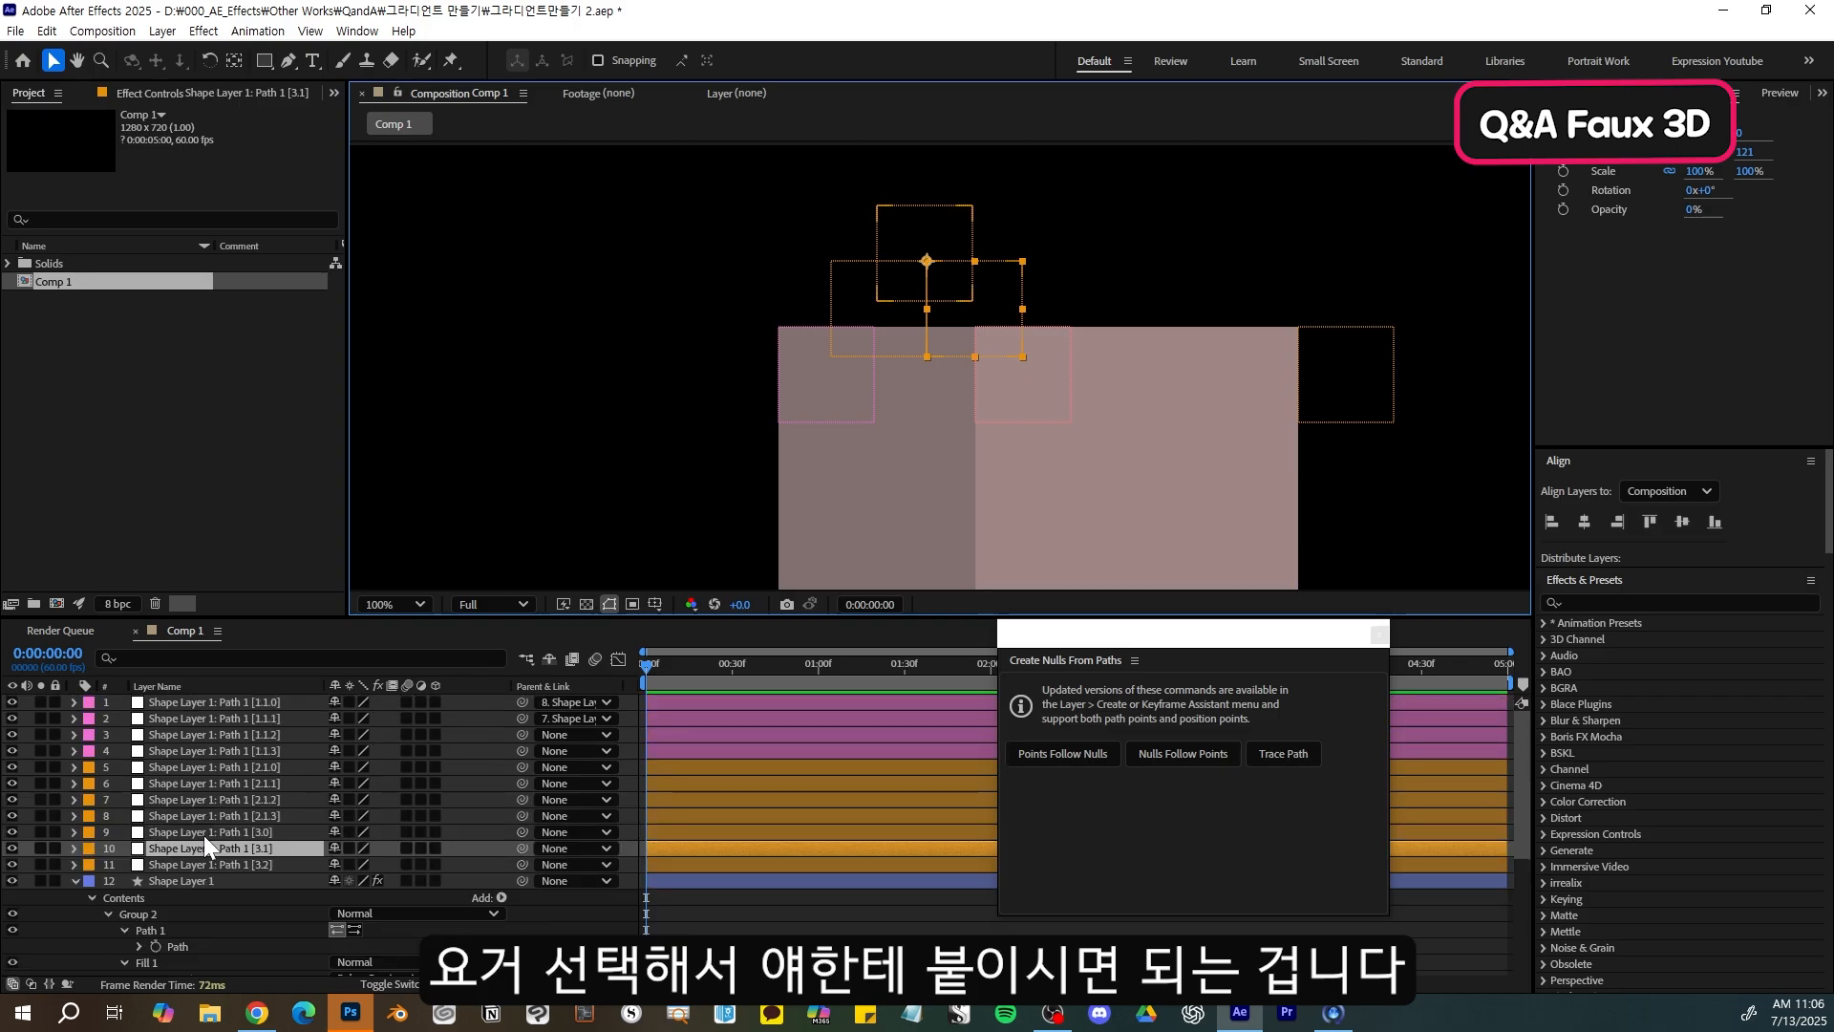
left_click(1070, 365)
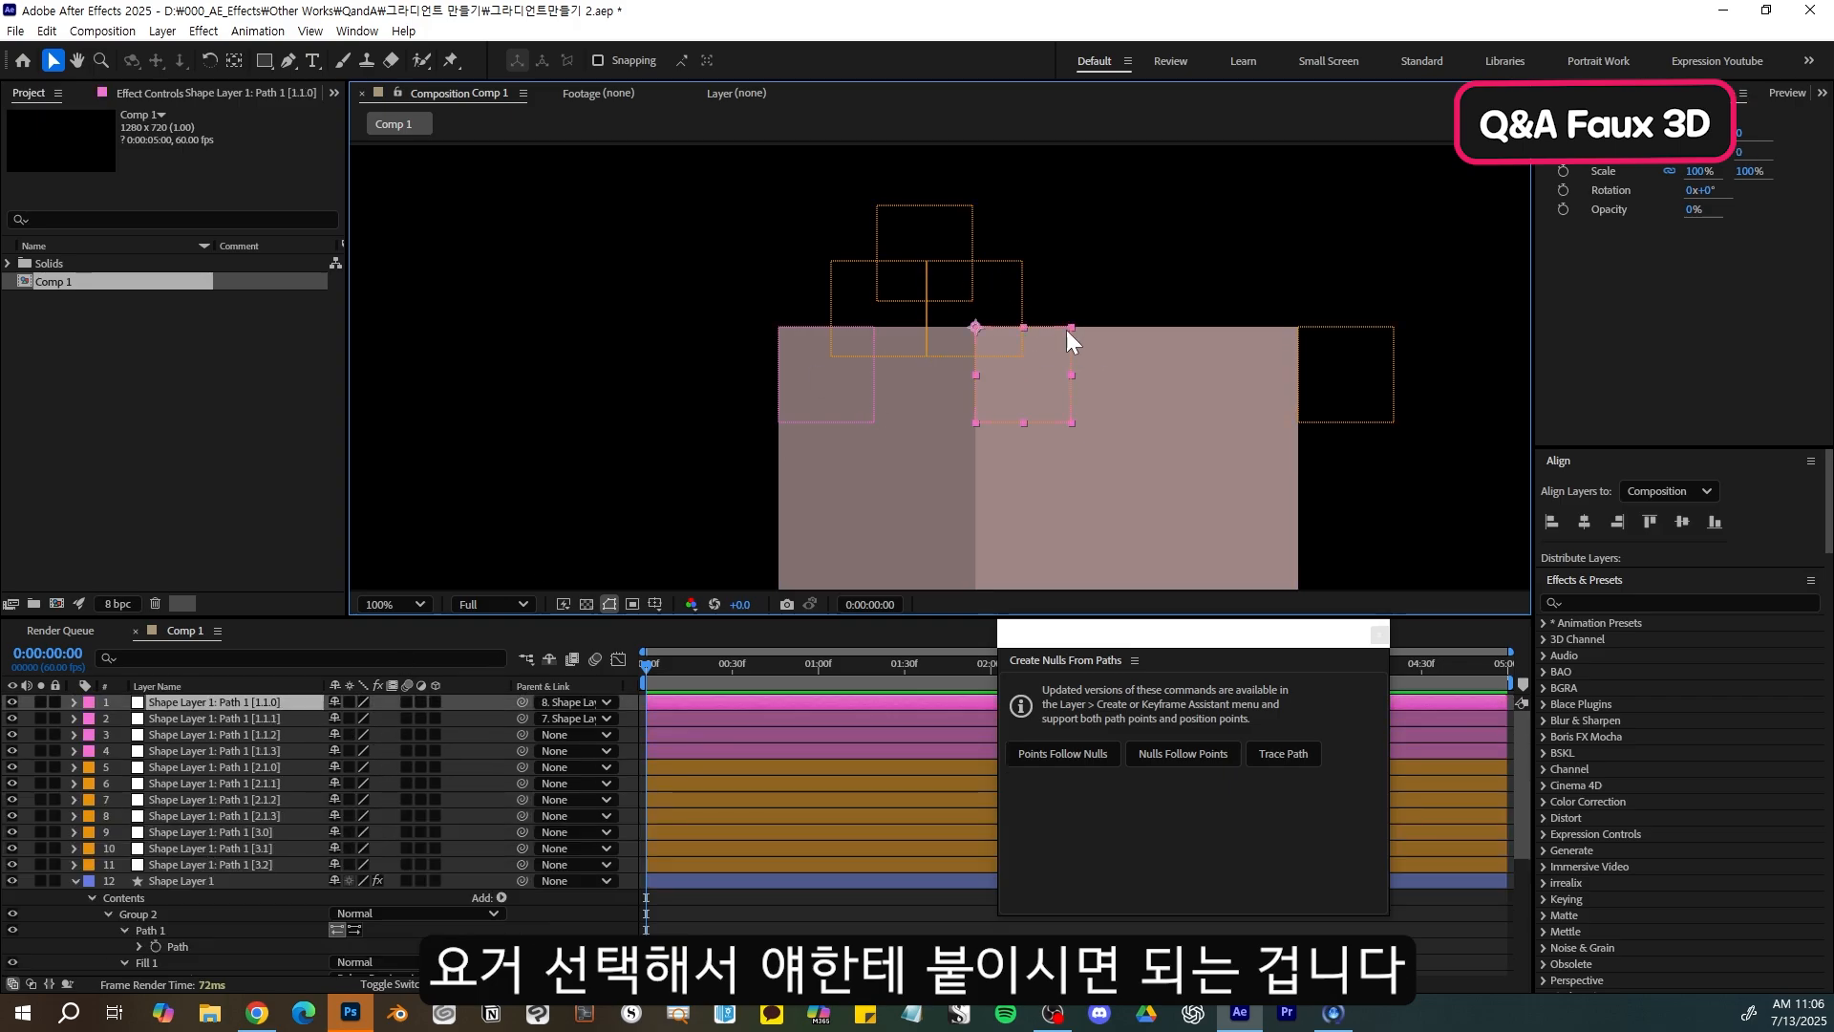
left_click(1014, 286)
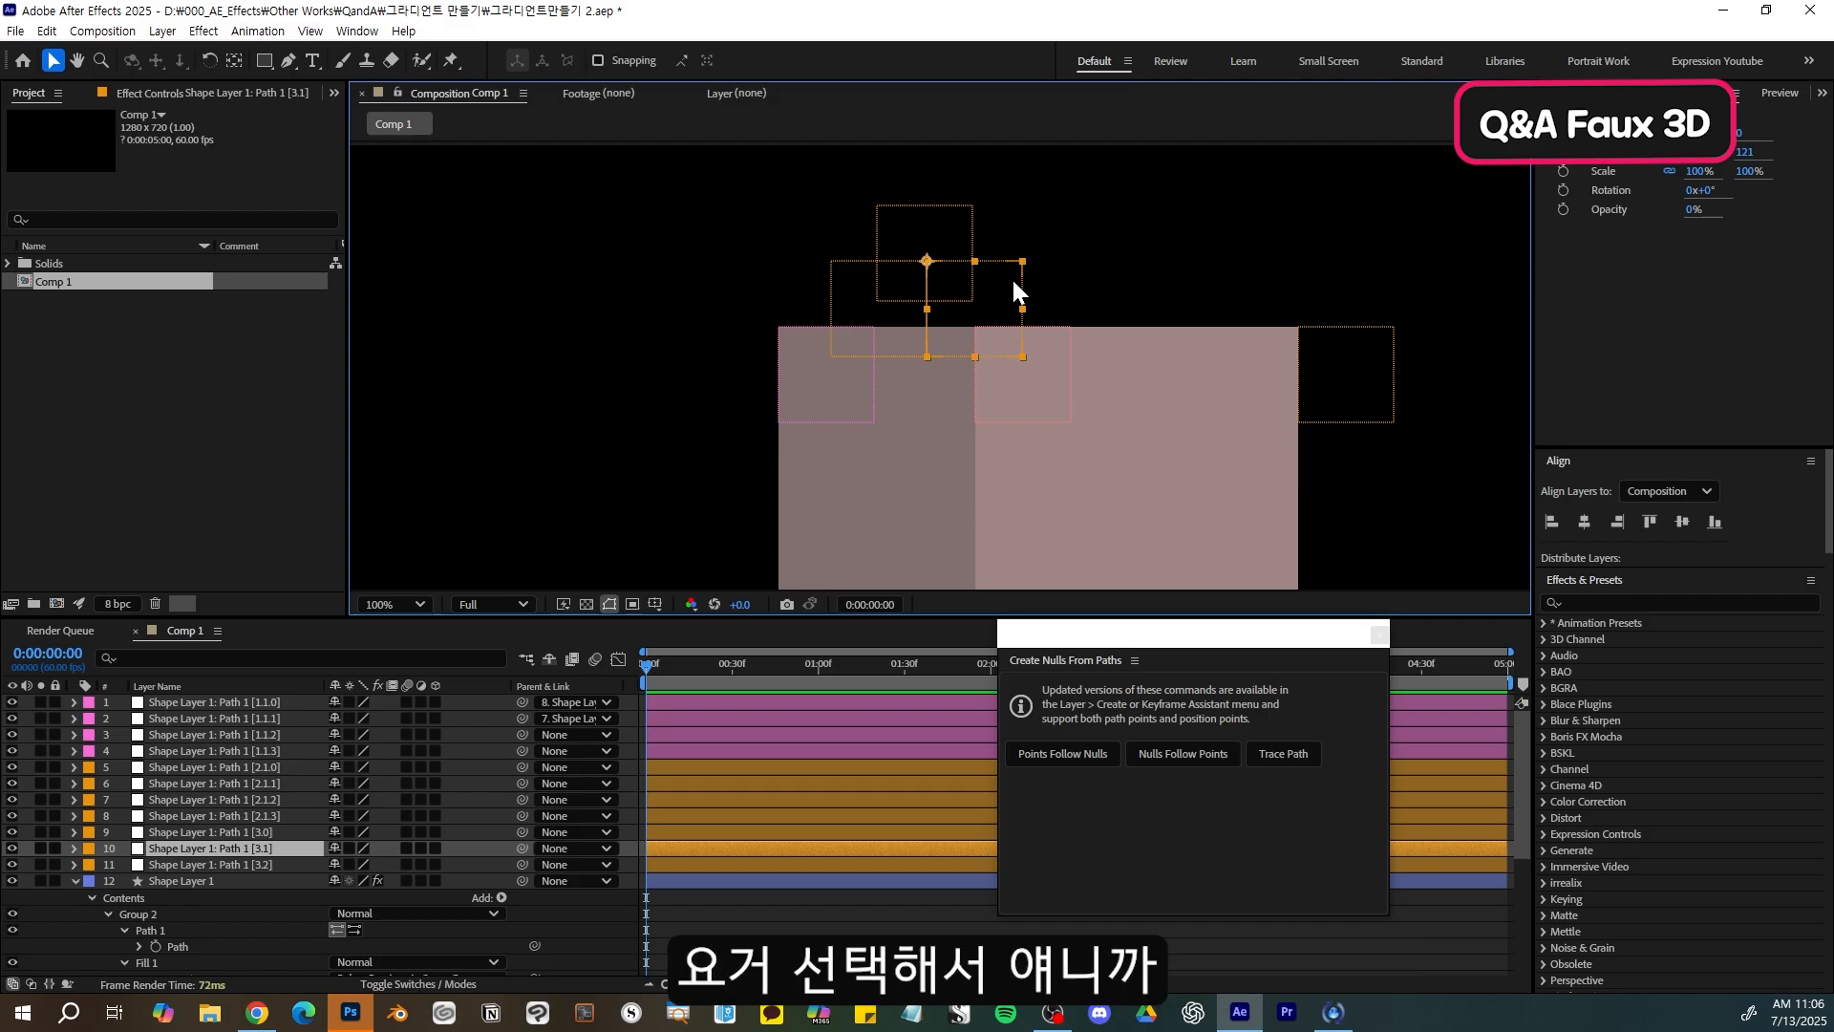
left_click(1047, 353)
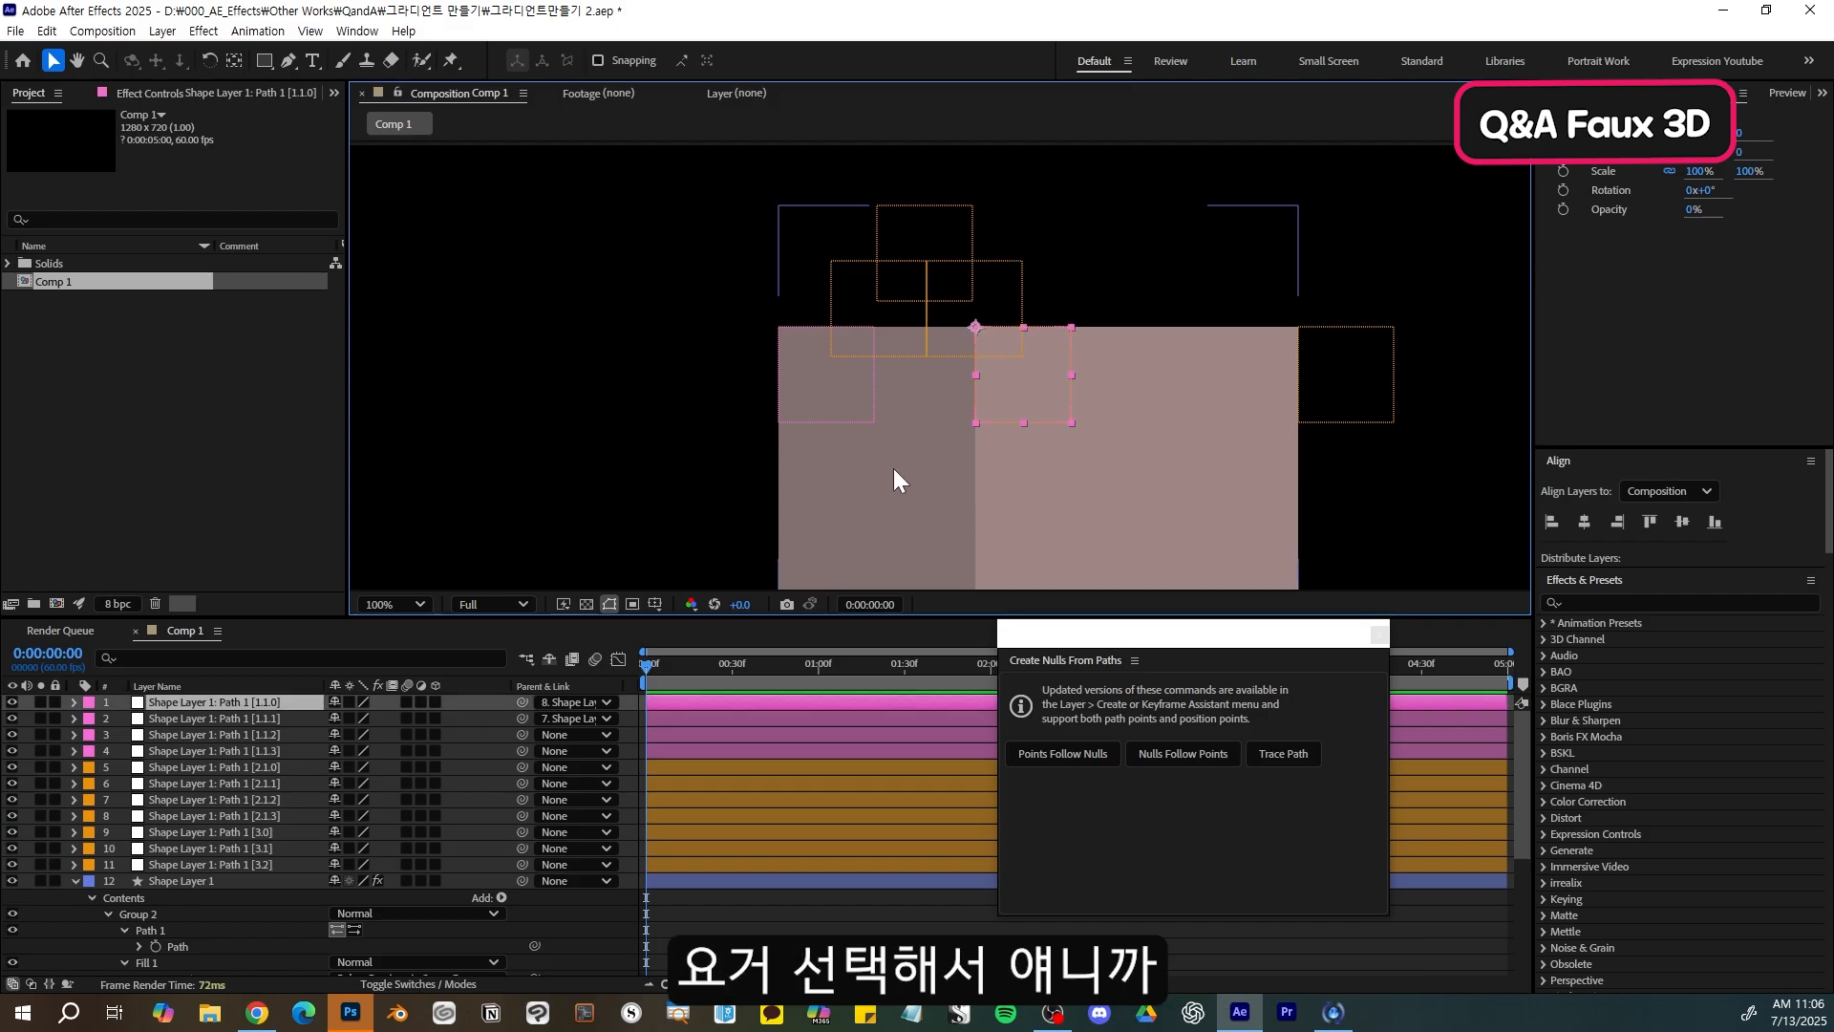
left_click(1018, 273)
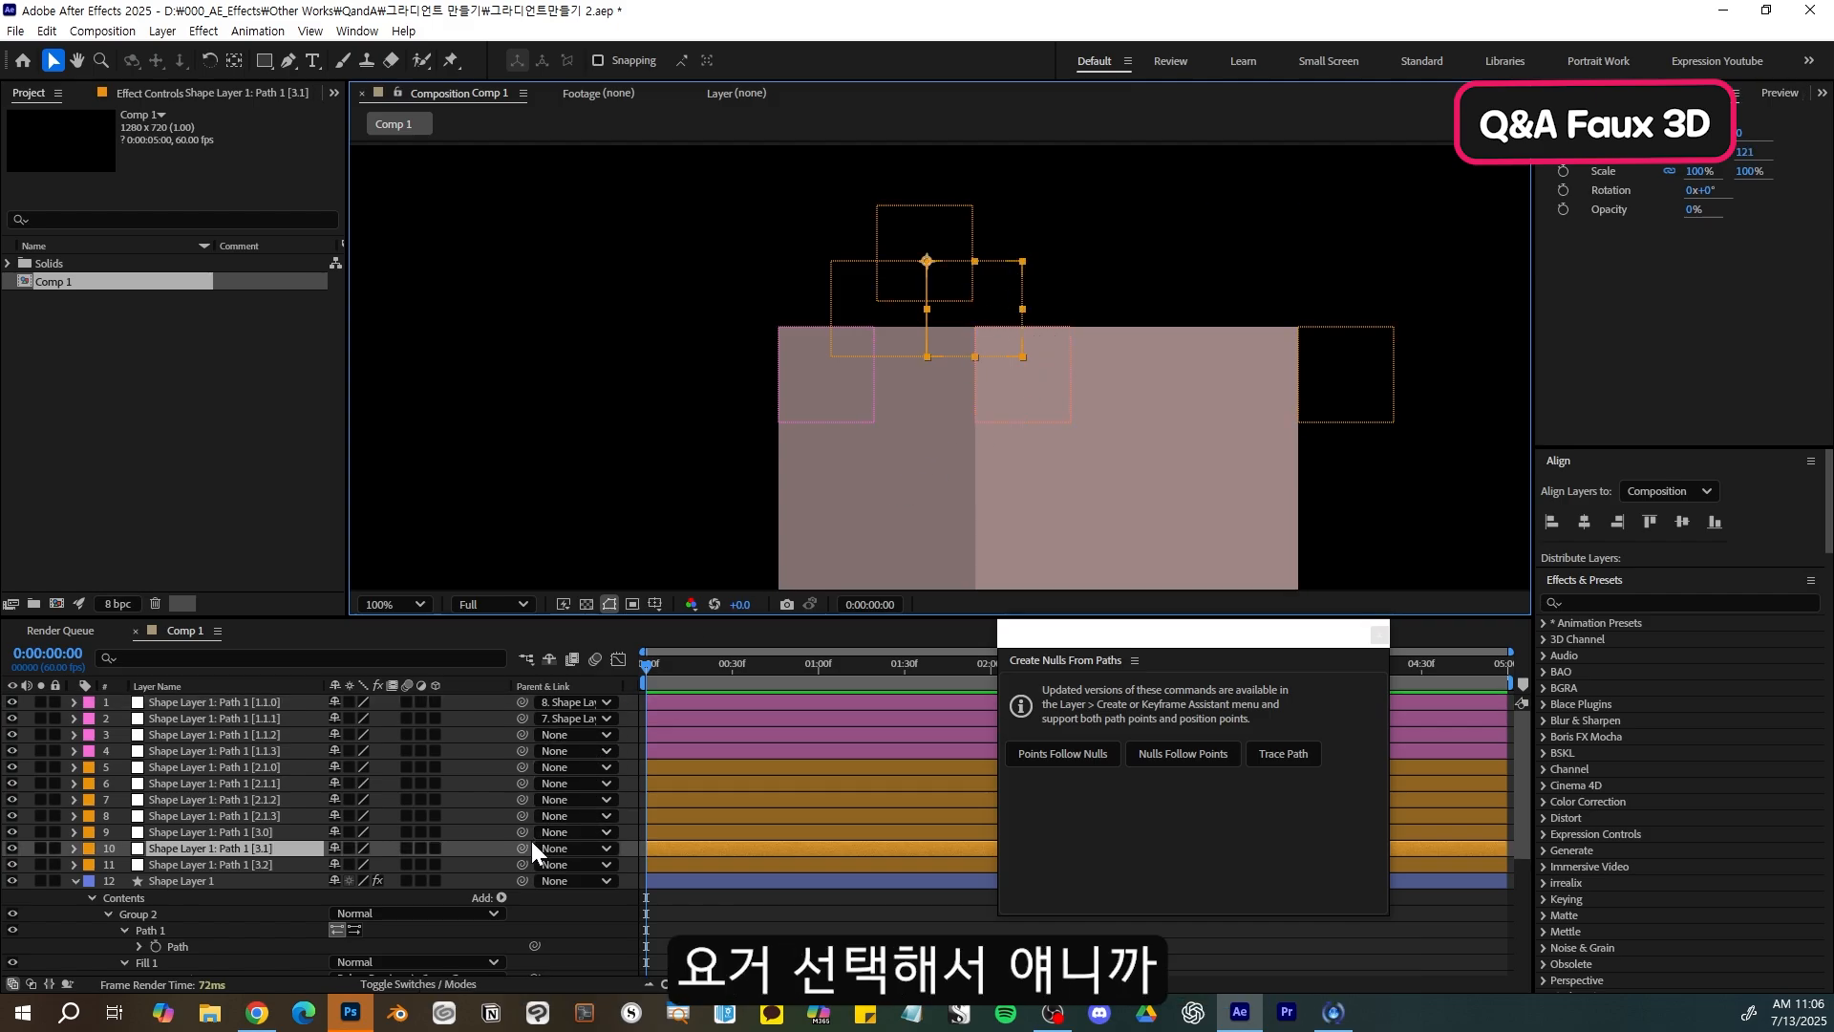
left_click_drag(521, 847, 273, 698)
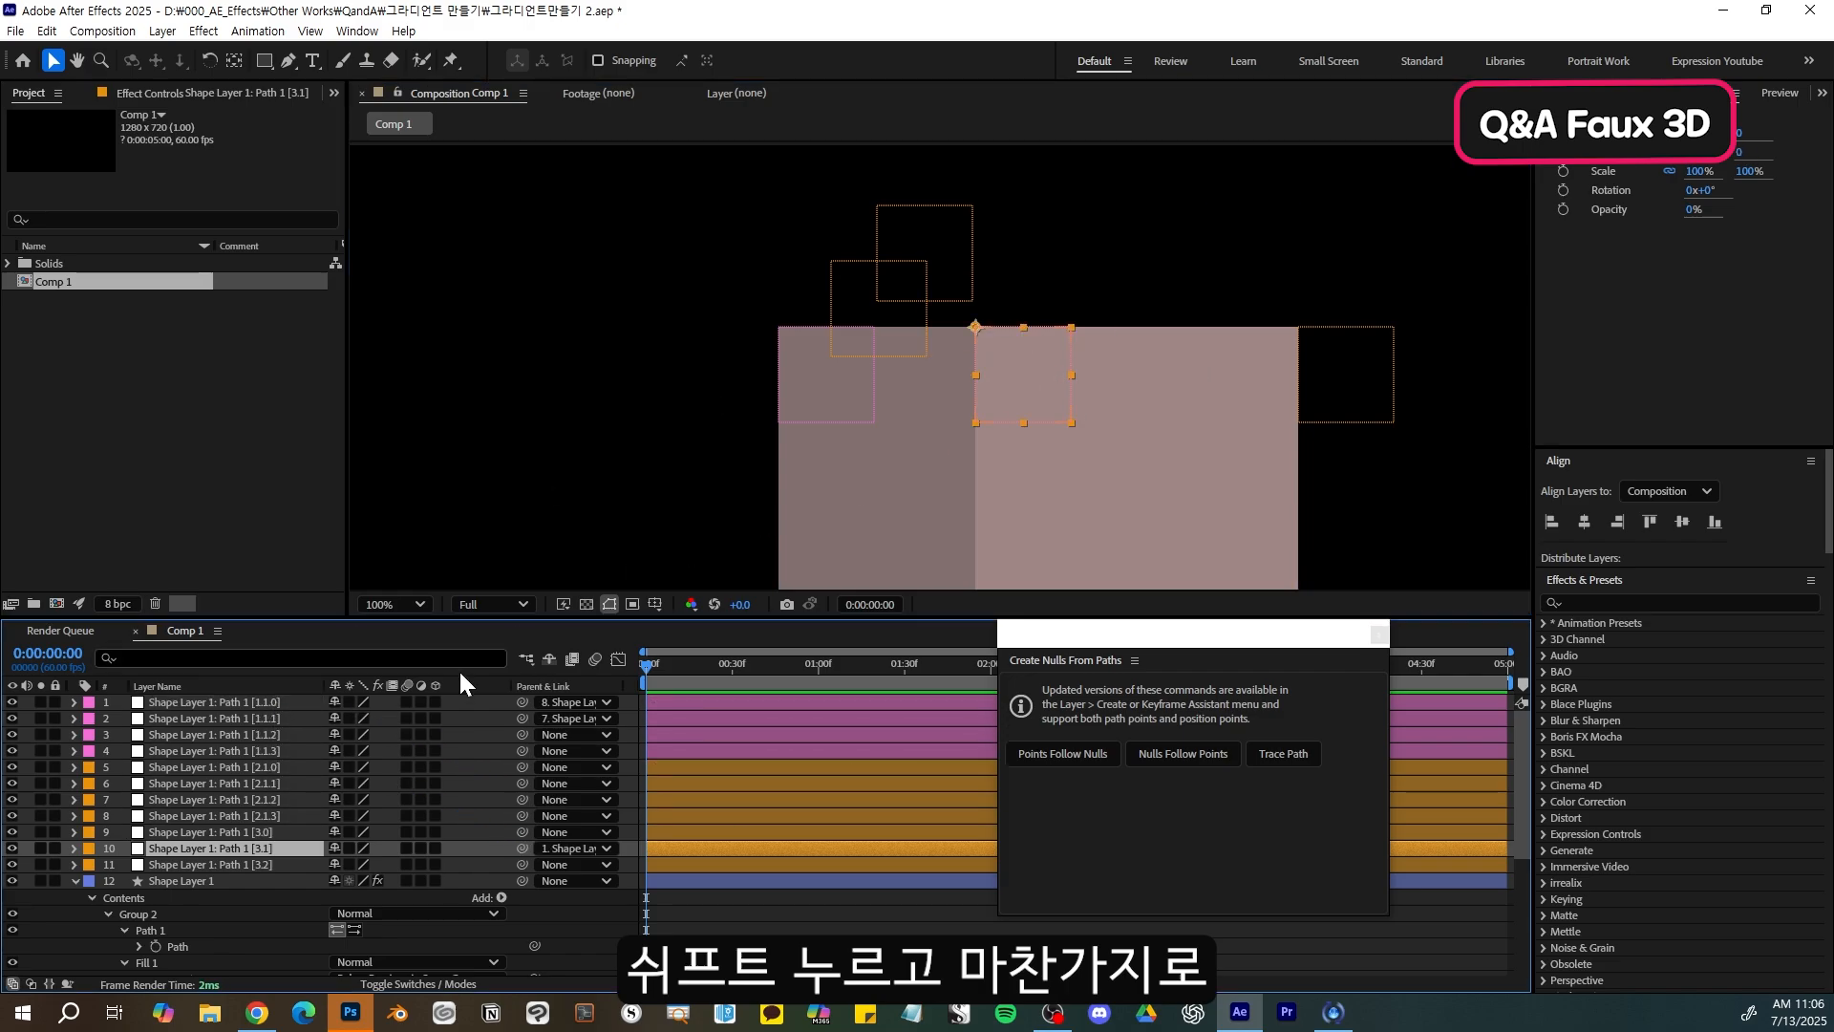
- Parent null Path 1 [3.2] to null Path 1 [1.1.3], snapping it onto the left face's outer upper corner
left_click(291, 864)
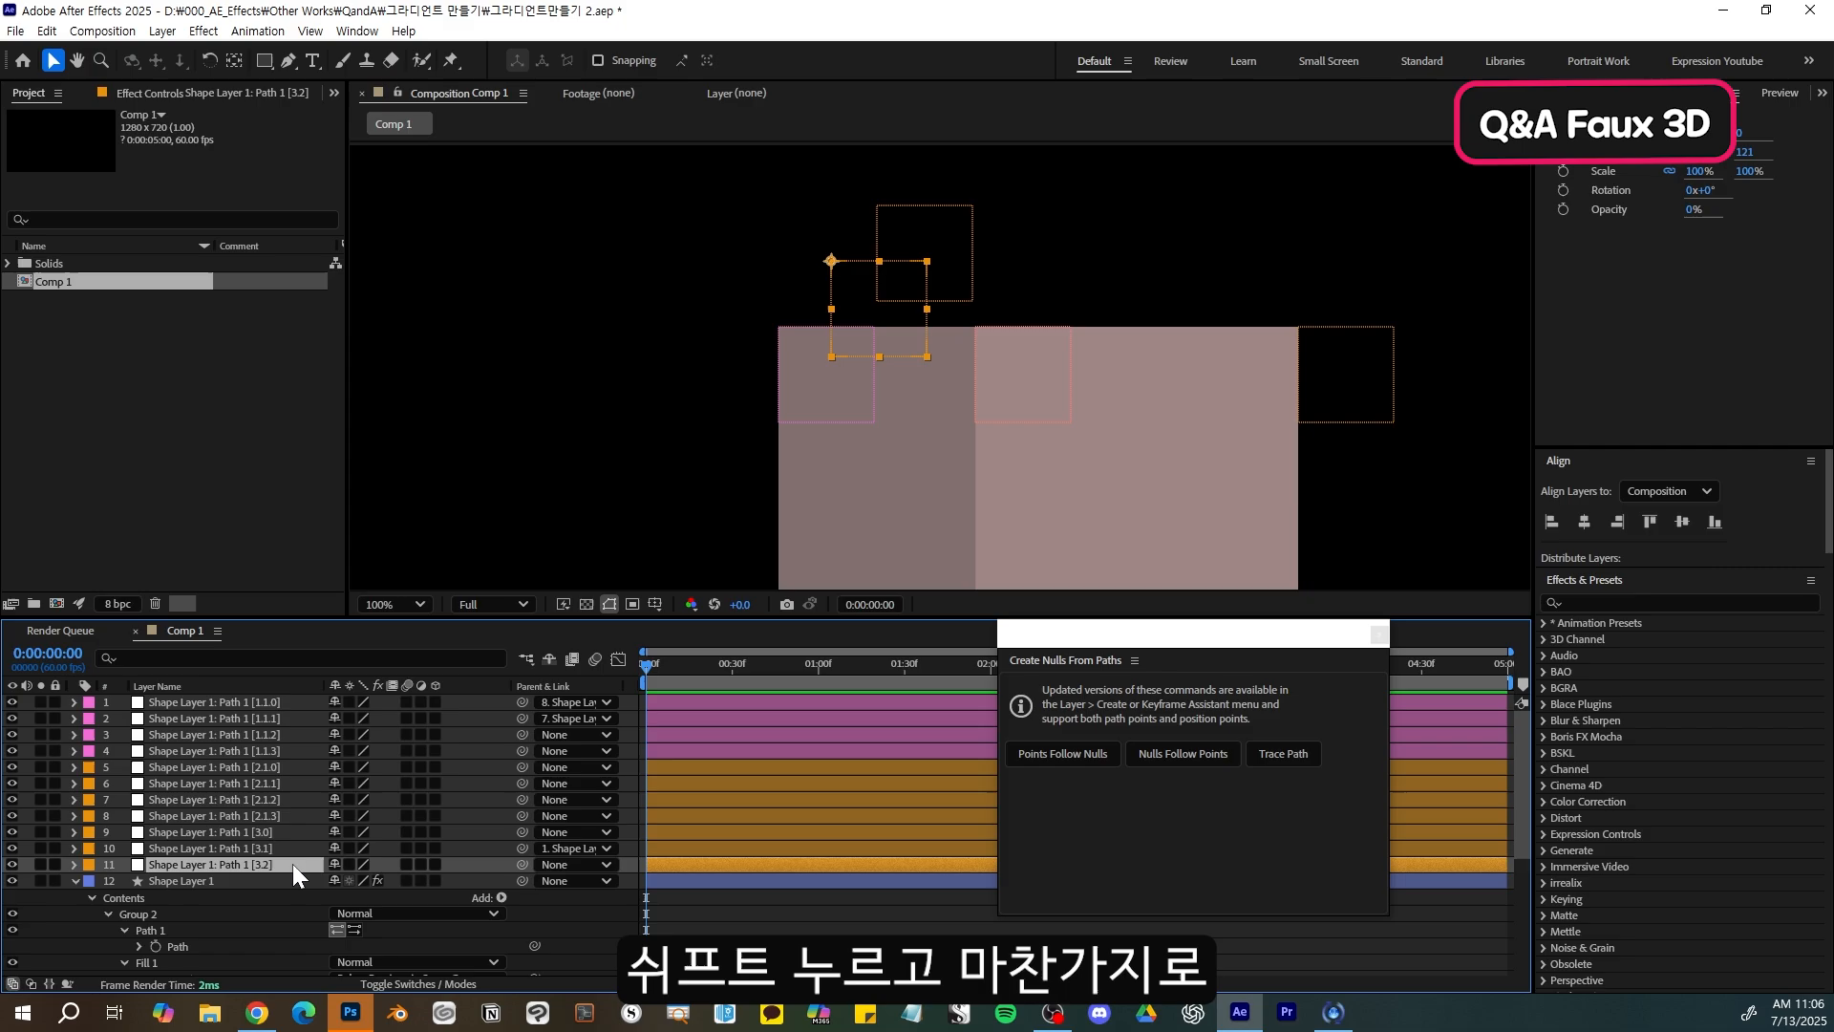
left_click(823, 396)
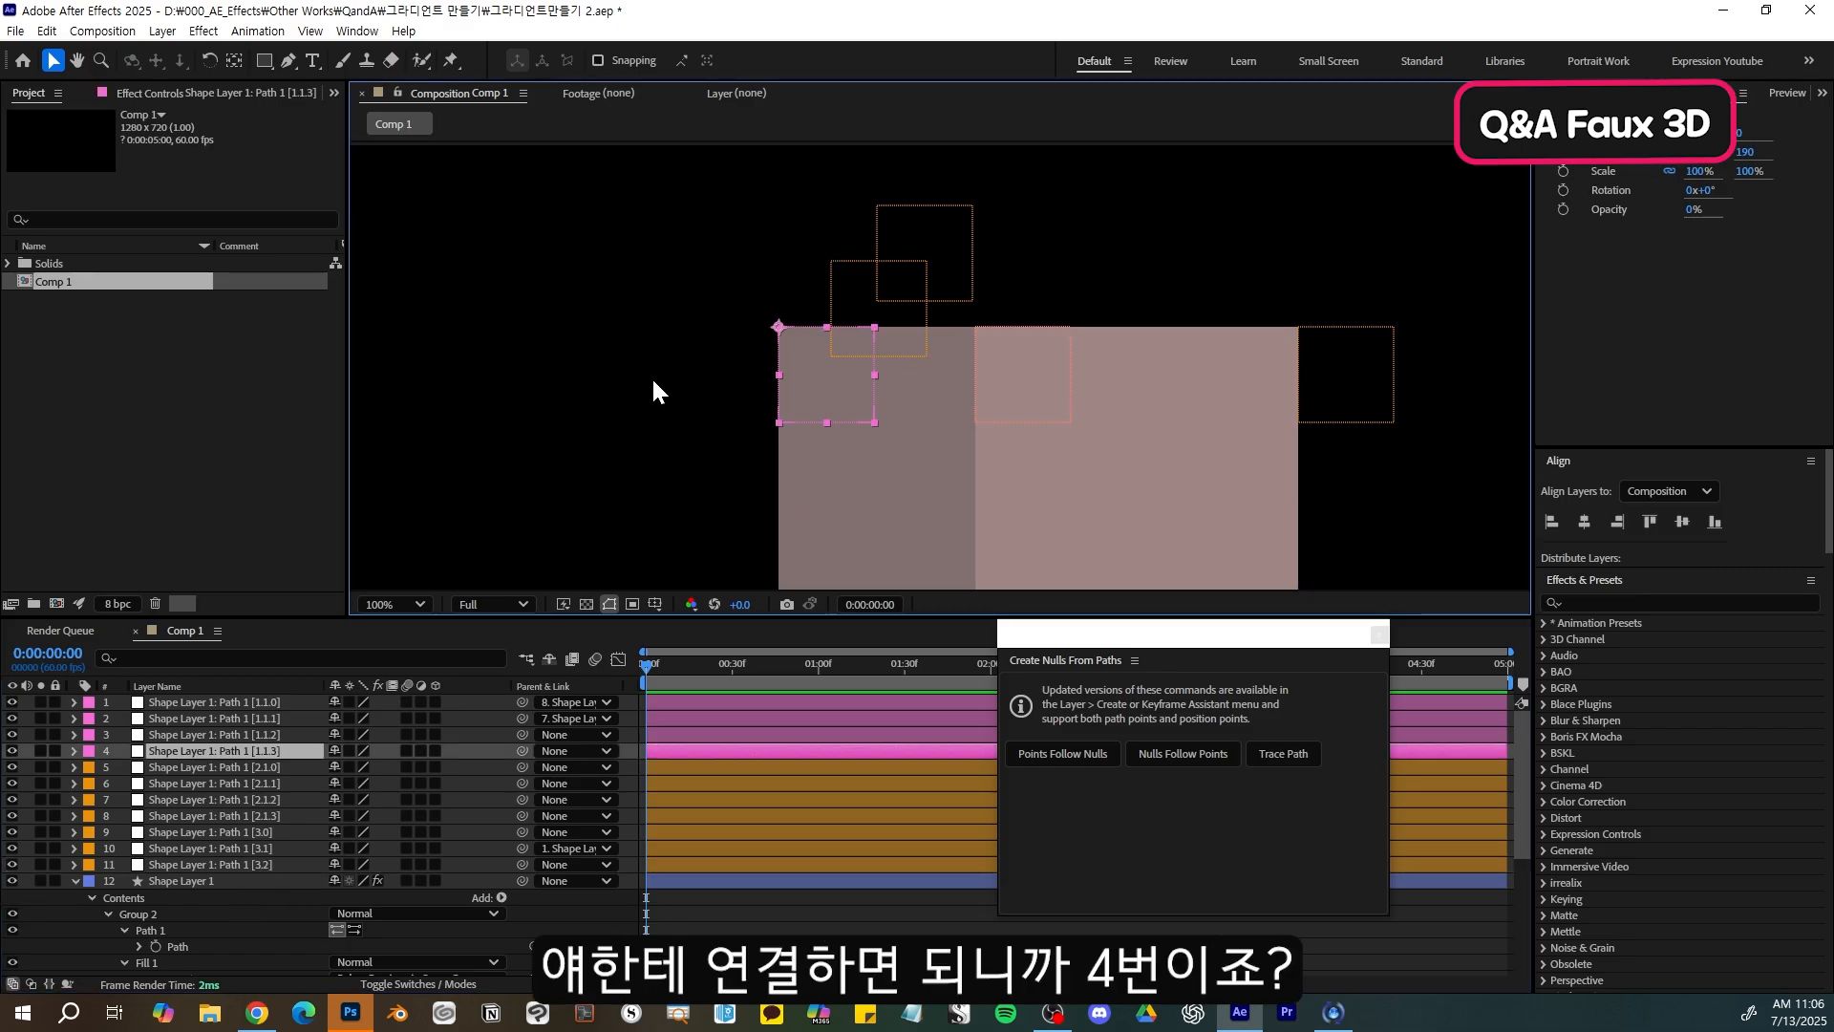
left_click(845, 275)
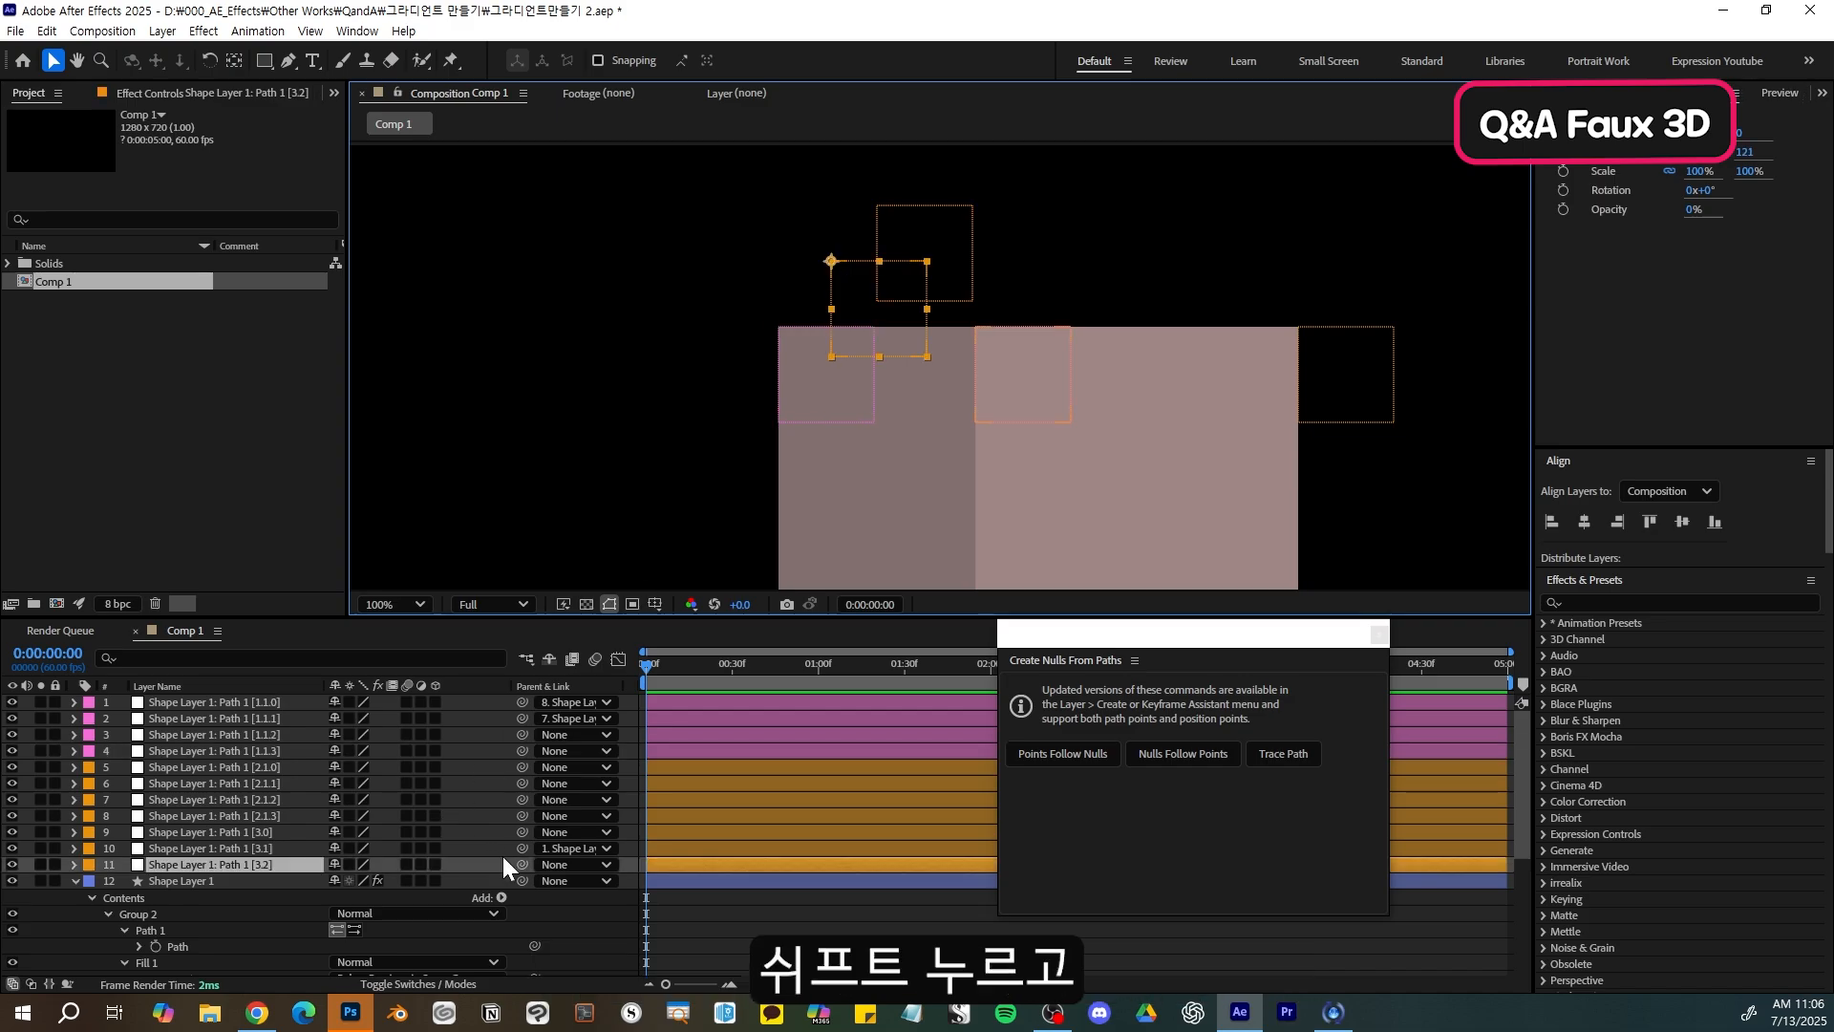
left_click_drag(522, 862, 271, 755)
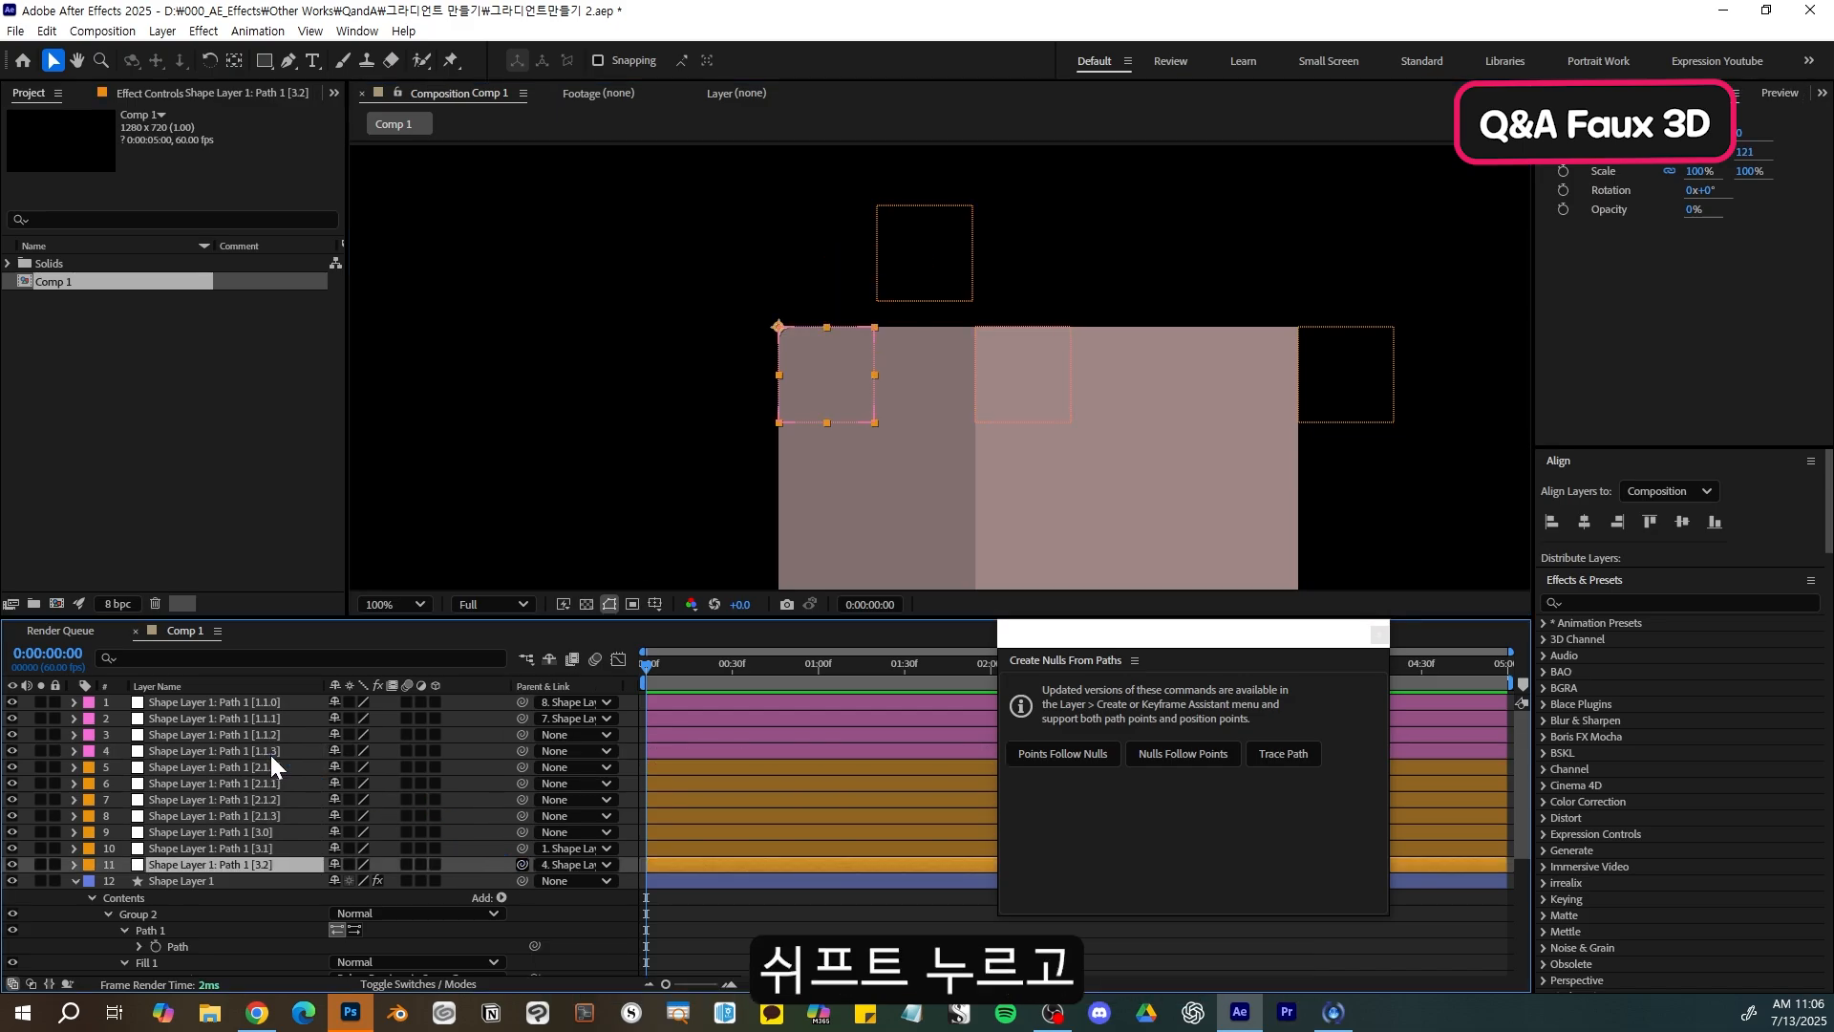
- Group the triangle path of Shape Layer 1 and add a fill to the new group
scroll(268, 898, "down", 5)
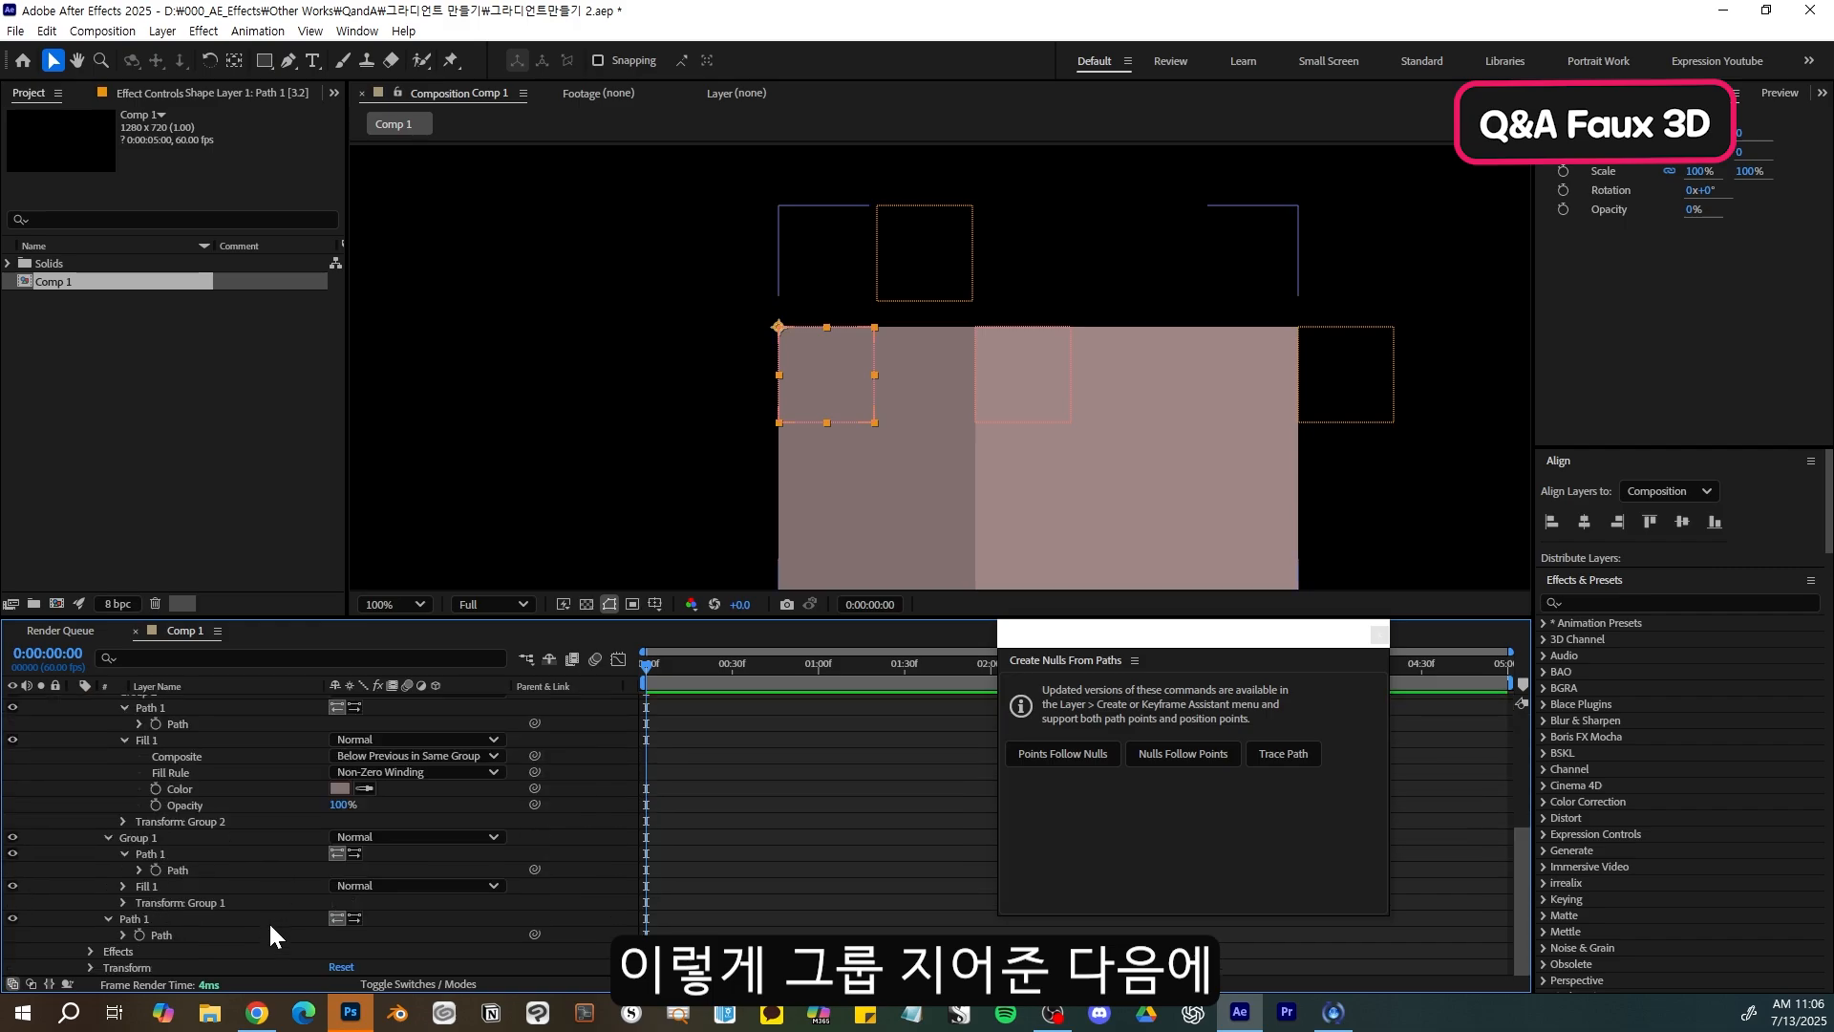
left_click(223, 914)
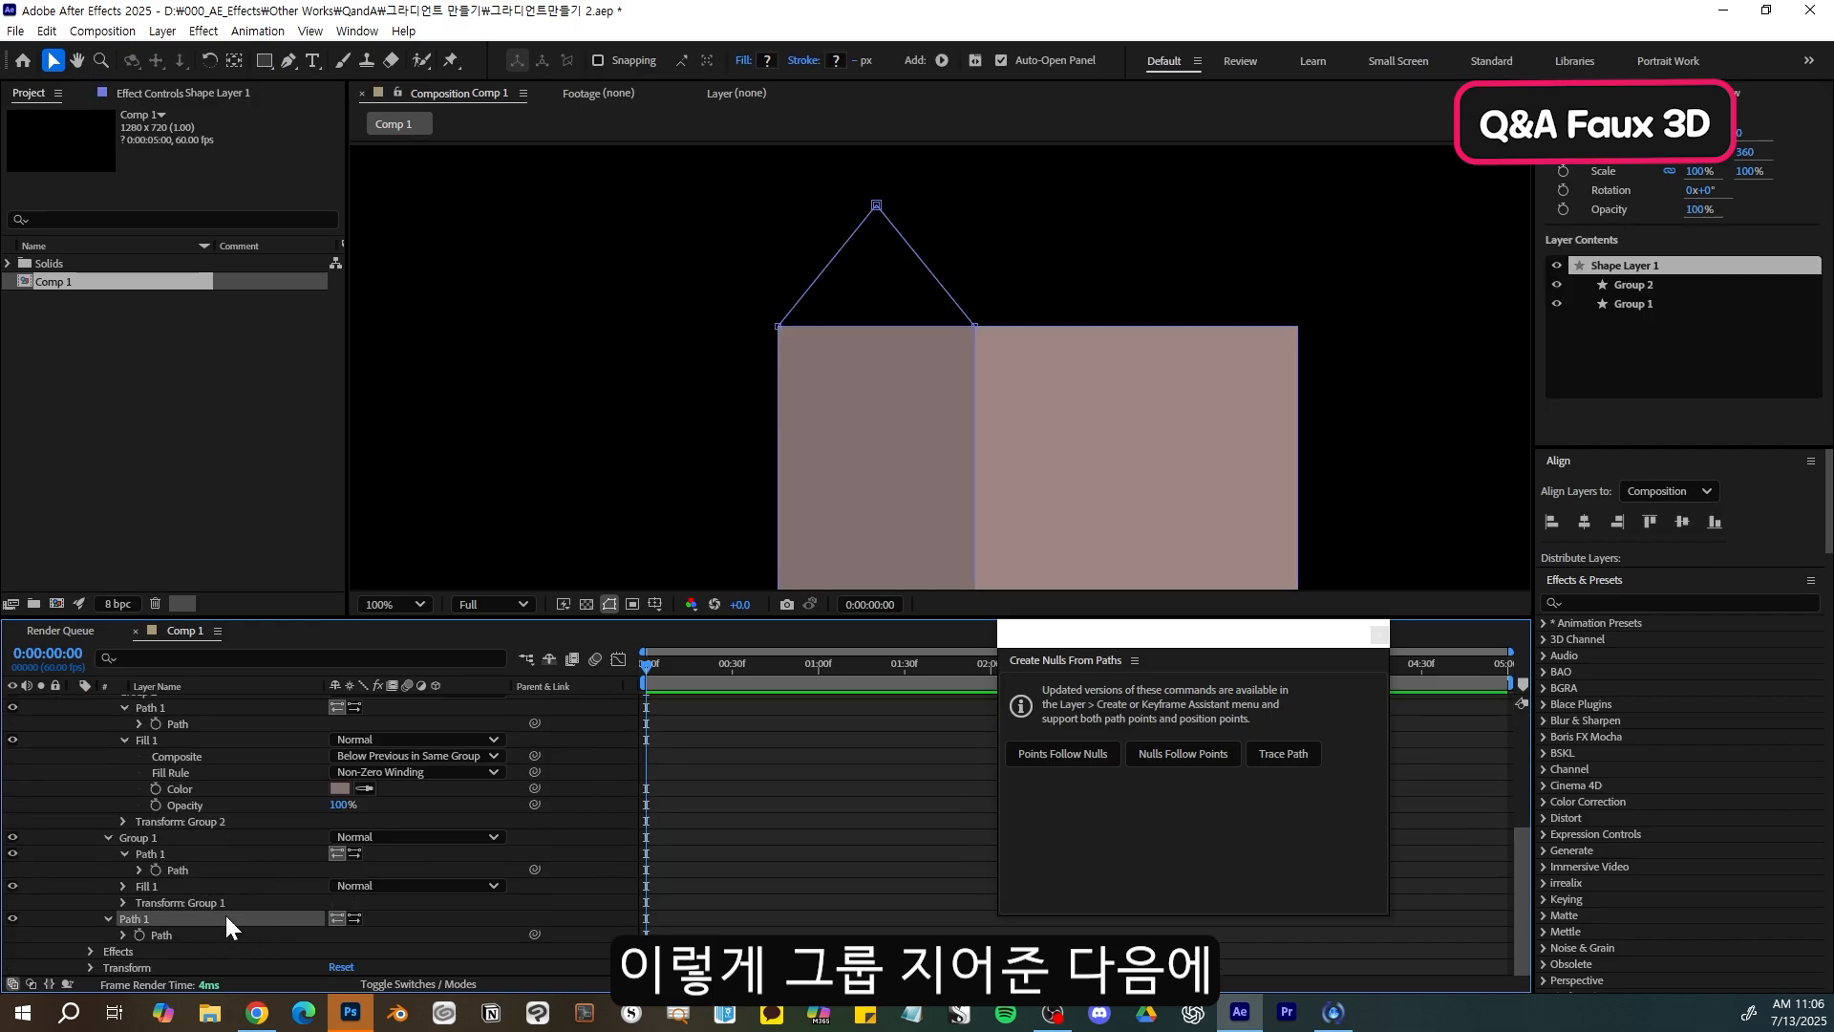
right_click(226, 915)
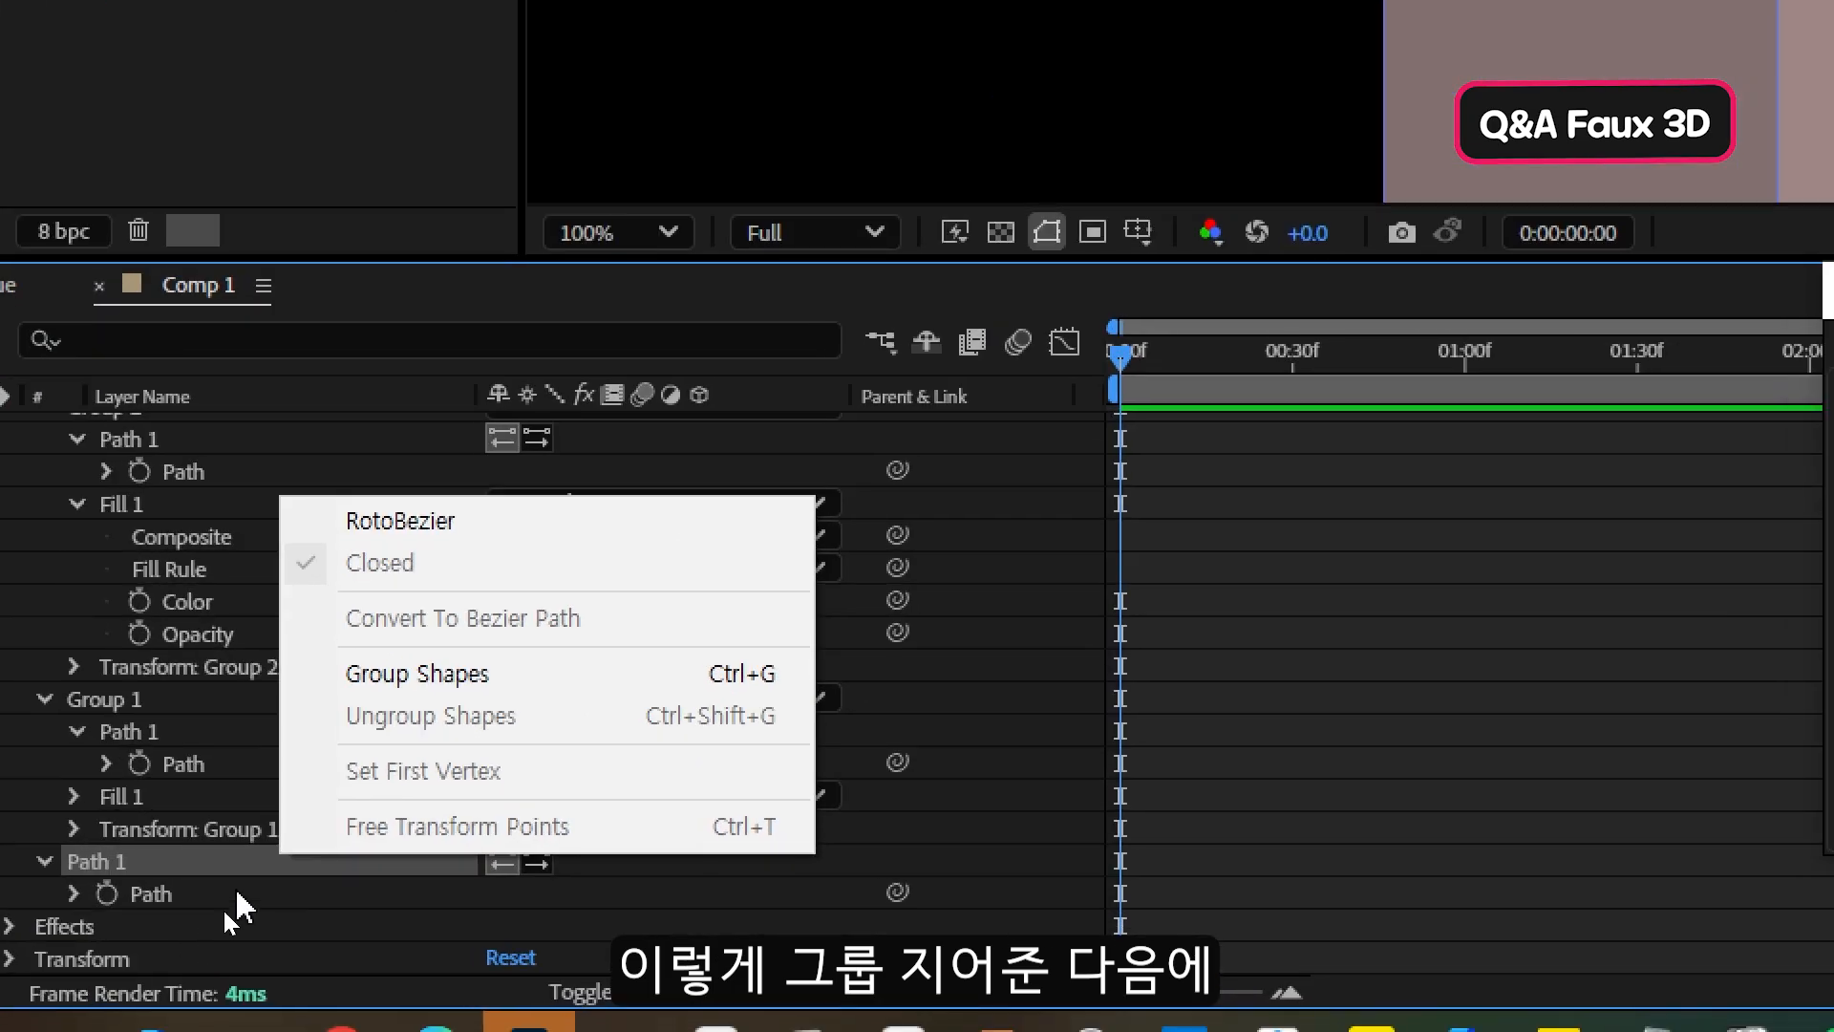
left_click(306, 825)
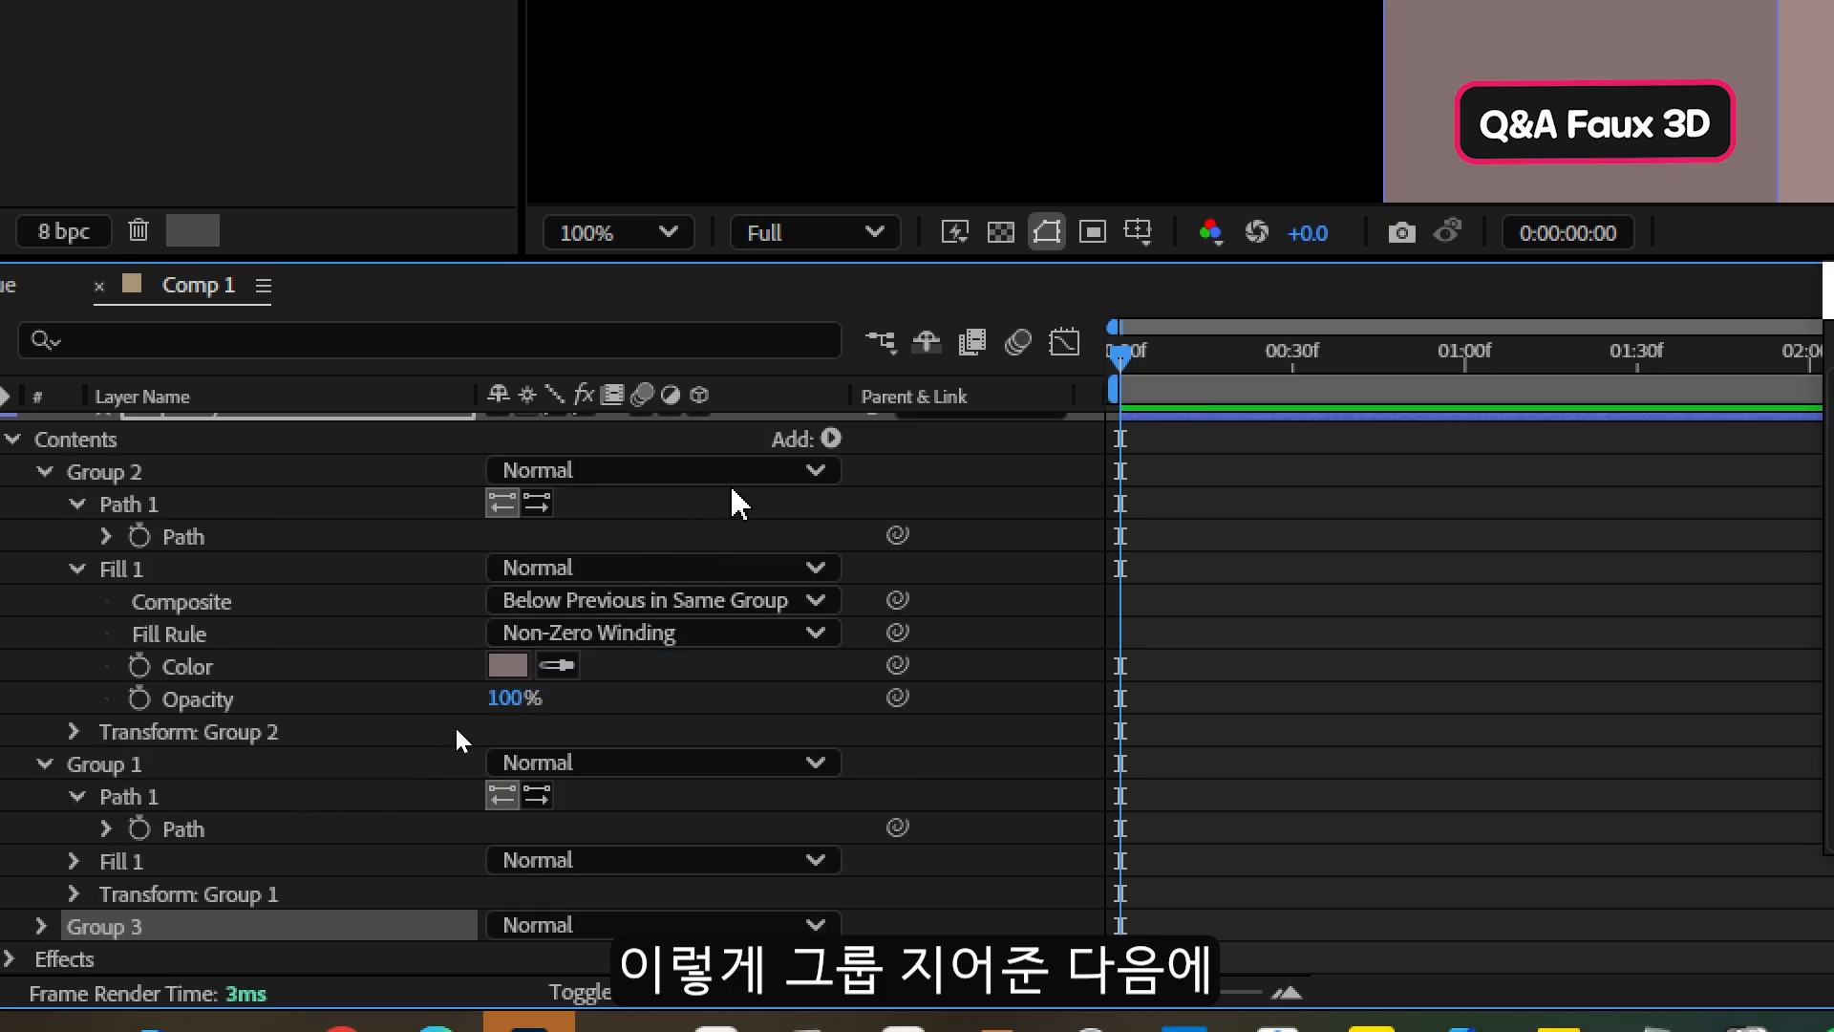
left_click(831, 439)
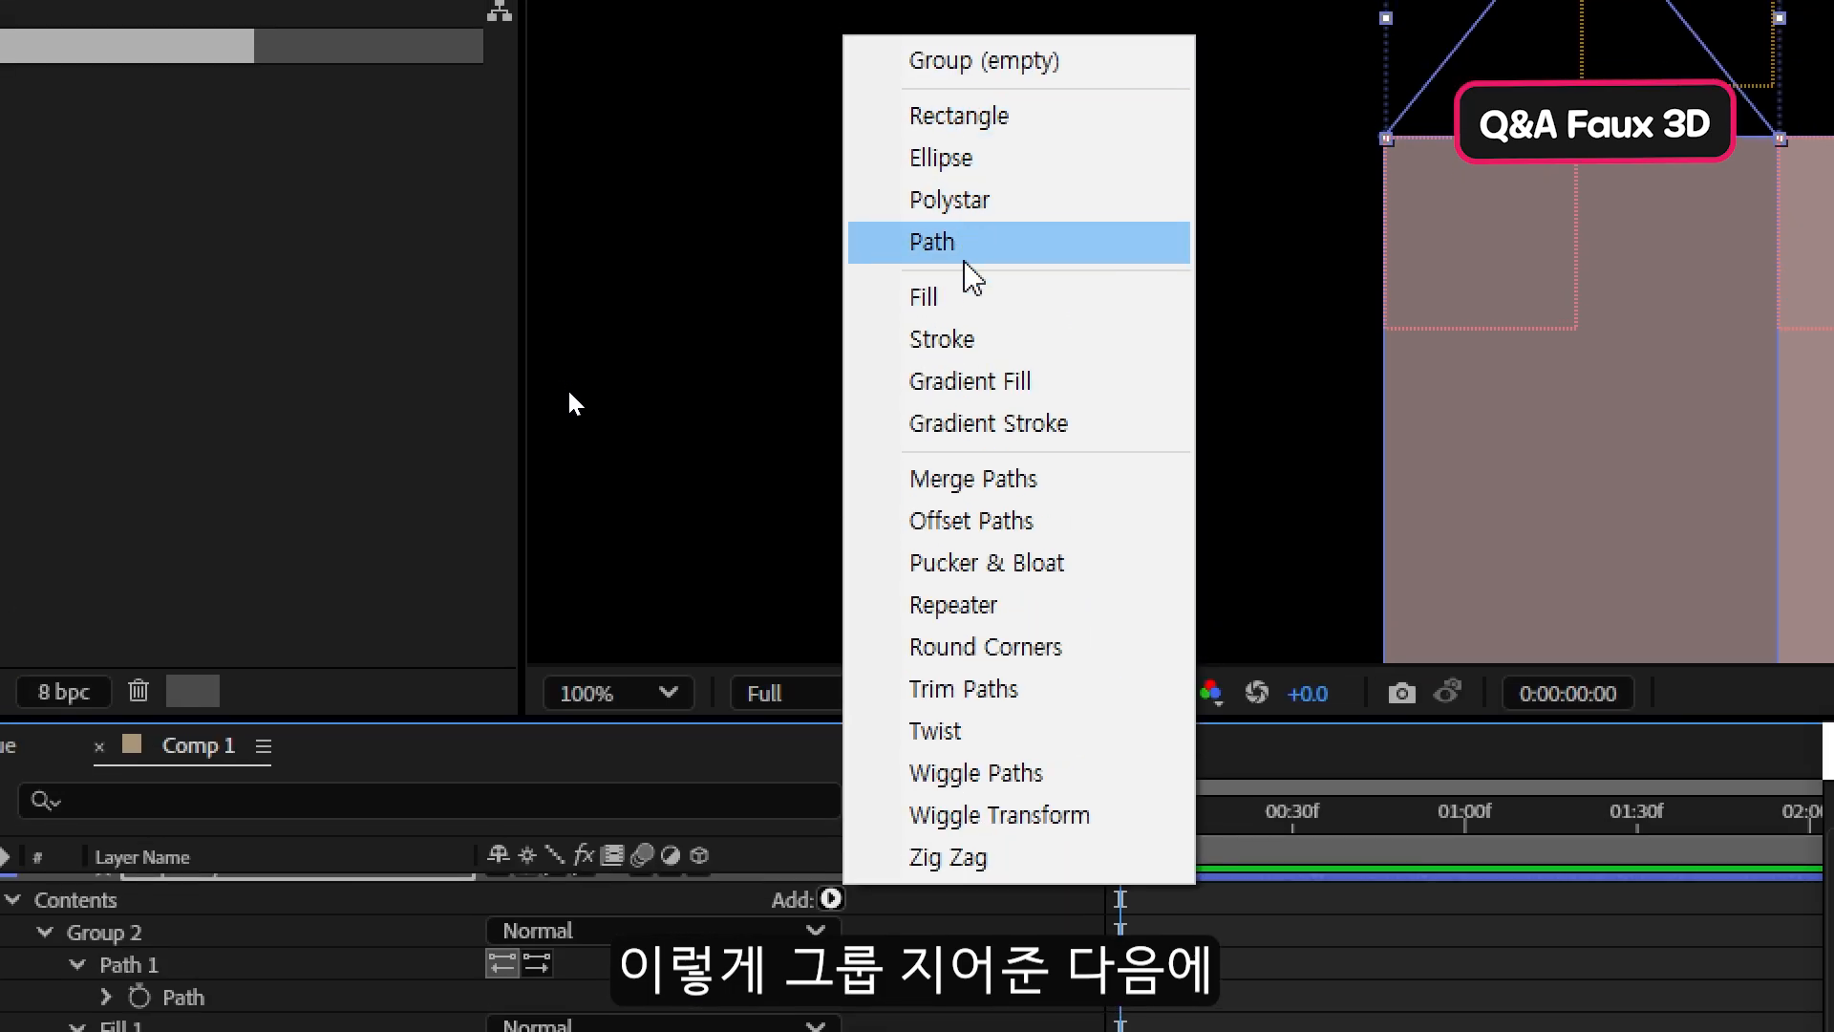
left_click(958, 299)
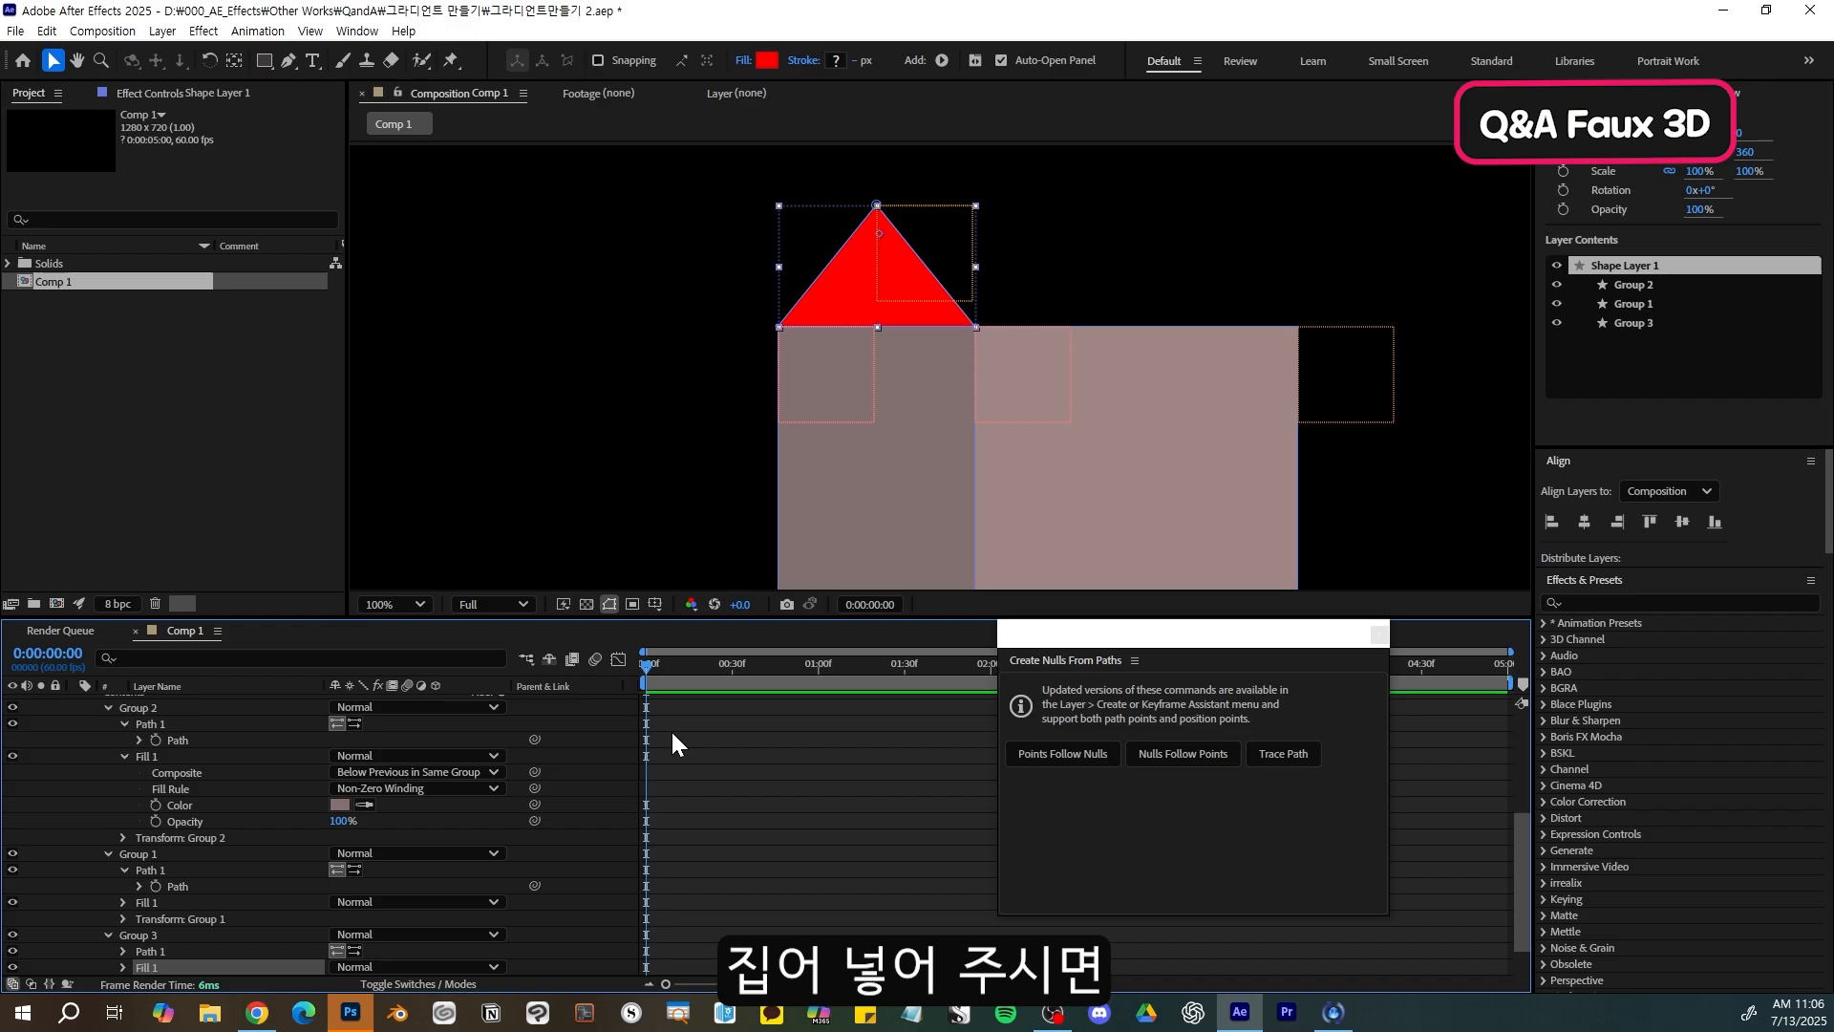
- Parent the roof apex null Path 1 [3.0] to null Path 1 [1.1.3], keeping its current position
scroll(482, 803, "up", 5)
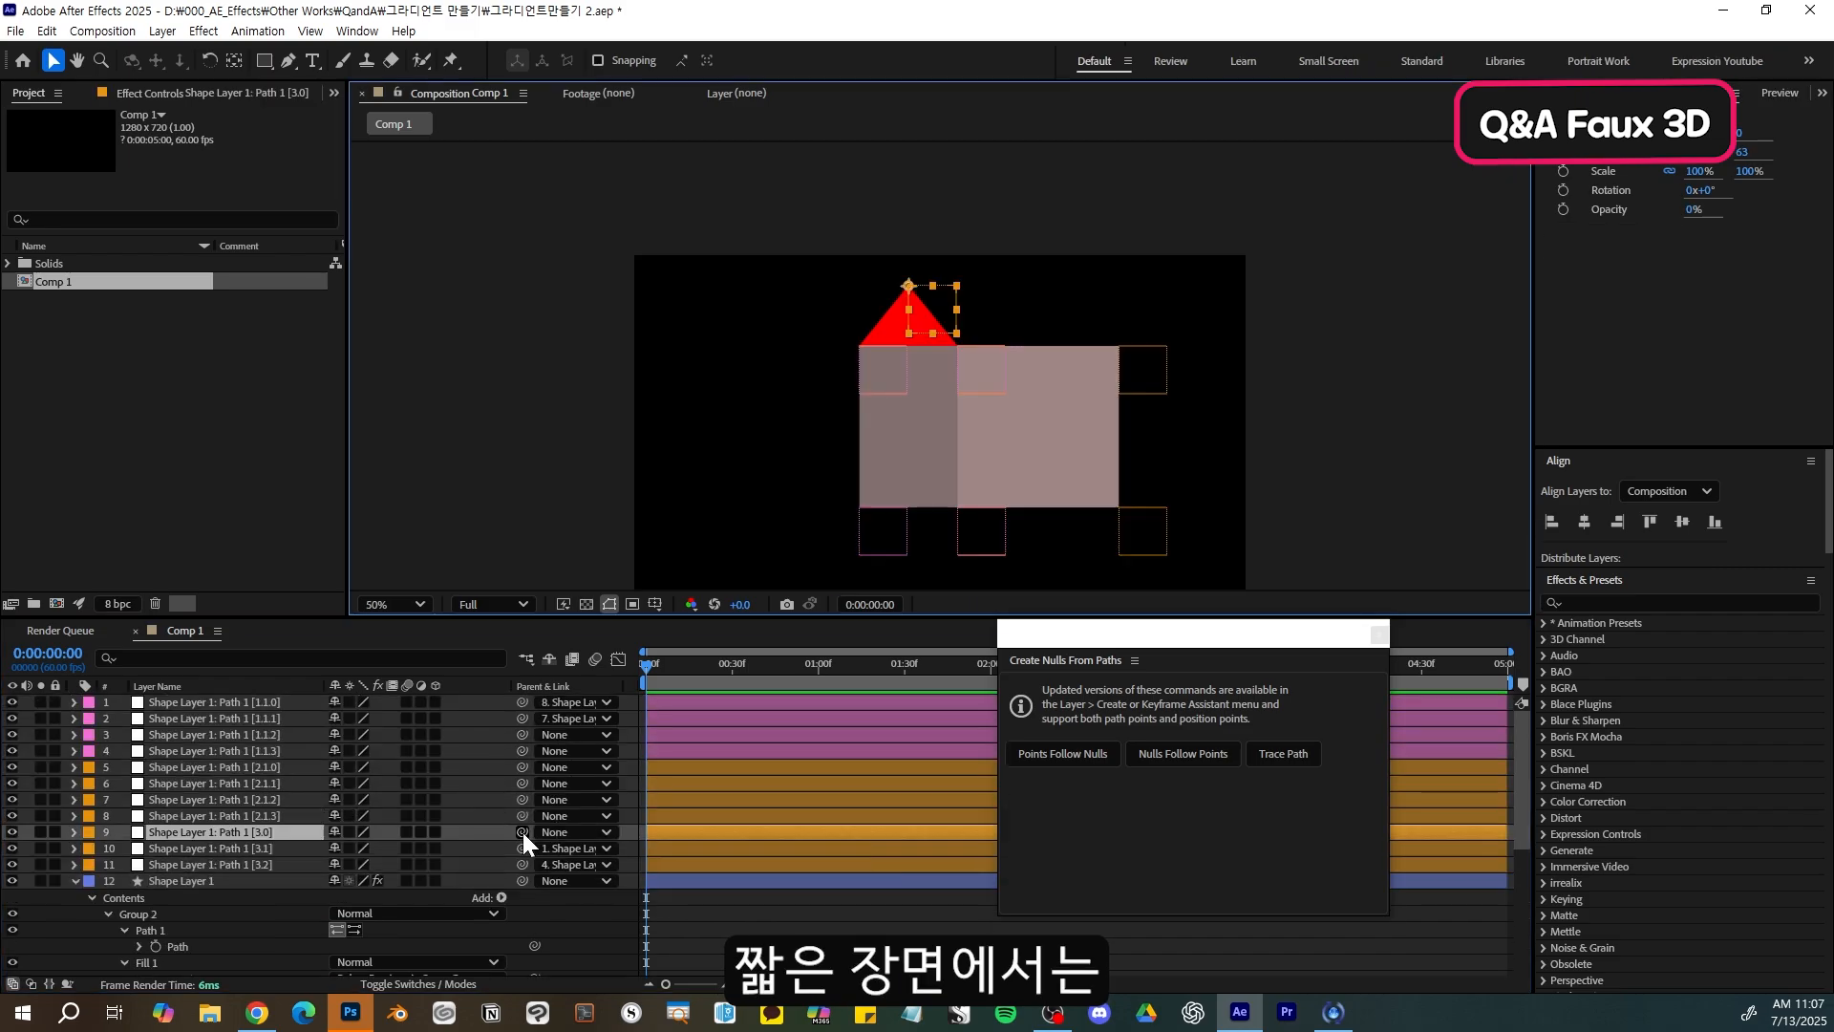
left_click(891, 361)
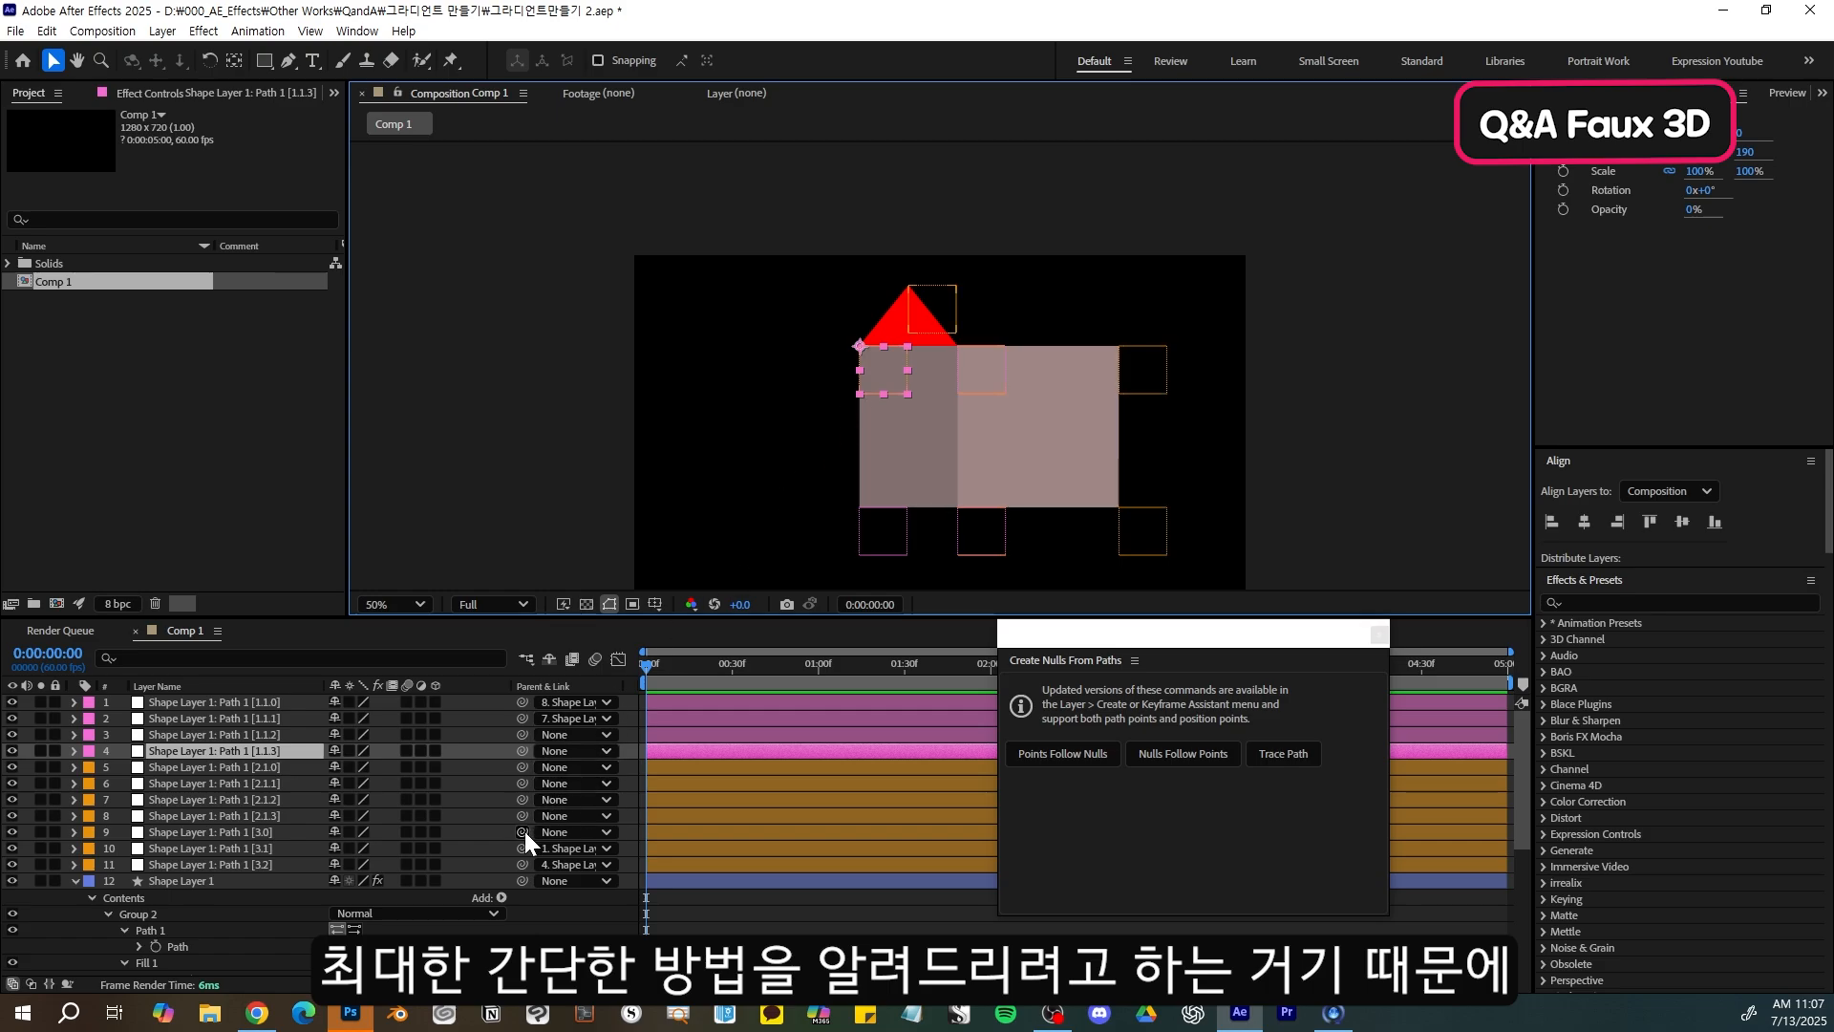
left_click_drag(522, 831, 283, 749)
- Parent the lower outer null Path 1 [1.1.2] to null Path 1 [1.1.3], keeping its current position
left_click(888, 541)
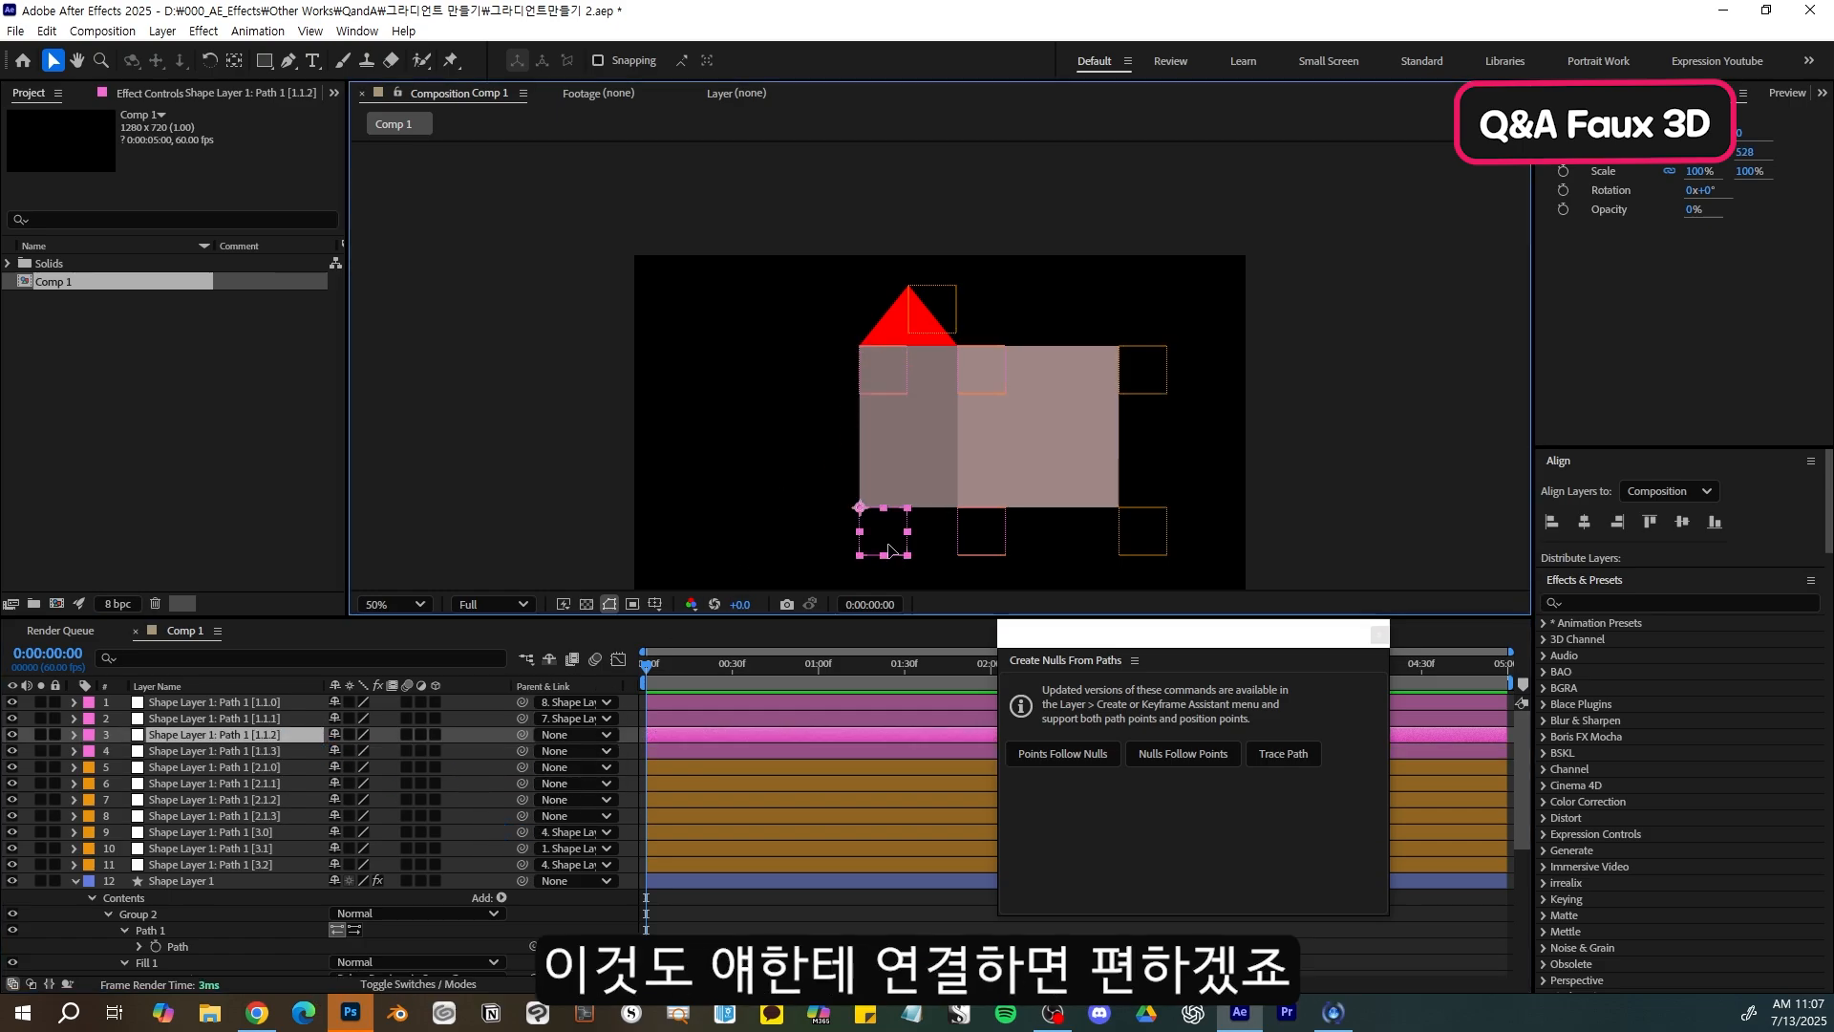
left_click(883, 360)
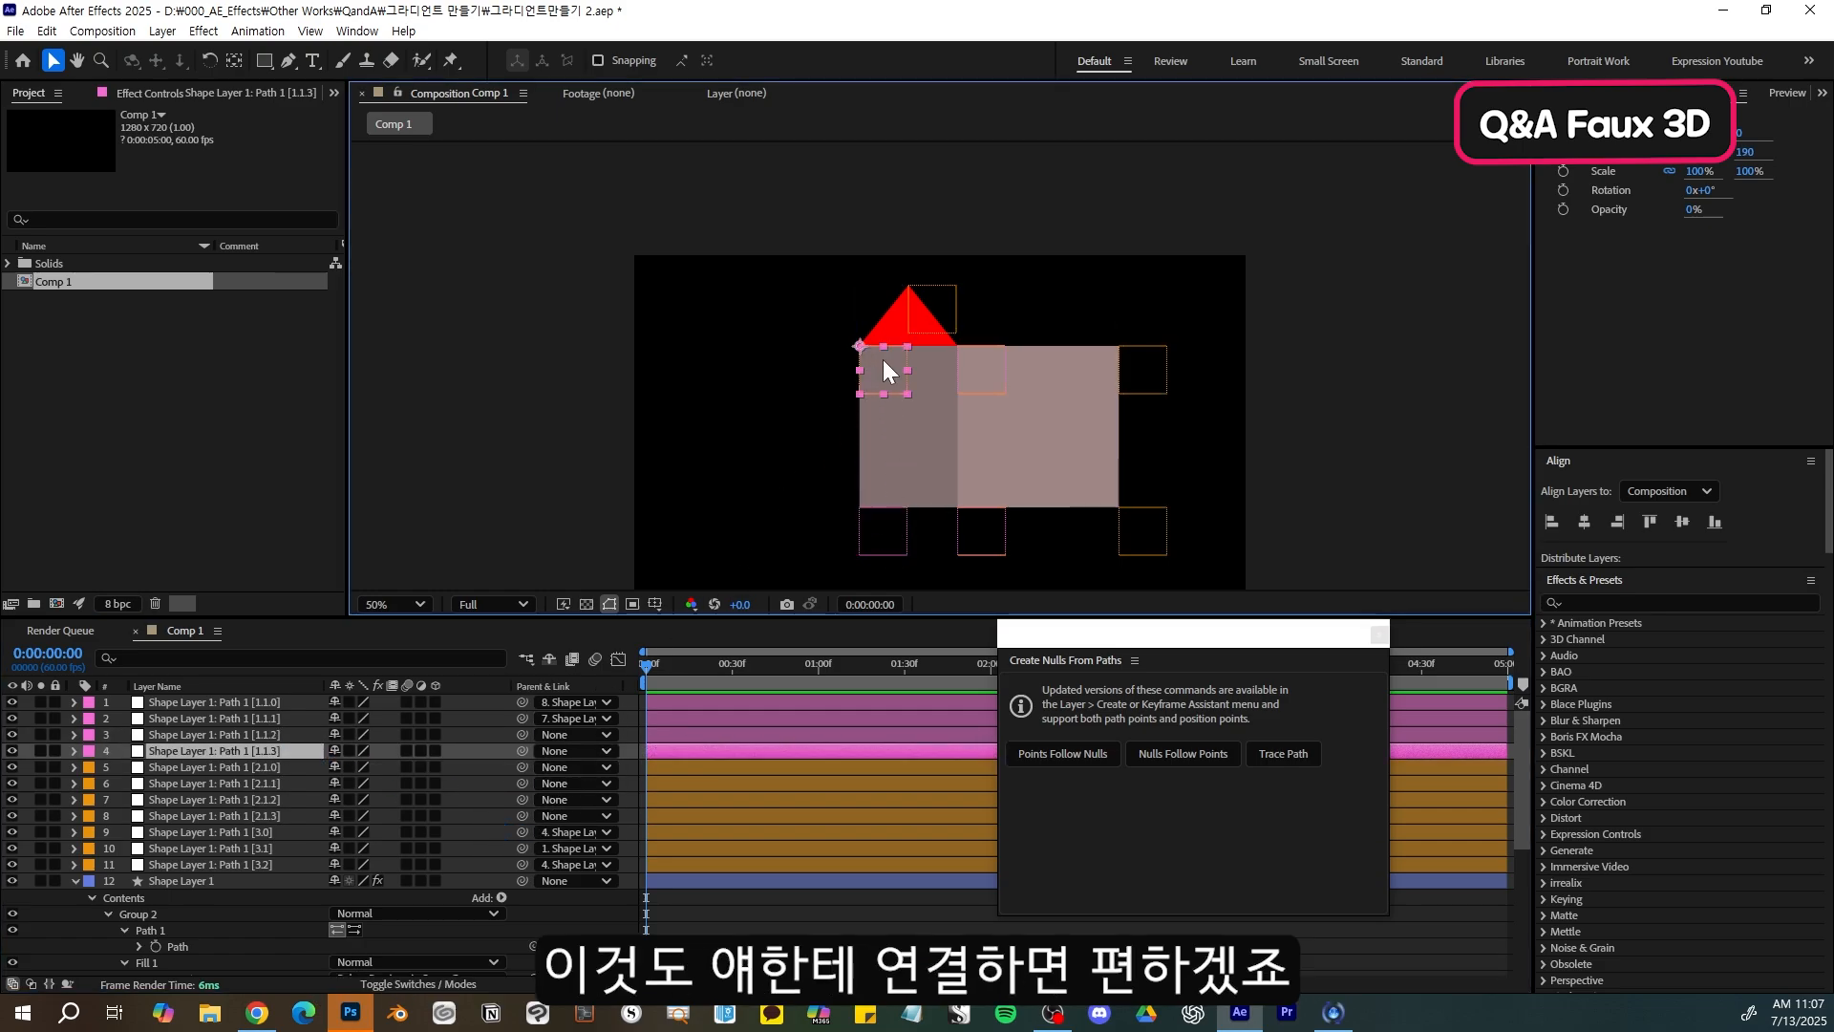
left_click(873, 514)
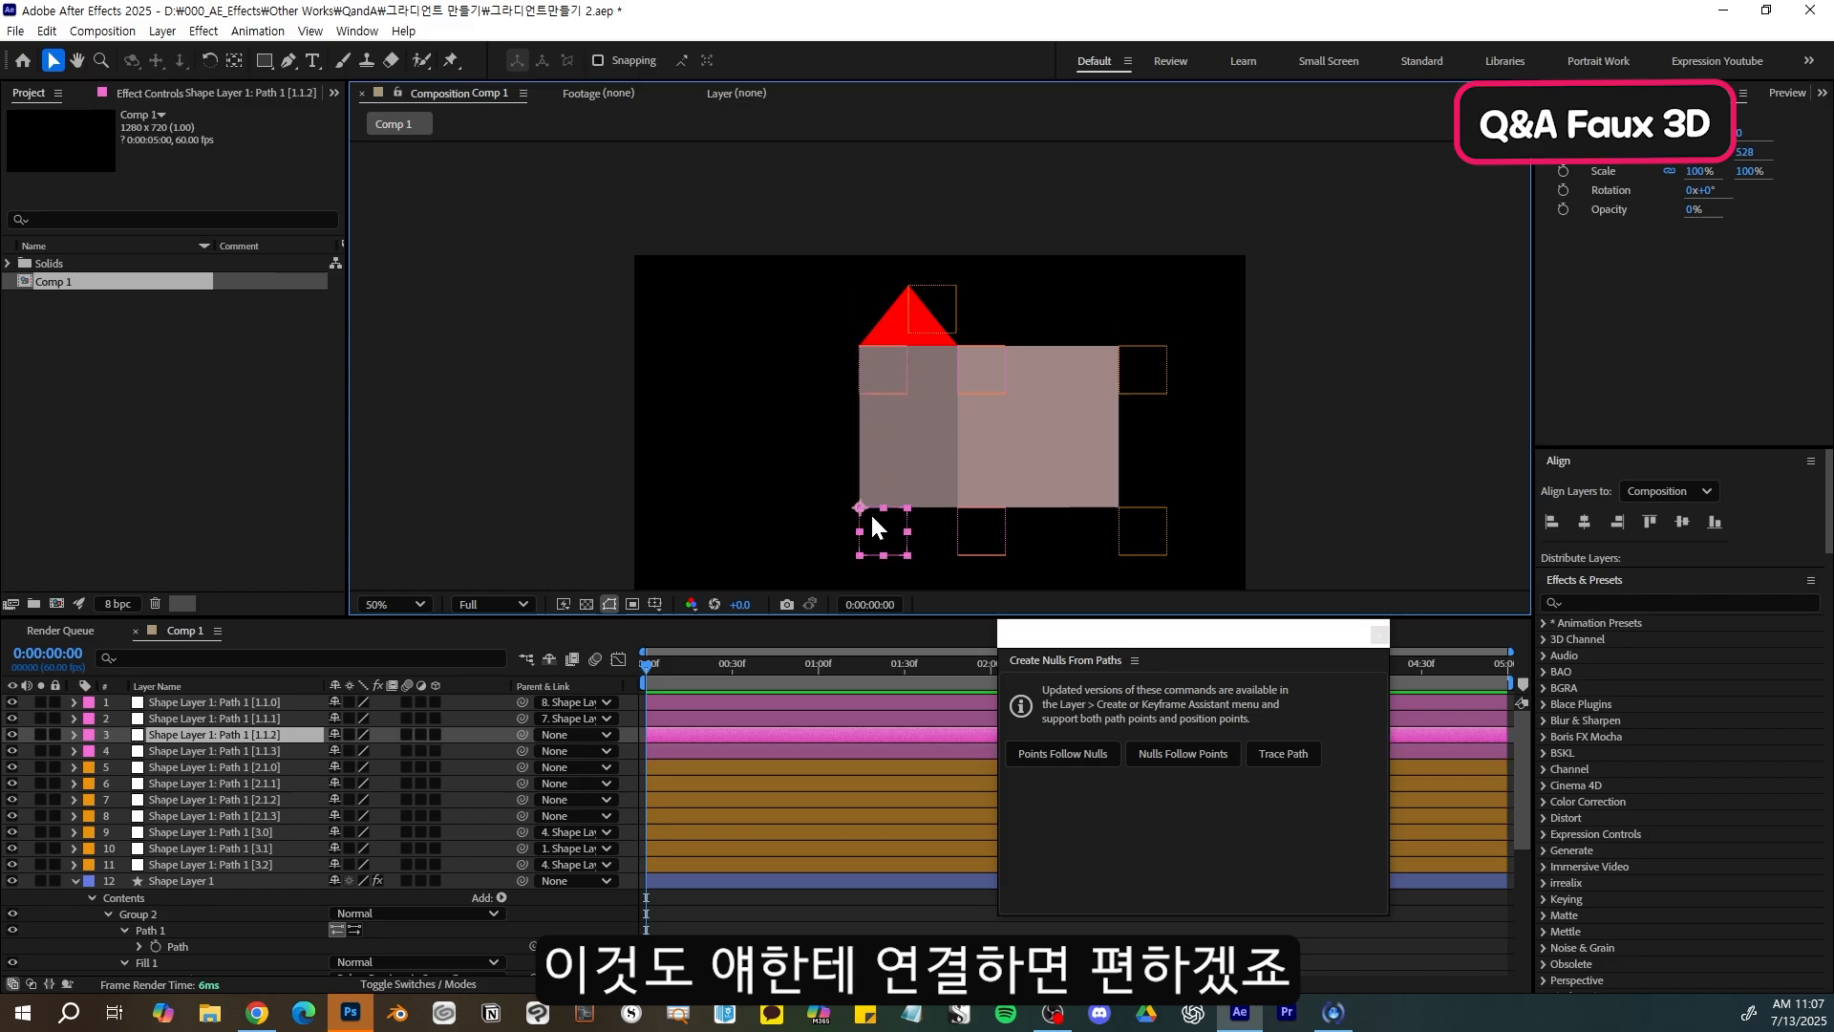
left_click_drag(525, 732, 295, 754)
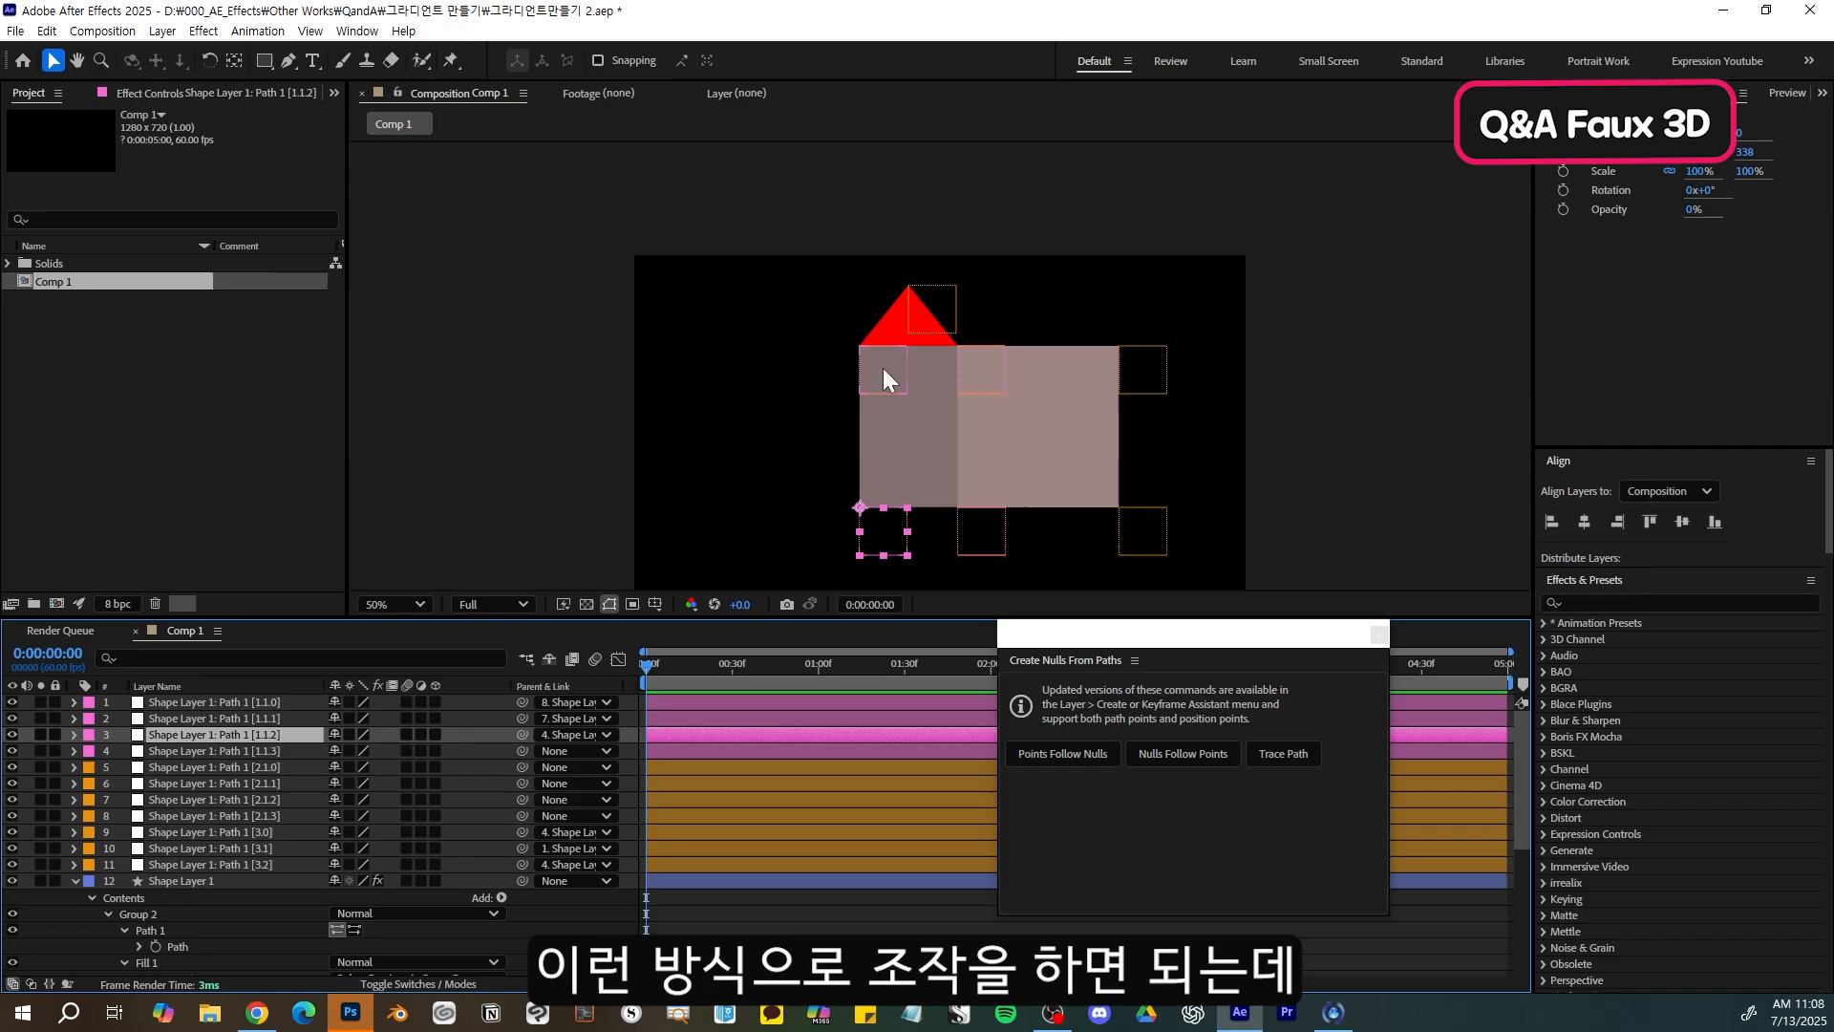
- Keyframe the position of null Path 1 [1.1.3] at the start and set its X position to 677 at 1 second
left_click_drag(882, 369, 961, 378)
left_click_drag(780, 666, 818, 673)
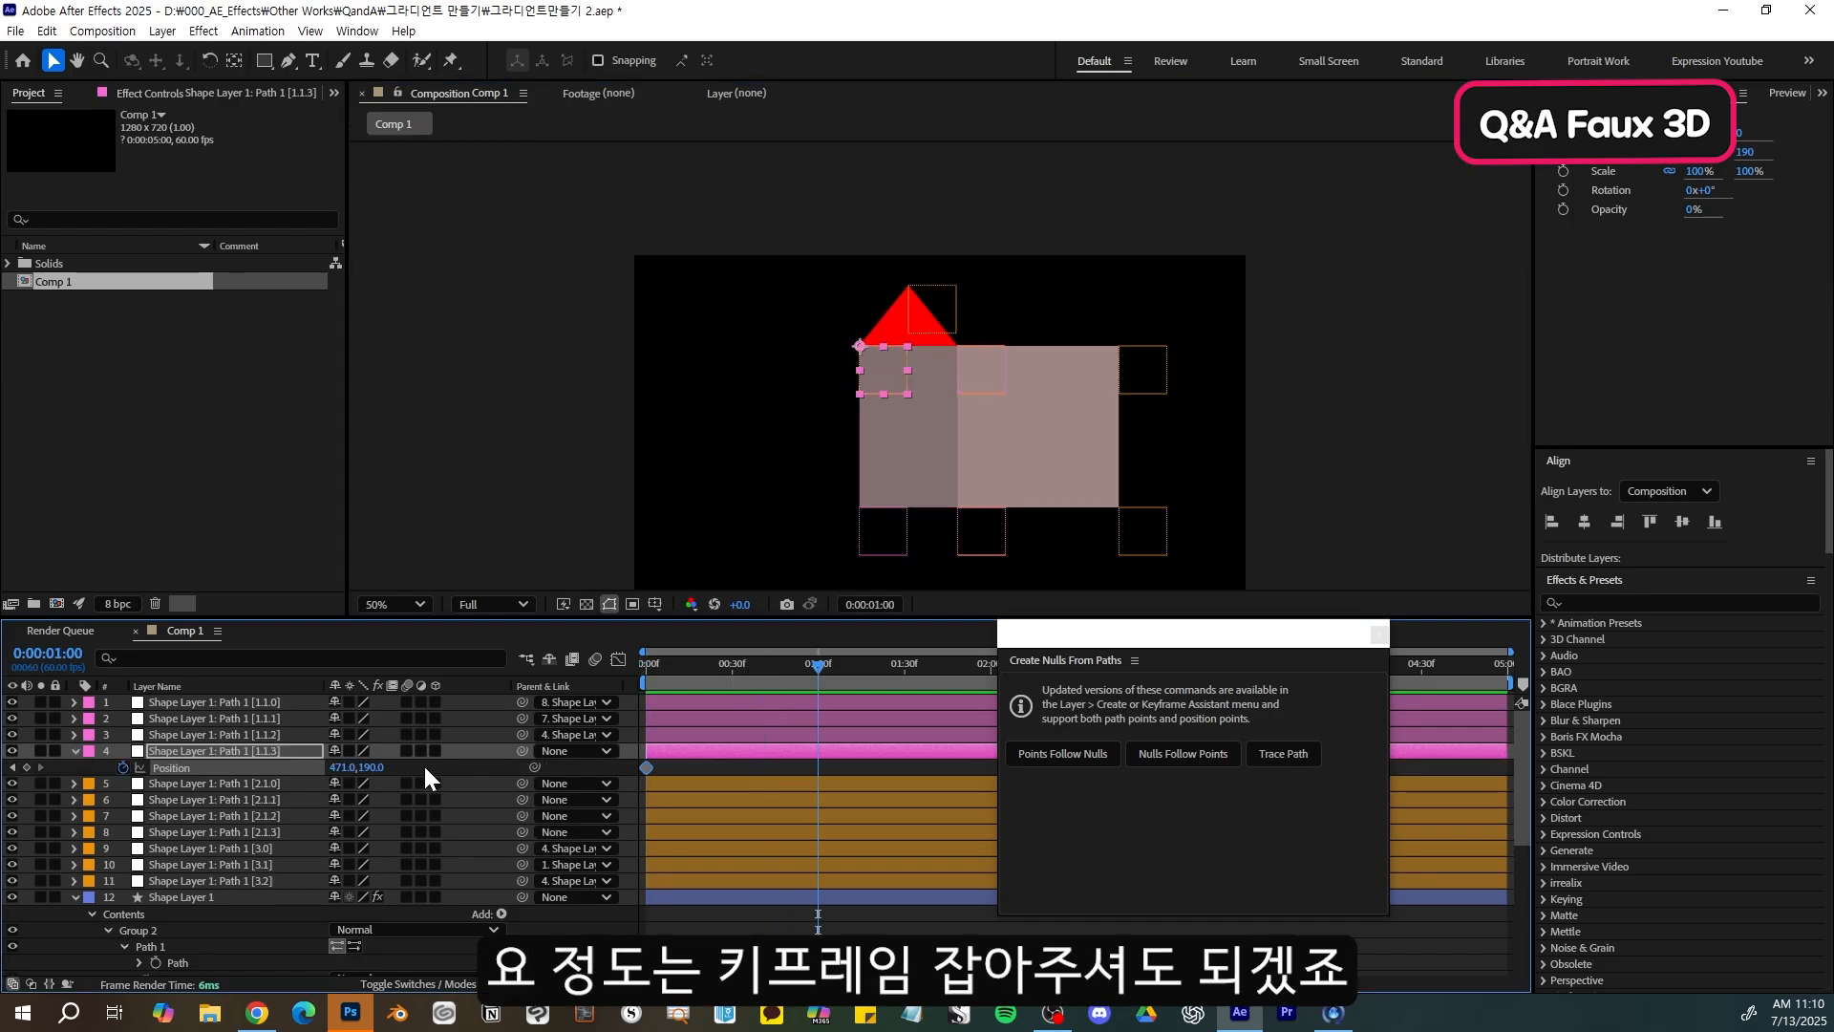
mouse_move(340, 767)
left_mouse_down()
mouse_move(375, 766)
mouse_move(321, 765)
mouse_move(367, 765)
left_mouse_up()
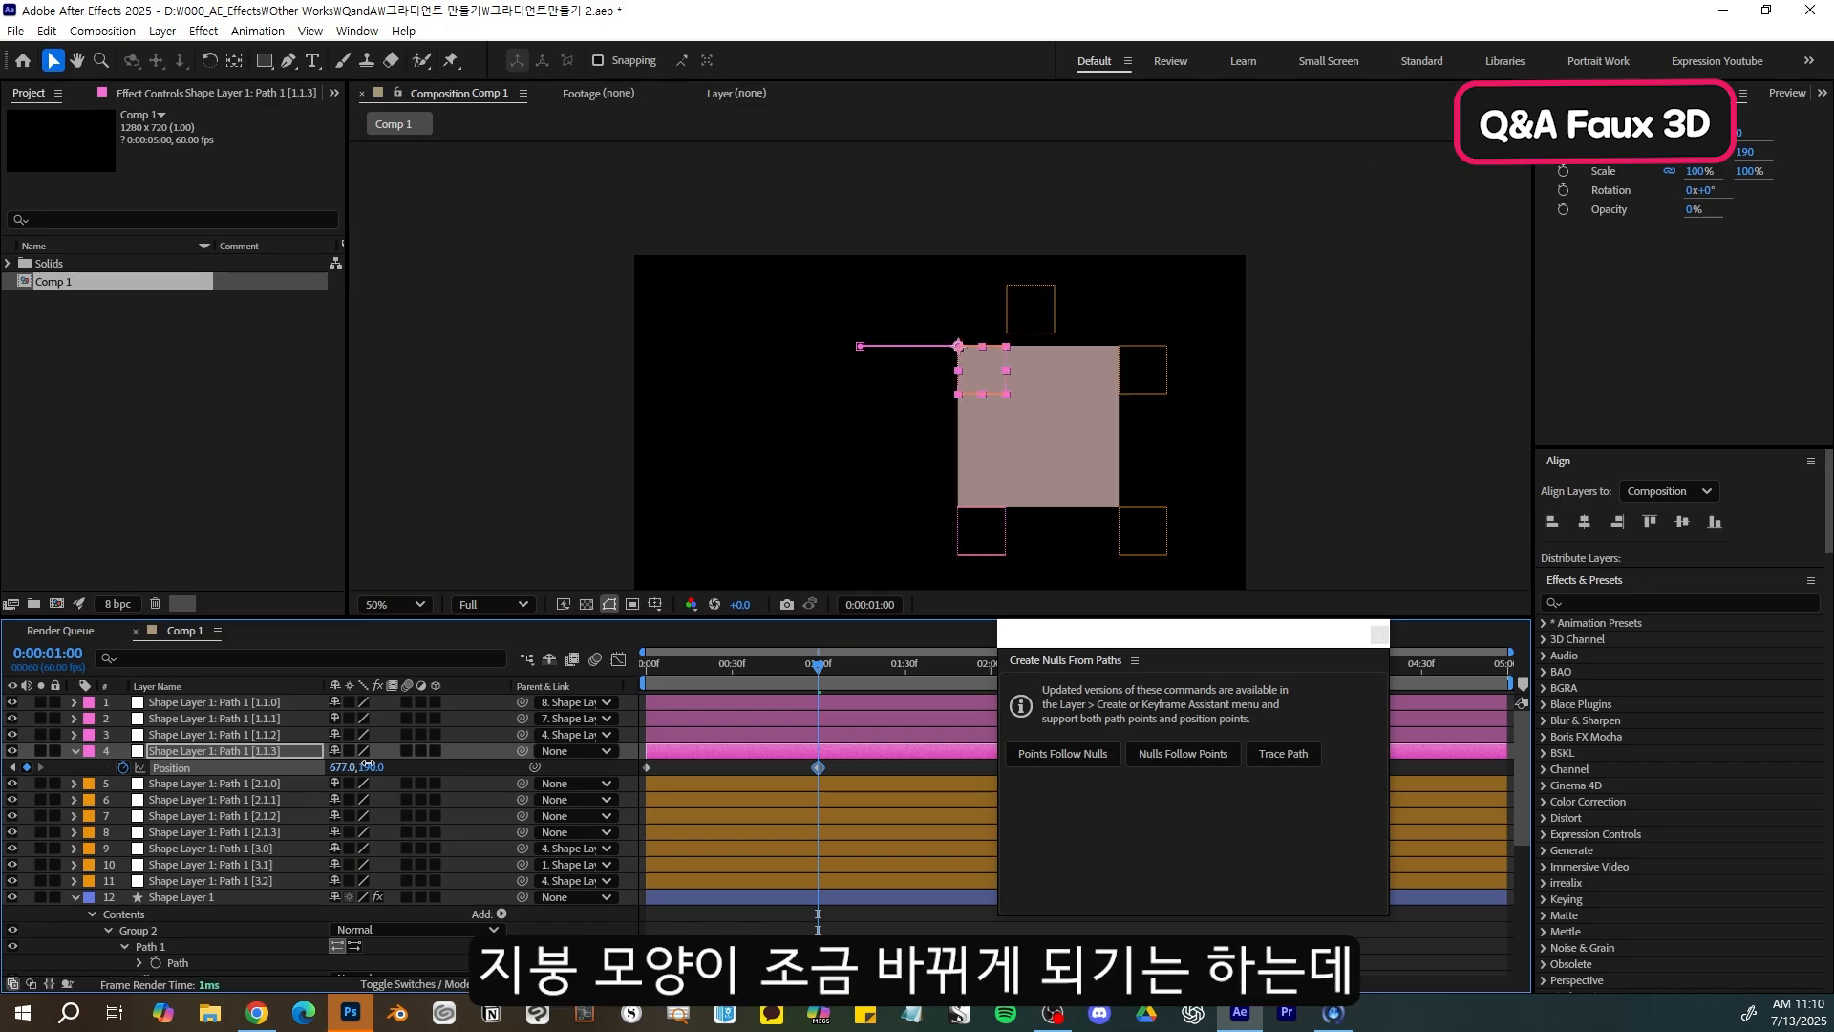
- At 1 second, move apex null Path 1 [3.0] to position 0, -127 above the shared corner and set a position keyframe
scroll(1038, 286, "up", 1)
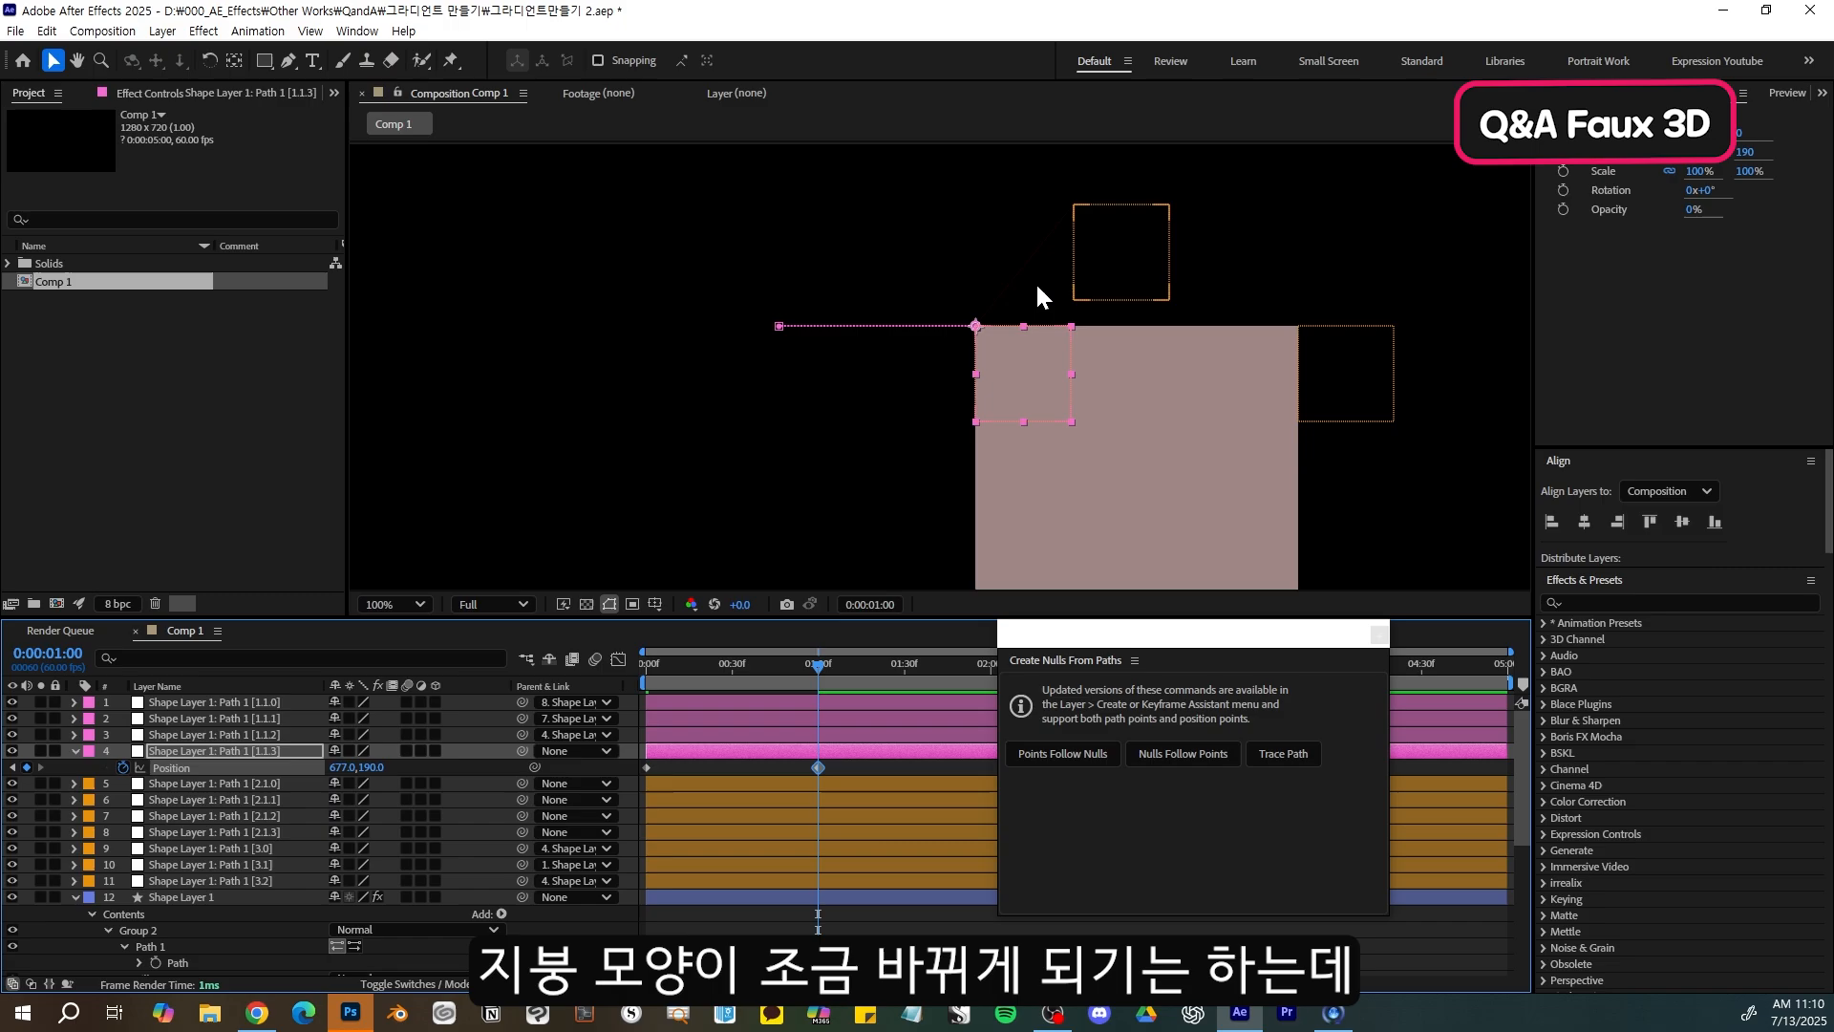
left_click_drag(1038, 286, 969, 357)
key("p")
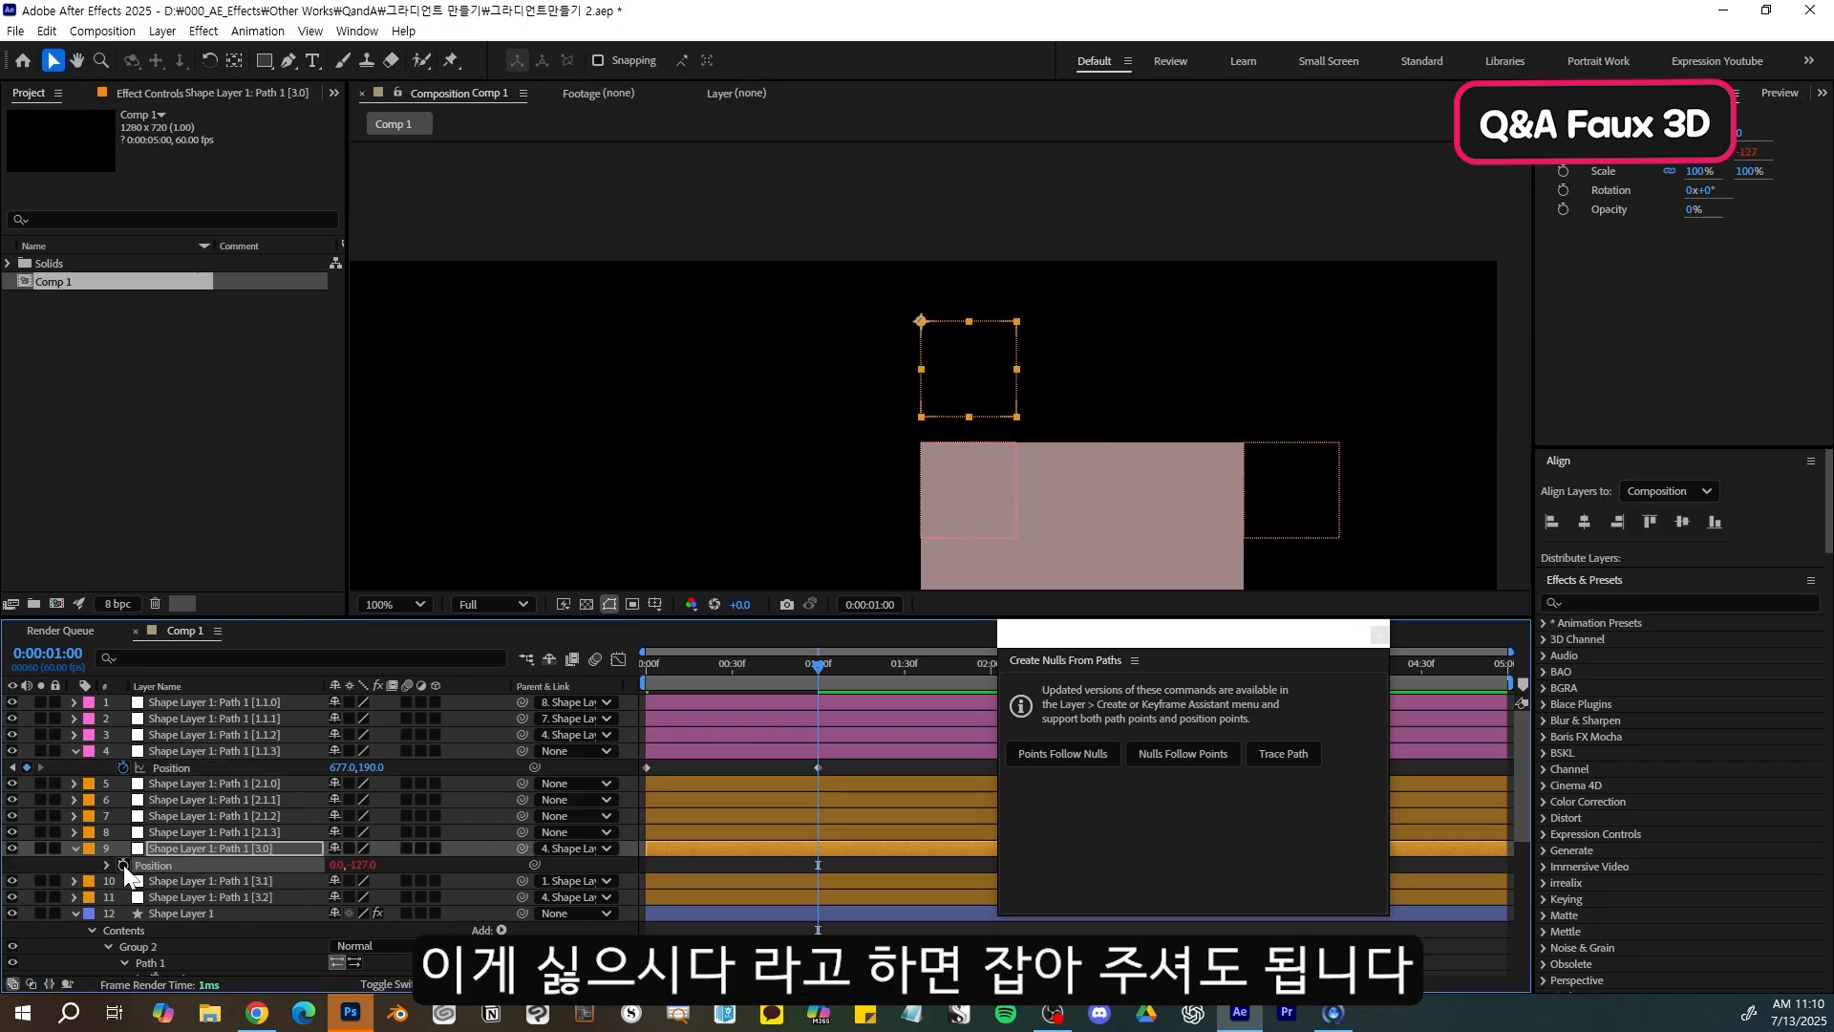
left_click(123, 865)
- At the start of the timeline, set the apex null's X position to 103 and scrub through the roof animation
left_click_drag(692, 666, 520, 674)
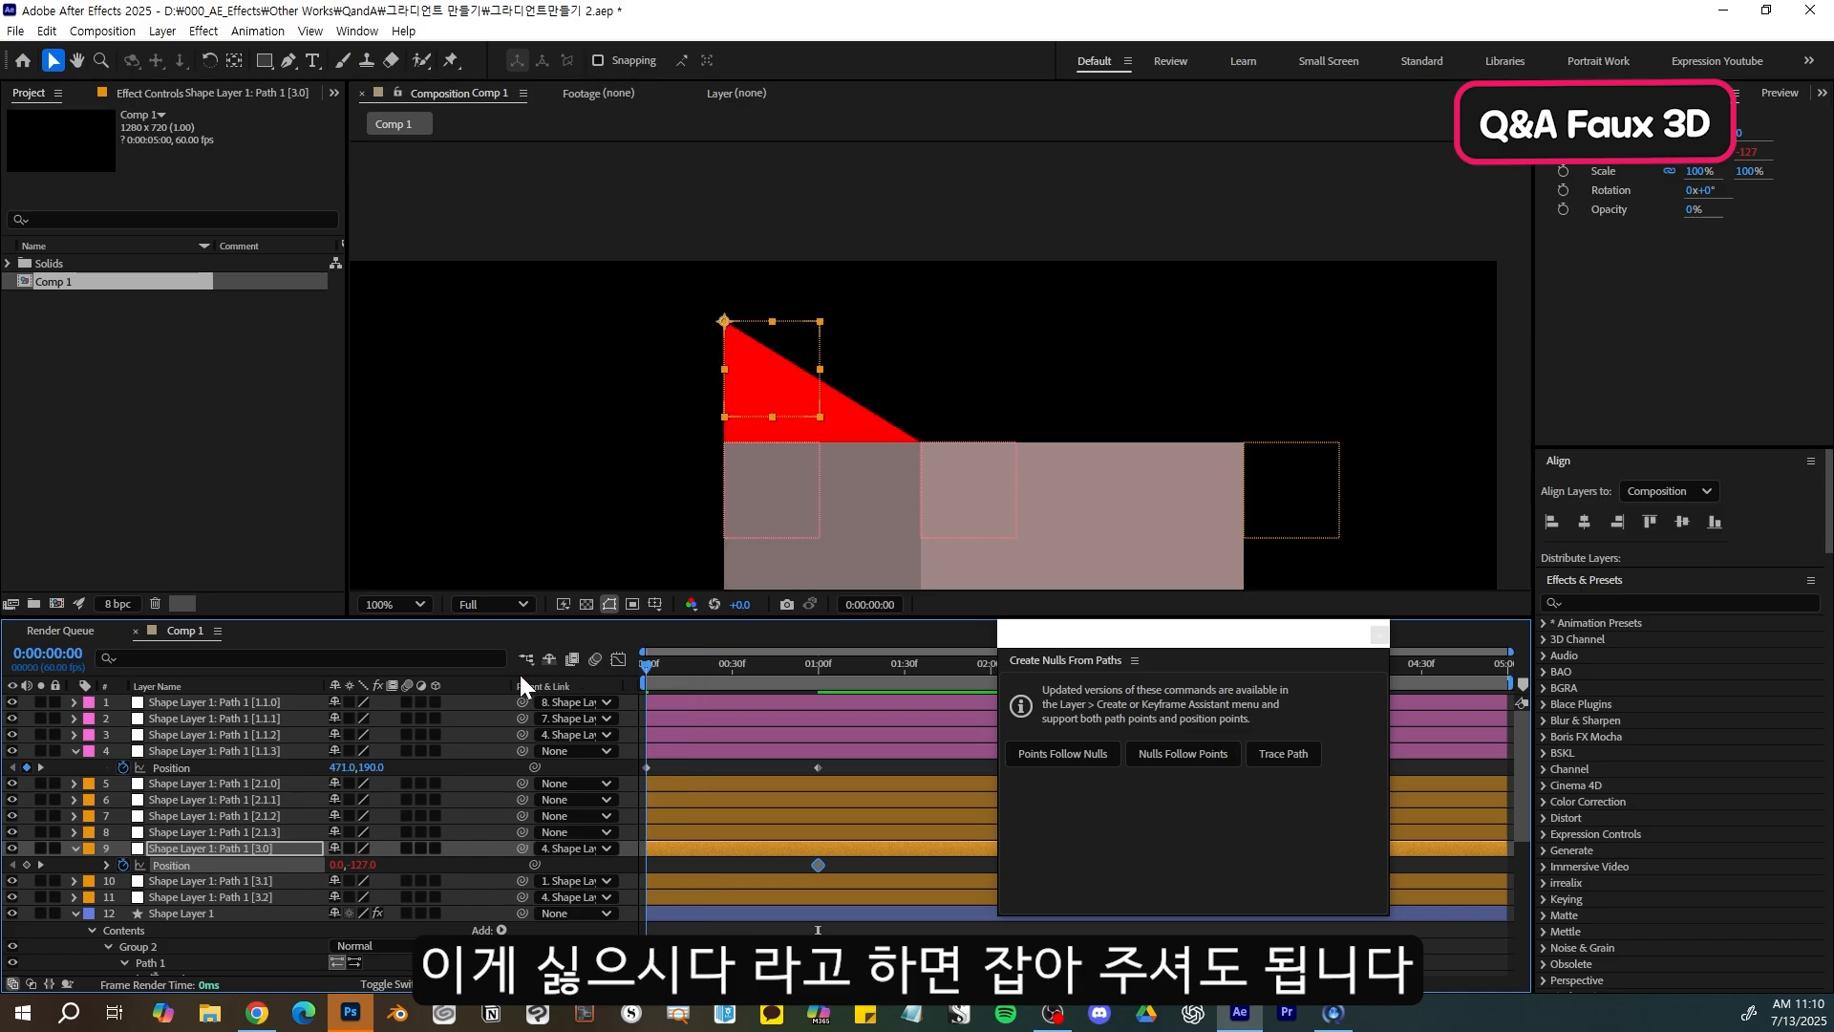
left_click(336, 865)
type("103")
key("Return")
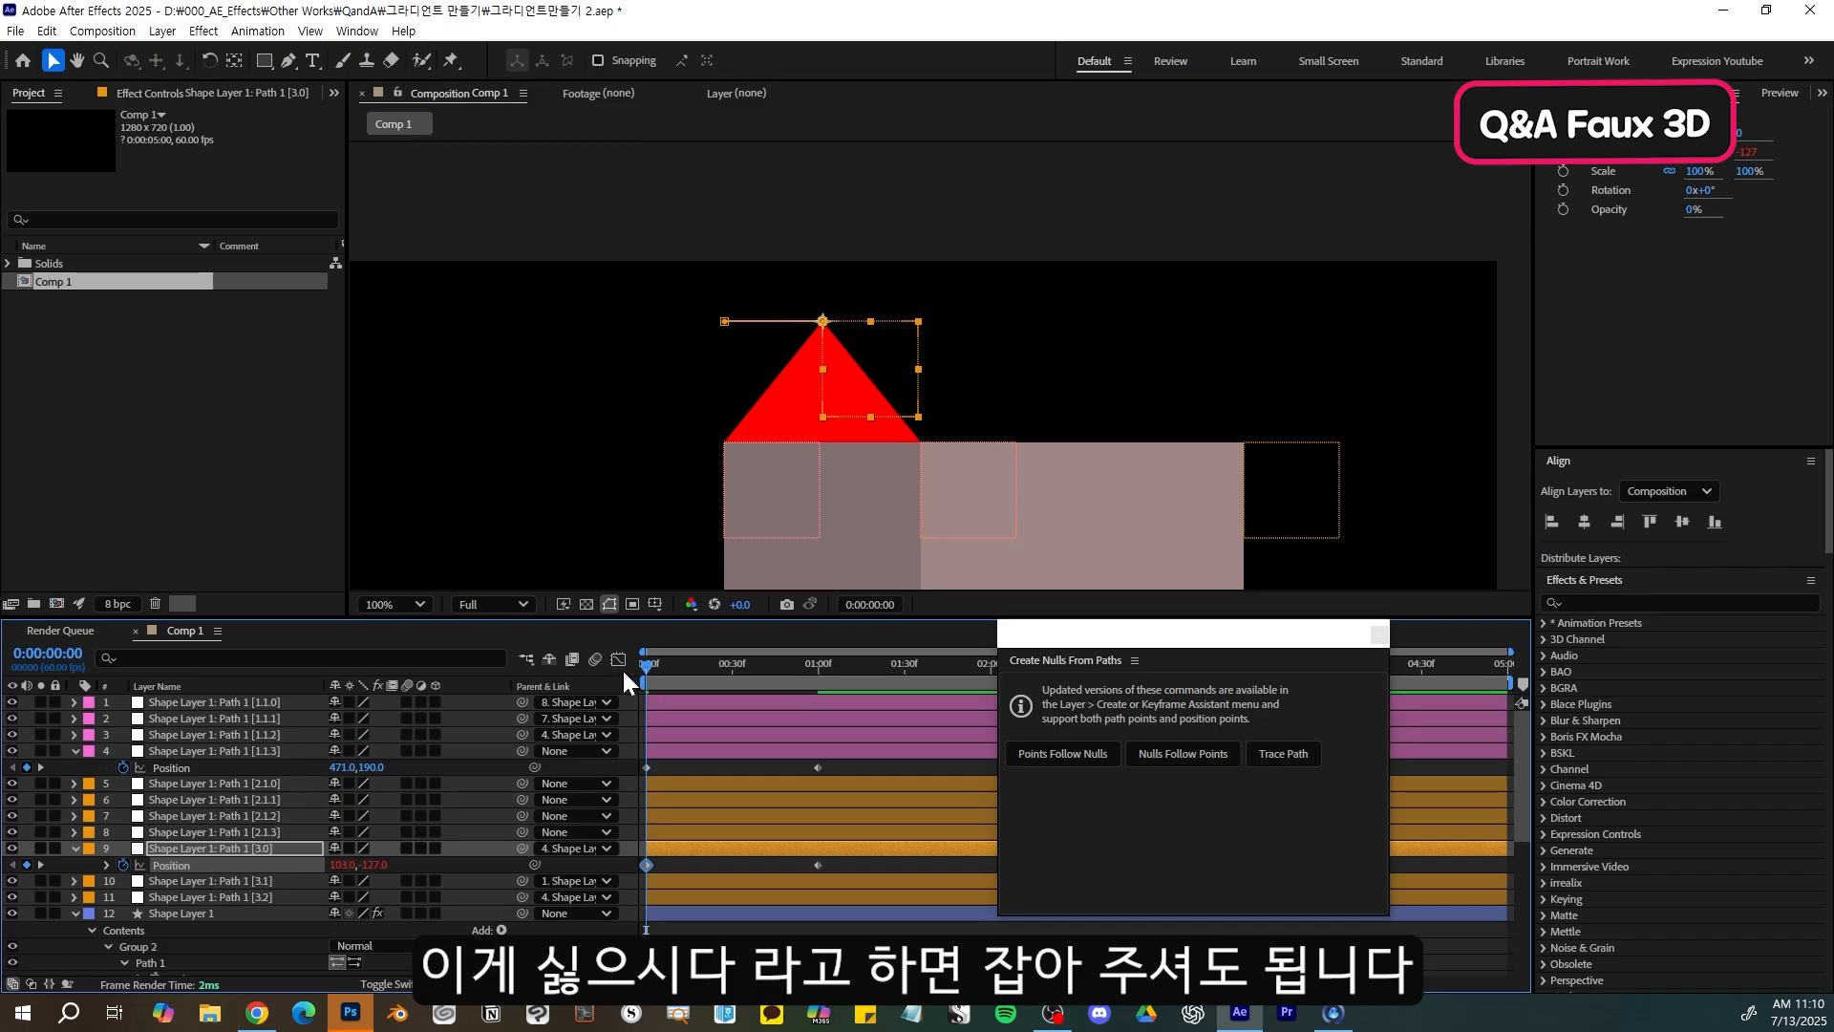
left_click_drag(653, 669, 743, 694)
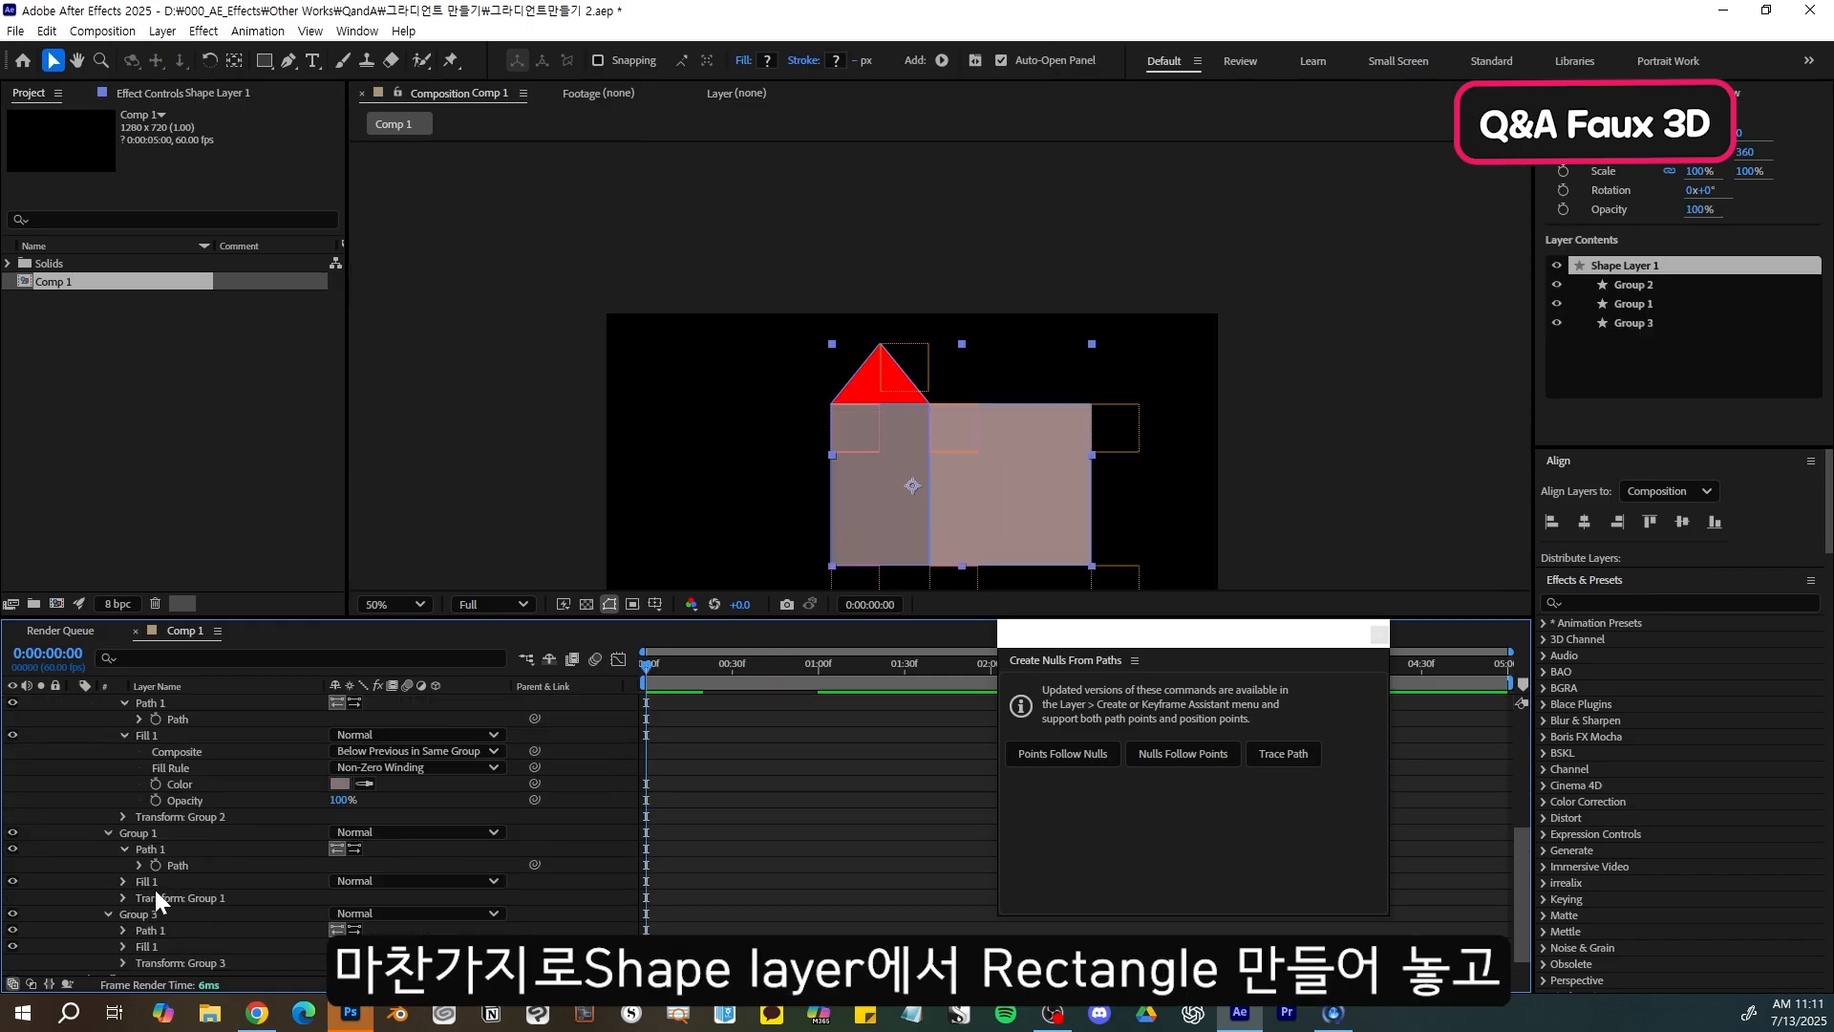
- Collapse the existing shape groups, add a Rectangle path to the contents of Shape Layer 1 and expand its properties
scroll(154, 890, "up", 5)
left_click(106, 790)
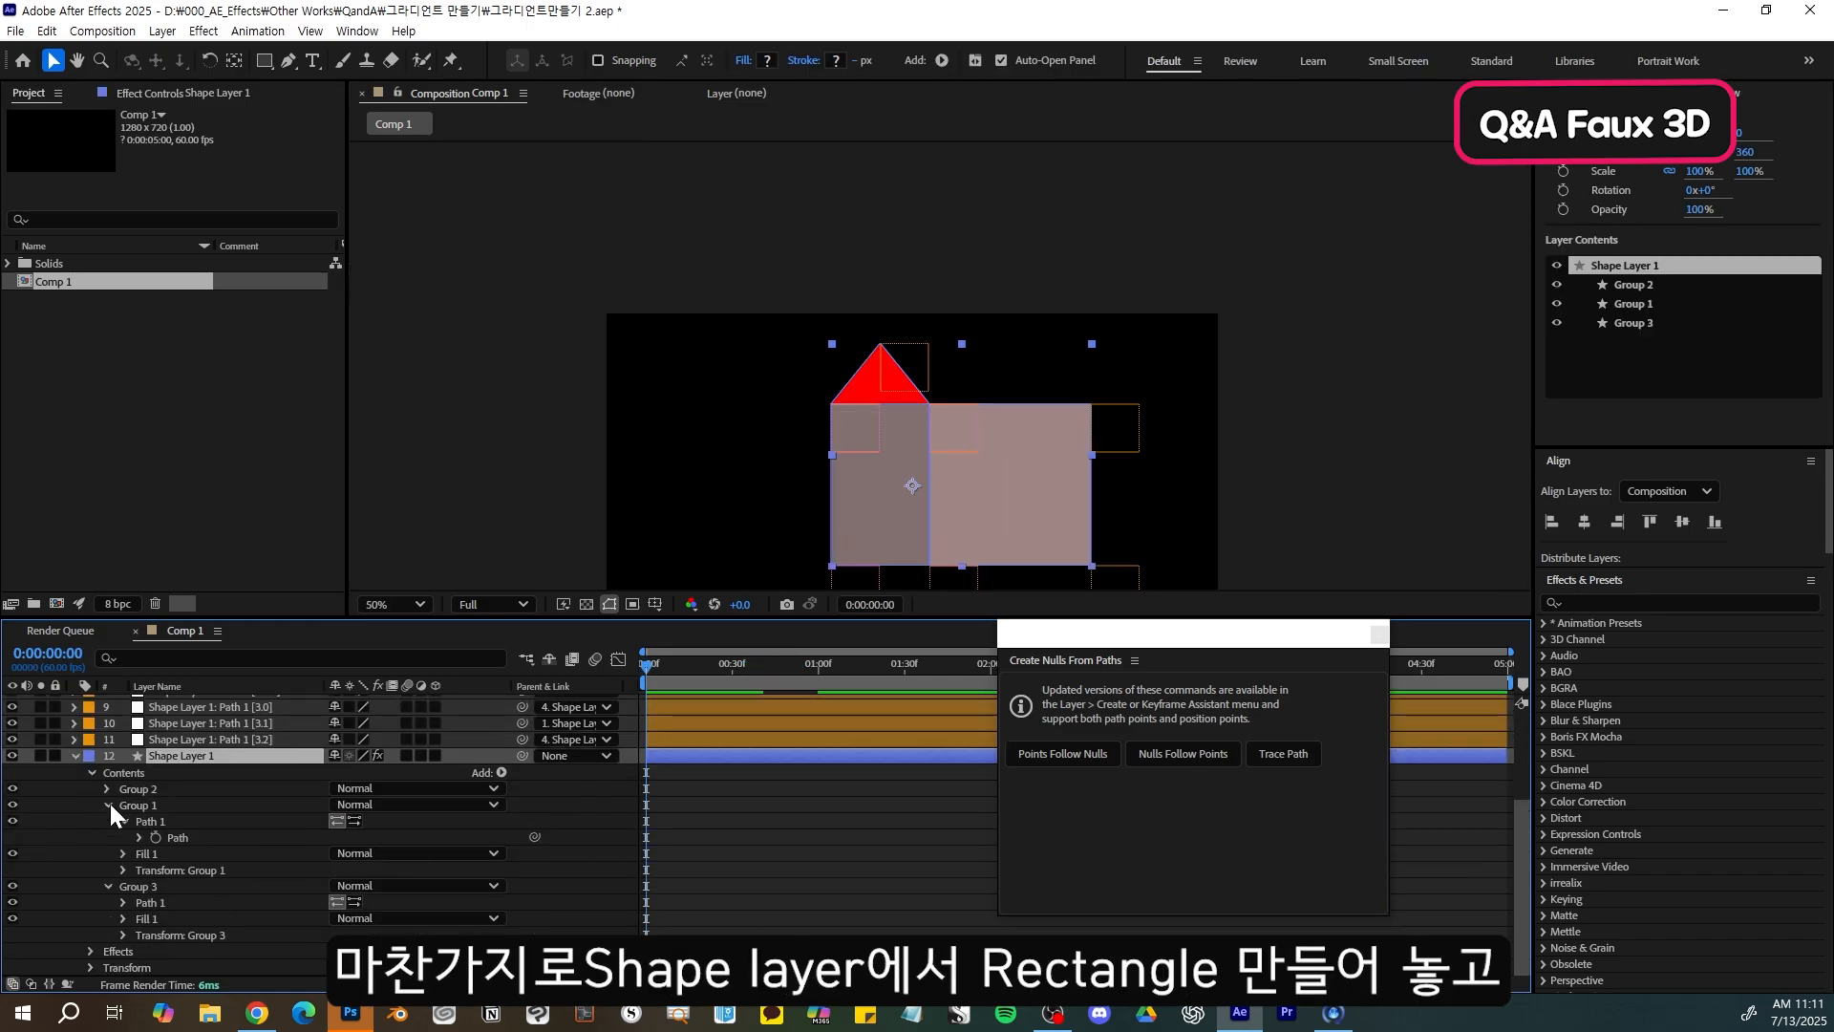
left_click(108, 804)
left_click(107, 887)
left_click(128, 887)
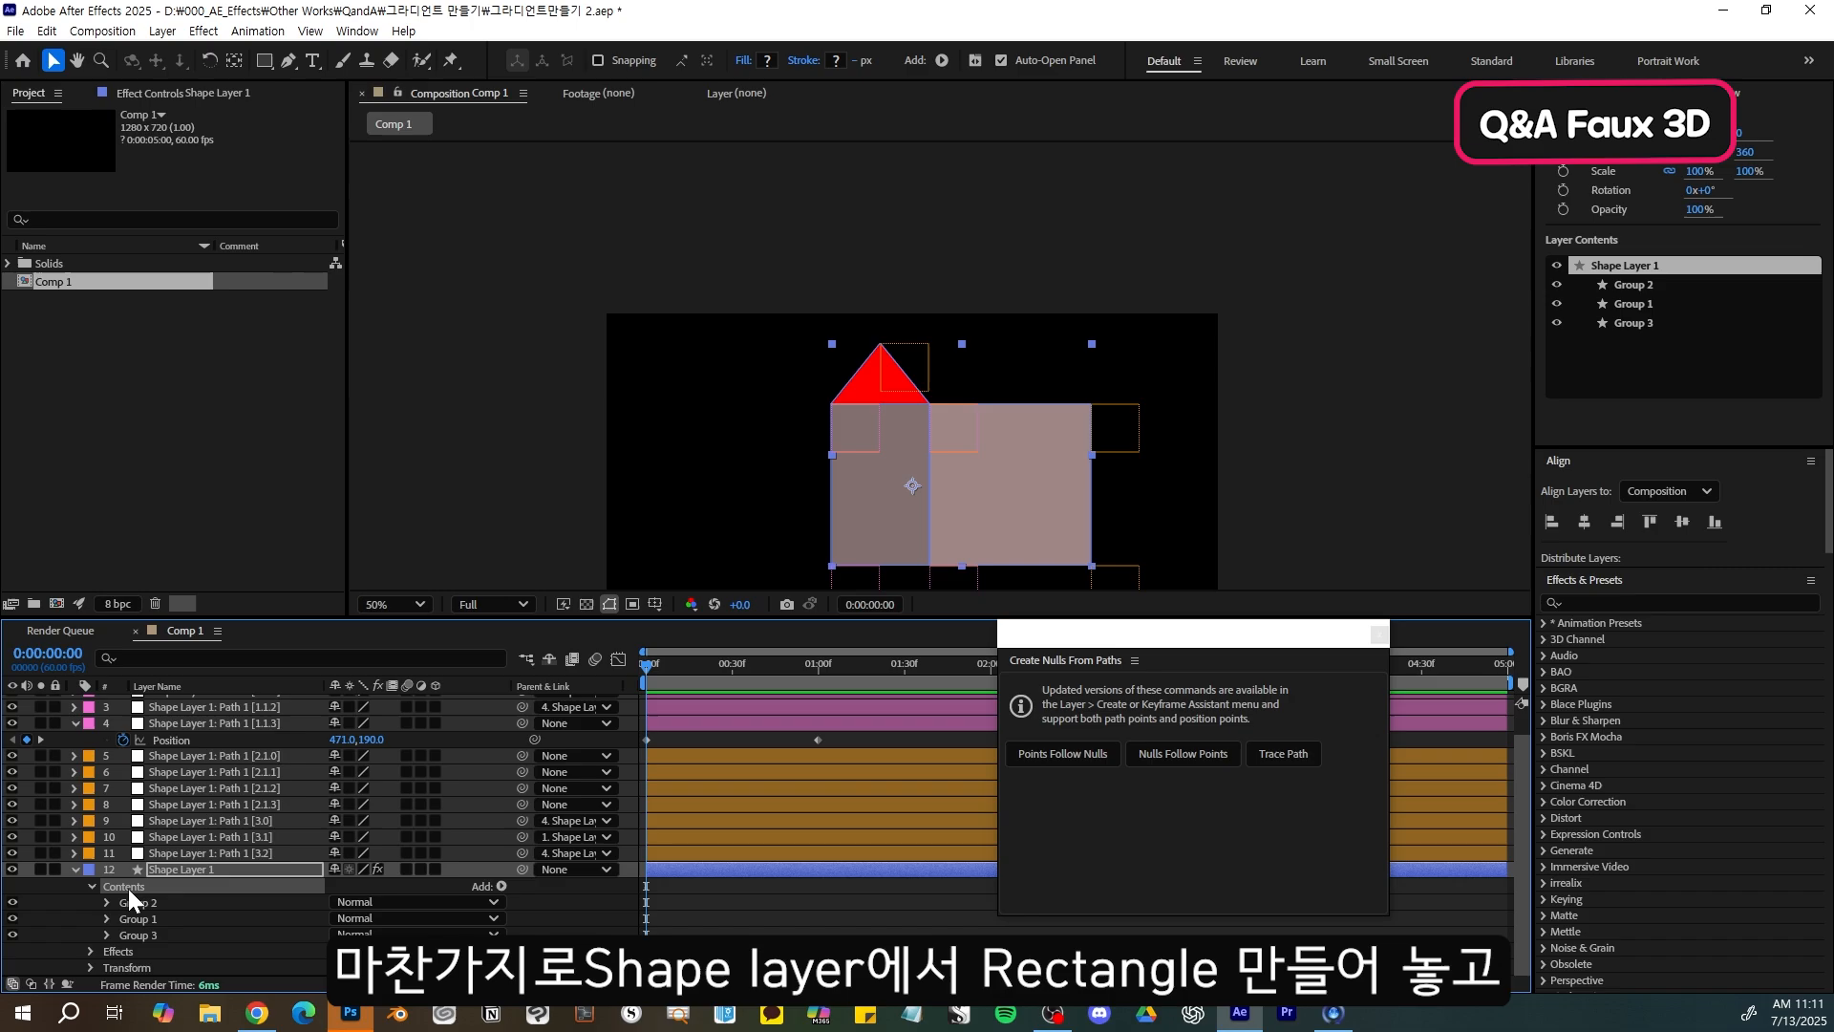
left_click(500, 886)
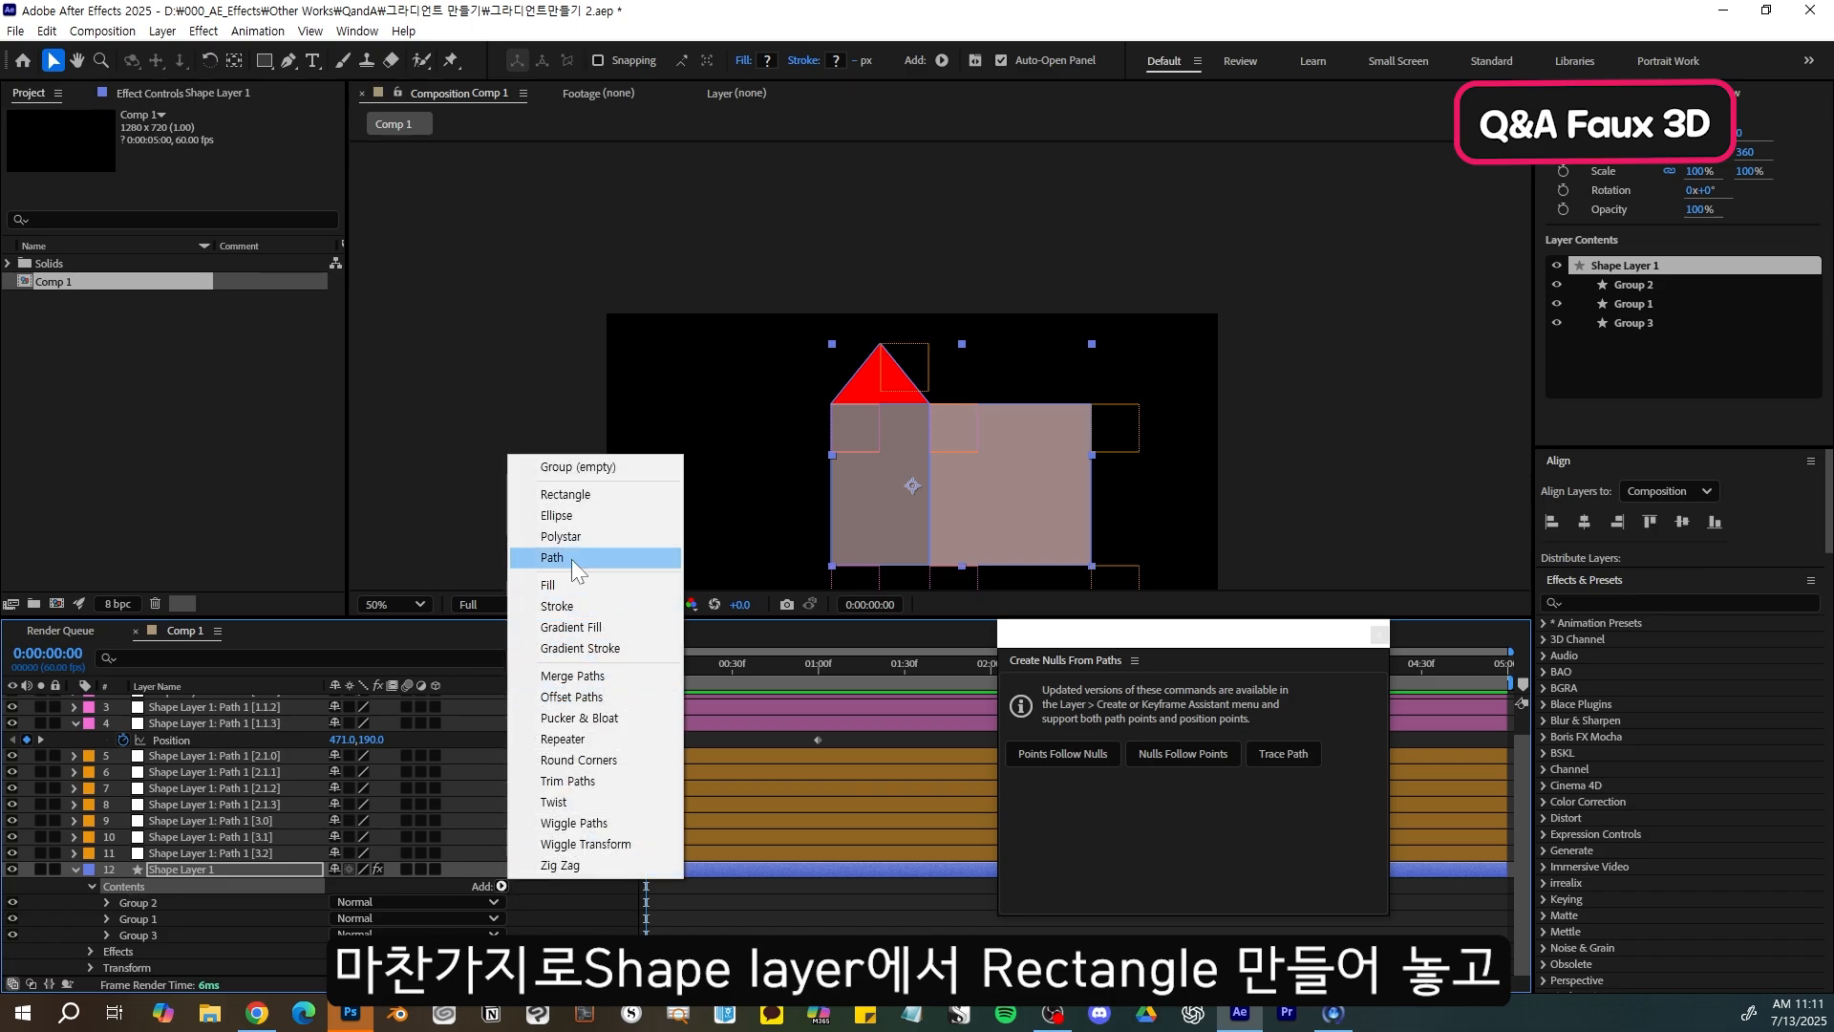
left_click(577, 497)
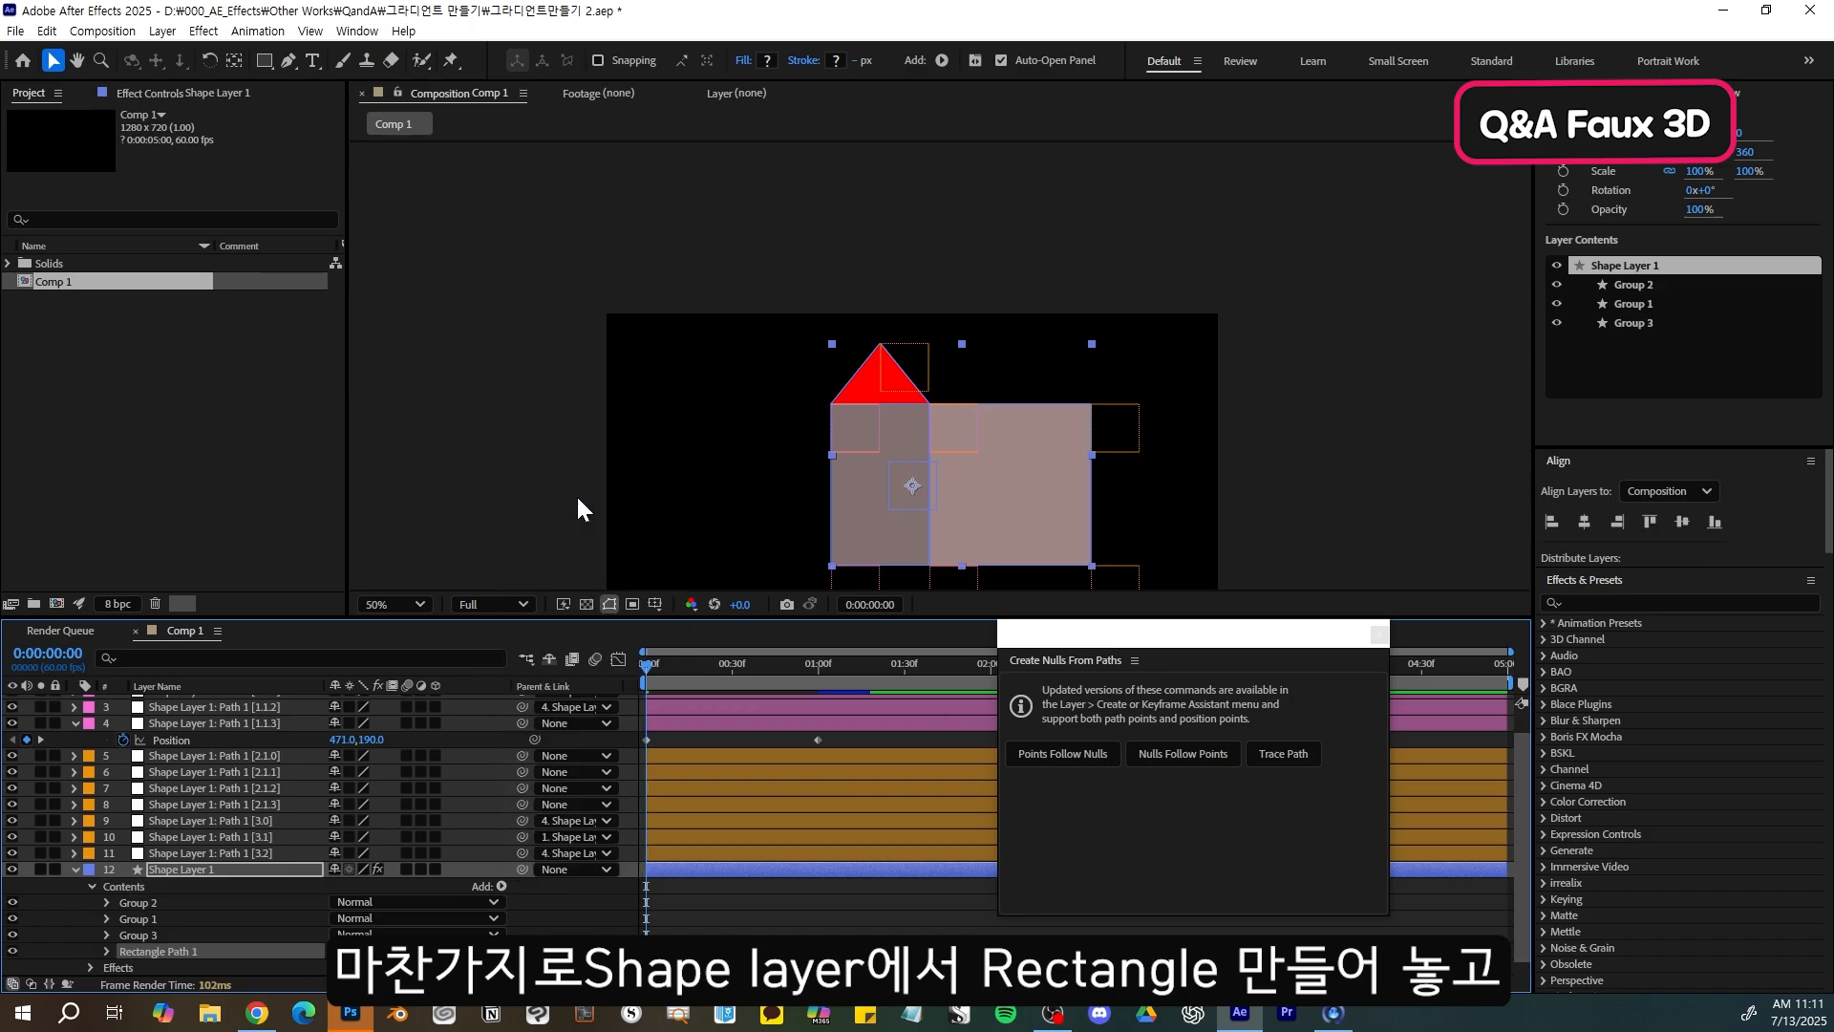
left_click(107, 952)
scroll(169, 924, "down", 2)
left_click(341, 902)
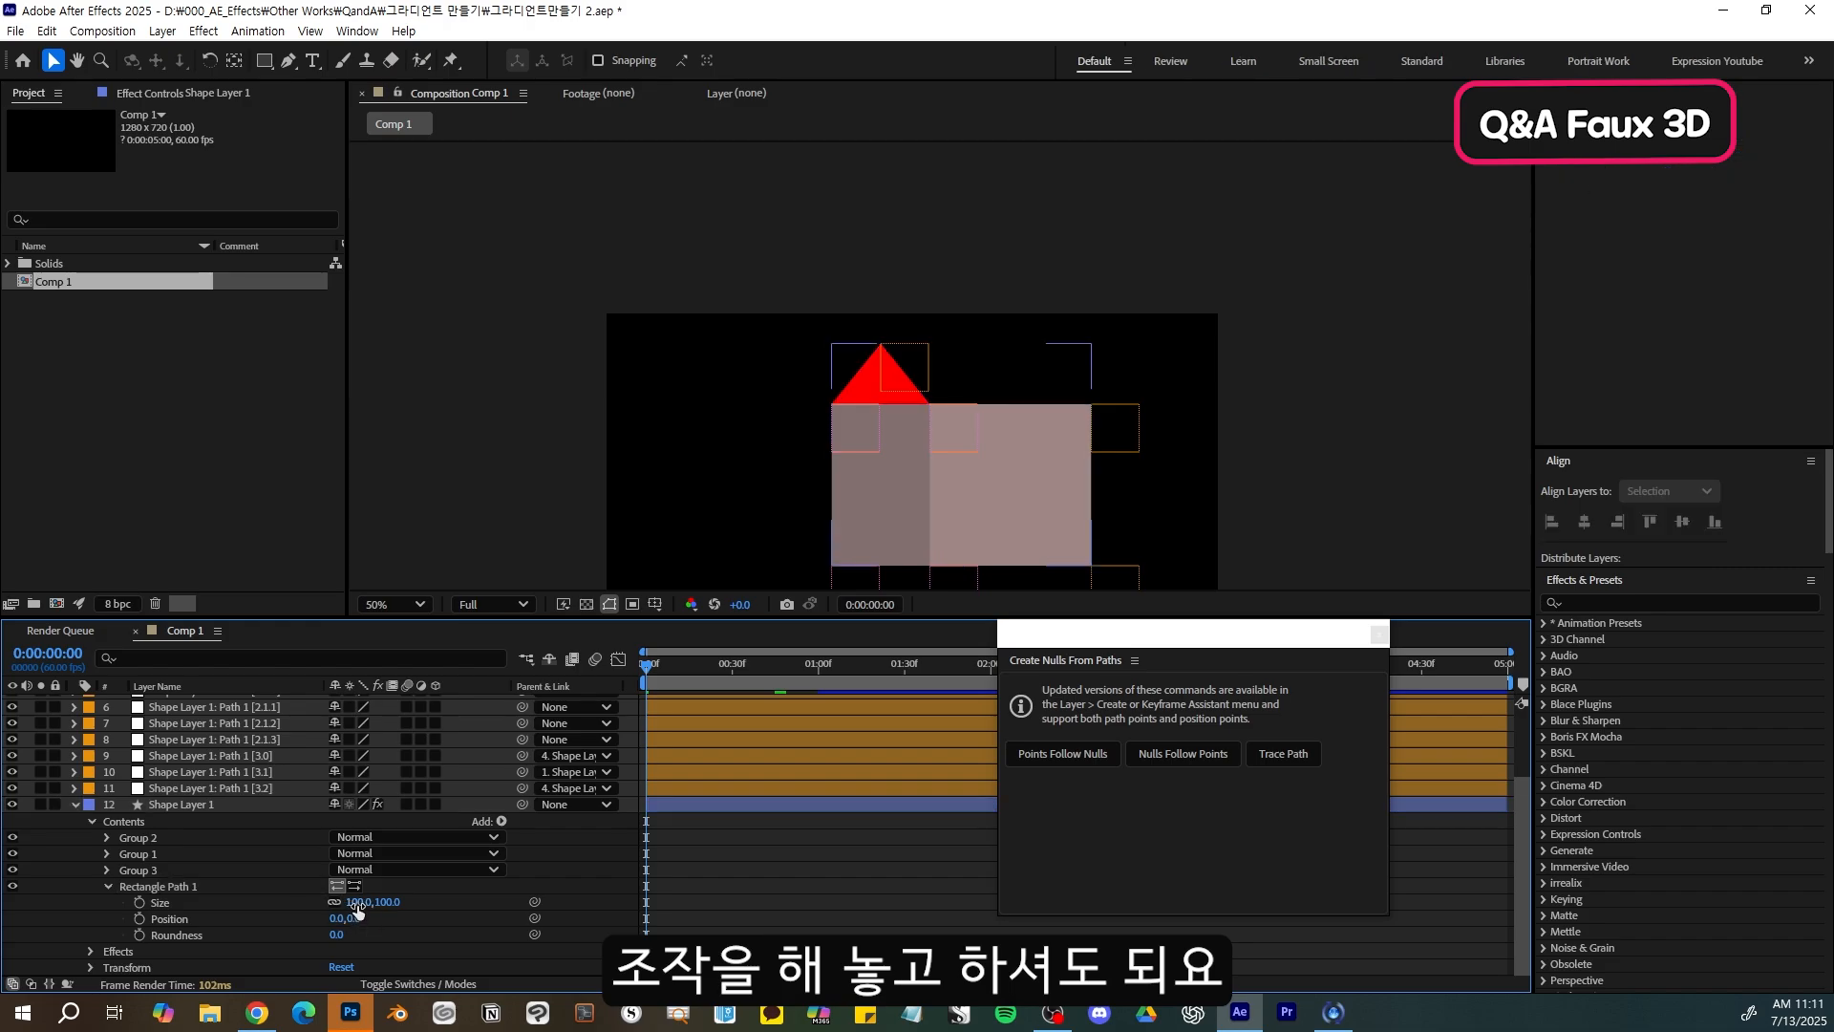
- Group Rectangle Path 1 into its own shape group and add a Fill to that group
left_click(168, 885)
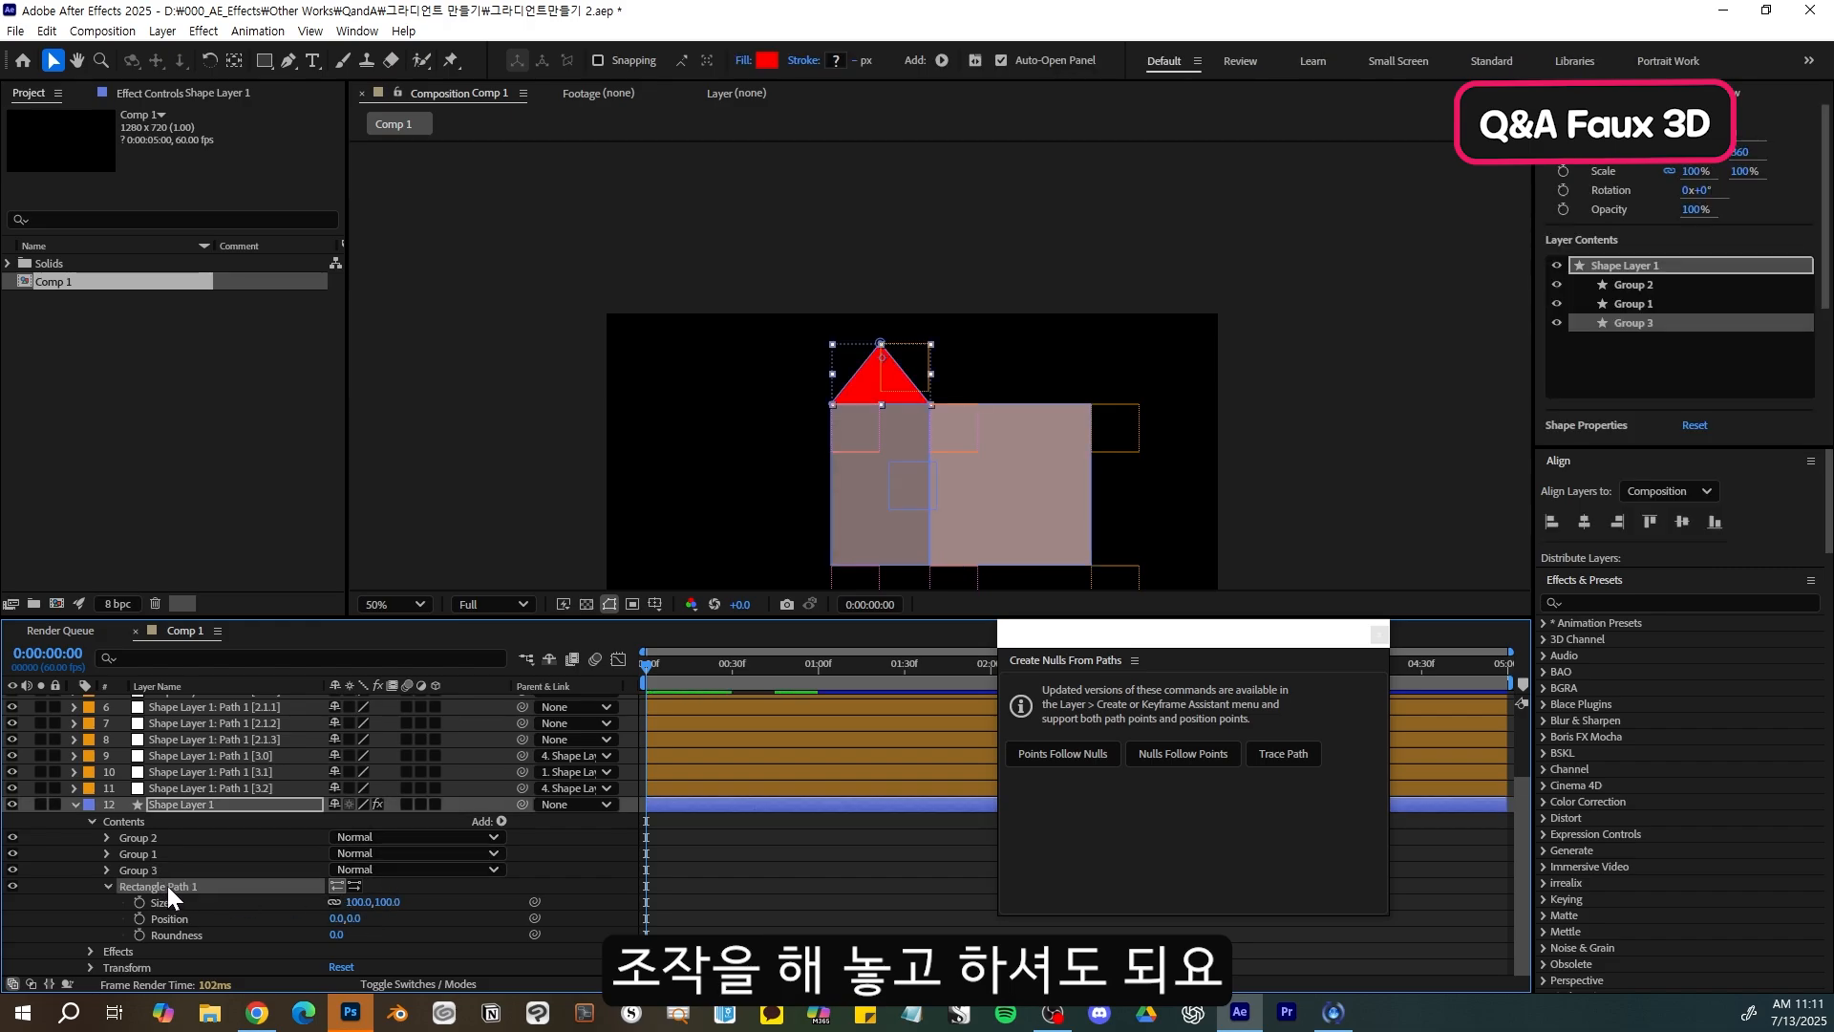
right_click(180, 885)
left_click(251, 793)
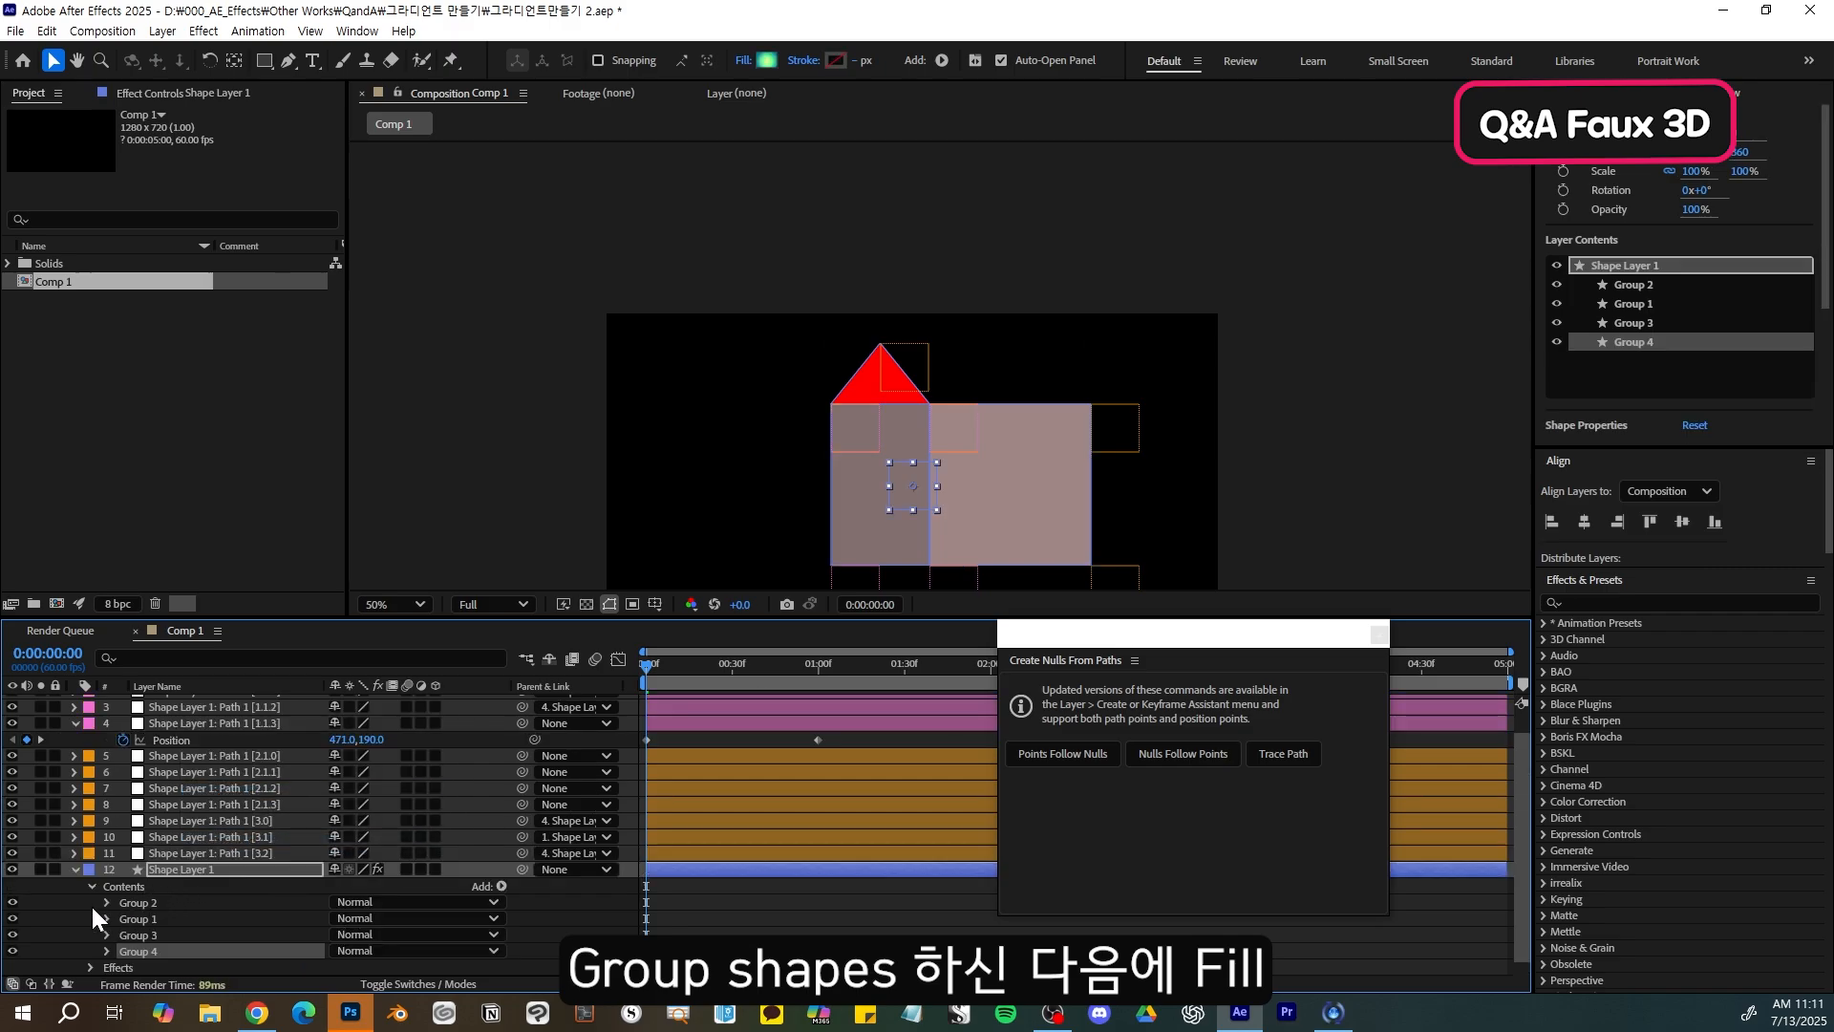
left_click(106, 951)
left_click(500, 870)
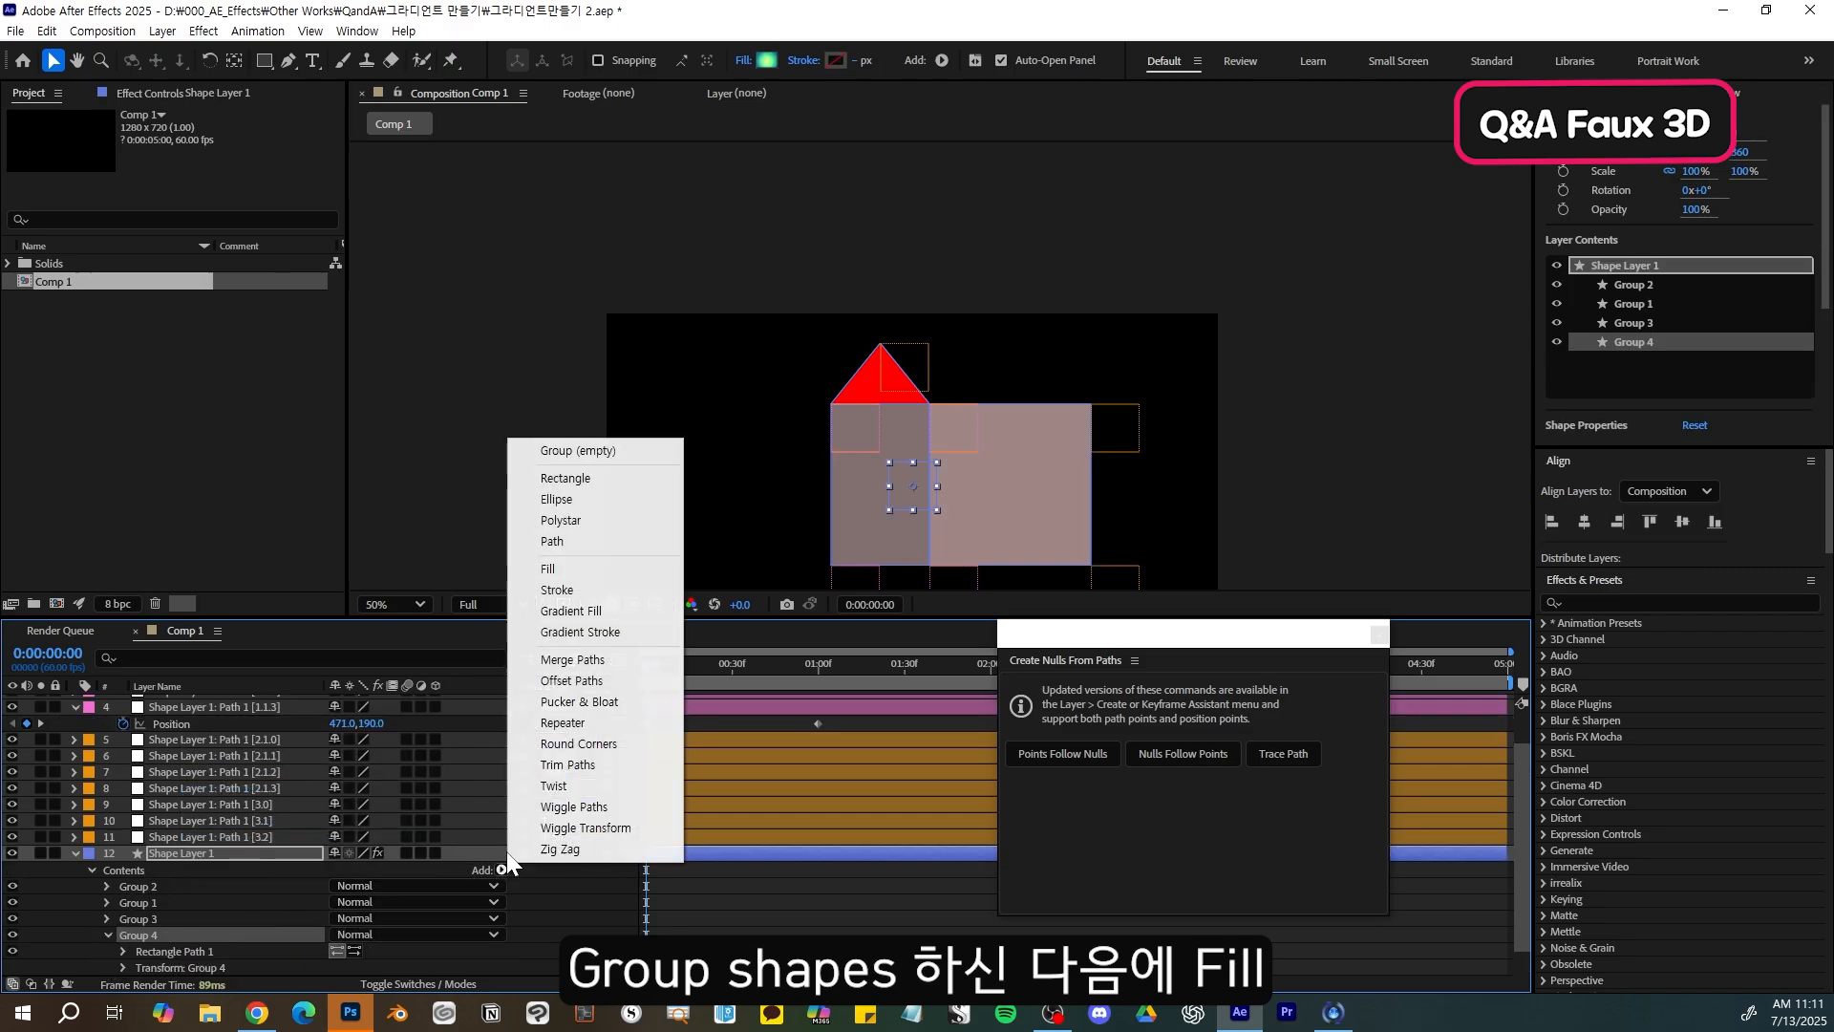
left_click(549, 569)
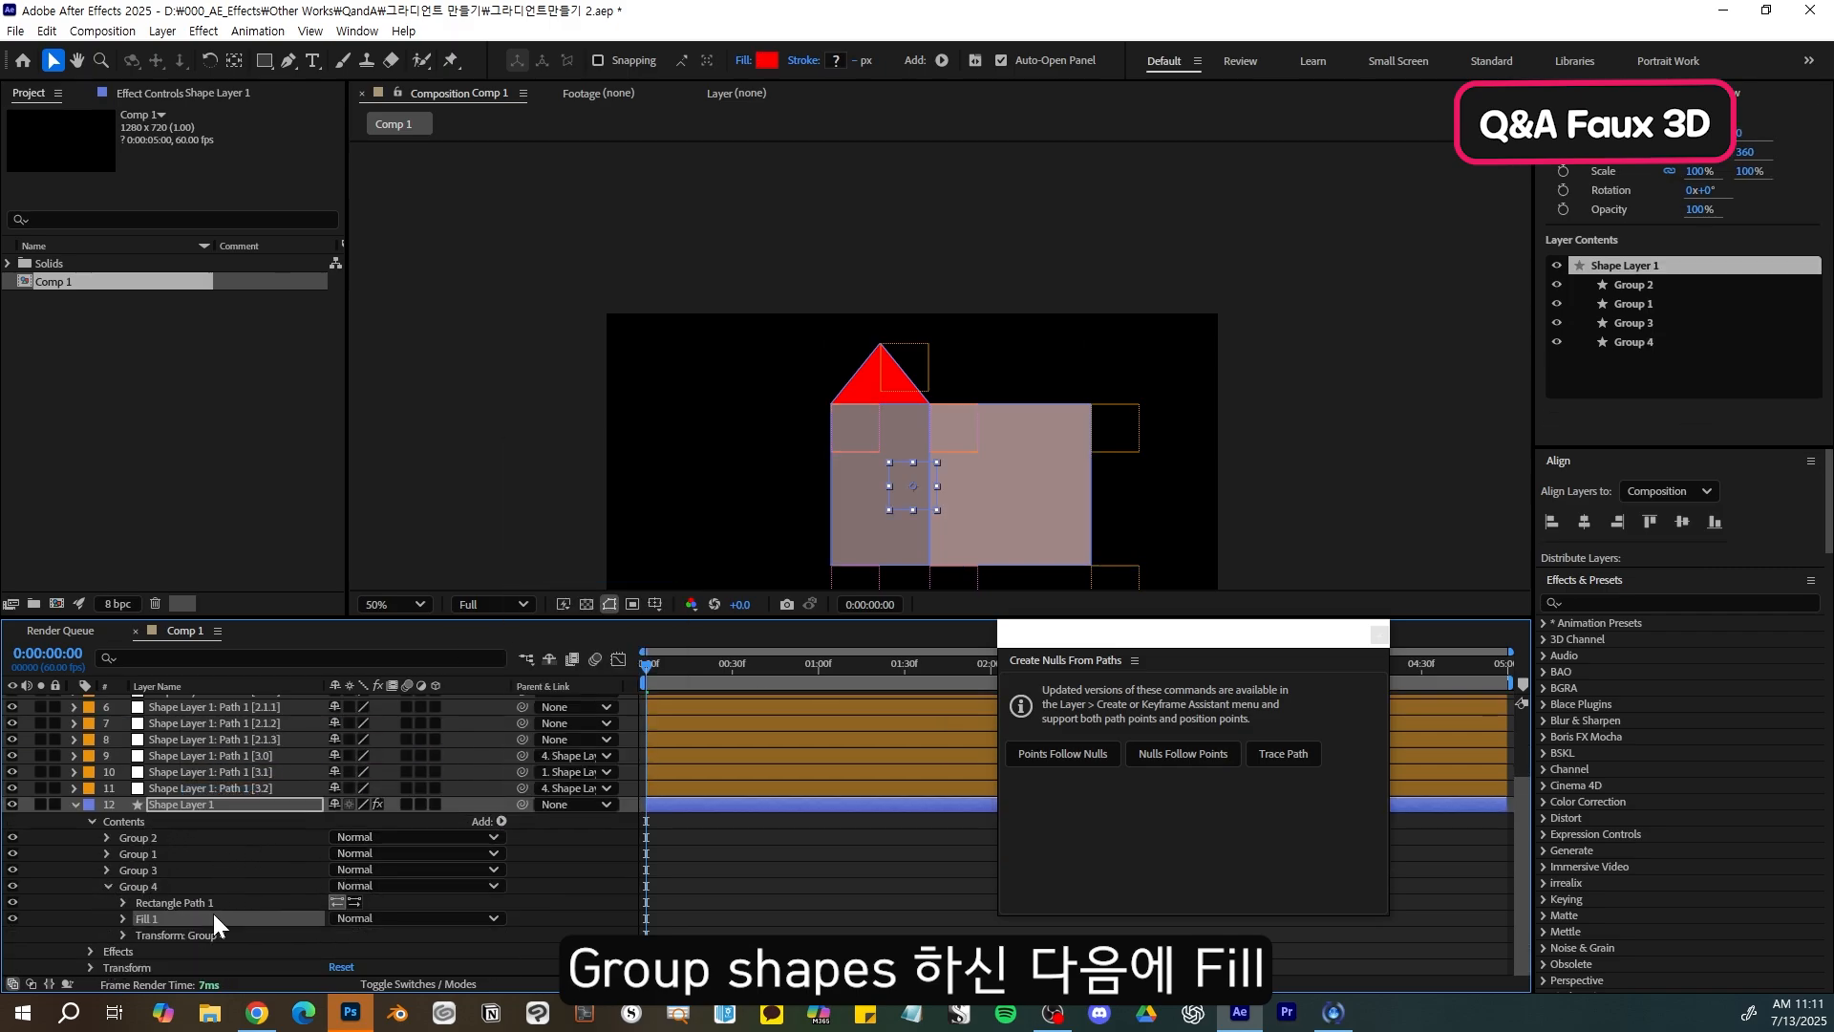
- Change the fill color of Group 4 to bright blue
left_click(122, 917)
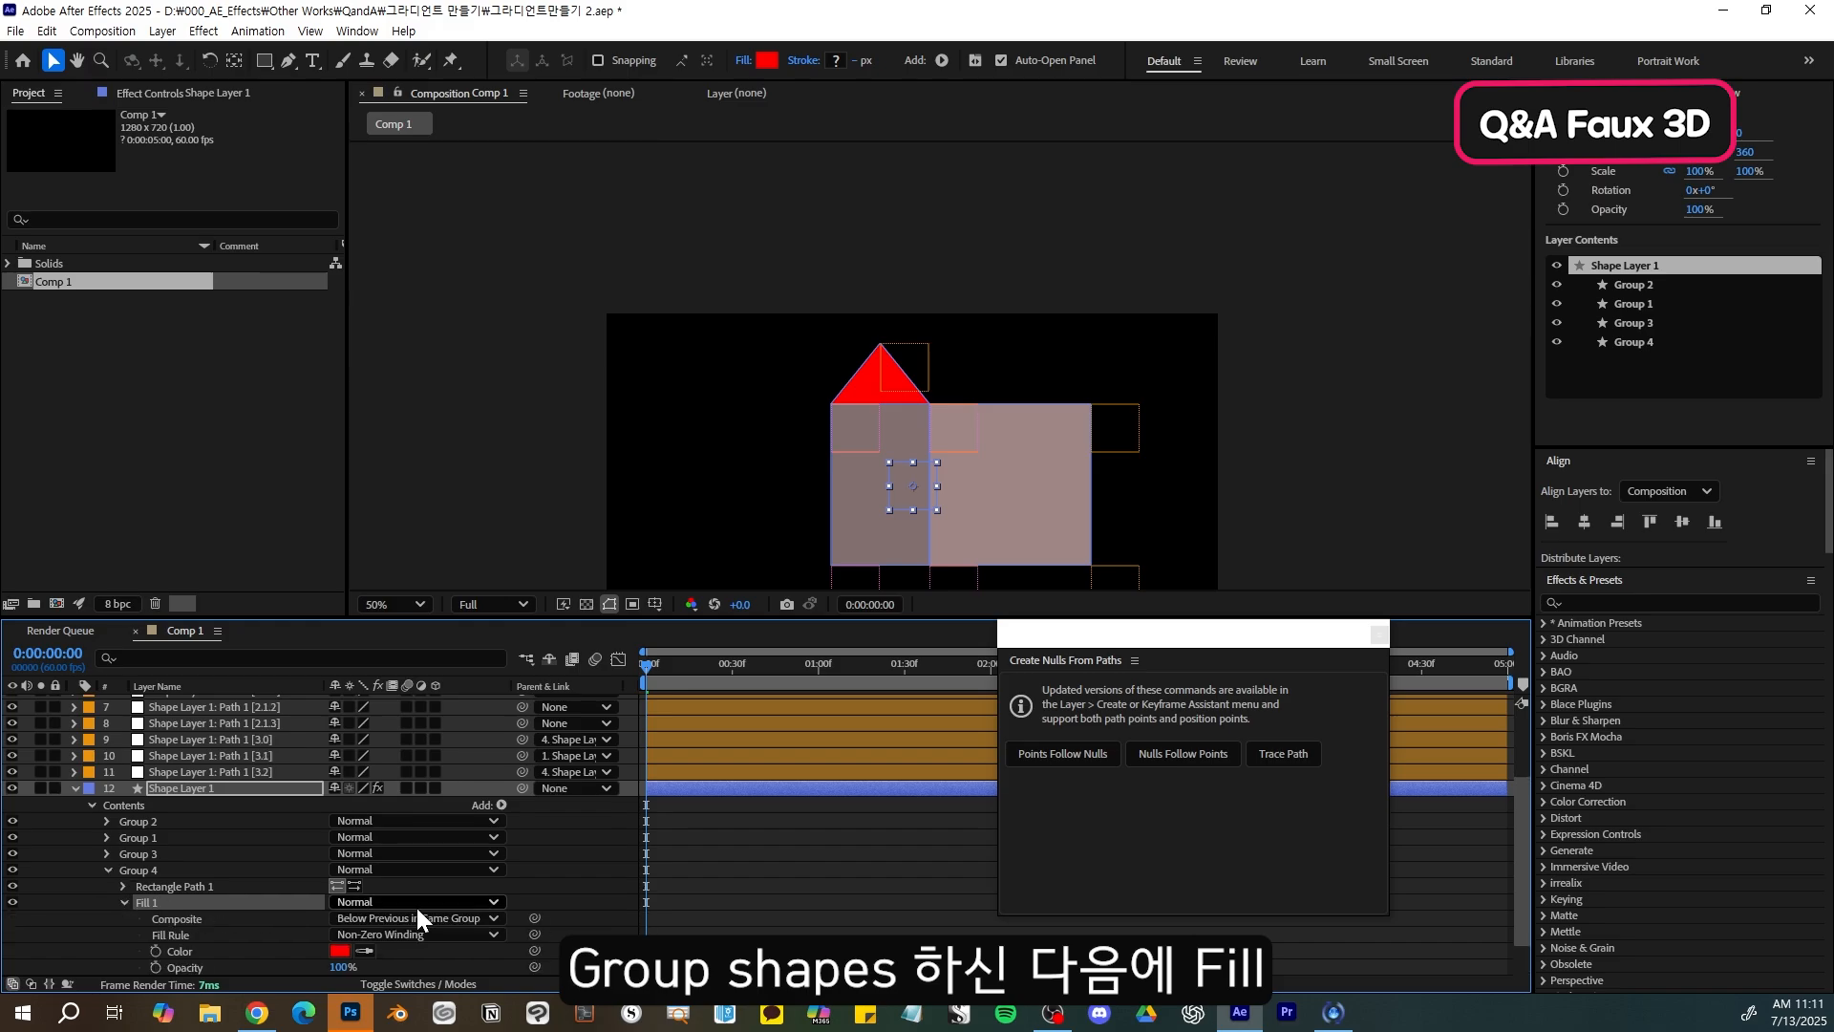
left_click(346, 950)
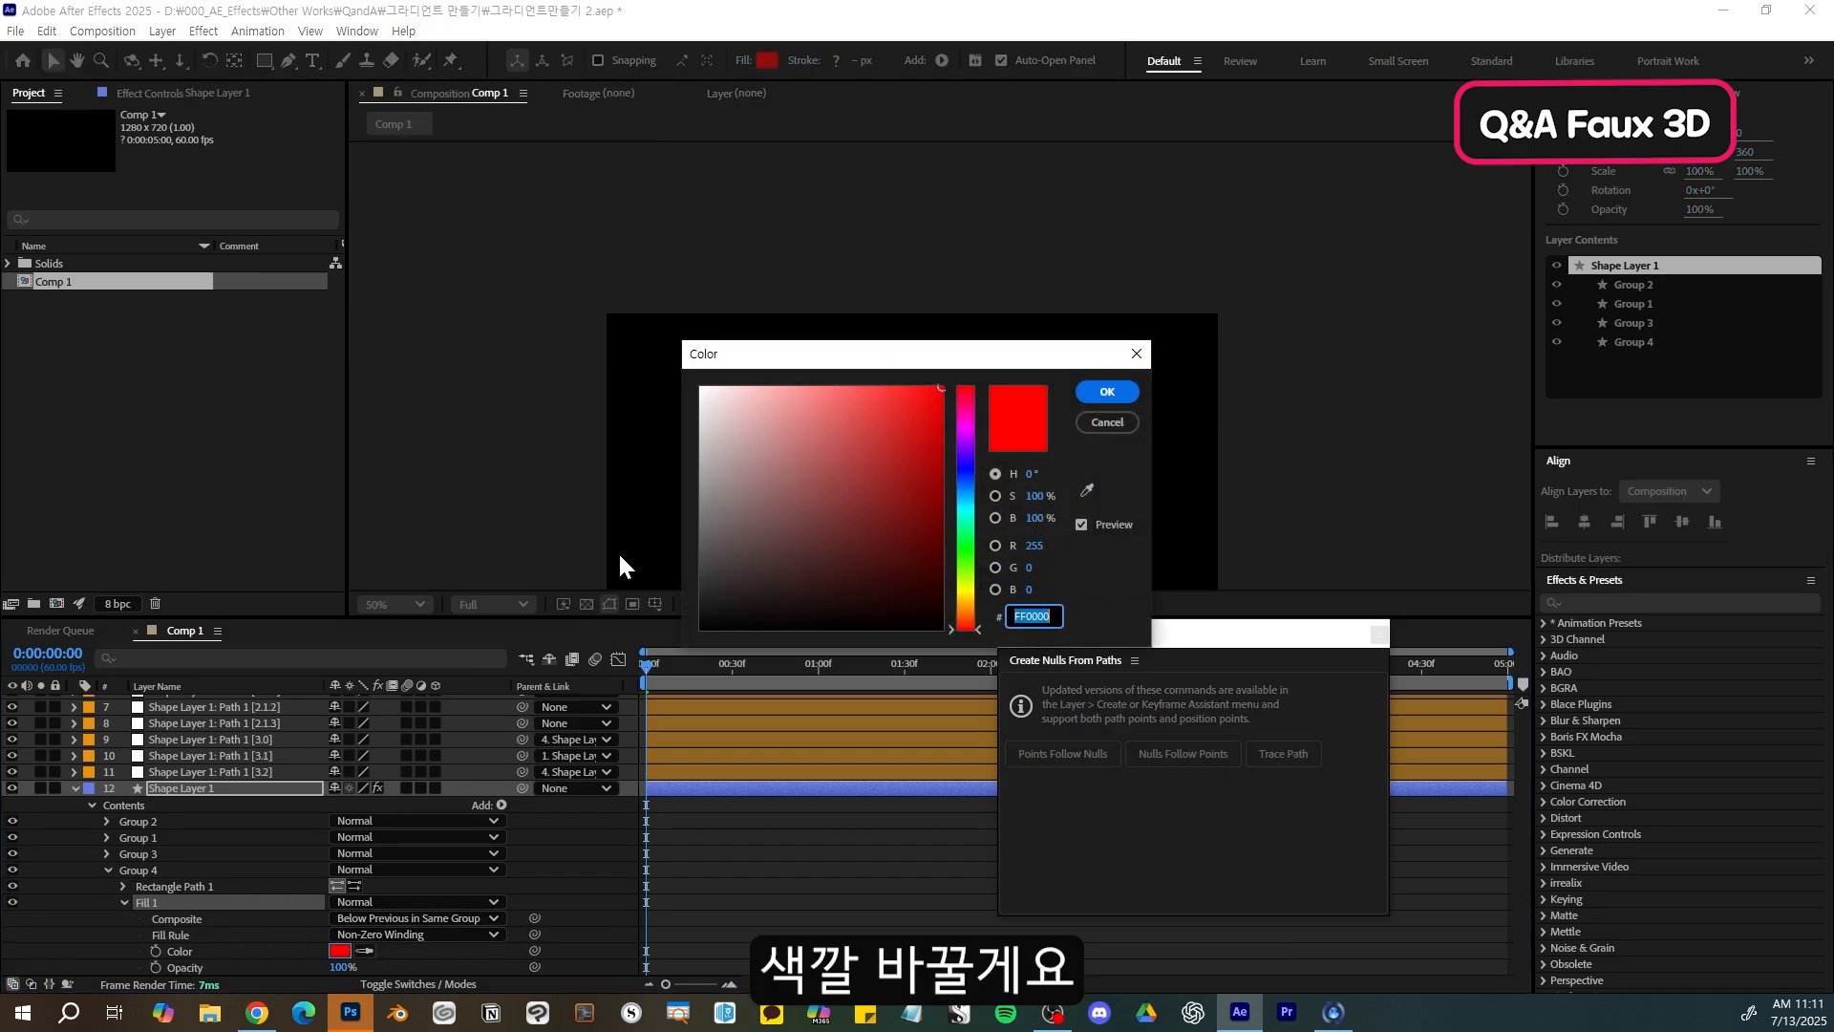
left_click(965, 489)
left_click(1107, 392)
- Set the blue rectangle's Y position to -245, unlink its size dimensions and widen it into a long horizontal bar
left_click(123, 887)
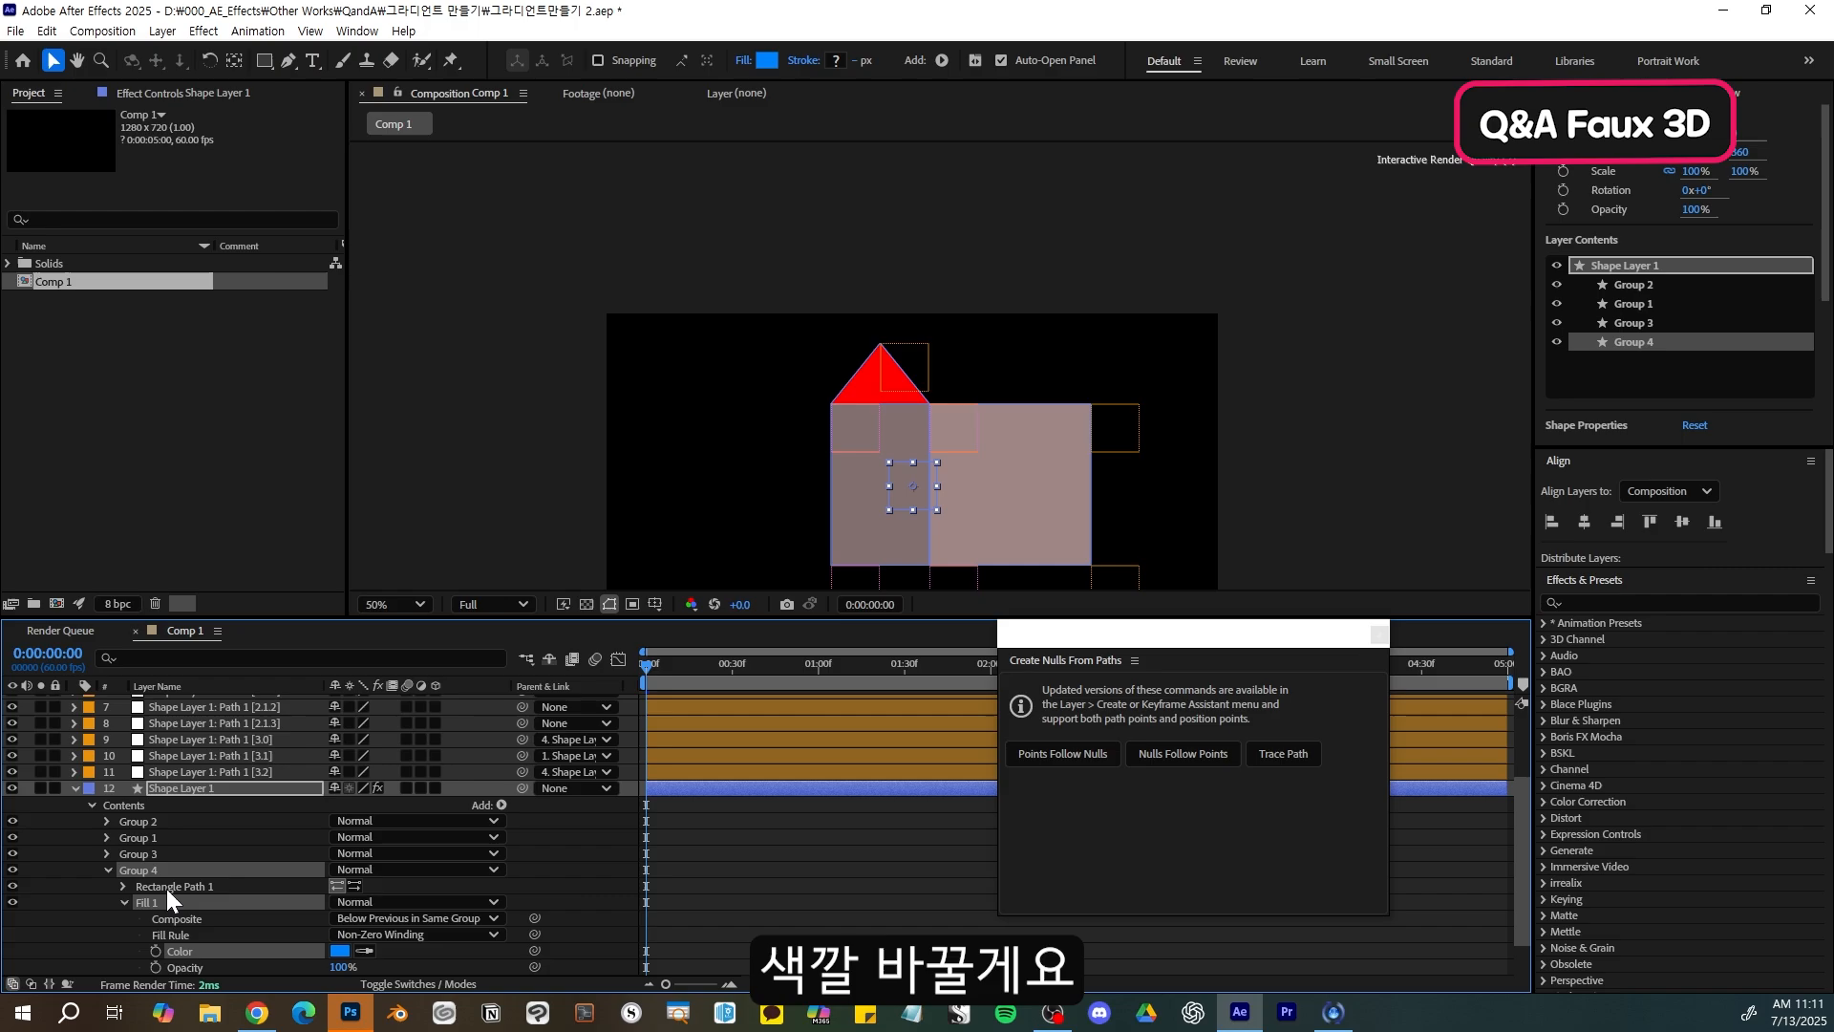
left_click(166, 887)
left_click_drag(354, 920, 136, 902)
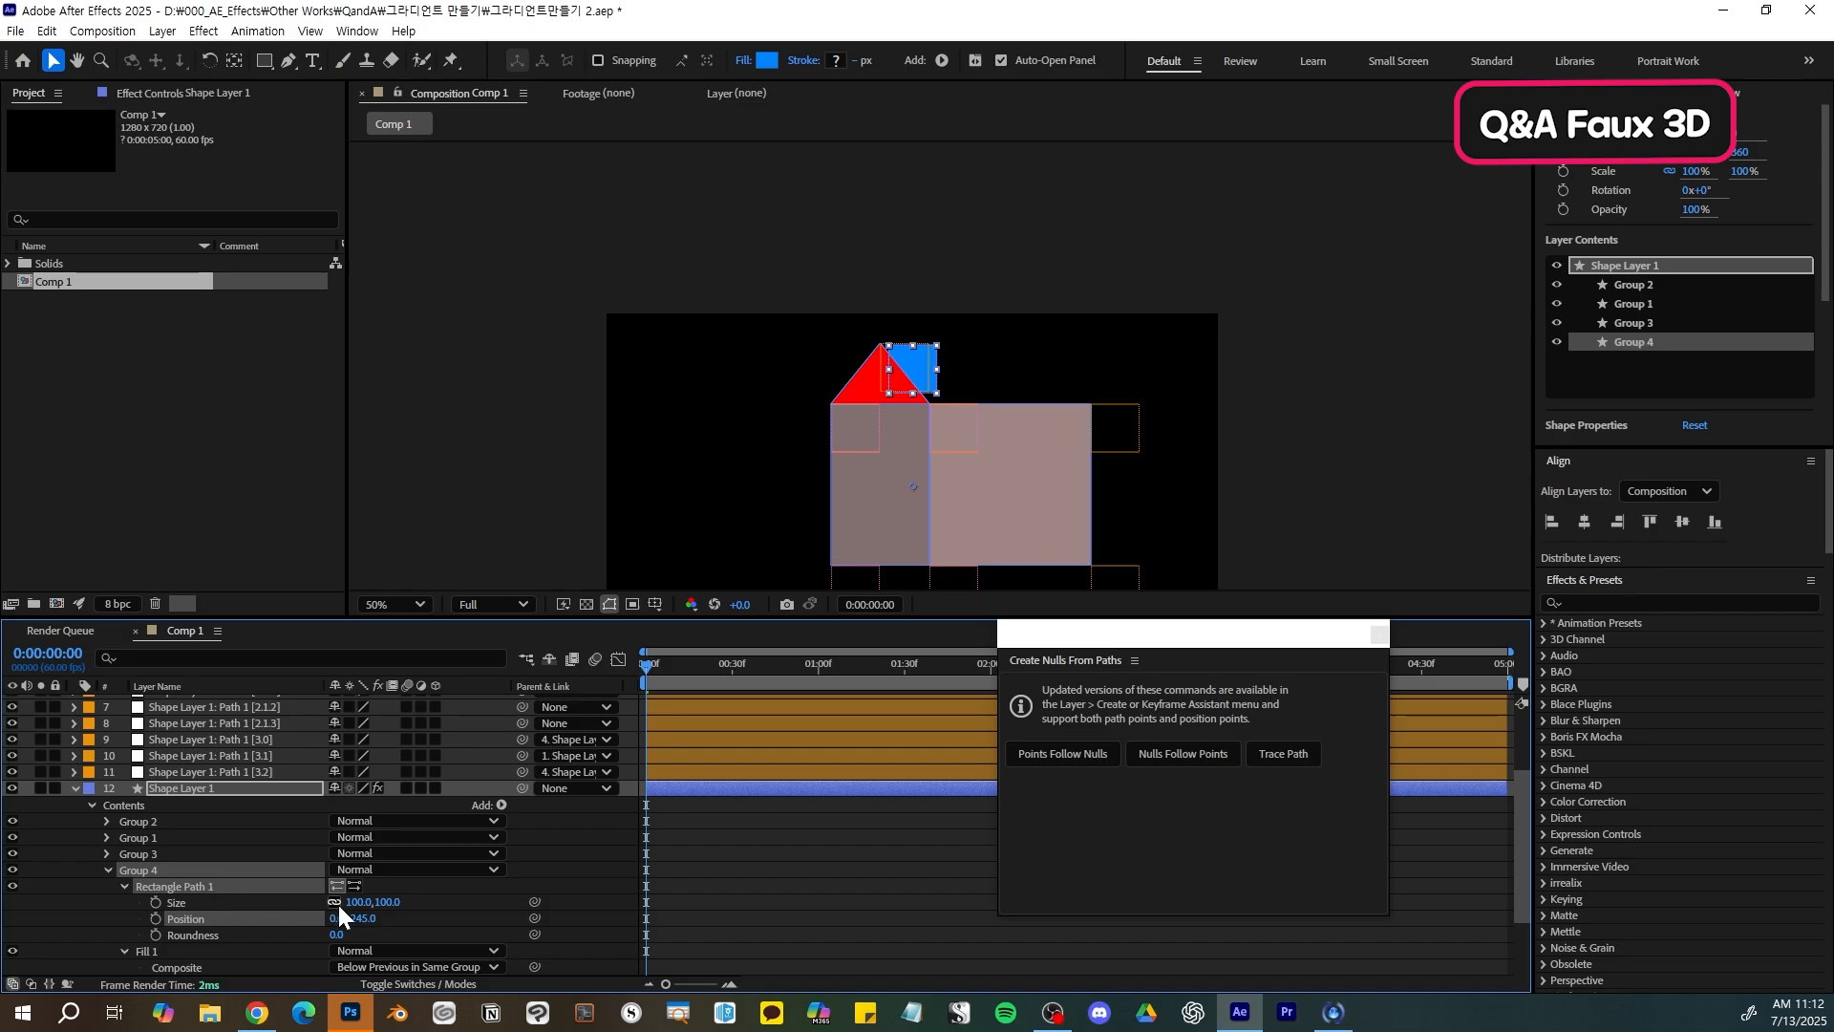
left_click(335, 902)
left_click_drag(356, 902, 811, 914)
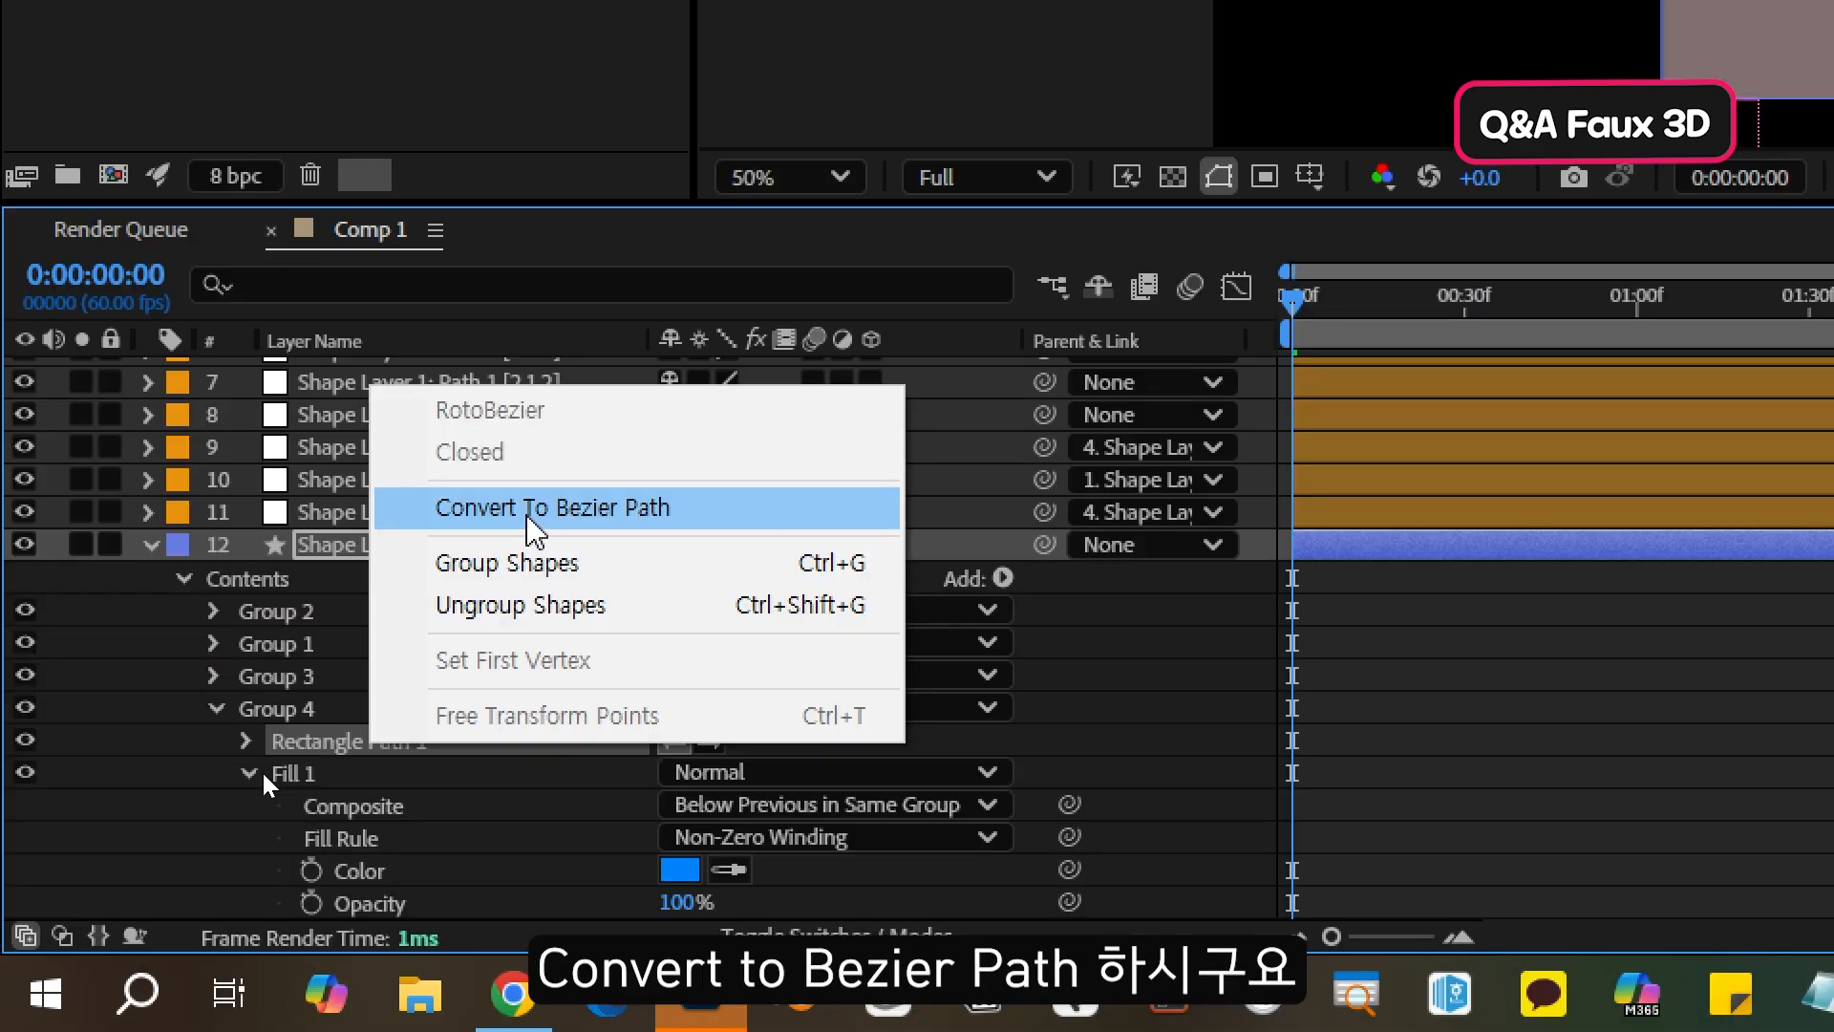
- Convert the blue rectangle to a Bezier path and create nulls for its points with Points Follow Nulls
left_click(532, 507)
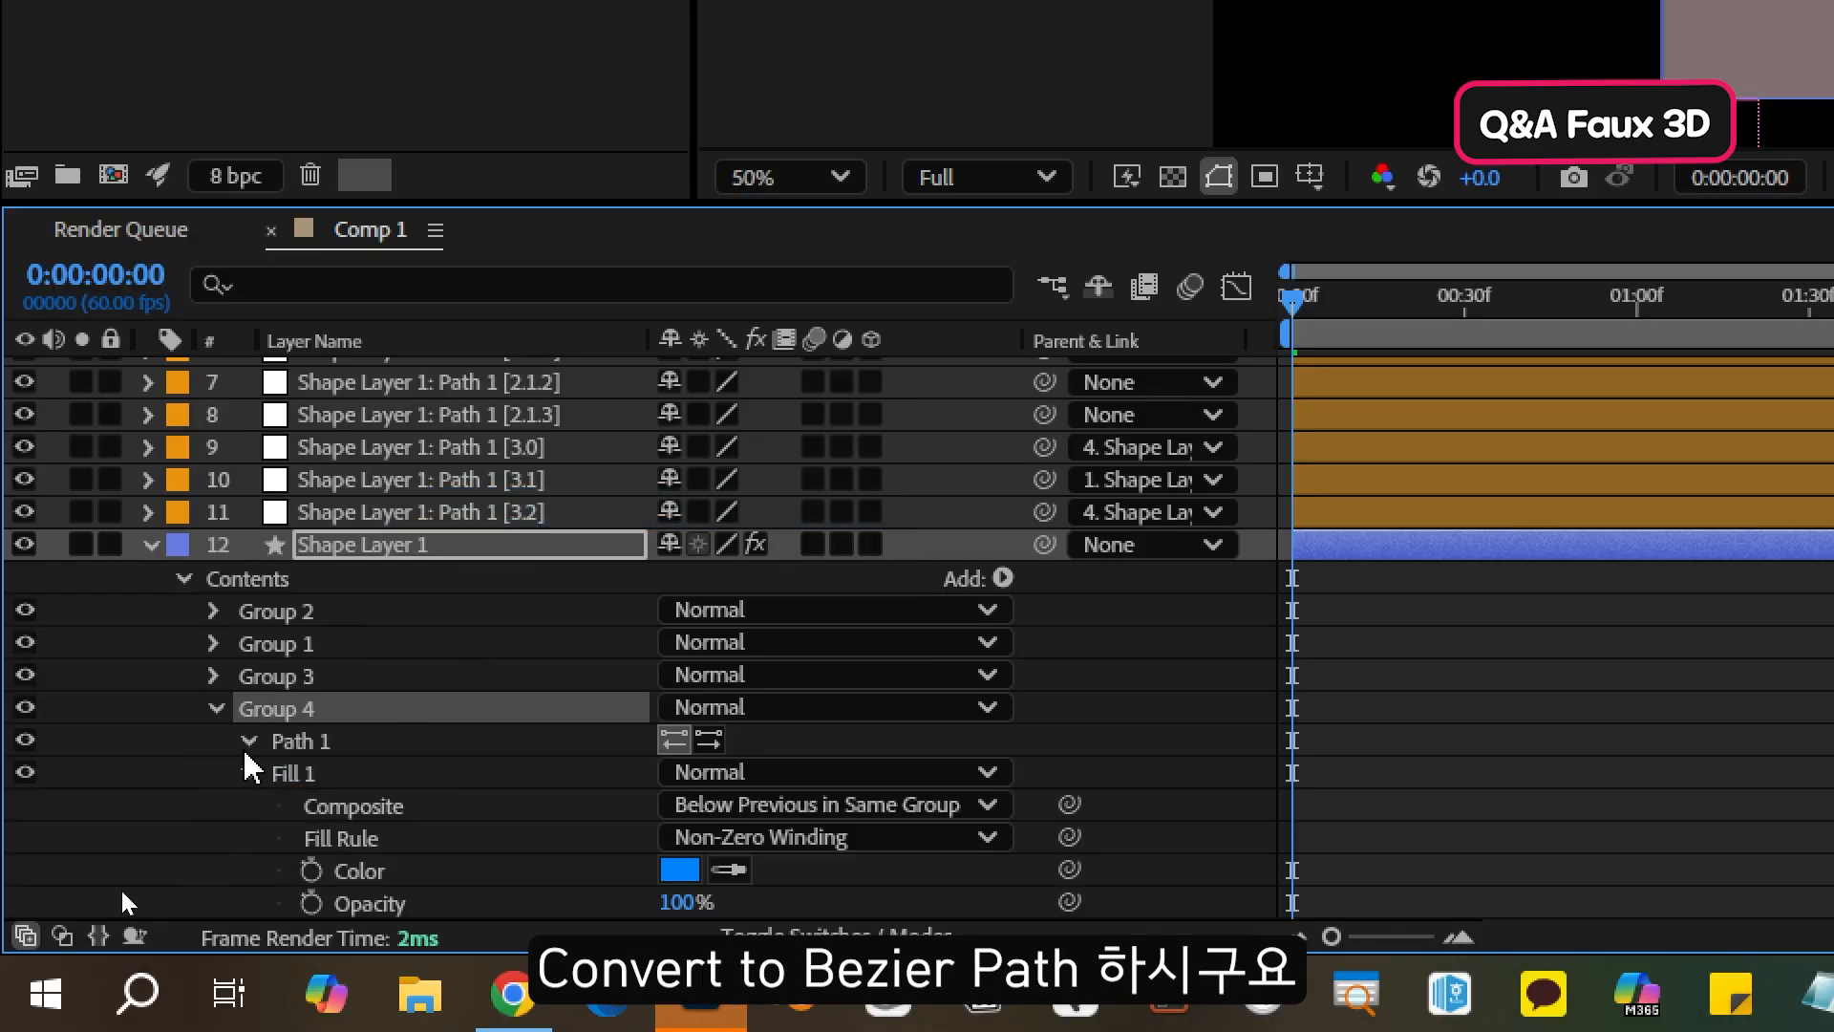
left_click(425, 776)
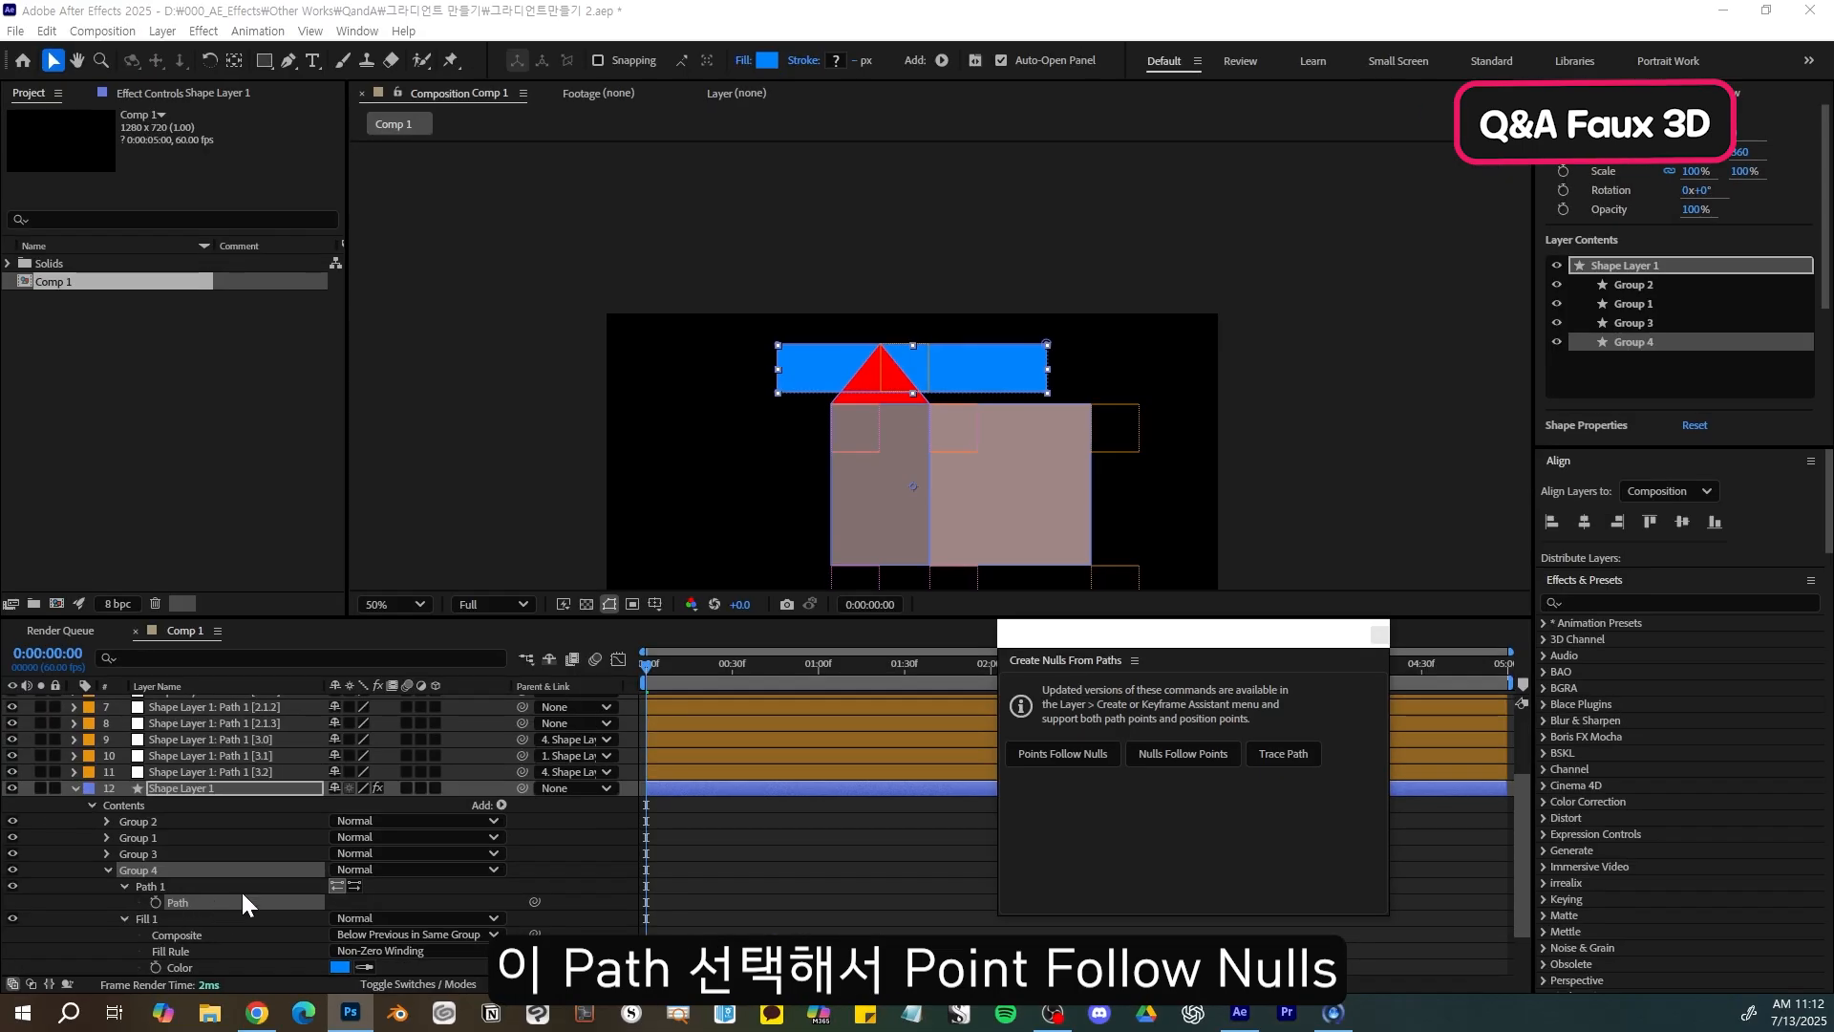
left_click(1074, 758)
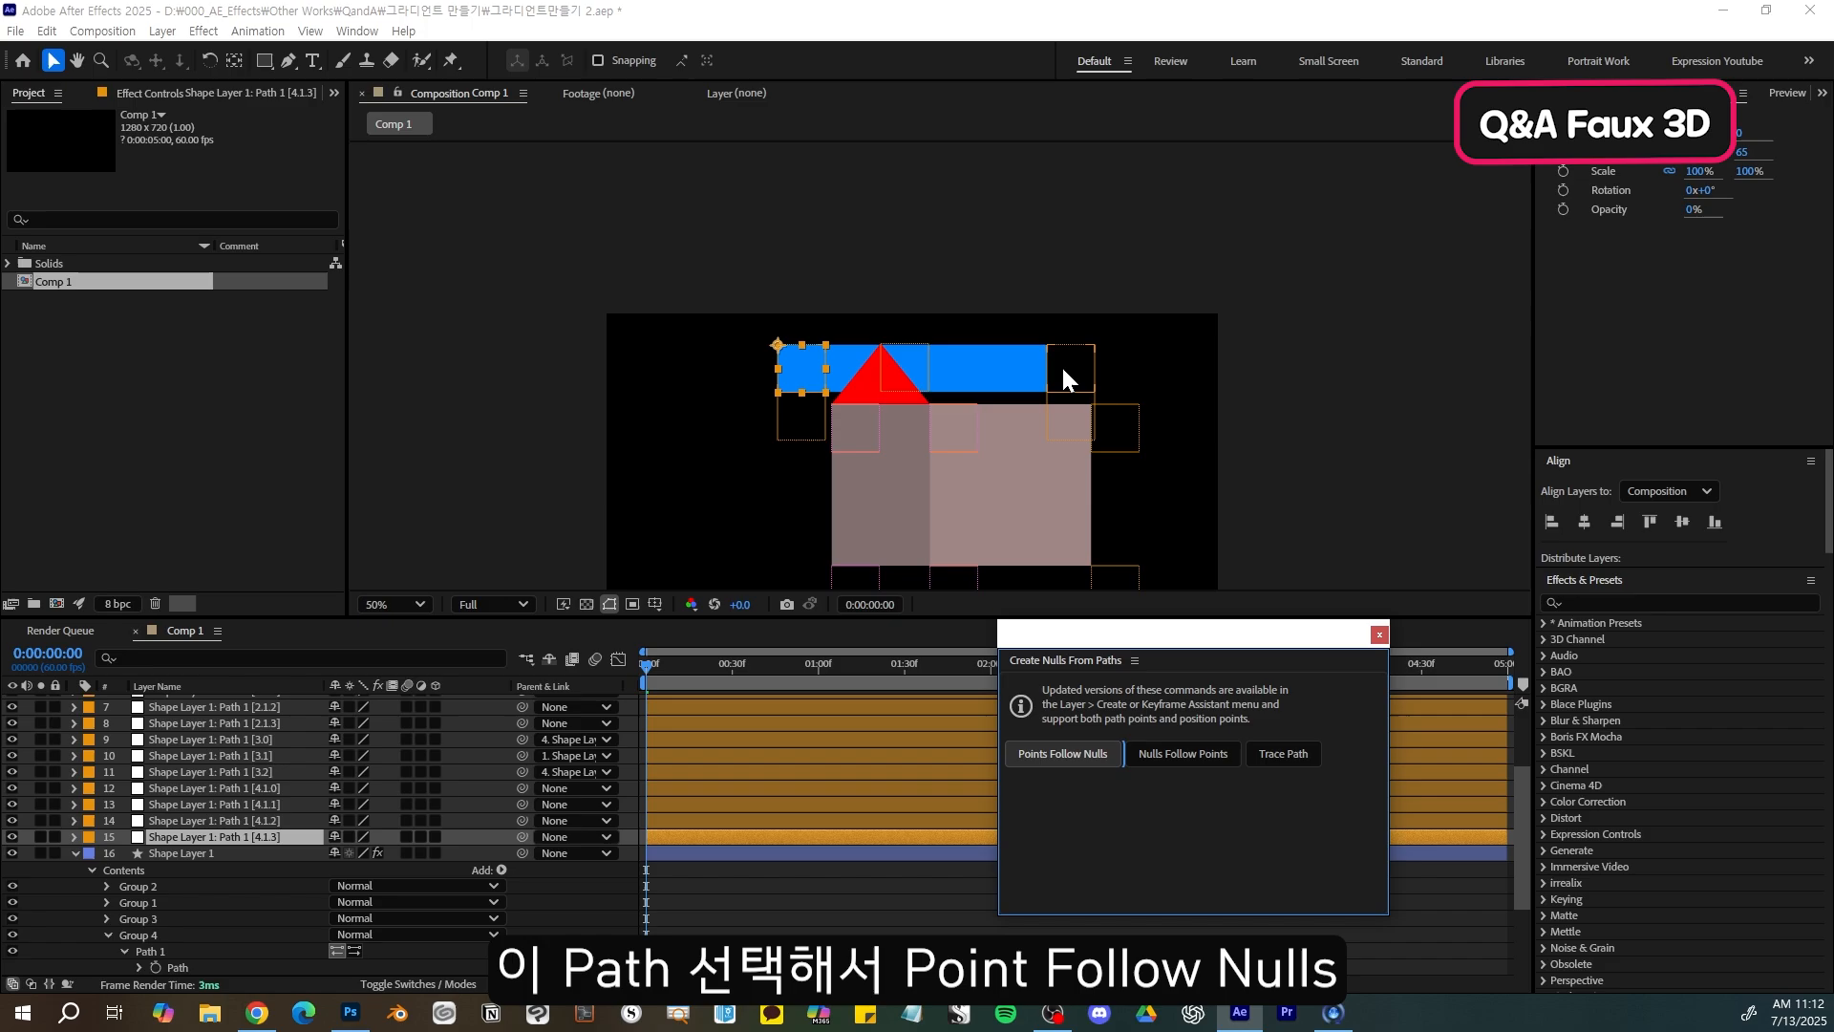
- Move the four blue path nulls together so the bar's lower outer corner meets the side wall's upper outer corner
scroll(1072, 330, "up", 2)
left_click(1240, 324)
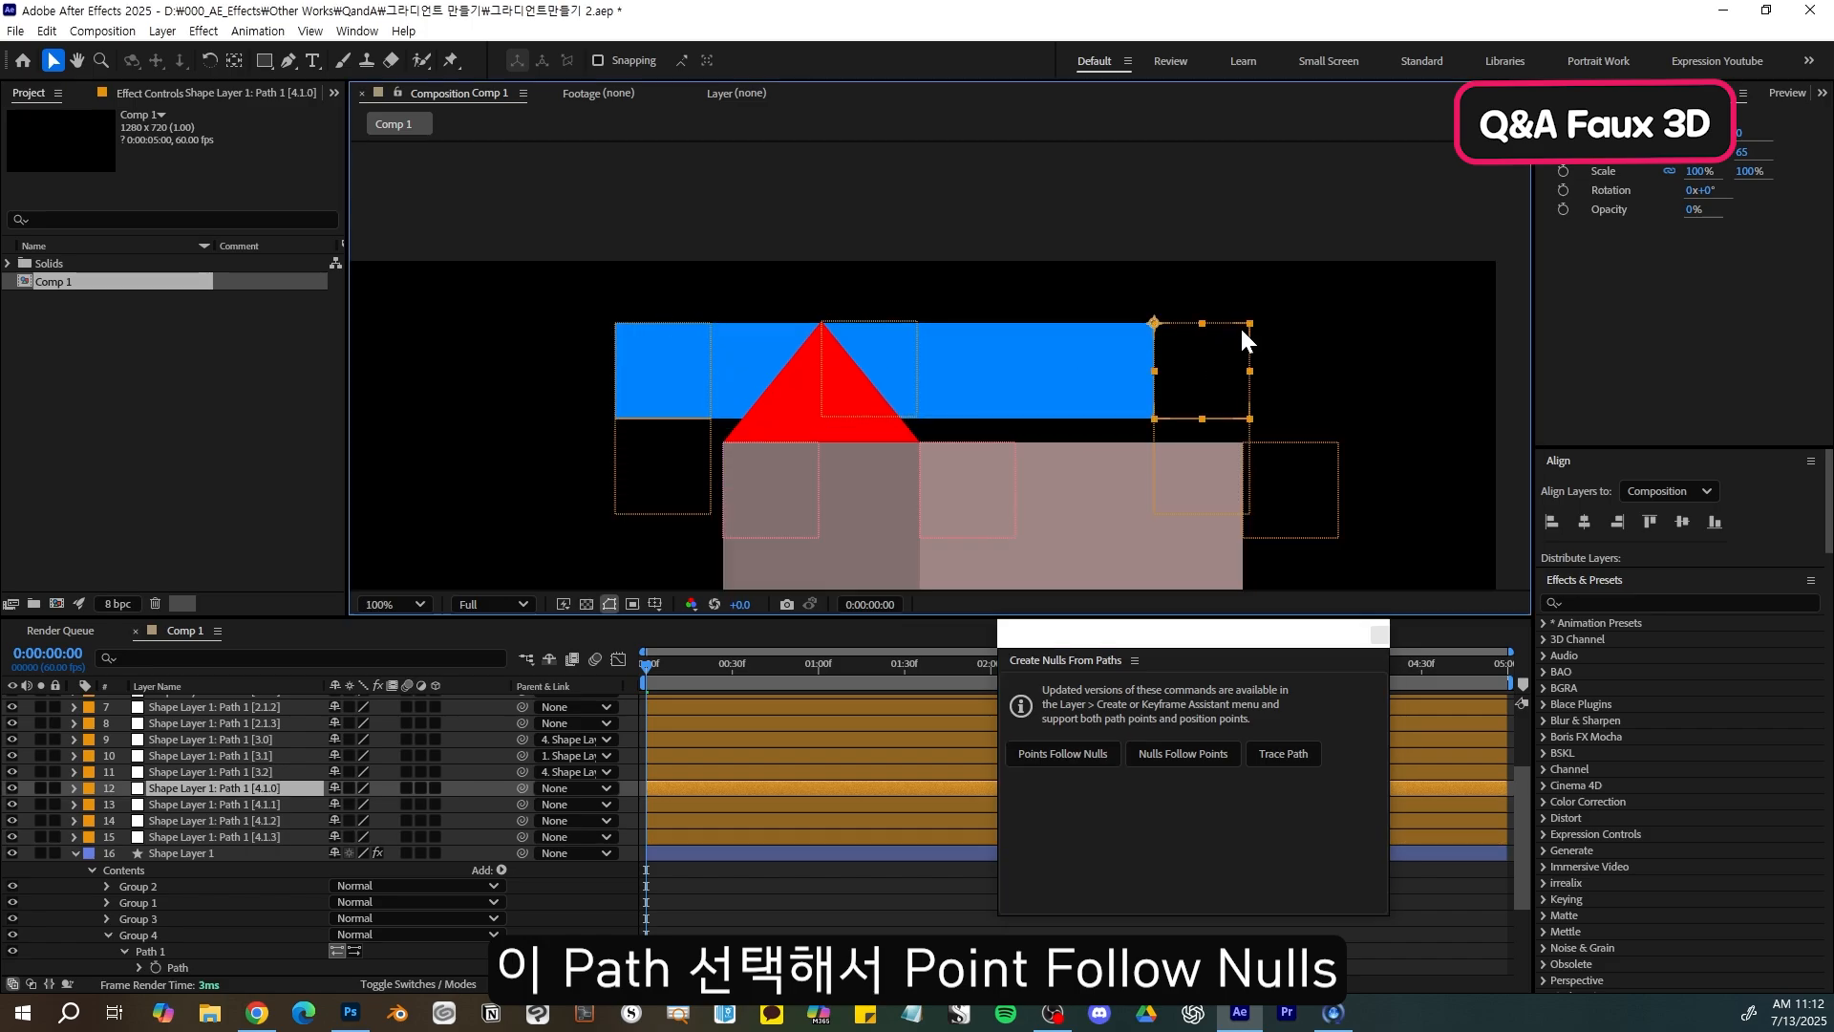
left_click(1210, 428, "shift")
left_click(671, 473, "shift")
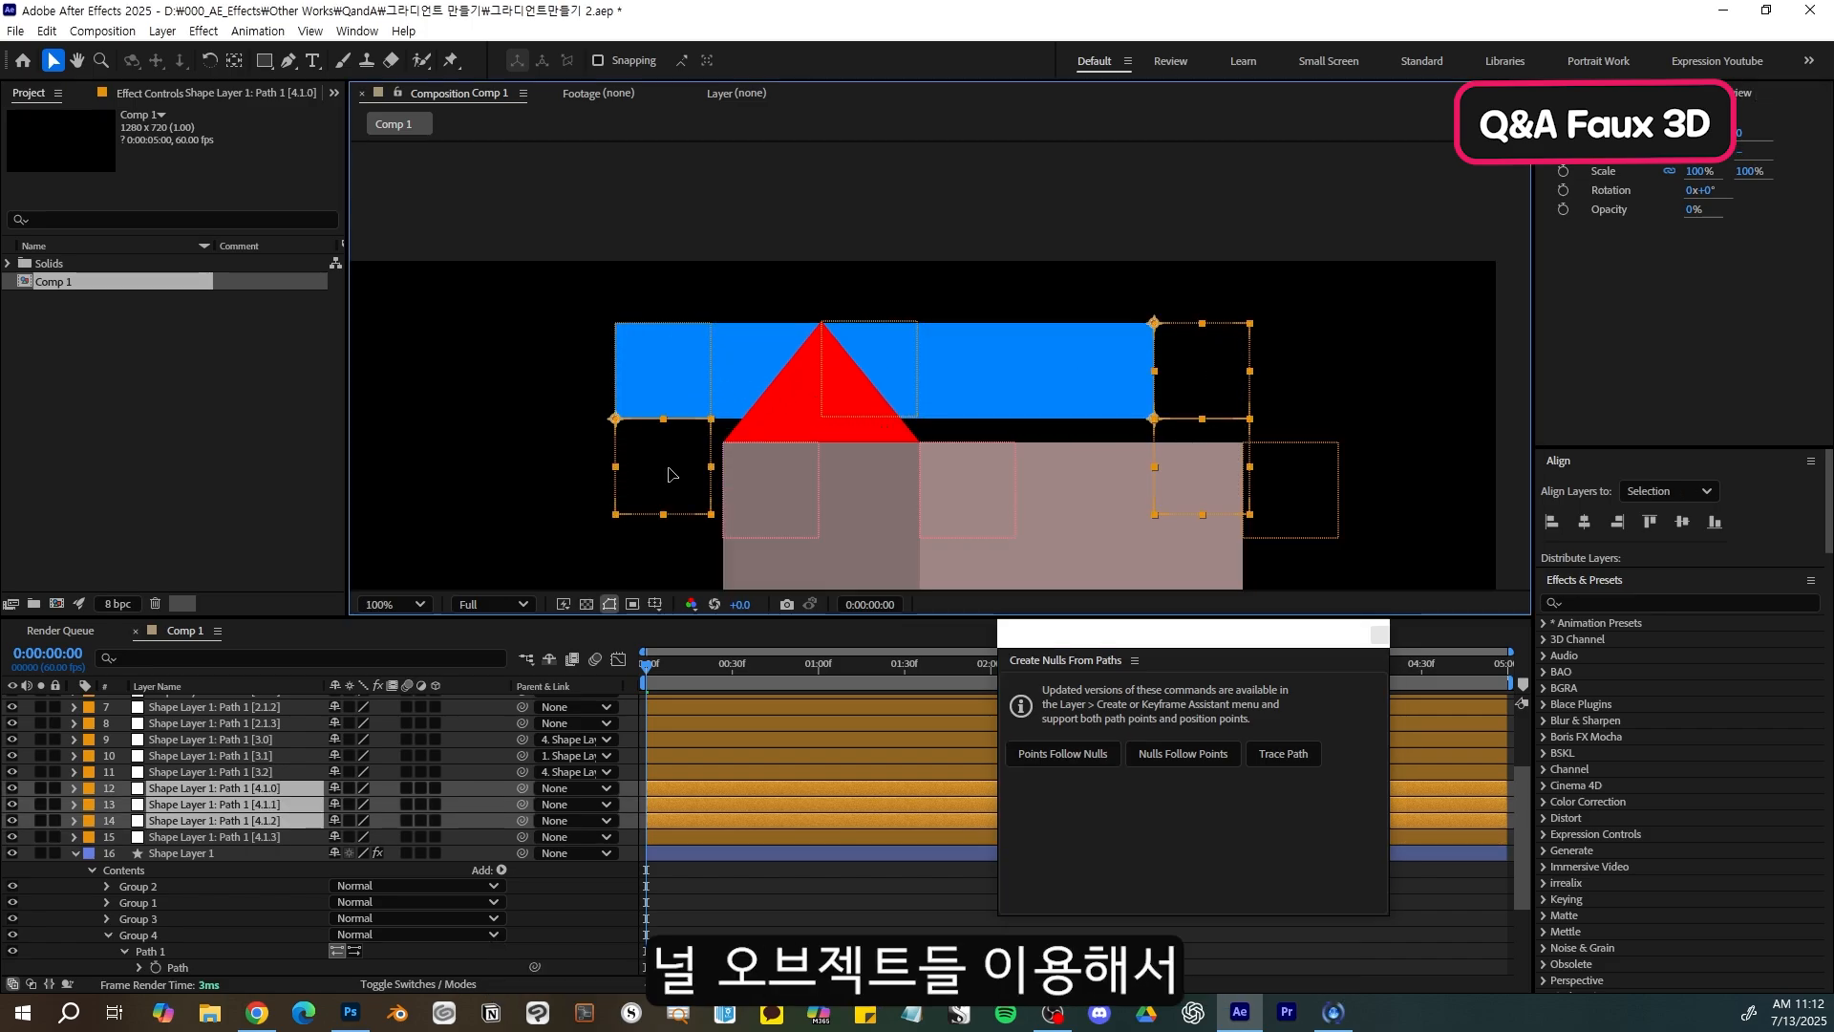
left_click(283, 832, "shift")
left_click_drag(677, 412, 760, 432)
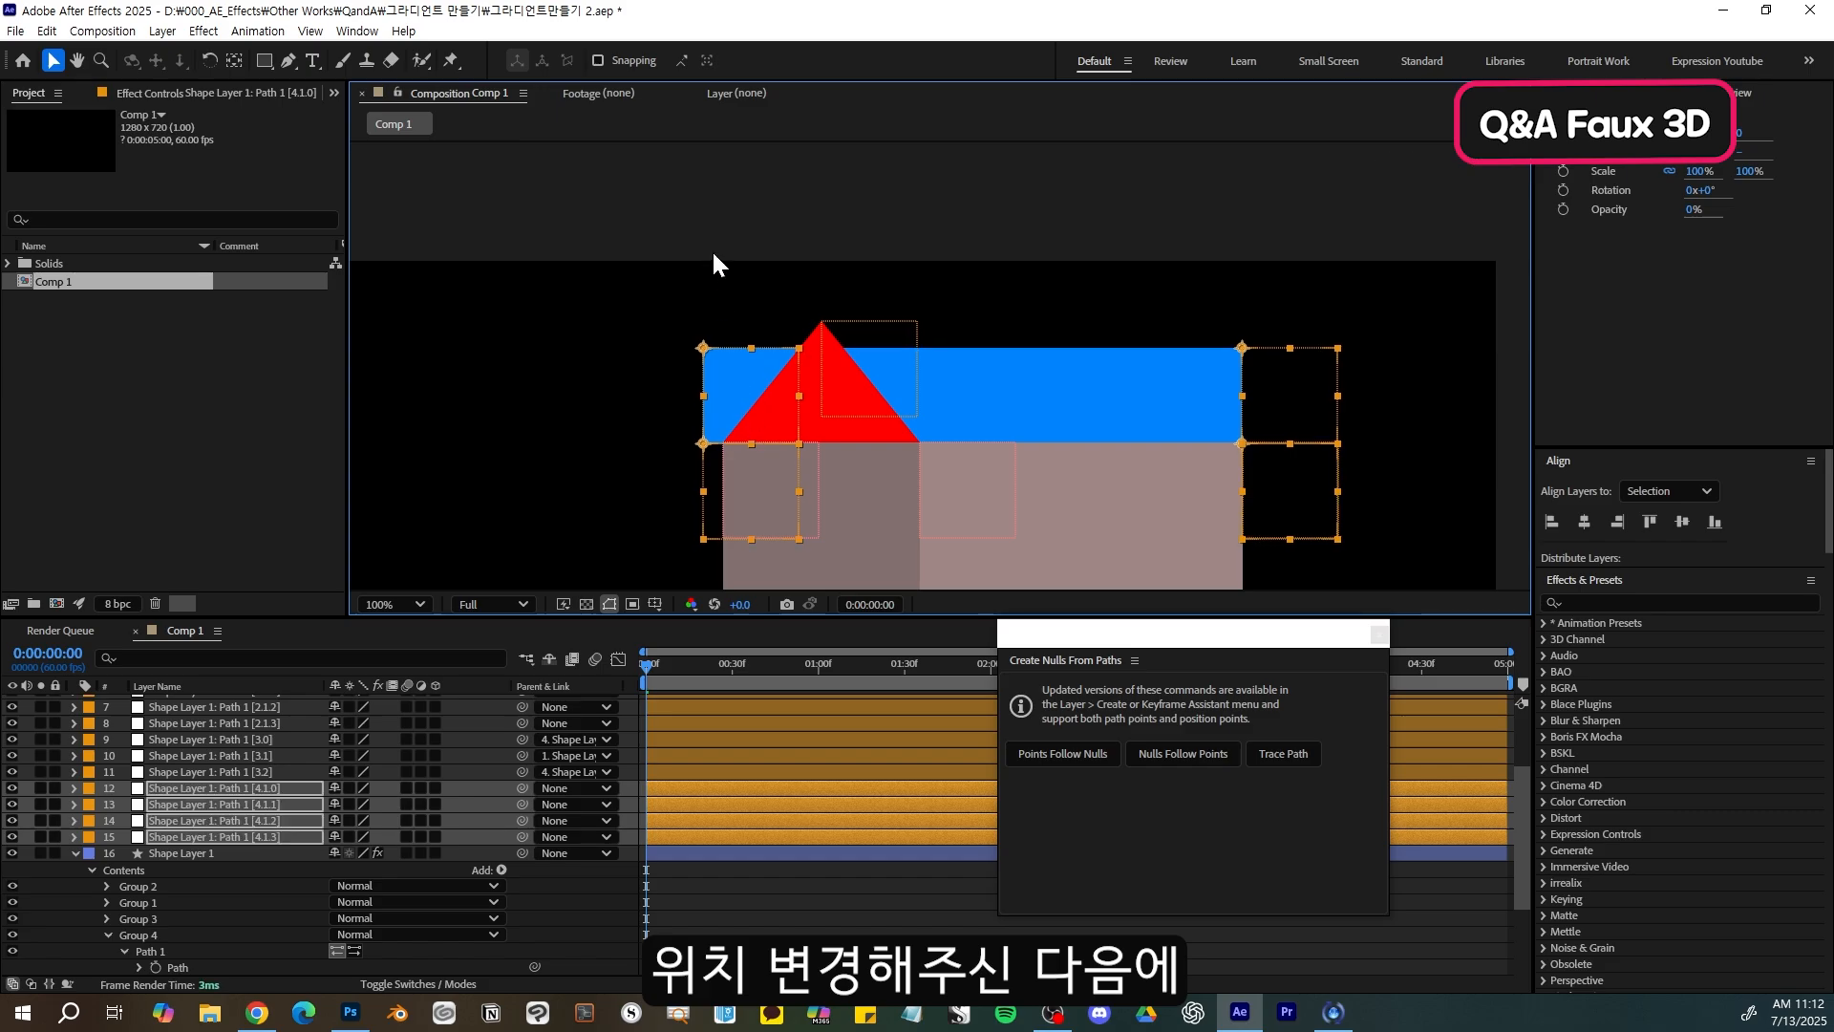
- Raise the two upper nulls of the blue path to the height of the red roof's apex
left_click(1362, 278)
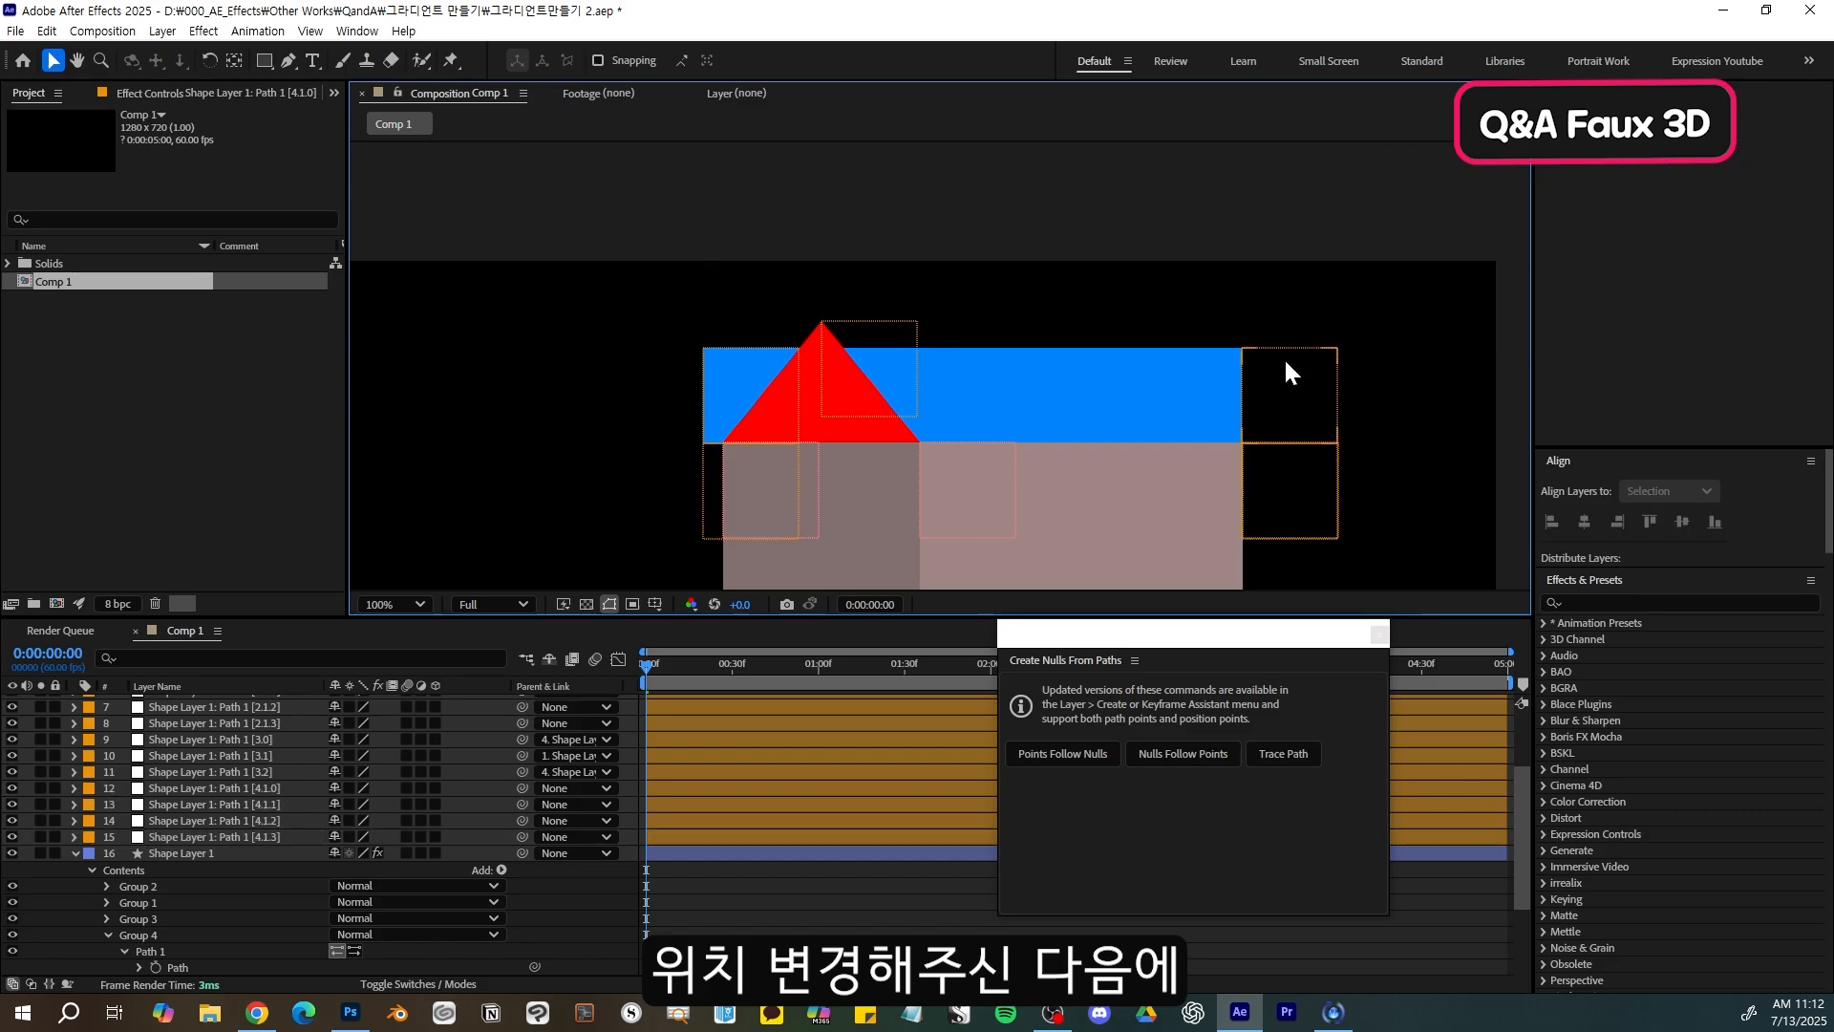
left_click(1283, 361)
left_click(754, 390, "shift")
left_click_drag(753, 391, 749, 363)
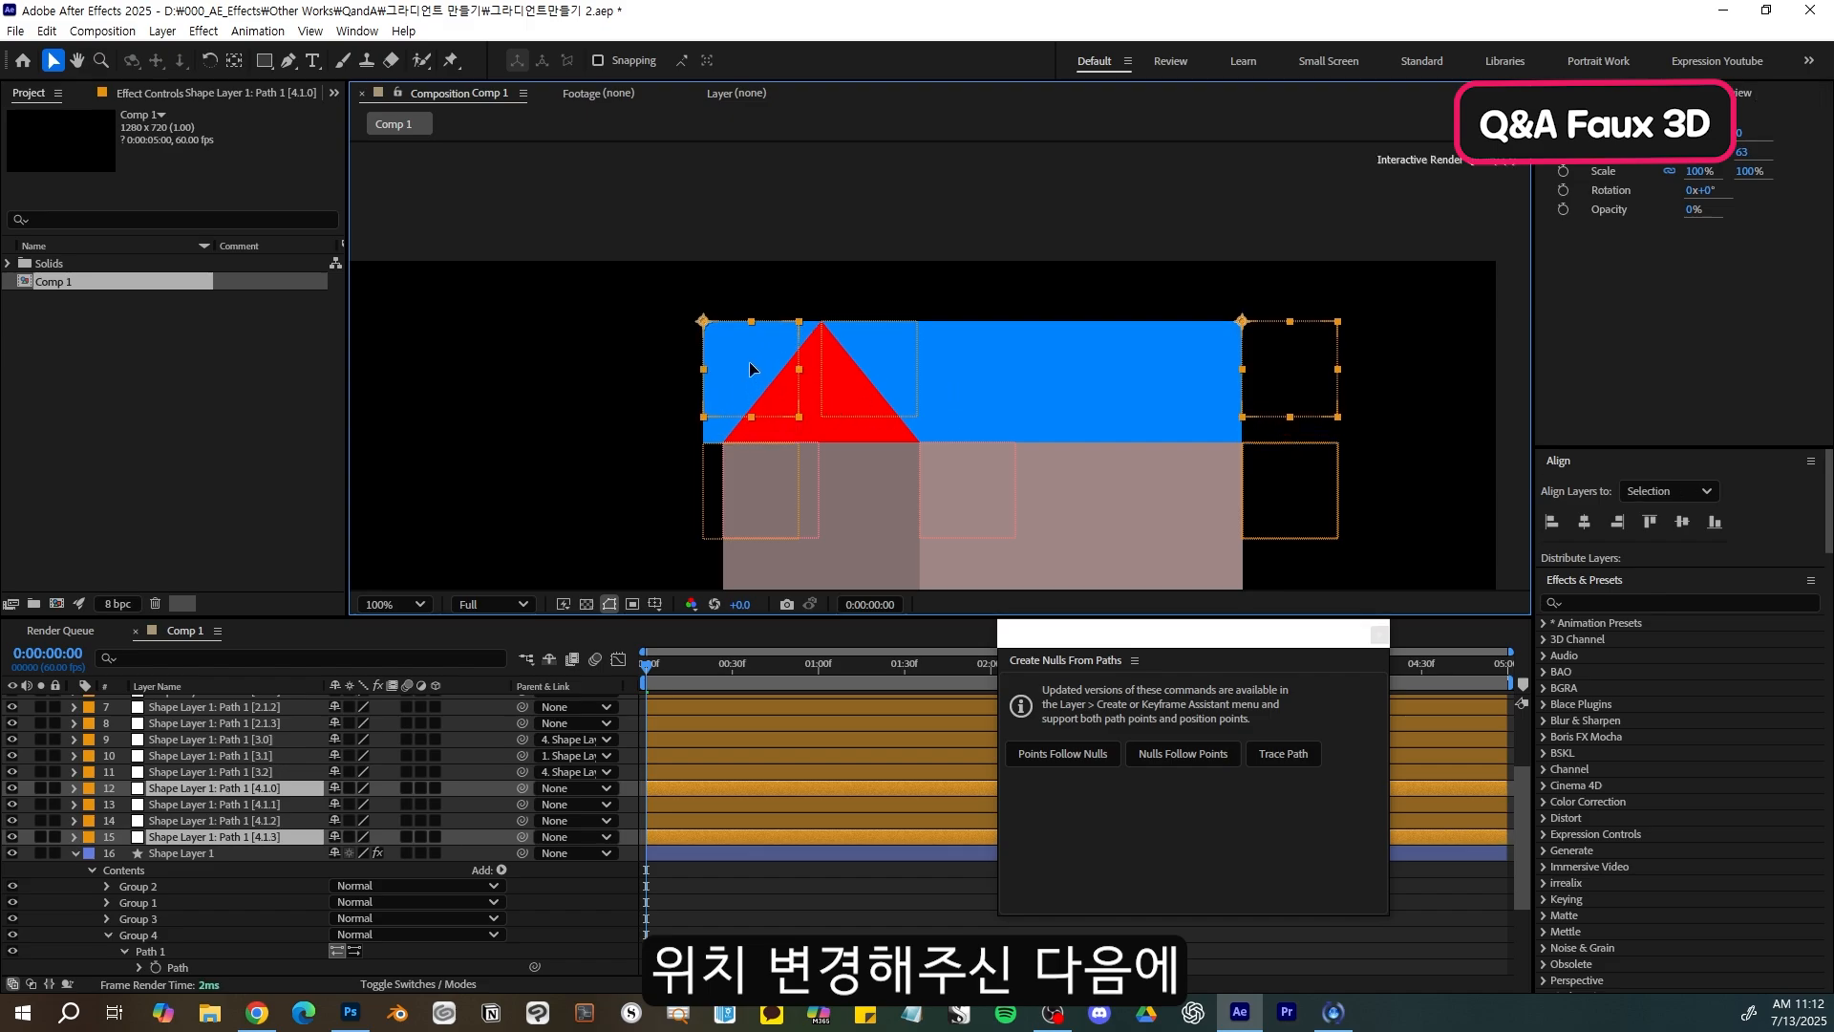
- Parent the blue path's null Path 1 [4.1.2] to the keyframed wall corner null Path 1 [1.1.3]
left_click(812, 492)
key("p")
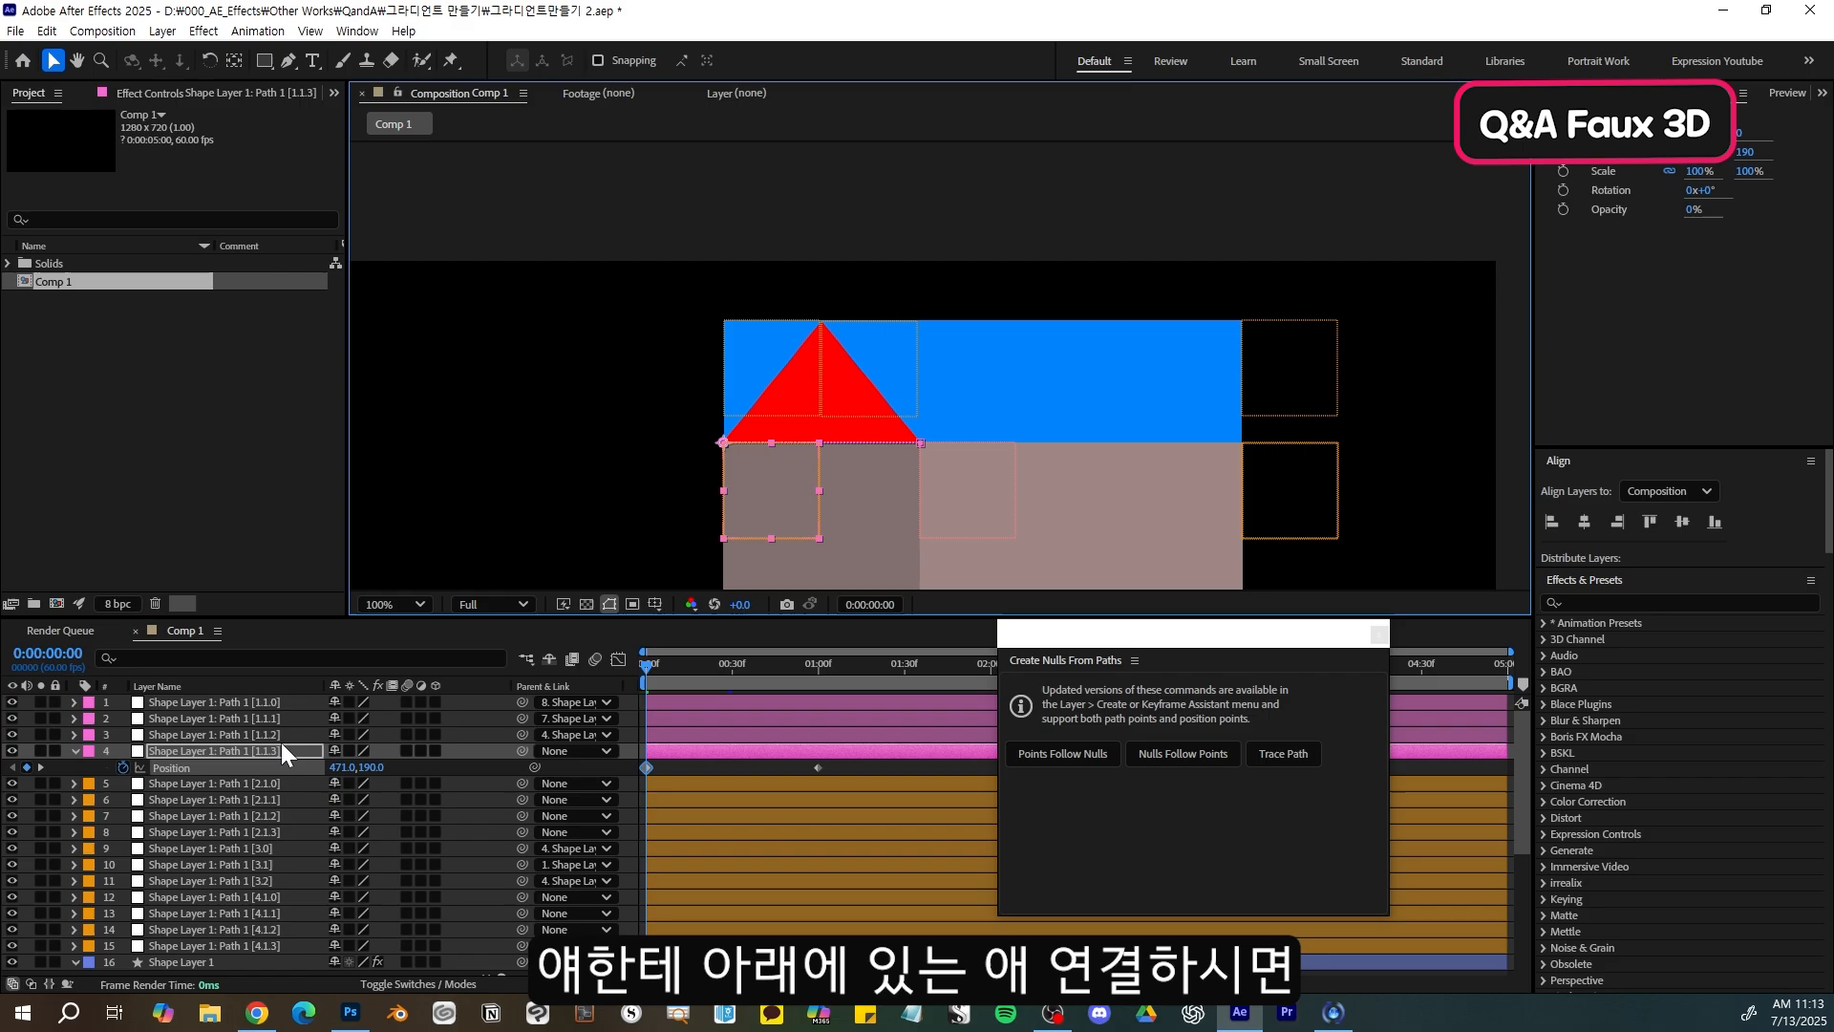
left_click(285, 929)
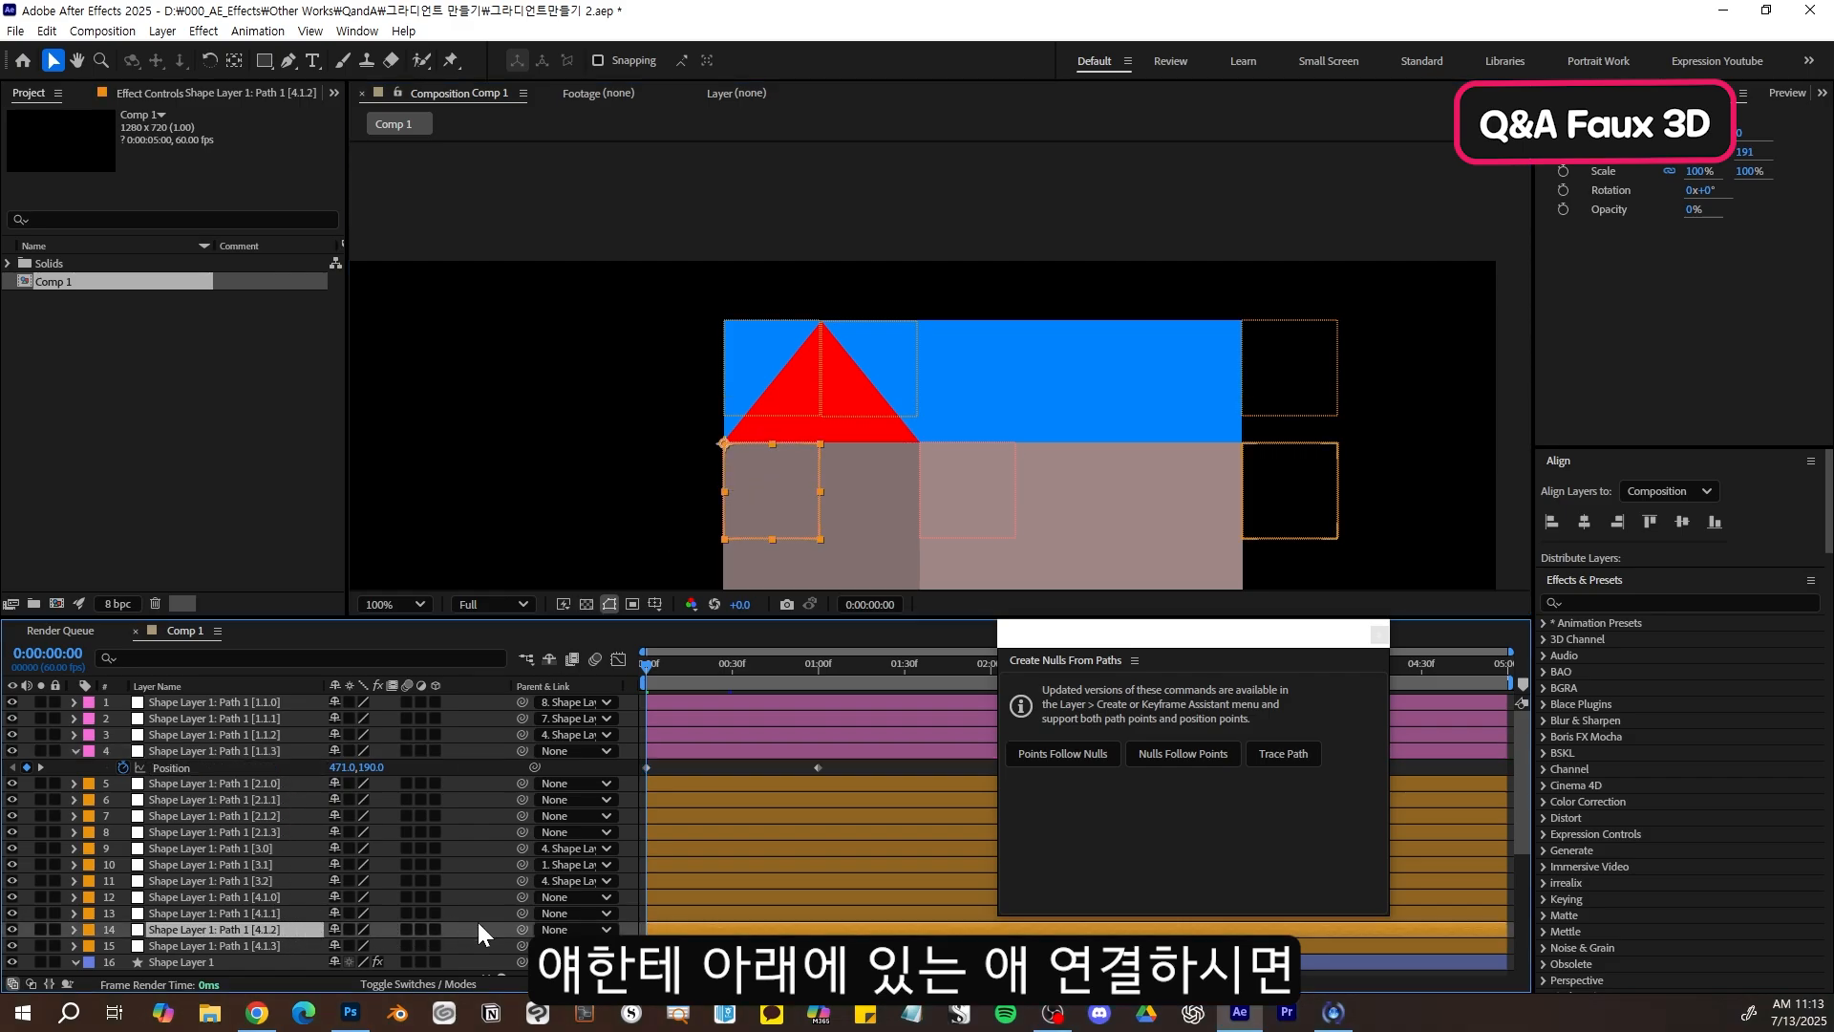
left_click_drag(523, 930, 264, 747)
left_click_drag(647, 666, 605, 678)
- Parent null Path 1 [4.1.3] to the roof apex null Path 1 [3.0], snapping it to the apex position
left_click(298, 944)
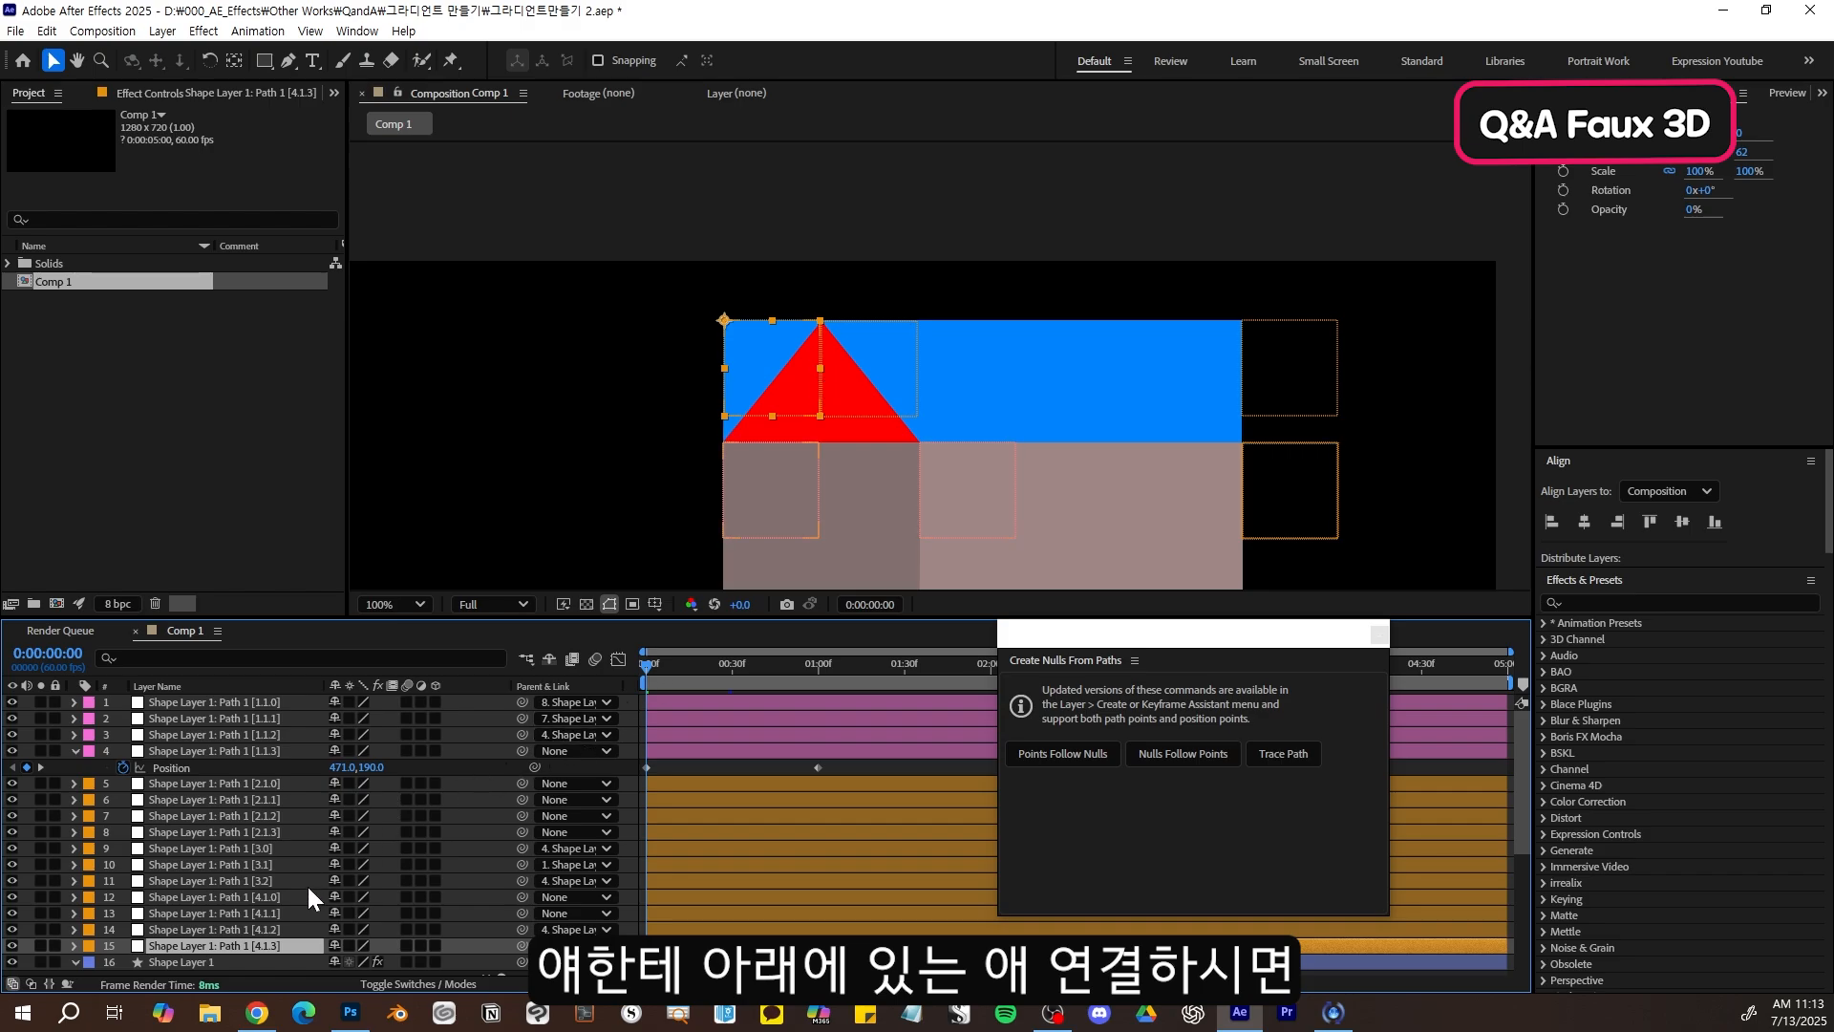
left_click(289, 914)
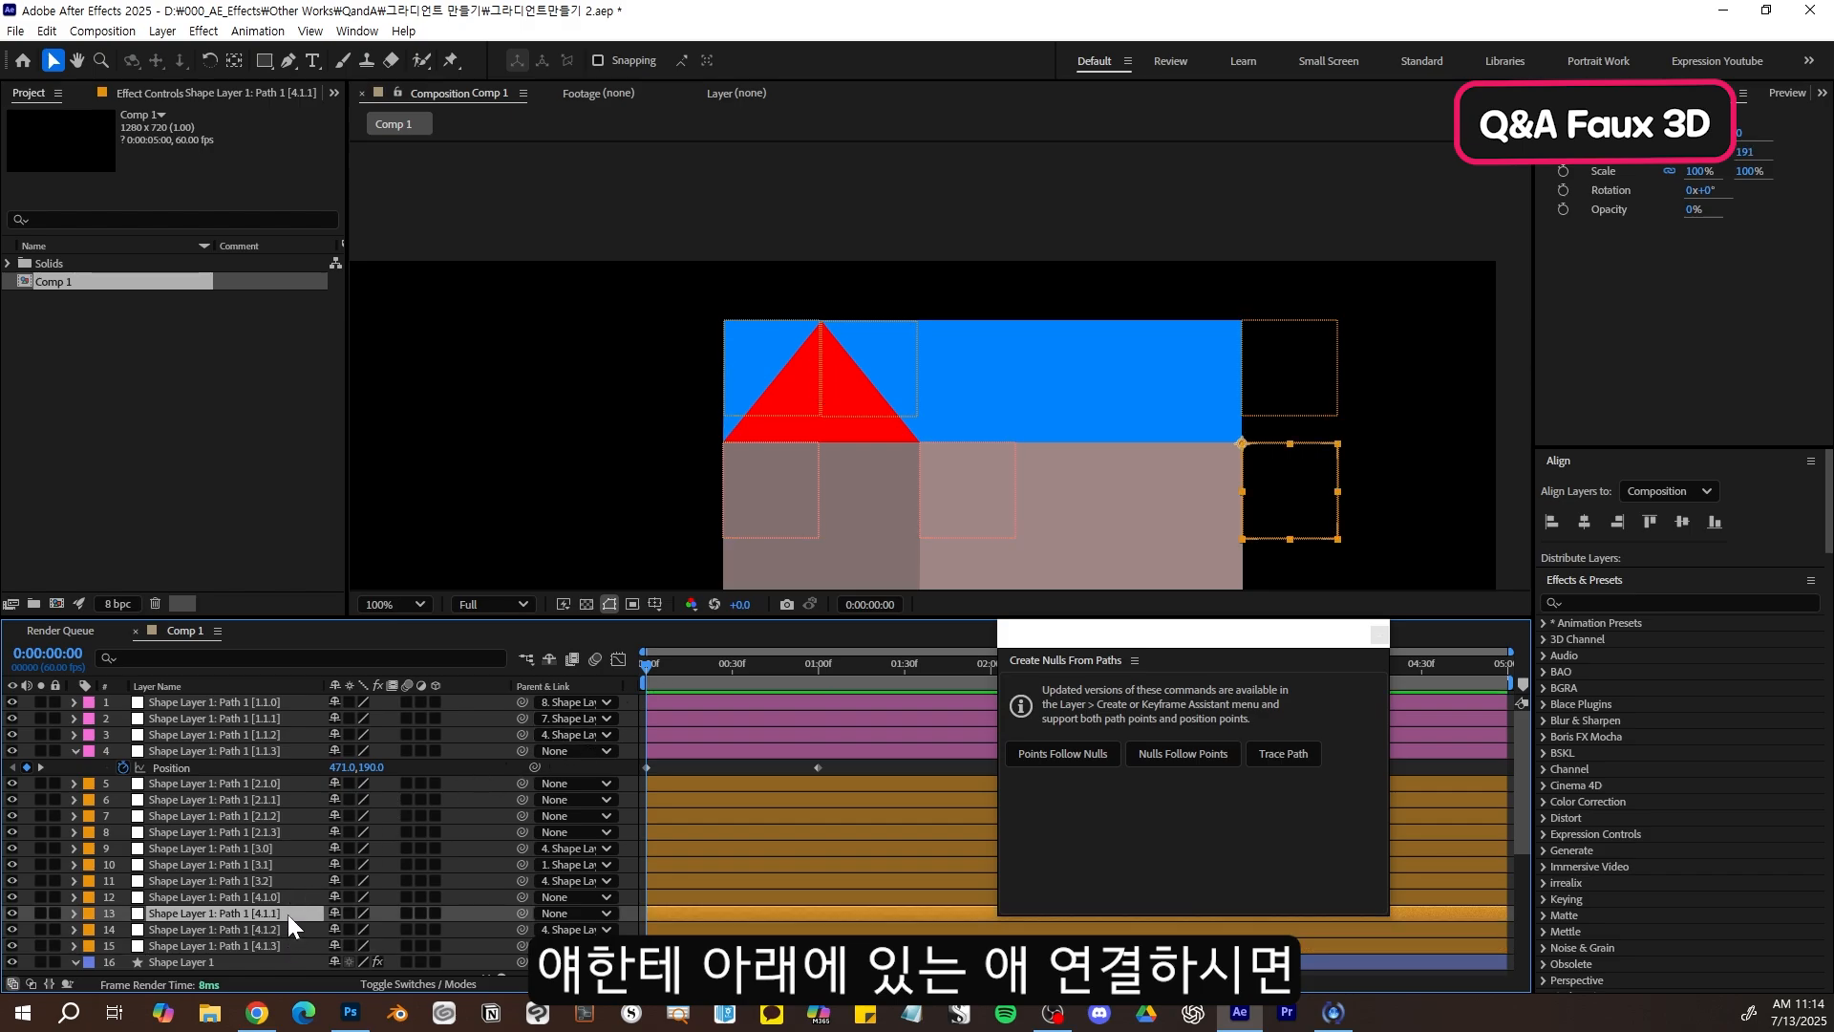
left_click(283, 846)
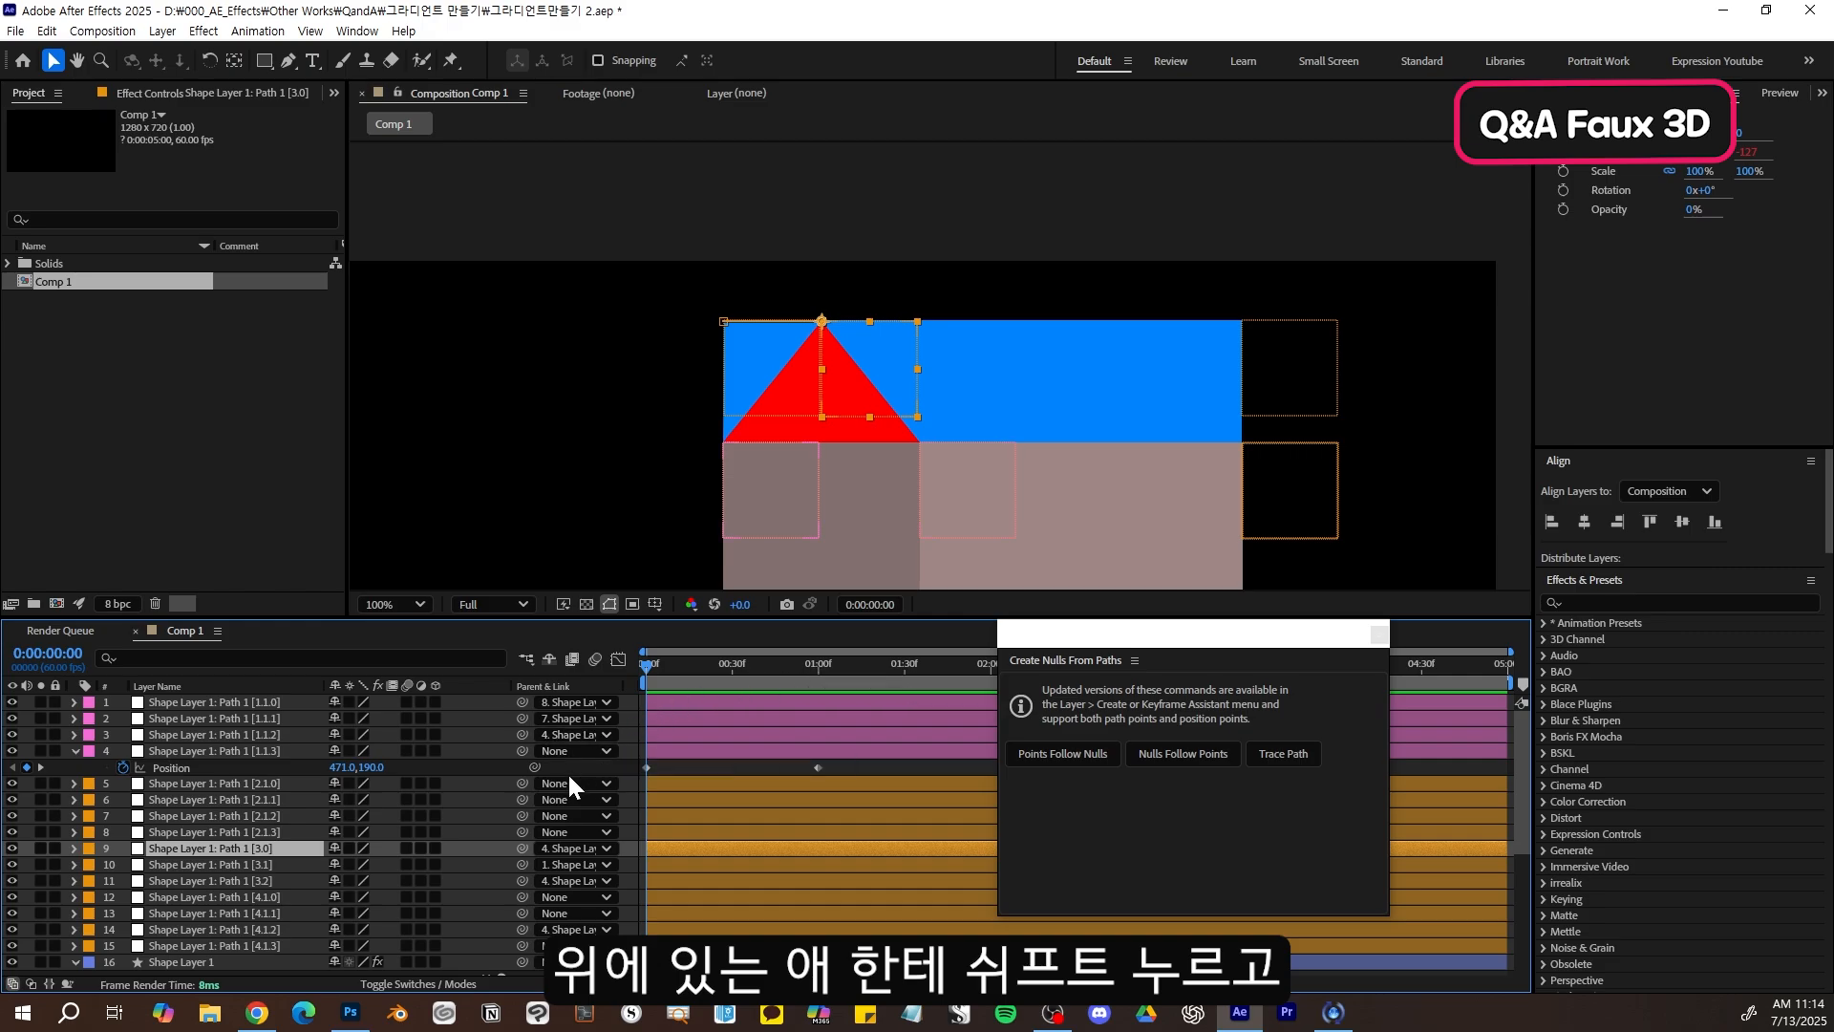
left_click_drag(523, 946, 283, 850)
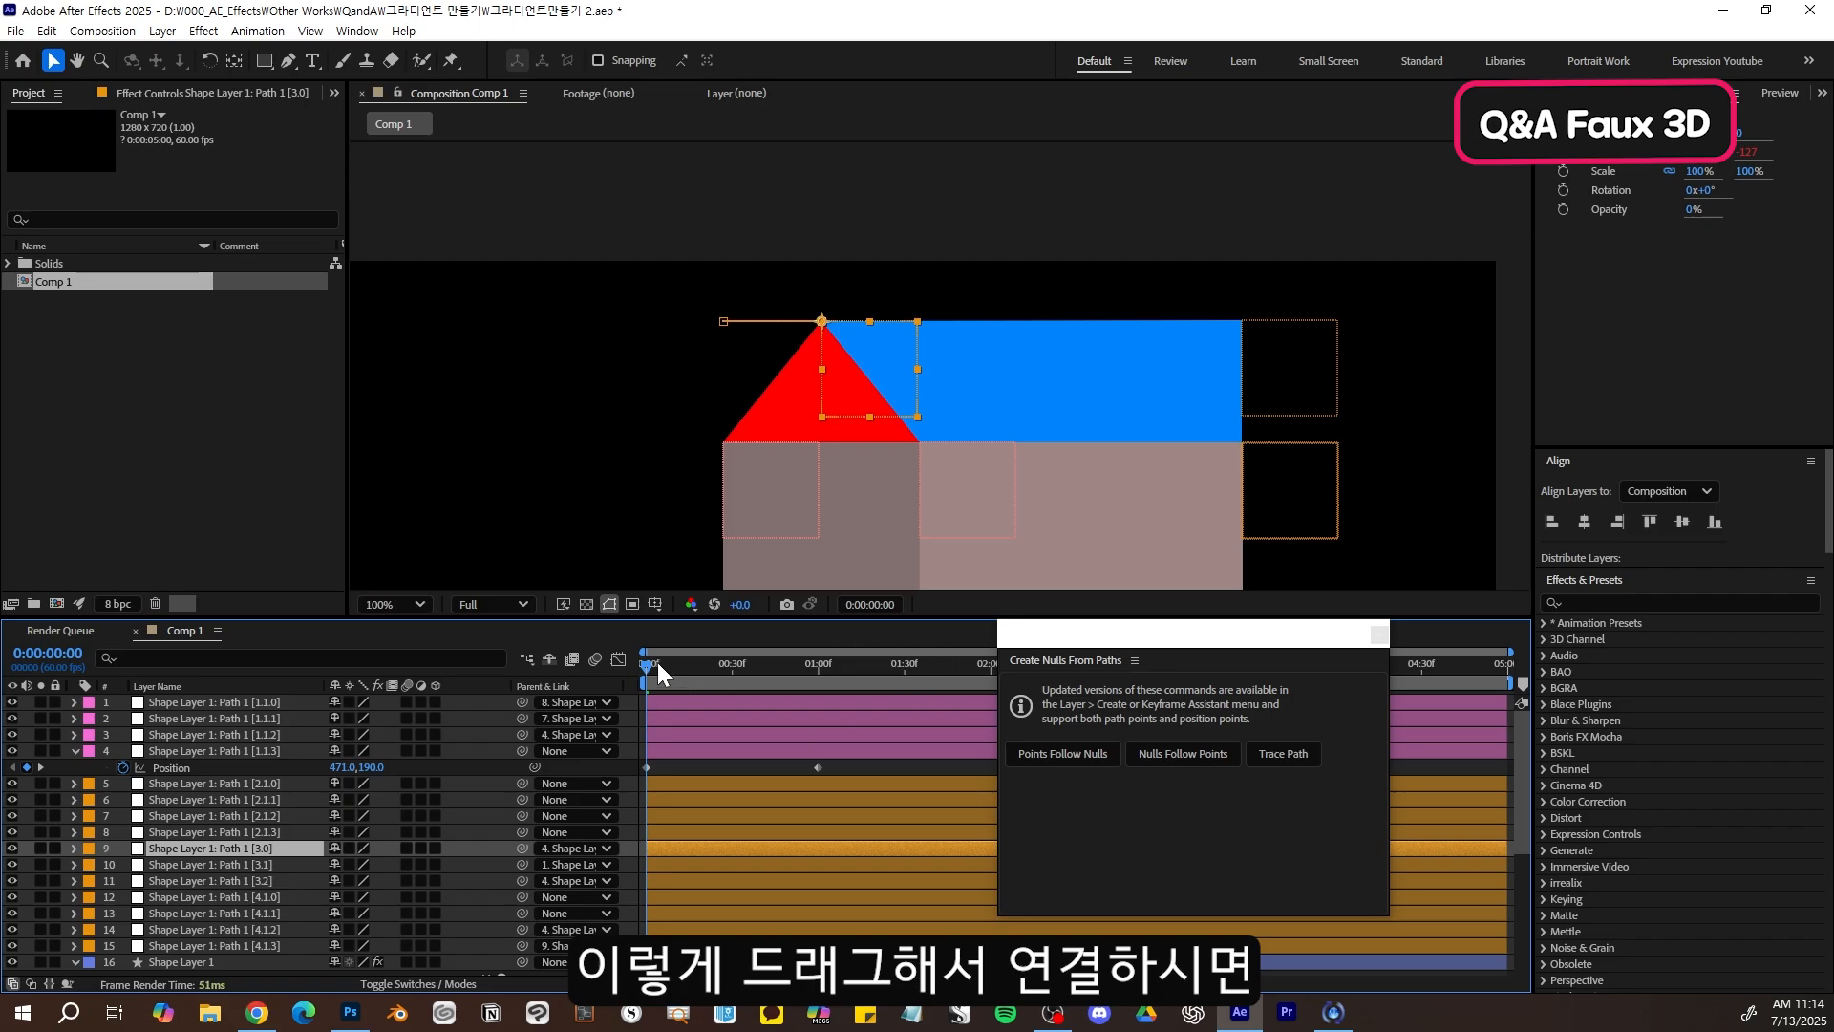
- At 1 second, parent null Path 1 [4.1.0] to Path 1 [4.1.3] with its current position, and scrub back to the start
left_click_drag(657, 662, 814, 682)
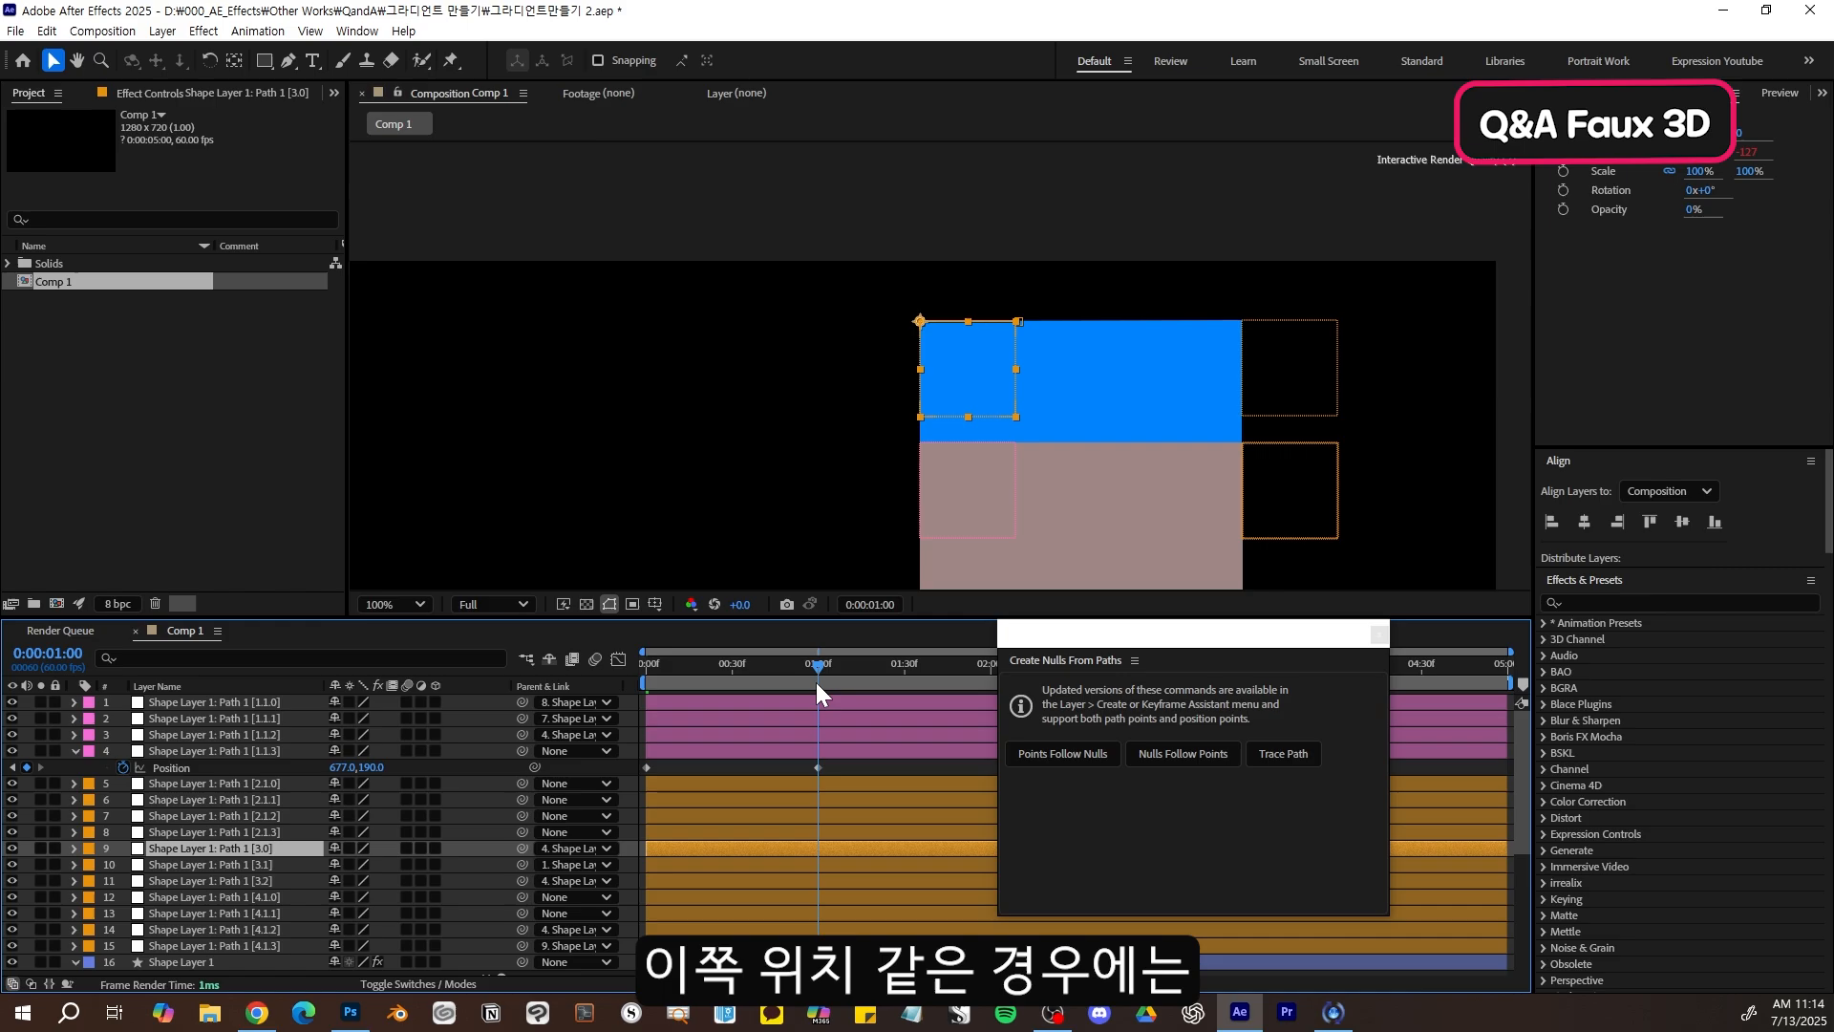
left_click(1330, 346)
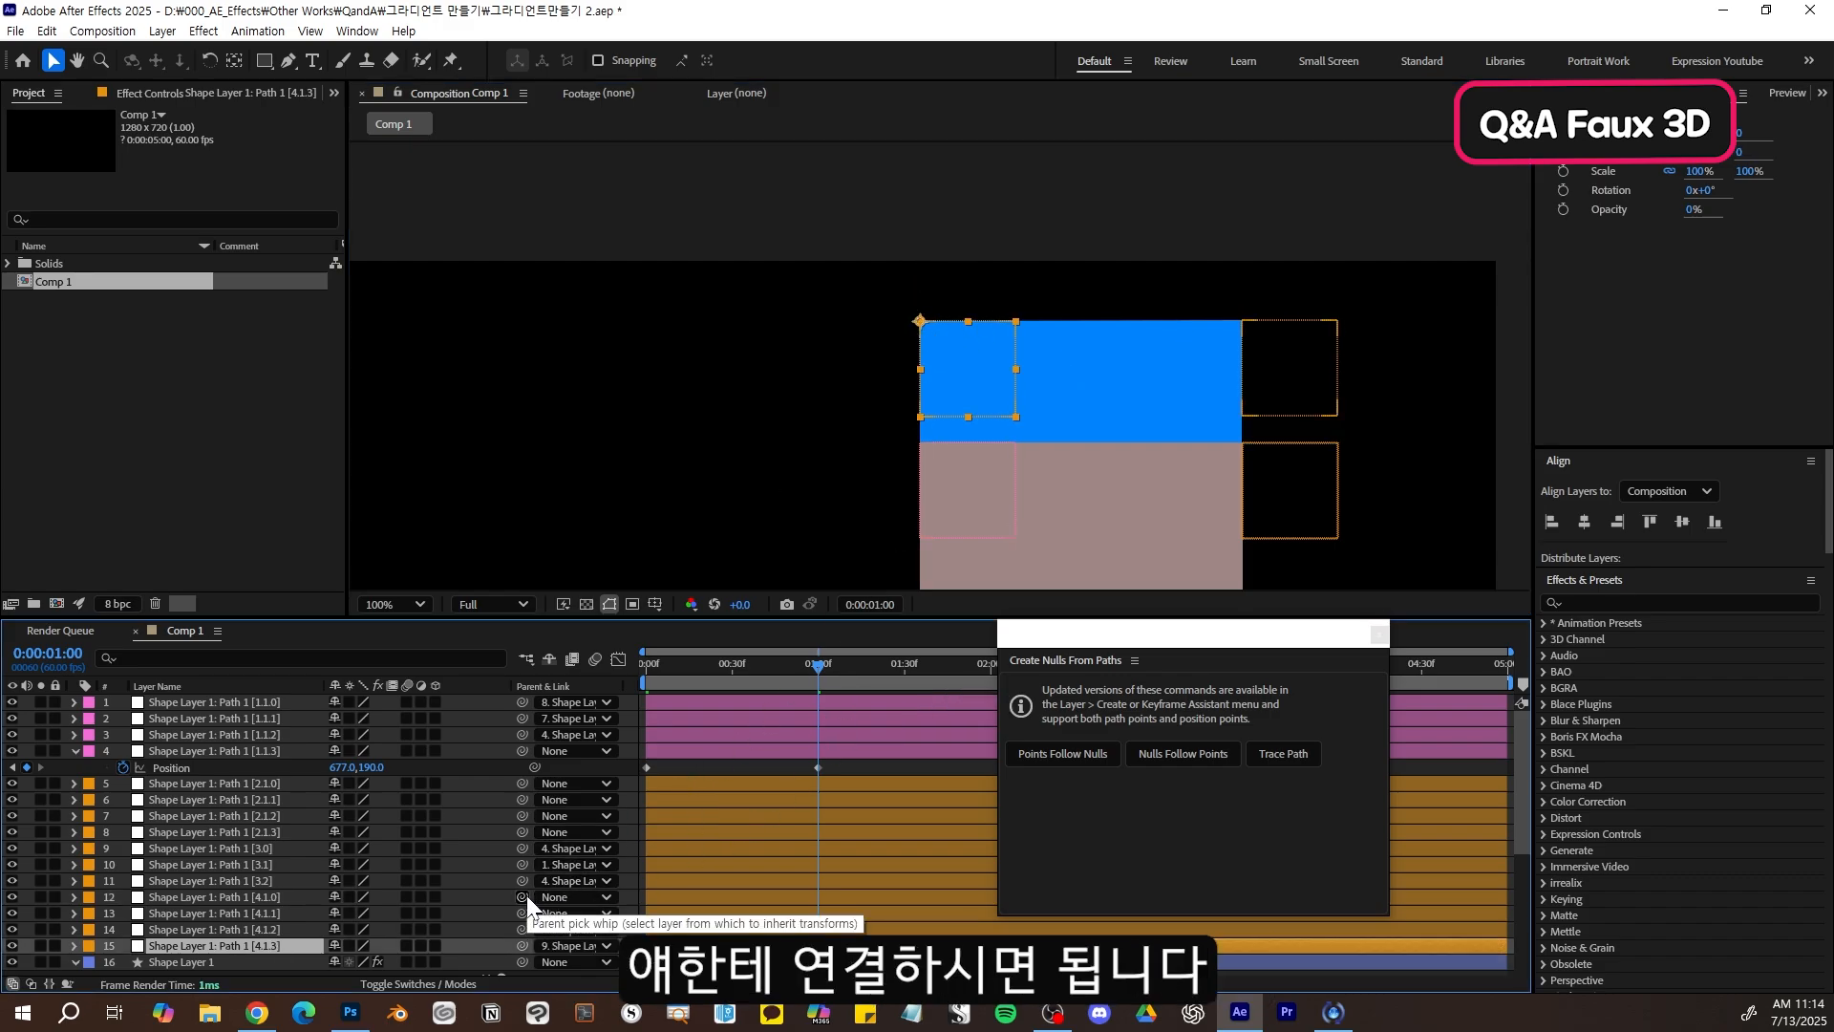
left_click_drag(523, 898, 296, 944)
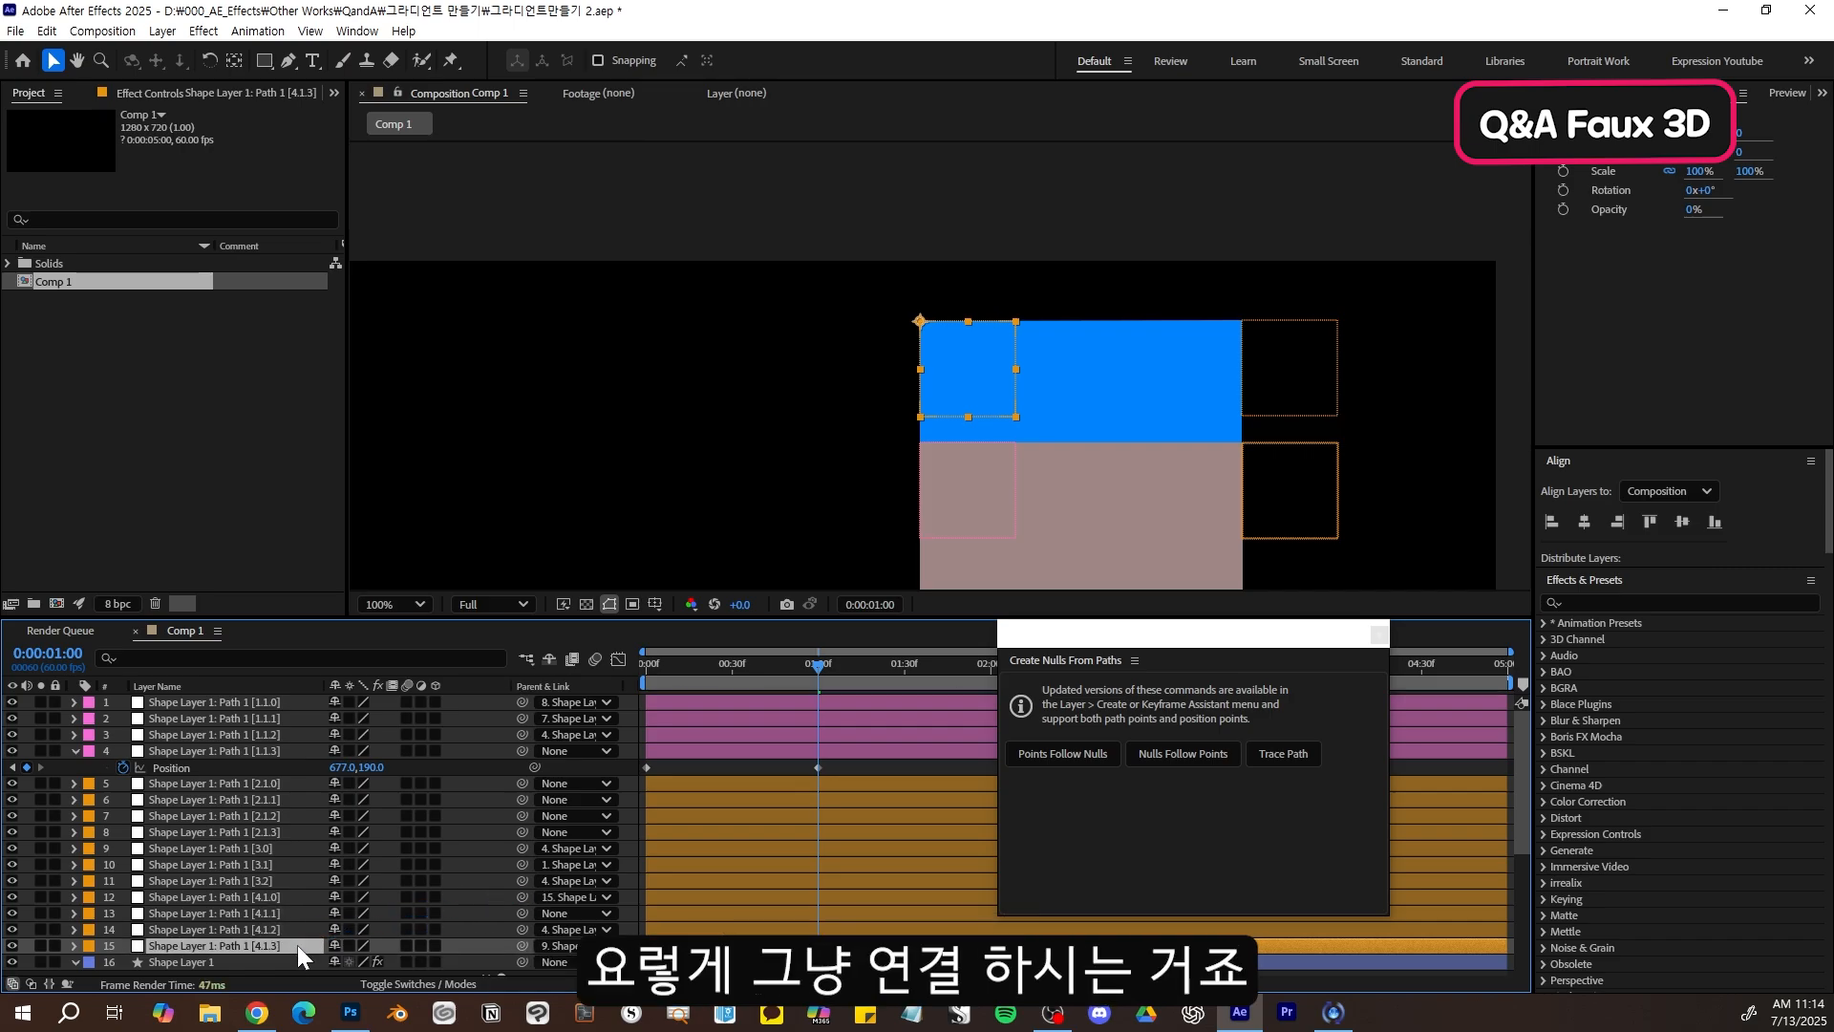
left_click_drag(819, 668, 617, 691)
scroll(1009, 395, "down", 1)
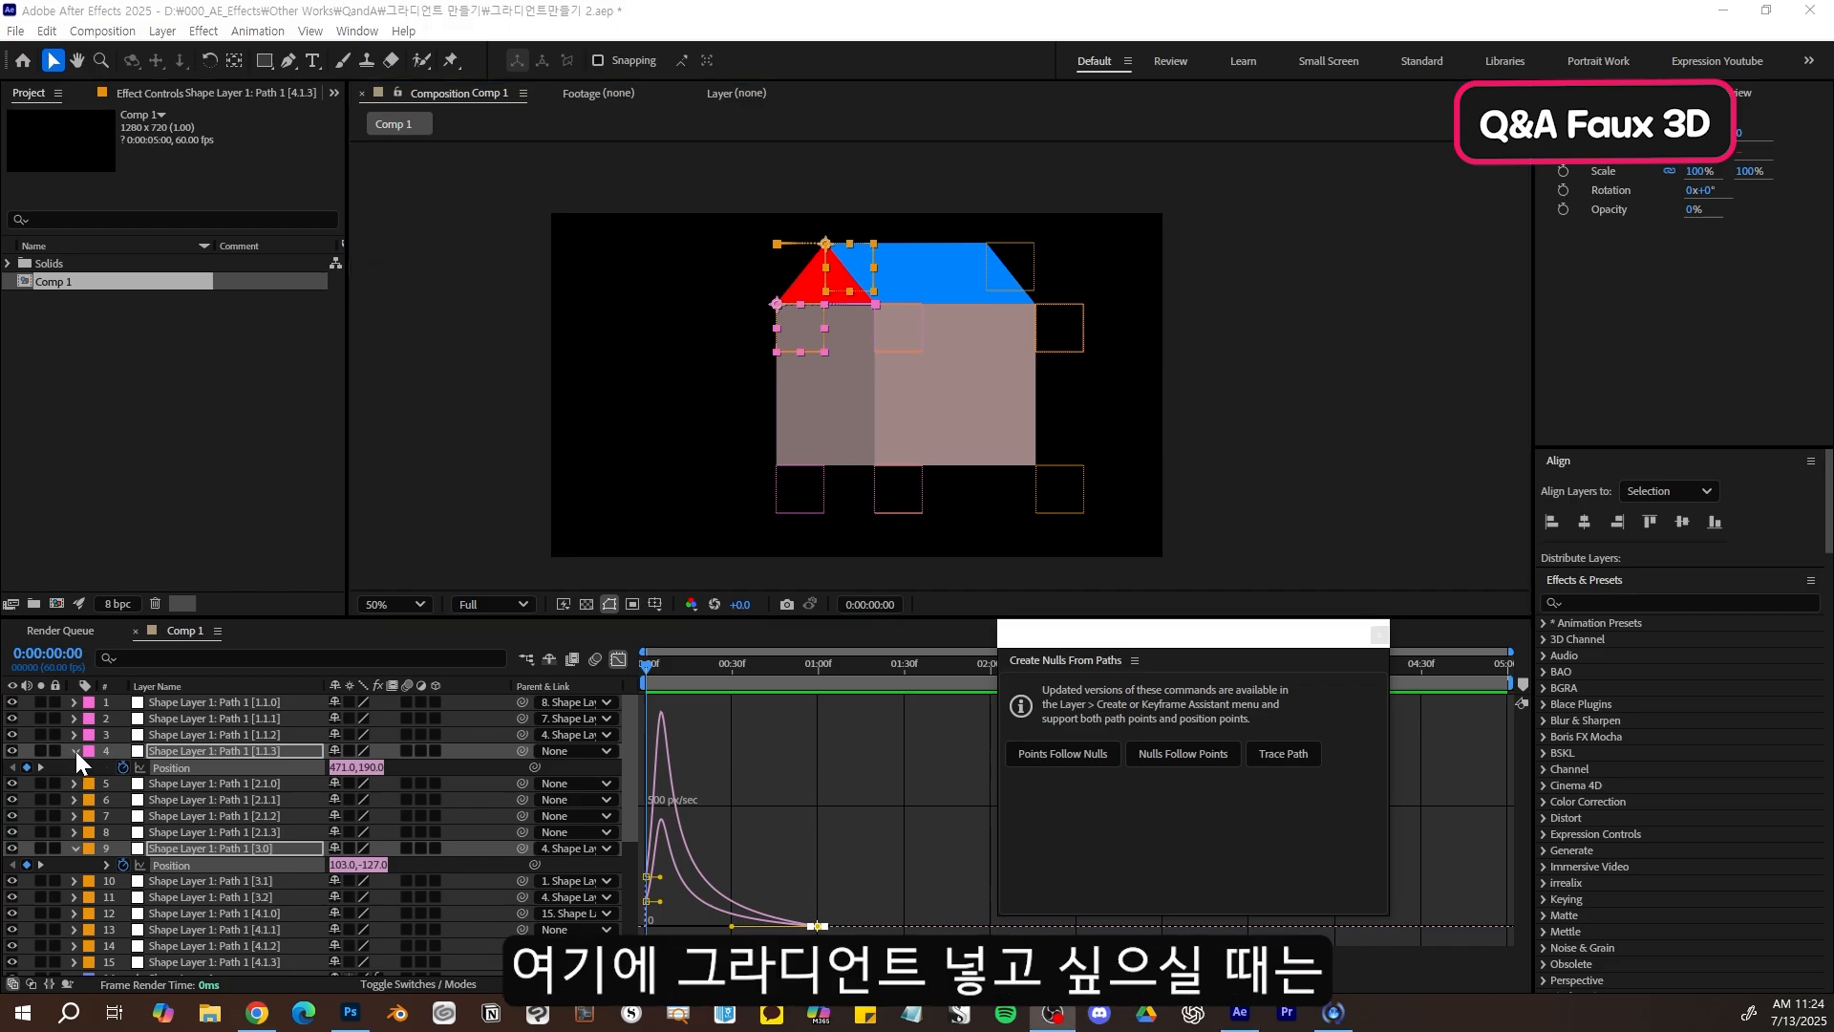
- Collapse the expanded null and shape layers and duplicate Shape Layer 1
left_click(75, 751)
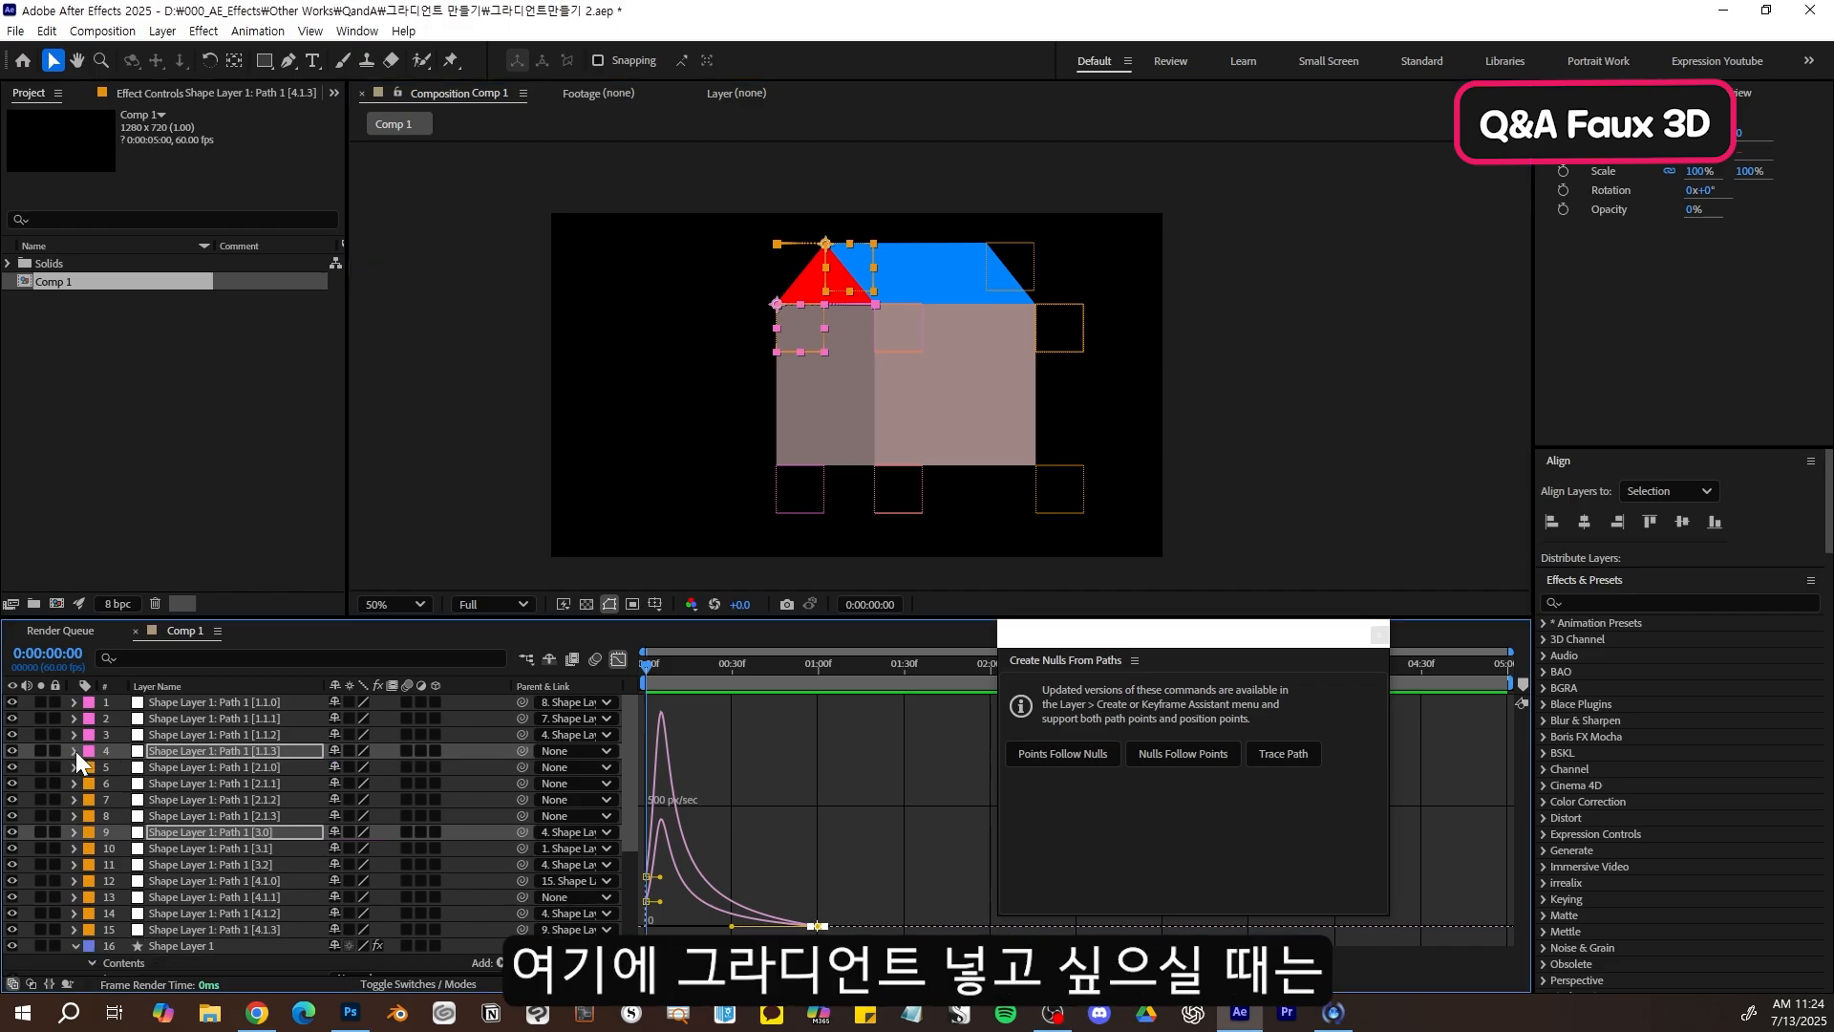
left_click(72, 944)
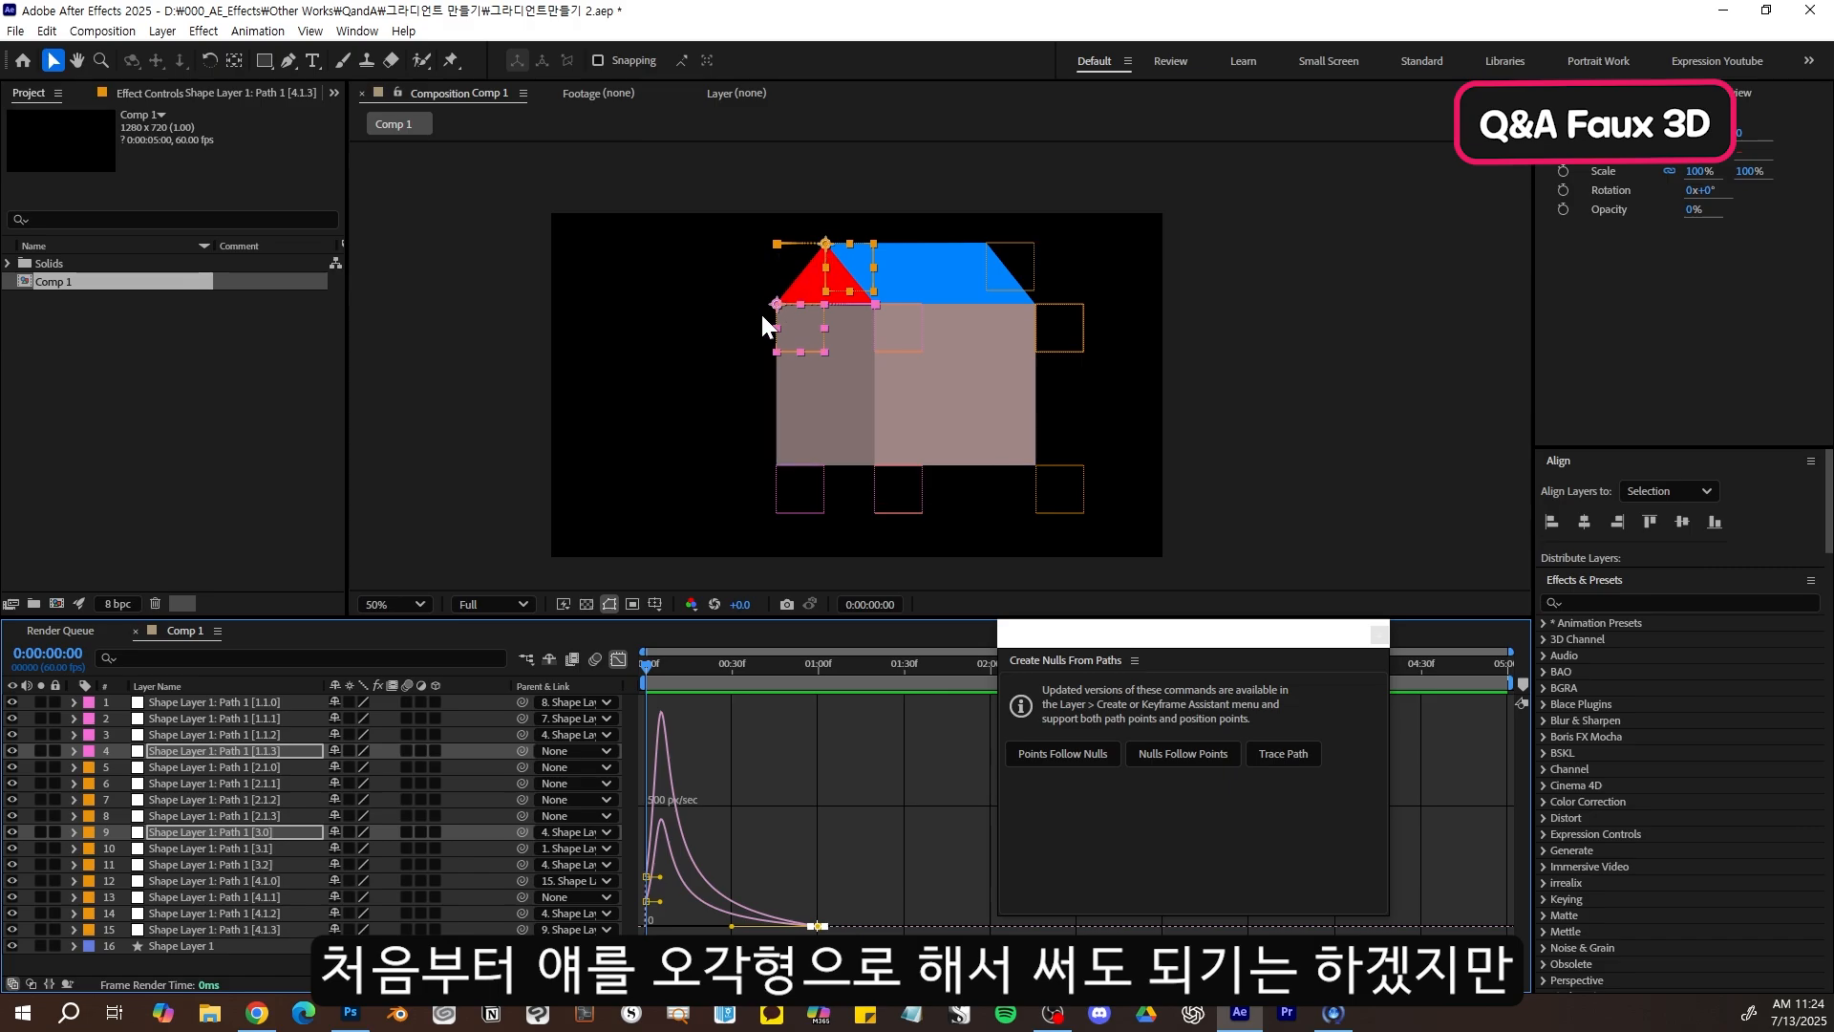
left_click(220, 948)
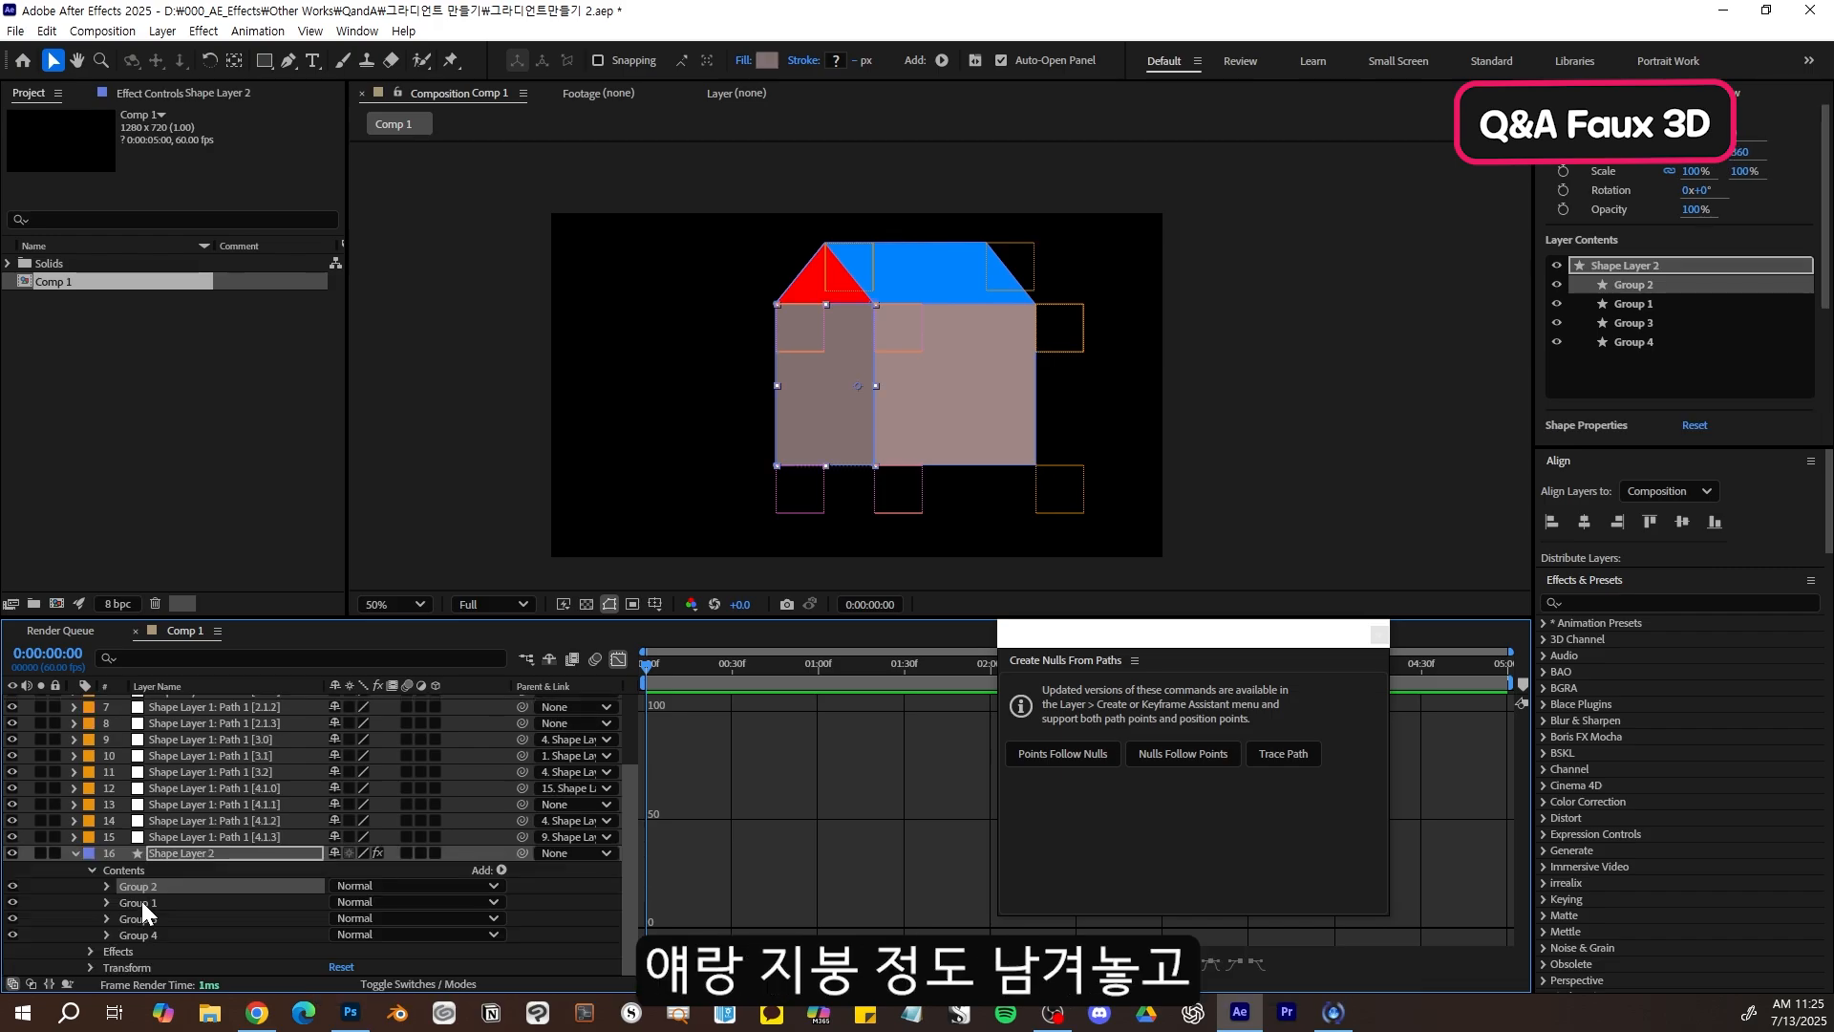
- Hide Group 1 and Group 4 in Shape Layer 2, leaving only the left wall and red roof face shown
left_click(139, 926)
left_click(141, 917)
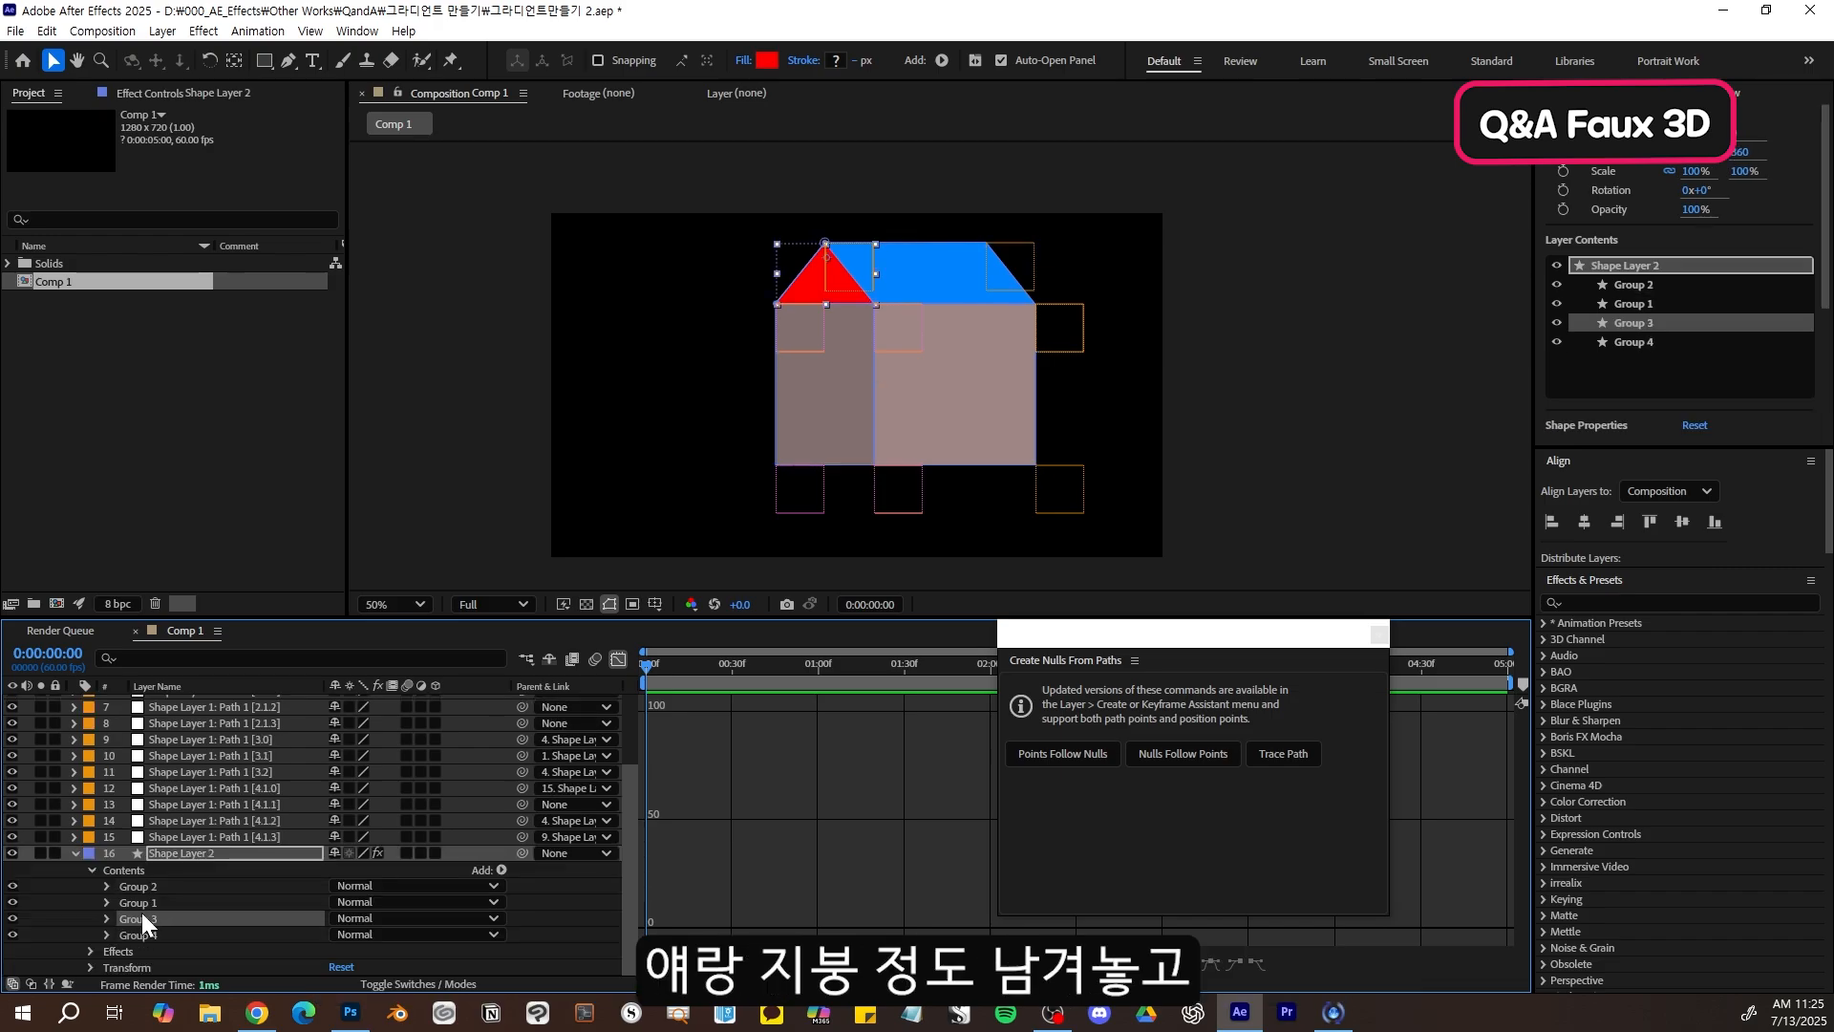
left_click(142, 903)
left_click(13, 902)
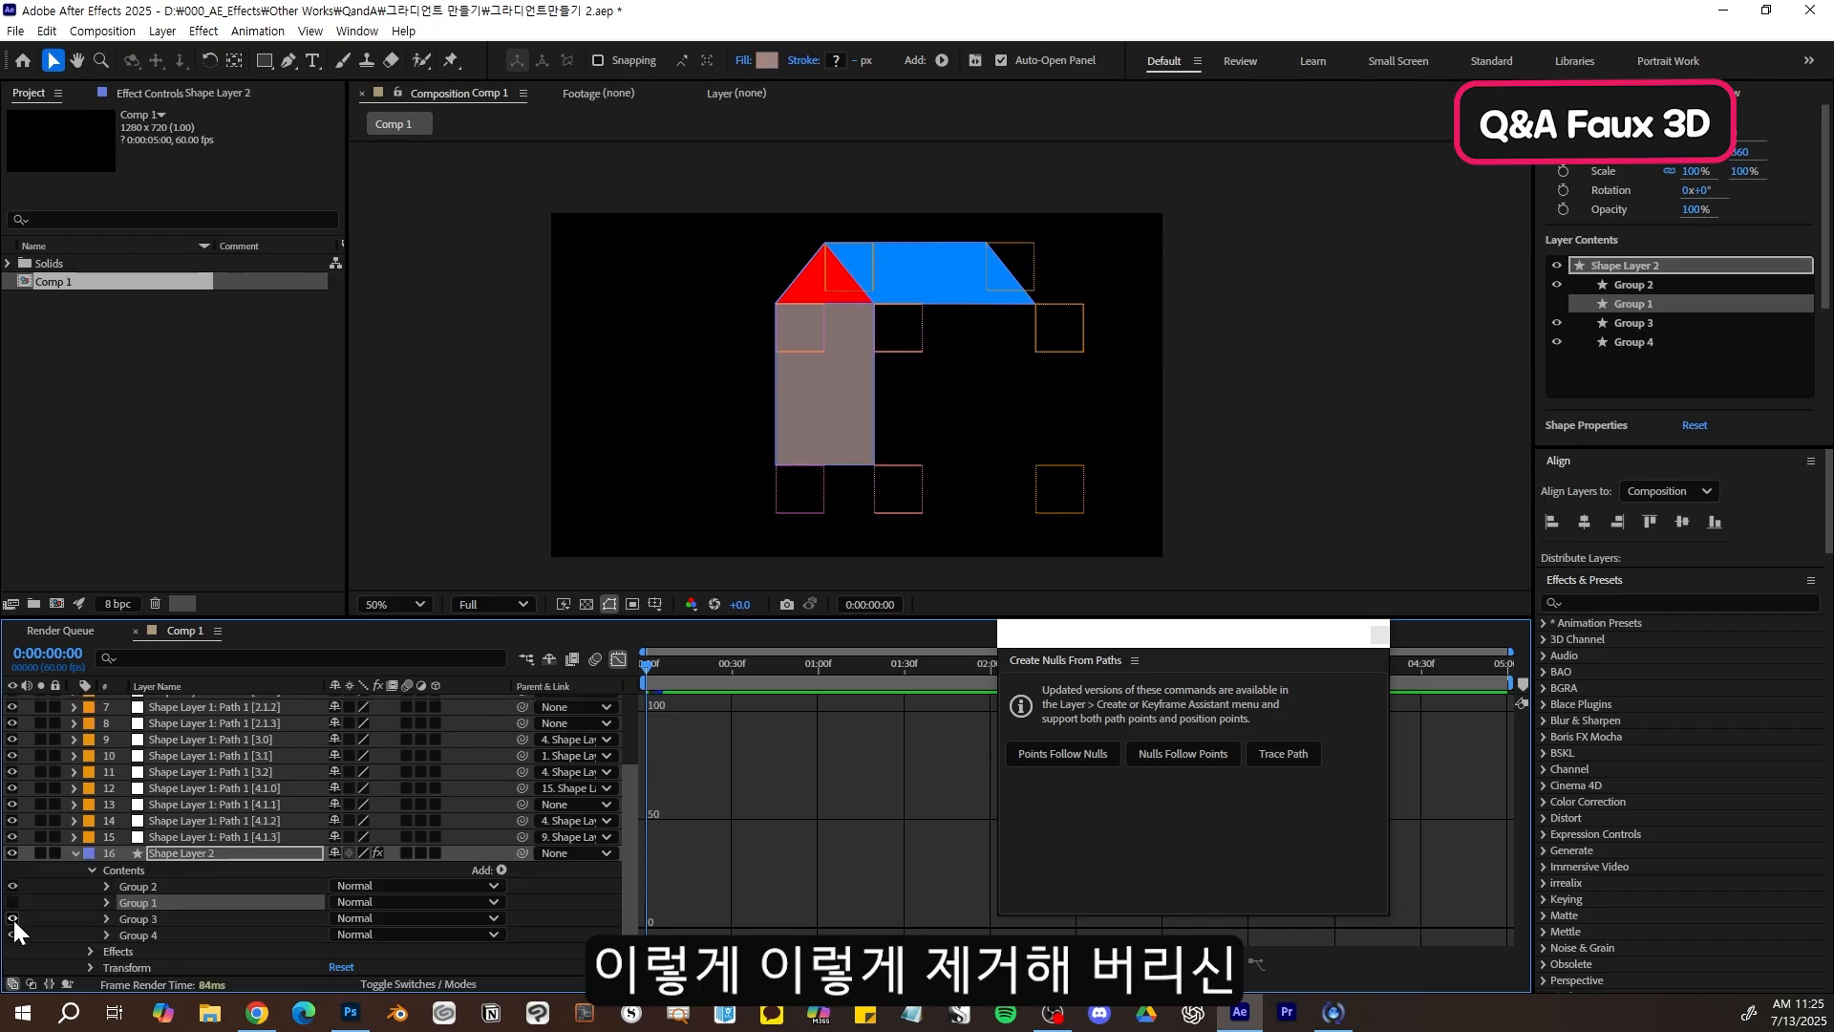
left_click(12, 934)
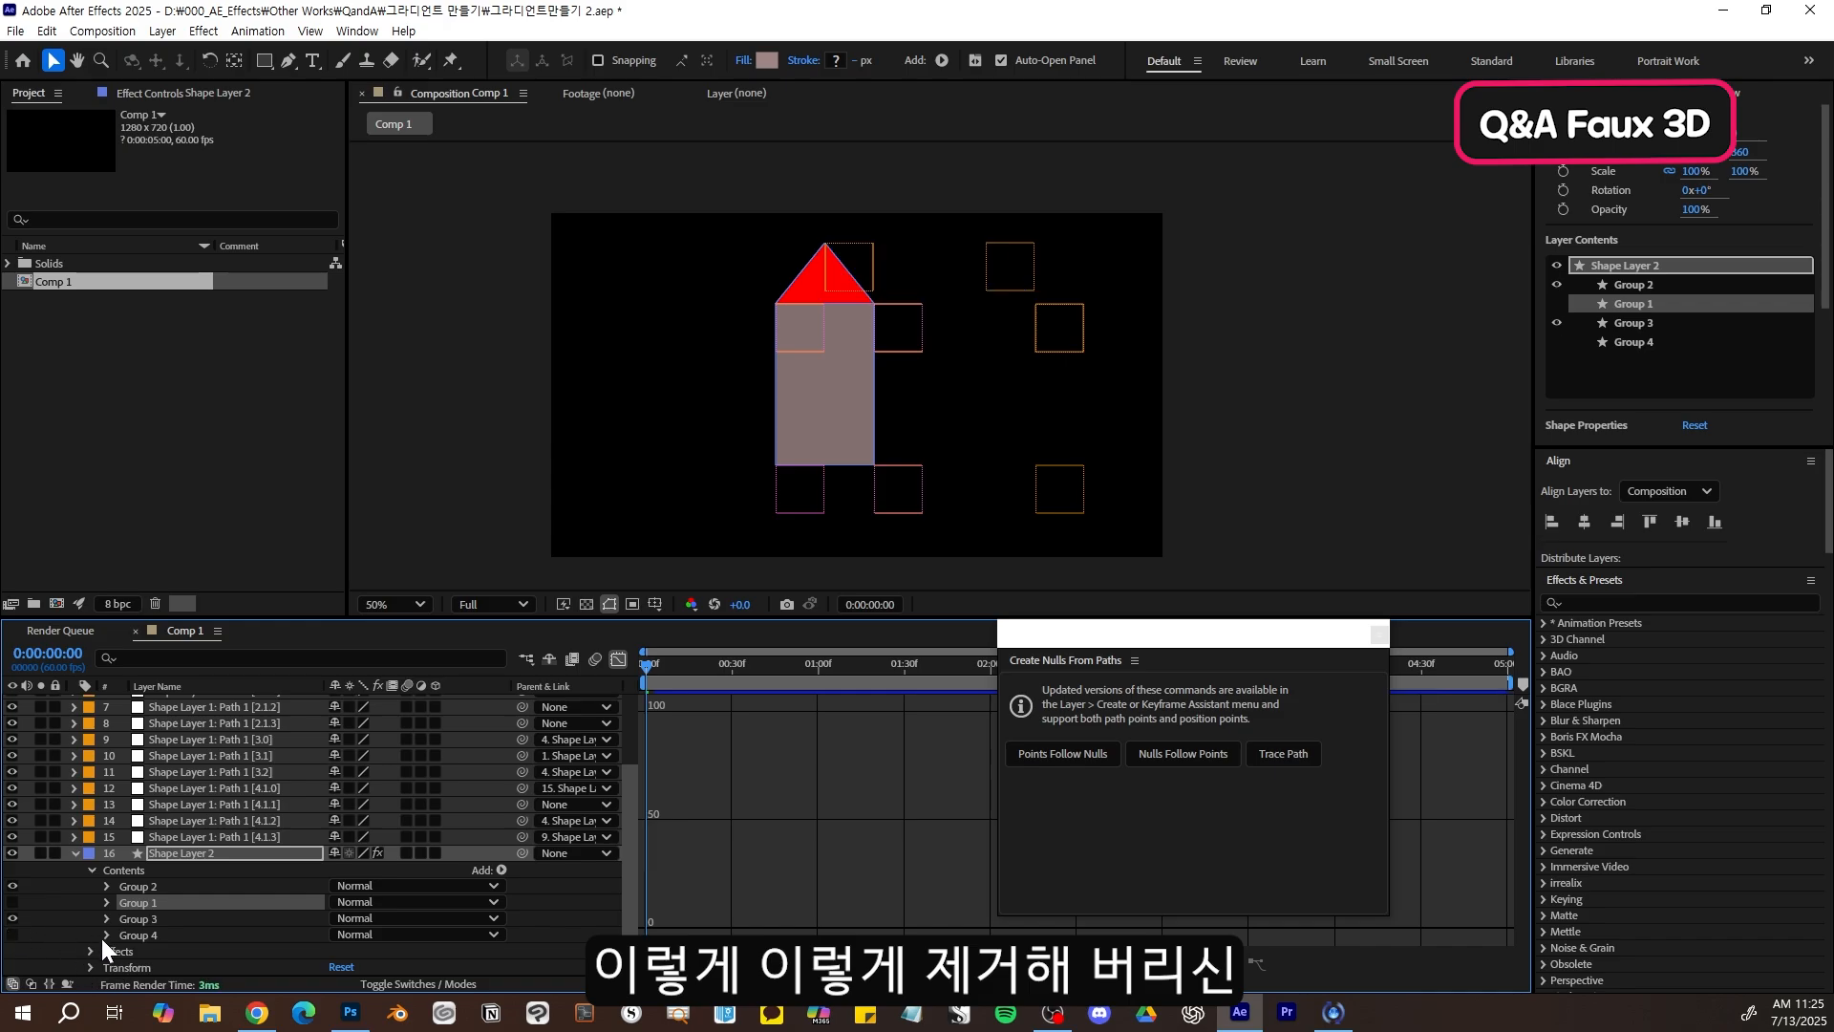
- Collapse Shape Layer 2 and duplicate it
left_click(75, 854)
left_click(164, 944)
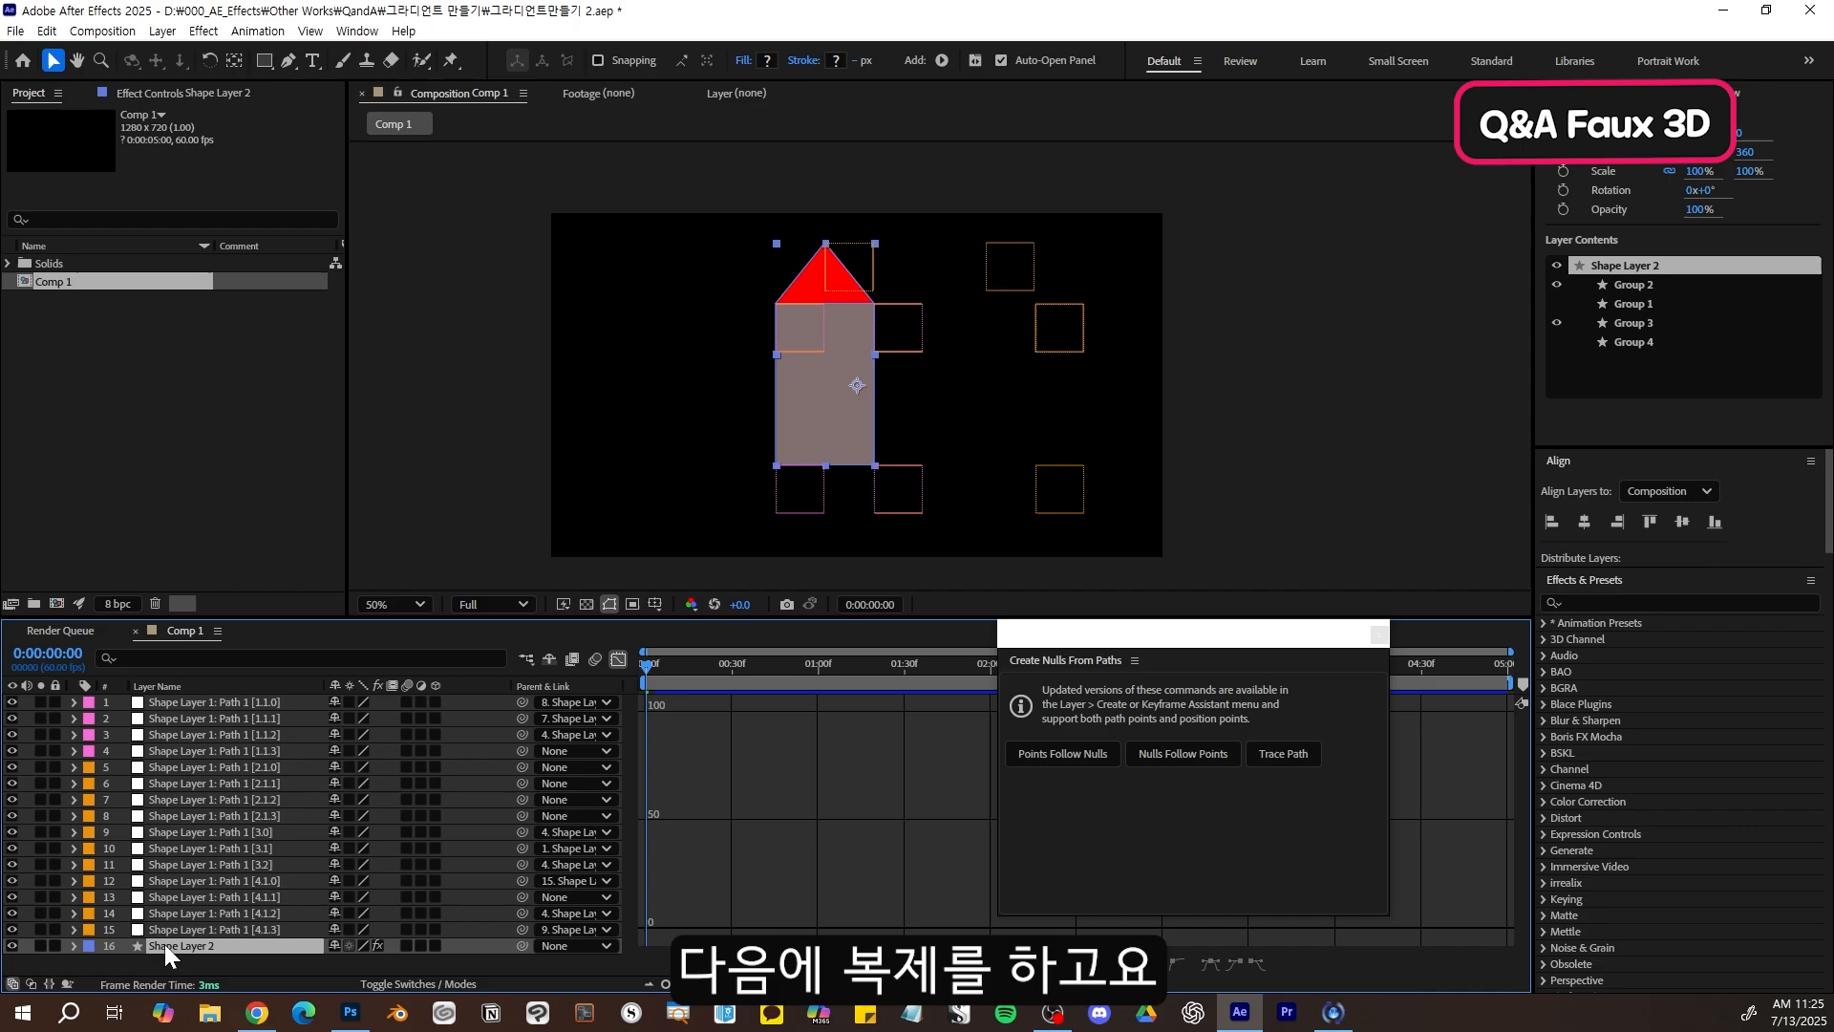
key("ctrl+d")
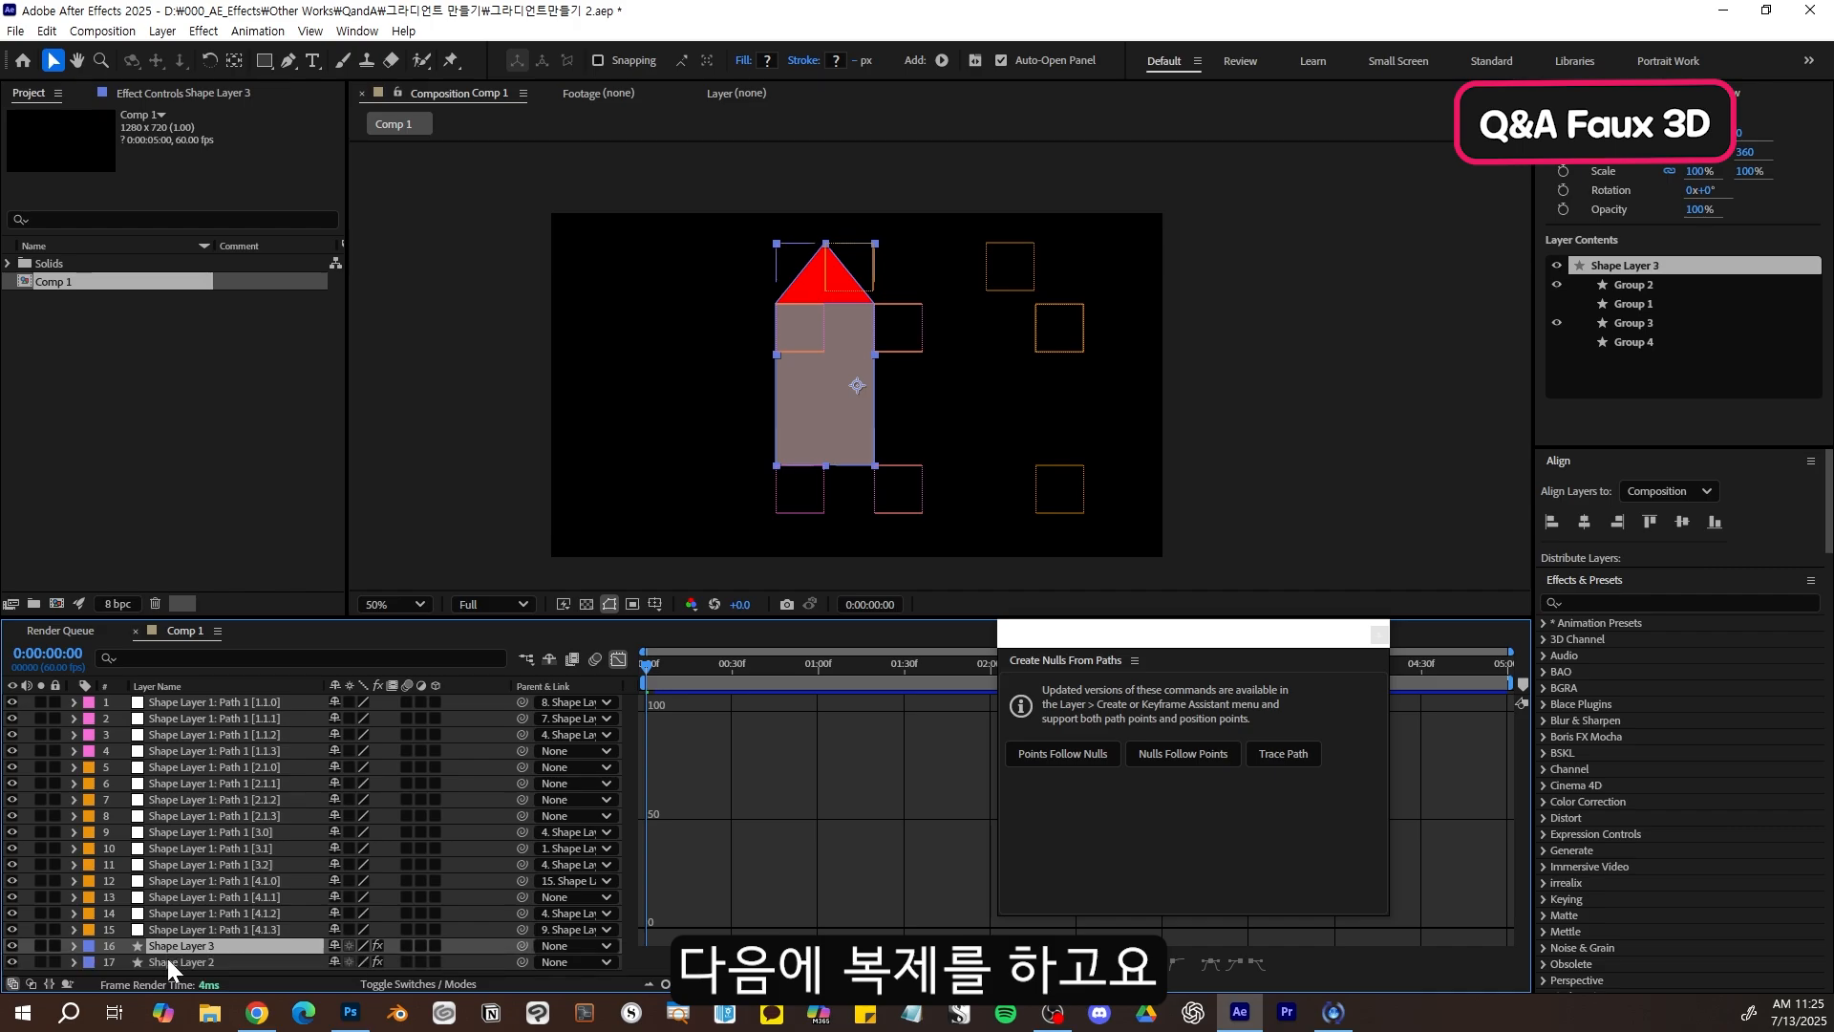
- In Shape Layer 2, hide Group 2 and Group 3 and show Group 1 and Group 4, then scrub the start of the animation
left_click(168, 960)
left_click(74, 961)
scroll(169, 914, "down", 1)
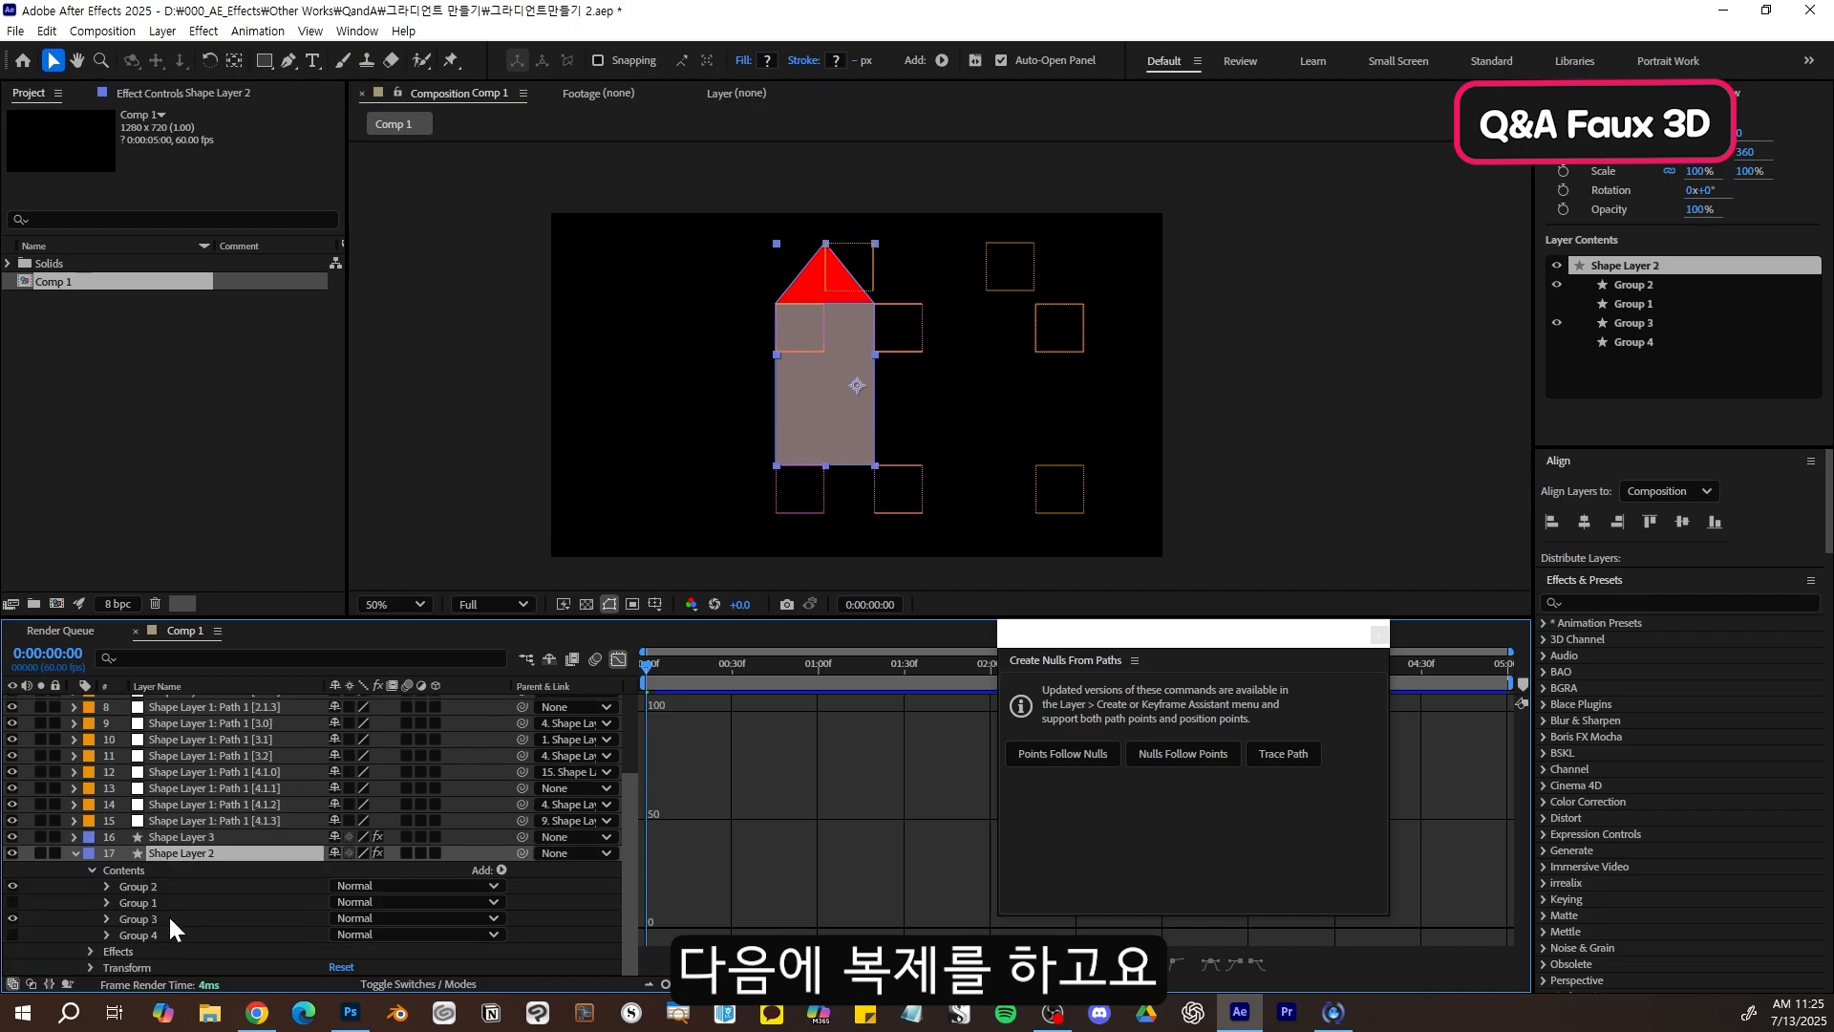
left_click(13, 885)
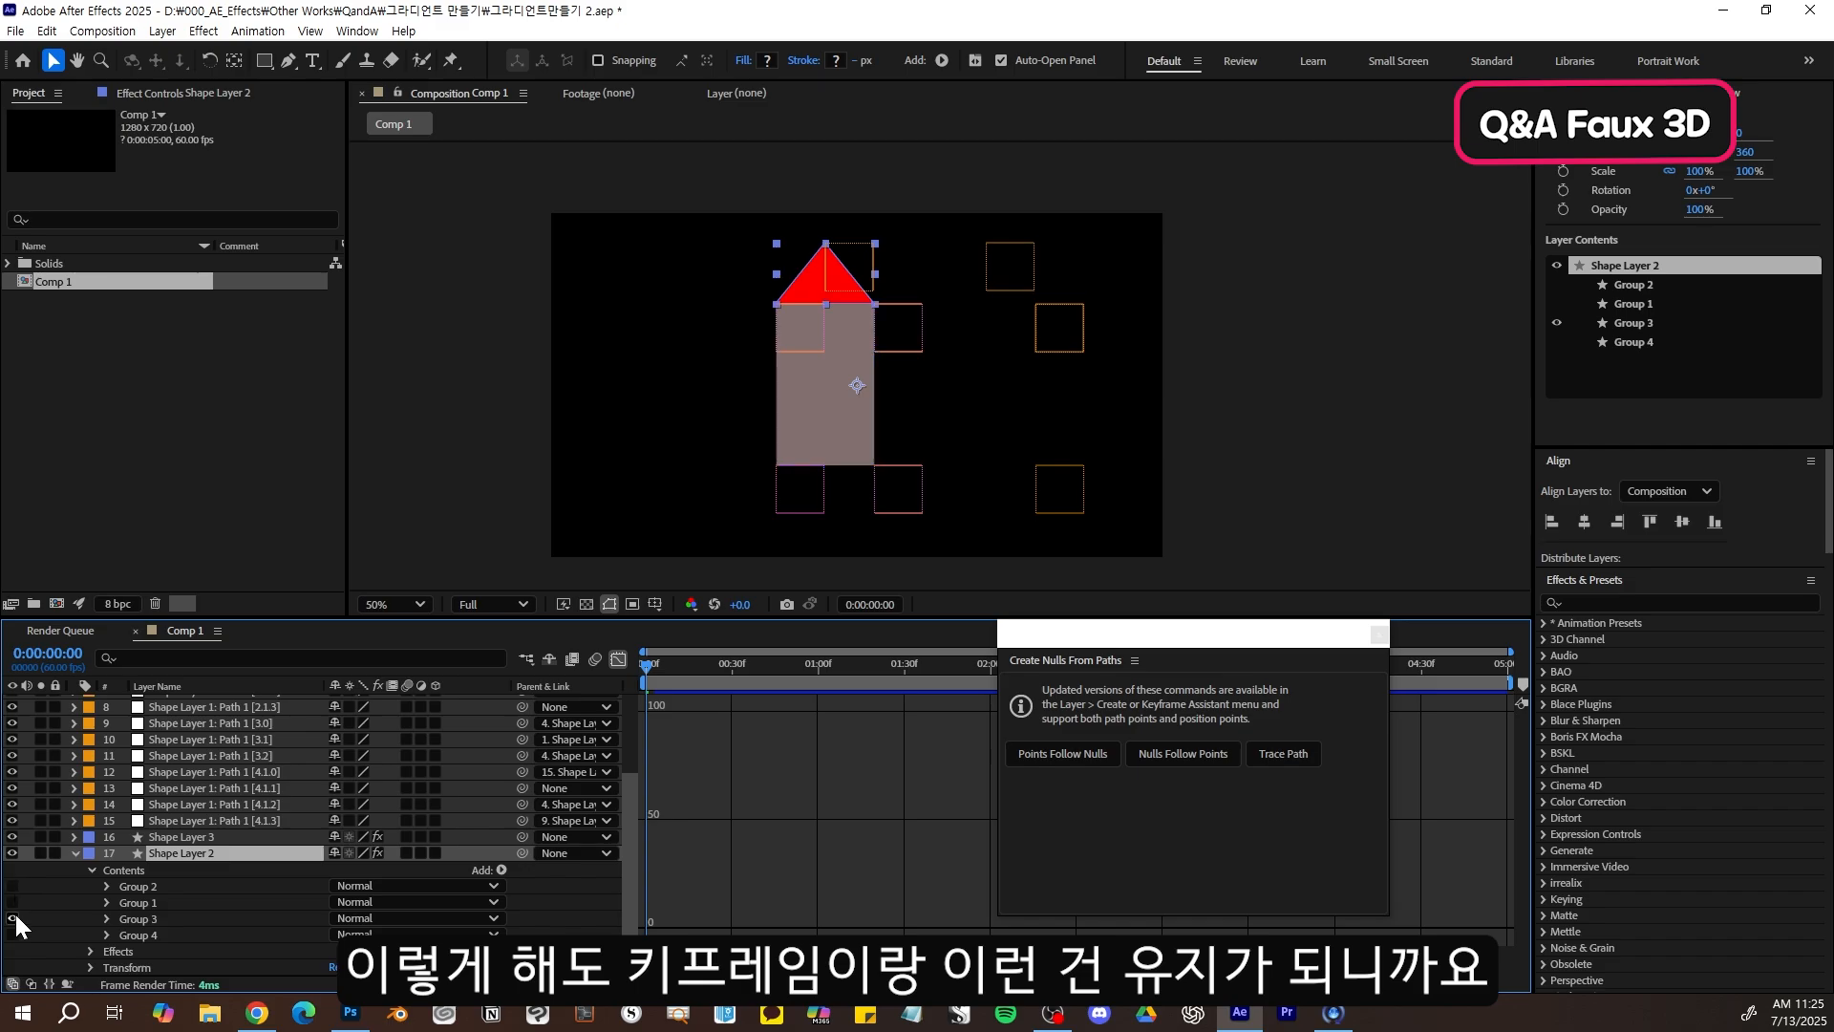
left_click(12, 918)
left_click(12, 935)
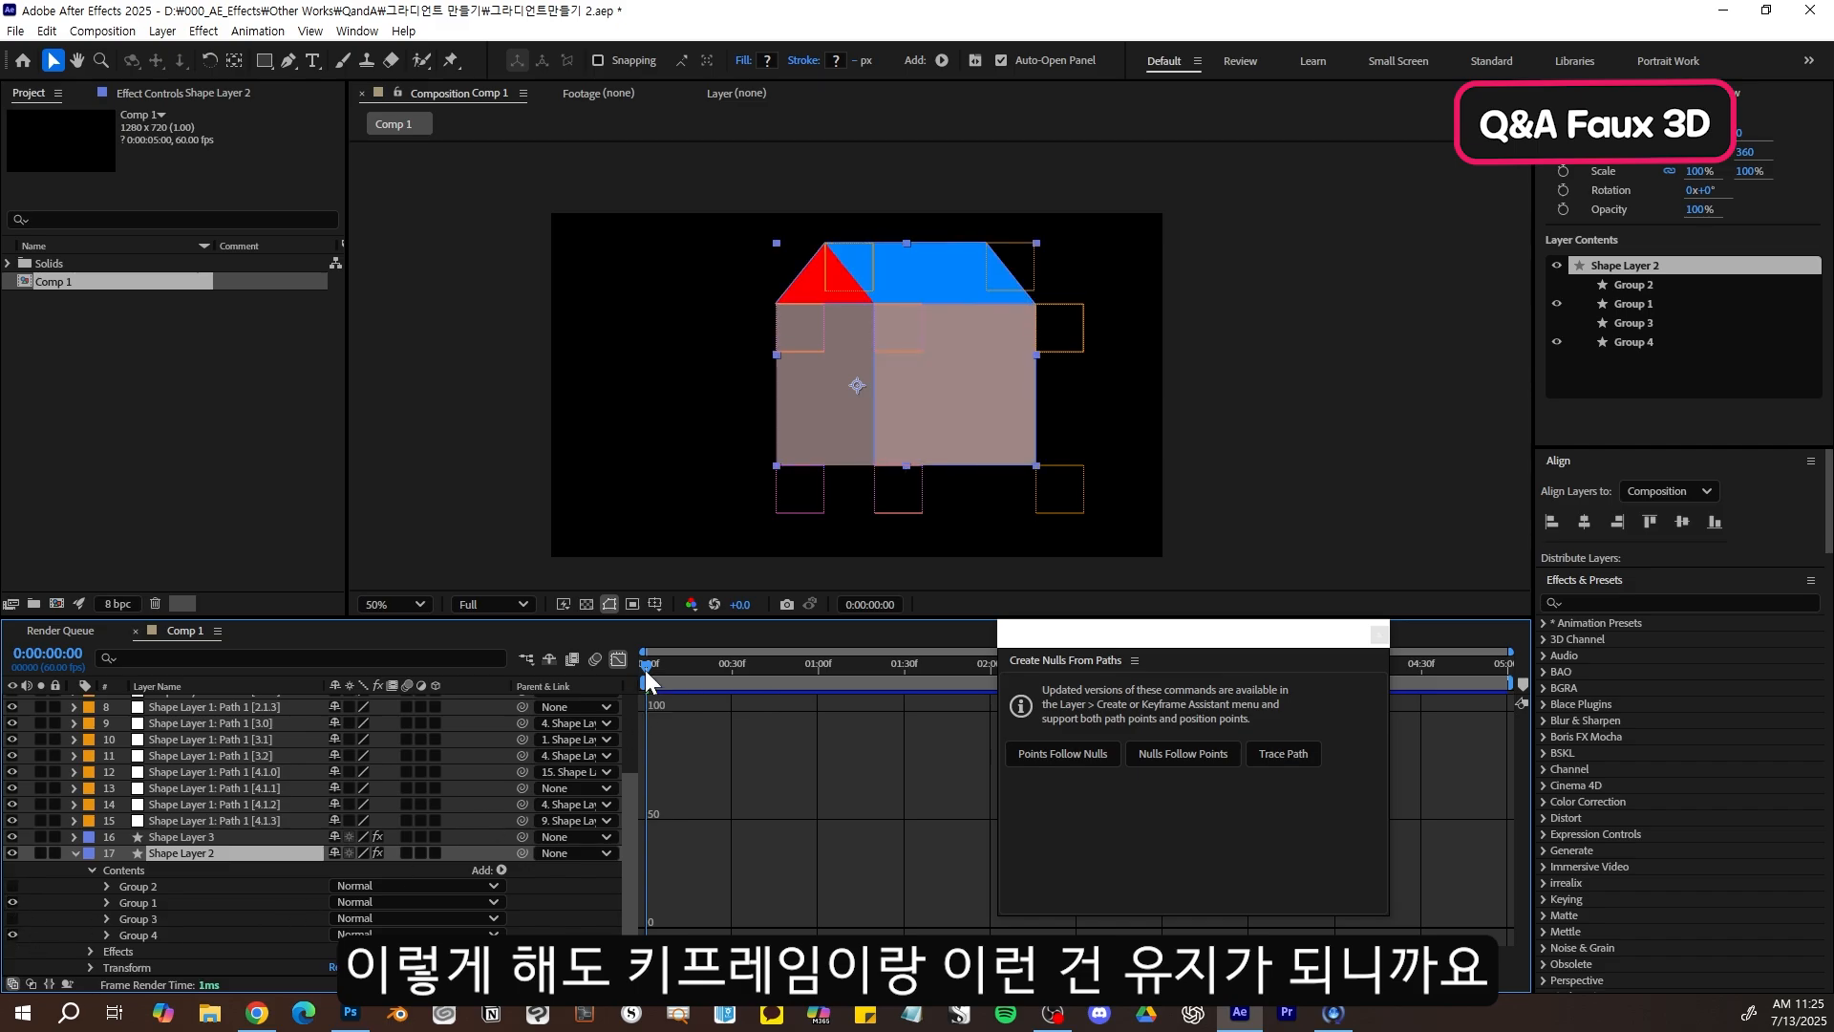
left_click_drag(645, 669, 608, 678)
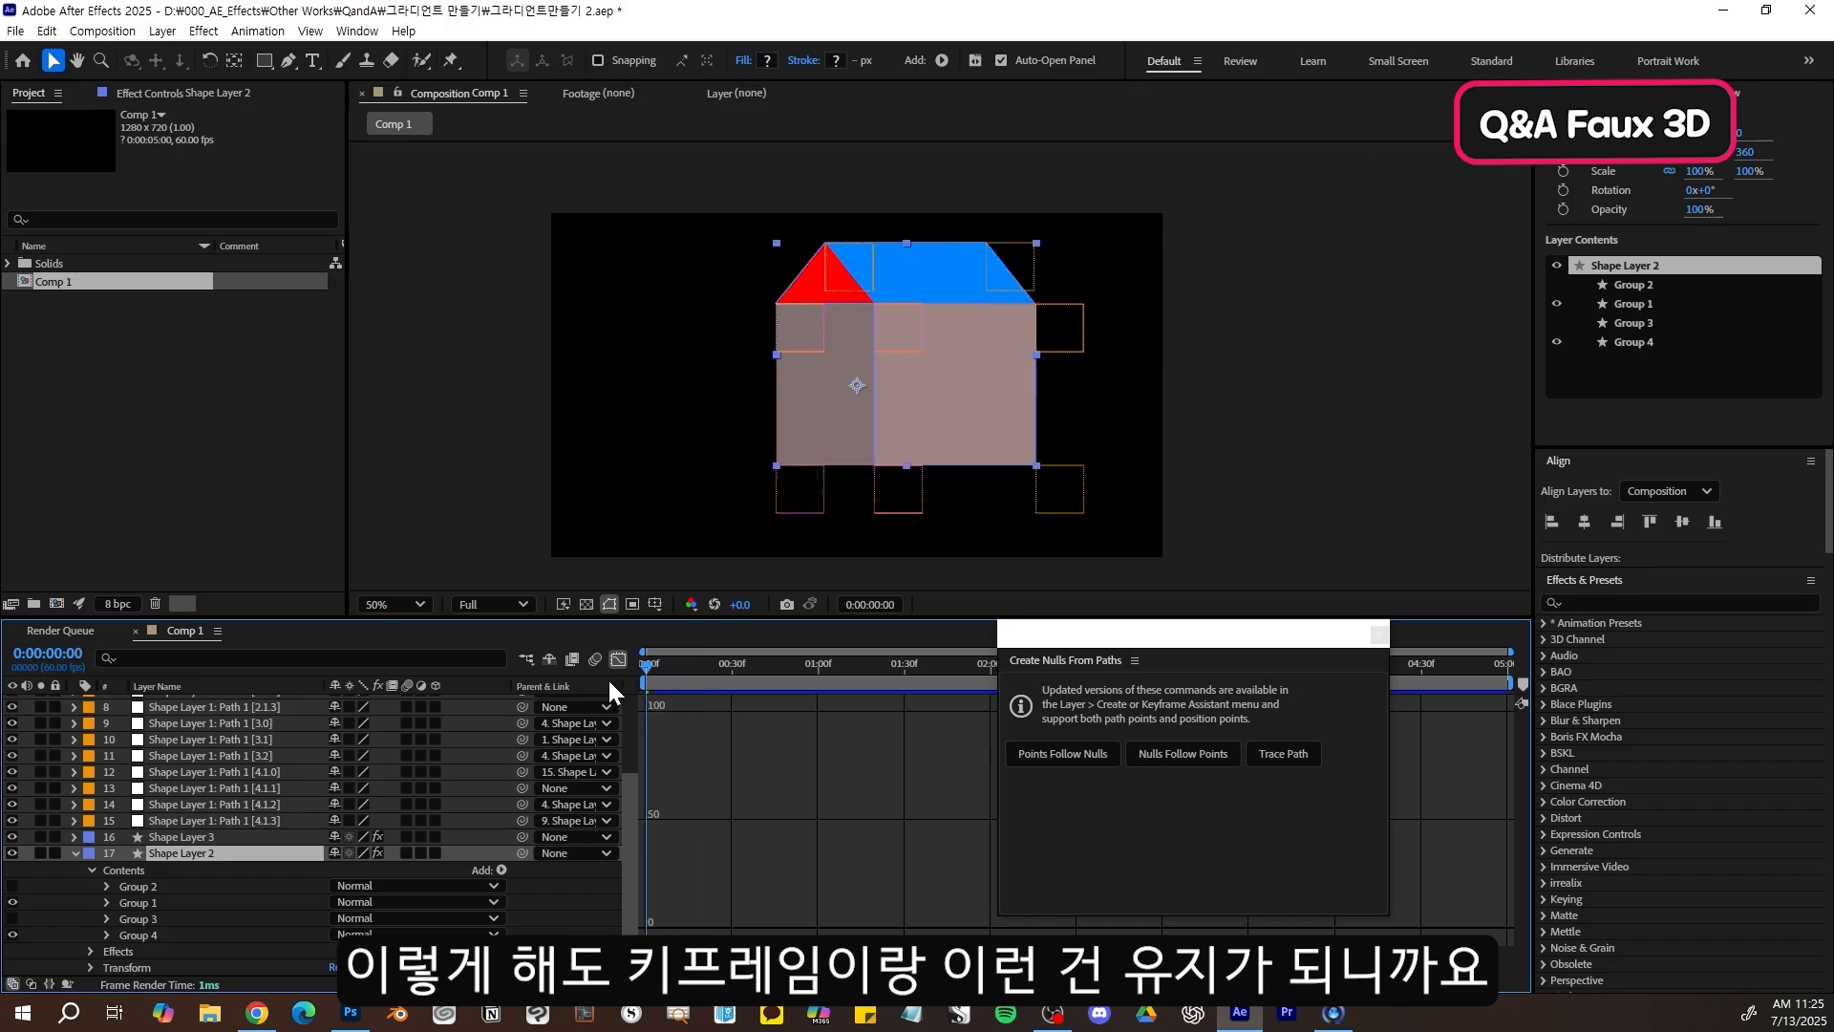
- Apply the Gradient Ramp effect to Shape Layer 3 and move its start of ramp to about 534, 34
left_click(260, 836)
key("ctrl+space")
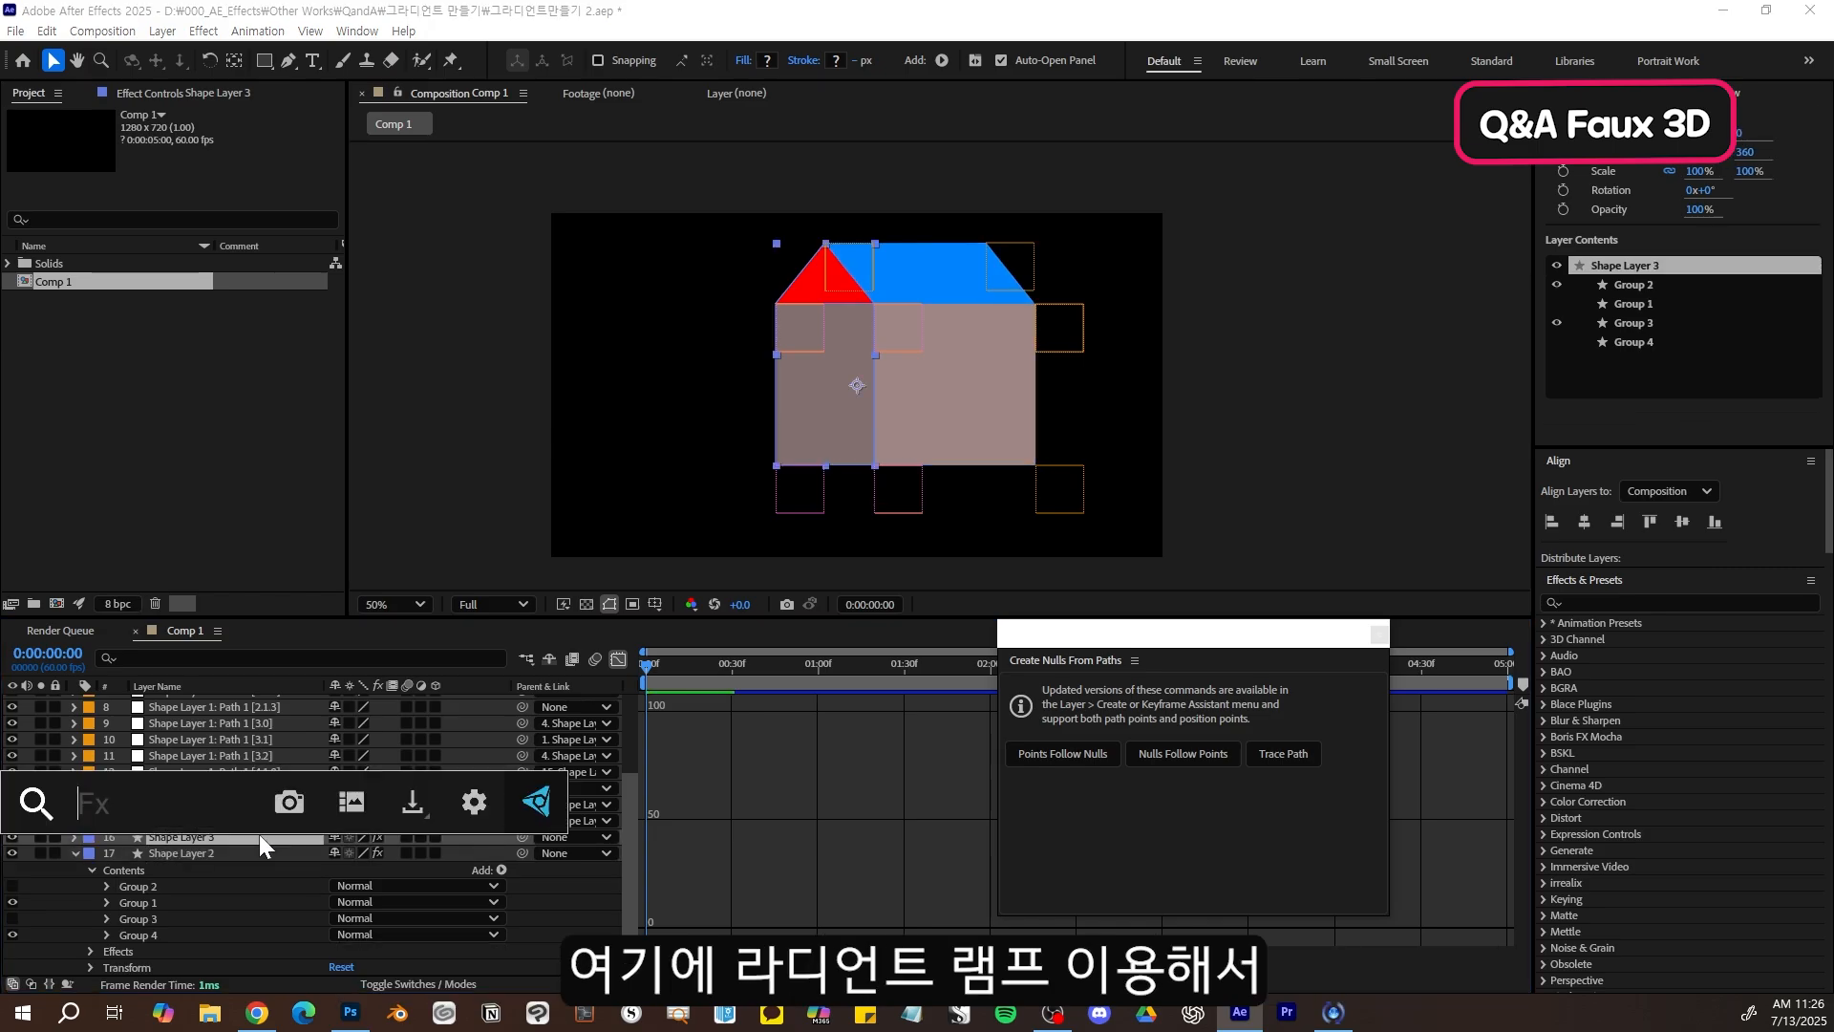
type("gra")
left_click(243, 754)
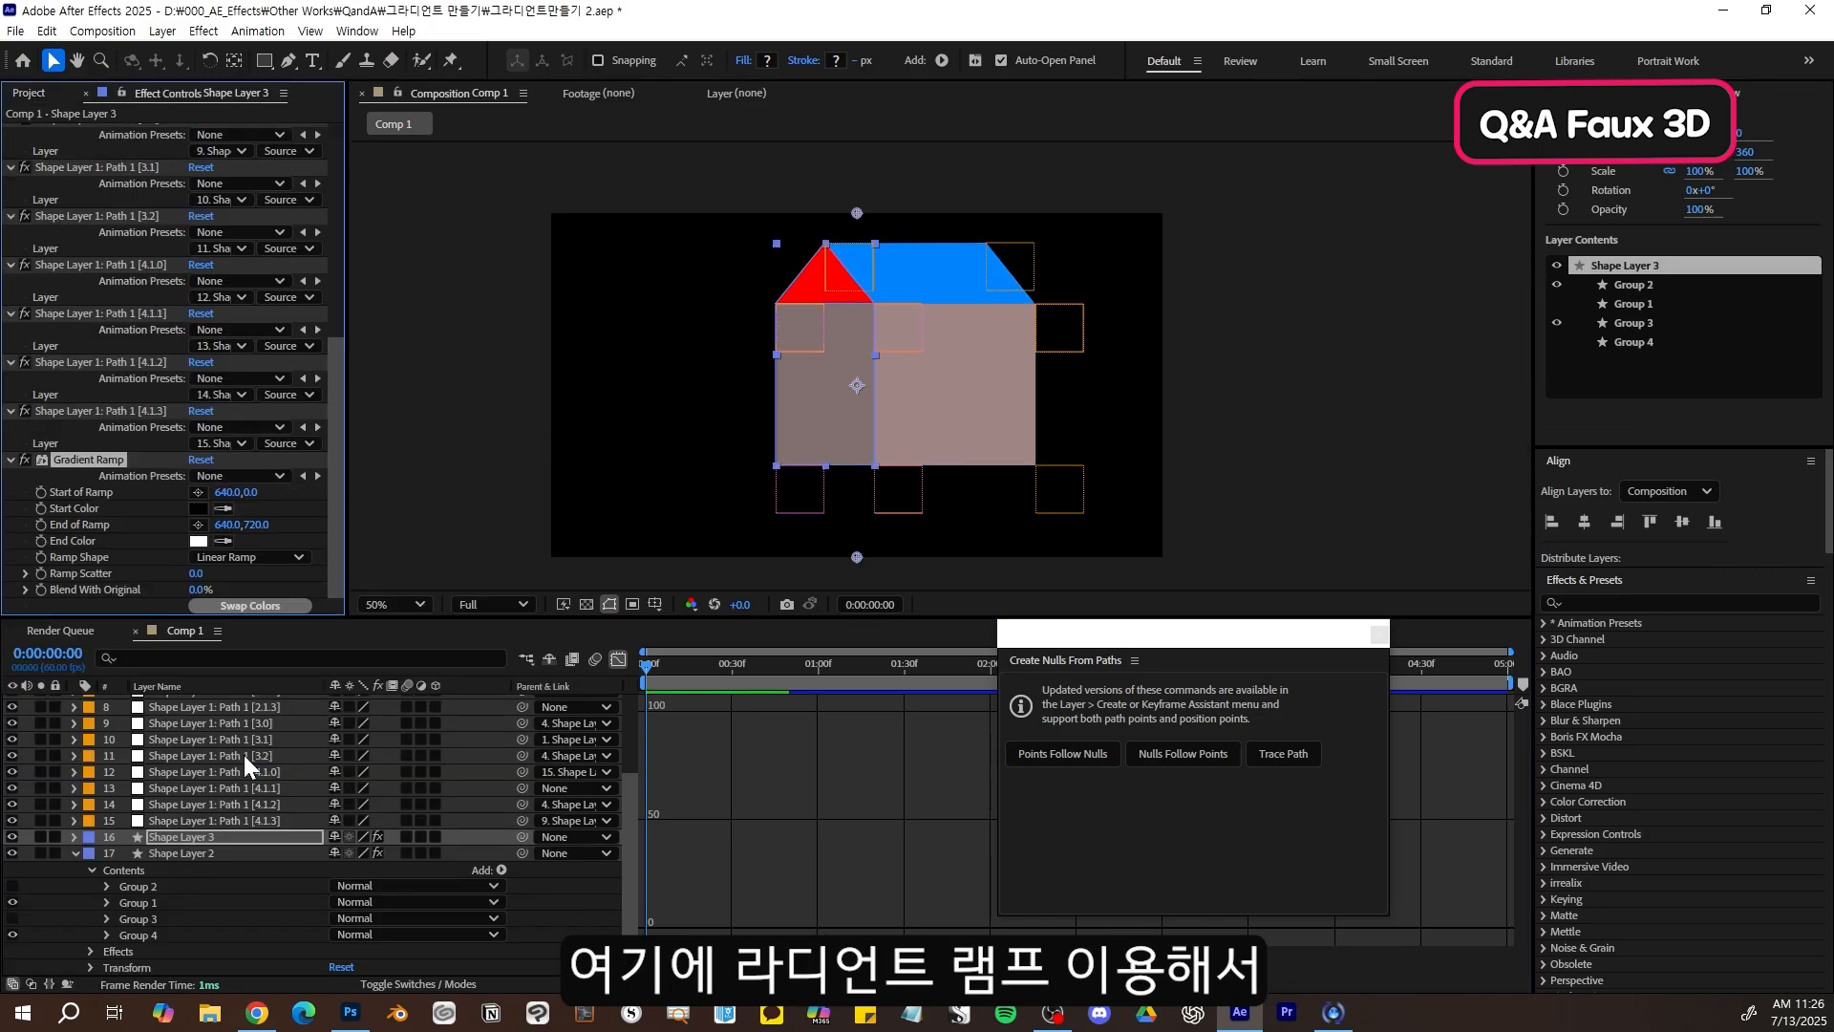
left_click_drag(857, 213, 805, 229)
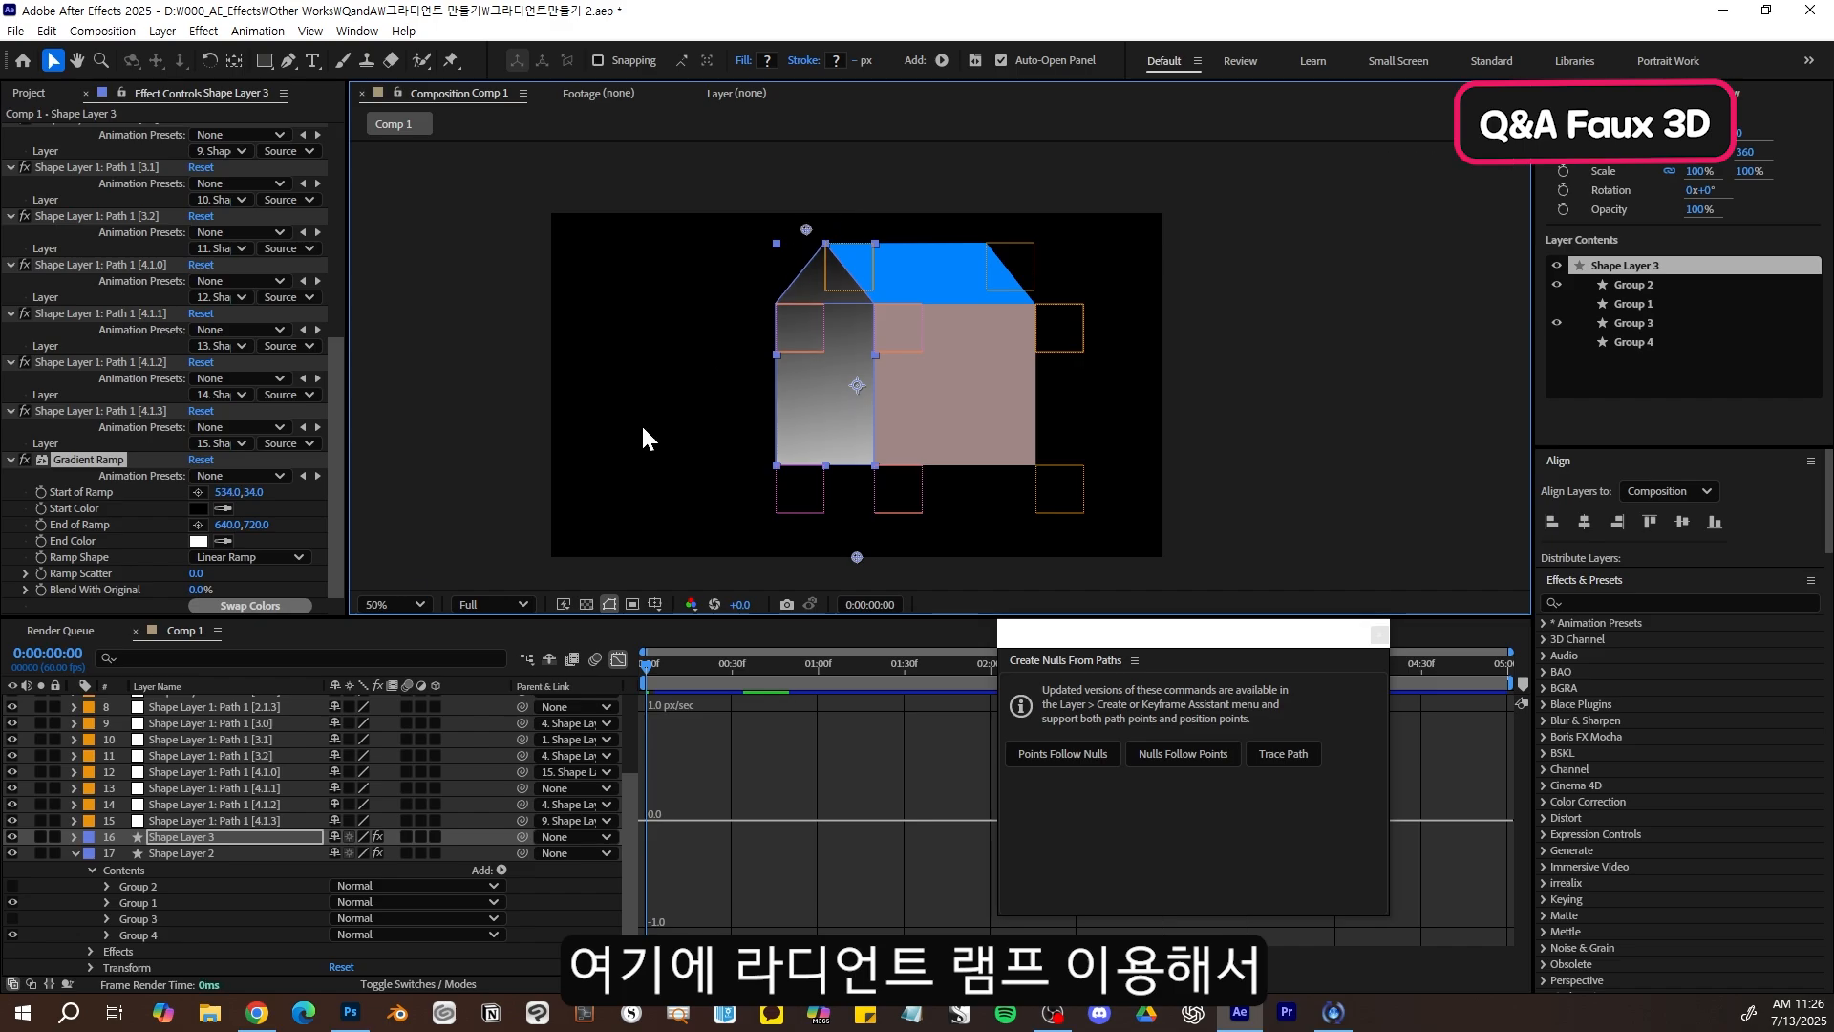
- Apply Gradient Ramp to Shape Layer 2 with its start at about 846, 652 and end at about 762, 20, and deselect the layer
left_click(228, 847)
key("ctrl+space")
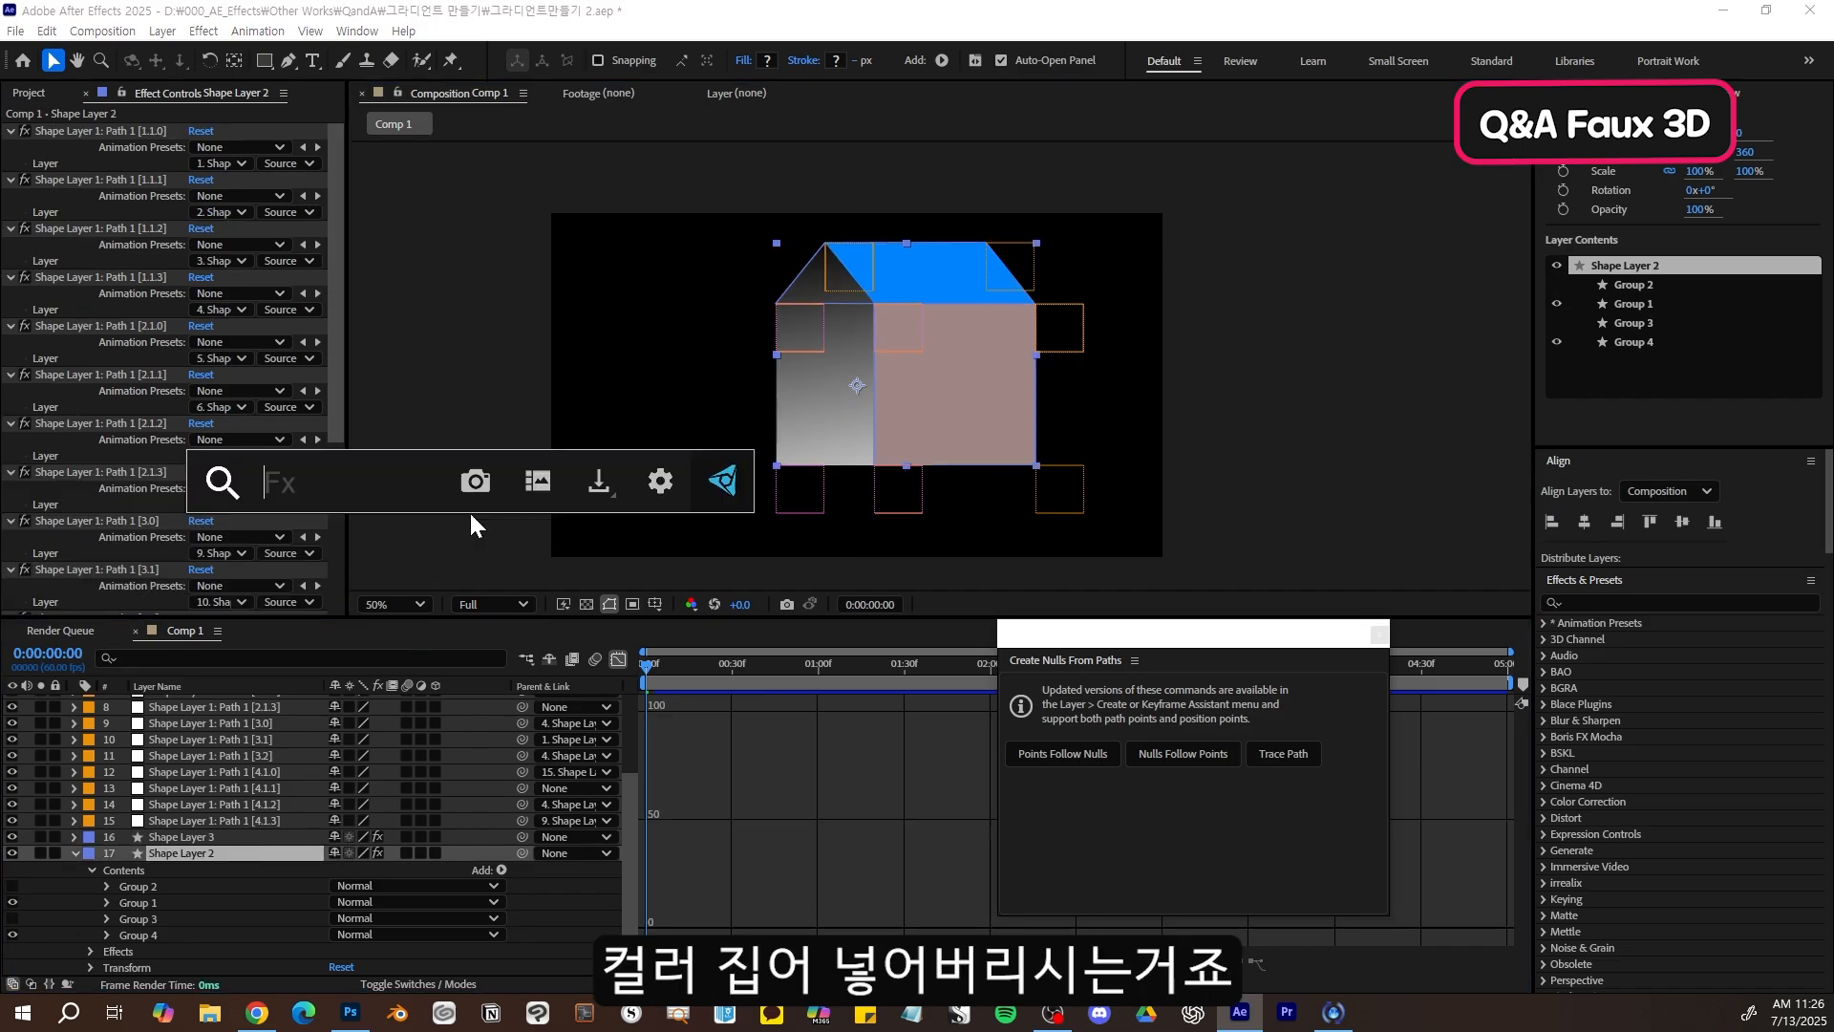
type("gra")
left_click(413, 607)
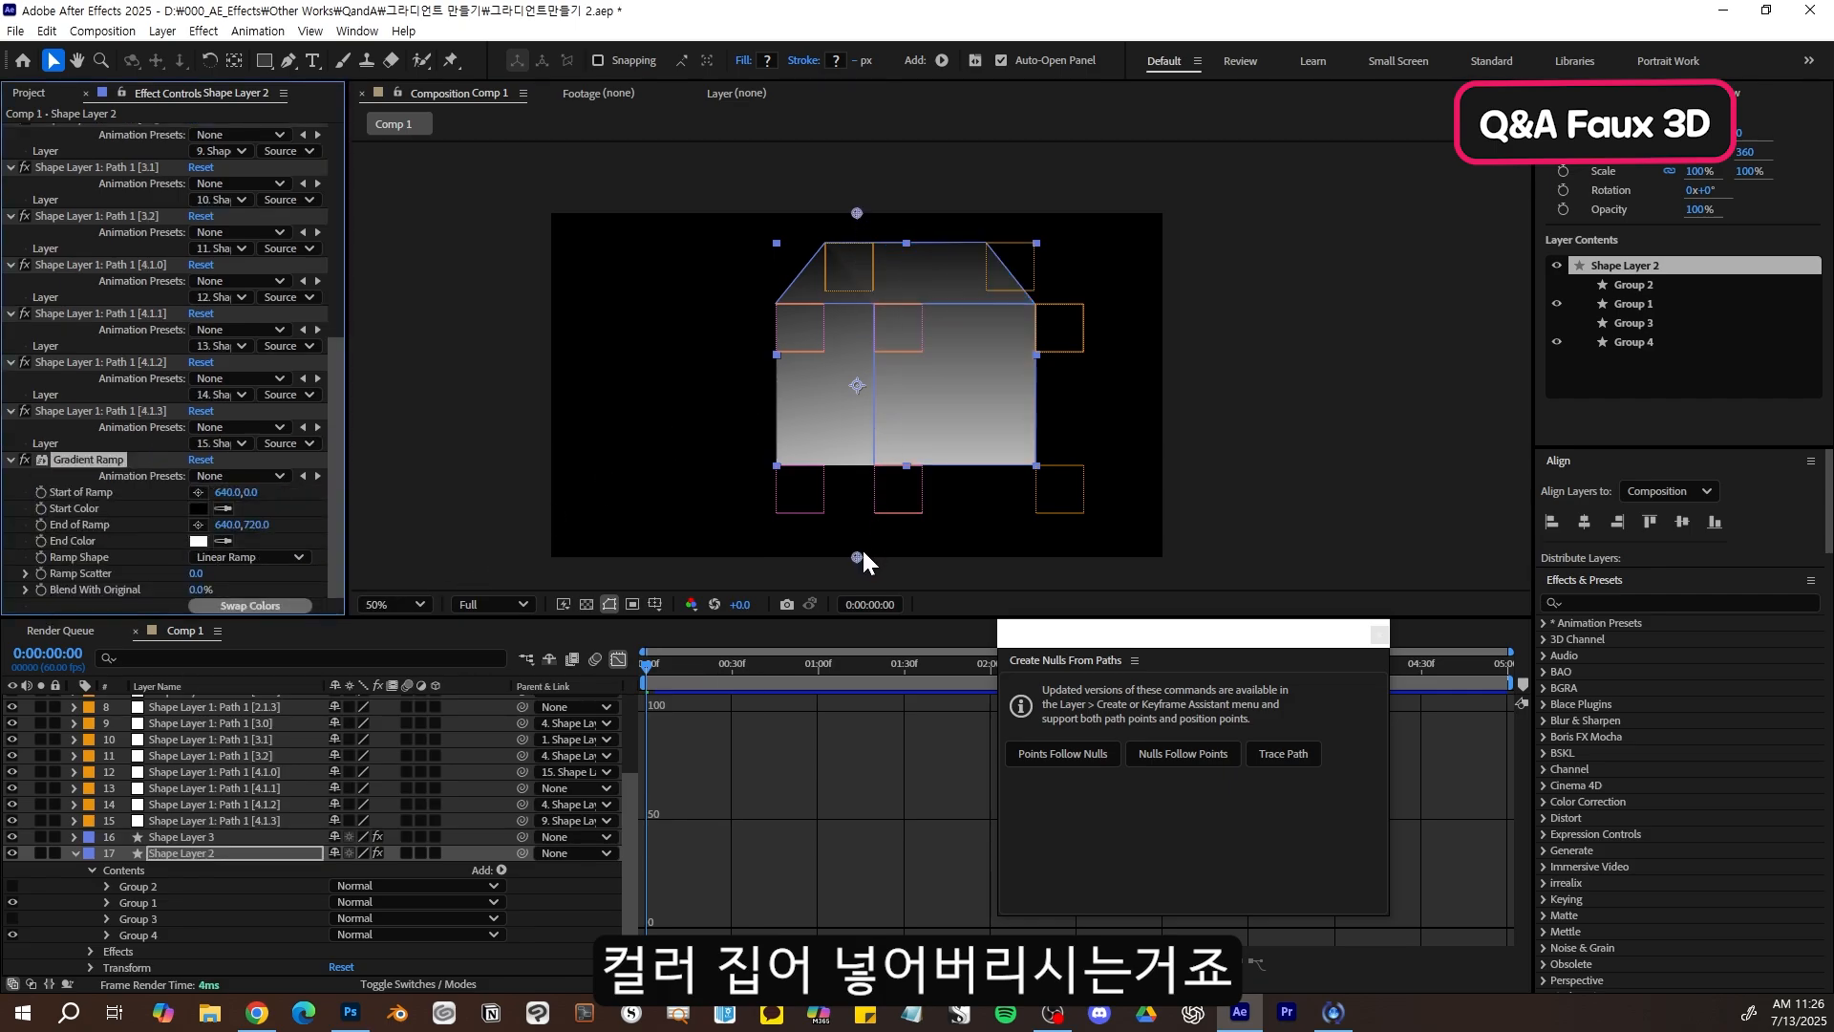
left_click_drag(860, 552, 961, 518)
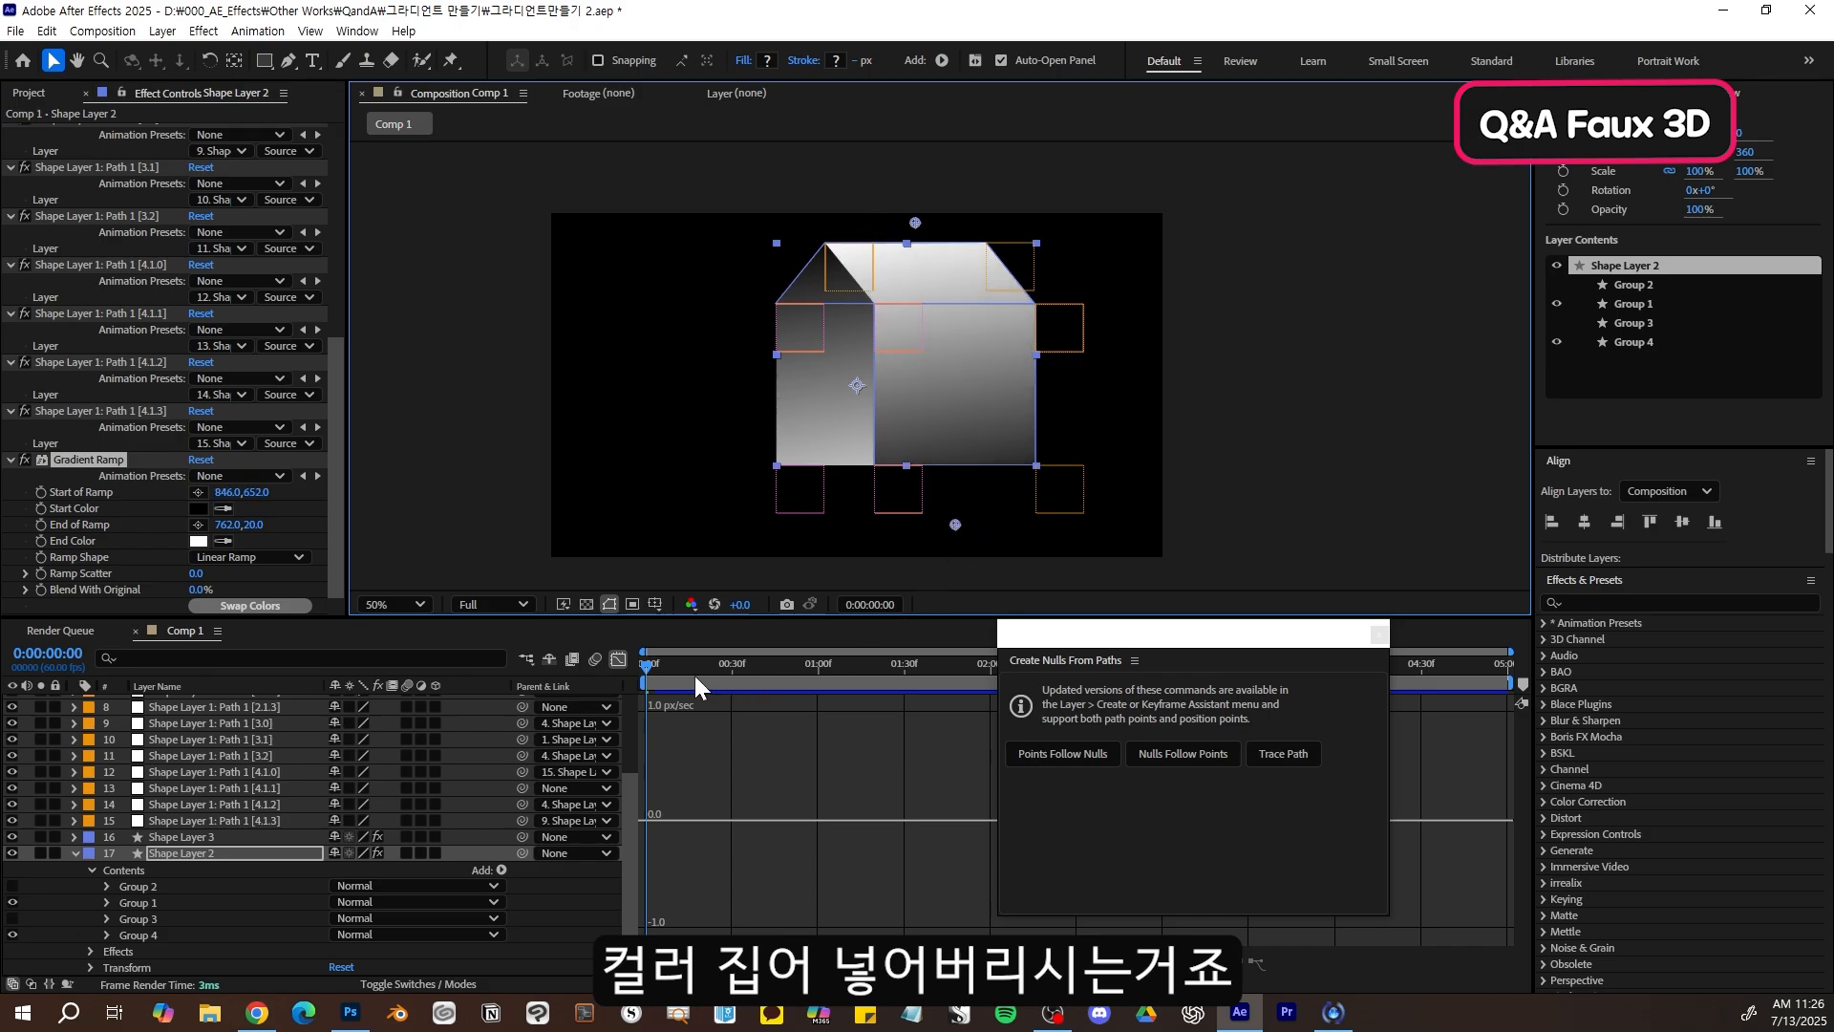
mouse_move(652, 664)
left_mouse_down()
mouse_move(736, 661)
mouse_move(646, 662)
left_mouse_up()
left_click(776, 698)
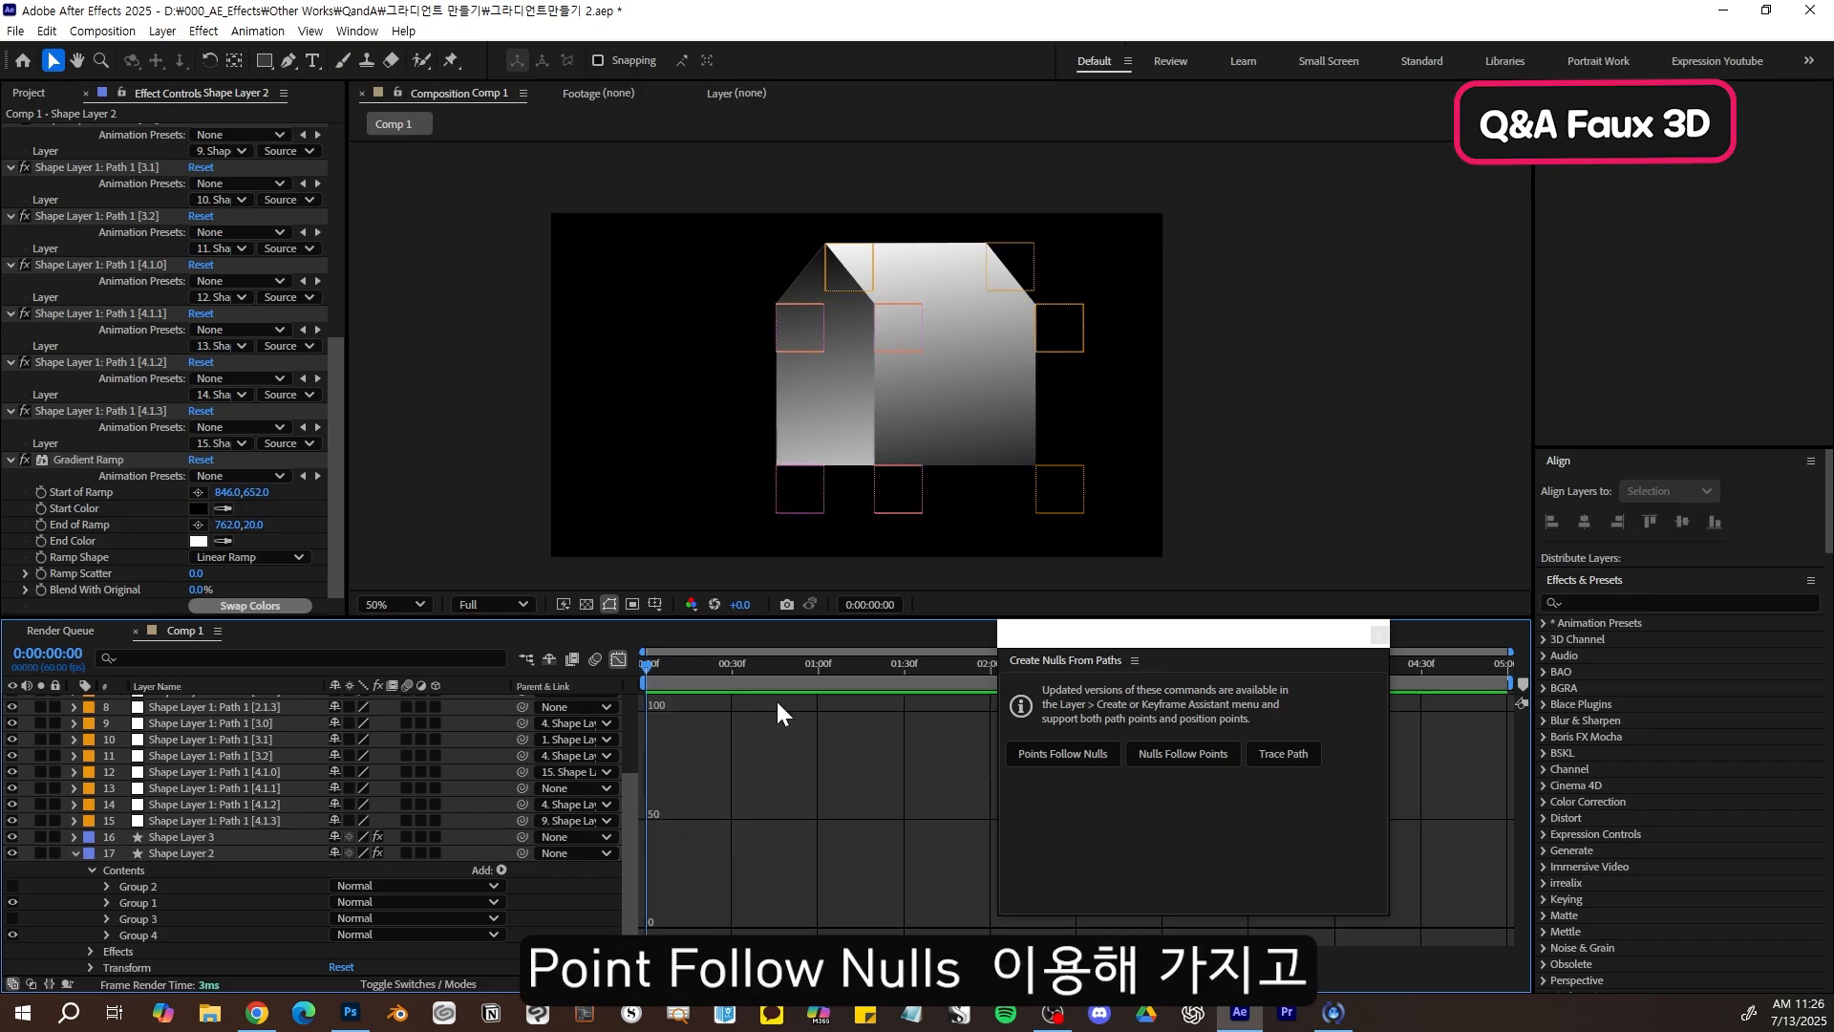